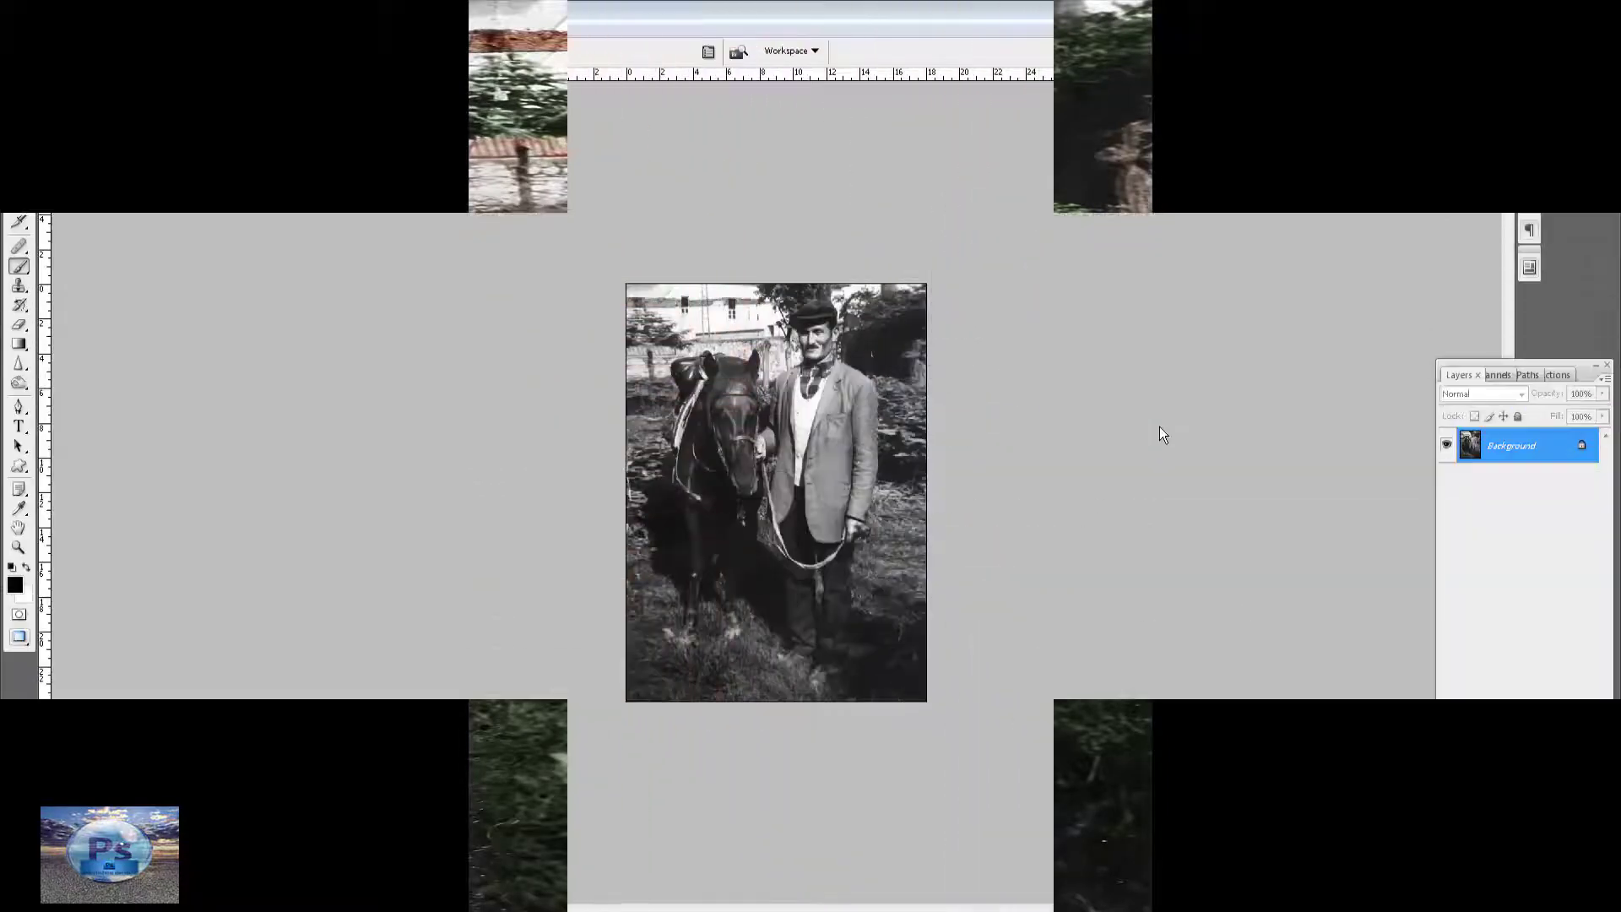
Place the at.jpg horse reference beside the black-and-white photo, then make the photo active.
{"action": "key", "text": "f"}
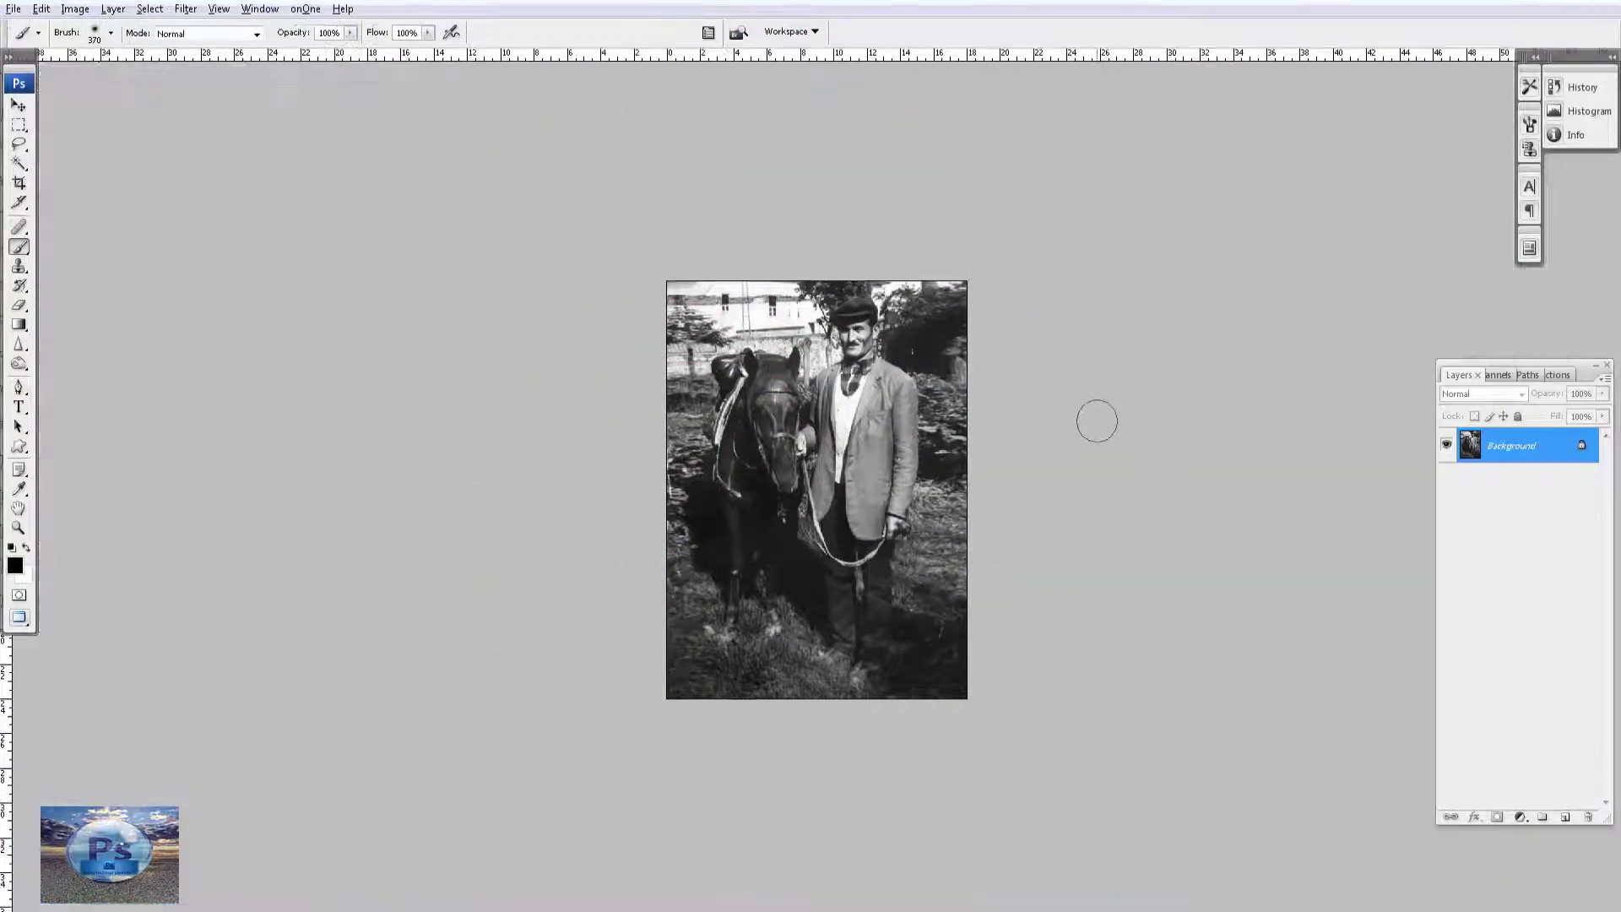
{"action": "key", "text": "f"}
{"action": "key", "text": "f"}
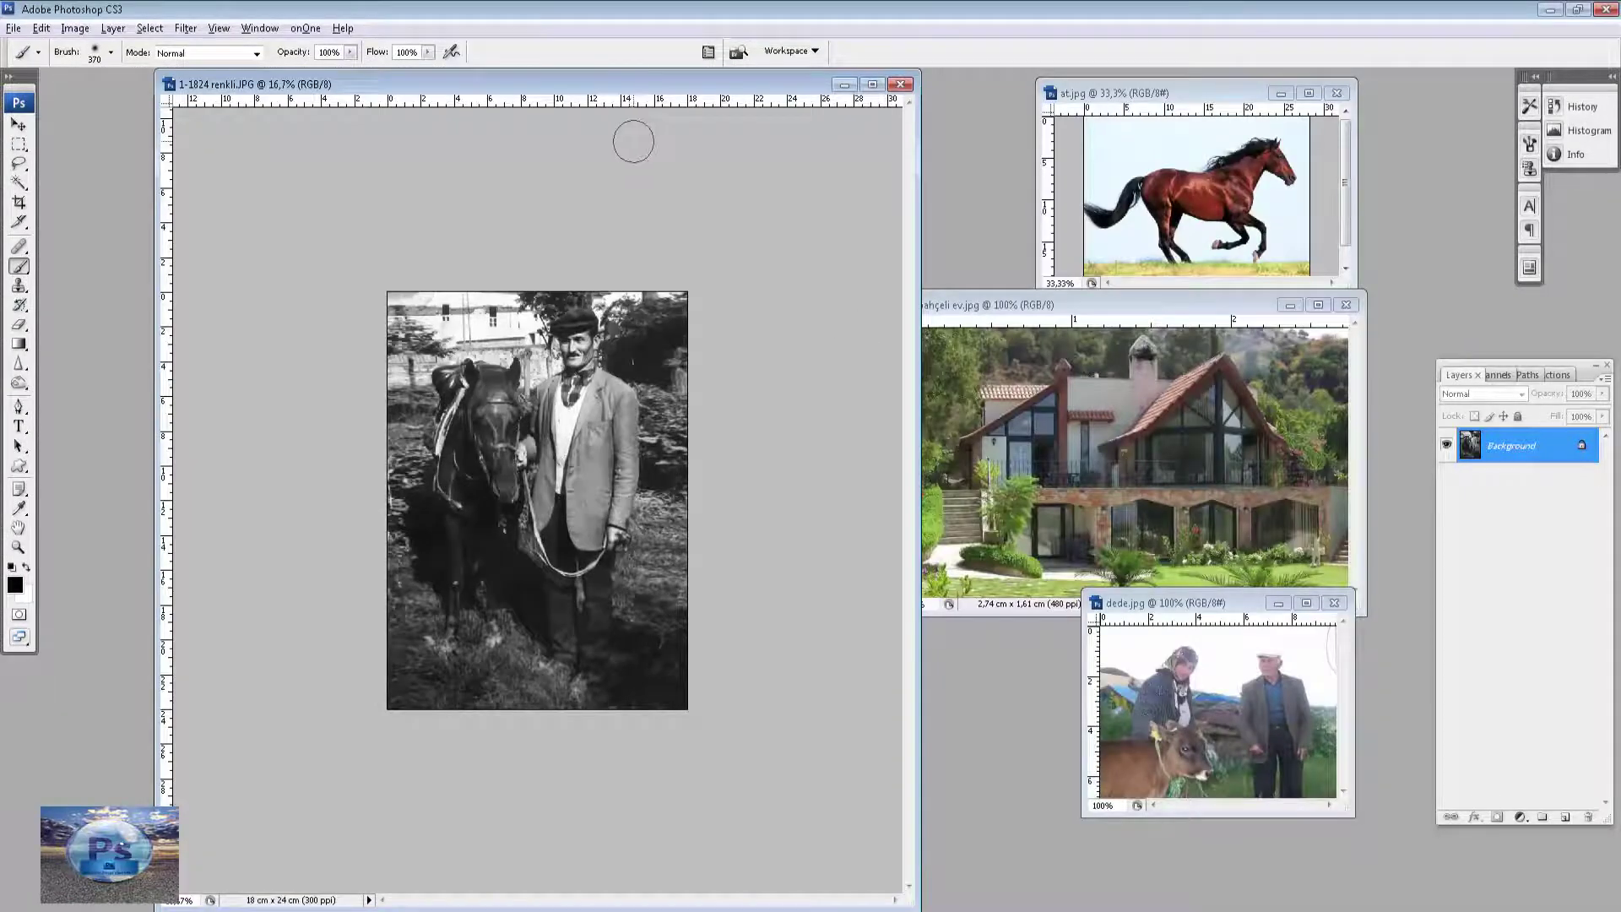
{"action": "left_click_drag", "start_coordinate": [605, 89], "coordinate": [656, 89]}
{"action": "left_click", "coordinate": [1140, 93]}
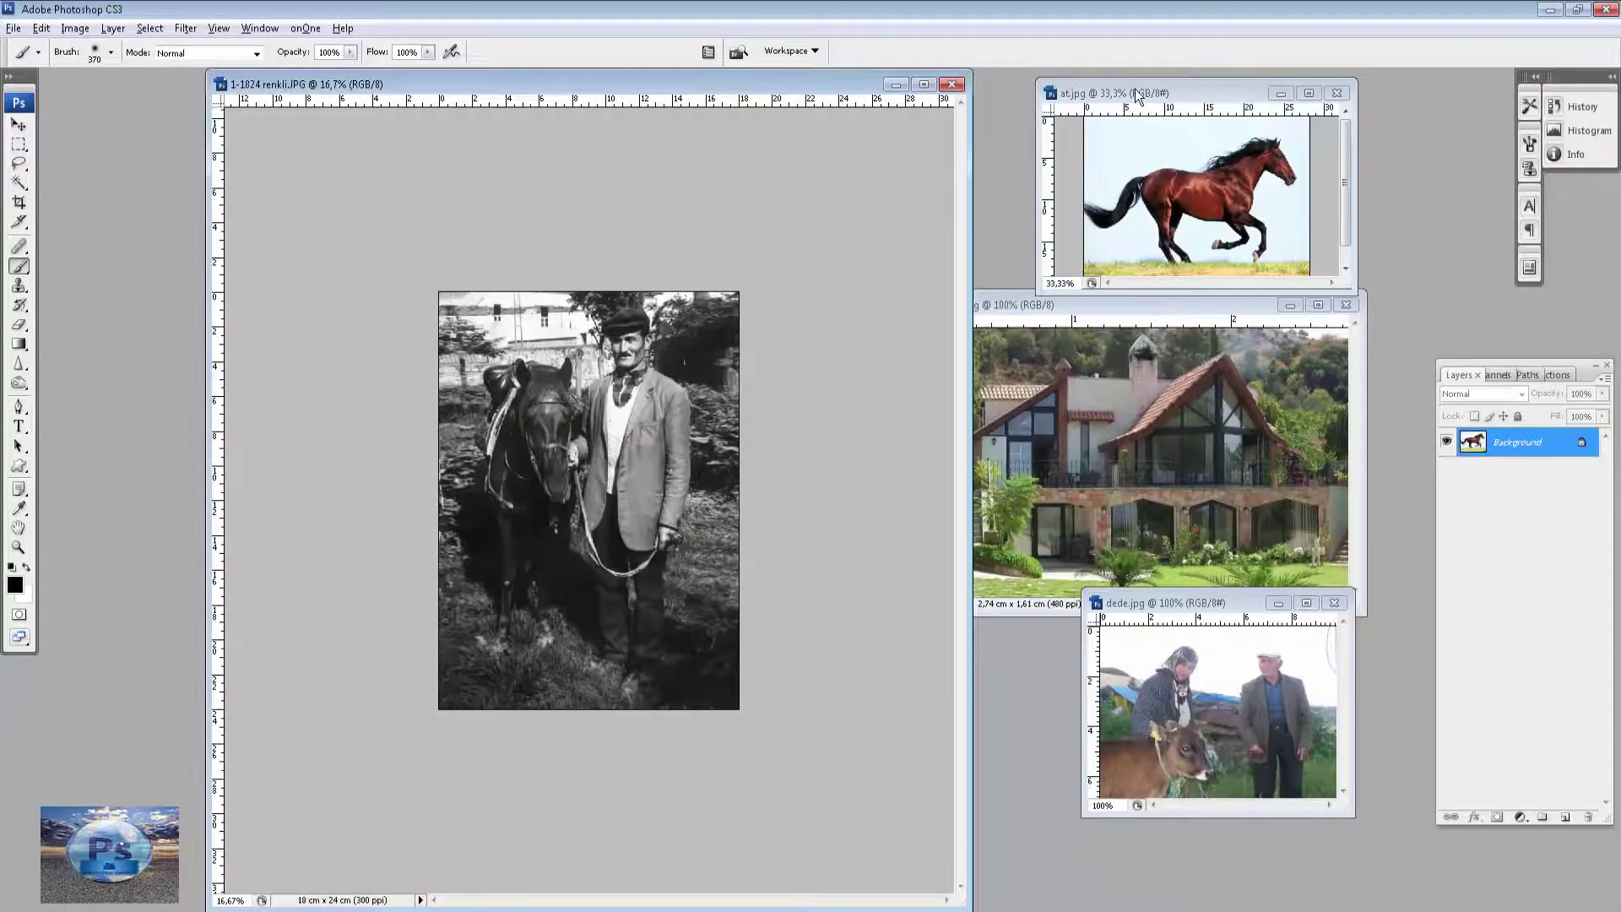
{"action": "left_click_drag", "start_coordinate": [1194, 93], "coordinate": [1019, 89]}
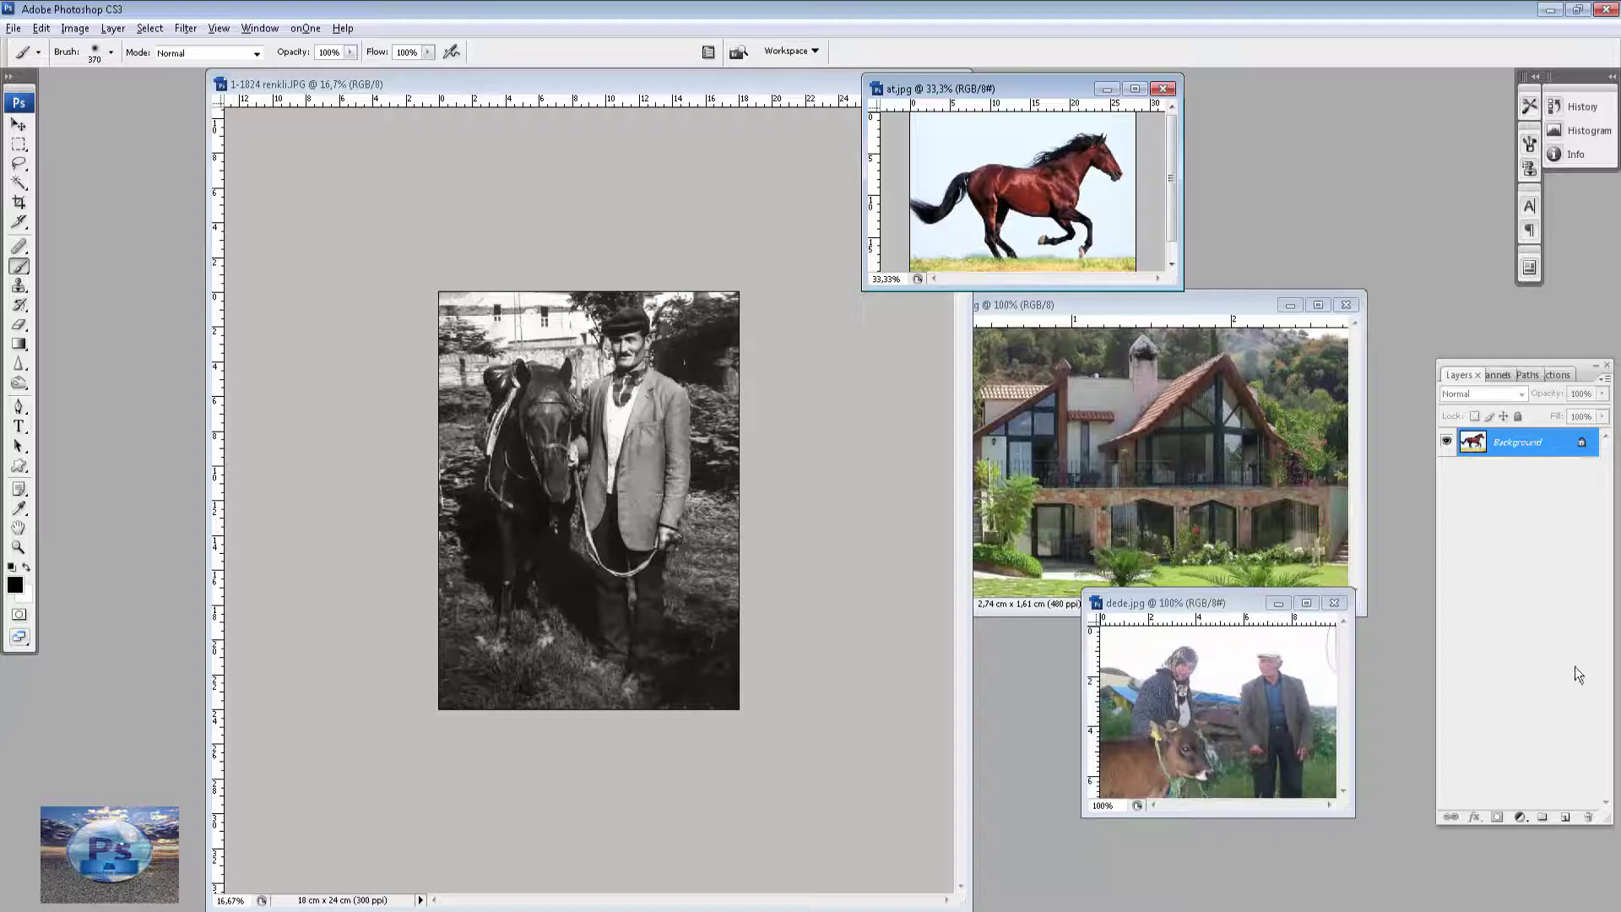
{"action": "left_click", "coordinate": [722, 584]}
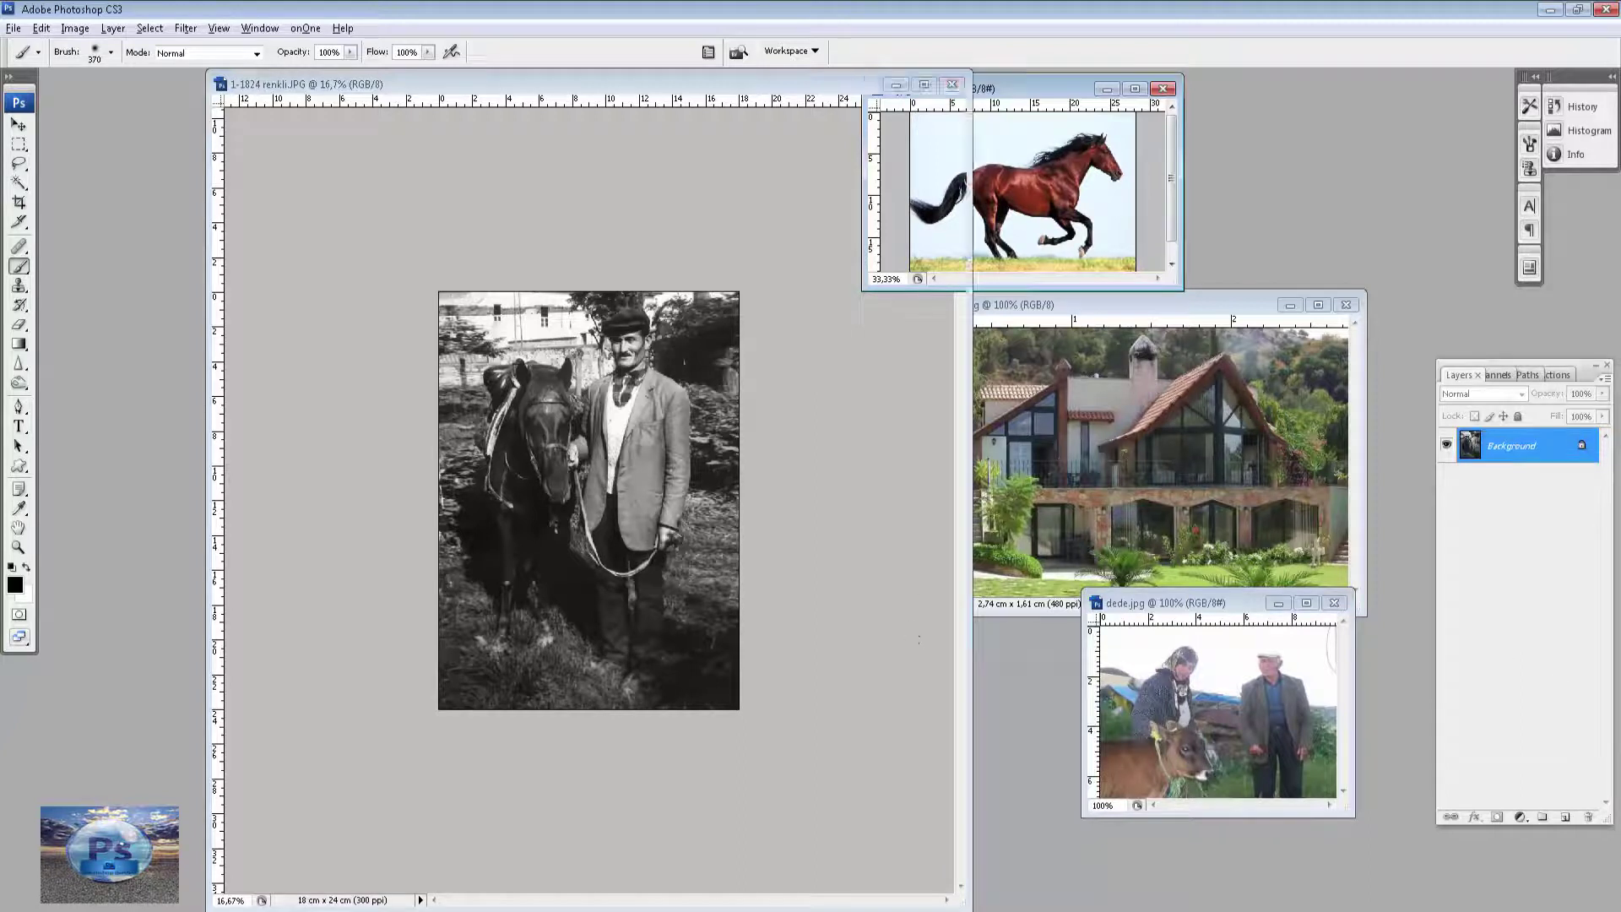
{"action": "left_click", "coordinate": [1521, 817]}
Add a Solid Color fill layer in reddish-brown bb674b sampled from the reference horse.
{"action": "left_click", "coordinate": [1517, 466]}
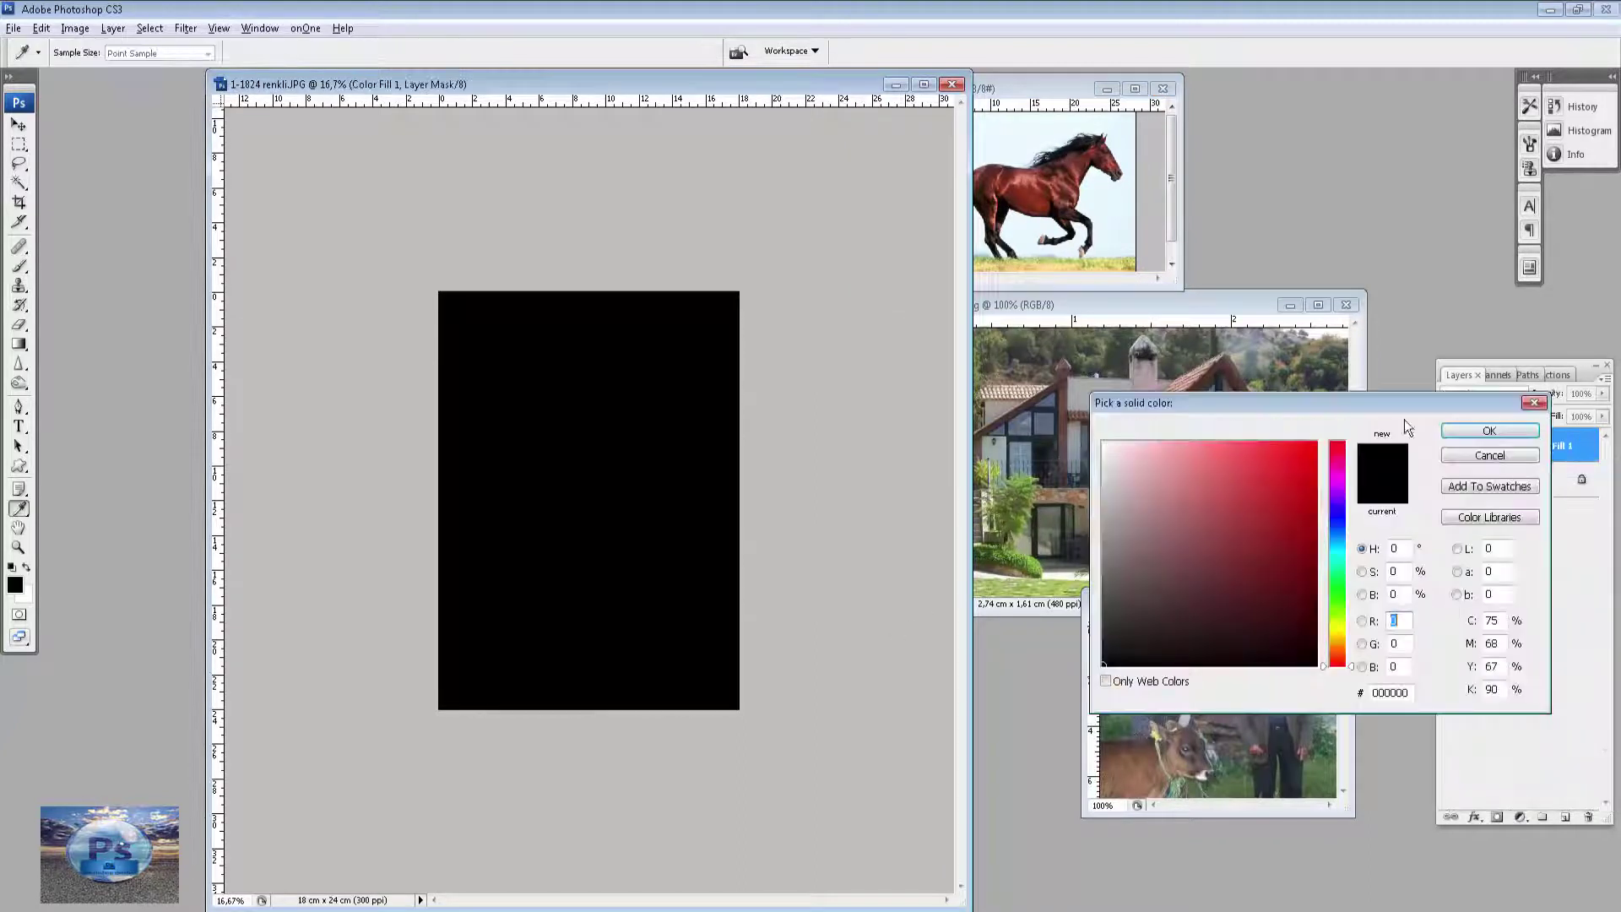
{"action": "left_click", "coordinate": [1044, 190]}
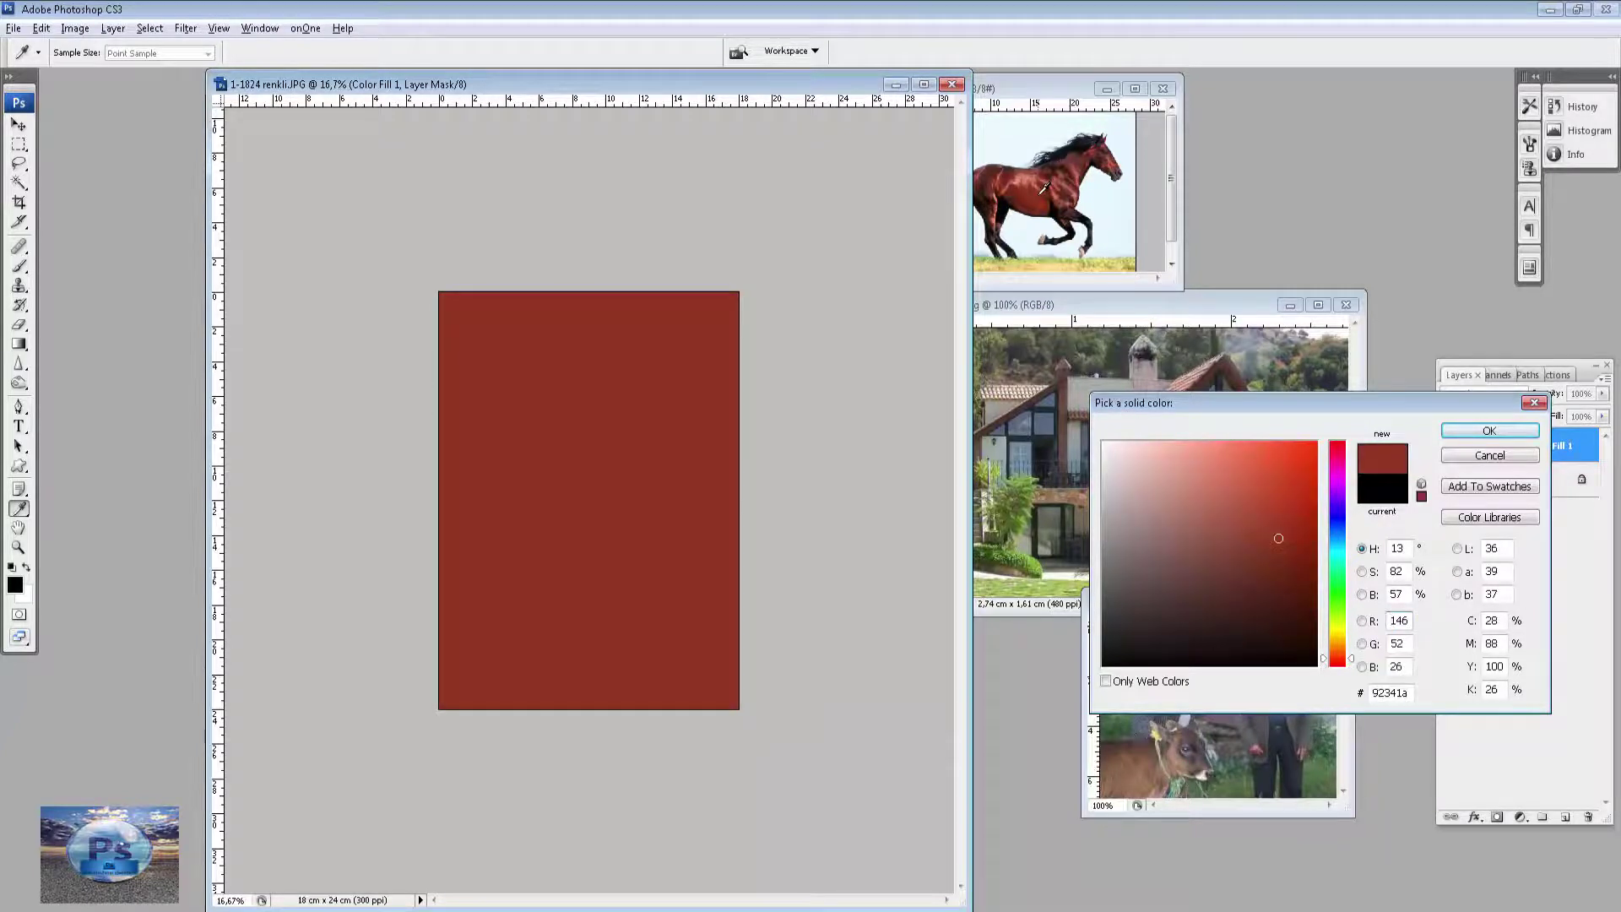
{"action": "left_click", "coordinate": [1031, 179]}
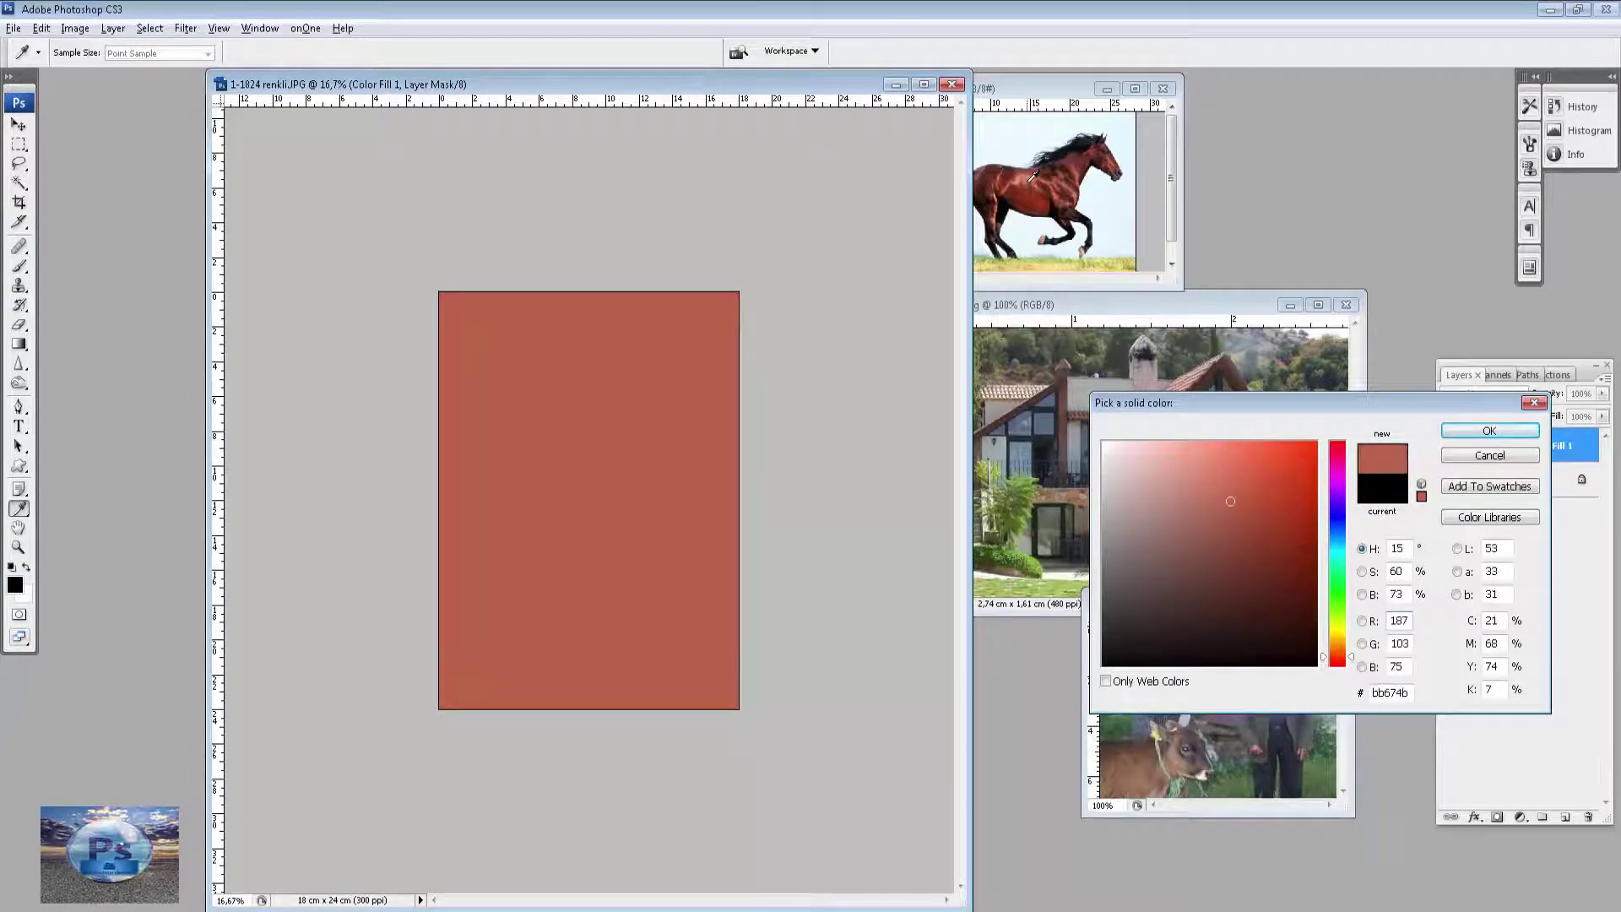
{"action": "left_click", "coordinate": [1498, 431]}
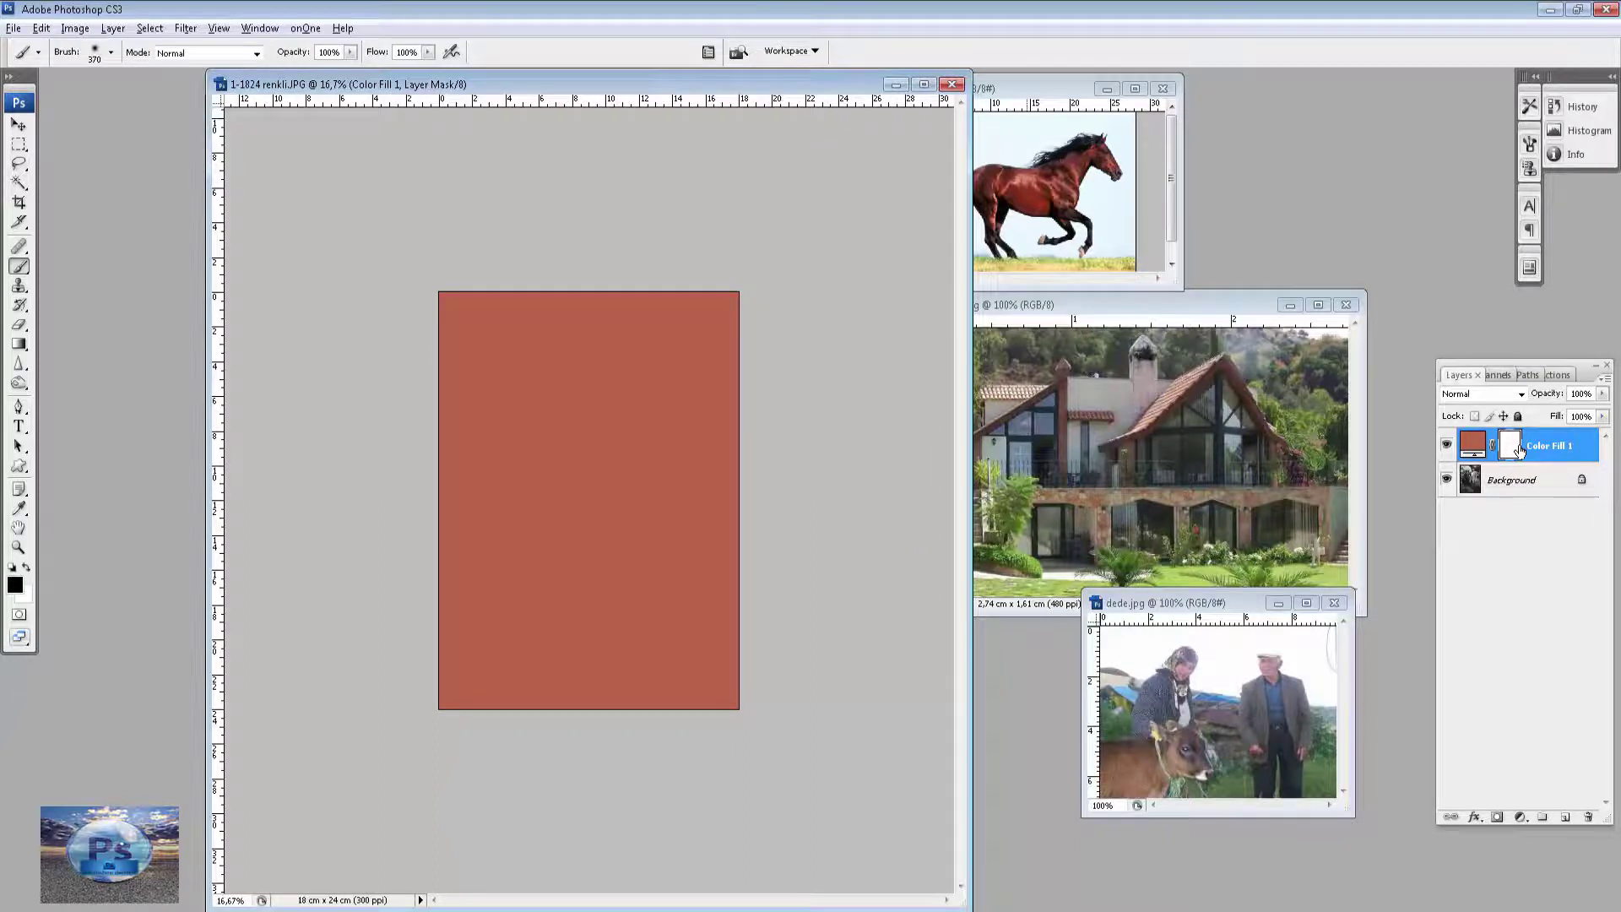
Invert the fill mask to hide the colour, zoom into the photo and shrink the brush.
{"action": "key", "text": "ctrl+i"}
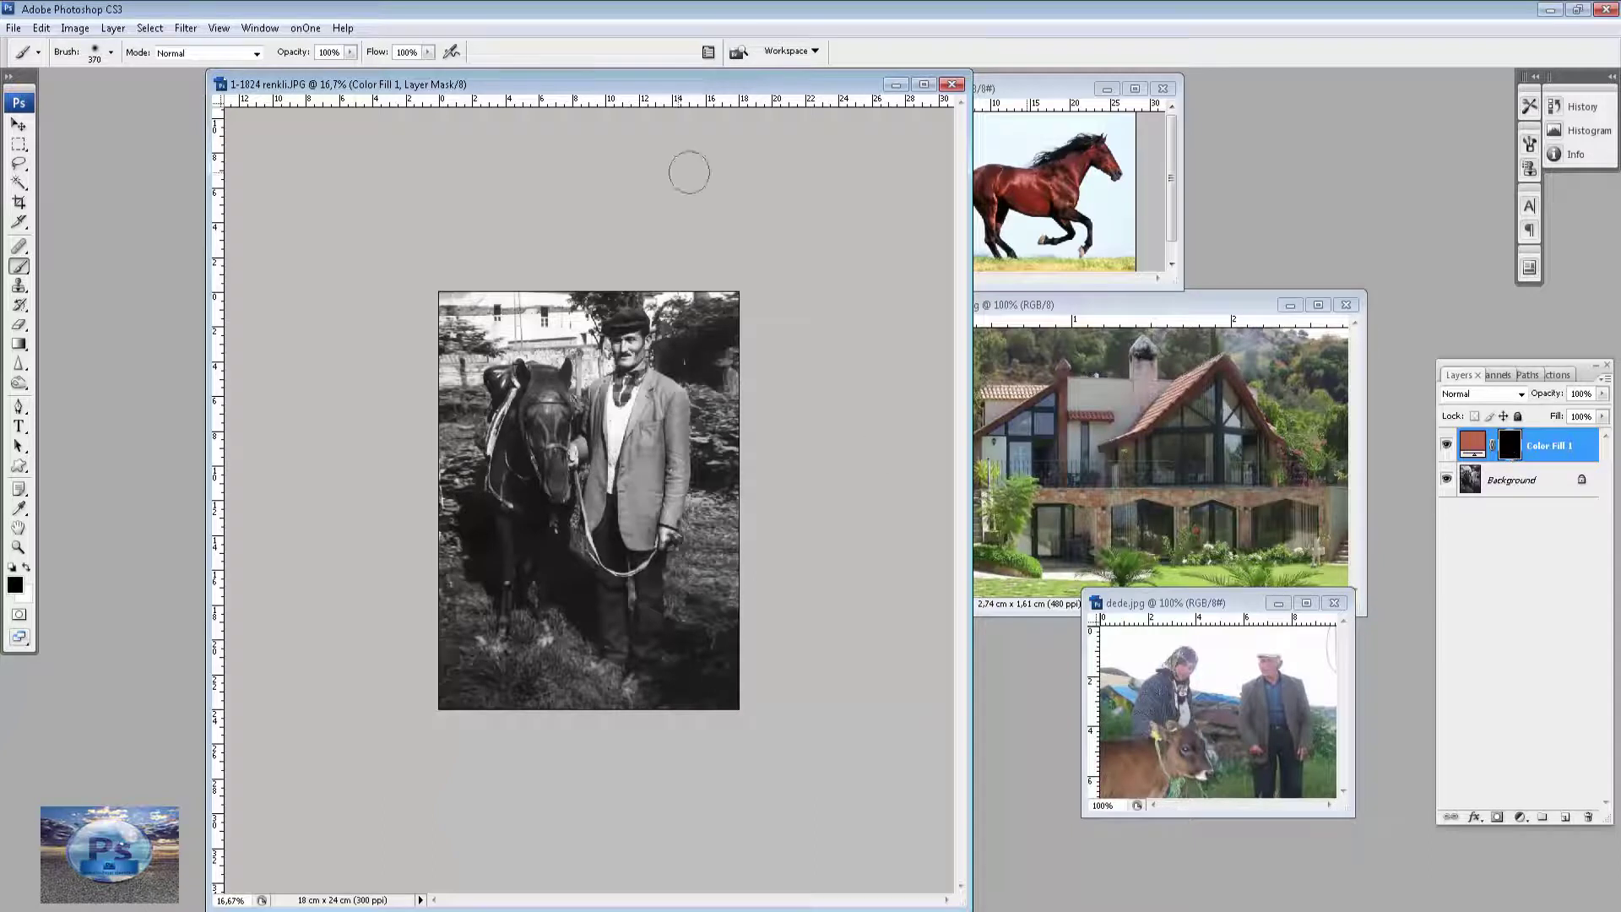
{"action": "key", "text": "f"}
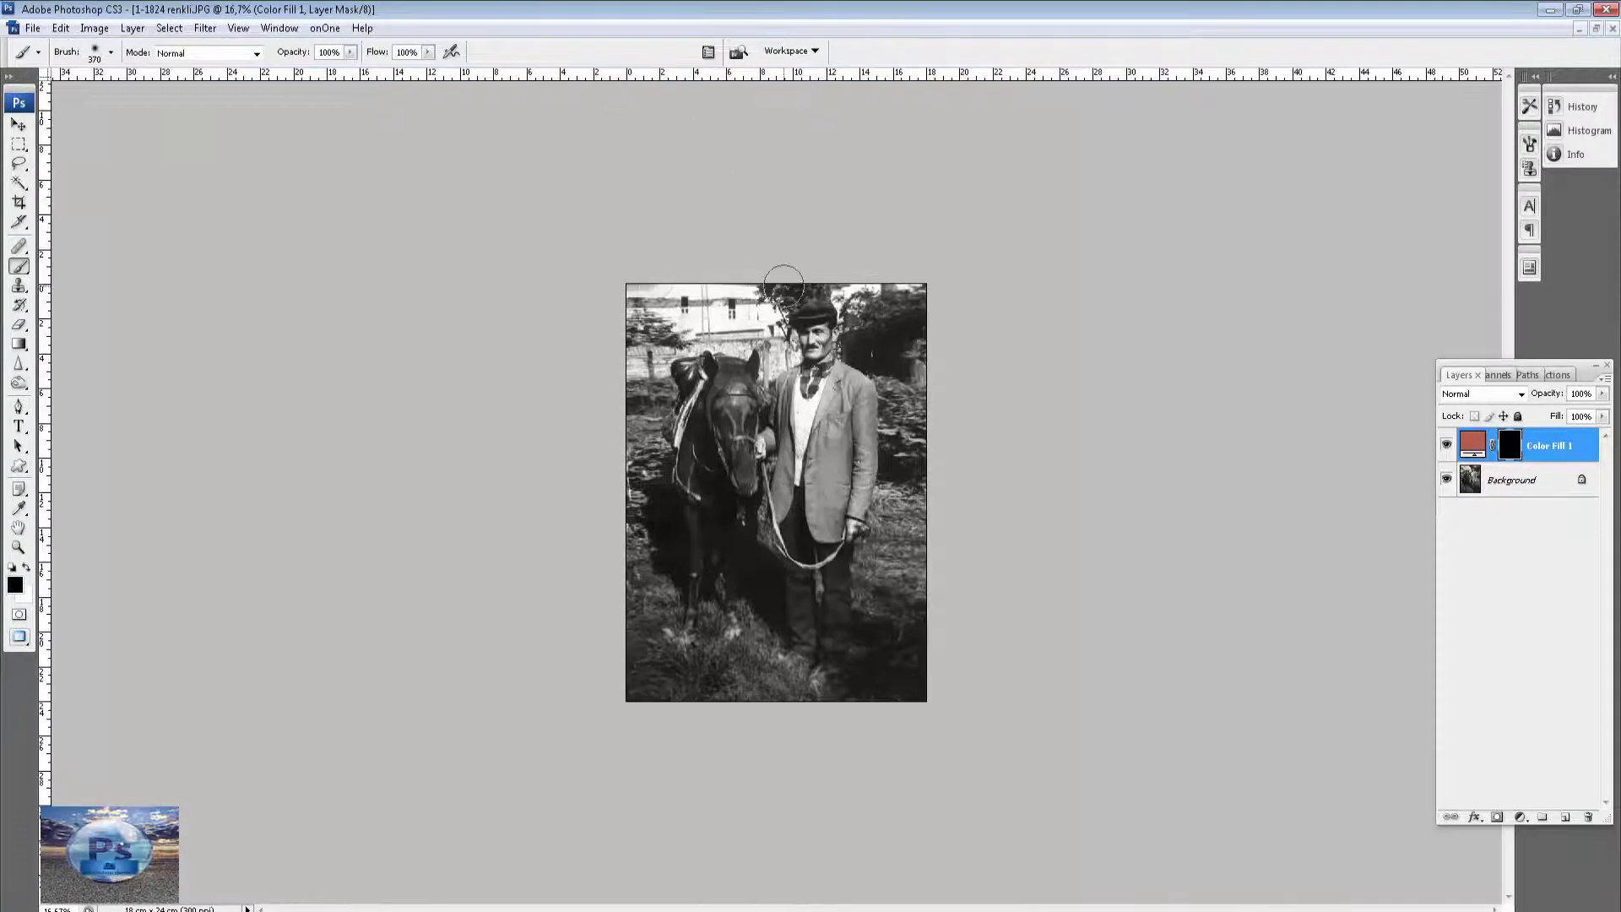
{"action": "key", "text": "ctrl+plus"}
{"action": "key", "text": "ctrl+plus"}
{"action": "key", "text": "ctrl+plus"}
{"action": "scroll", "coordinate": [895, 333], "scroll_direction": "up", "scroll_amount": 3}
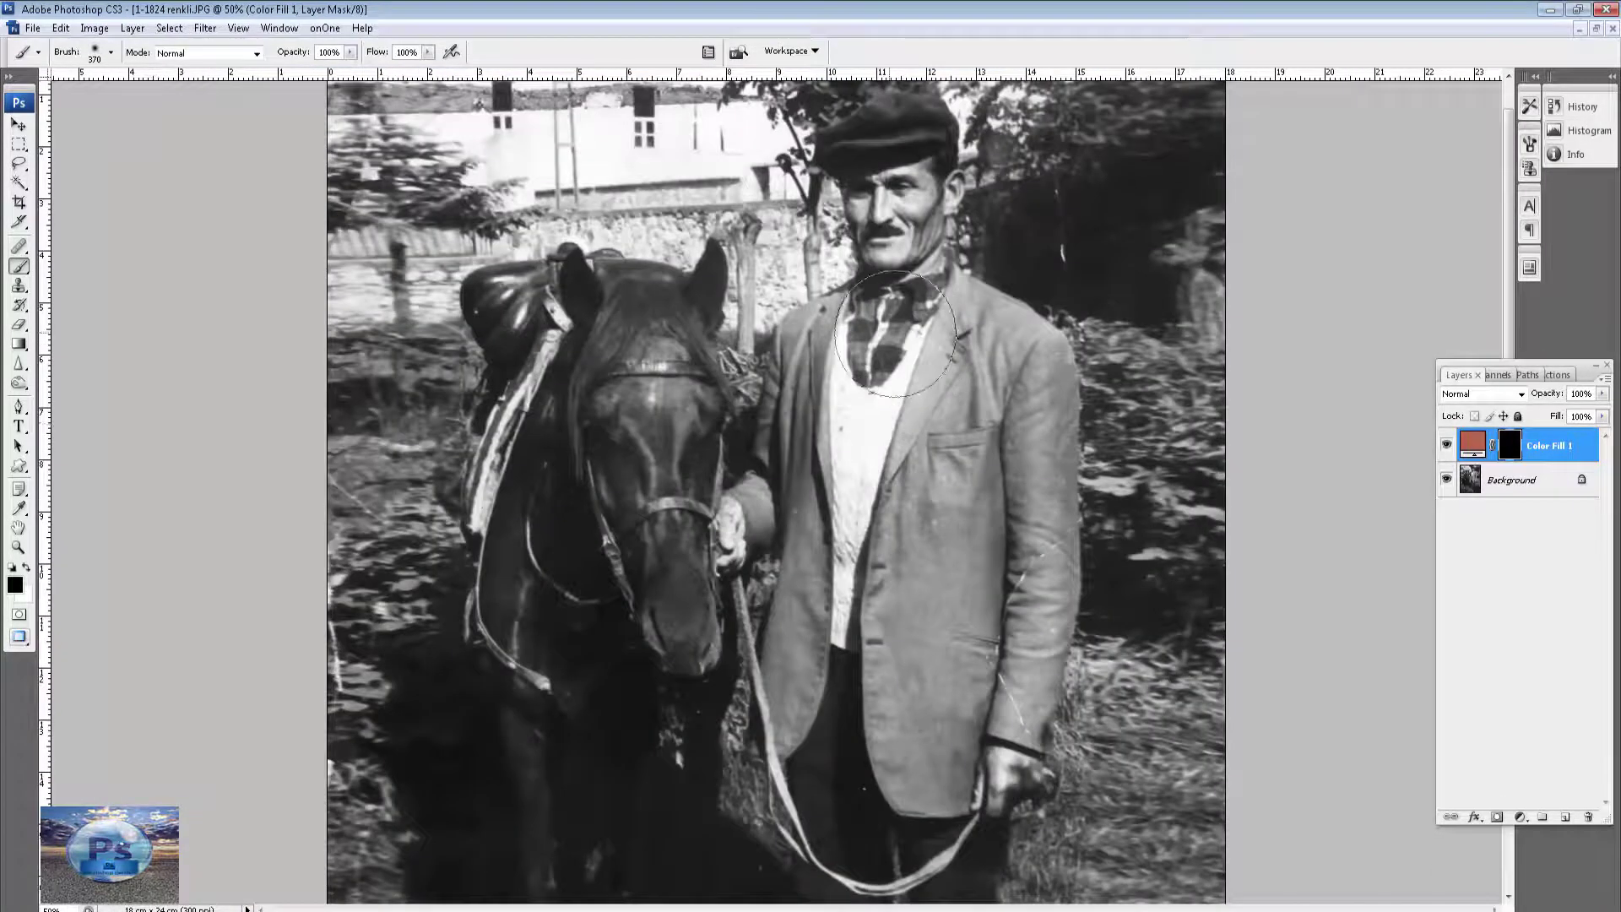
{"action": "right_click", "coordinate": [764, 371]}
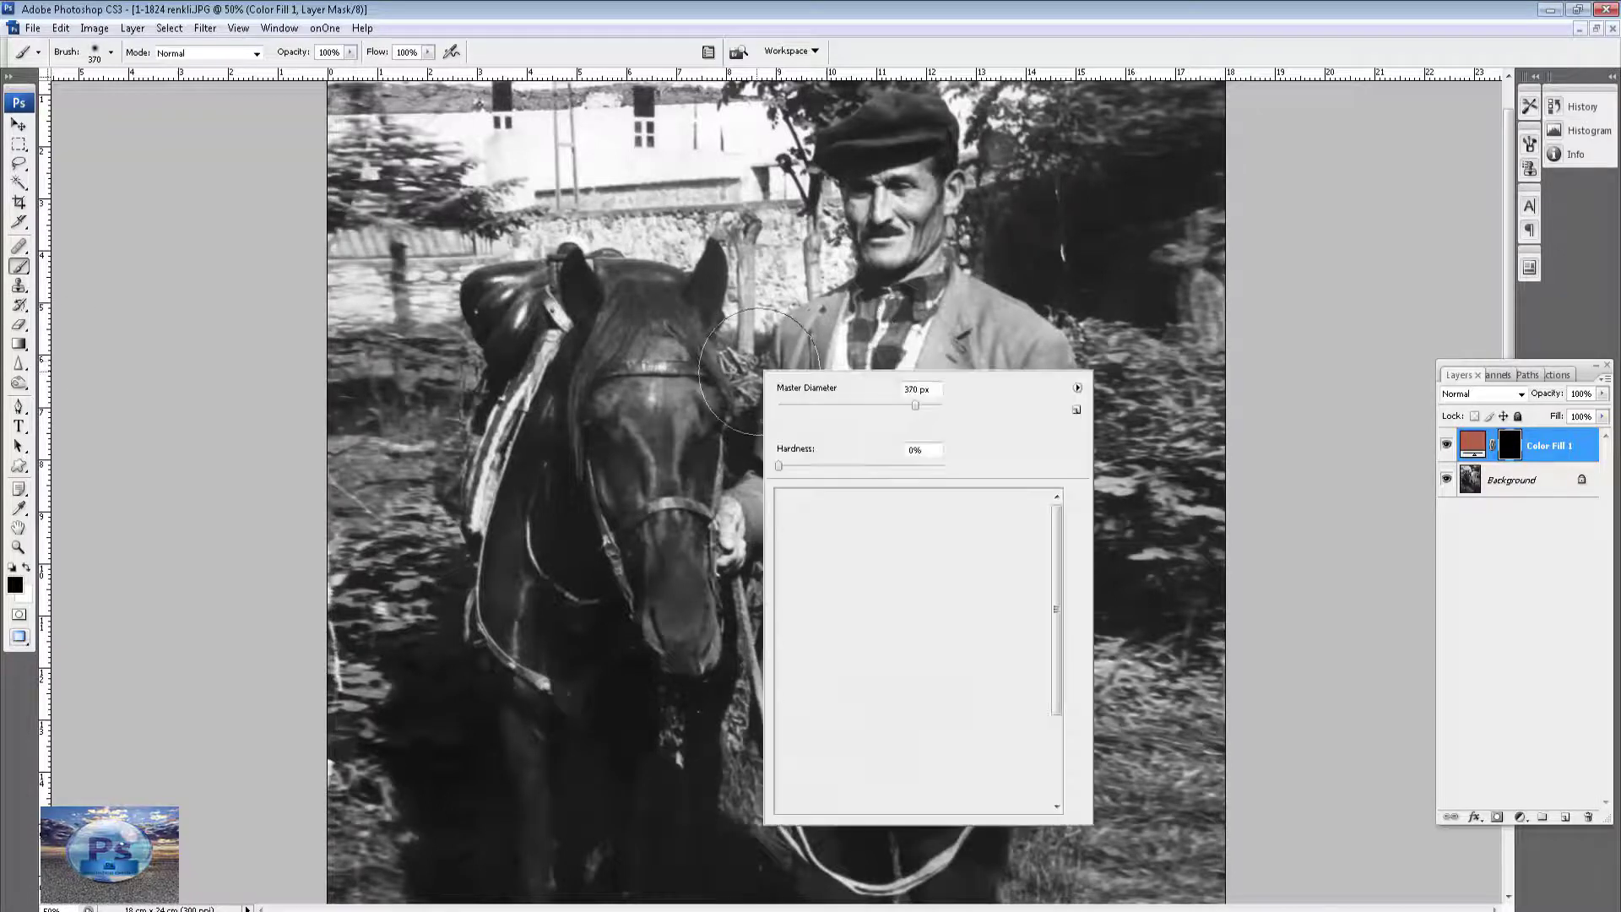
{"action": "left_click_drag", "start_coordinate": [873, 405], "coordinate": [846, 405]}
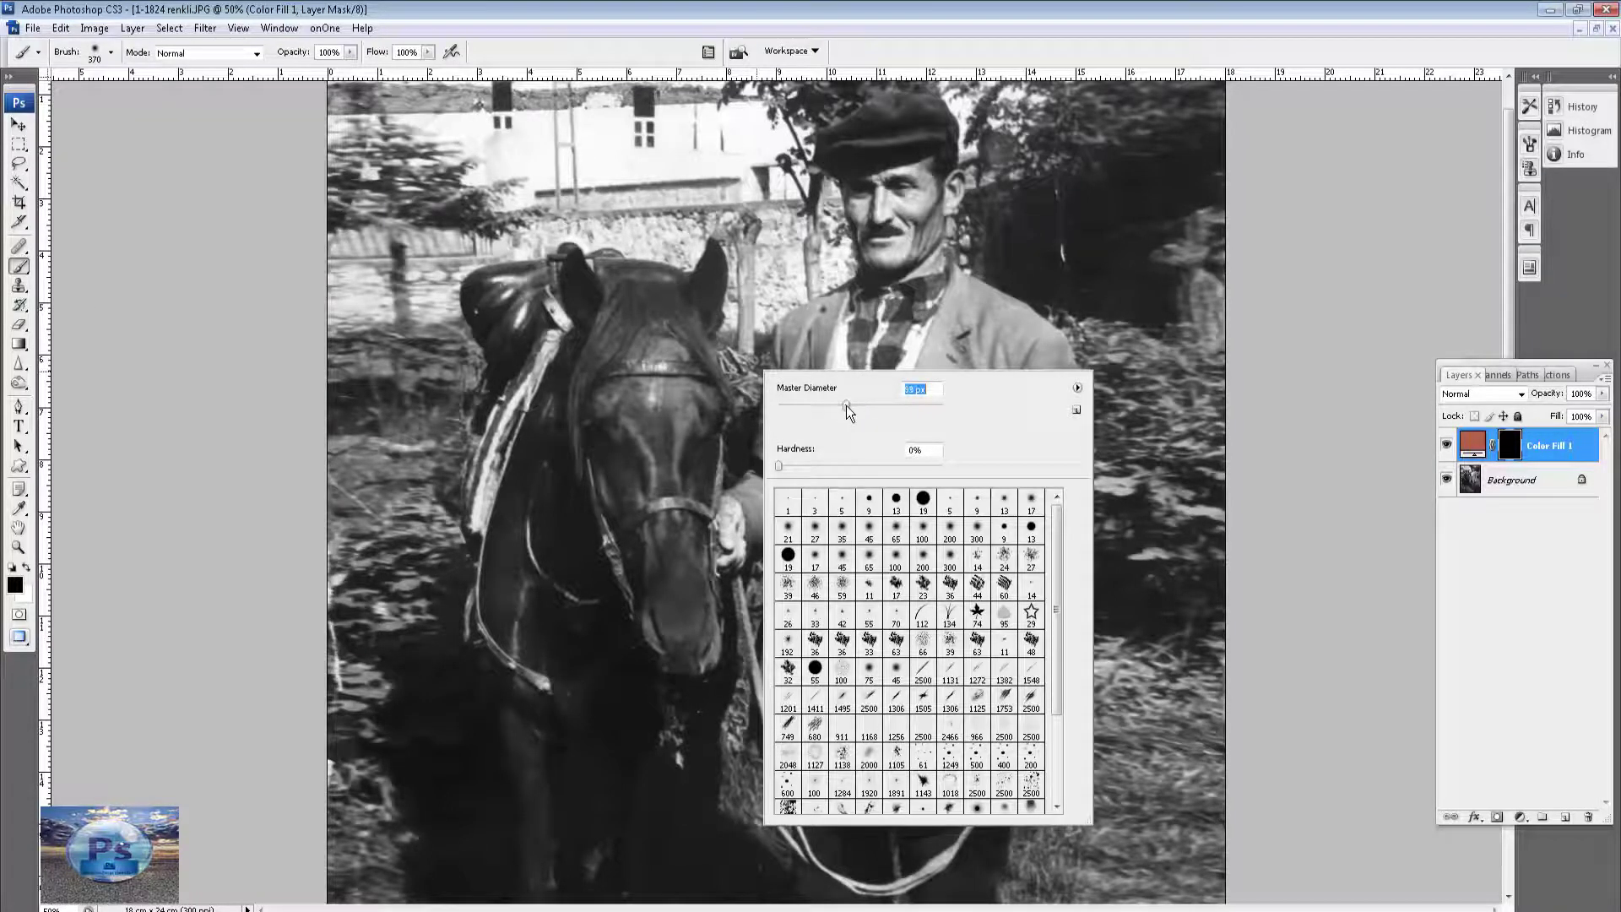
{"action": "left_click", "coordinate": [657, 400]}
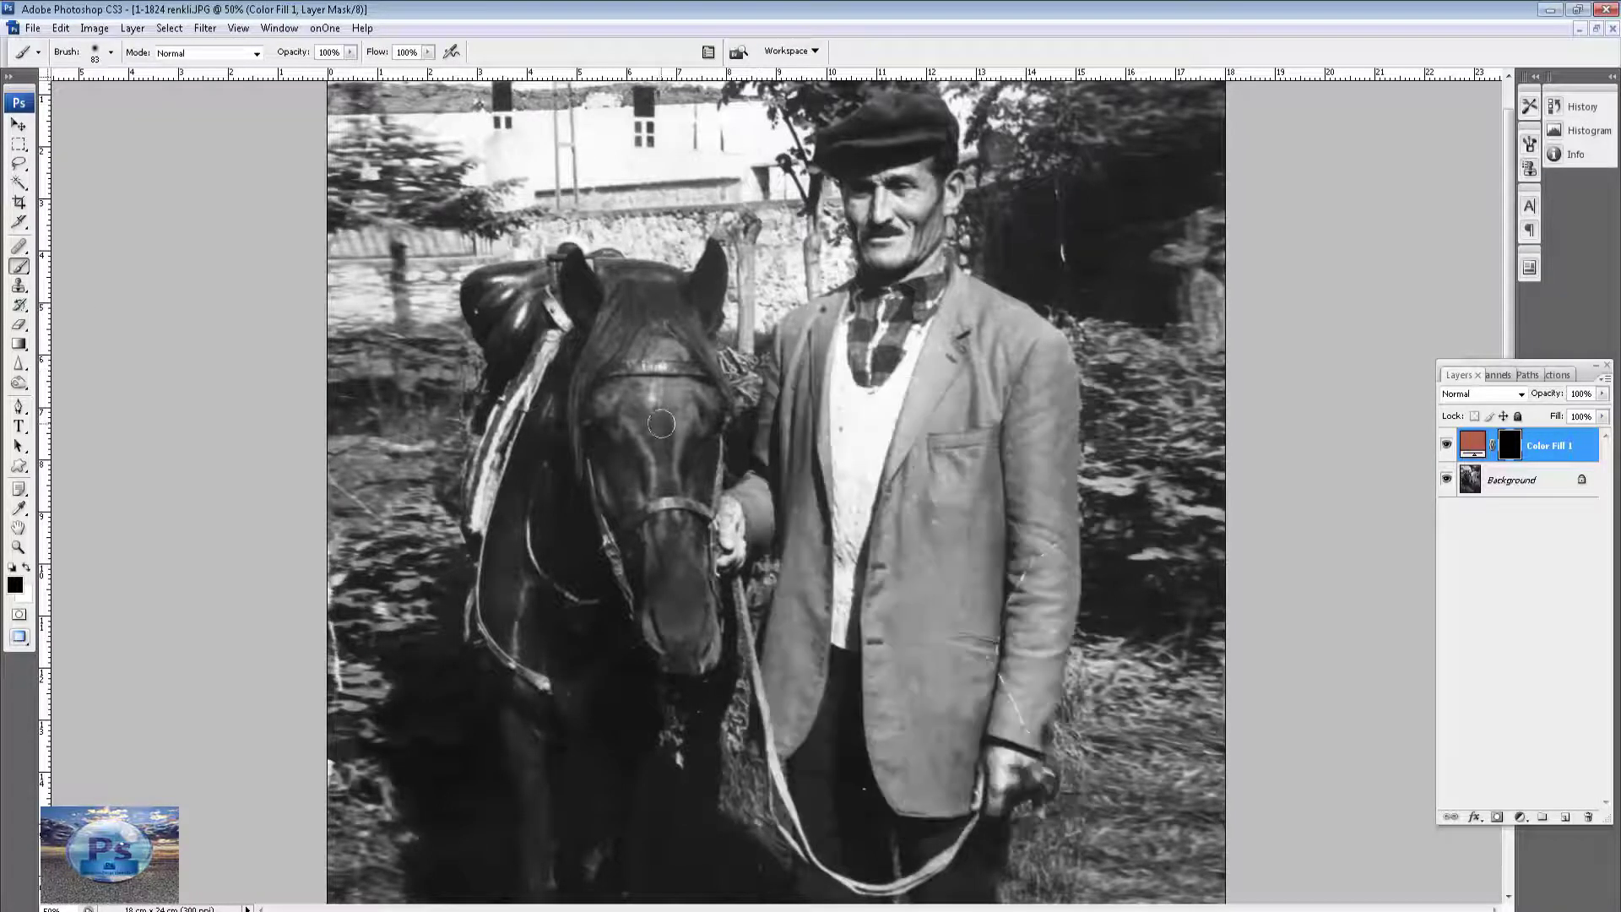
Paint white on the mask to reveal reddish-brown over the horse's forehead.
{"action": "left_click", "coordinate": [26, 569]}
{"action": "mouse_move", "coordinate": [599, 368]}
{"action": "left_mouse_down"}
{"action": "mouse_move", "coordinate": [638, 388]}
{"action": "mouse_move", "coordinate": [654, 321]}
{"action": "mouse_move", "coordinate": [680, 354]}
{"action": "mouse_move", "coordinate": [716, 249]}
{"action": "mouse_move", "coordinate": [688, 388]}
{"action": "mouse_move", "coordinate": [716, 405]}
{"action": "mouse_move", "coordinate": [688, 427]}
{"action": "left_mouse_up"}
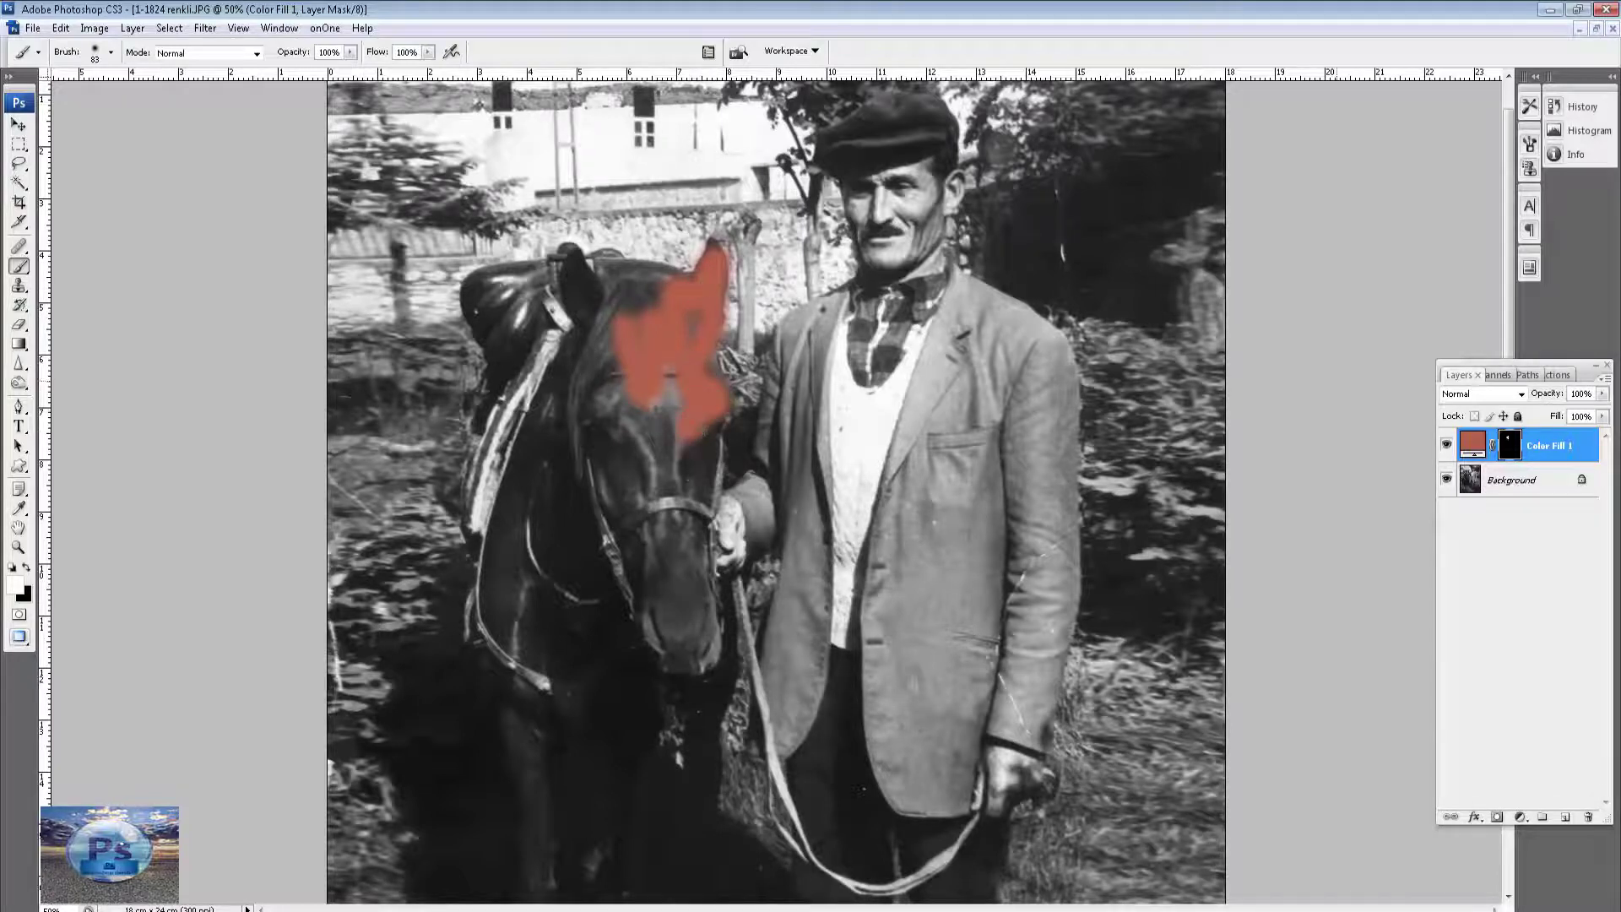
{"action": "left_click", "coordinate": [1492, 394]}
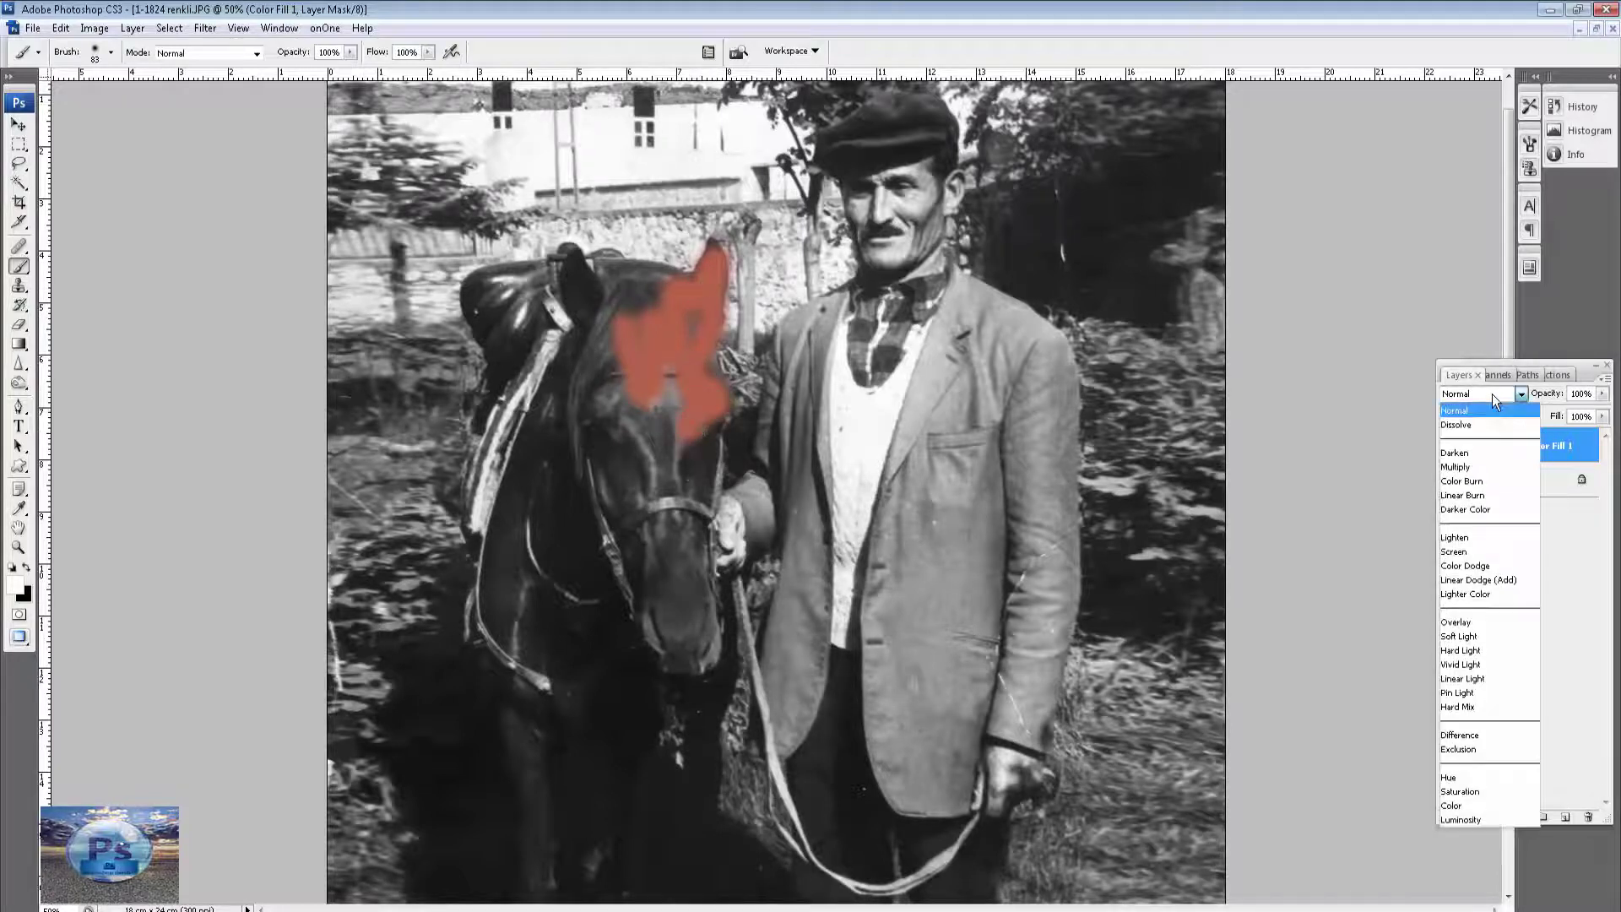
Set the fill to Soft Light blend mode and paint colour over the forehead and muzzle.
{"action": "left_click", "coordinate": [1475, 640]}
{"action": "mouse_move", "coordinate": [667, 412]}
{"action": "left_mouse_down"}
{"action": "mouse_move", "coordinate": [607, 409]}
{"action": "mouse_move", "coordinate": [592, 475]}
{"action": "left_mouse_up"}
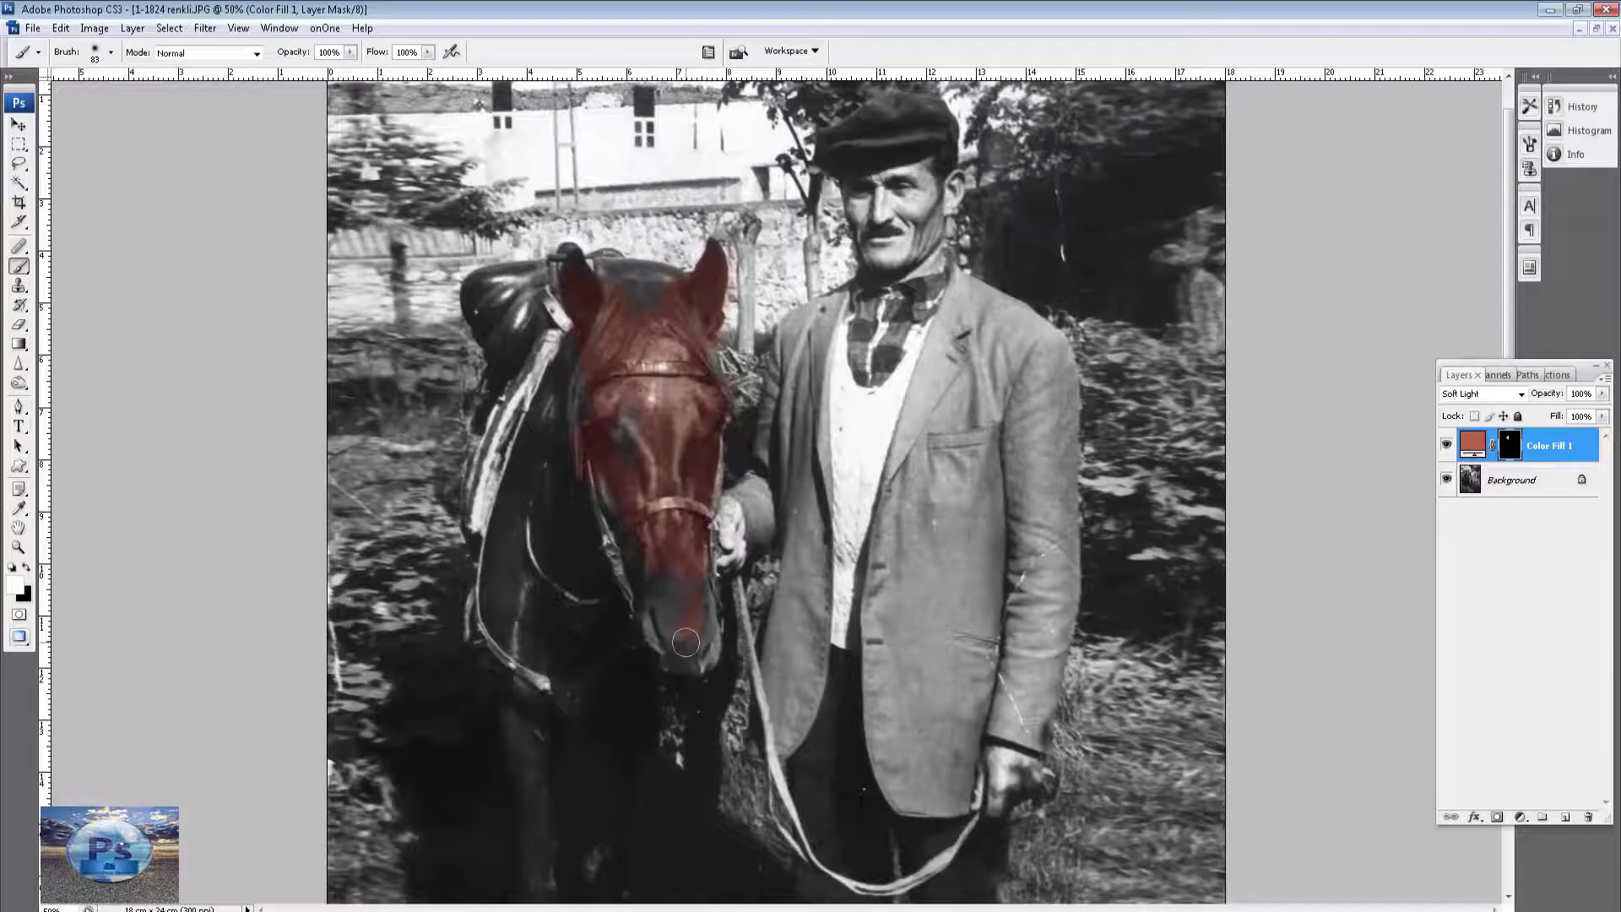
{"action": "left_click_drag", "start_coordinate": [666, 649], "coordinate": [714, 628]}
{"action": "mouse_move", "coordinate": [539, 623]}
{"action": "left_mouse_down"}
{"action": "mouse_move", "coordinate": [539, 514]}
{"action": "mouse_move", "coordinate": [534, 686]}
{"action": "mouse_move", "coordinate": [562, 496]}
{"action": "left_mouse_up"}
With a larger brush, paint the reddish fill onto both forelegs and the saddle.
{"action": "right_click", "coordinate": [565, 448]}
{"action": "left_click", "coordinate": [691, 489]}
{"action": "key", "text": "Return"}
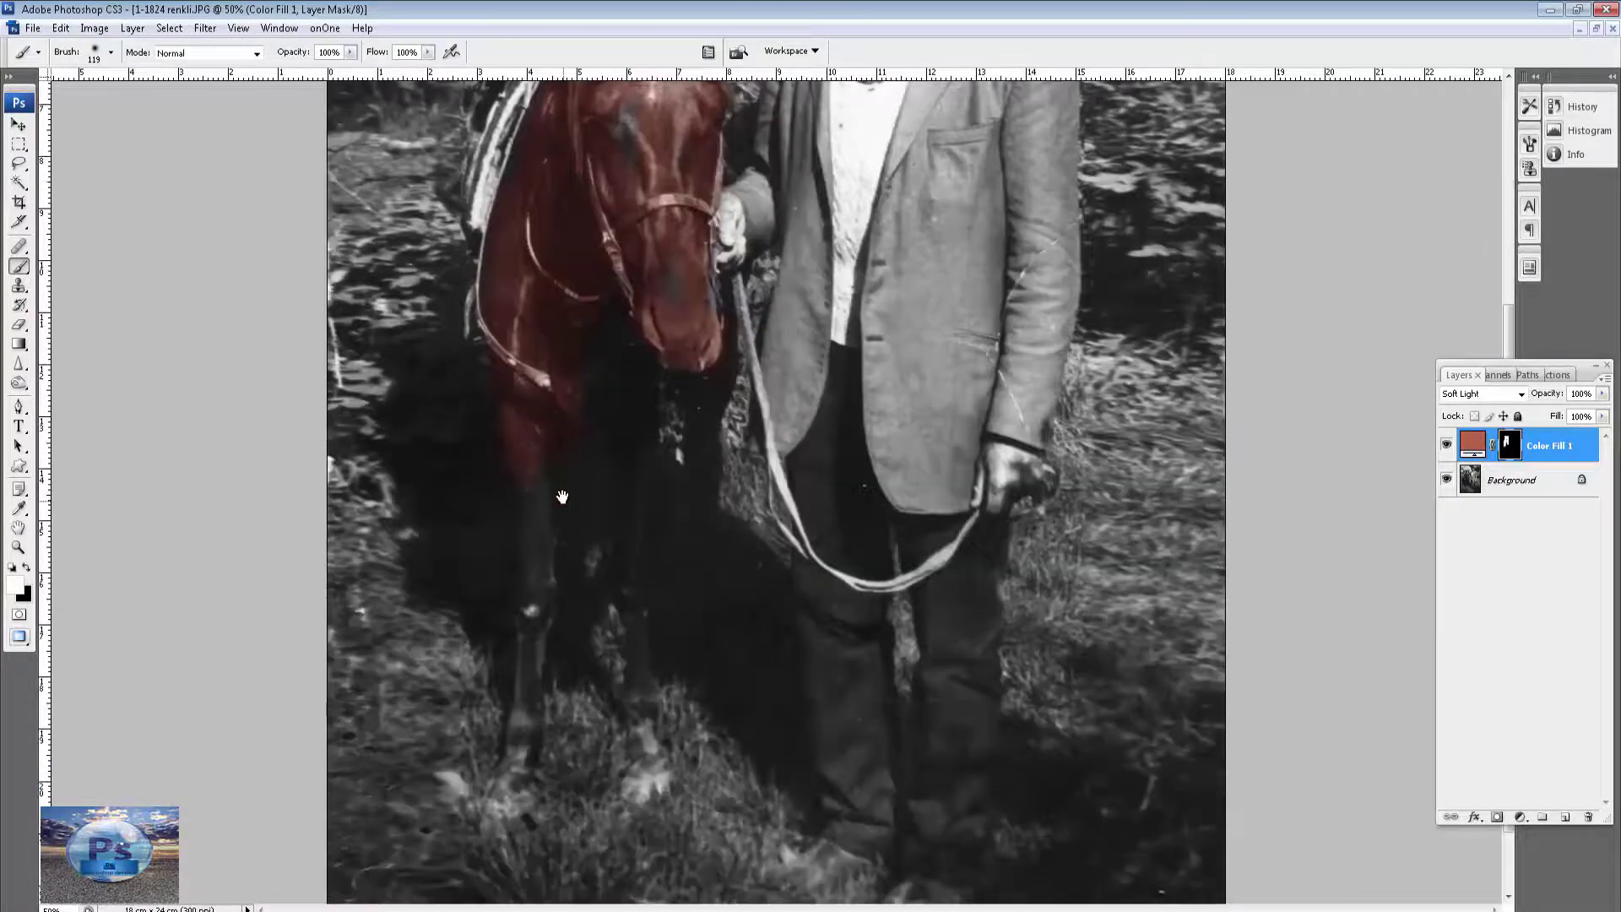
{"action": "left_click_drag", "start_coordinate": [537, 420], "coordinate": [517, 764]}
{"action": "left_click_drag", "start_coordinate": [646, 790], "coordinate": [635, 439]}
{"action": "scroll", "coordinate": [642, 329], "scroll_direction": "up", "scroll_amount": 5}
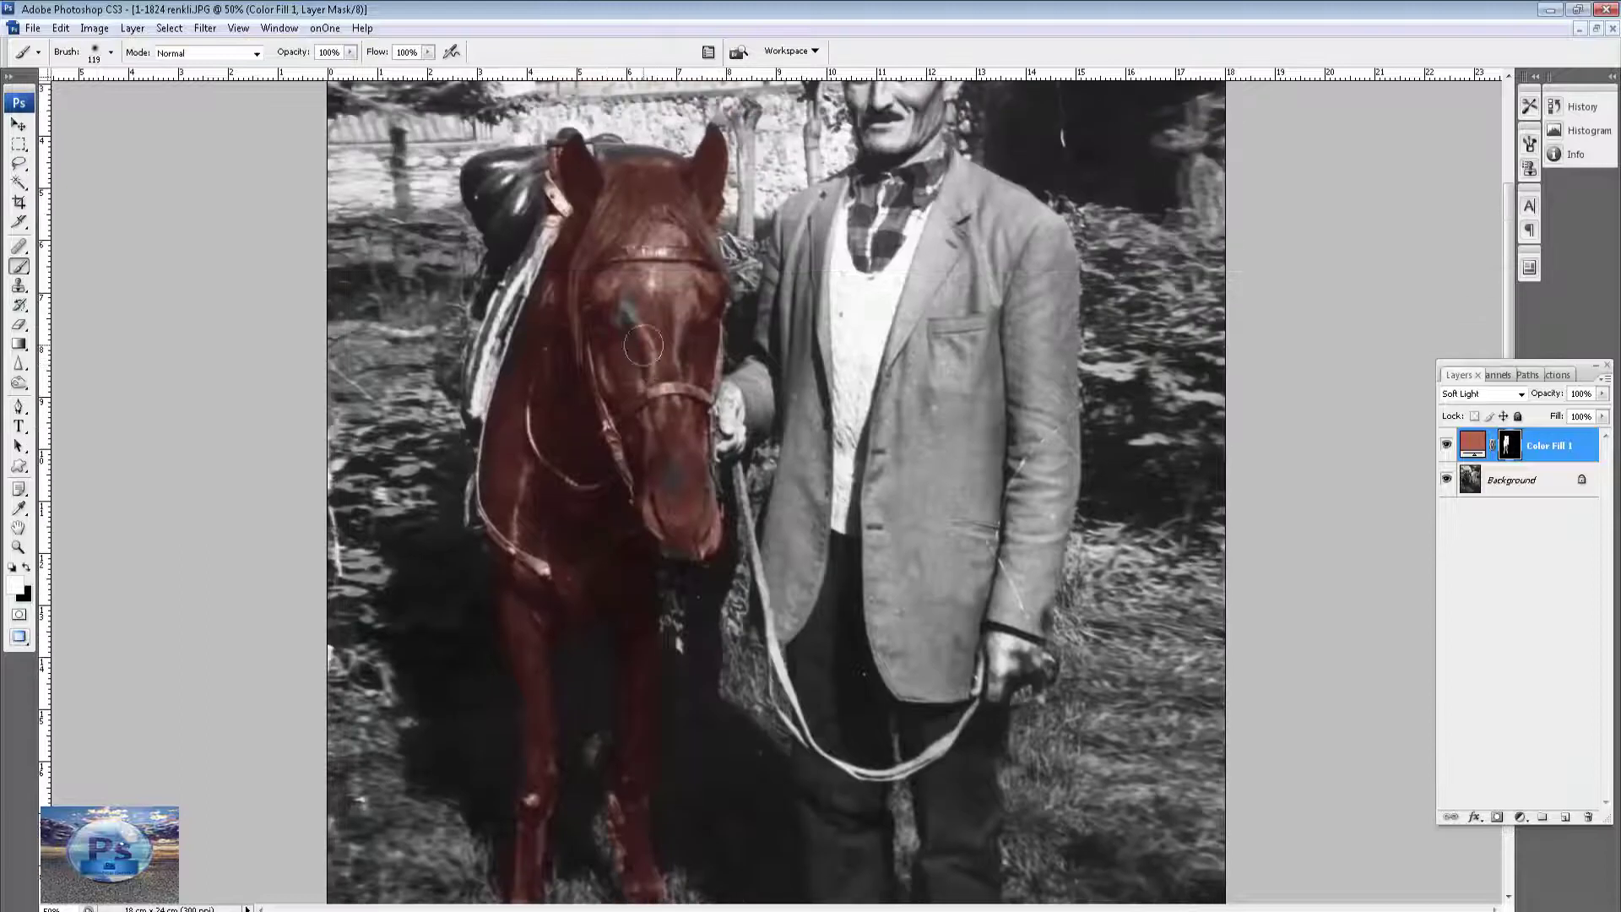
{"action": "scroll", "coordinate": [642, 302], "scroll_direction": "up", "scroll_amount": 2}
{"action": "scroll", "coordinate": [641, 302], "scroll_direction": "up", "scroll_amount": 2}
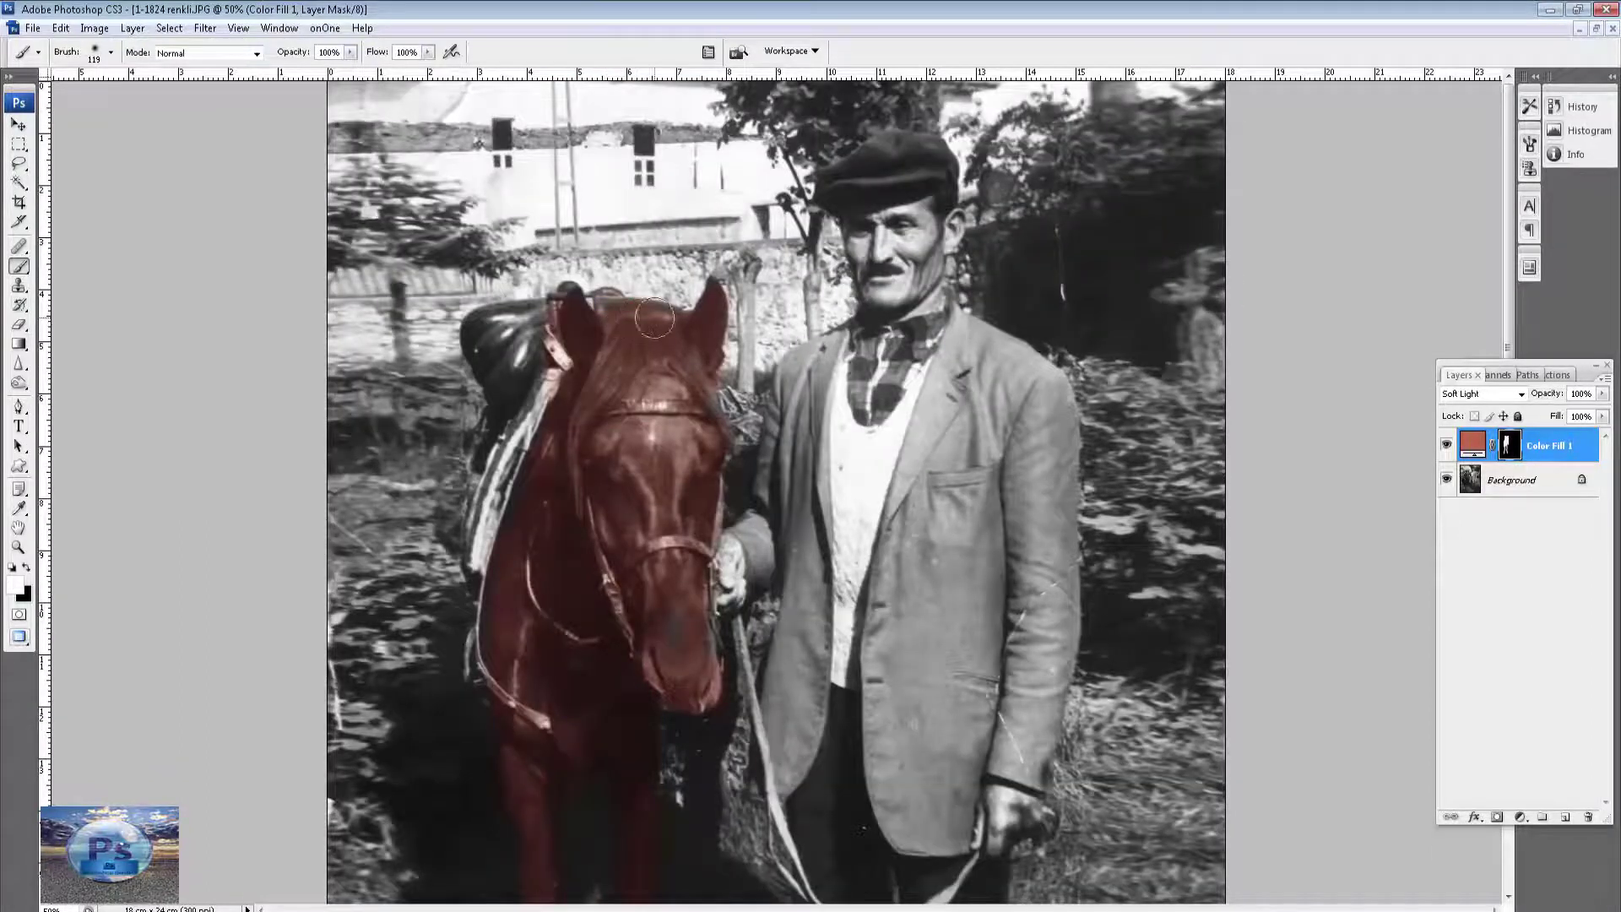
{"action": "left_click_drag", "start_coordinate": [523, 360], "coordinate": [499, 678]}
Zoom in closer on the horse's head.
{"action": "scroll", "coordinate": [655, 419], "scroll_direction": "down", "scroll_amount": 5}
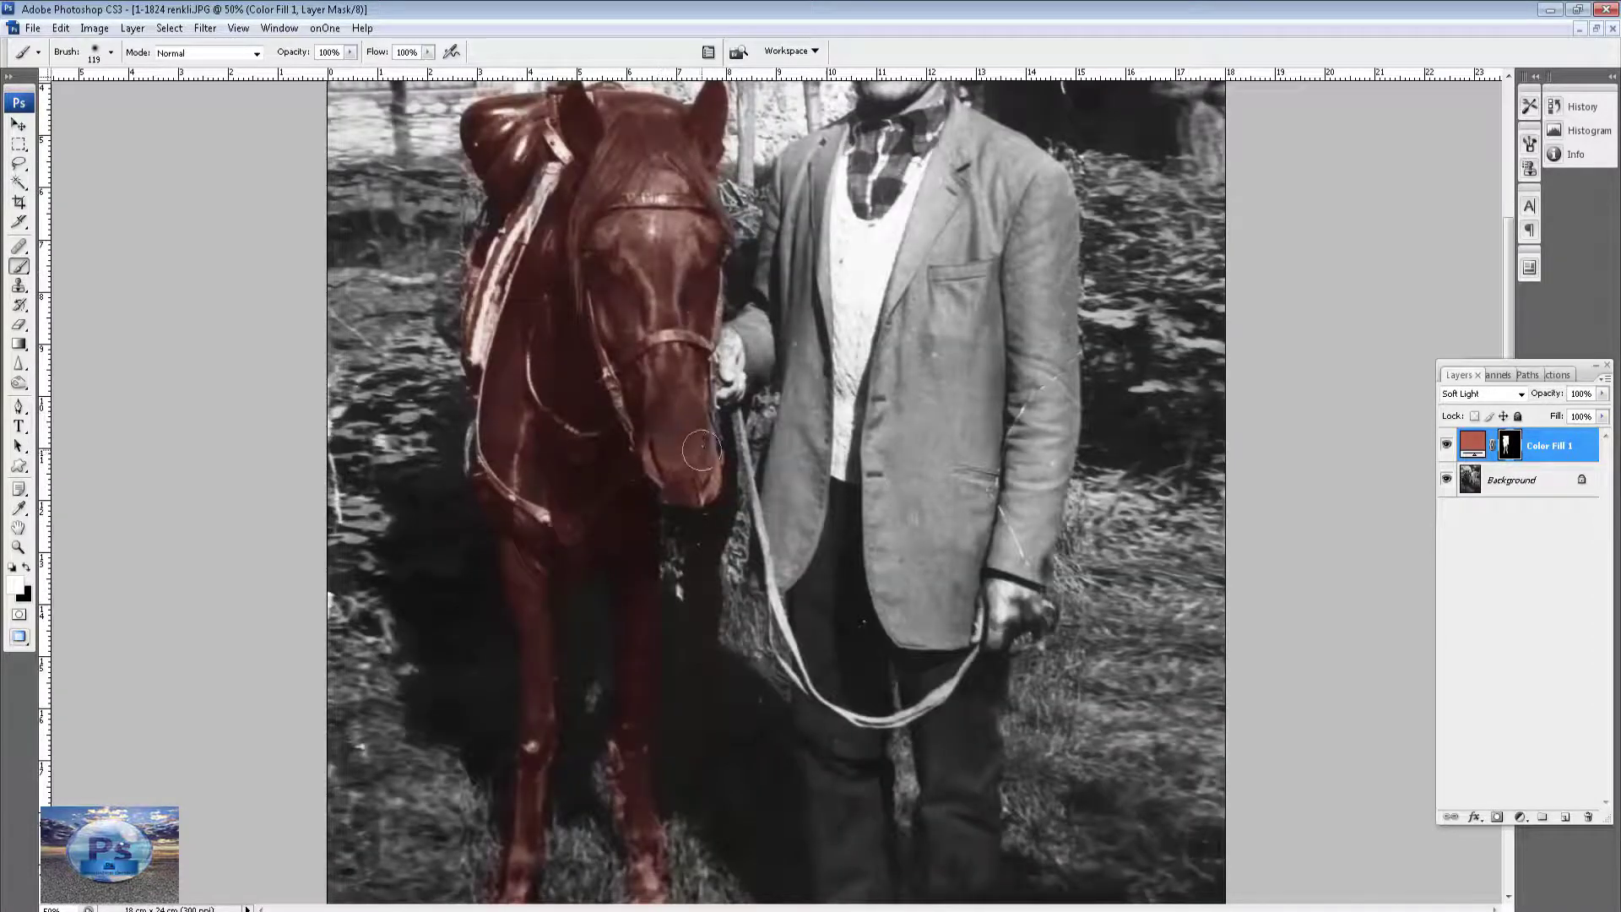
{"action": "scroll", "coordinate": [651, 330], "scroll_direction": "down", "scroll_amount": 3}
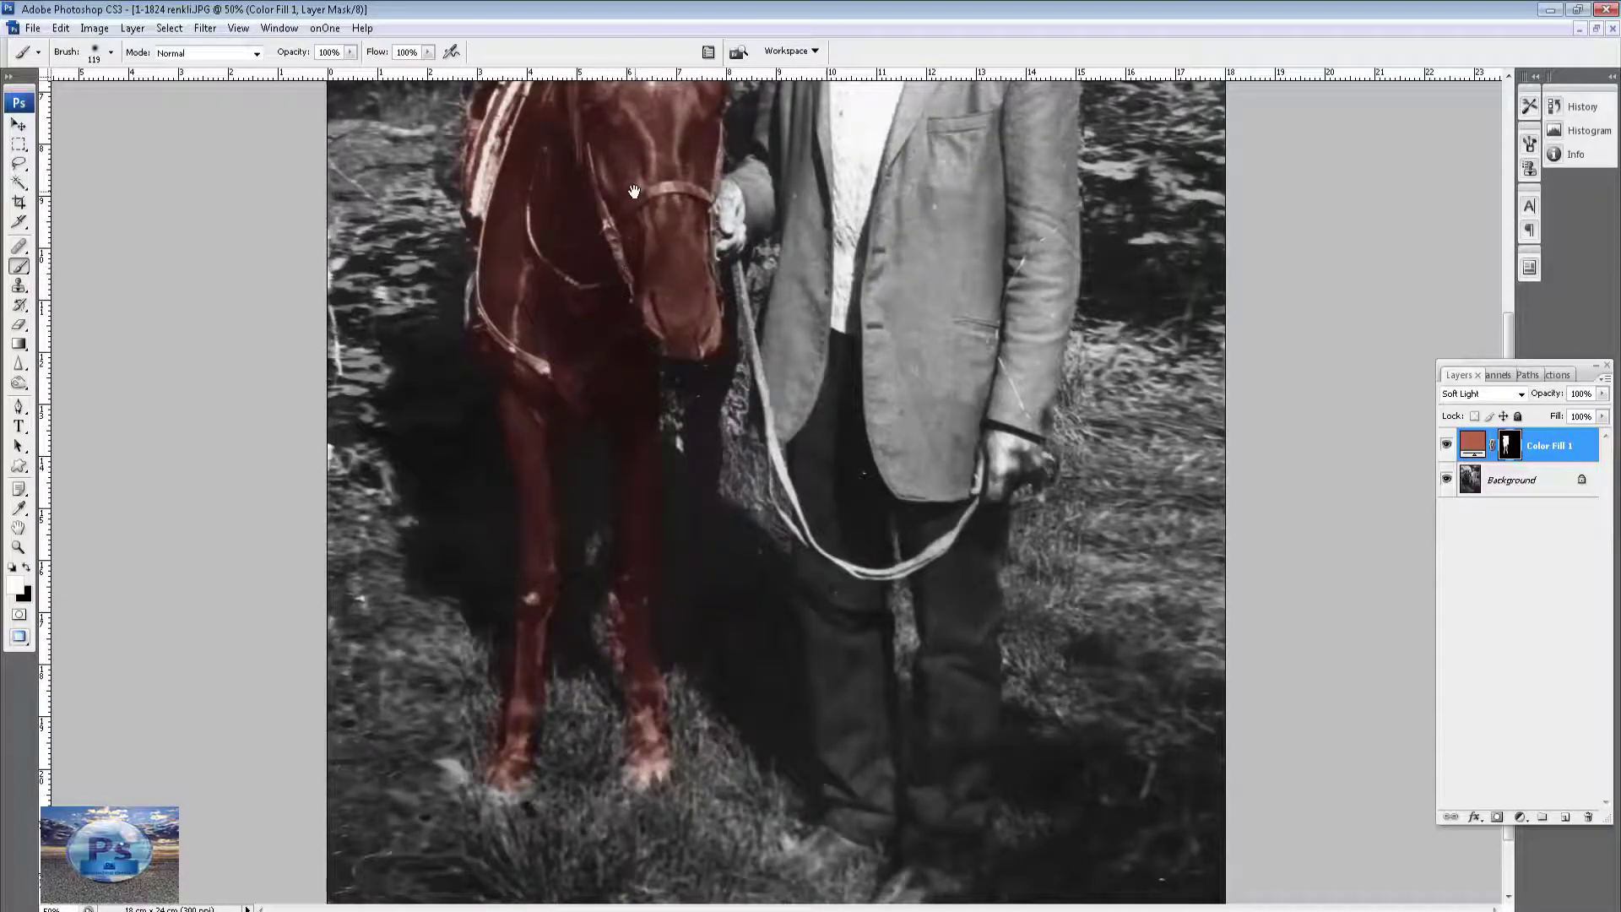
{"action": "scroll", "coordinate": [630, 279], "scroll_direction": "up", "scroll_amount": 5}
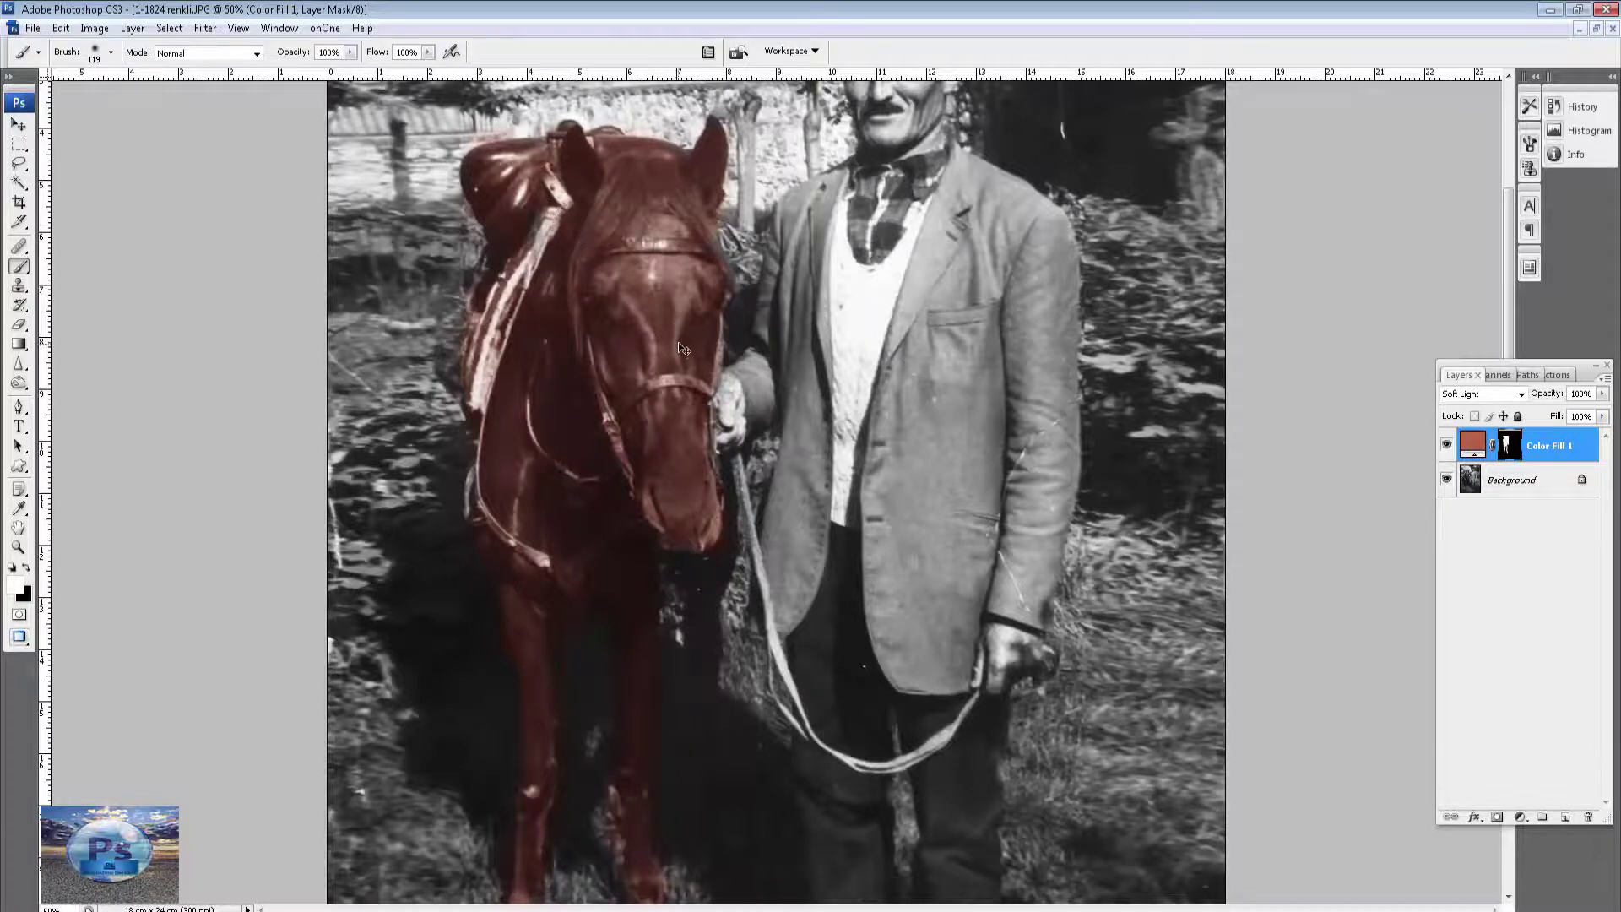
{"action": "key", "text": "ctrl+plus"}
{"action": "mouse_move", "coordinate": [664, 76]}
{"action": "left_mouse_down"}
{"action": "mouse_move", "coordinate": [774, 456]}
{"action": "mouse_move", "coordinate": [769, 443]}
{"action": "left_mouse_up"}
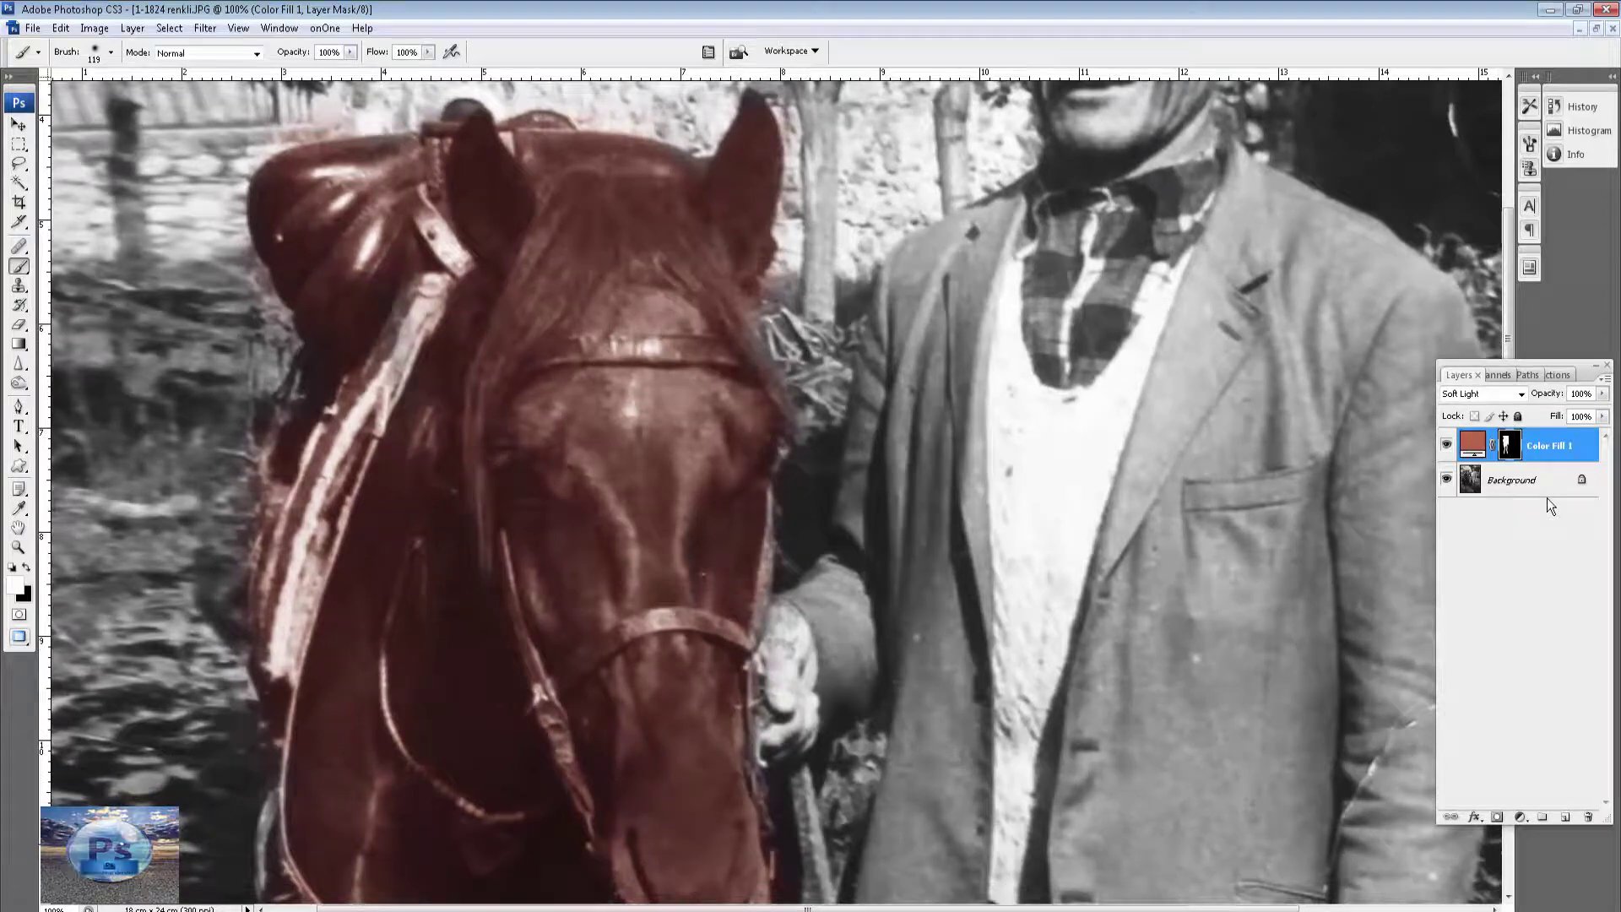
Paint black with a 35 px brush to remove the red tint from the bridle straps and saddle top.
{"action": "left_click", "coordinate": [26, 568]}
{"action": "right_click", "coordinate": [796, 323]}
{"action": "left_click_drag", "start_coordinate": [802, 351], "coordinate": [783, 355]}
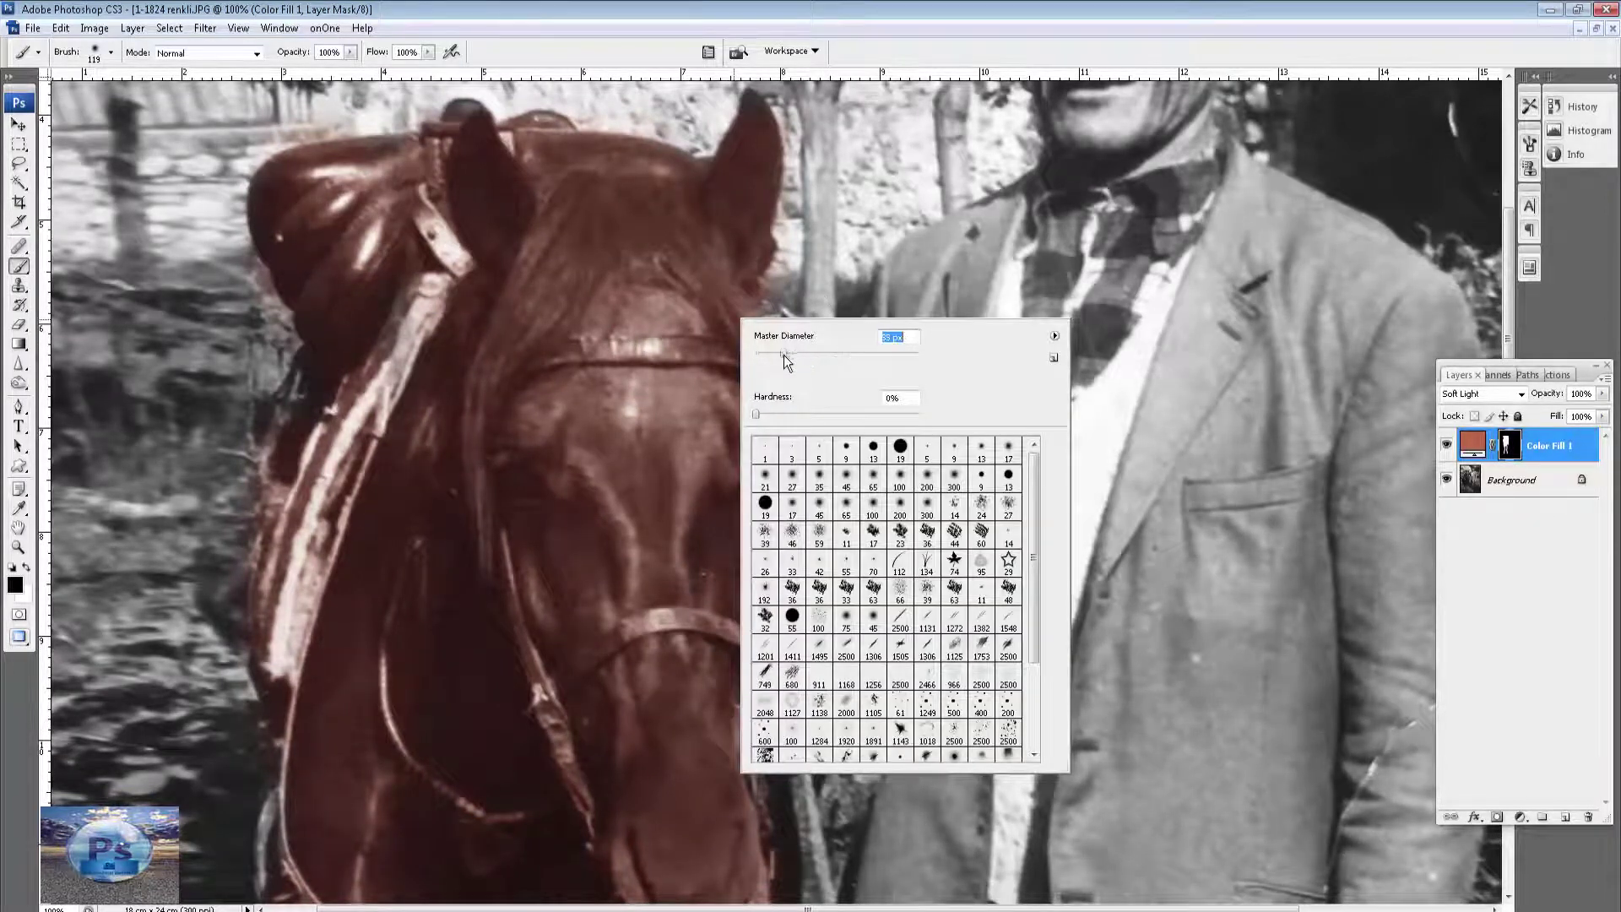
{"action": "left_click", "coordinate": [608, 353]}
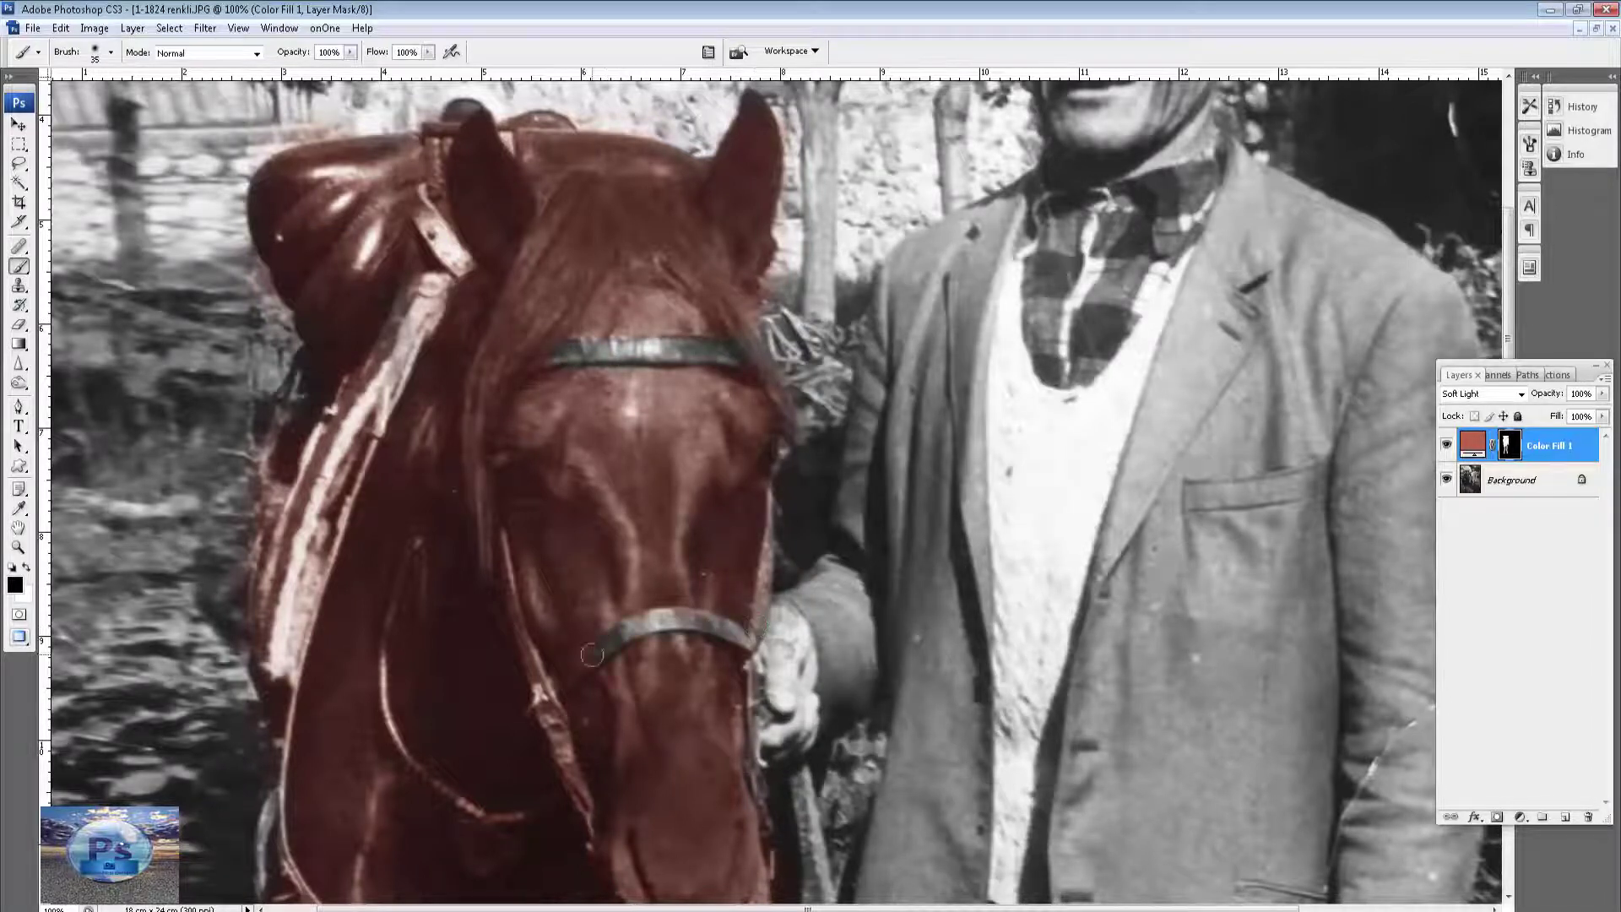
{"action": "left_click_drag", "start_coordinate": [591, 655], "coordinate": [556, 698]}
{"action": "left_click_drag", "start_coordinate": [569, 783], "coordinate": [506, 579]}
{"action": "left_click_drag", "start_coordinate": [512, 420], "coordinate": [667, 470]}
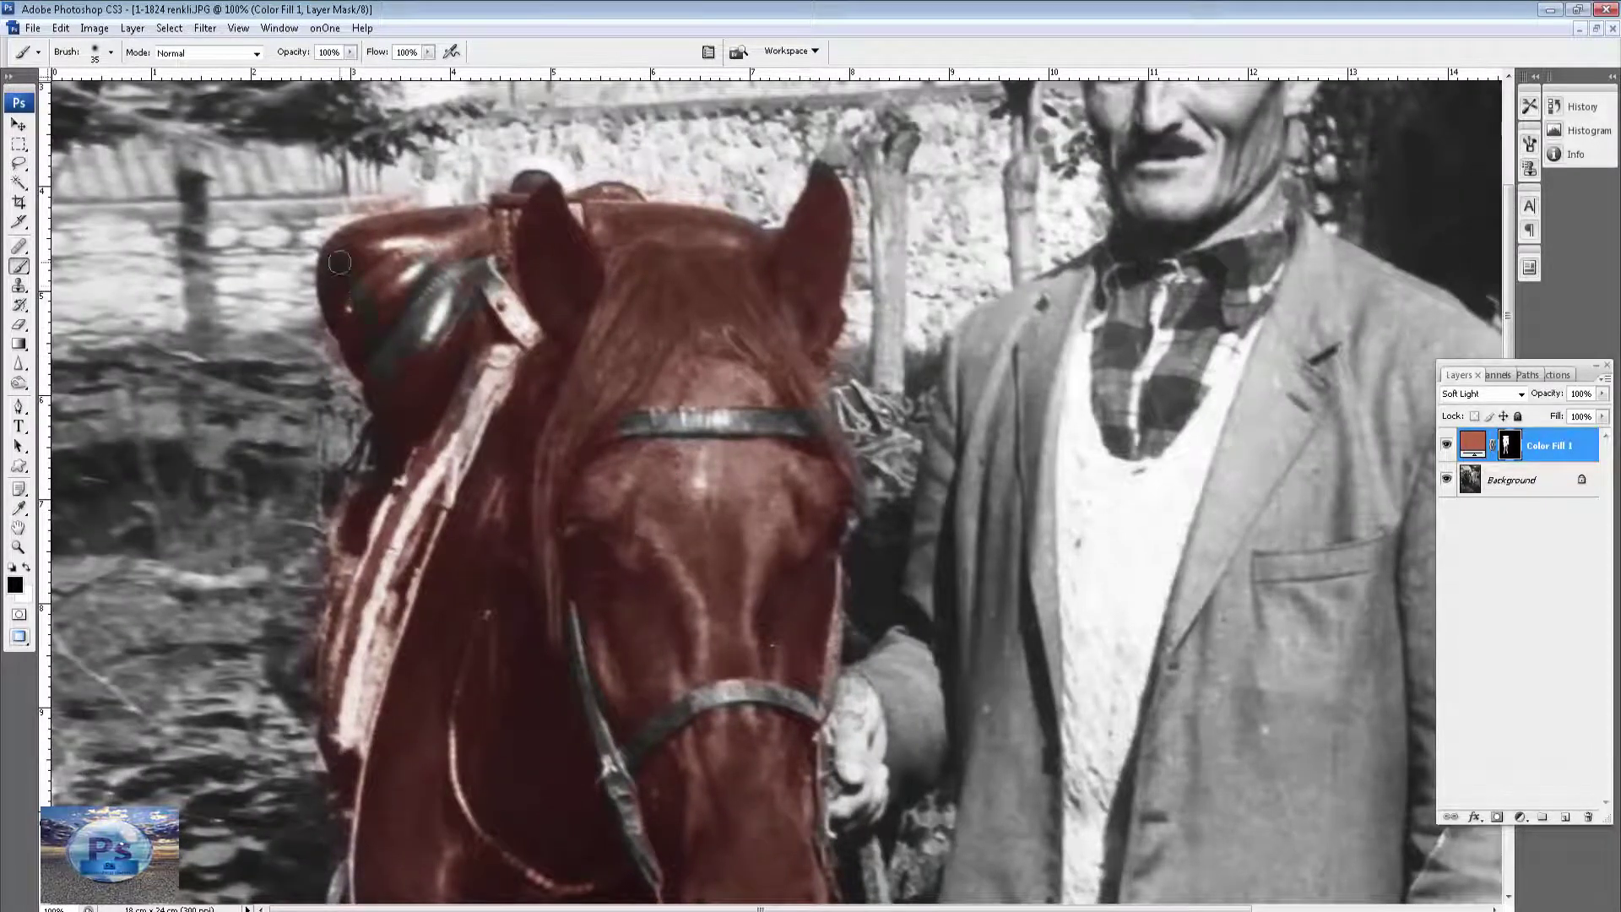
{"action": "left_click_drag", "start_coordinate": [359, 242], "coordinate": [422, 251]}
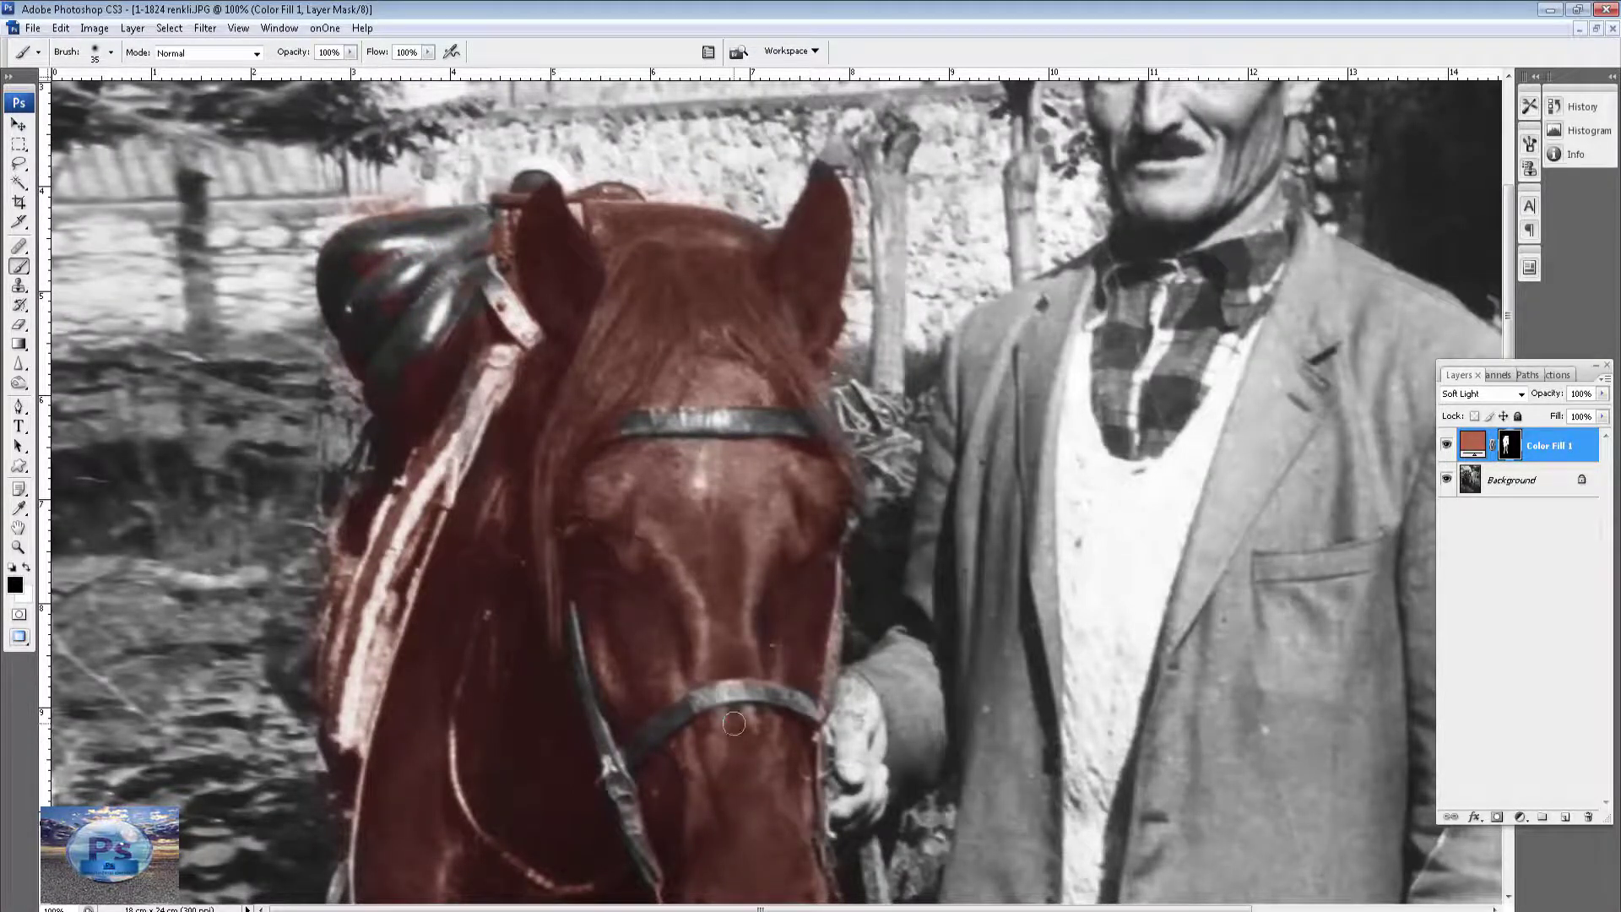
Enlarge the brush to 95 px and paint the tint off the bridle strap near the muzzle.
{"action": "left_click_drag", "start_coordinate": [734, 723], "coordinate": [838, 257]}
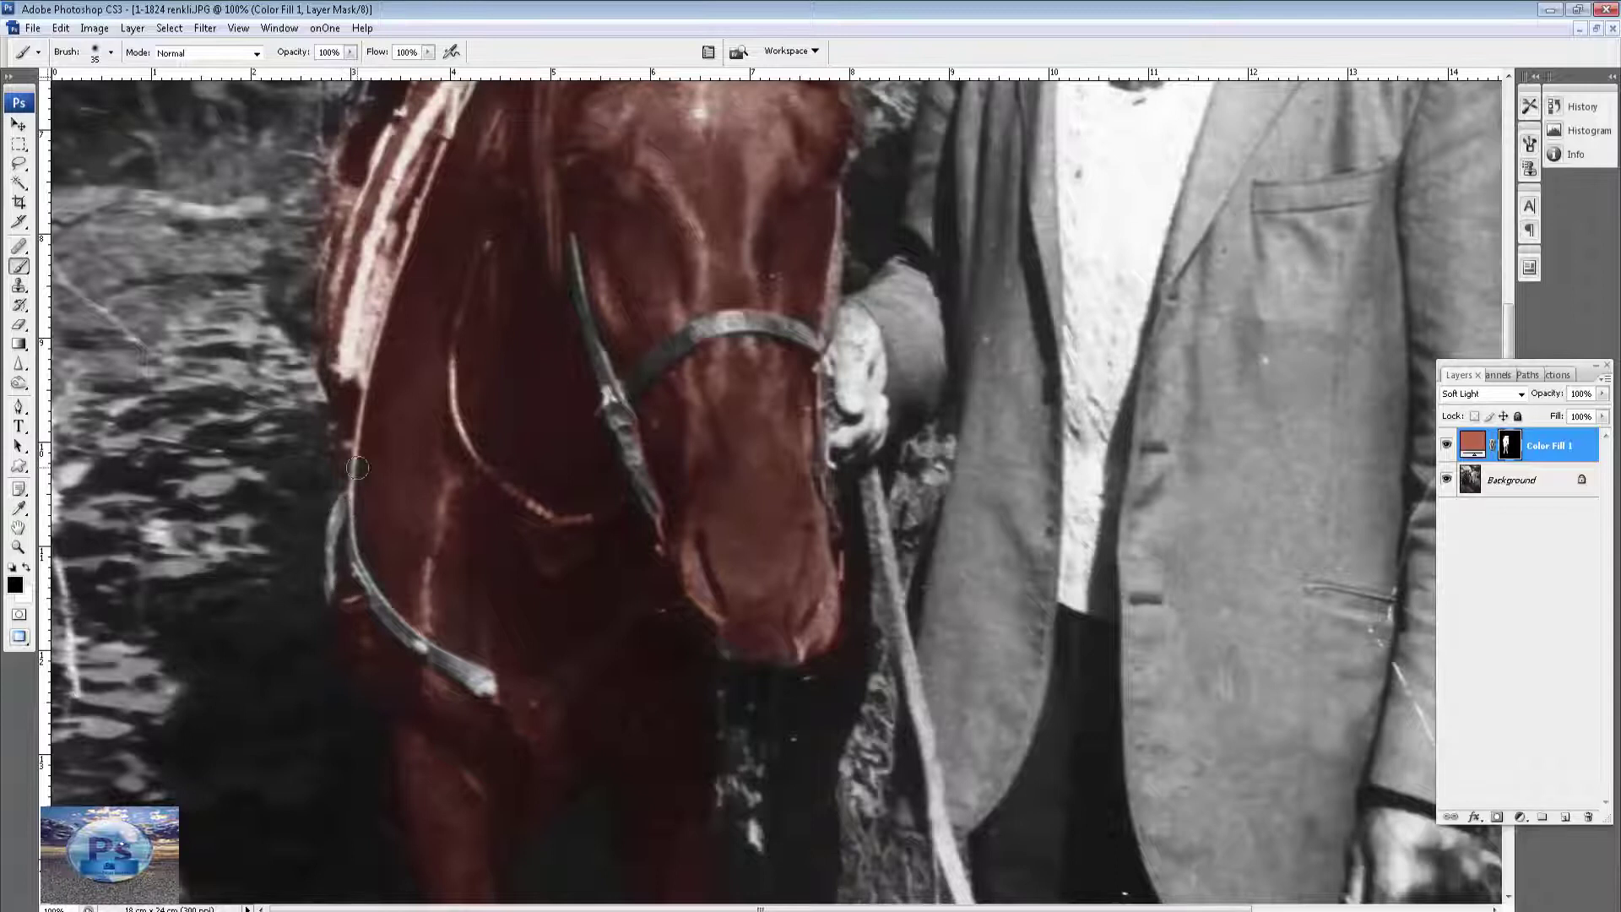
{"action": "scroll", "coordinate": [535, 418], "scroll_direction": "up", "scroll_amount": 4}
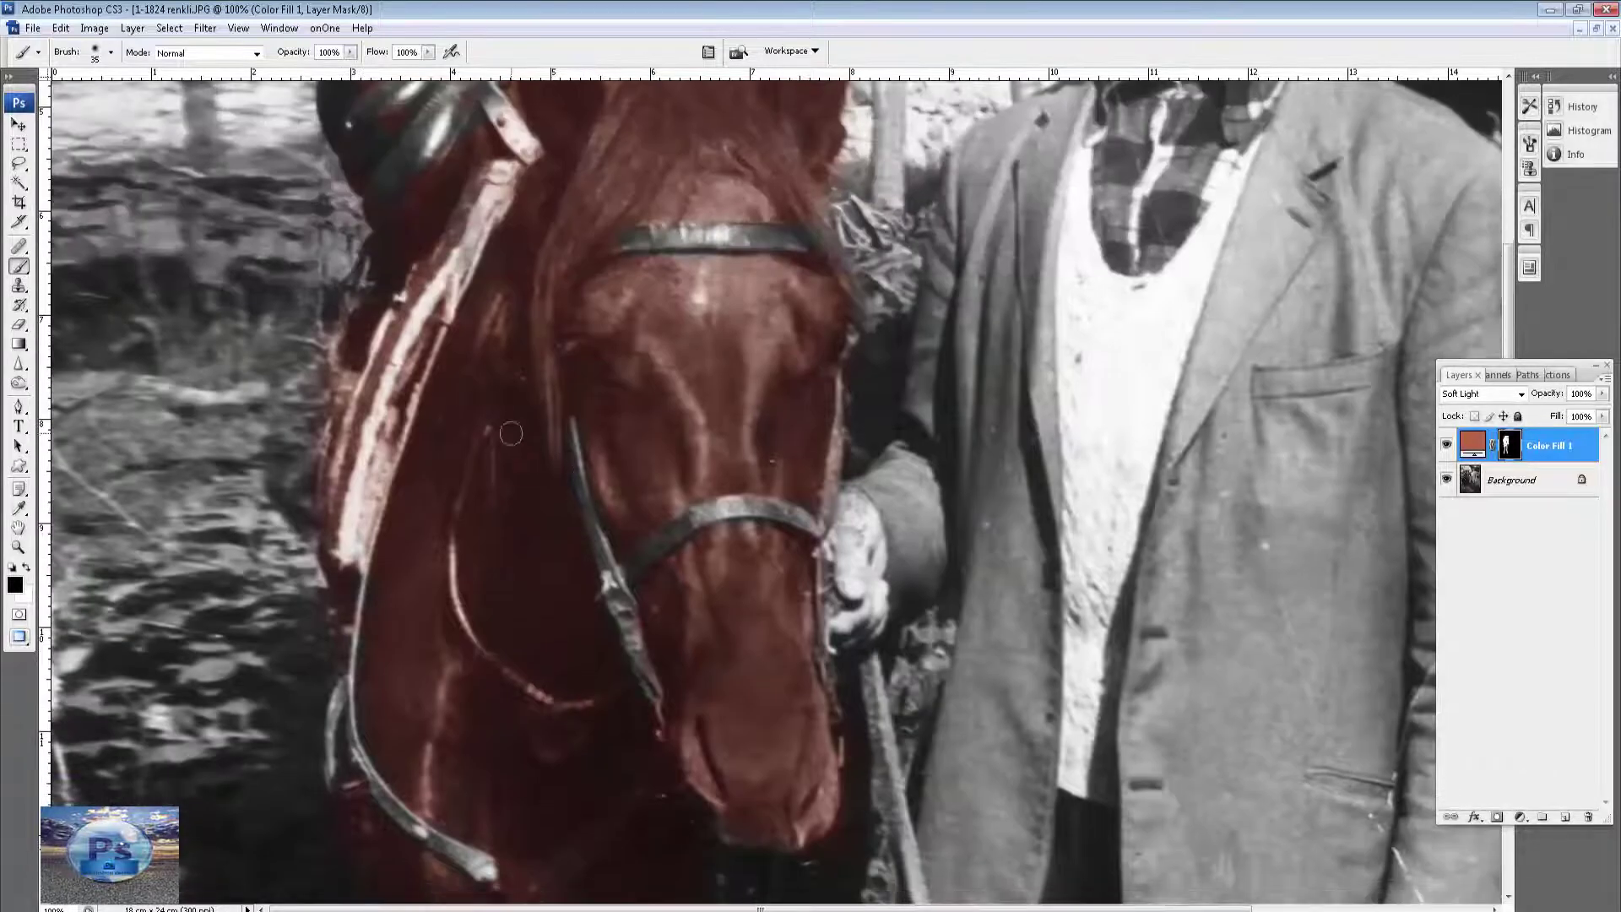
{"action": "right_click", "coordinate": [535, 418]}
{"action": "left_click_drag", "start_coordinate": [545, 432], "coordinate": [565, 431]}
{"action": "key", "text": "Return"}
{"action": "left_click_drag", "start_coordinate": [357, 342], "coordinate": [348, 407]}
{"action": "scroll", "coordinate": [351, 479], "scroll_direction": "up", "scroll_amount": 7}
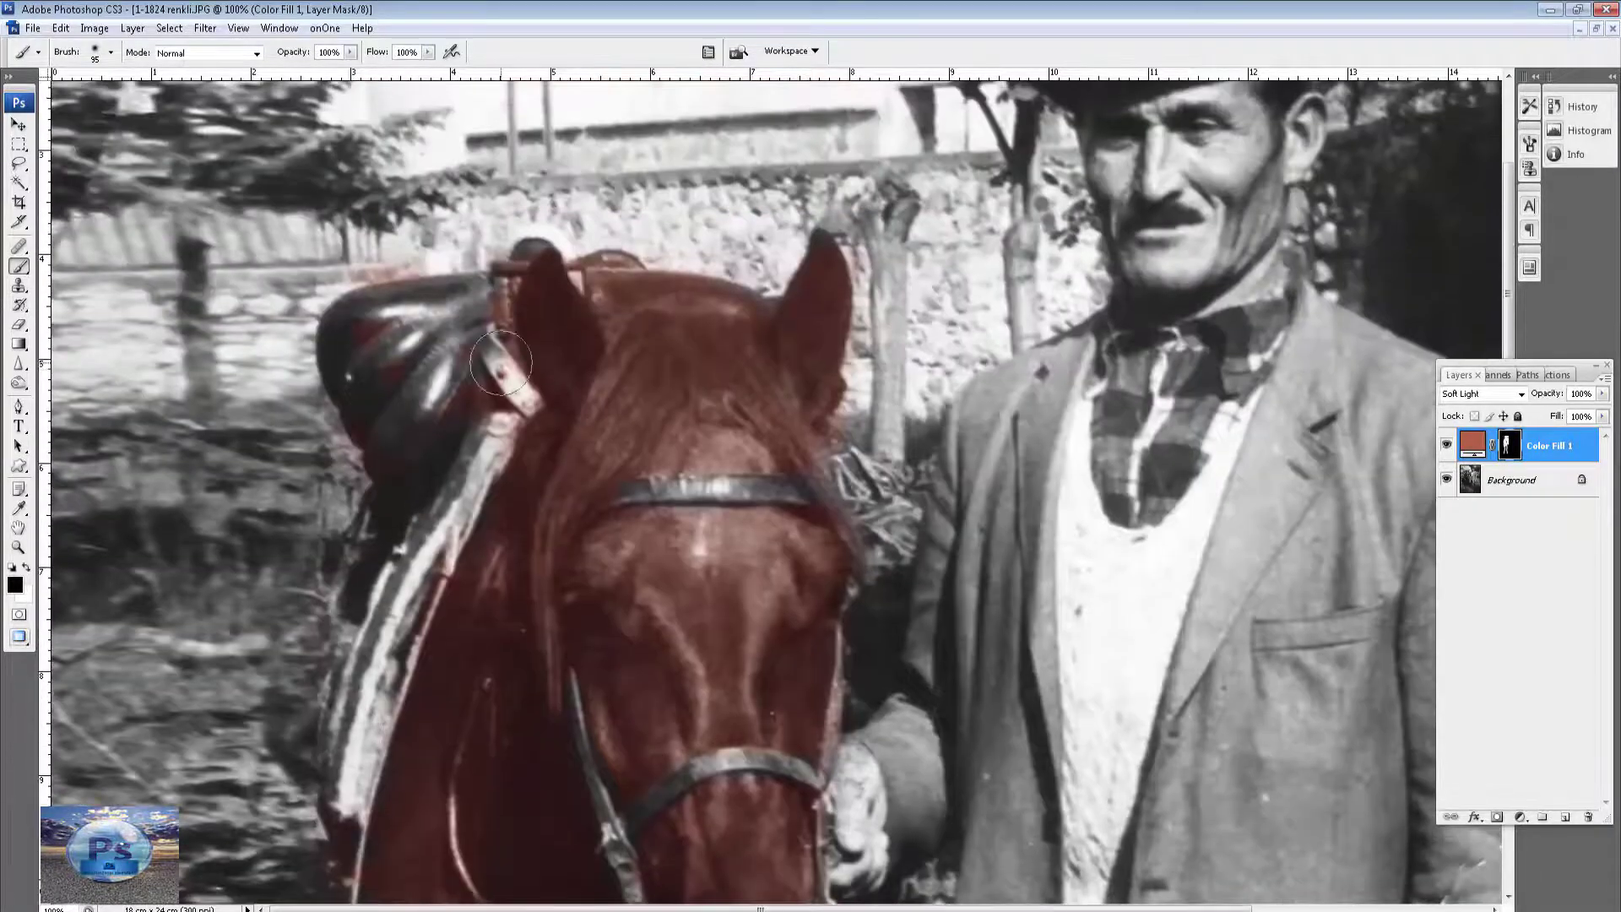
{"action": "scroll", "coordinate": [422, 442], "scroll_direction": "right", "scroll_amount": 1}
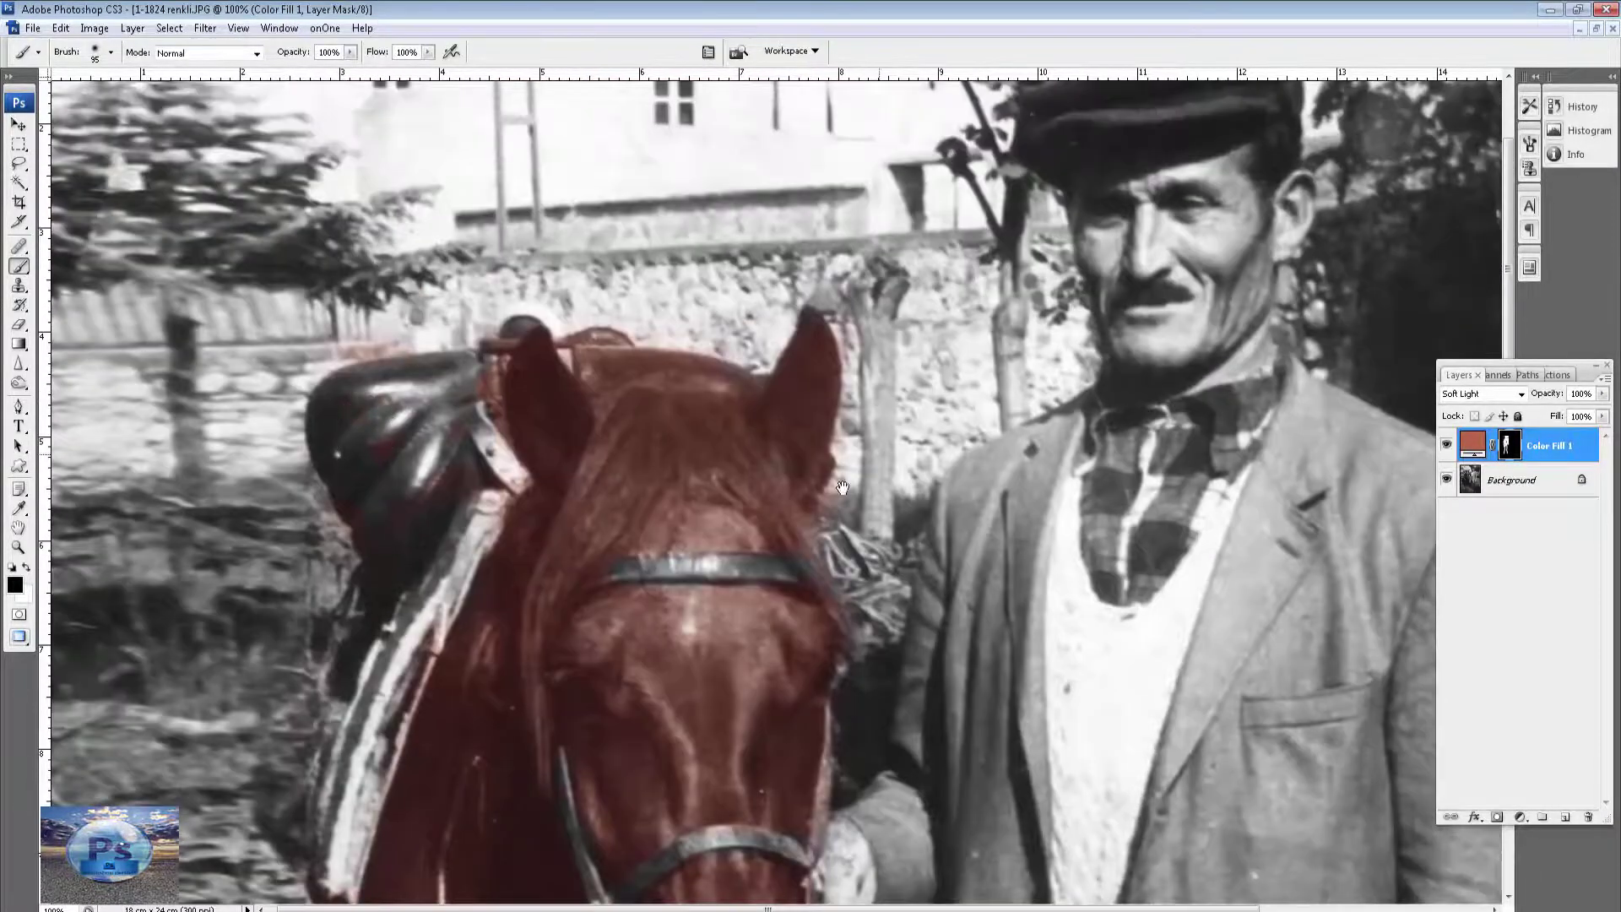
{"action": "scroll", "coordinate": [380, 439], "scroll_direction": "down", "scroll_amount": 2}
{"action": "scroll", "coordinate": [872, 447], "scroll_direction": "down", "scroll_amount": 3}
{"action": "scroll", "coordinate": [871, 446], "scroll_direction": "down", "scroll_amount": 3}
Shrink the brush to about 33 px and make the Background photo layer active.
{"action": "right_click", "coordinate": [869, 384]}
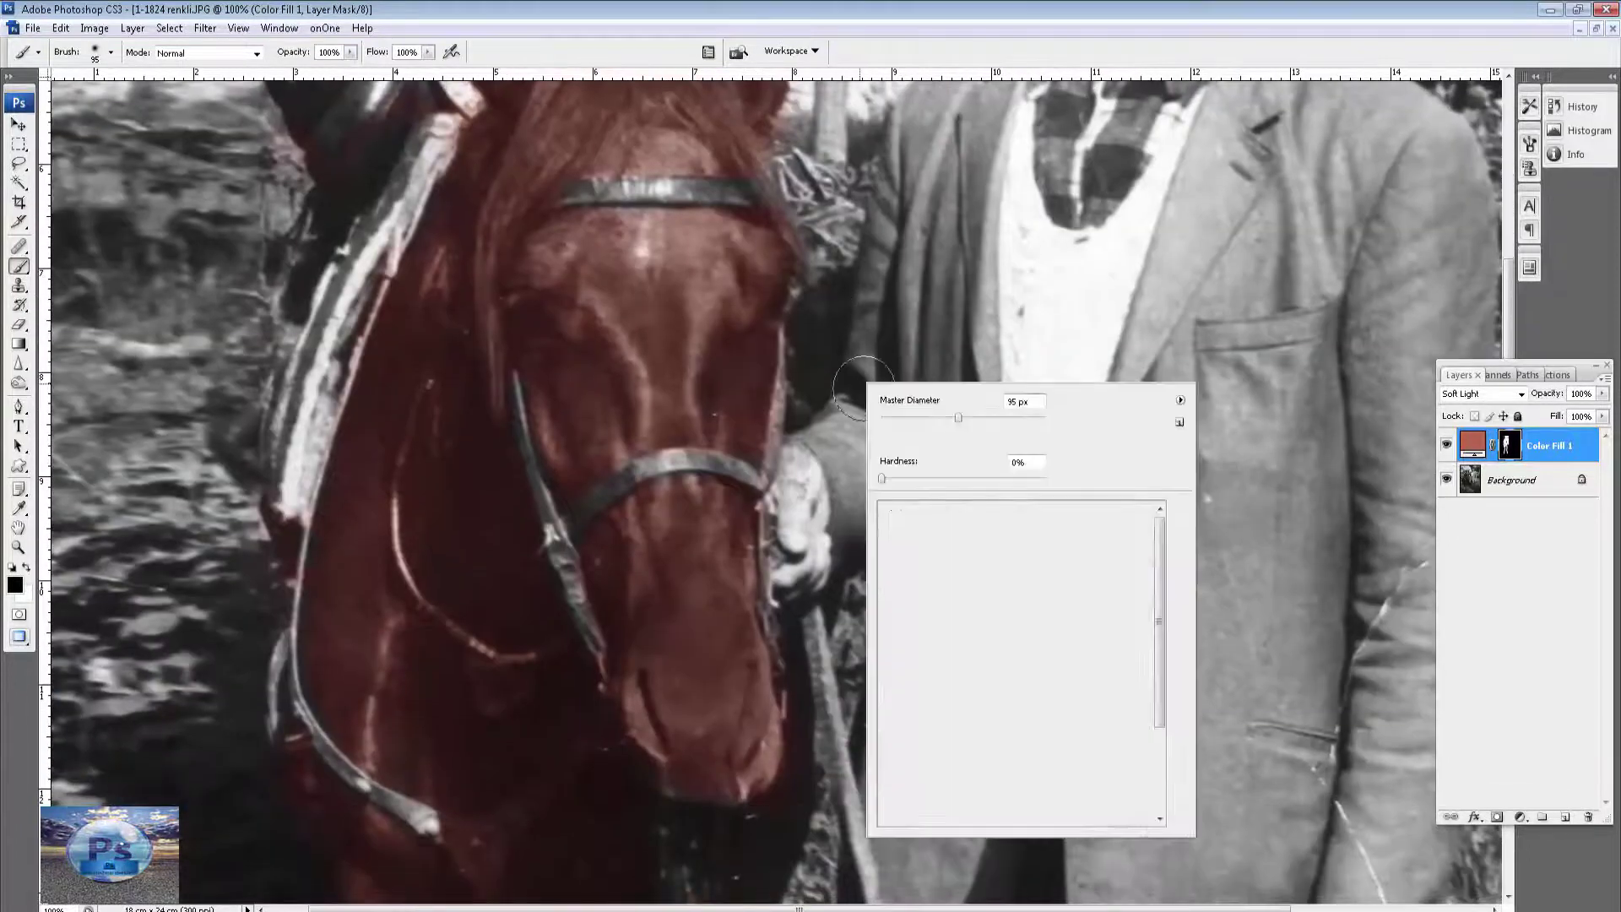
{"action": "left_click_drag", "start_coordinate": [910, 422], "coordinate": [909, 419]}
{"action": "left_click", "coordinate": [777, 436]}
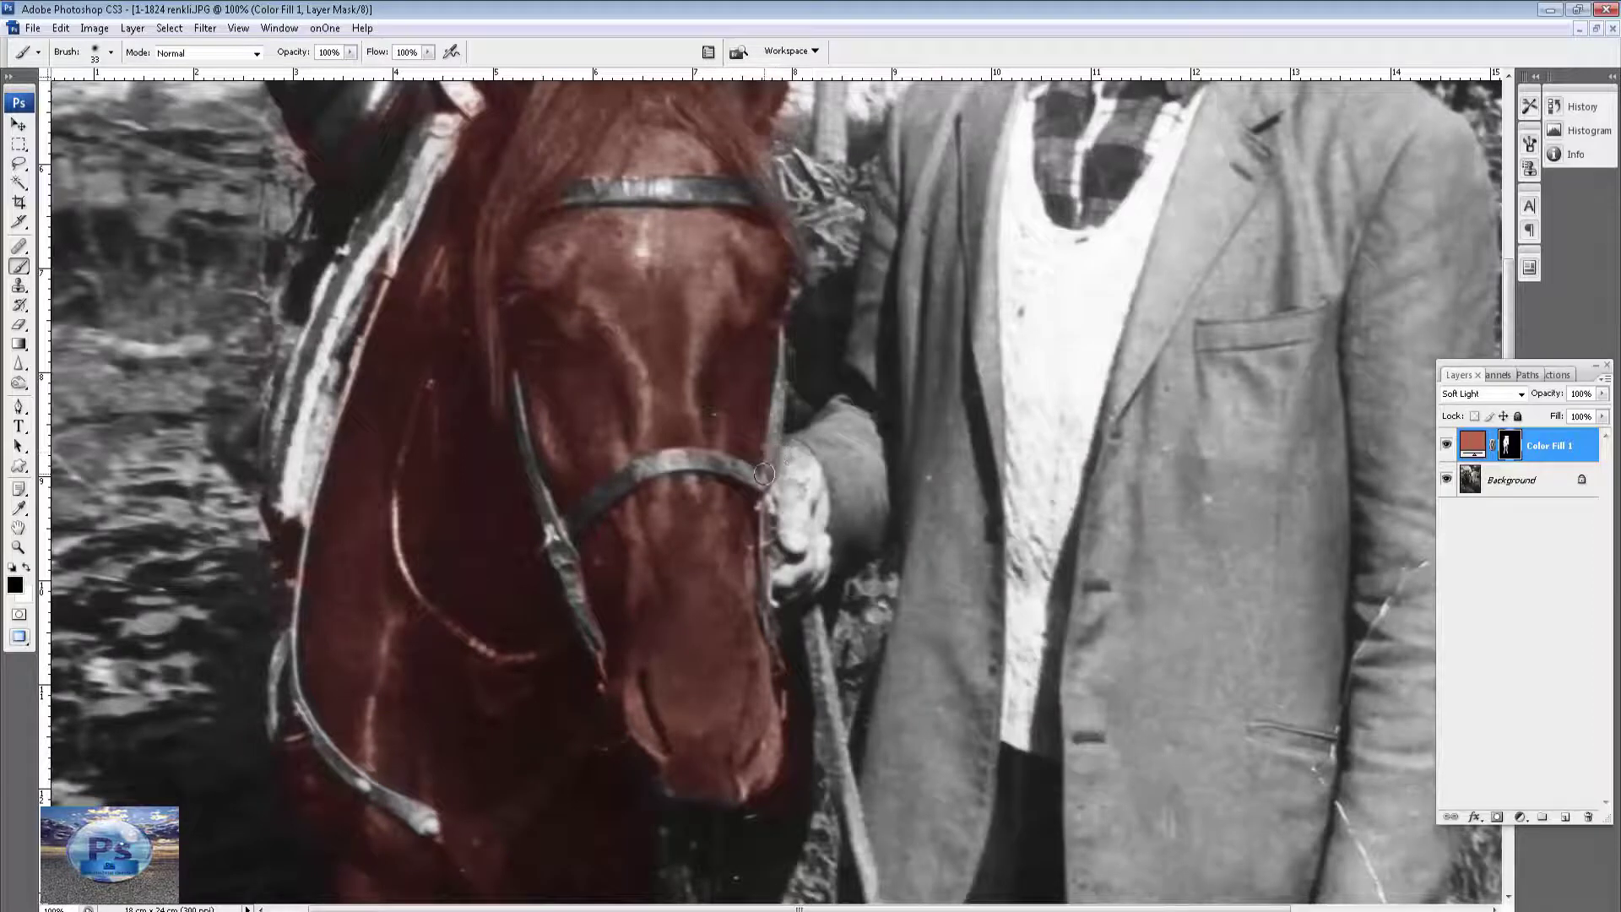
{"action": "scroll", "coordinate": [812, 767], "scroll_direction": "down", "scroll_amount": 8}
{"action": "scroll", "coordinate": [802, 710], "scroll_direction": "up", "scroll_amount": 6}
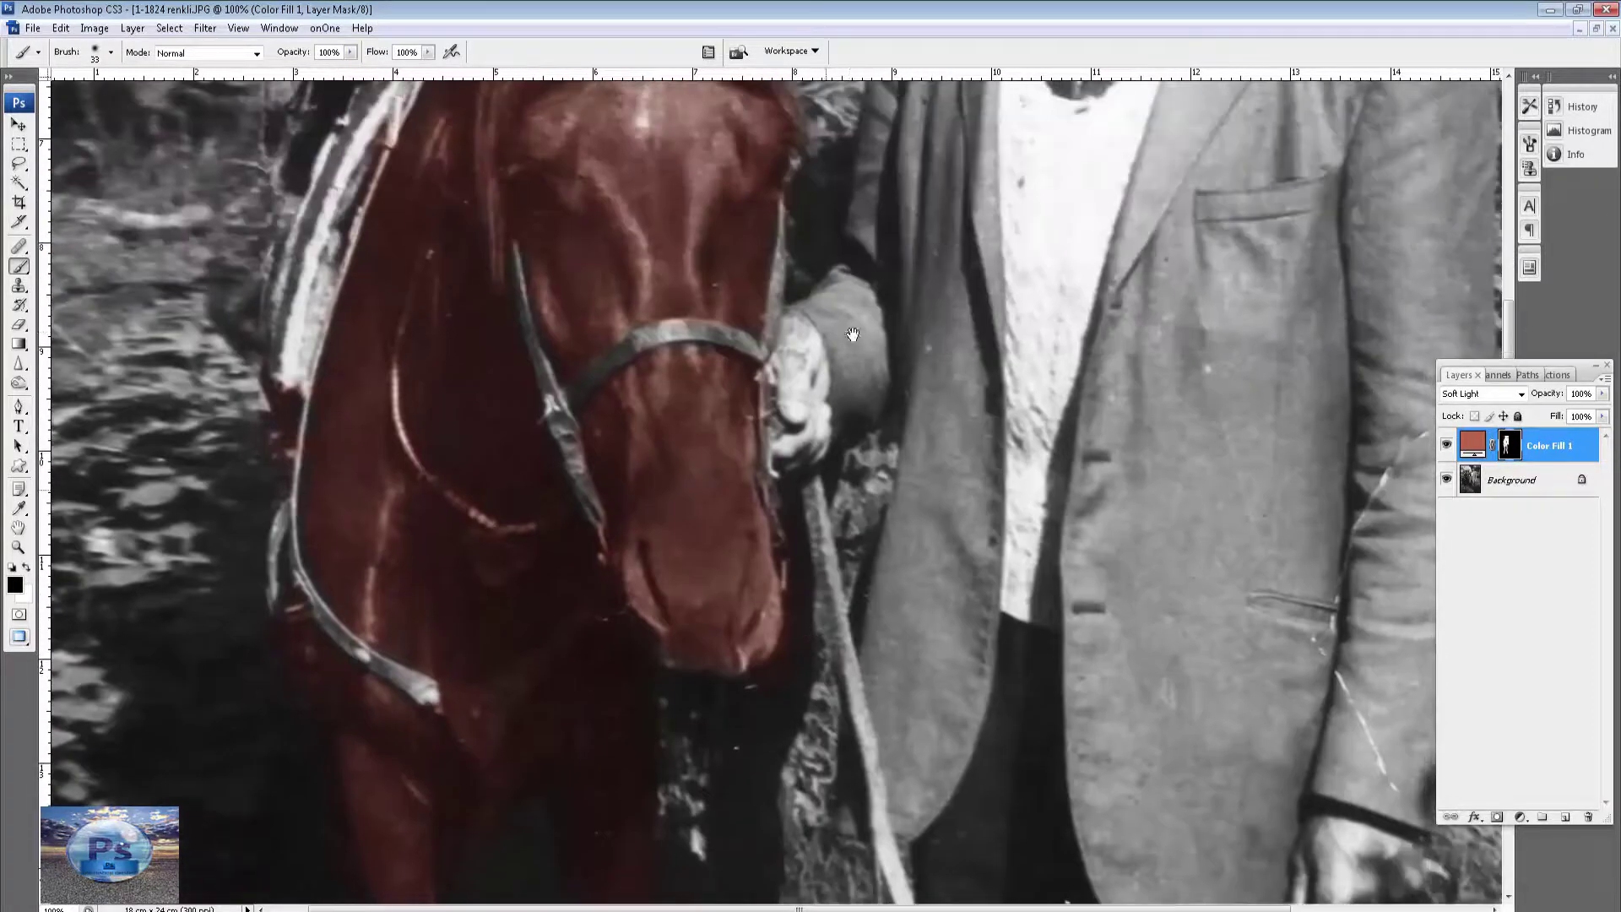
{"action": "scroll", "coordinate": [790, 633], "scroll_direction": "up", "scroll_amount": 7}
{"action": "scroll", "coordinate": [778, 561], "scroll_direction": "up", "scroll_amount": 3}
{"action": "scroll", "coordinate": [778, 561], "scroll_direction": "right", "scroll_amount": 5}
{"action": "scroll", "coordinate": [844, 507], "scroll_direction": "down", "scroll_amount": 3}
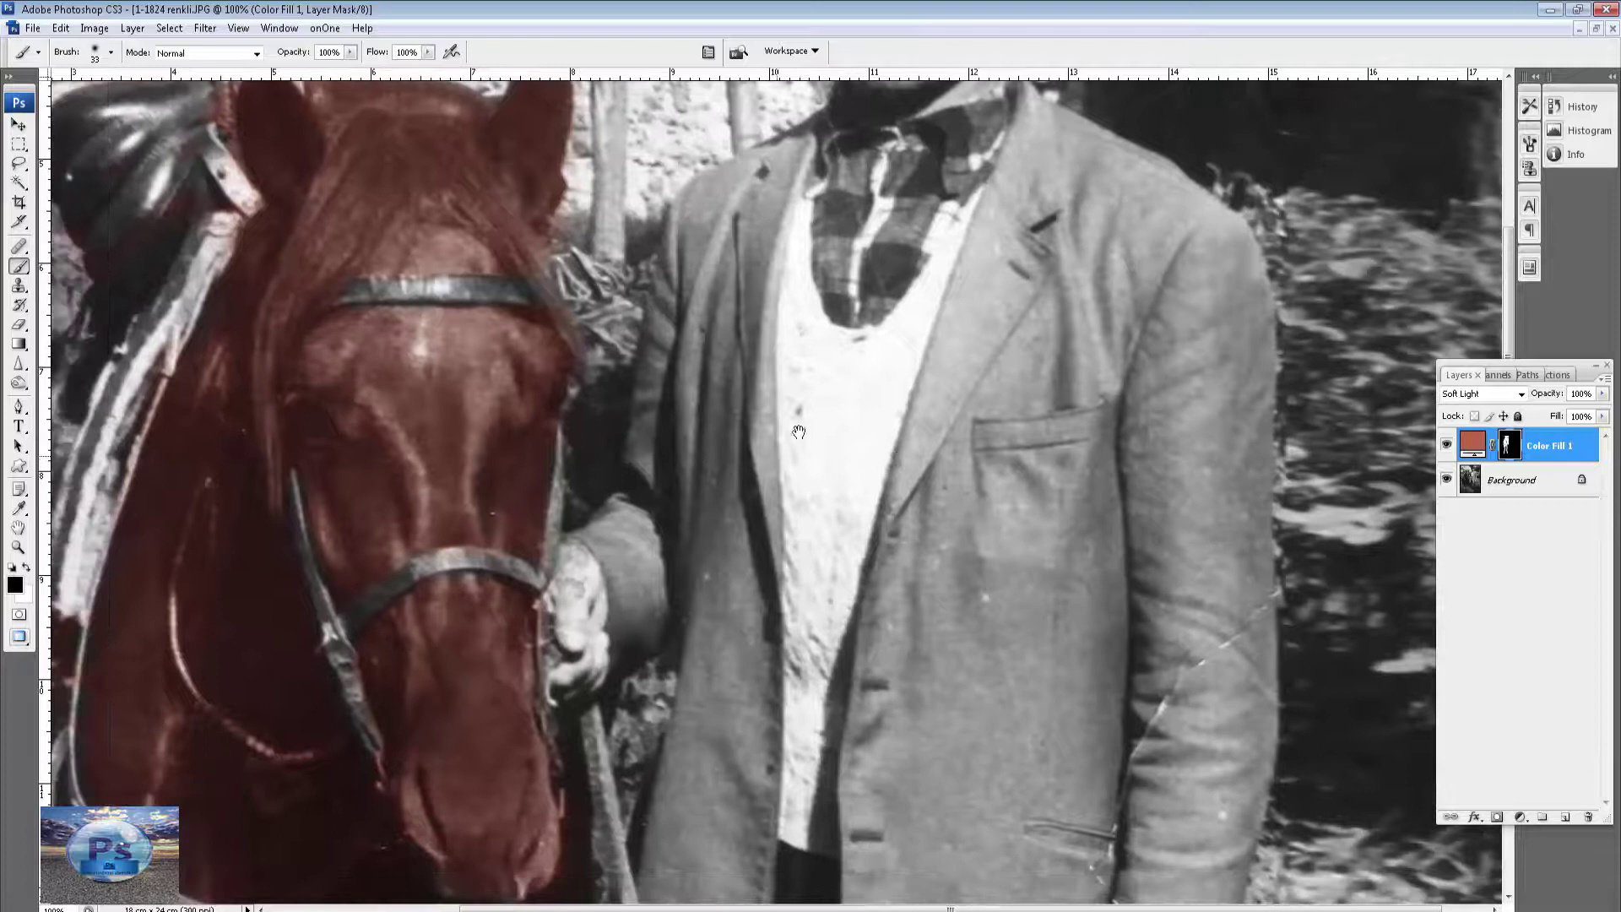
{"action": "left_click_drag", "start_coordinate": [798, 432], "coordinate": [828, 394]}
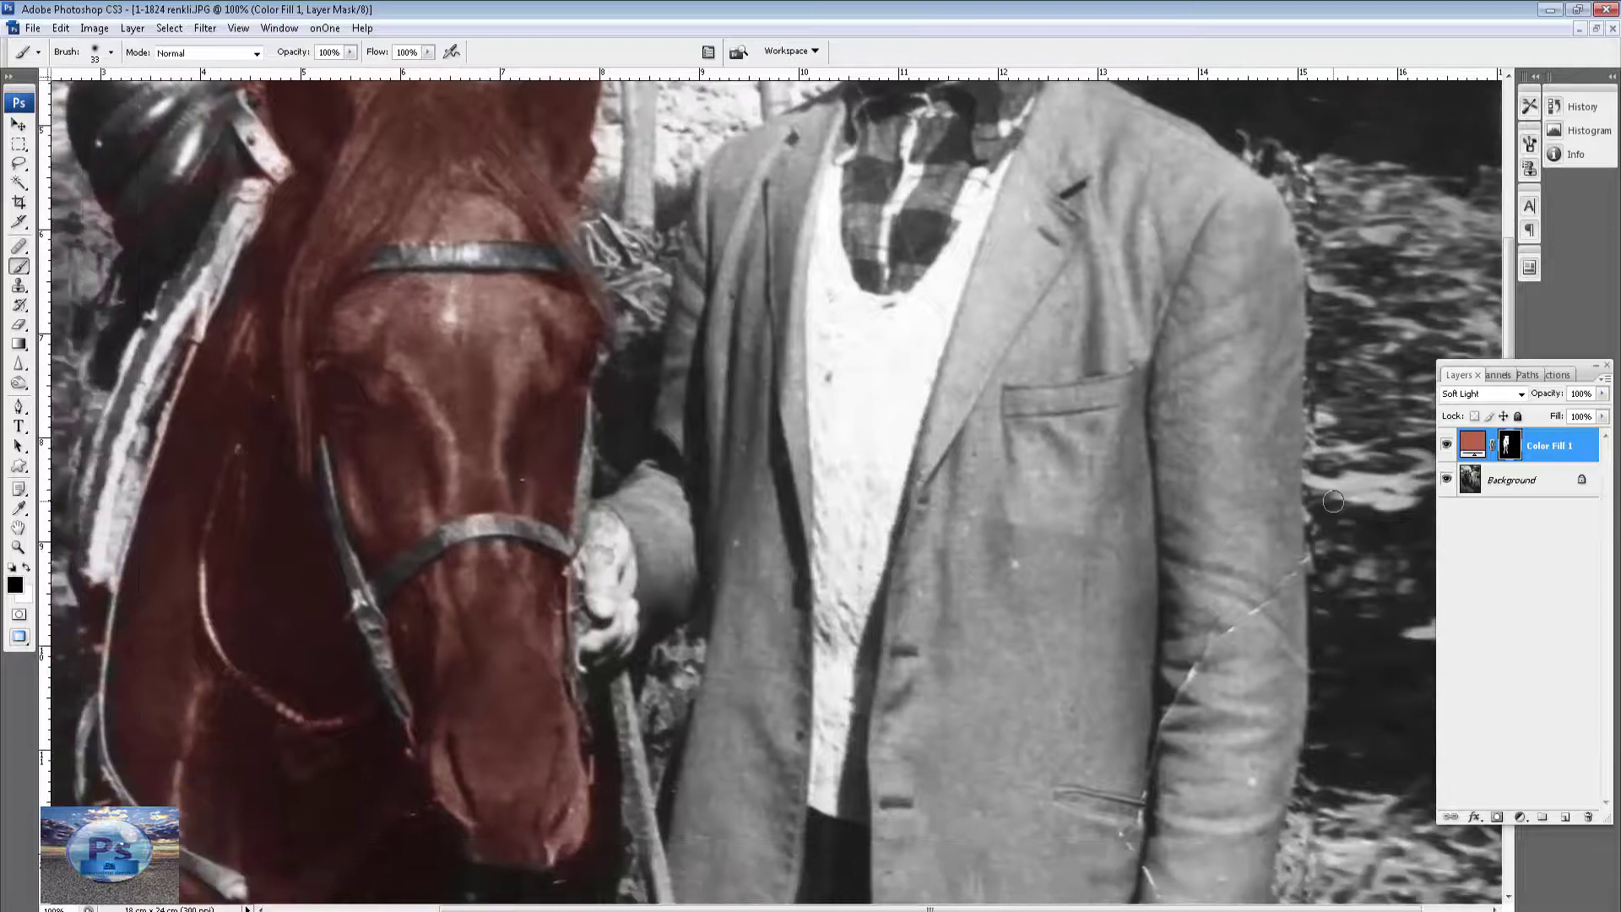
{"action": "left_click", "coordinate": [1556, 484]}
{"action": "left_click_drag", "start_coordinate": [1175, 599], "coordinate": [1077, 476]}
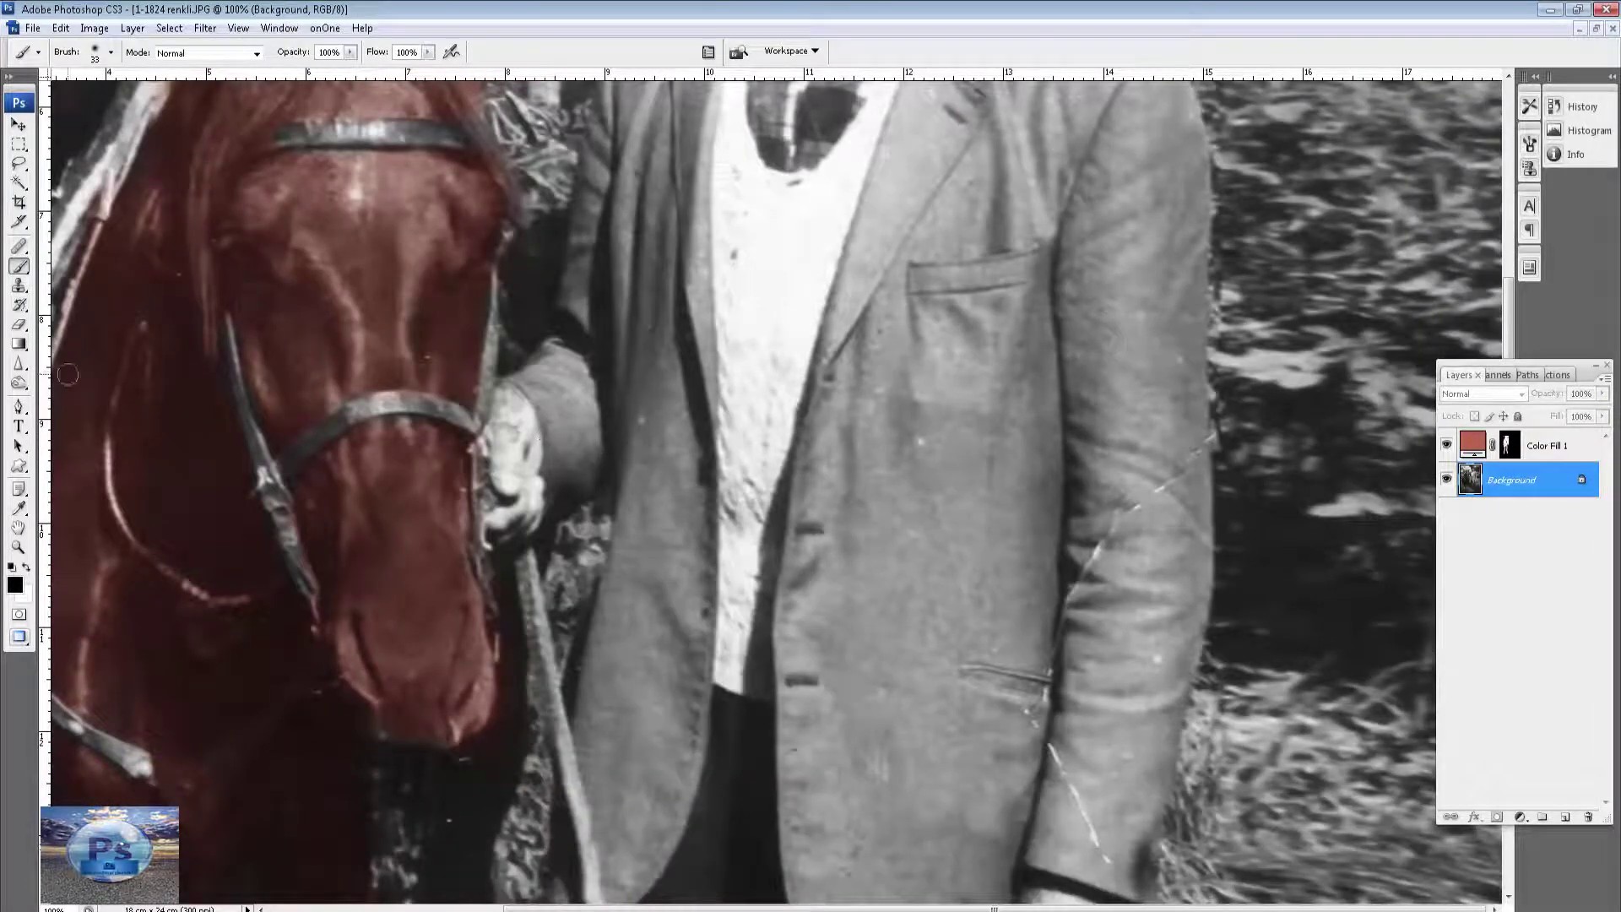
Set up the Clone Stamp with a 56 px brush at 100% opacity on the jacket.
{"action": "left_click", "coordinate": [19, 286]}
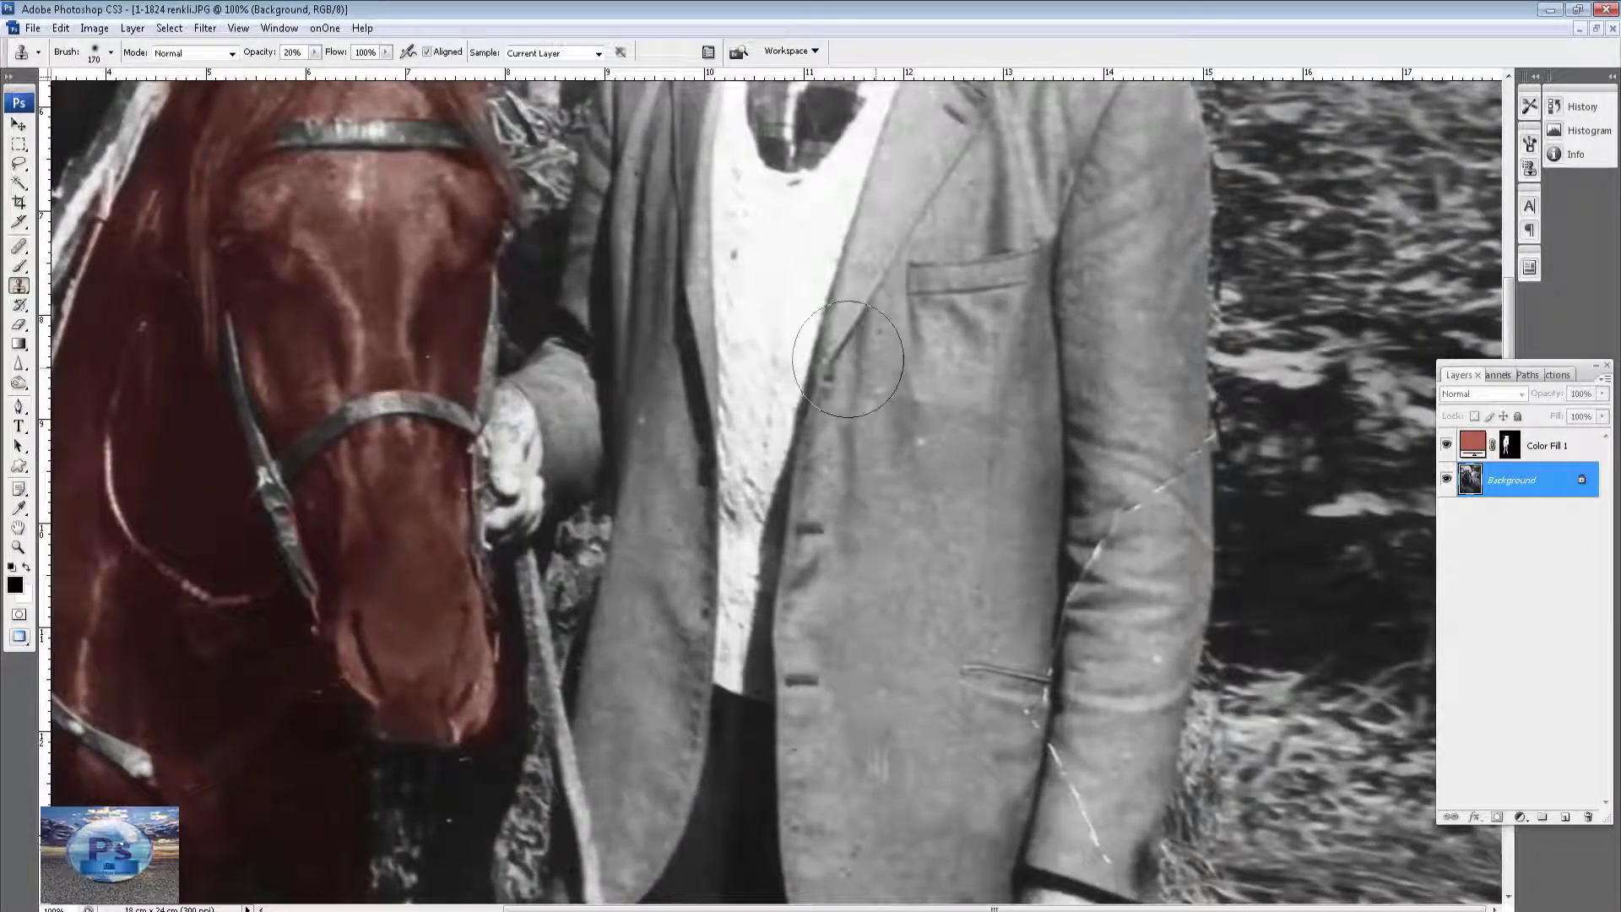
{"action": "right_click", "coordinate": [1174, 422]}
{"action": "left_click", "coordinate": [1230, 453]}
{"action": "key", "text": "Return"}
{"action": "left_click_drag", "start_coordinate": [1139, 502], "coordinate": [1131, 536]}
{"action": "left_click", "coordinate": [314, 51]}
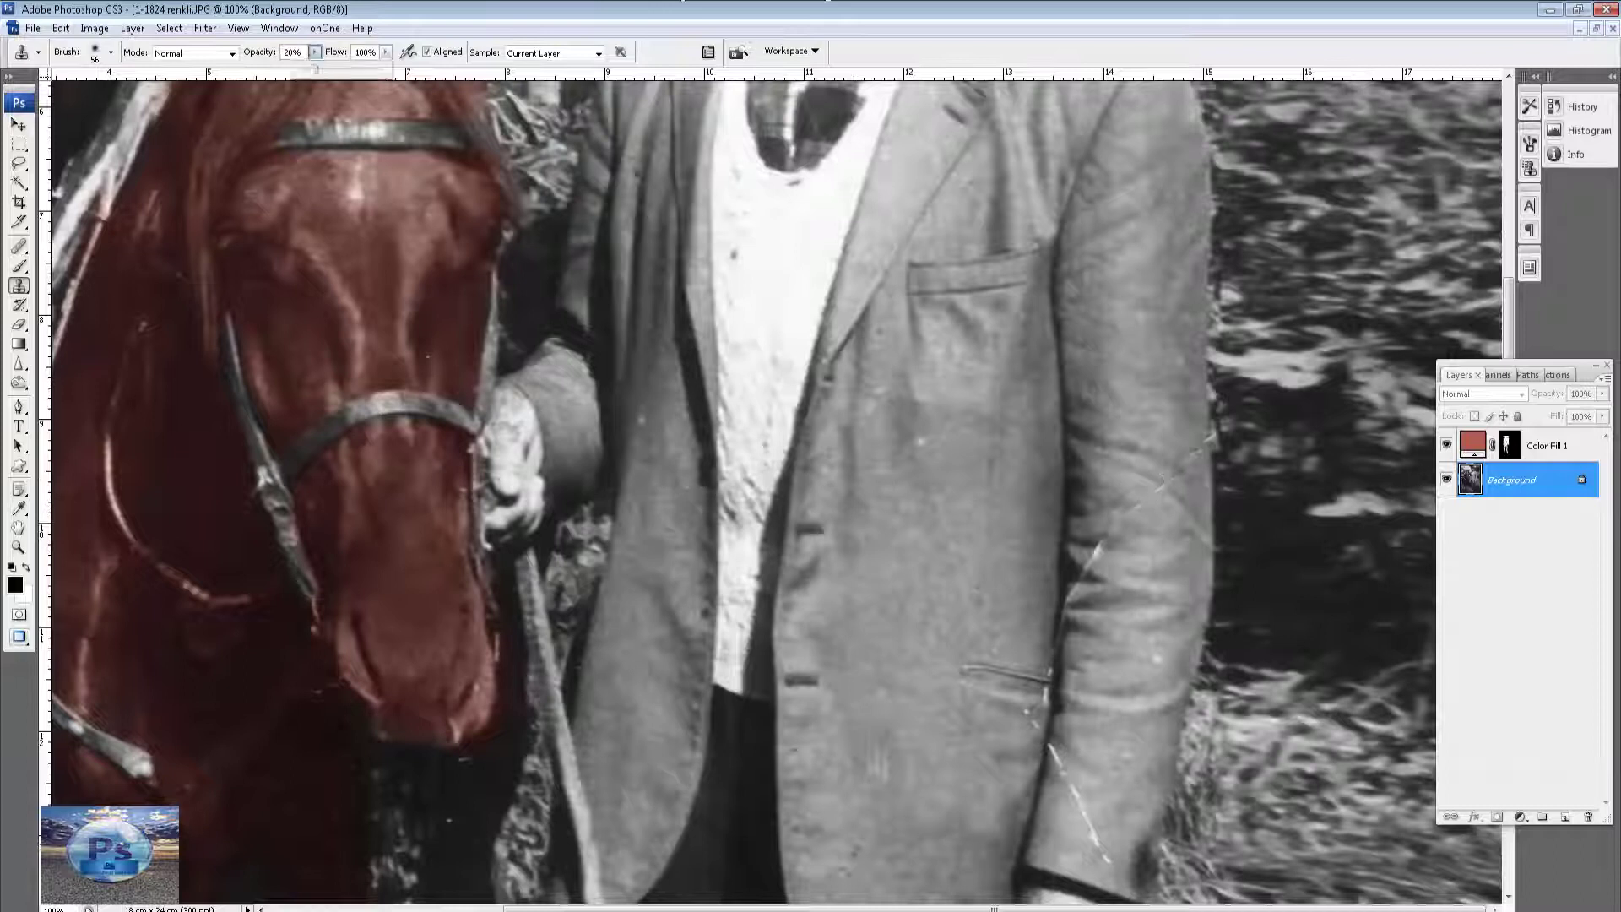
{"action": "left_click", "coordinate": [1148, 431]}
Clone away the white scratches and specks on the sleeve and jacket front.
{"action": "left_click", "coordinate": [1132, 462], "text": "alt"}
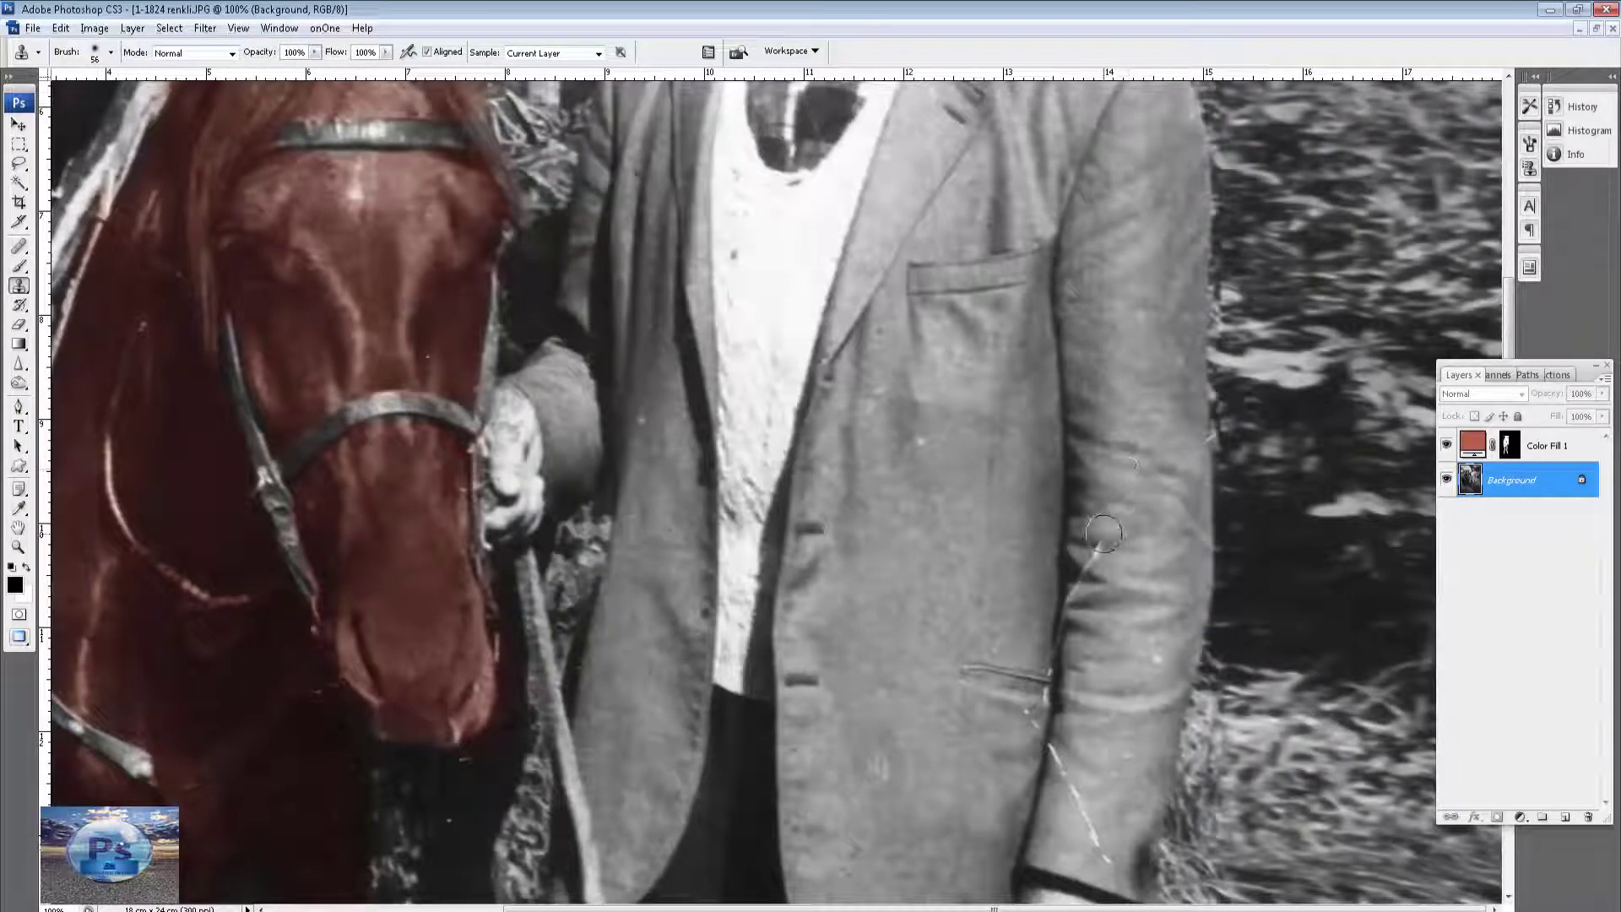
{"action": "left_click_drag", "start_coordinate": [1098, 547], "coordinate": [1071, 591]}
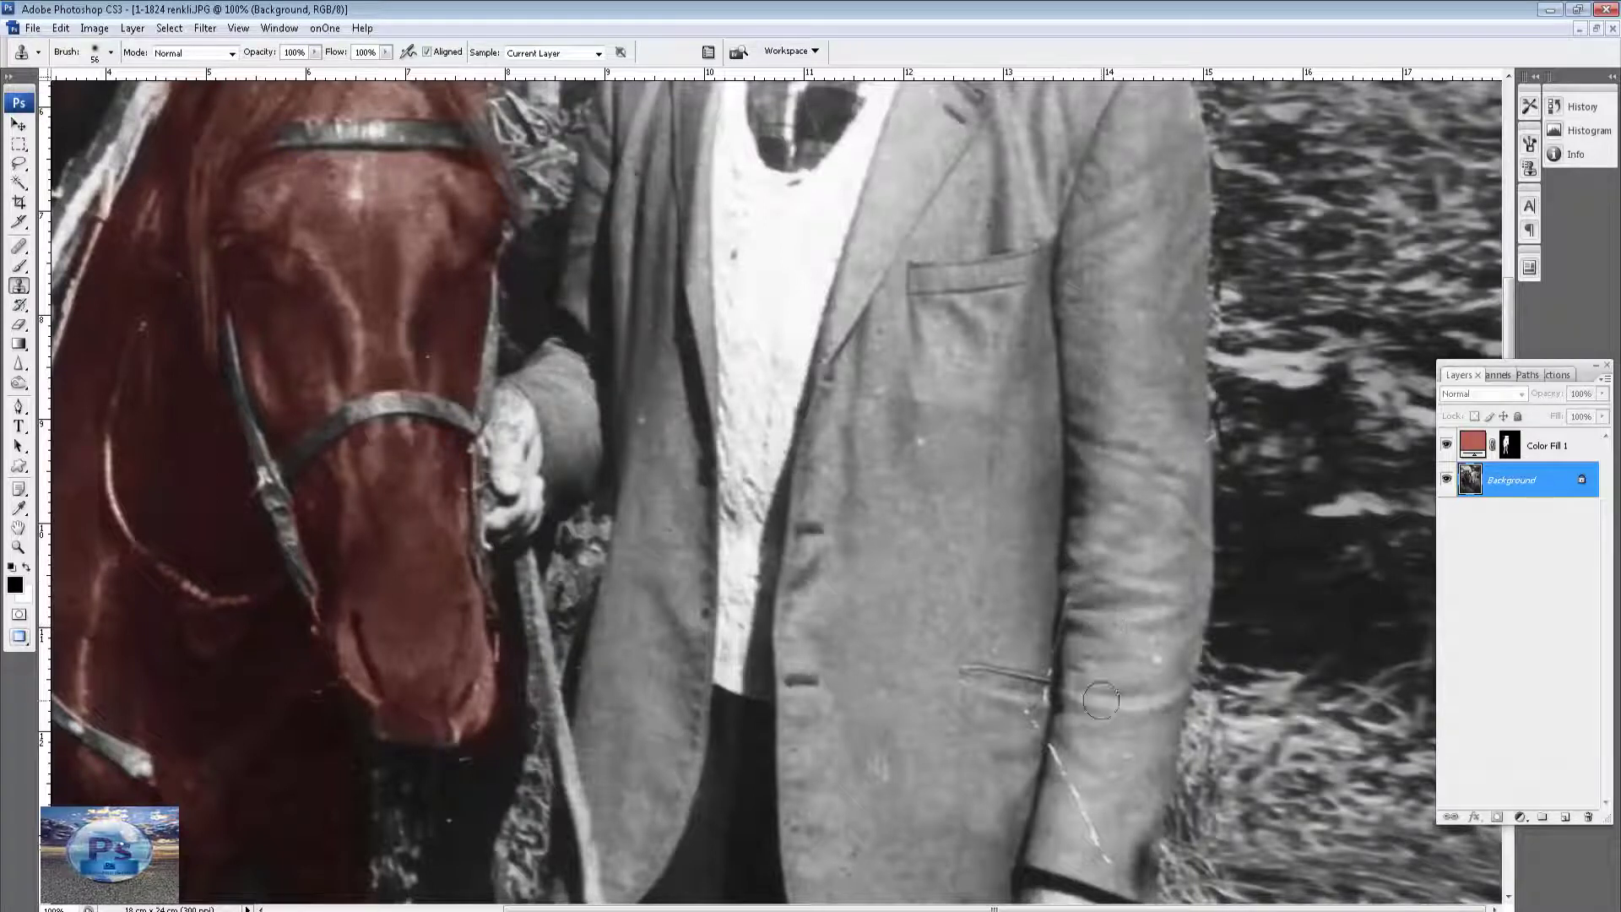
{"action": "left_click", "coordinate": [1141, 760], "text": "alt"}
{"action": "left_click_drag", "start_coordinate": [1102, 840], "coordinate": [1063, 756]}
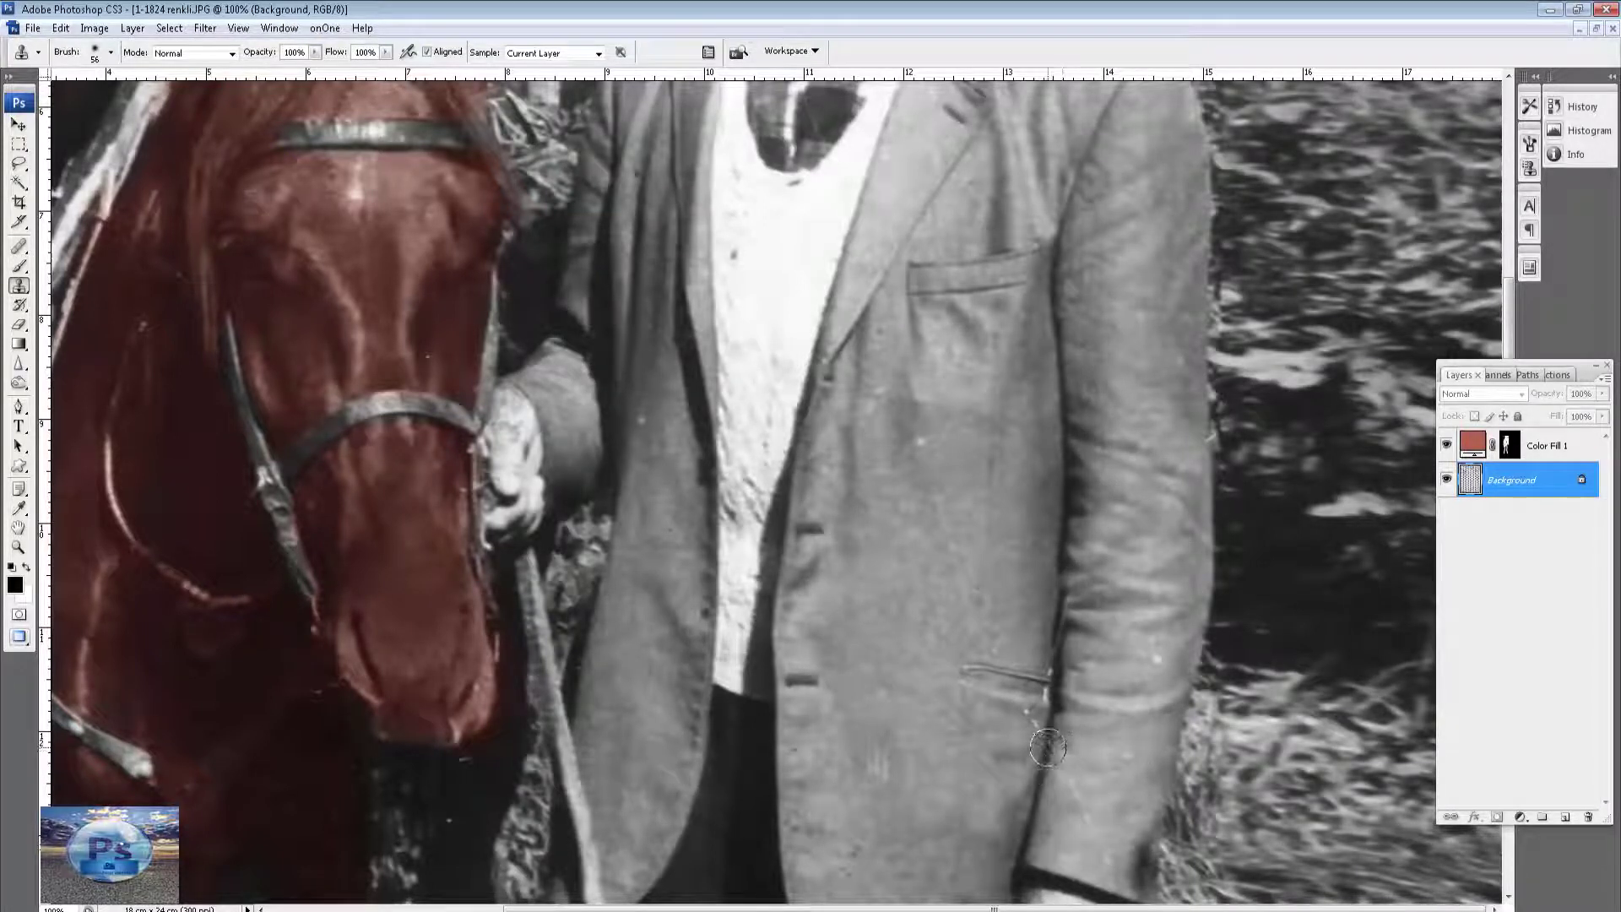
{"action": "left_click_drag", "start_coordinate": [1063, 756], "coordinate": [1028, 720]}
{"action": "left_click_drag", "start_coordinate": [939, 524], "coordinate": [965, 567]}
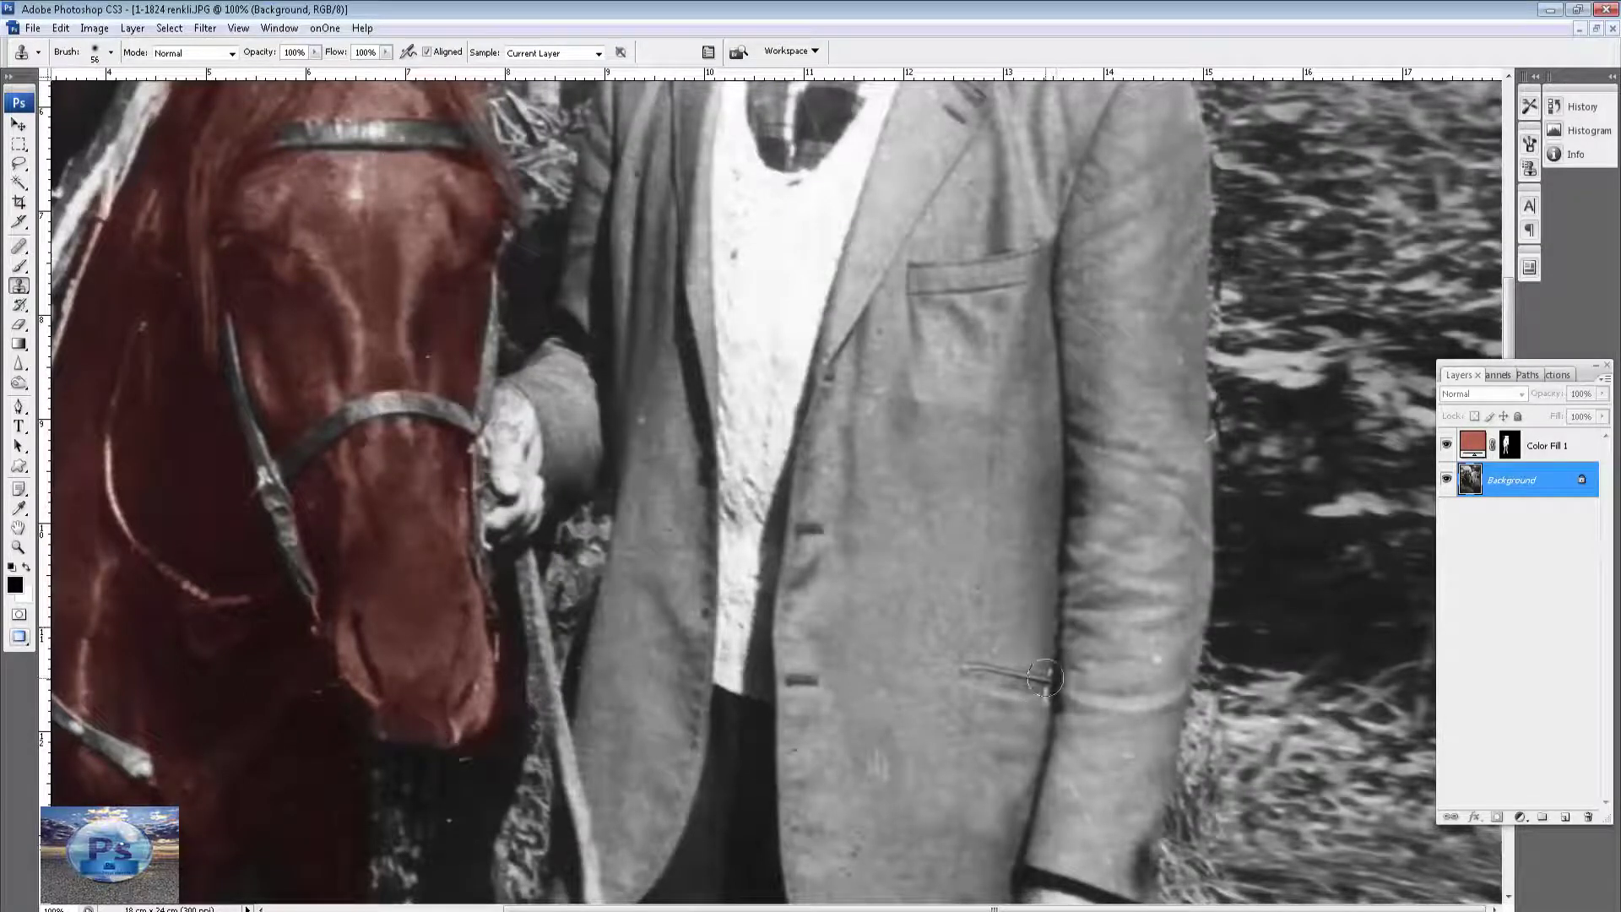
{"action": "left_click", "coordinate": [1043, 691]}
Clone out the white scratch in the dark foliage beside the man.
{"action": "mouse_move", "coordinate": [1134, 363]}
{"action": "left_mouse_down"}
{"action": "mouse_move", "coordinate": [1220, 477]}
{"action": "mouse_move", "coordinate": [1183, 338]}
{"action": "left_mouse_up"}
{"action": "left_click", "coordinate": [1267, 483], "text": "alt"}
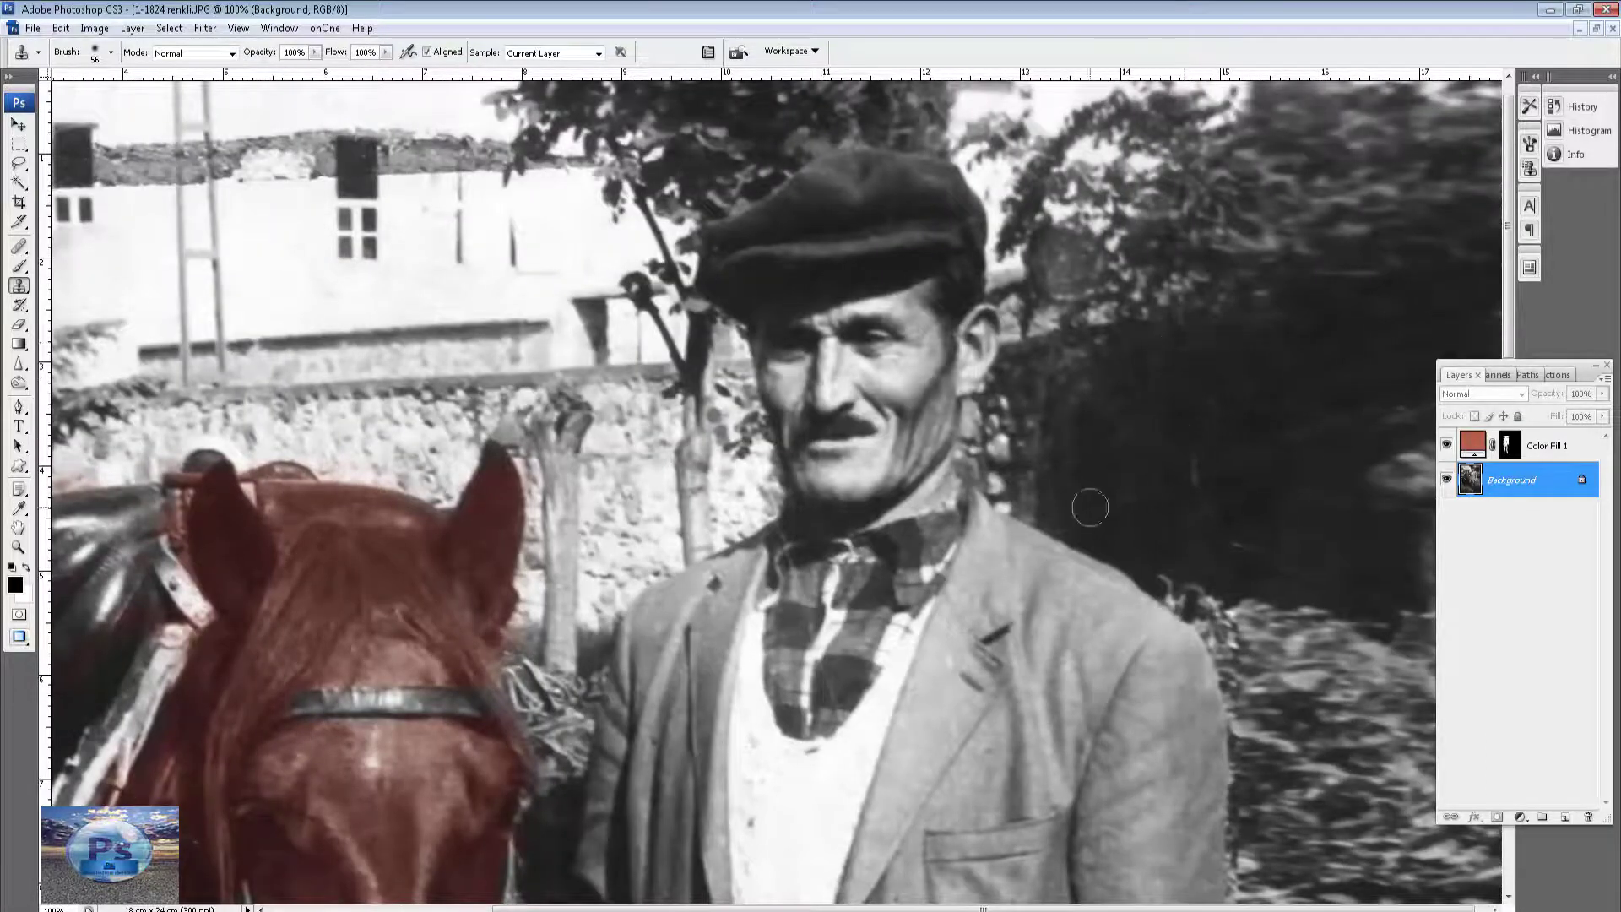
{"action": "mouse_move", "coordinate": [1233, 325]}
{"action": "left_mouse_down"}
{"action": "mouse_move", "coordinate": [1266, 326]}
{"action": "mouse_move", "coordinate": [1410, 55]}
{"action": "left_mouse_up"}
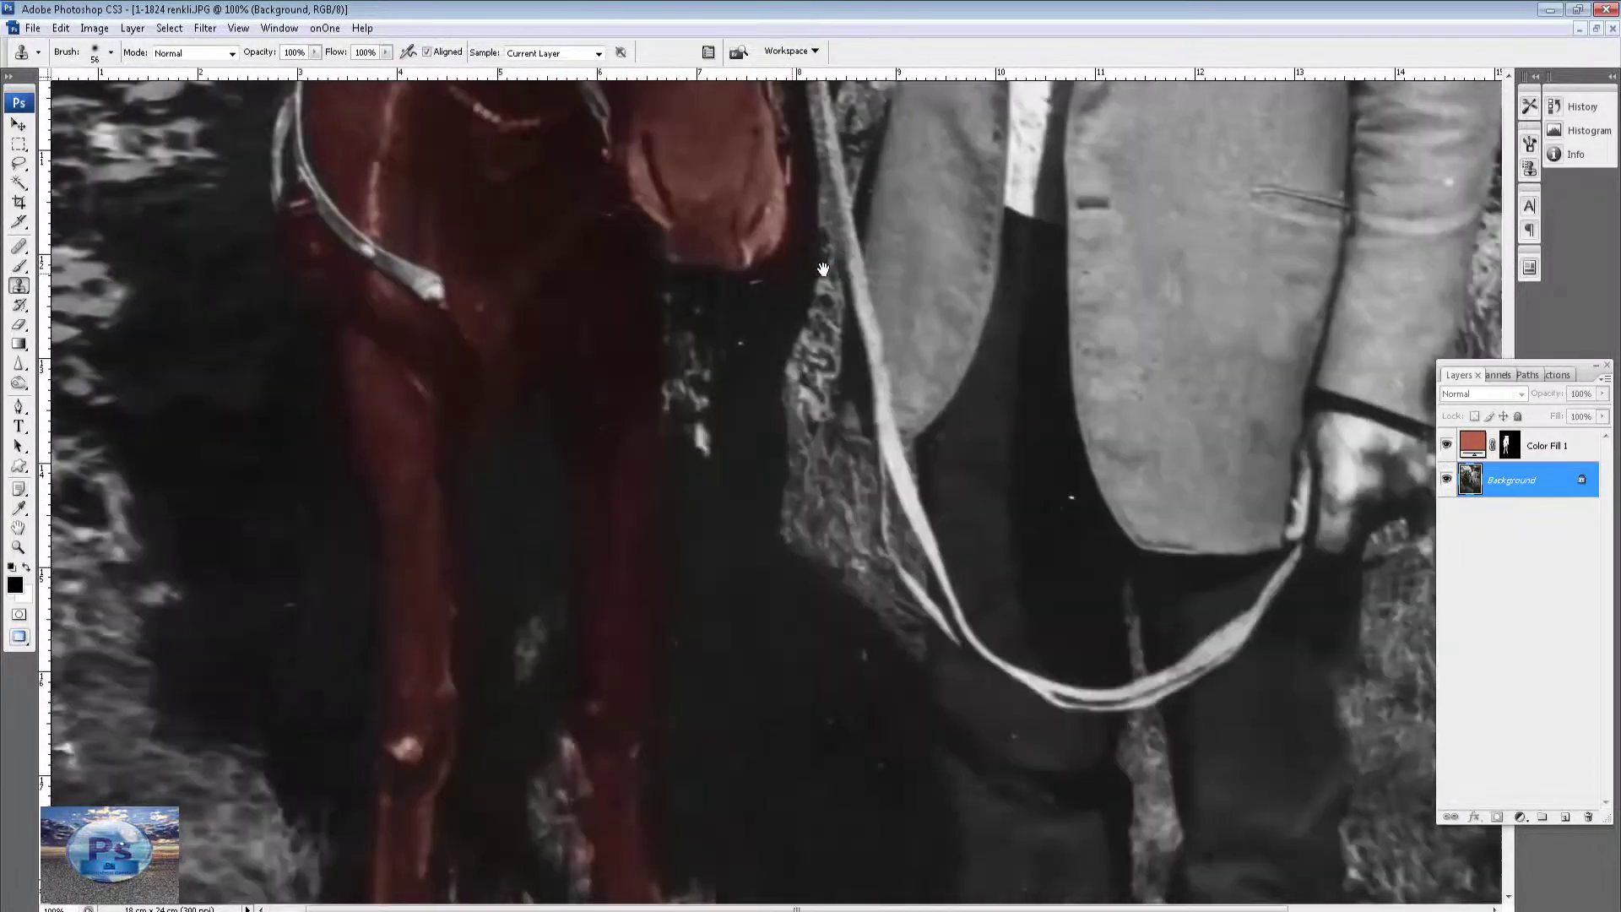
{"action": "left_click_drag", "start_coordinate": [1117, 435], "coordinate": [1179, 122]}
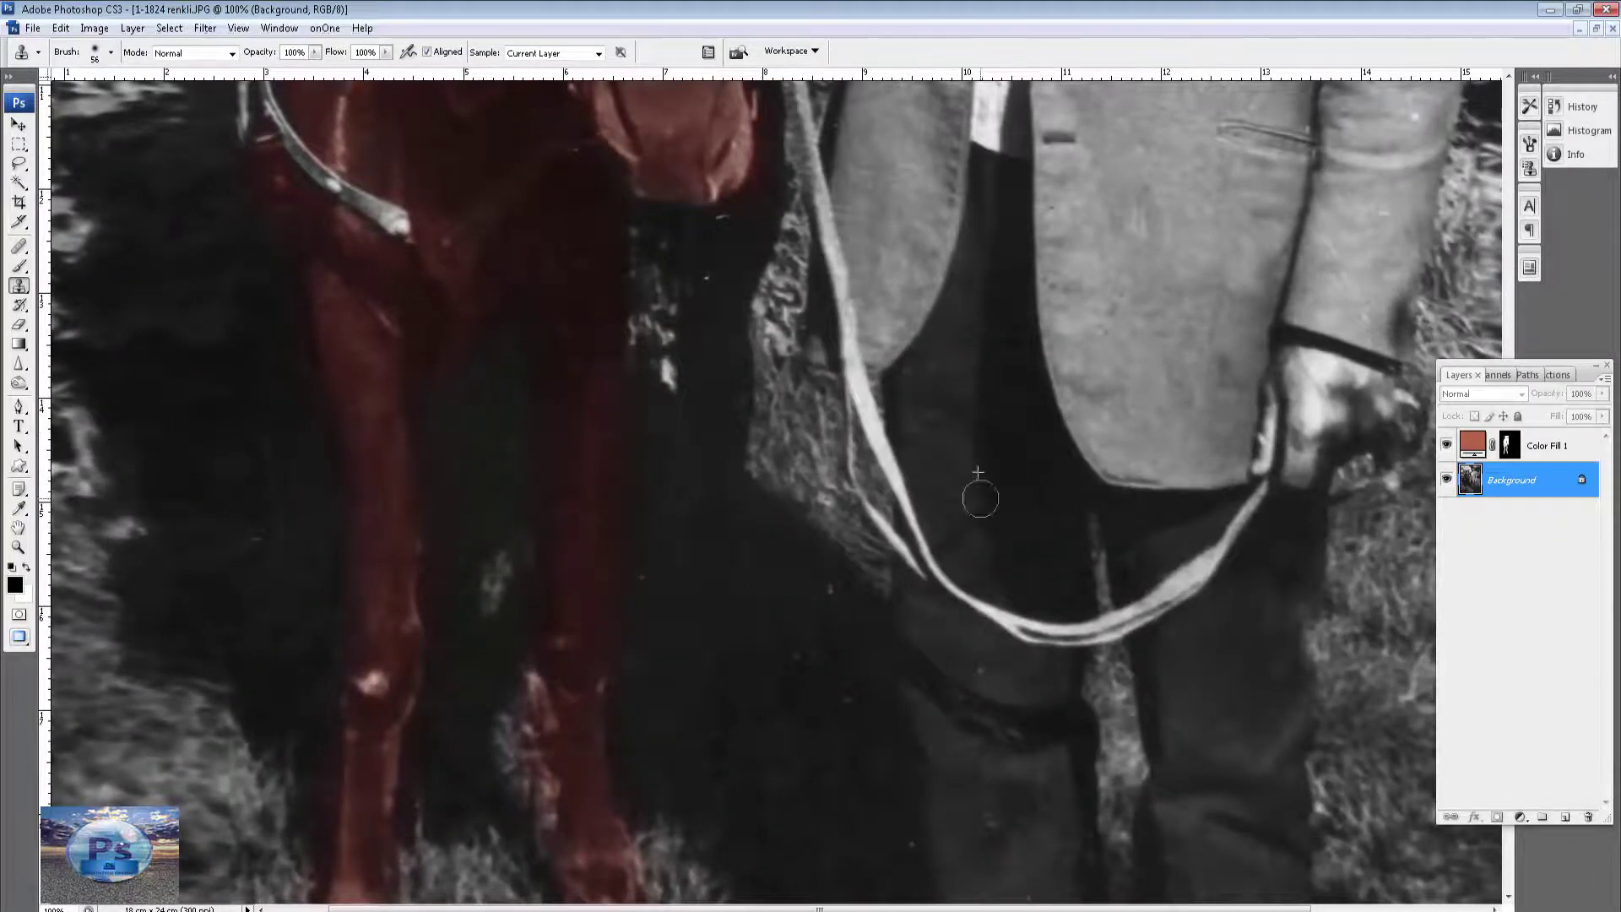
{"action": "mouse_move", "coordinate": [979, 498]}
{"action": "left_mouse_down"}
{"action": "mouse_move", "coordinate": [1049, 405]}
{"action": "mouse_move", "coordinate": [818, 478]}
{"action": "mouse_move", "coordinate": [862, 413]}
{"action": "mouse_move", "coordinate": [836, 827]}
{"action": "left_mouse_up"}
{"action": "mouse_move", "coordinate": [824, 486]}
{"action": "left_mouse_down"}
{"action": "mouse_move", "coordinate": [832, 810]}
{"action": "mouse_move", "coordinate": [881, 495]}
{"action": "left_mouse_up"}
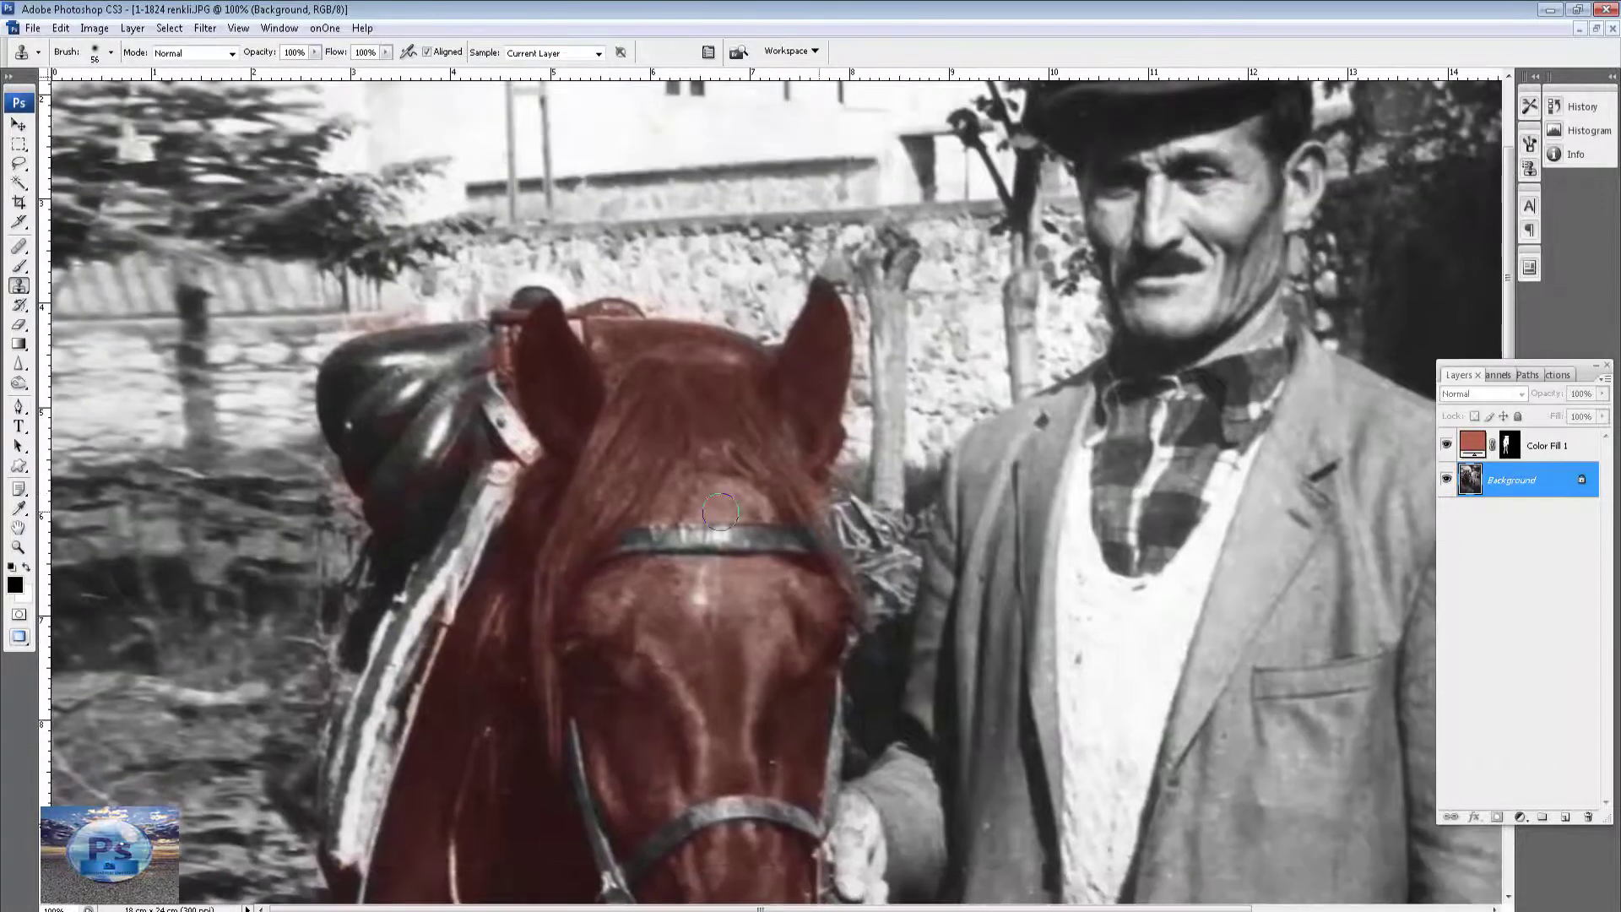
{"action": "mouse_move", "coordinate": [1079, 533]}
{"action": "left_mouse_down"}
{"action": "mouse_move", "coordinate": [945, 398]}
{"action": "mouse_move", "coordinate": [1020, 411]}
{"action": "left_mouse_up"}
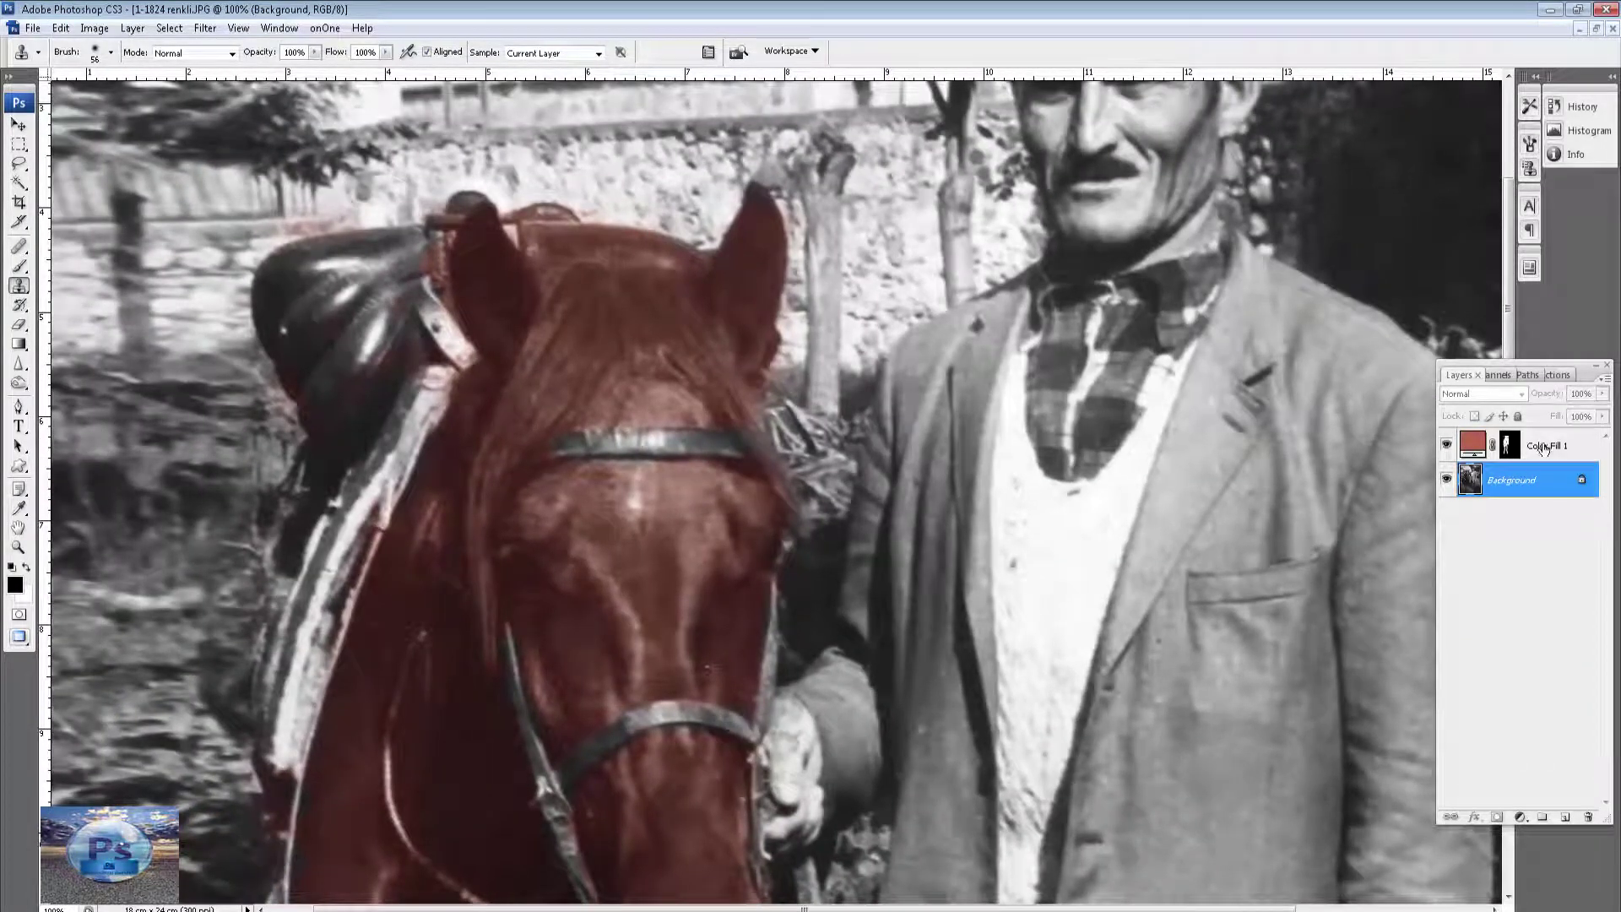
Touch up the Color Fill 1 mask, return to the Background layer, and zoom out.
{"action": "left_click", "coordinate": [1545, 447]}
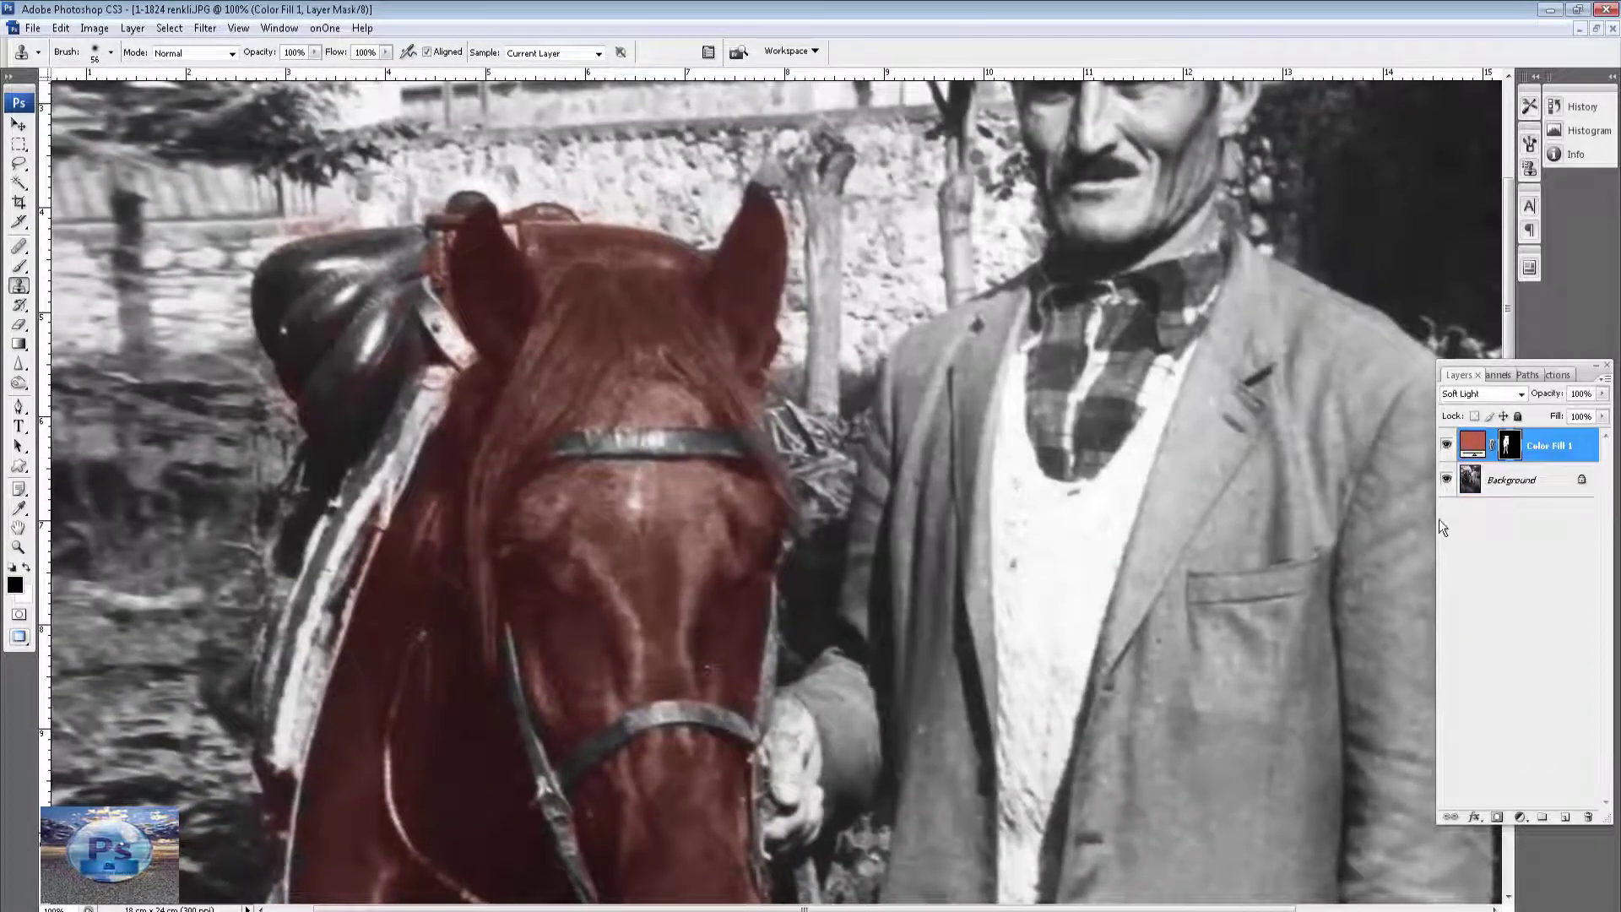
{"action": "left_click_drag", "start_coordinate": [670, 369], "coordinate": [661, 393]}
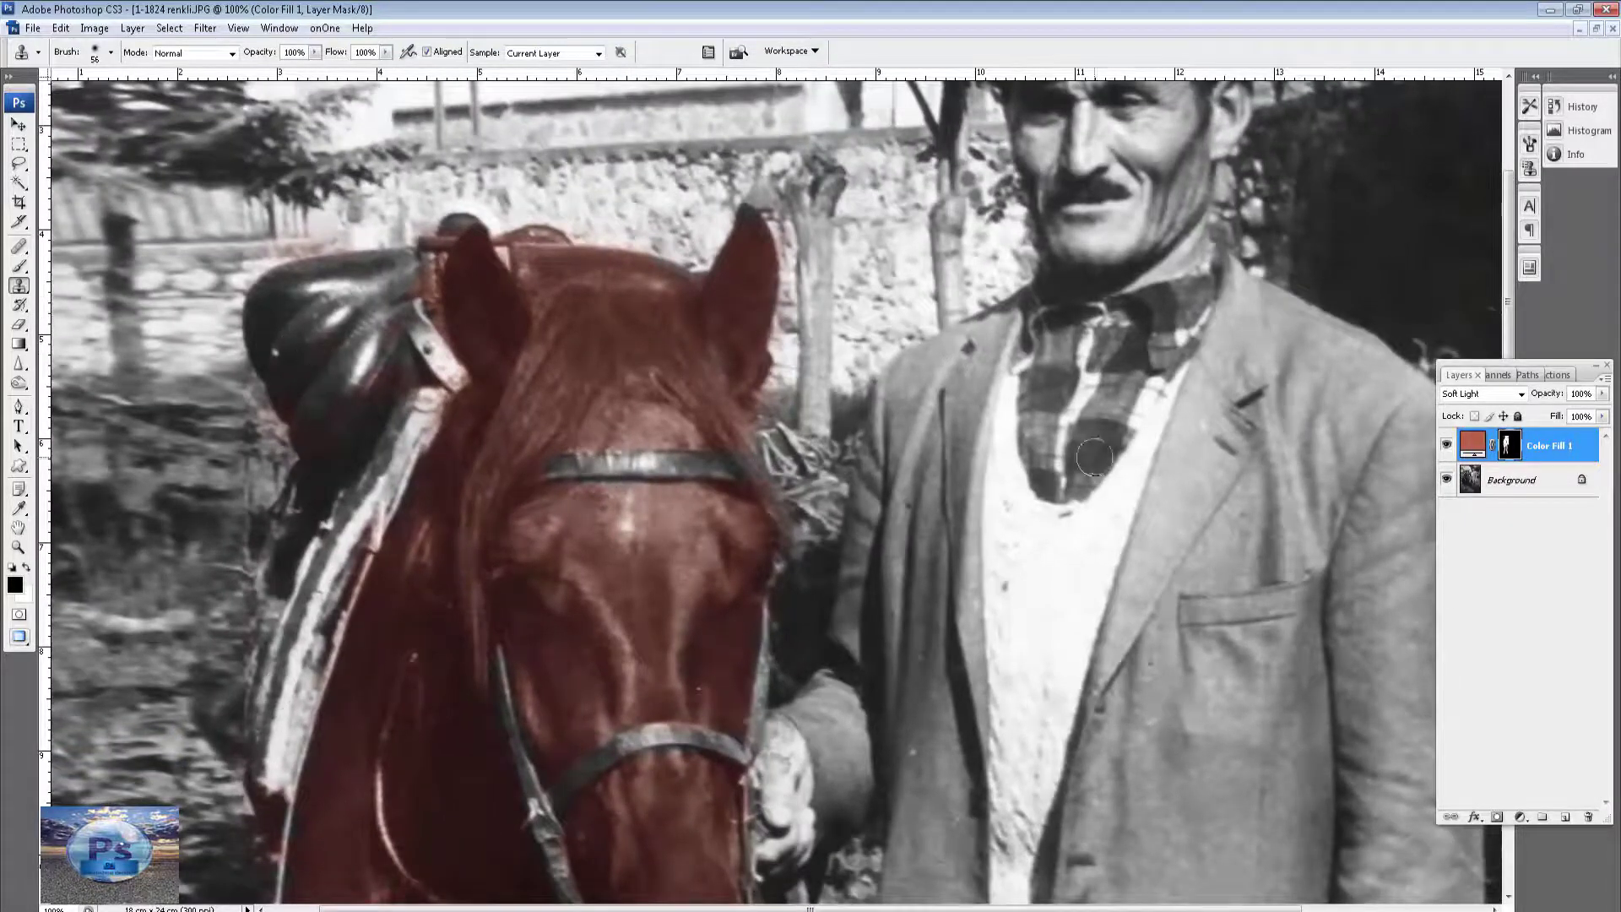
{"action": "scroll", "coordinate": [1131, 477], "scroll_direction": "down", "scroll_amount": 5}
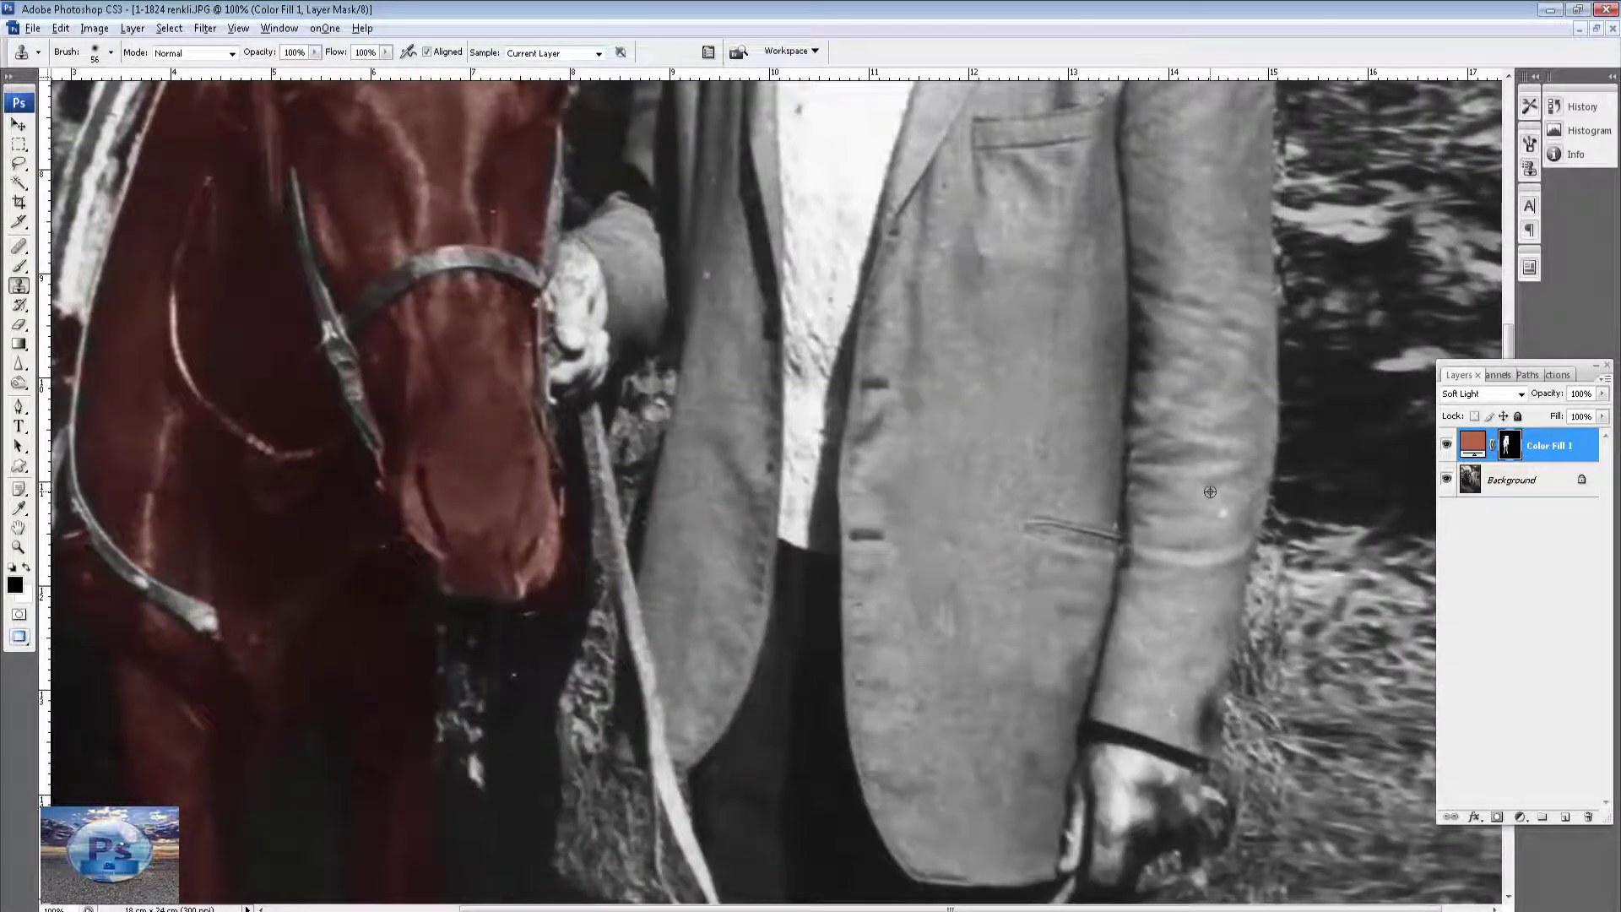
{"action": "left_click", "coordinate": [1574, 488]}
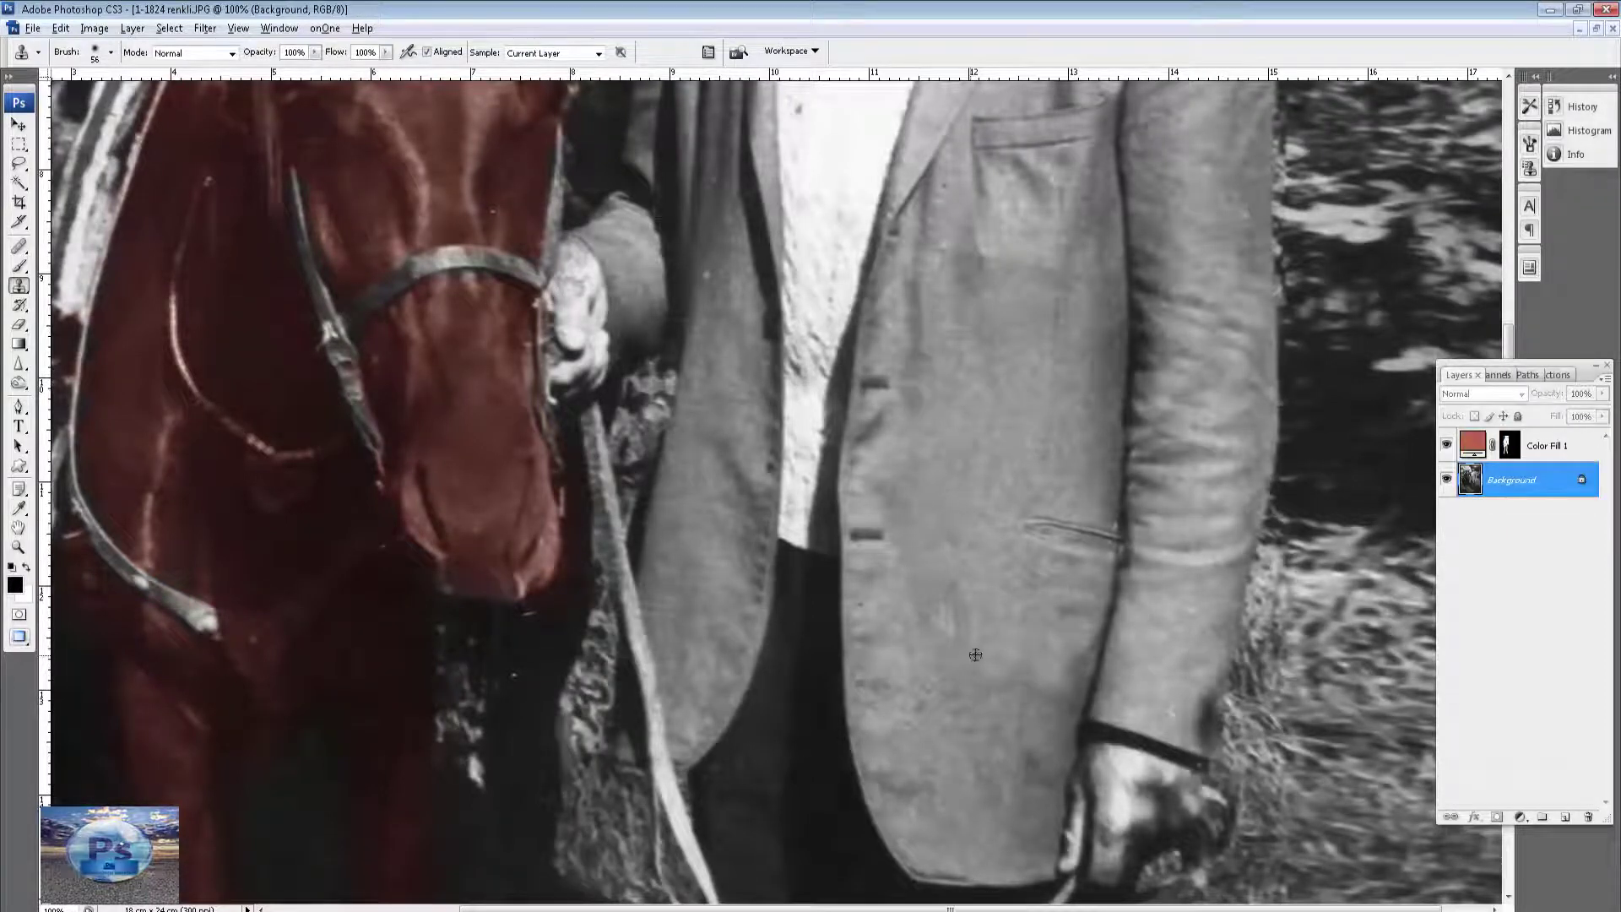
{"action": "left_click_drag", "start_coordinate": [940, 614], "coordinate": [953, 733]}
{"action": "mouse_move", "coordinate": [965, 364]}
{"action": "left_mouse_down"}
{"action": "mouse_move", "coordinate": [1058, 597]}
{"action": "mouse_move", "coordinate": [1145, 391]}
{"action": "left_mouse_up"}
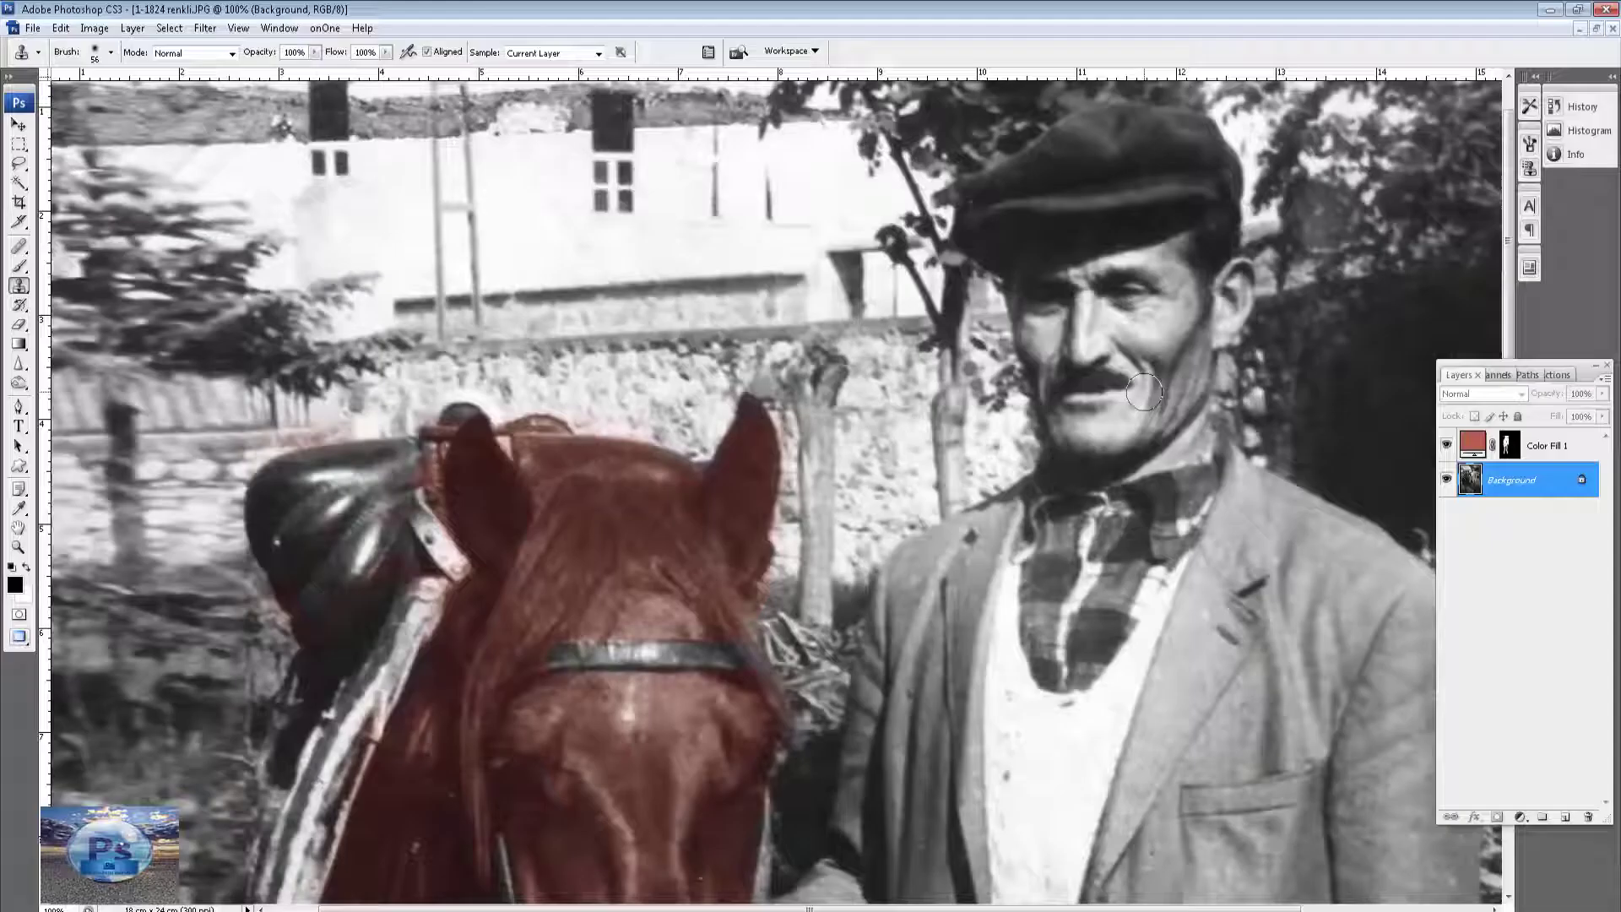
{"action": "key", "text": "ctrl+minus"}
{"action": "key", "text": "ctrl+minus"}
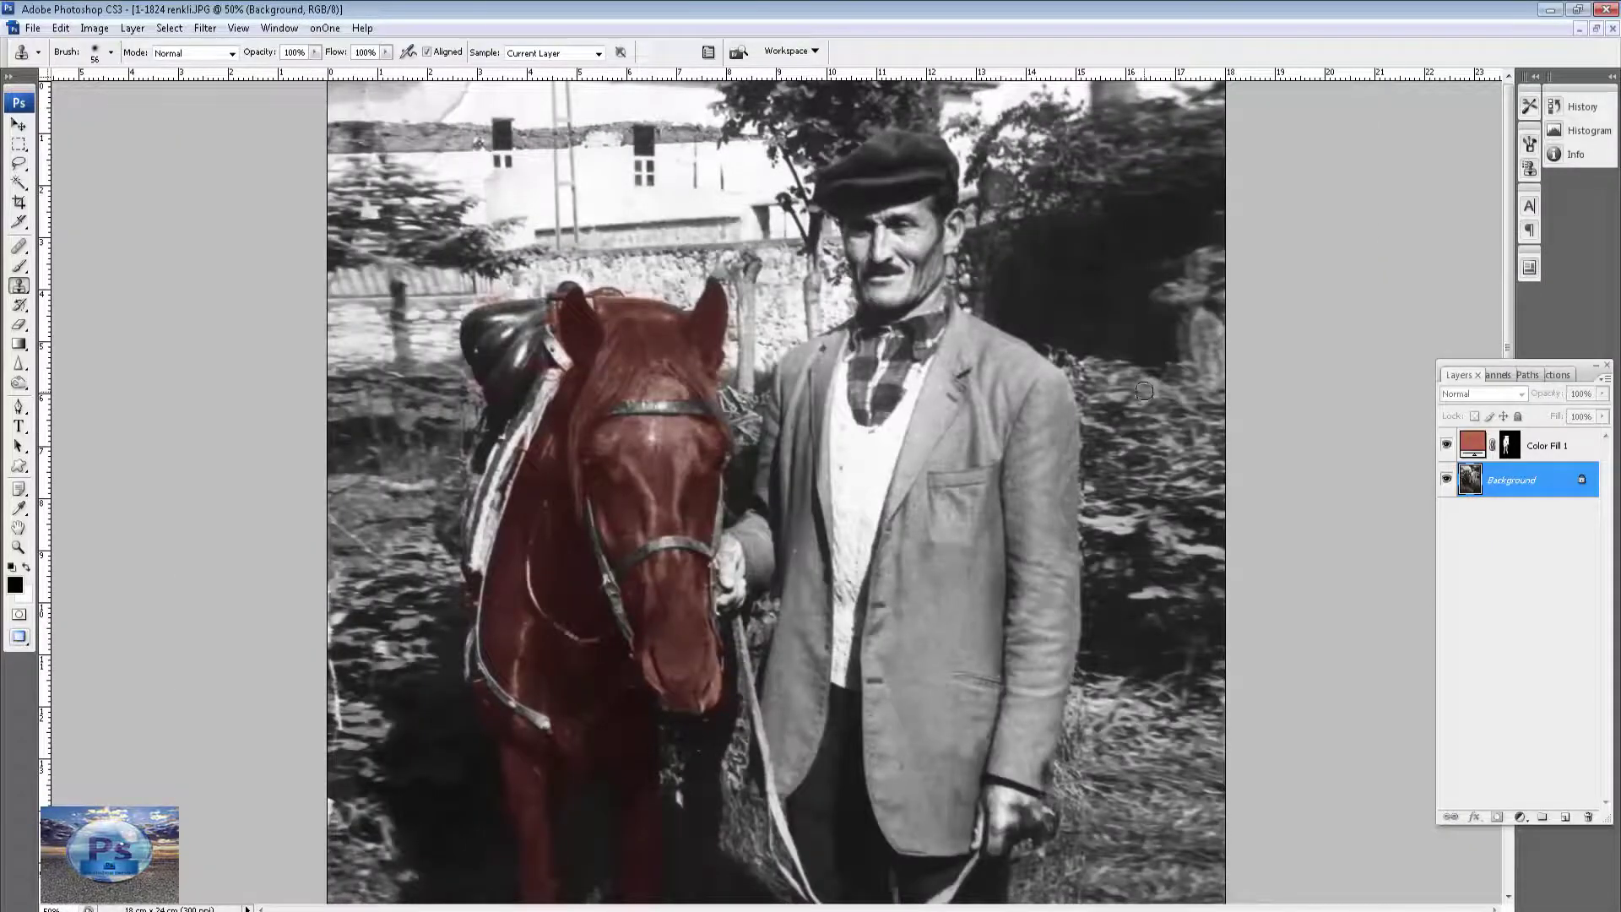
Add Color Fill 2 in dark grey 2e2d2d above Color Fill 1 and invert its mask.
{"action": "key", "text": "ctrl+minus"}
{"action": "key", "text": "ctrl+minus"}
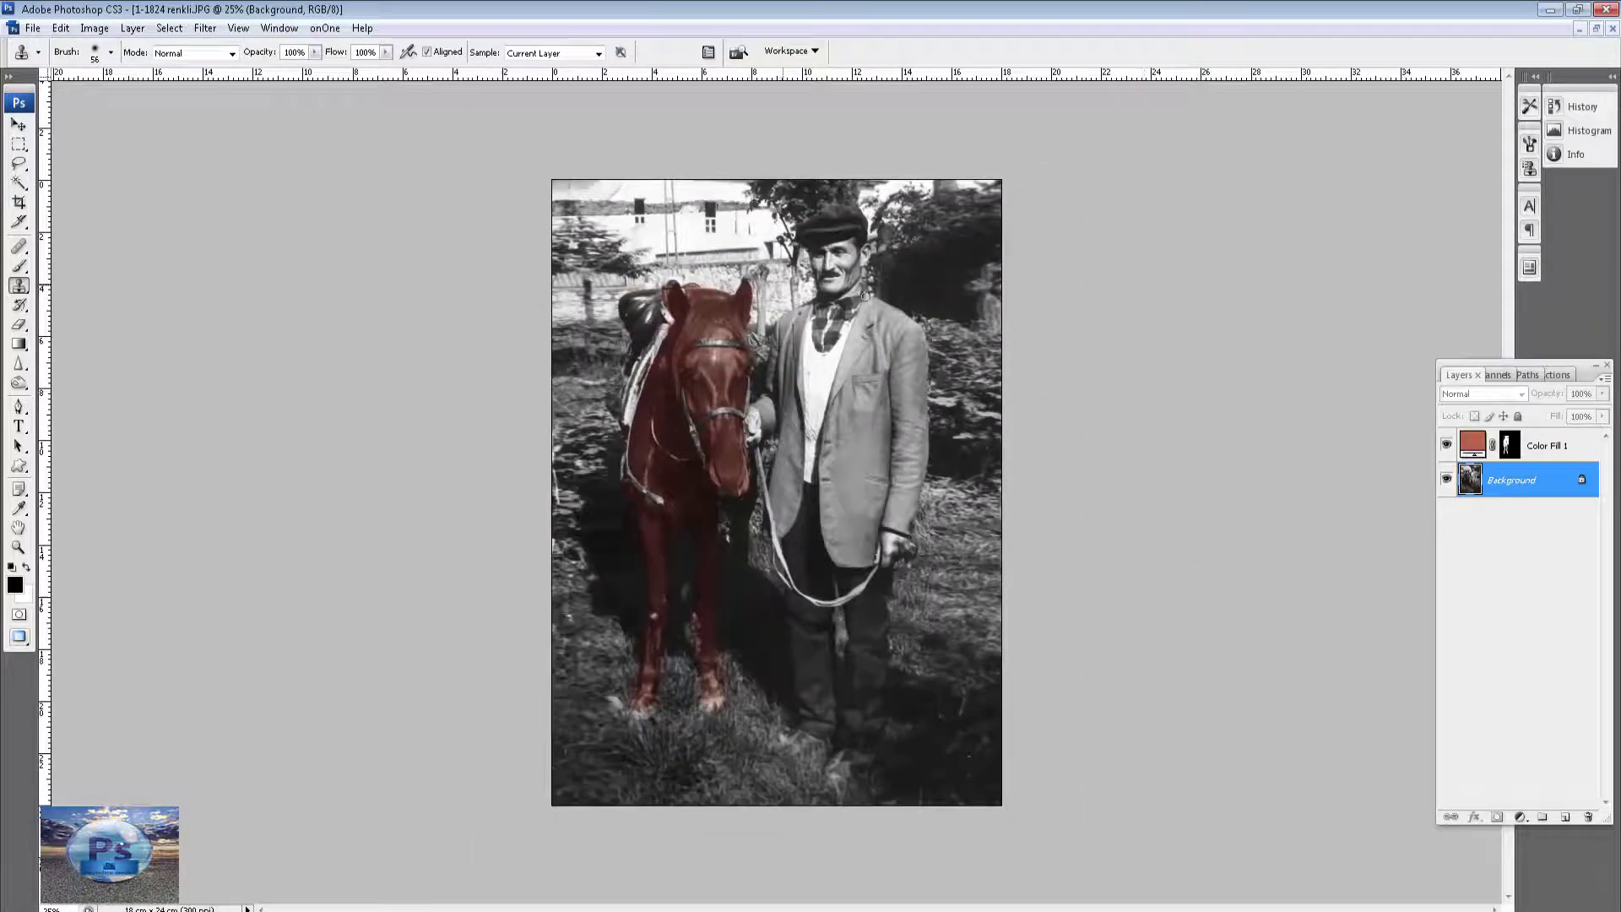
{"action": "left_click", "coordinate": [1579, 450]}
{"action": "left_click", "coordinate": [1520, 817]}
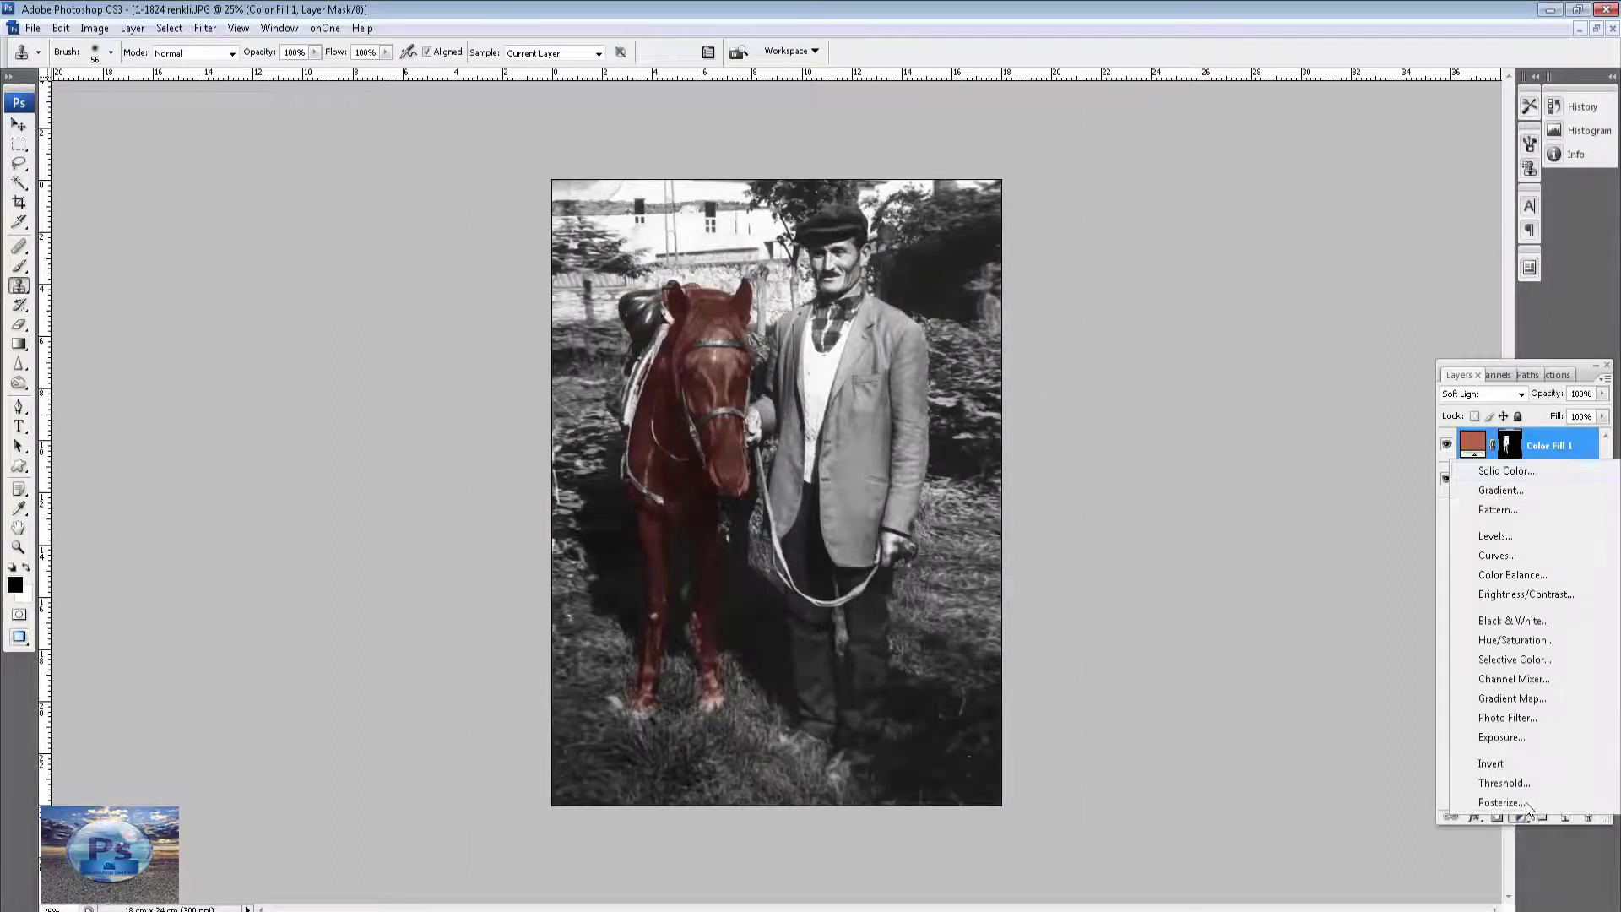
{"action": "left_click", "coordinate": [1505, 471]}
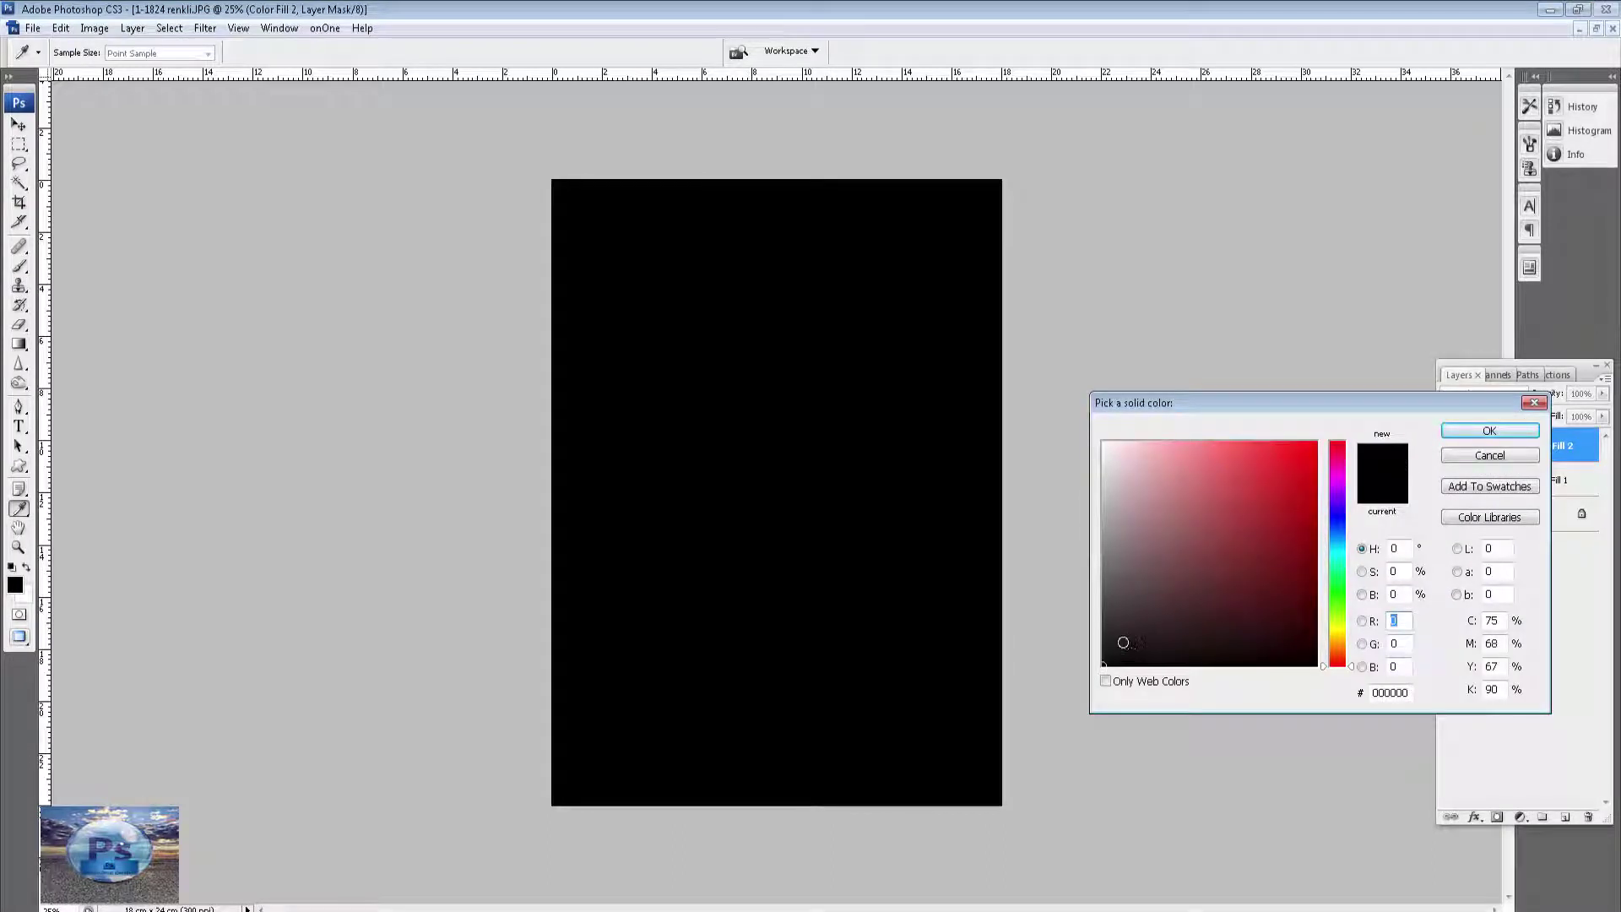
{"action": "left_click", "coordinate": [1108, 626]}
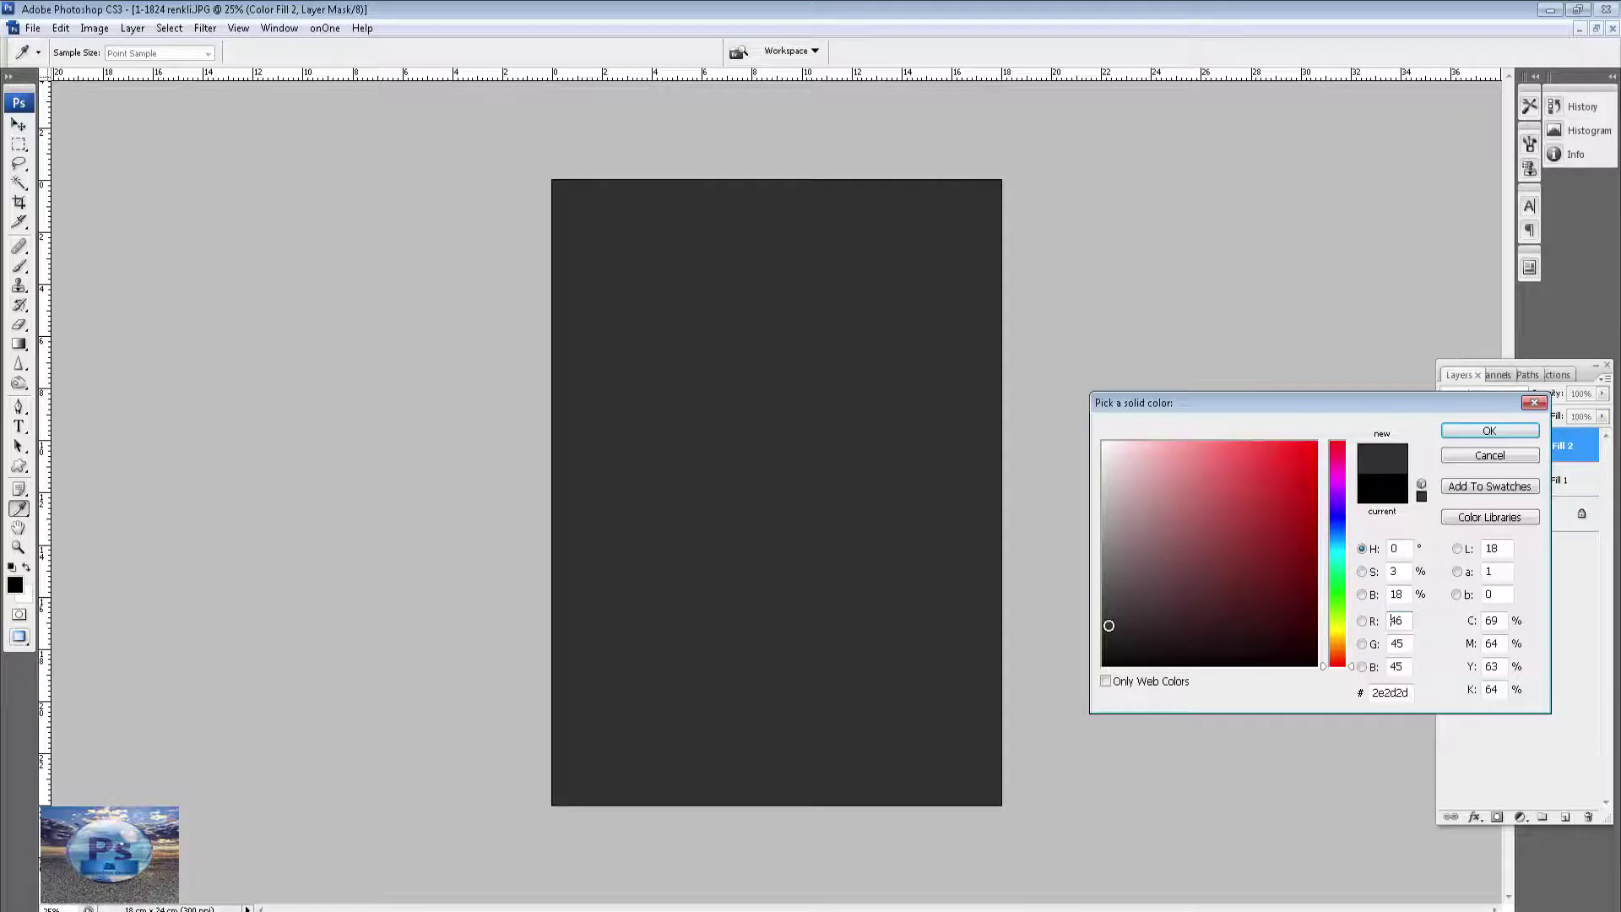
{"action": "left_click", "coordinate": [1462, 433]}
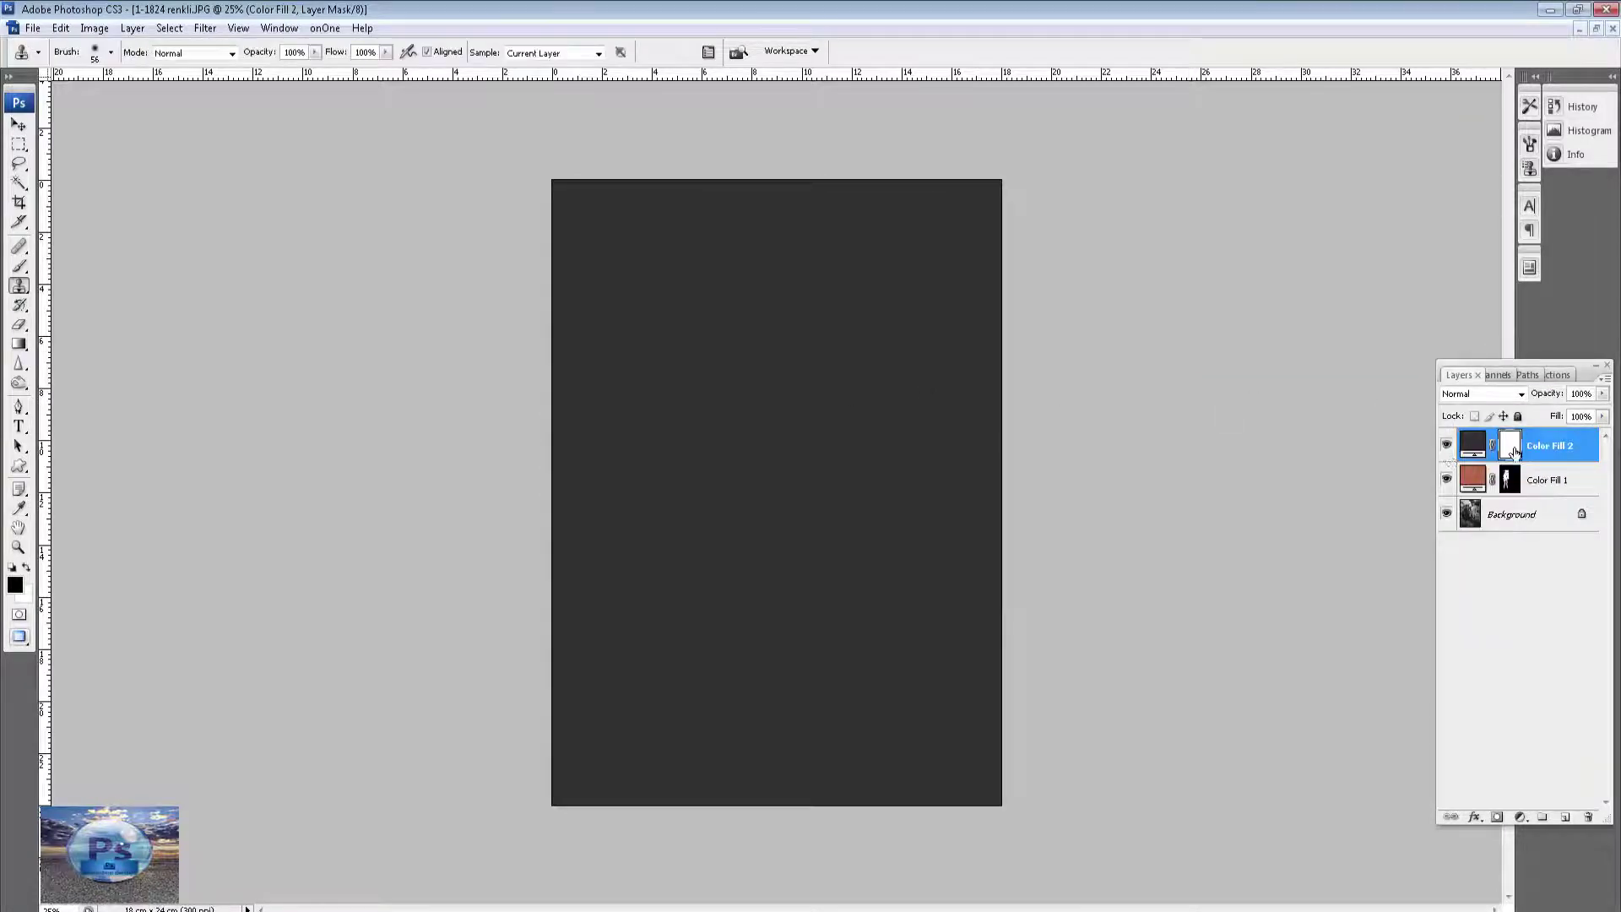
{"action": "key", "text": "ctrl+i"}
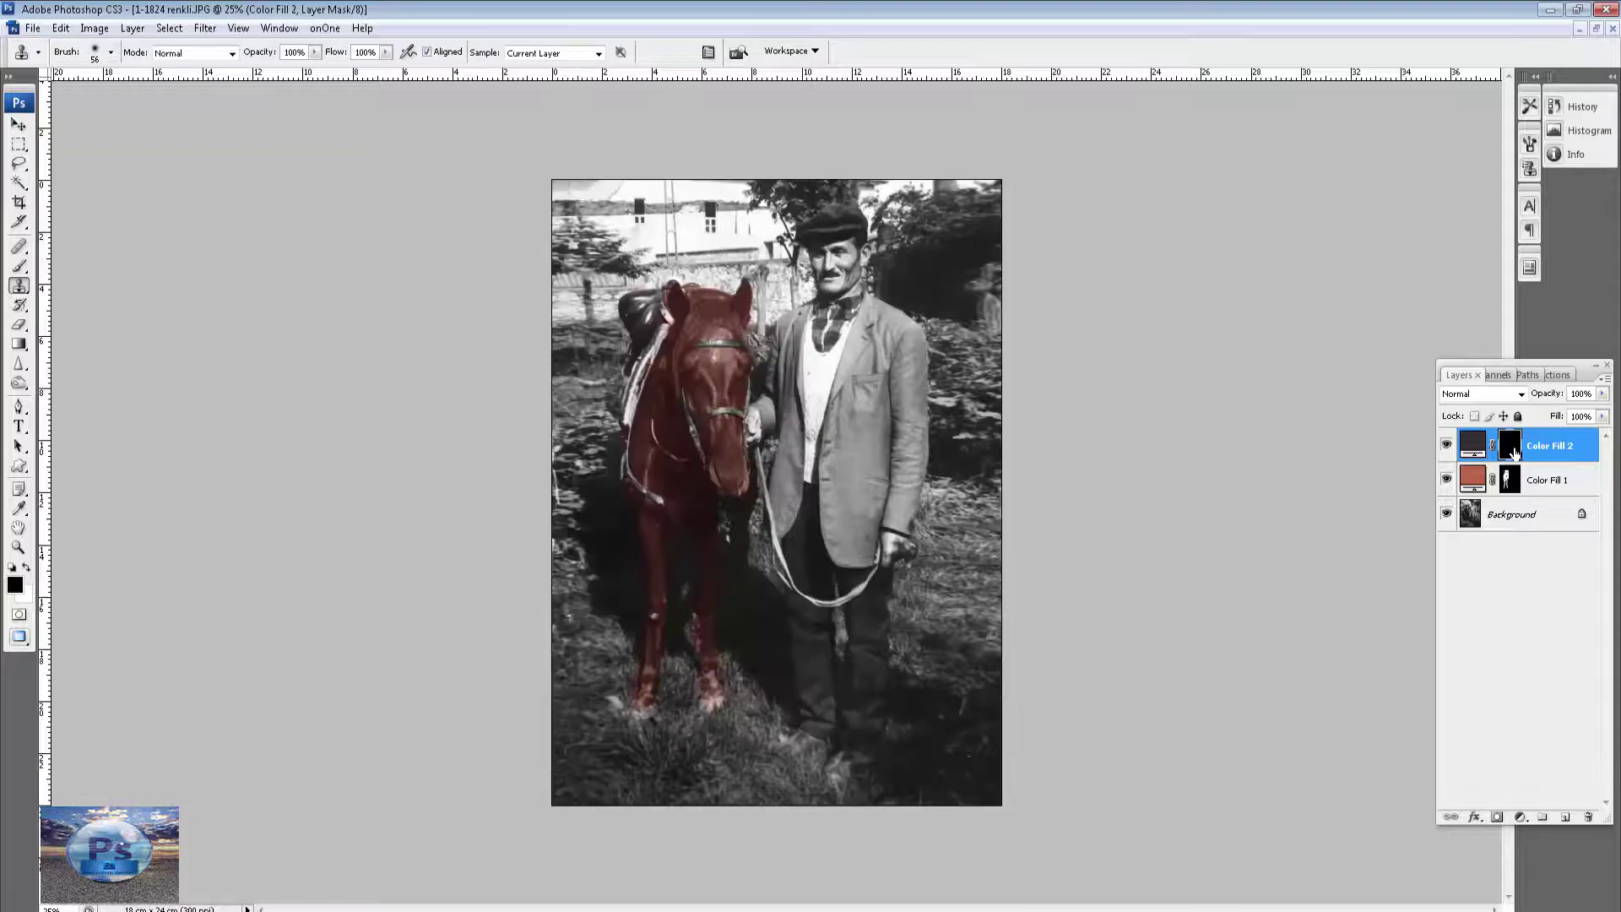
Zoom to 100%, pick a white Brush, and set Color Fill 2 to Soft Light.
{"action": "key", "text": "ctrl+plus"}
{"action": "key", "text": "ctrl+plus"}
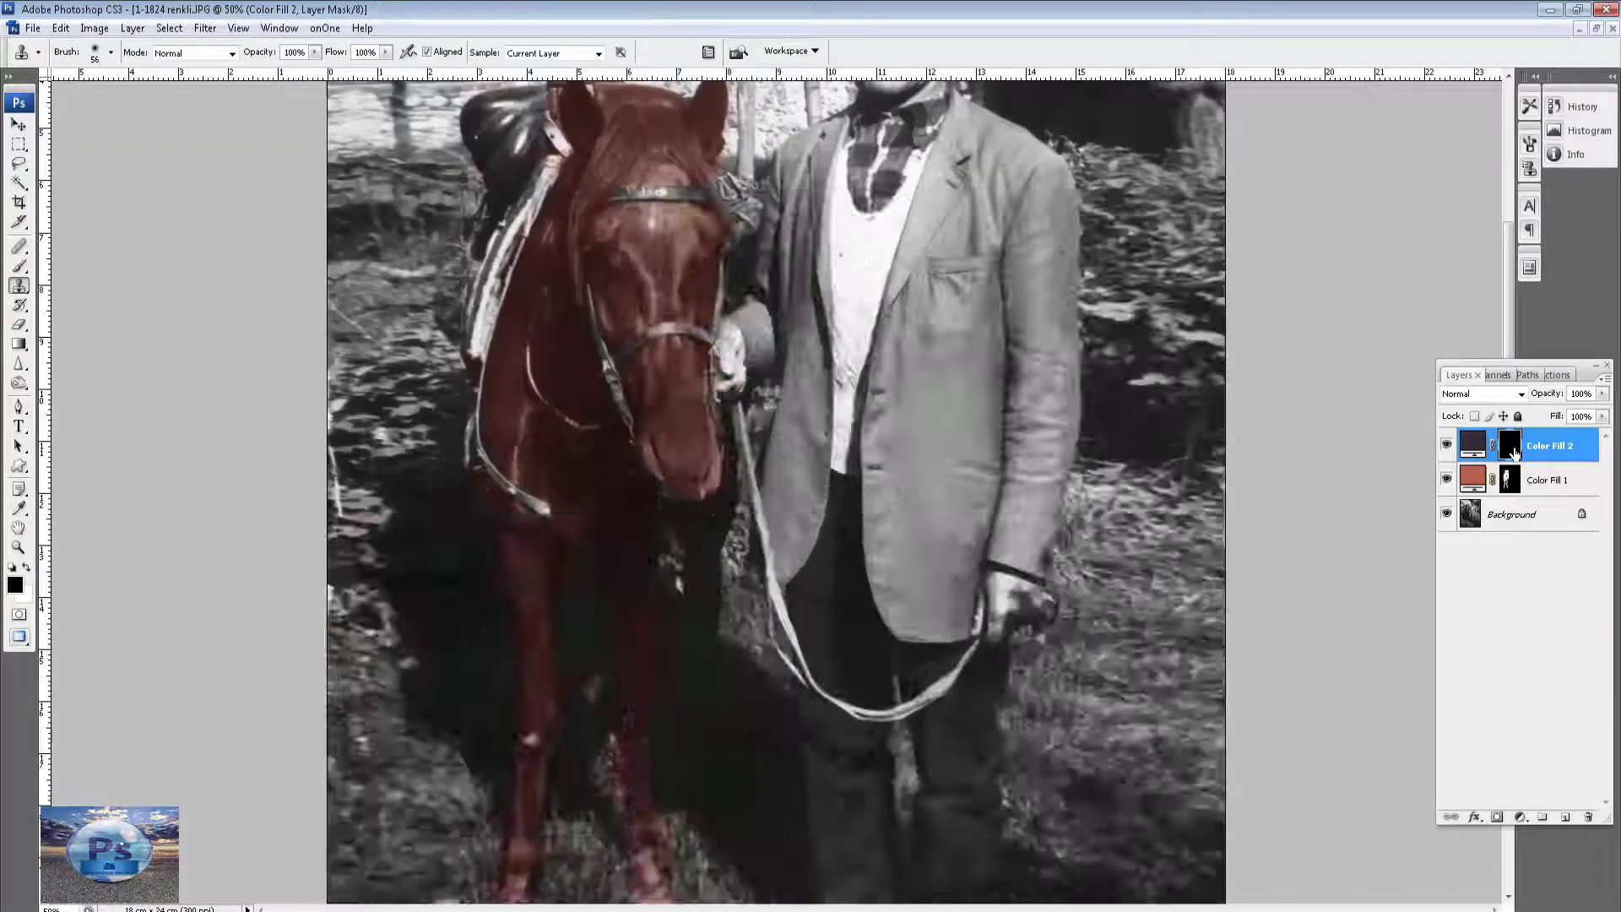
{"action": "key", "text": "ctrl+plus"}
{"action": "key", "text": "ctrl+plus"}
{"action": "left_click_drag", "start_coordinate": [538, 243], "coordinate": [898, 542]}
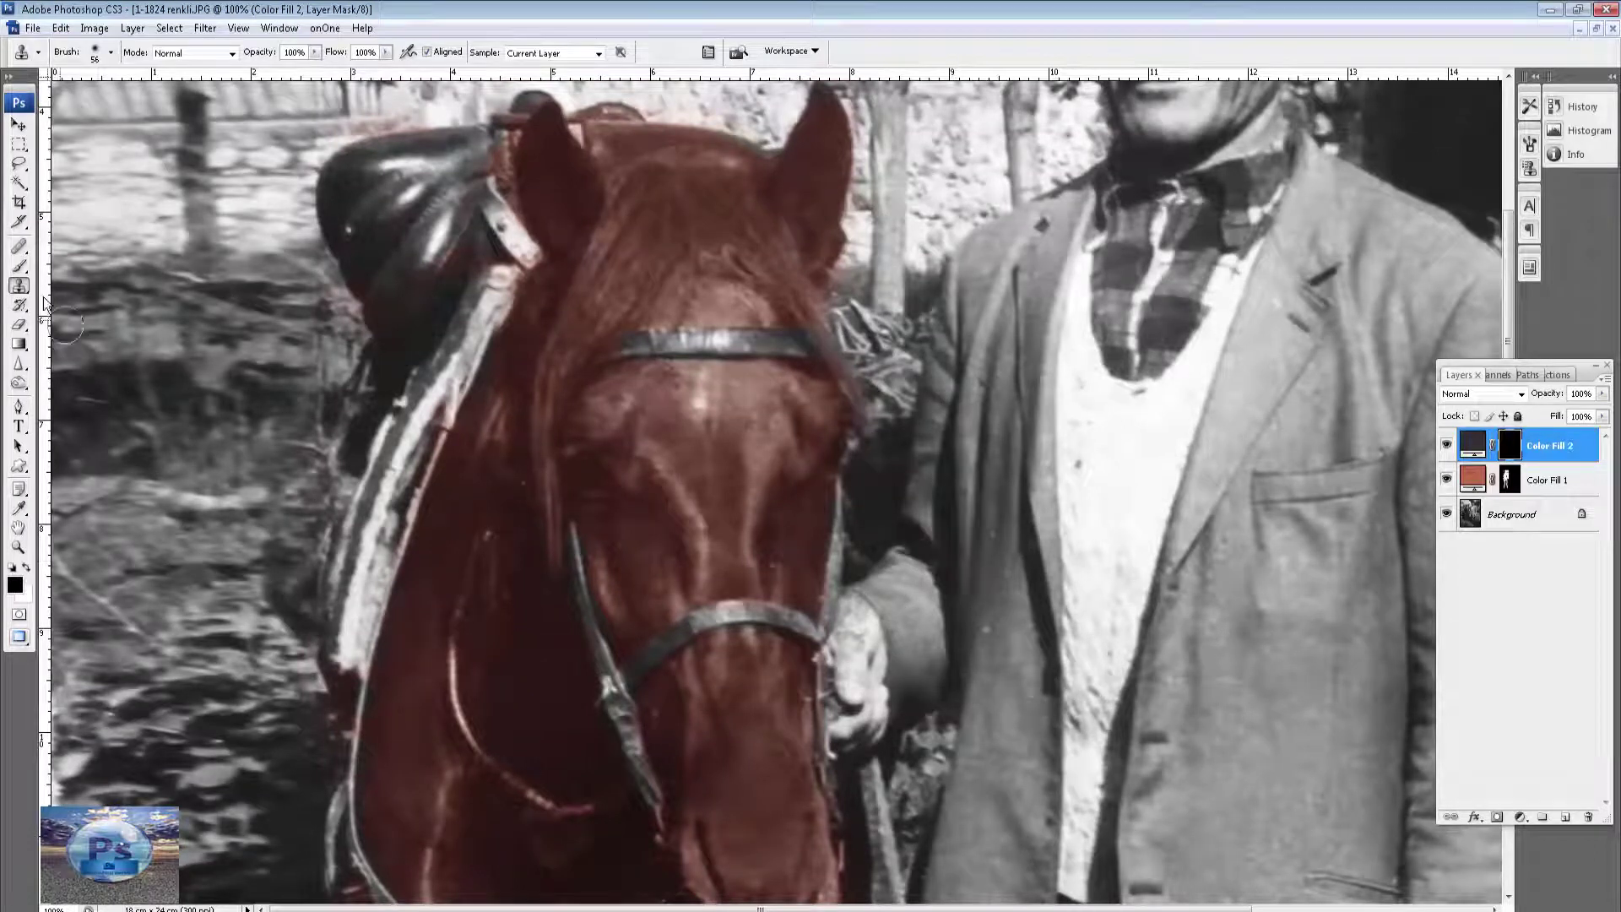
{"action": "left_click", "coordinate": [20, 266]}
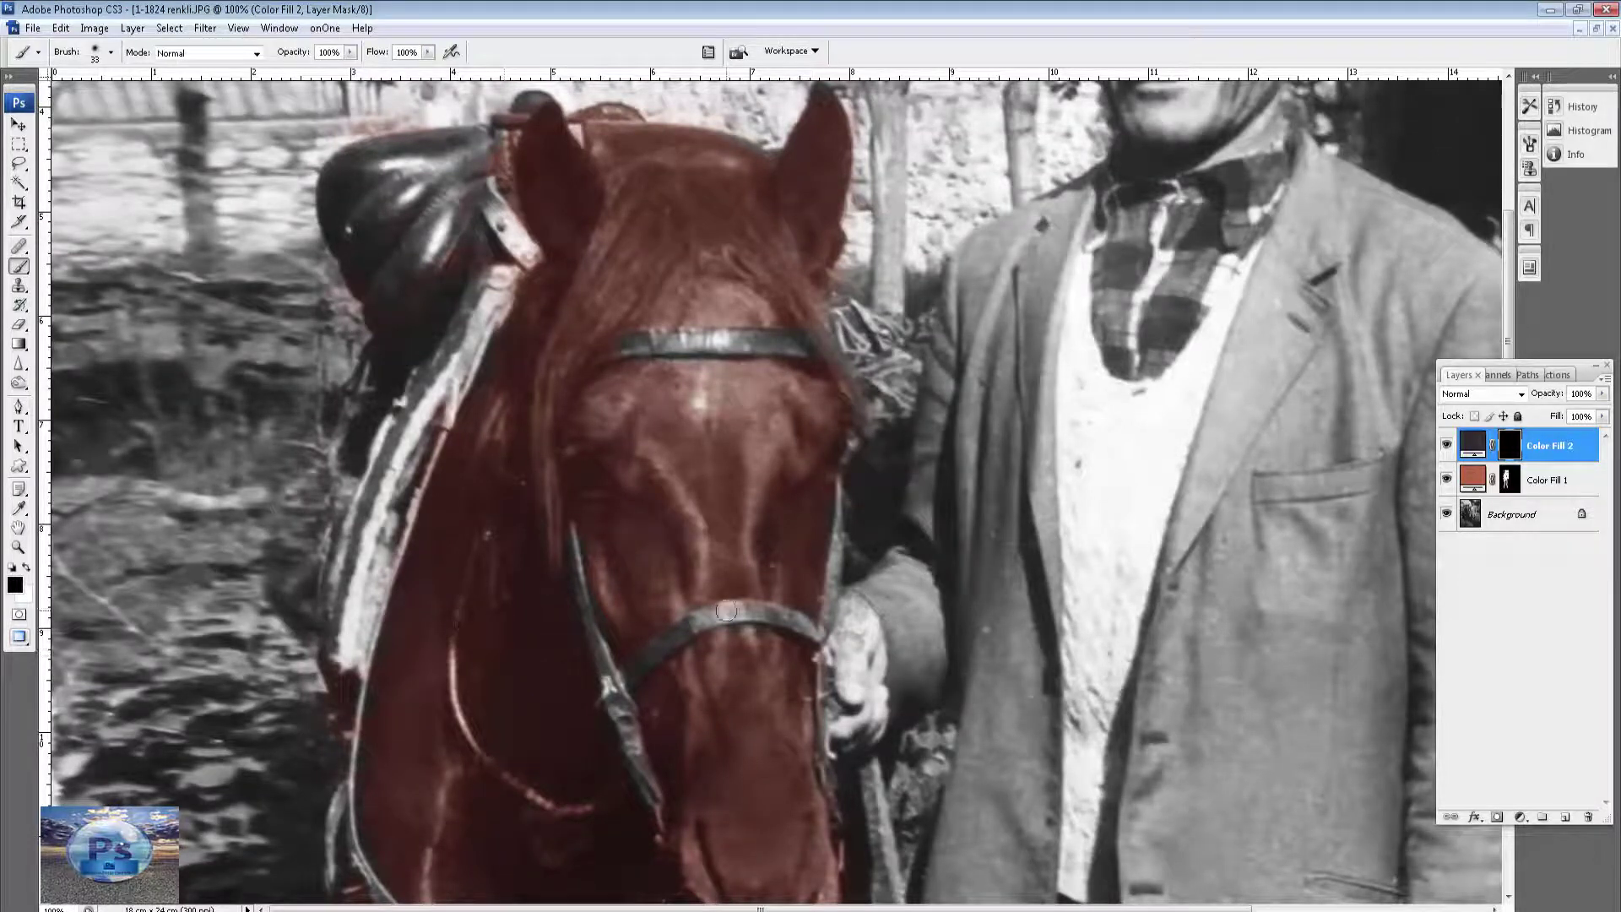
{"action": "left_click", "coordinate": [28, 566]}
{"action": "left_click", "coordinate": [1518, 394]}
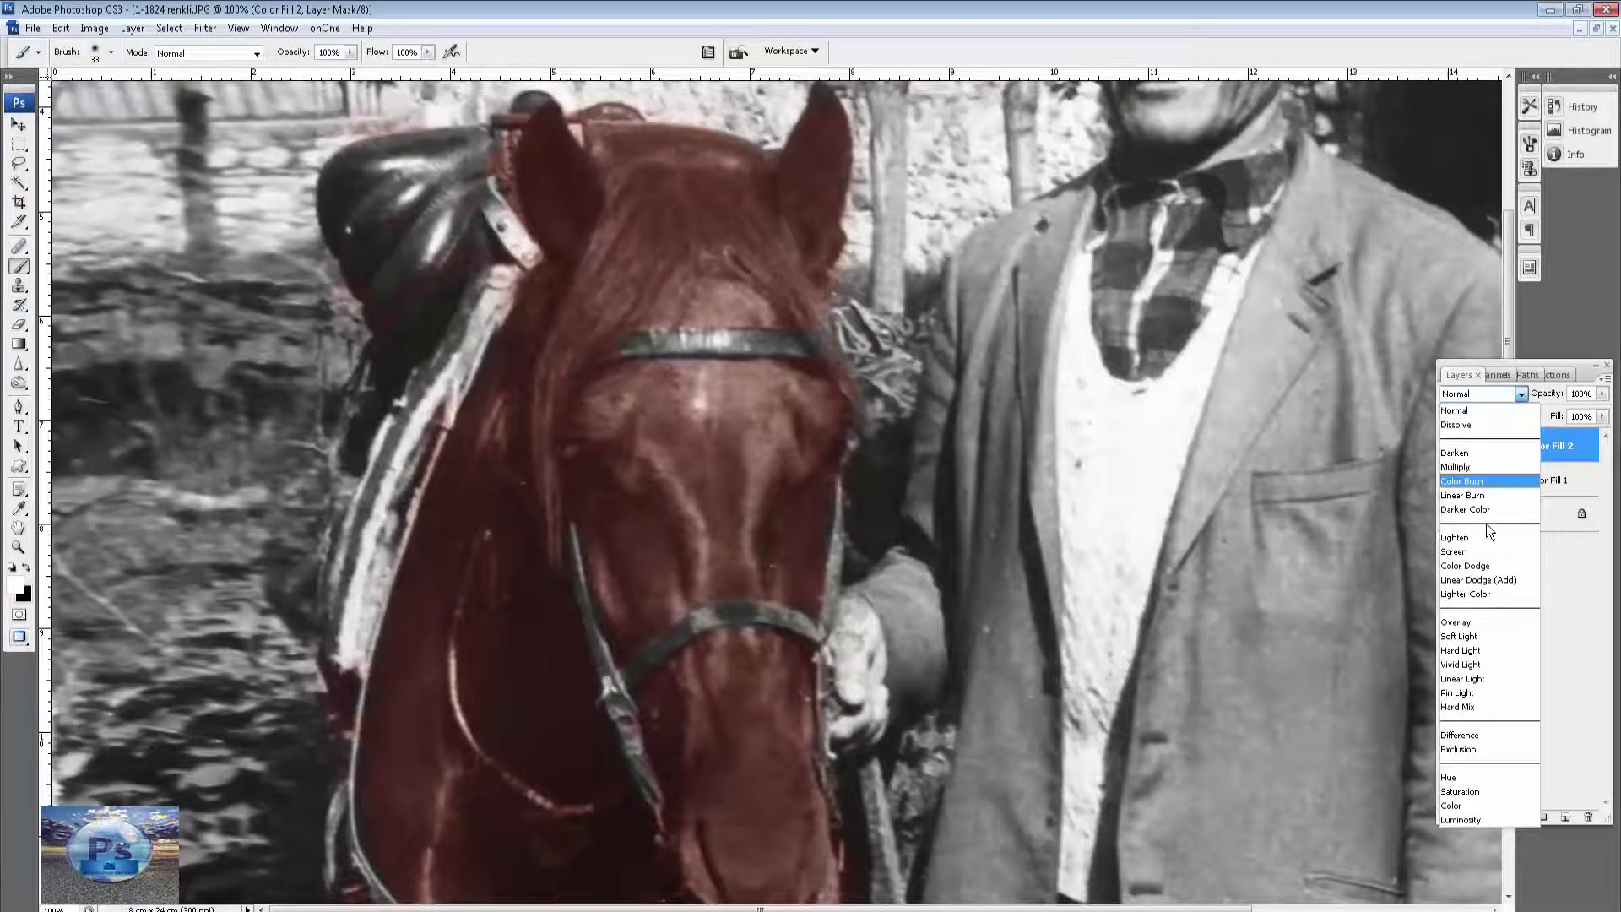
{"action": "left_click", "coordinate": [1479, 639]}
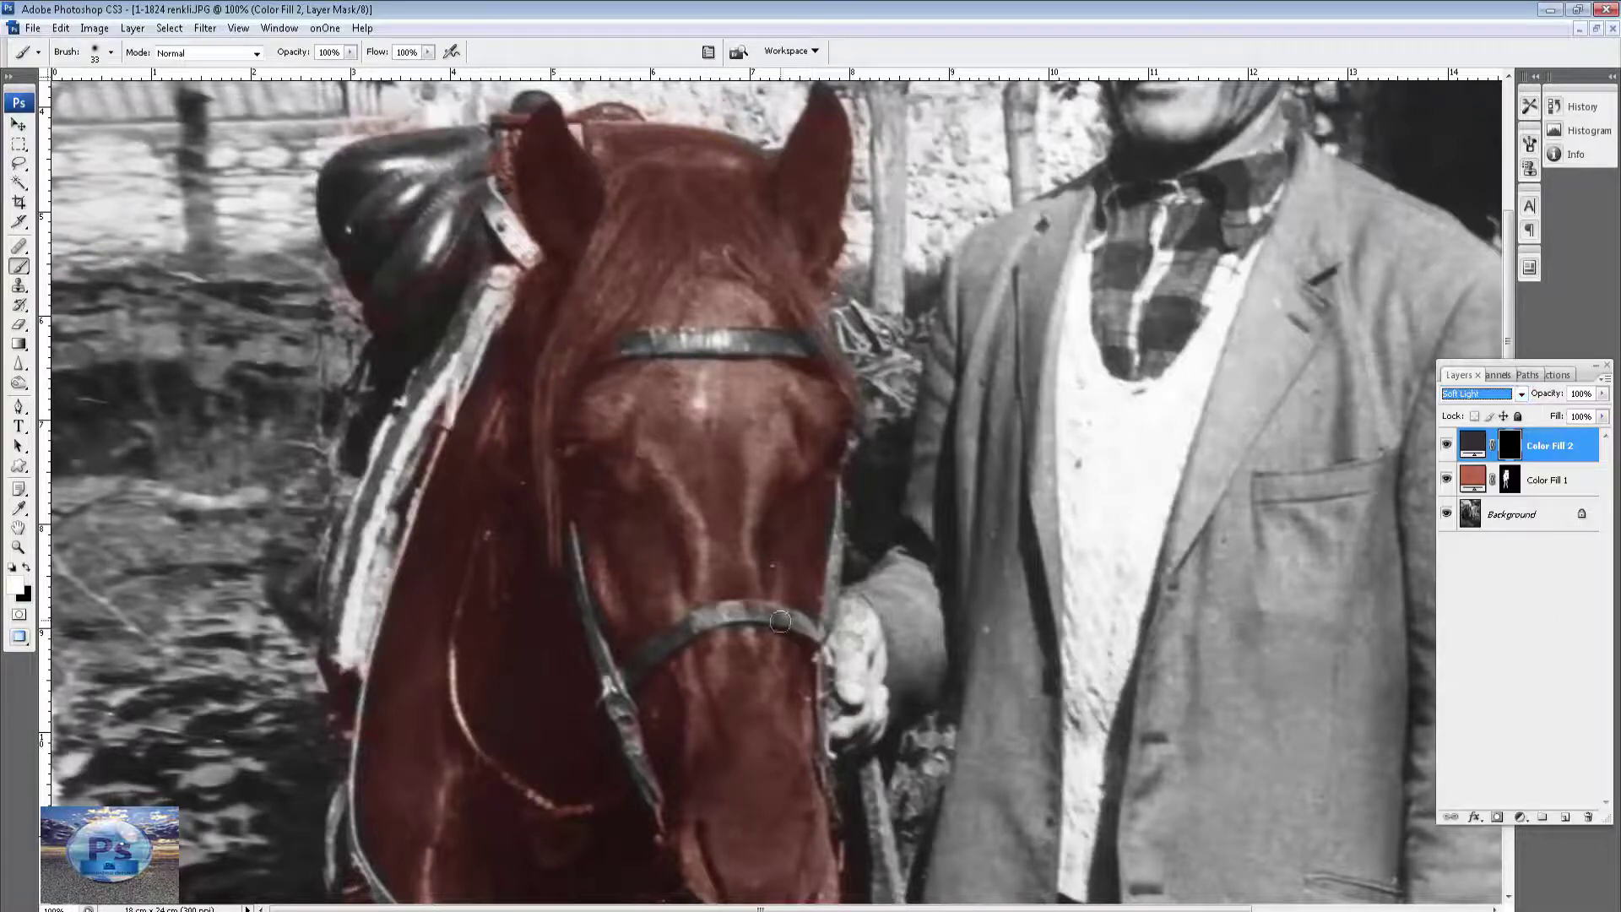
{"action": "mouse_move", "coordinate": [780, 622]}
{"action": "left_mouse_down"}
{"action": "mouse_move", "coordinate": [588, 650]}
{"action": "mouse_move", "coordinate": [565, 547]}
{"action": "mouse_move", "coordinate": [583, 392]}
{"action": "mouse_move", "coordinate": [680, 346]}
{"action": "mouse_move", "coordinate": [781, 345]}
{"action": "mouse_move", "coordinate": [671, 340]}
{"action": "mouse_move", "coordinate": [804, 348]}
{"action": "left_mouse_up"}
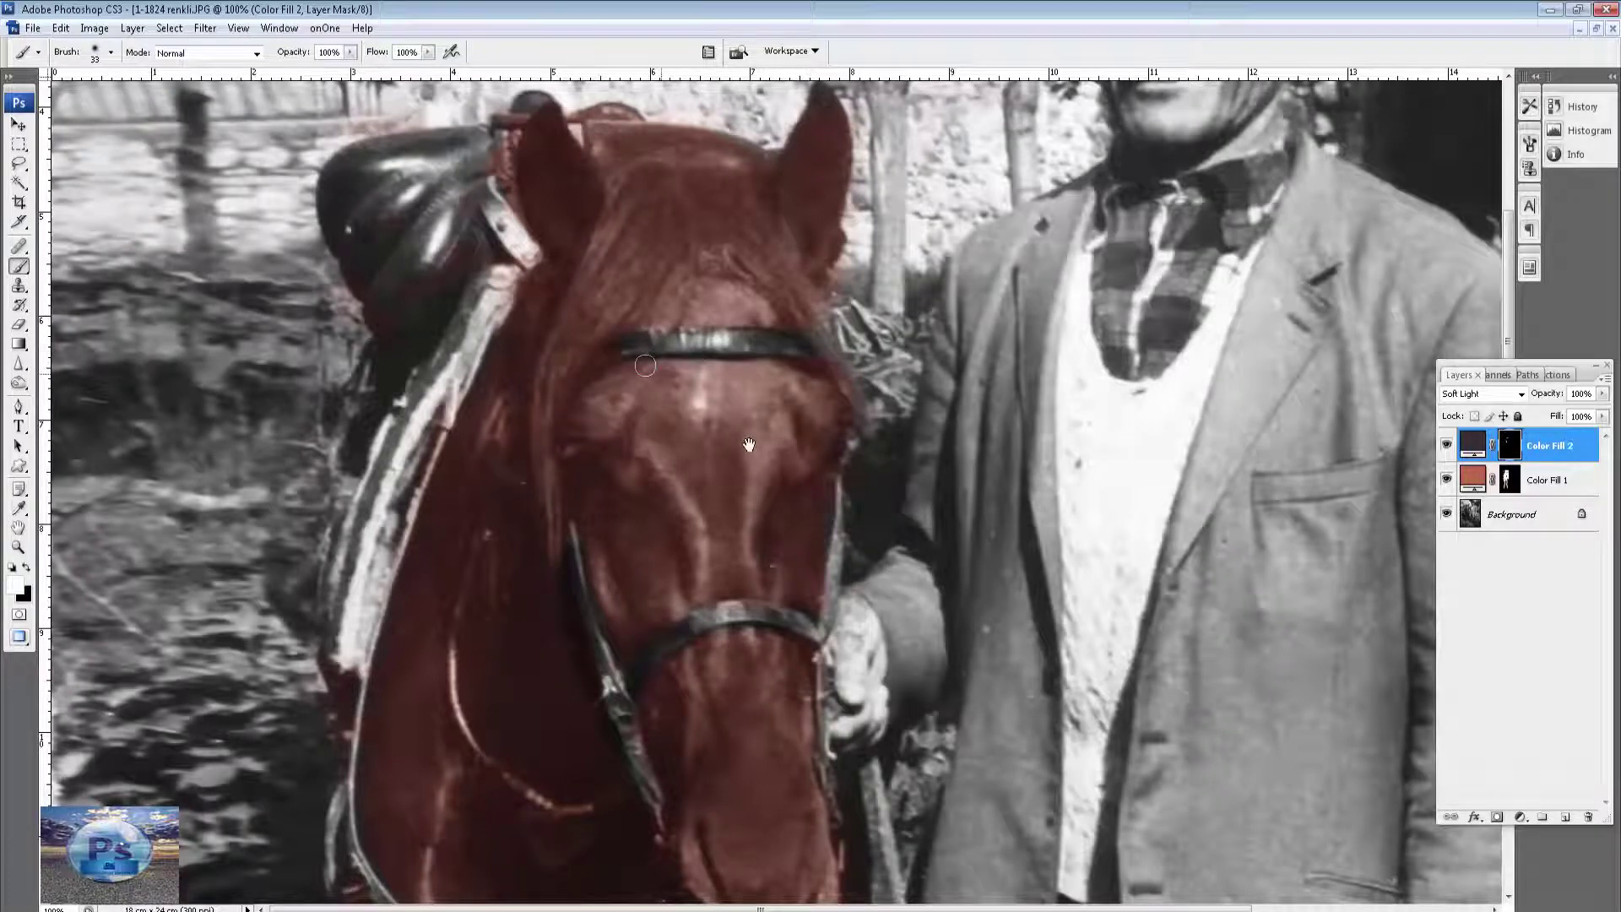
Paint the grey fill along the horse's cheek, the rein and the neck edge.
{"action": "scroll", "coordinate": [791, 475], "scroll_direction": "down", "scroll_amount": 3}
{"action": "scroll", "coordinate": [791, 476], "scroll_direction": "right", "scroll_amount": 1}
{"action": "mouse_move", "coordinate": [778, 478]}
{"action": "left_mouse_down"}
{"action": "mouse_move", "coordinate": [798, 338]}
{"action": "mouse_move", "coordinate": [793, 414]}
{"action": "mouse_move", "coordinate": [843, 671]}
{"action": "left_mouse_up"}
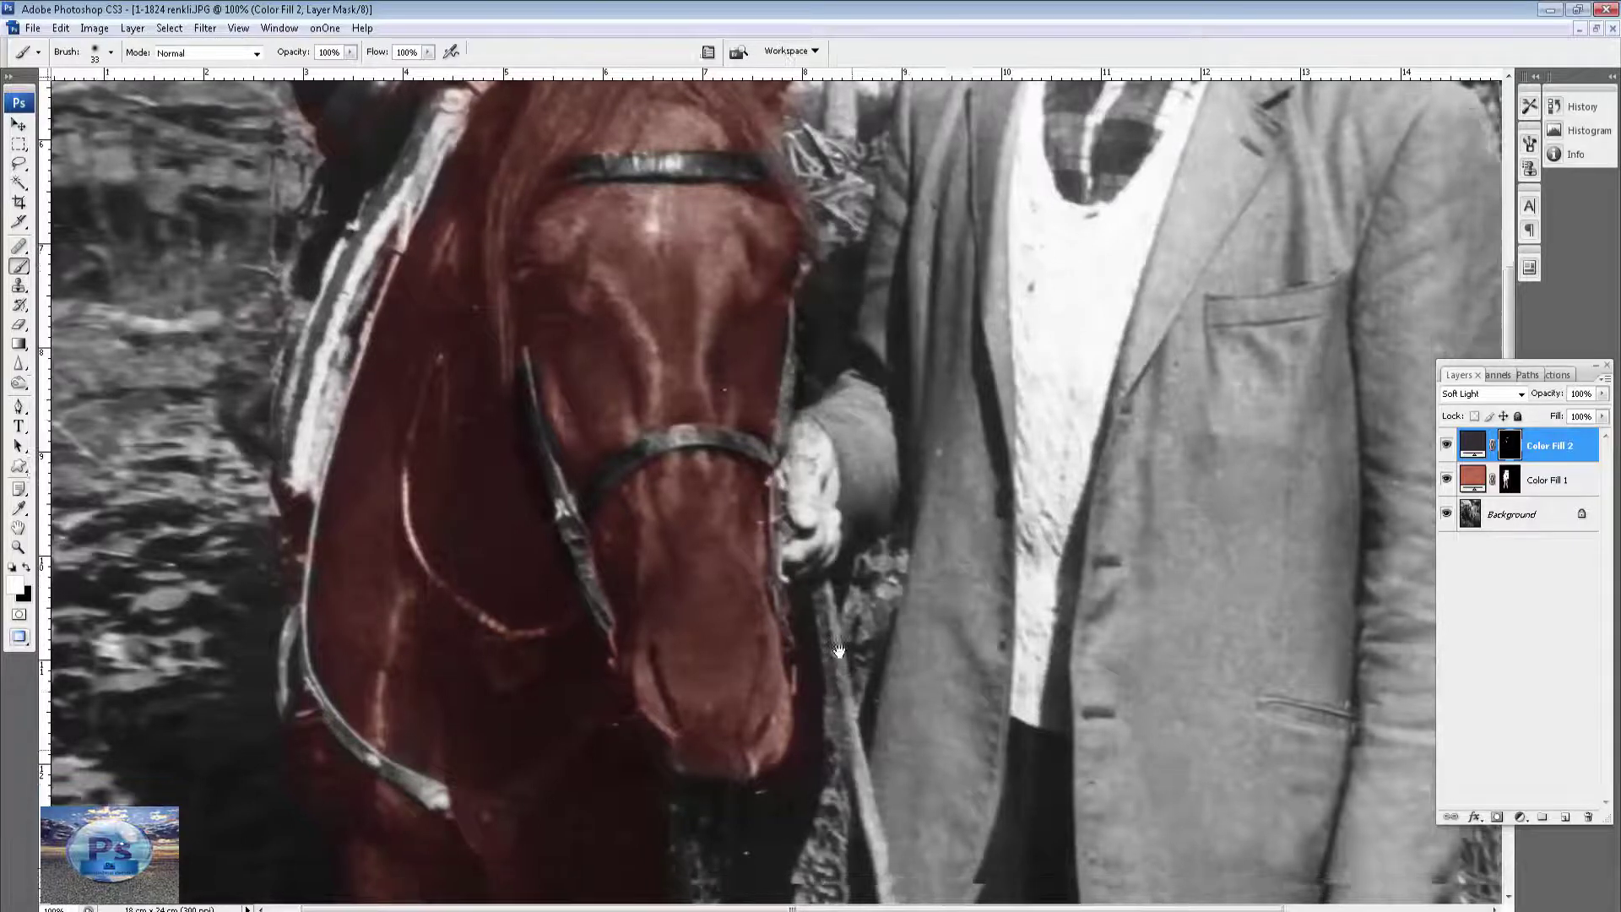
{"action": "scroll", "coordinate": [801, 451], "scroll_direction": "down", "scroll_amount": 5}
{"action": "scroll", "coordinate": [801, 451], "scroll_direction": "right", "scroll_amount": 1}
{"action": "left_click_drag", "start_coordinate": [801, 451], "coordinate": [867, 765]}
{"action": "mouse_move", "coordinate": [867, 766]}
{"action": "left_mouse_down"}
{"action": "mouse_move", "coordinate": [776, 500]}
{"action": "mouse_move", "coordinate": [853, 676]}
{"action": "left_mouse_up"}
{"action": "scroll", "coordinate": [561, 532], "scroll_direction": "up", "scroll_amount": 5}
{"action": "scroll", "coordinate": [562, 532], "scroll_direction": "left", "scroll_amount": 4}
{"action": "mouse_move", "coordinate": [569, 547]}
{"action": "left_mouse_down"}
{"action": "mouse_move", "coordinate": [419, 497]}
{"action": "mouse_move", "coordinate": [354, 423]}
{"action": "mouse_move", "coordinate": [337, 359]}
{"action": "mouse_move", "coordinate": [316, 444]}
{"action": "mouse_move", "coordinate": [336, 441]}
{"action": "left_mouse_up"}
{"action": "scroll", "coordinate": [479, 498], "scroll_direction": "up", "scroll_amount": 5}
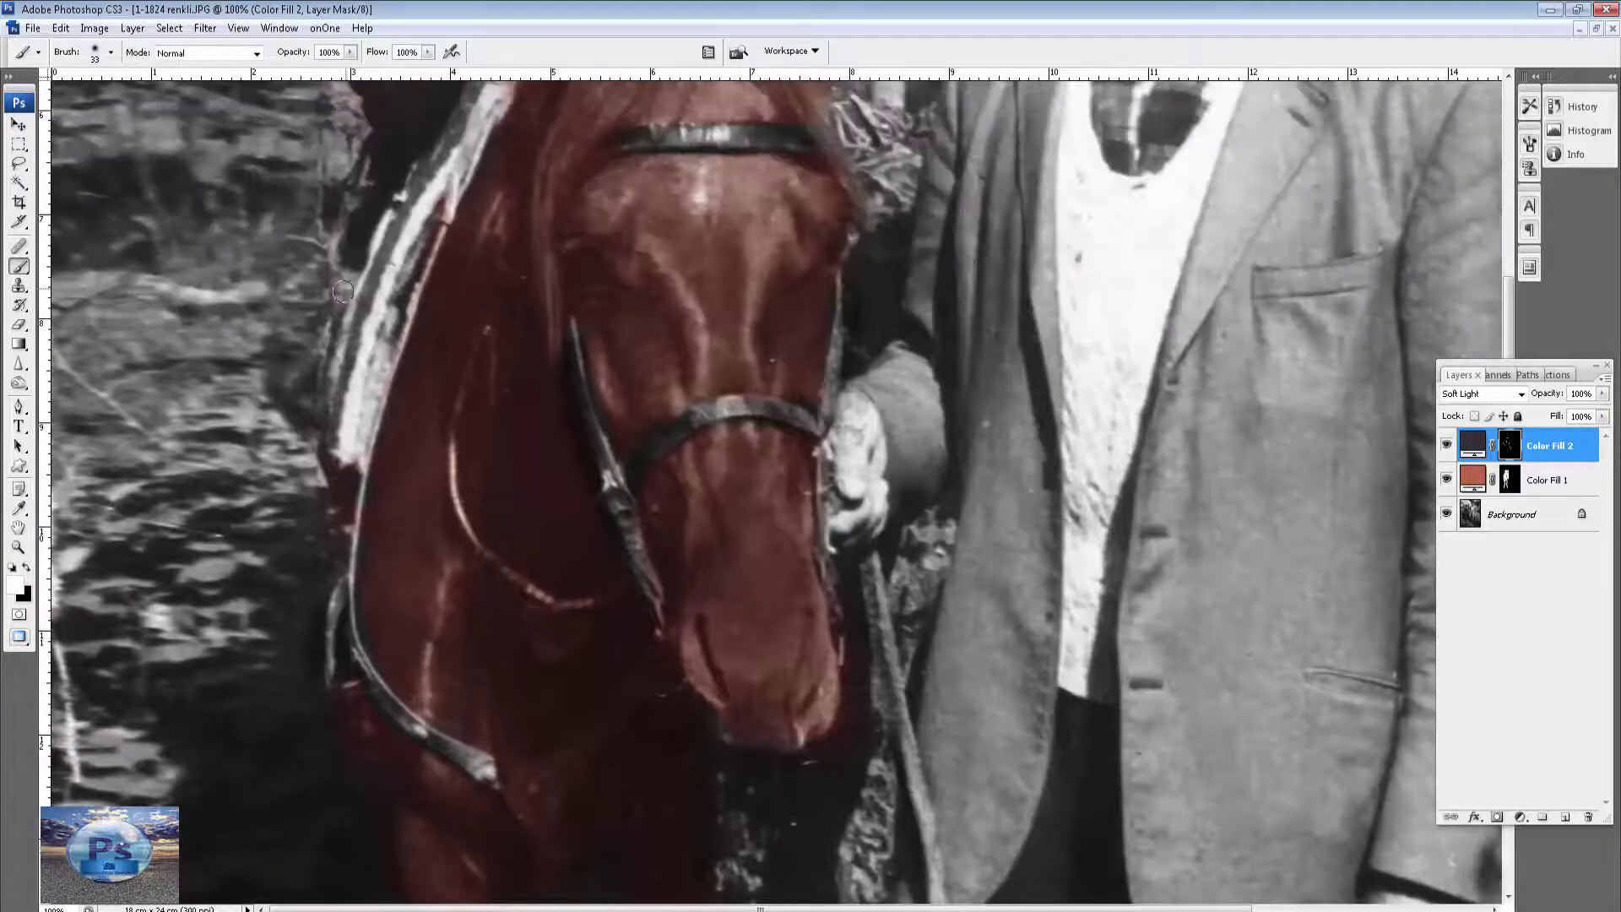
{"action": "mouse_move", "coordinate": [385, 244]}
{"action": "left_mouse_down"}
{"action": "mouse_move", "coordinate": [326, 419]}
{"action": "mouse_move", "coordinate": [337, 322]}
{"action": "mouse_move", "coordinate": [369, 413]}
{"action": "mouse_move", "coordinate": [435, 279]}
{"action": "mouse_move", "coordinate": [422, 177]}
{"action": "mouse_move", "coordinate": [460, 170]}
{"action": "left_mouse_up"}
With a 72 px brush, paint the grey fill onto the saddle edge.
{"action": "right_click", "coordinate": [420, 203]}
{"action": "left_click_drag", "start_coordinate": [503, 246], "coordinate": [518, 246]}
{"action": "key", "text": "Return"}
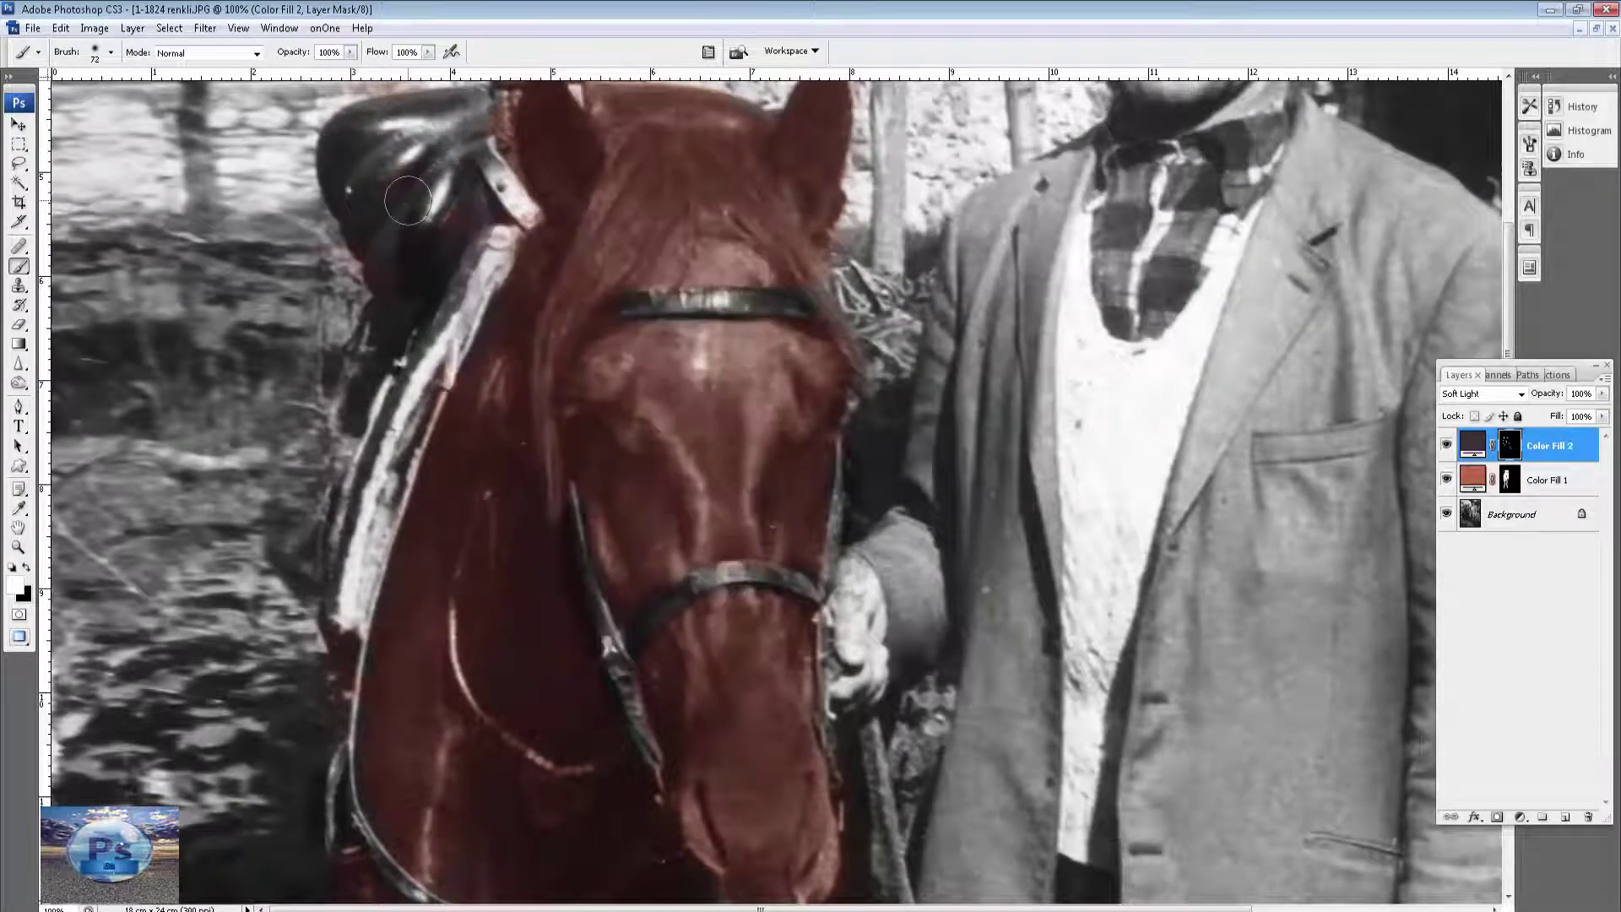
{"action": "left_click_drag", "start_coordinate": [390, 228], "coordinate": [391, 435]}
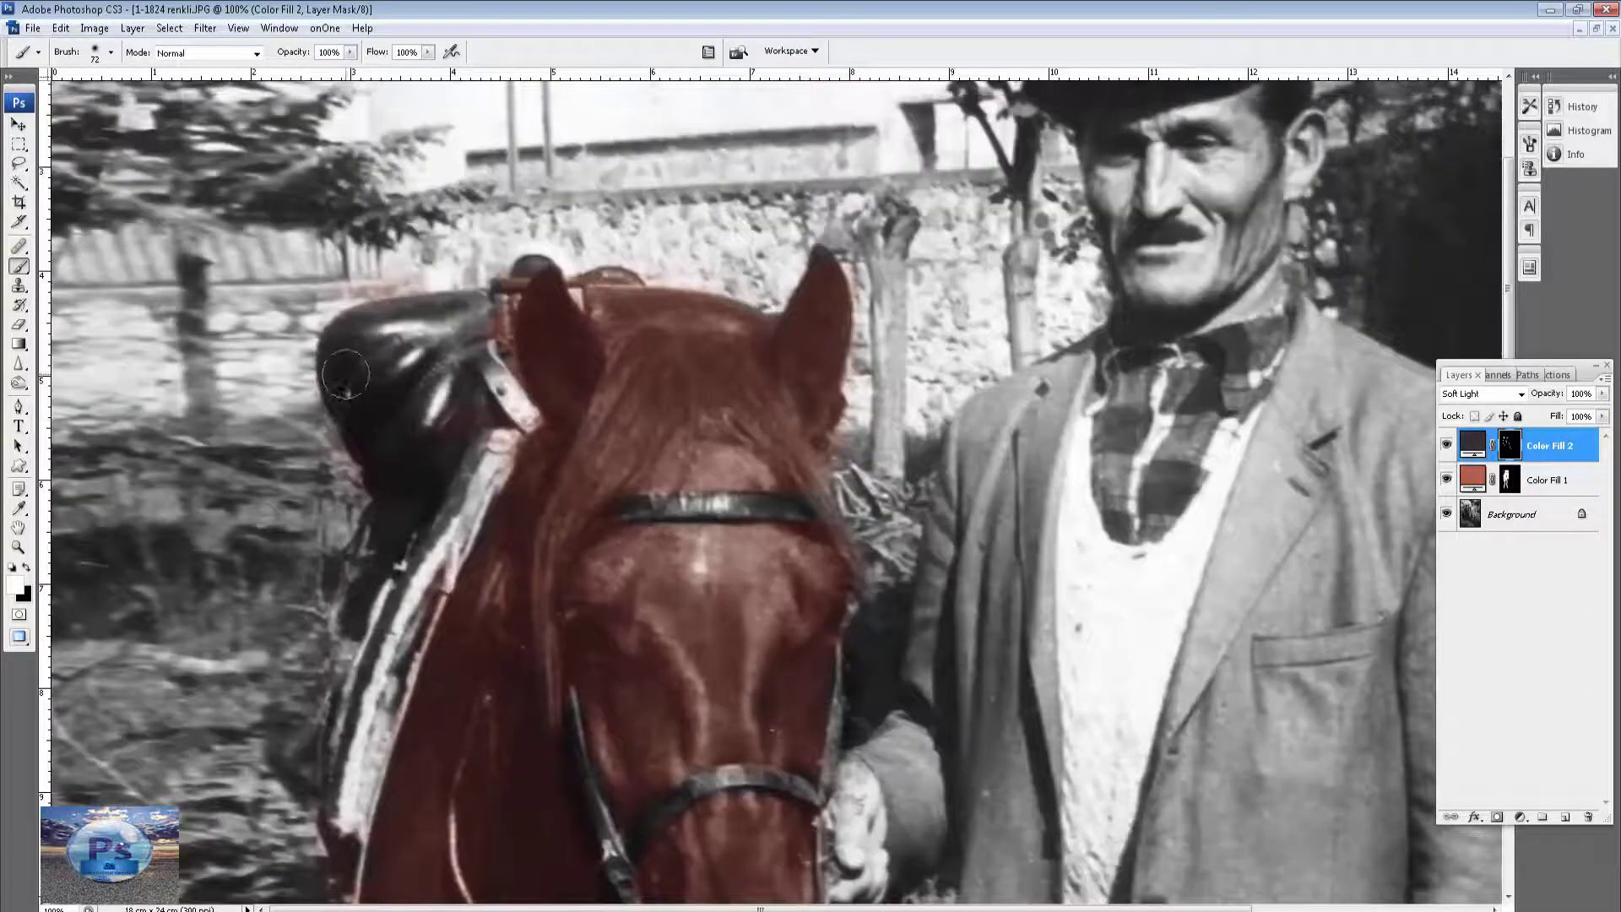
{"action": "mouse_move", "coordinate": [347, 380]}
{"action": "left_mouse_down"}
{"action": "mouse_move", "coordinate": [423, 319]}
{"action": "mouse_move", "coordinate": [452, 317]}
{"action": "left_mouse_up"}
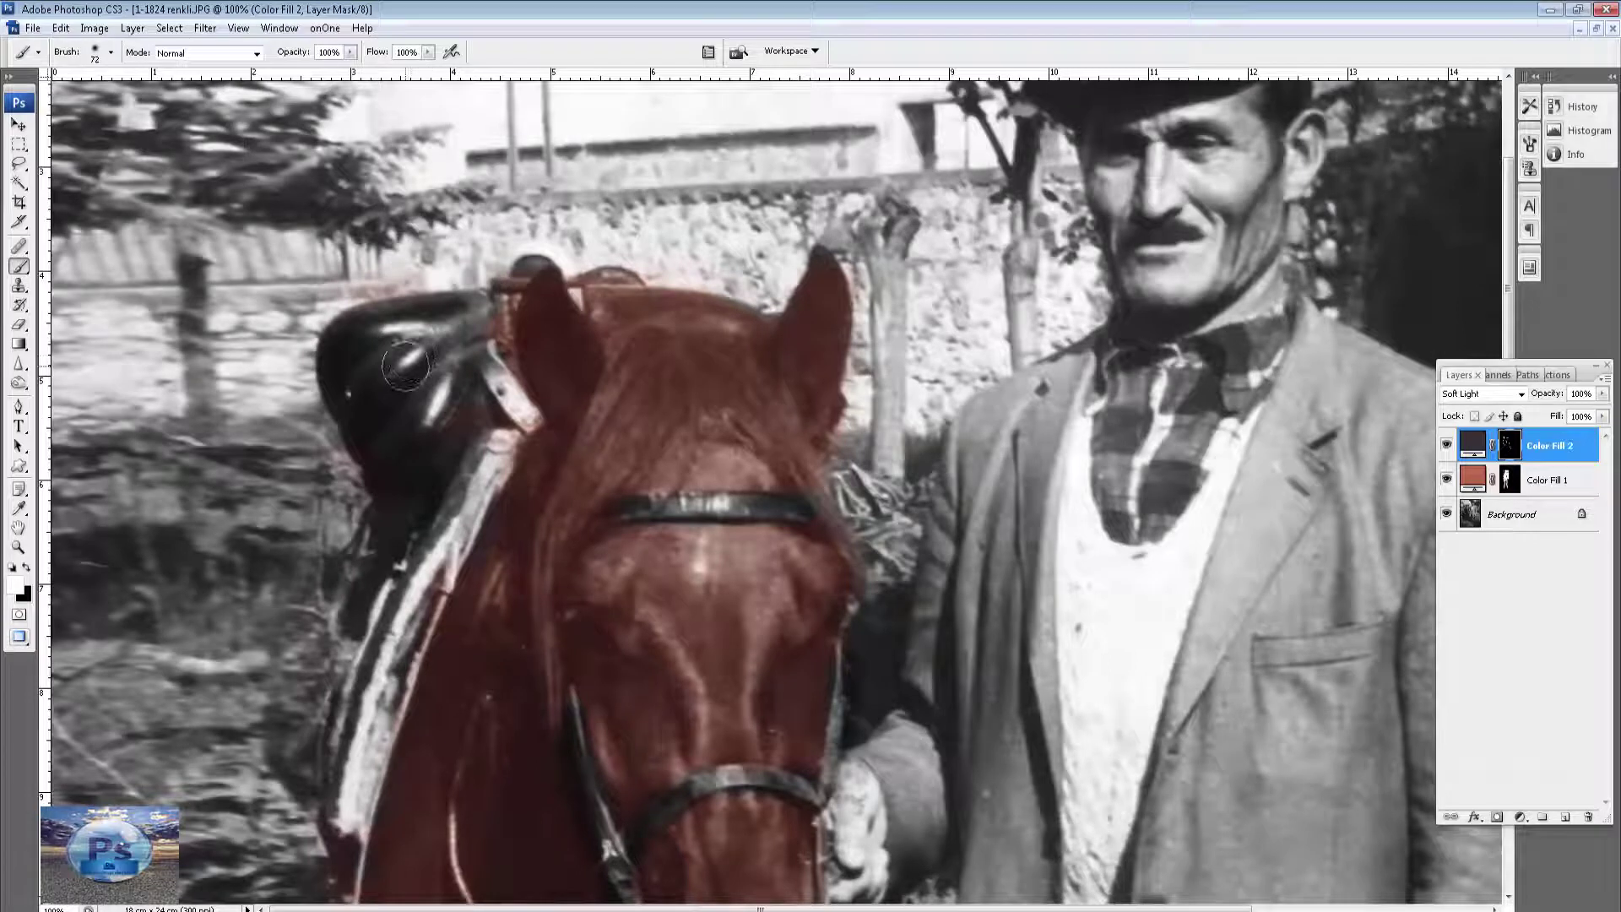
With a 39 px brush, paint the saddle's left edge and the bridle strap behind the ear.
{"action": "right_click", "coordinate": [468, 350]}
{"action": "left_click_drag", "start_coordinate": [519, 390], "coordinate": [495, 371]}
{"action": "key", "text": "Return"}
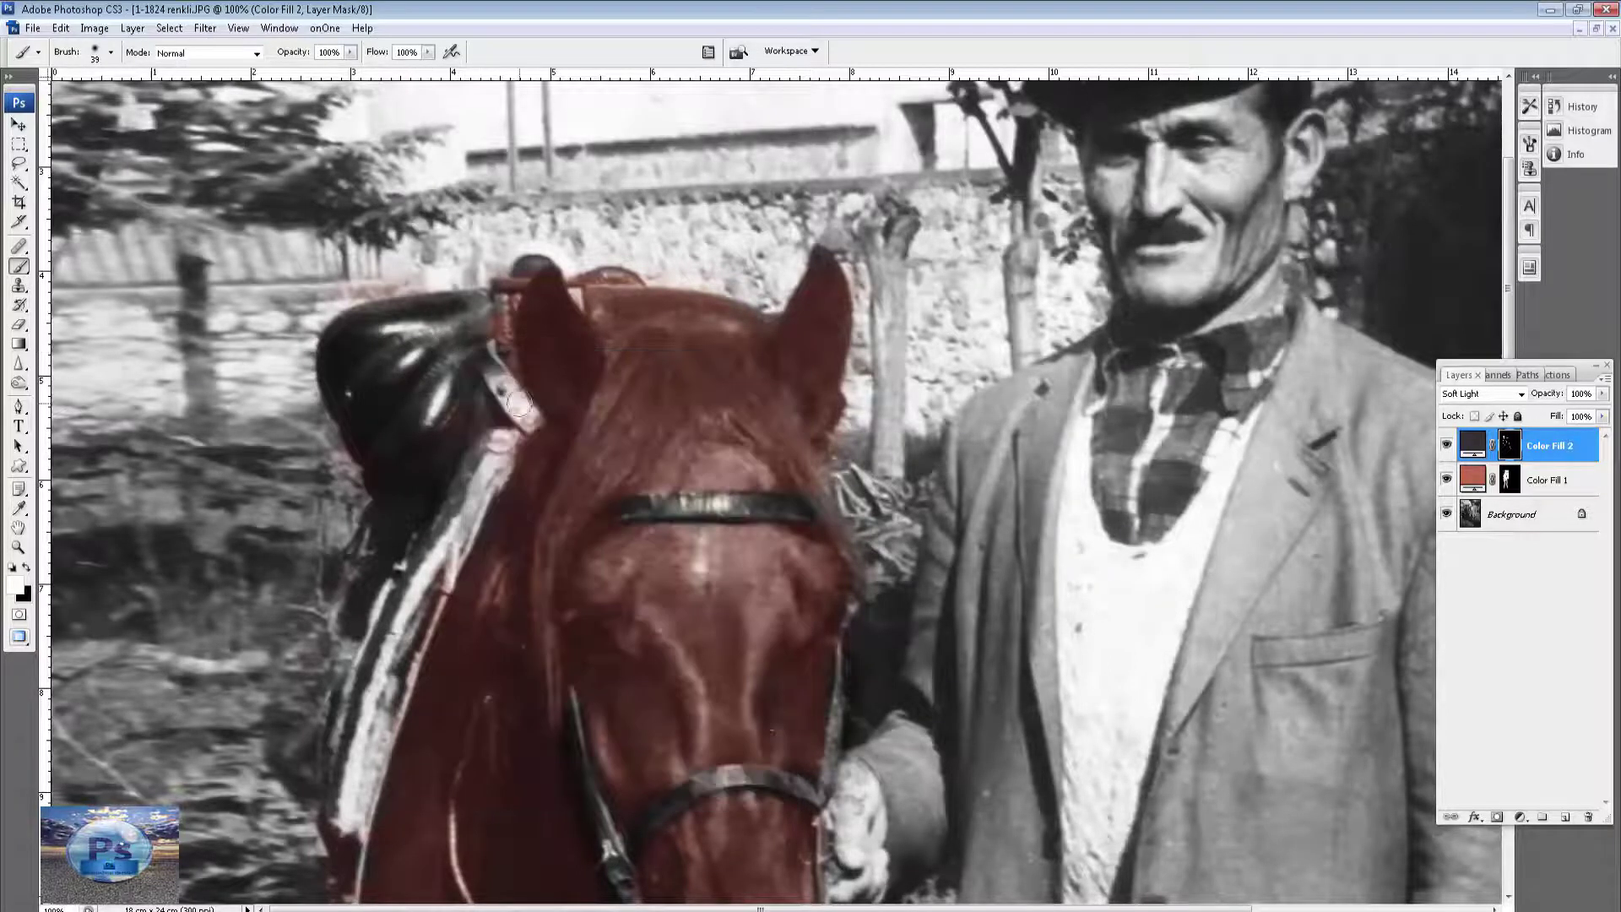
{"action": "left_click_drag", "start_coordinate": [492, 308], "coordinate": [494, 317]}
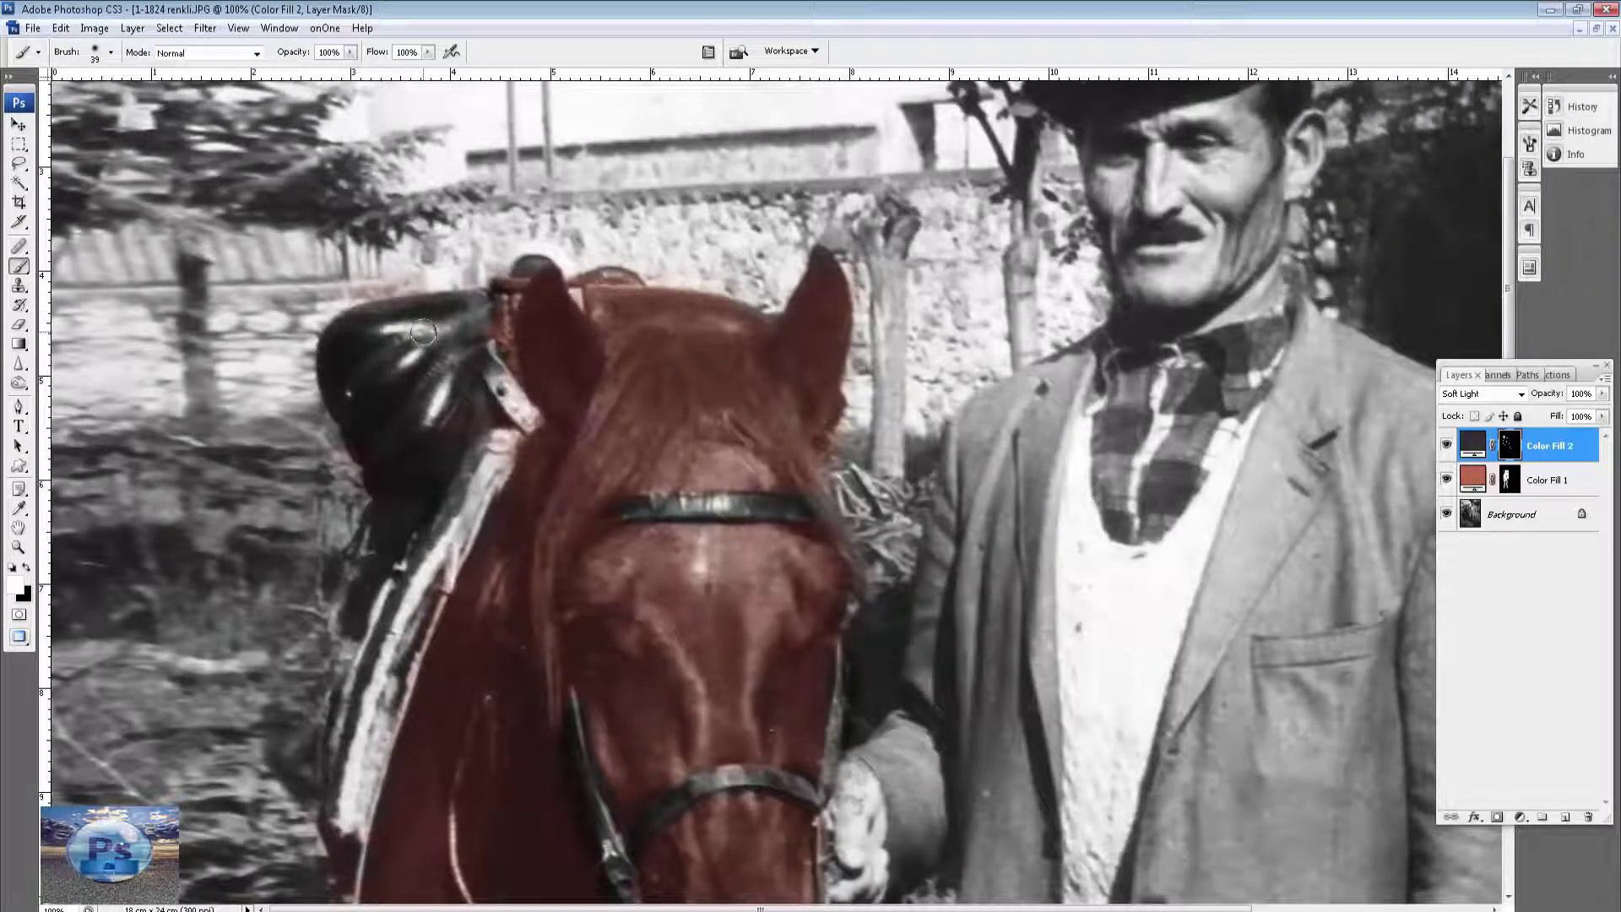
{"action": "left_click_drag", "start_coordinate": [591, 269], "coordinate": [641, 276]}
{"action": "left_click_drag", "start_coordinate": [418, 497], "coordinate": [308, 807]}
{"action": "mouse_move", "coordinate": [429, 358]}
{"action": "left_mouse_down"}
{"action": "mouse_move", "coordinate": [430, 523]}
{"action": "mouse_move", "coordinate": [426, 351]}
{"action": "left_mouse_up"}
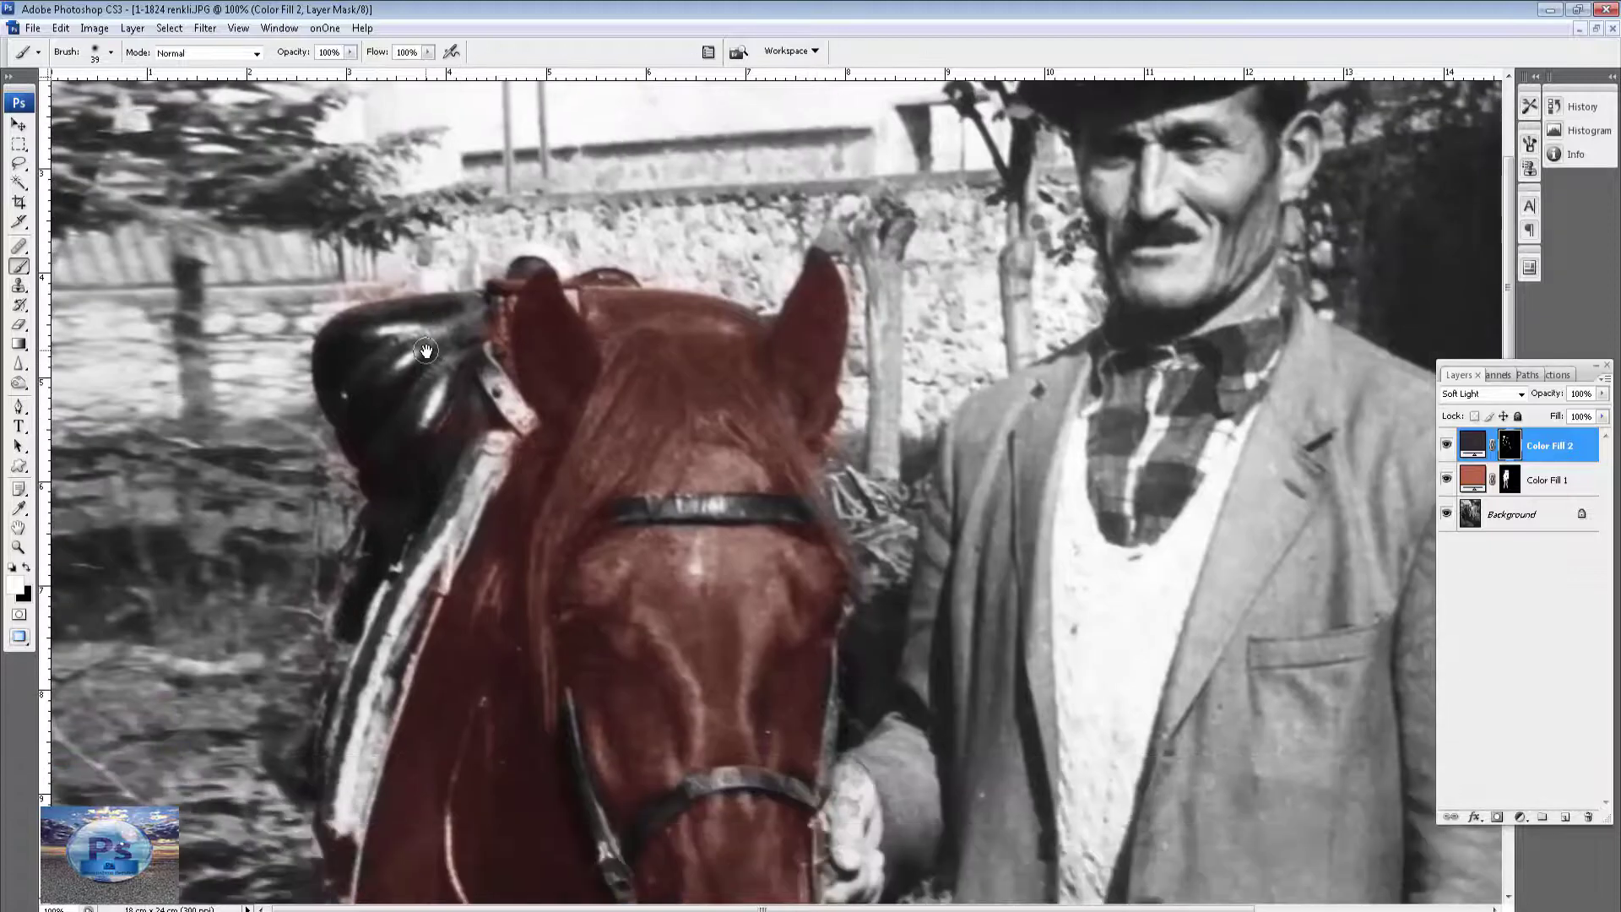
{"action": "key", "text": "ctrl+0"}
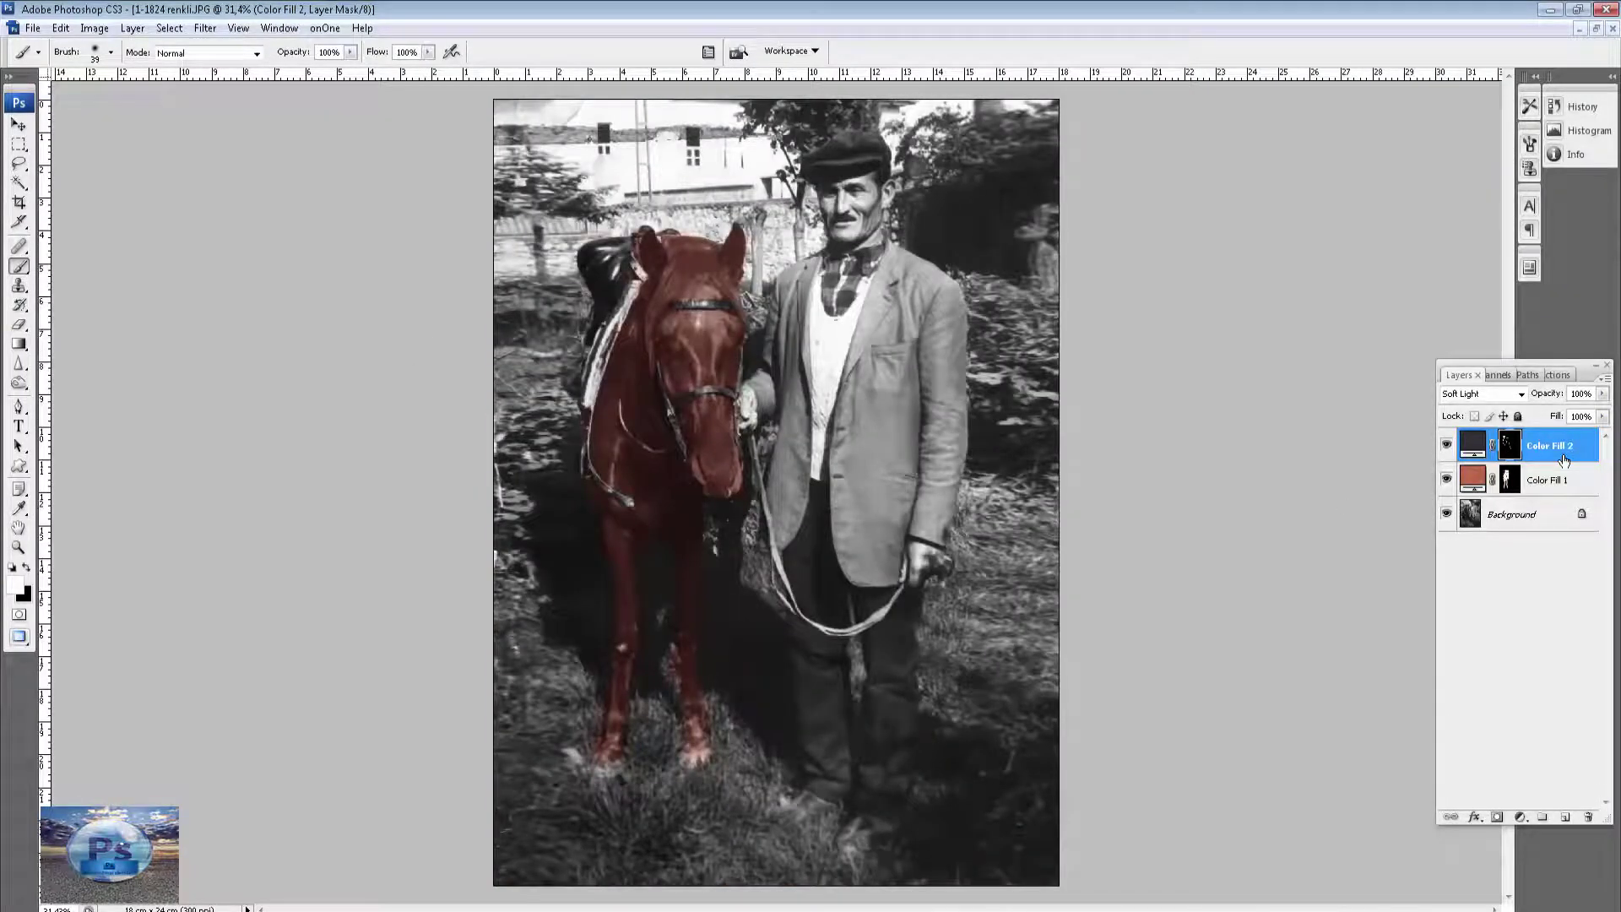
Zoom to 100% and paint Color Fill 2's dark blue tint over the man's cap.
{"action": "key", "text": "ctrl+plus"}
{"action": "key", "text": "ctrl+plus"}
{"action": "key", "text": "ctrl+plus"}
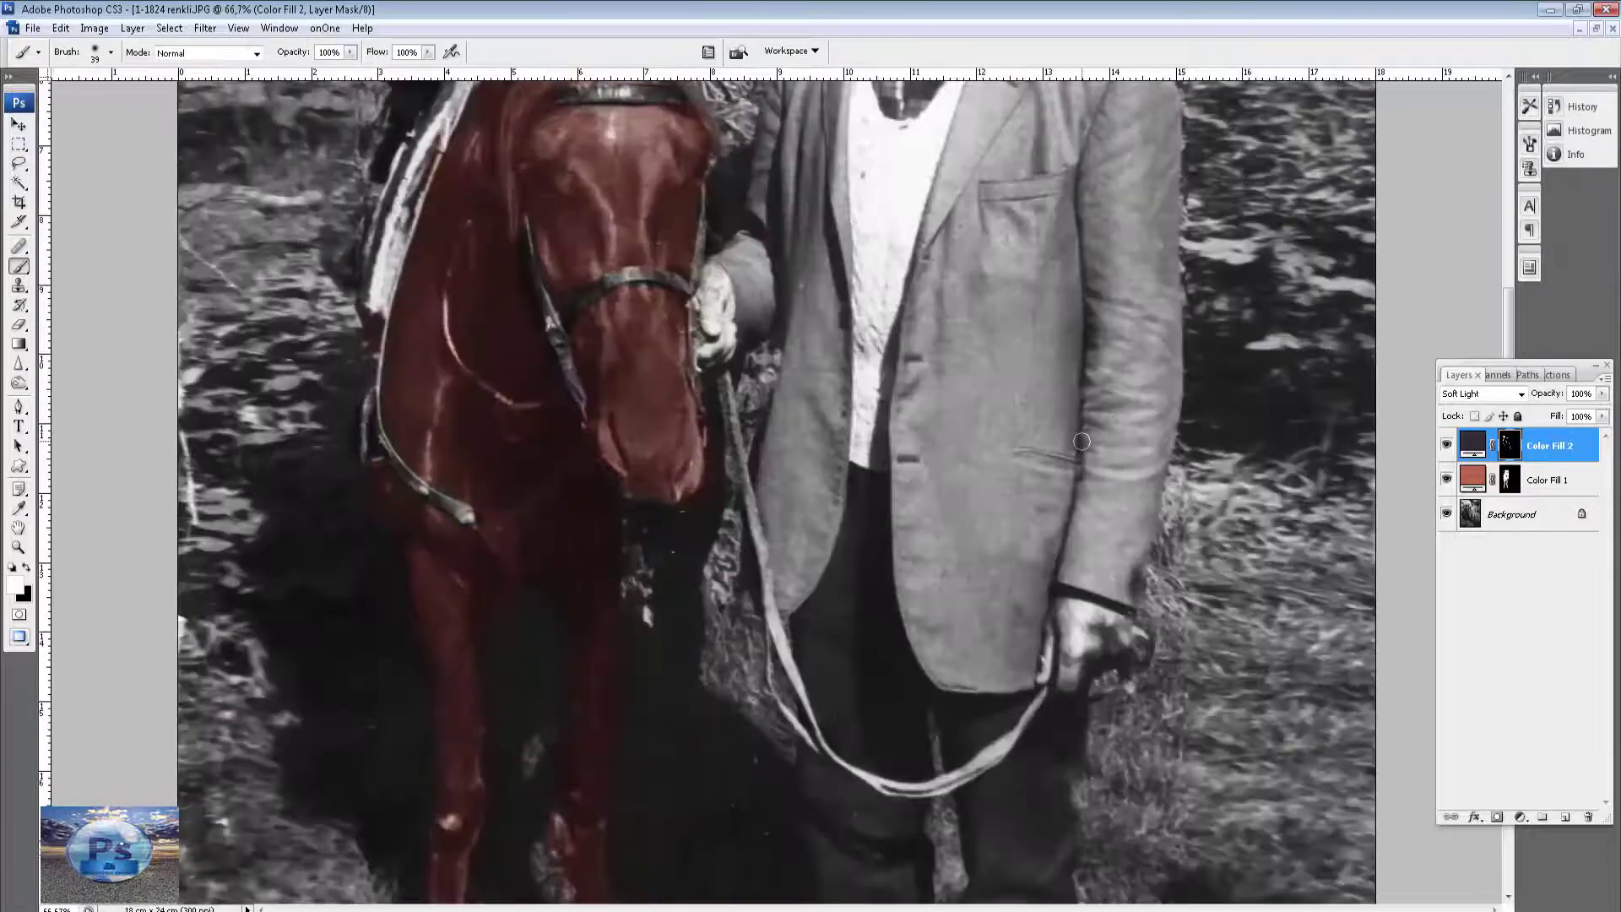
{"action": "left_click_drag", "start_coordinate": [736, 218], "coordinate": [911, 519]}
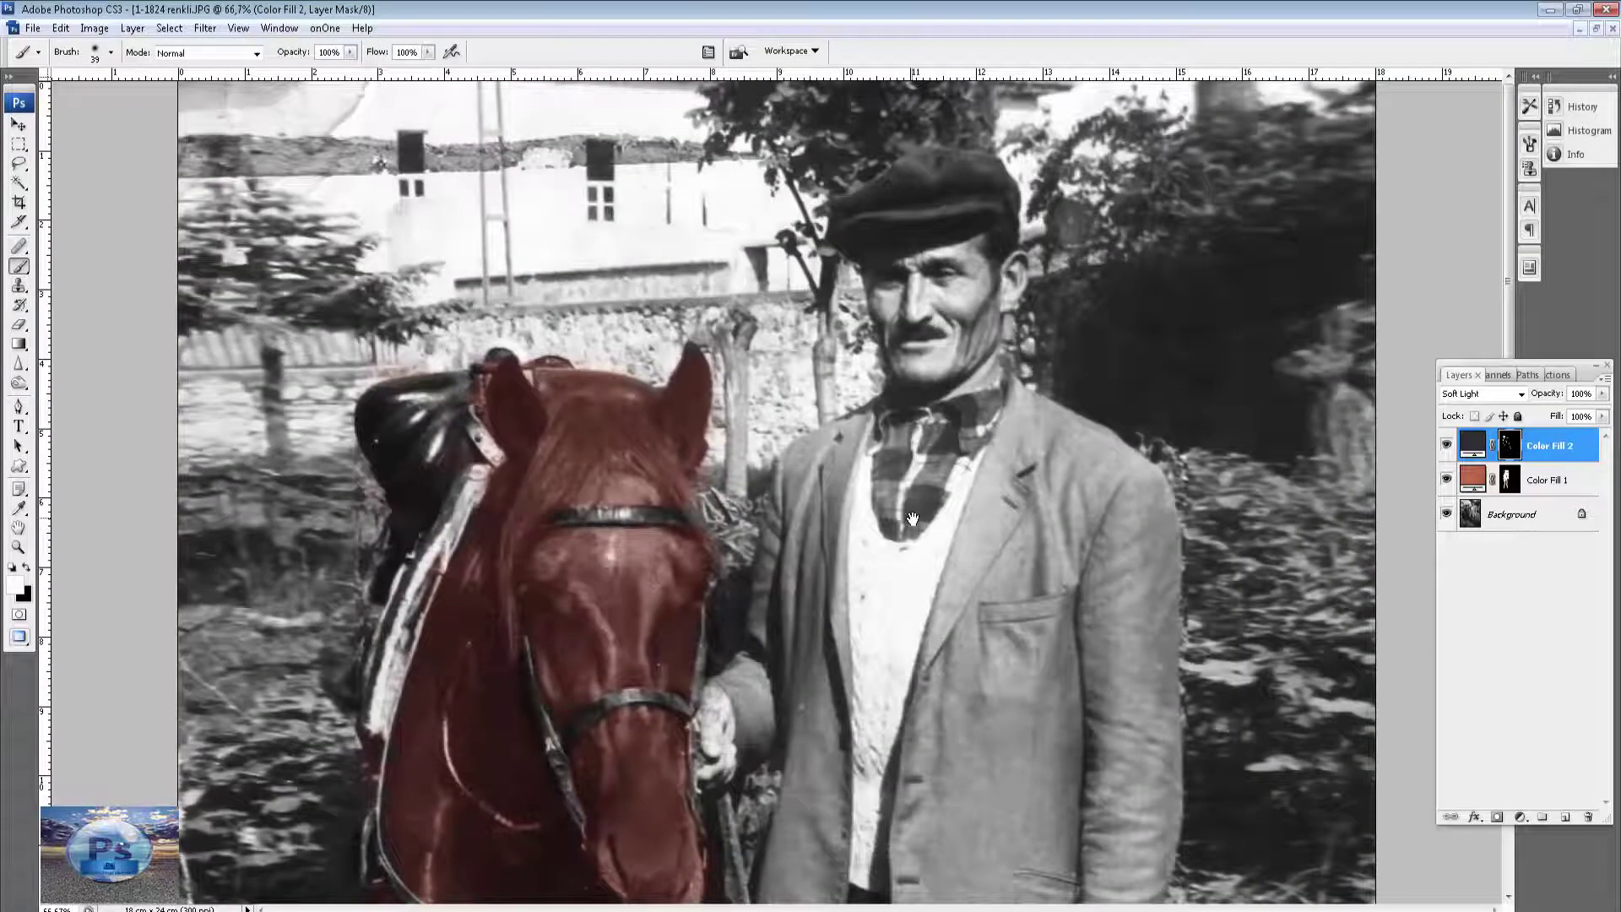
{"action": "key", "text": "ctrl+plus"}
{"action": "left_click_drag", "start_coordinate": [1016, 250], "coordinate": [884, 378]}
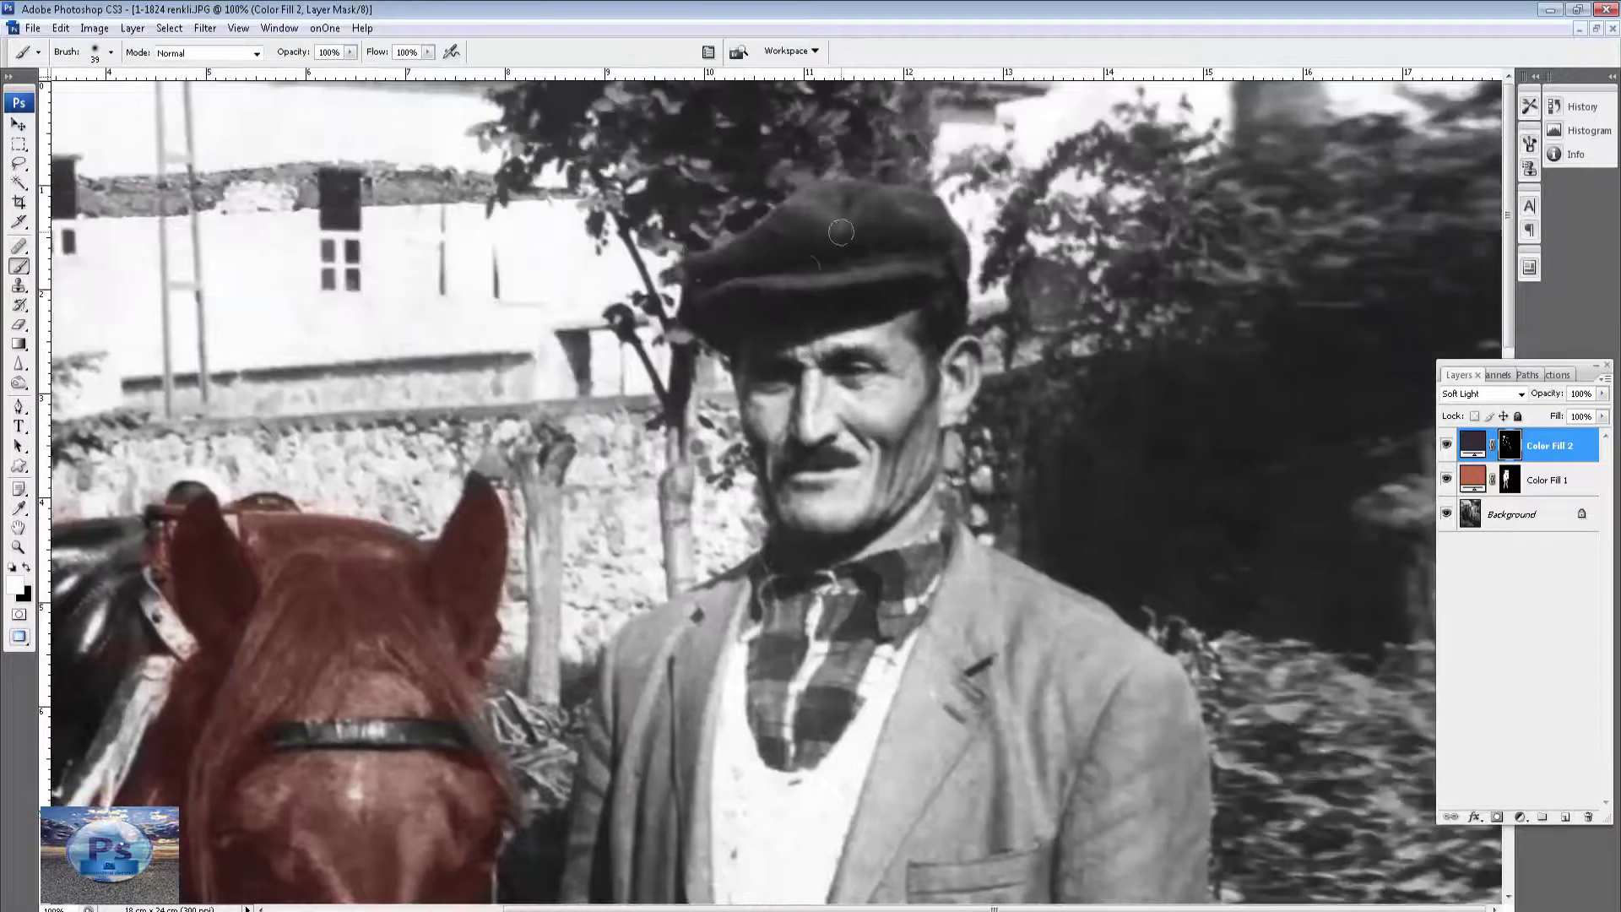
{"action": "mouse_move", "coordinate": [841, 231]}
{"action": "left_mouse_down"}
{"action": "mouse_move", "coordinate": [927, 206]}
{"action": "mouse_move", "coordinate": [732, 292]}
{"action": "mouse_move", "coordinate": [764, 253]}
{"action": "mouse_move", "coordinate": [747, 240]}
{"action": "mouse_move", "coordinate": [811, 198]}
{"action": "mouse_move", "coordinate": [691, 314]}
{"action": "left_mouse_up"}
{"action": "mouse_move", "coordinate": [948, 277]}
{"action": "left_mouse_down"}
{"action": "mouse_move", "coordinate": [943, 319]}
{"action": "mouse_move", "coordinate": [932, 298]}
{"action": "left_mouse_up"}
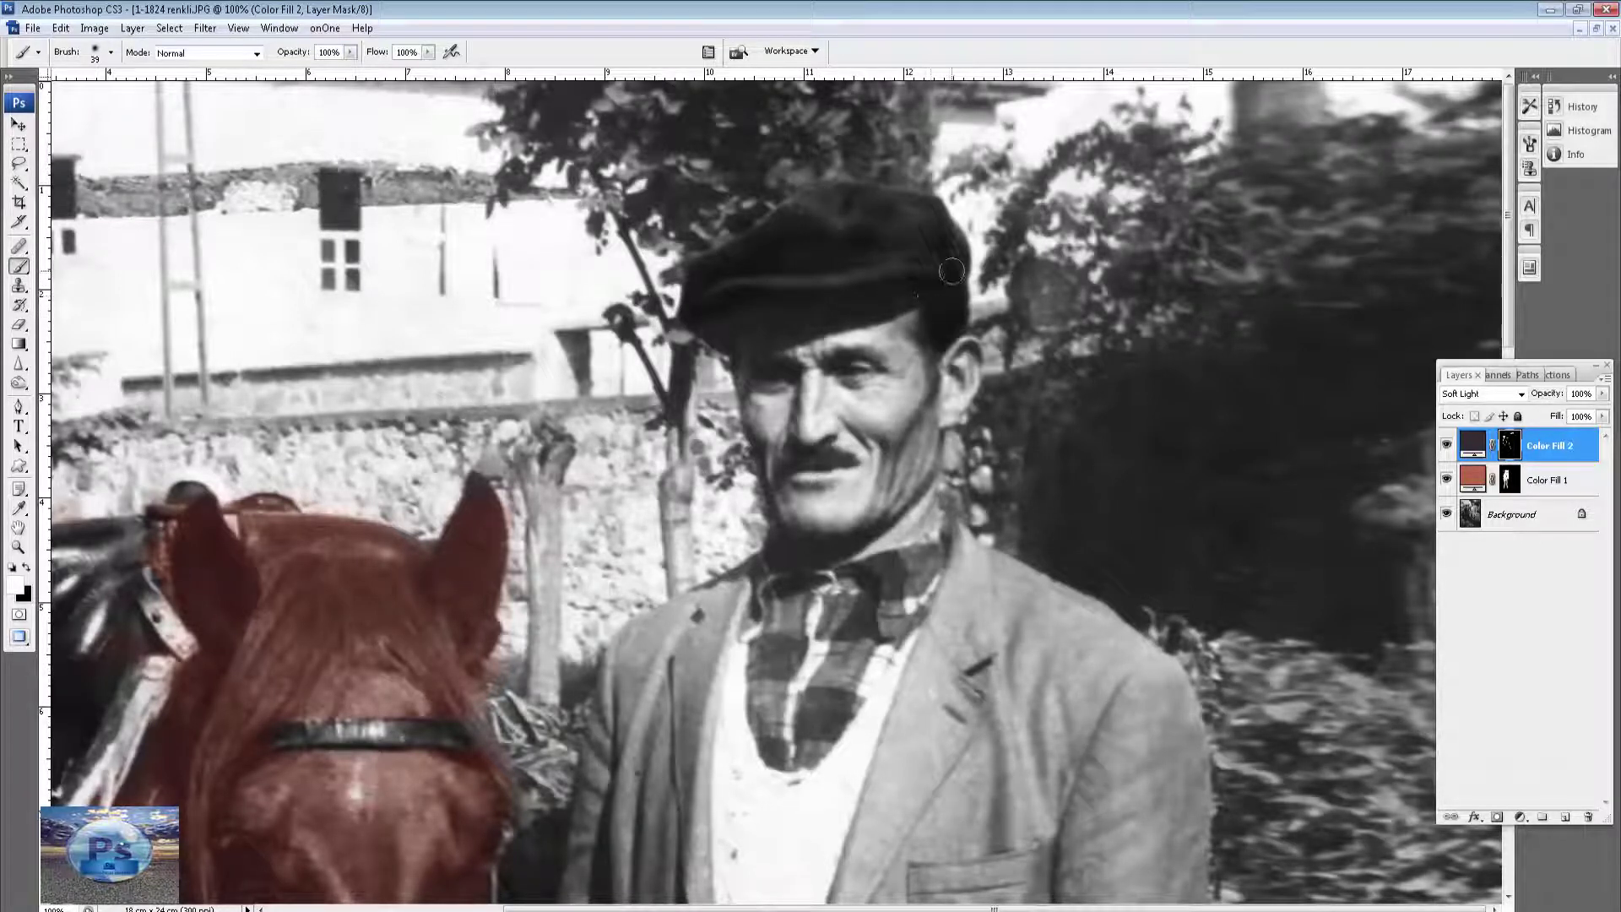
{"action": "left_click_drag", "start_coordinate": [833, 243], "coordinate": [811, 210]}
{"action": "left_click_drag", "start_coordinate": [938, 214], "coordinate": [745, 246]}
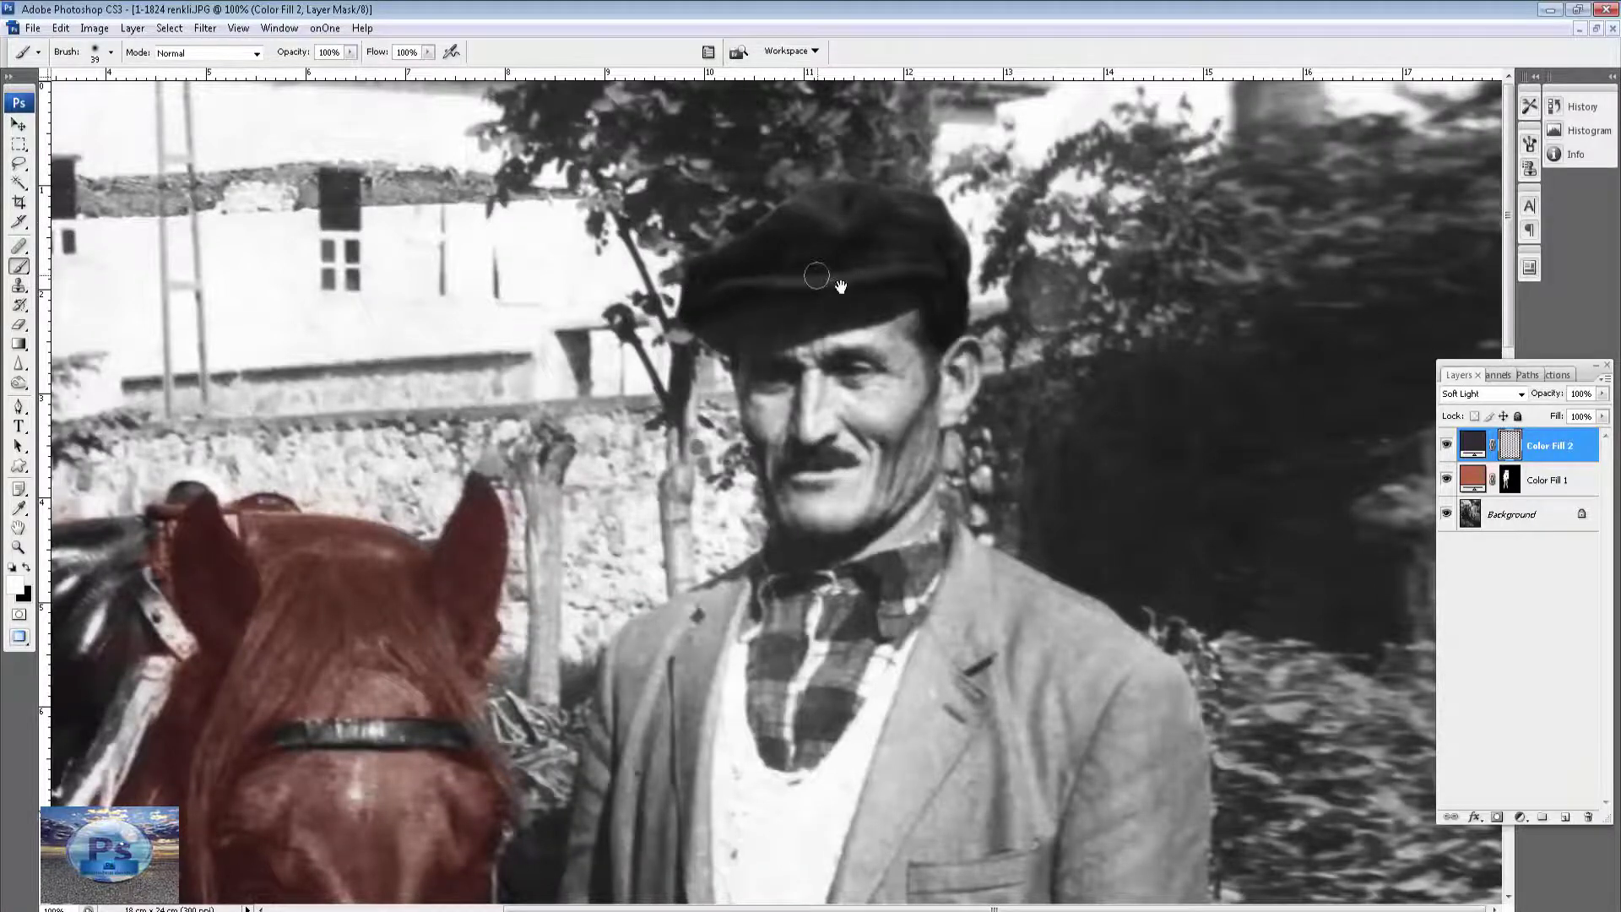
Set the brush to 89 px and paint the upper trousers below the jacket.
{"action": "scroll", "coordinate": [828, 346], "scroll_direction": "down", "scroll_amount": 4}
{"action": "scroll", "coordinate": [887, 379], "scroll_direction": "down", "scroll_amount": 4}
{"action": "scroll", "coordinate": [930, 399], "scroll_direction": "down", "scroll_amount": 3}
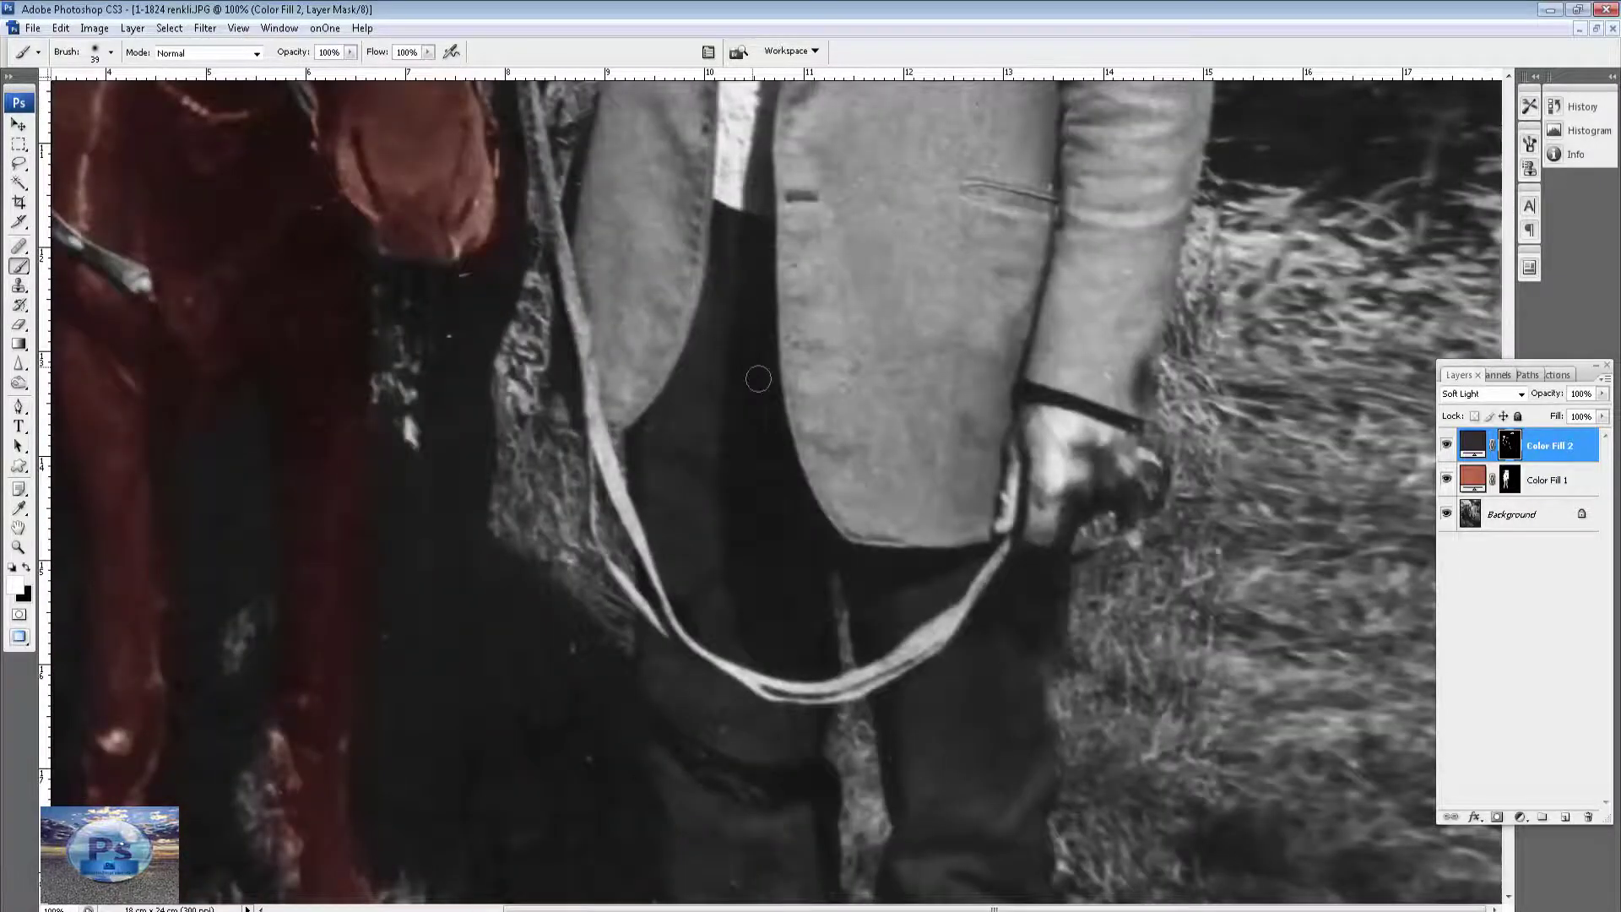
{"action": "right_click", "coordinate": [758, 379]}
{"action": "type", "text": "89"}
{"action": "key", "text": "Return"}
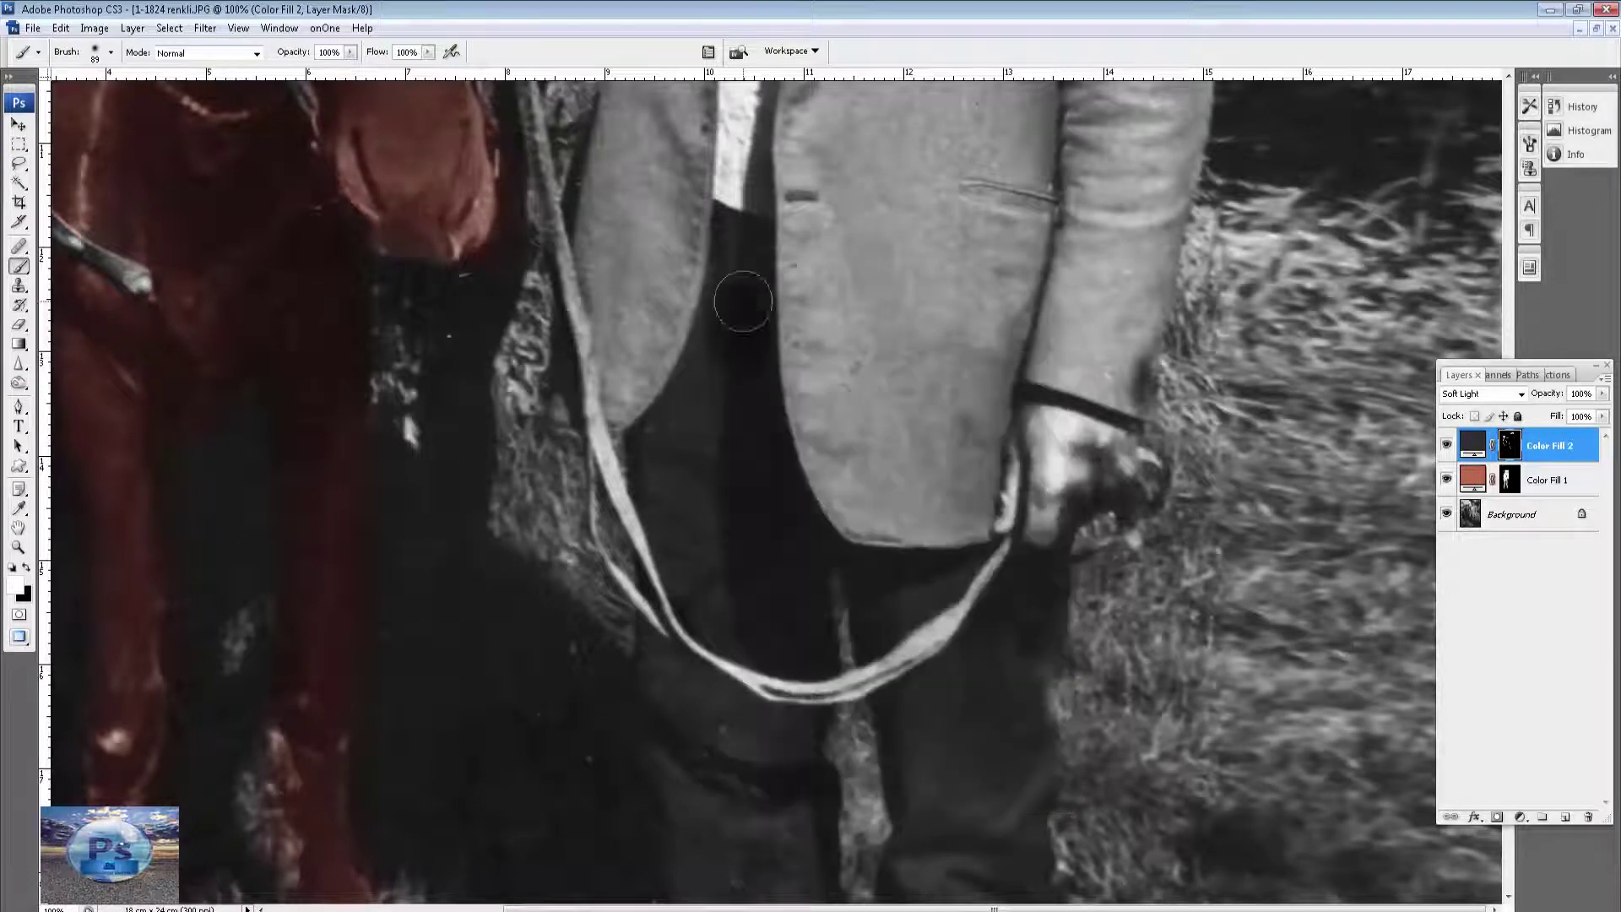
{"action": "left_click_drag", "start_coordinate": [744, 302], "coordinate": [706, 389]}
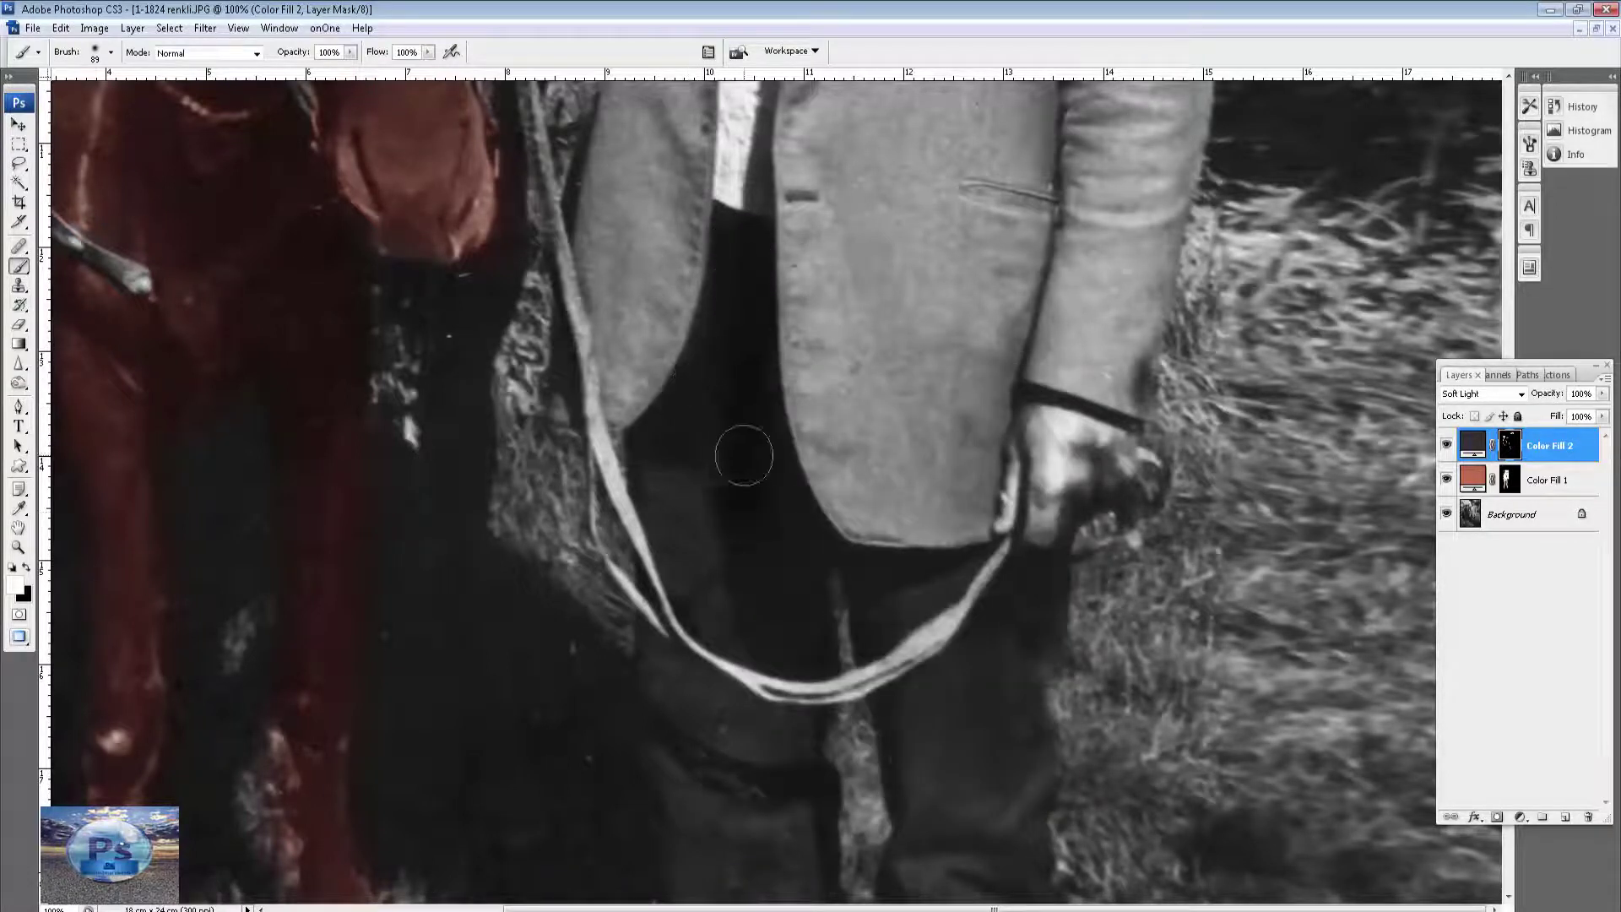
{"action": "mouse_move", "coordinate": [744, 456]}
{"action": "left_mouse_down"}
{"action": "mouse_move", "coordinate": [677, 496]}
{"action": "mouse_move", "coordinate": [709, 608]}
{"action": "mouse_move", "coordinate": [779, 642]}
{"action": "left_mouse_up"}
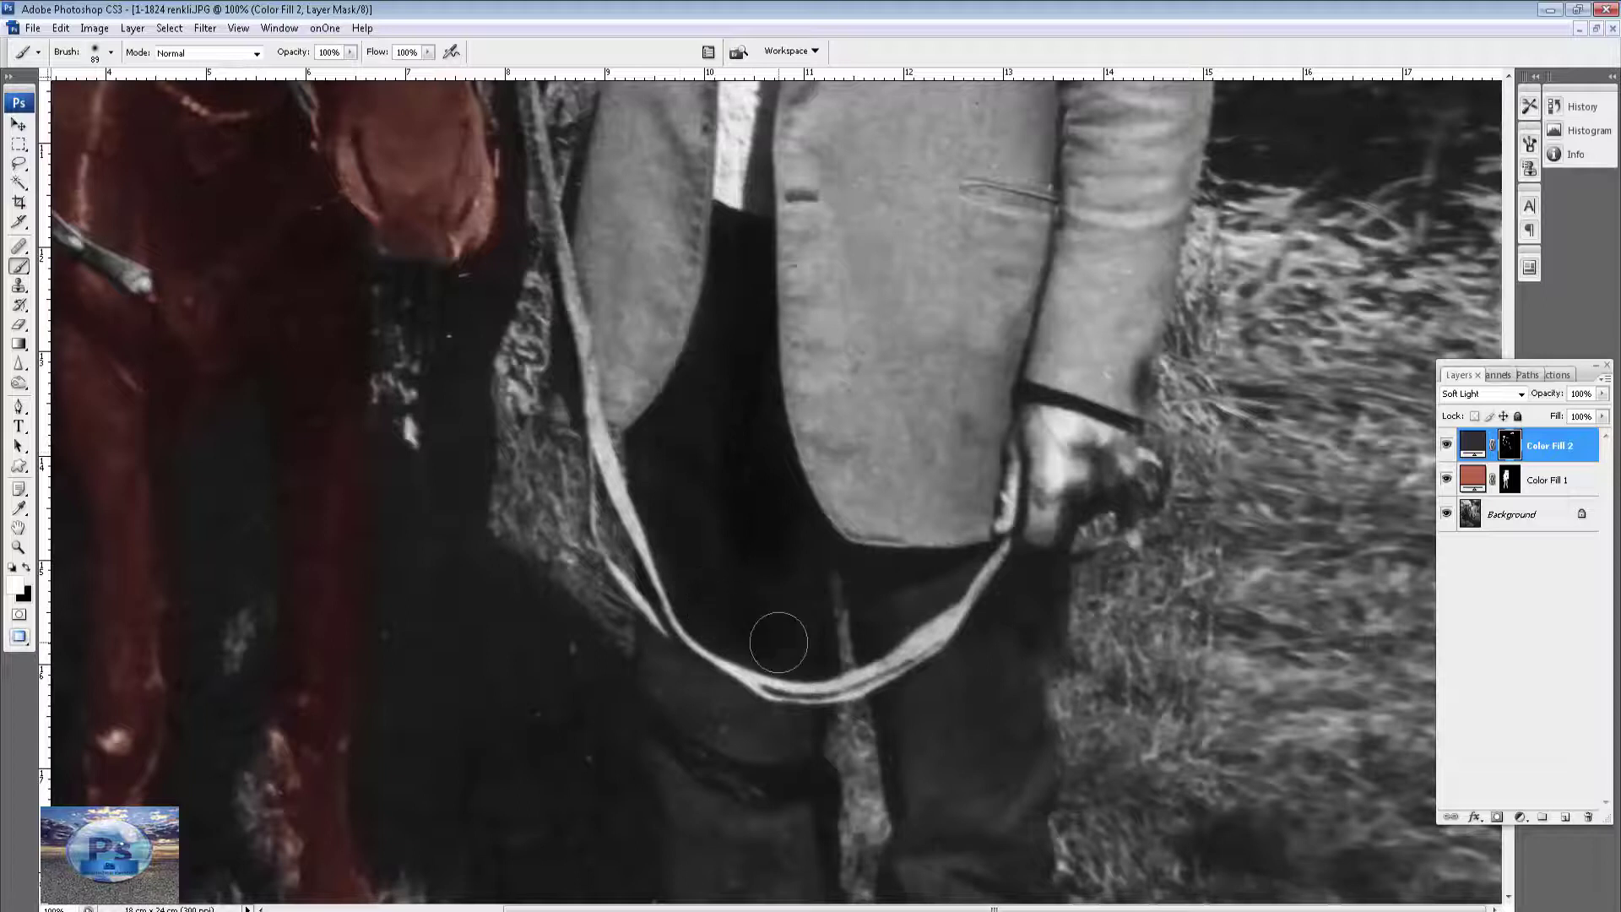
Tint the lower trousers, the area around the strap, and the right trouser leg.
{"action": "scroll", "coordinate": [688, 625], "scroll_direction": "down", "scroll_amount": 5}
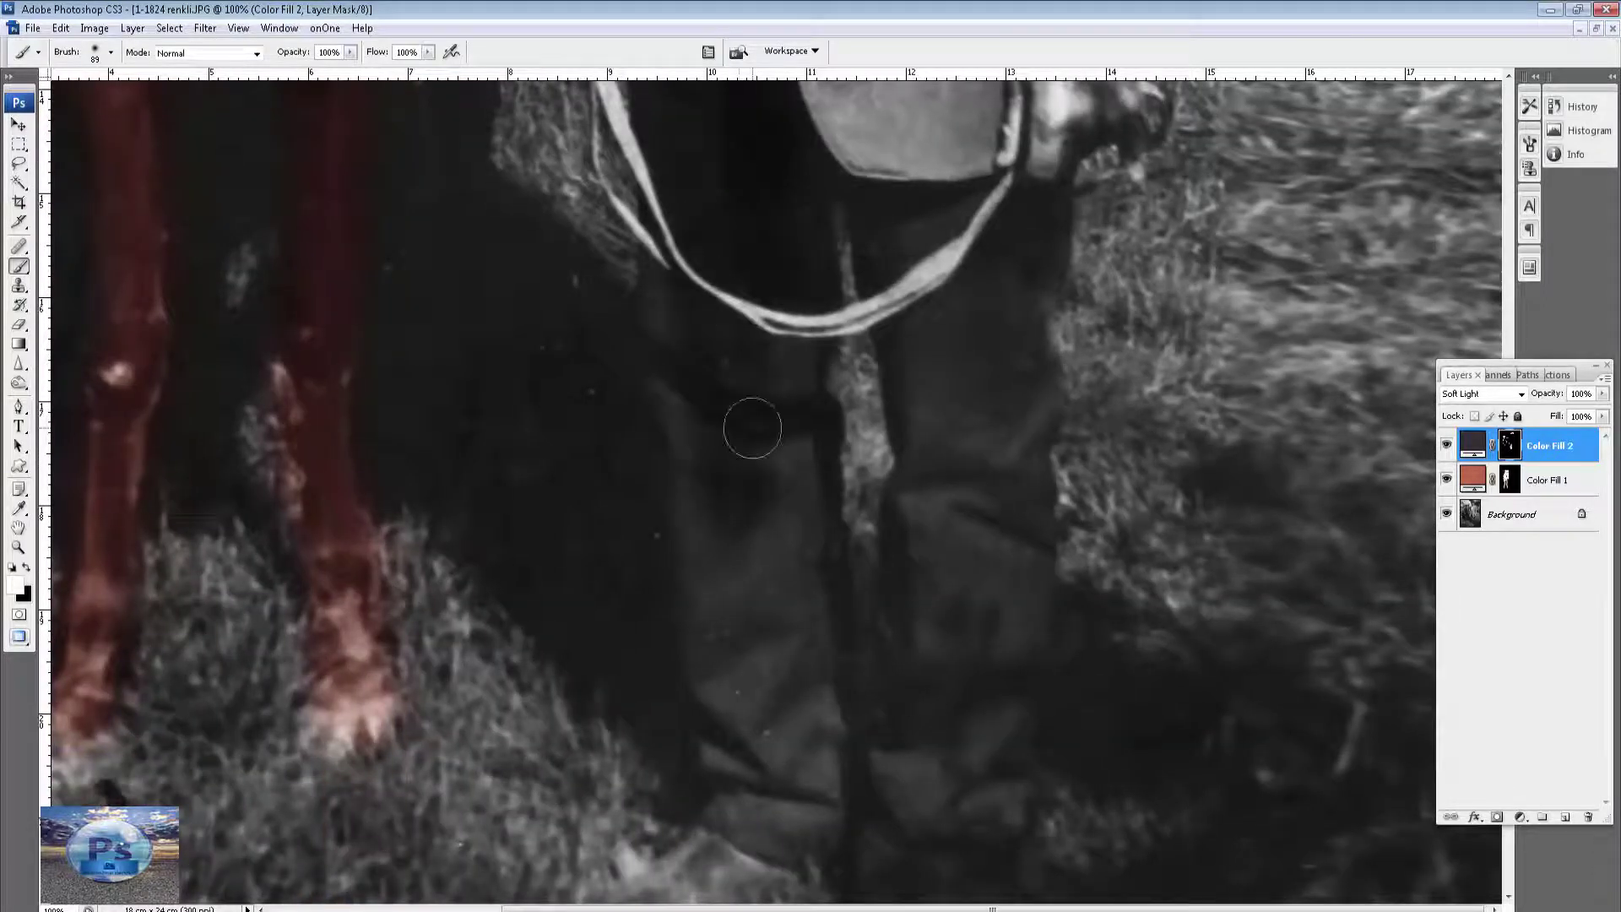
{"action": "mouse_move", "coordinate": [752, 428]}
{"action": "left_mouse_down"}
{"action": "mouse_move", "coordinate": [789, 568]}
{"action": "mouse_move", "coordinate": [796, 419]}
{"action": "mouse_move", "coordinate": [765, 743]}
{"action": "mouse_move", "coordinate": [699, 563]}
{"action": "mouse_move", "coordinate": [655, 134]}
{"action": "mouse_move", "coordinate": [793, 789]}
{"action": "left_mouse_up"}
{"action": "scroll", "coordinate": [792, 789], "scroll_direction": "down", "scroll_amount": 3}
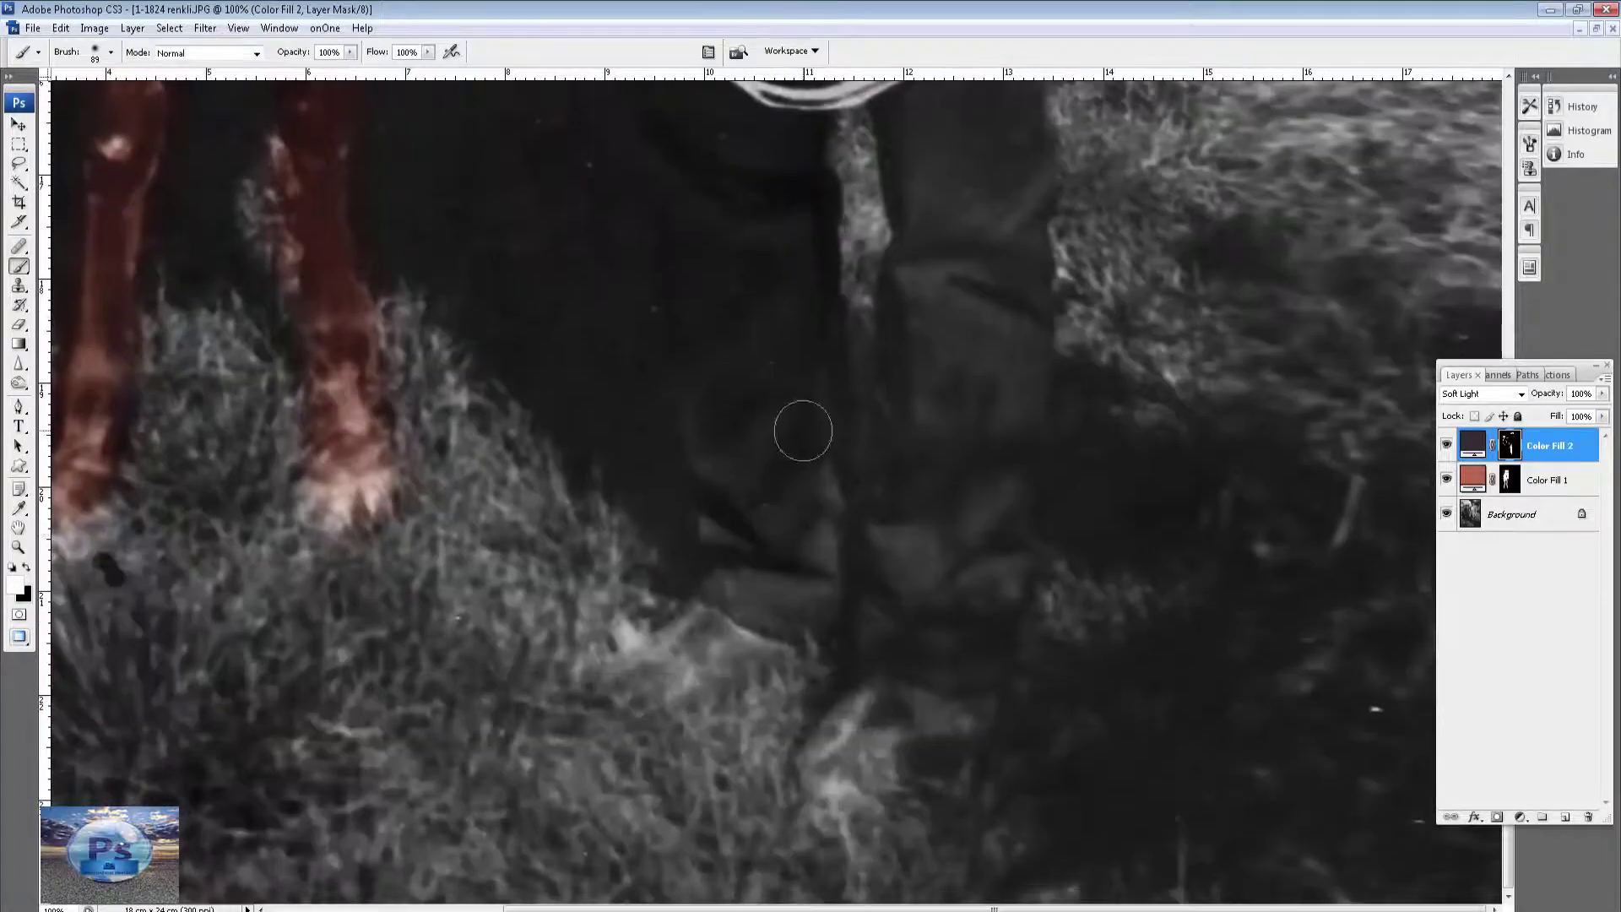
{"action": "mouse_move", "coordinate": [803, 431]}
{"action": "left_mouse_down"}
{"action": "mouse_move", "coordinate": [718, 616]}
{"action": "mouse_move", "coordinate": [658, 650]}
{"action": "mouse_move", "coordinate": [743, 650]}
{"action": "mouse_move", "coordinate": [818, 729]}
{"action": "mouse_move", "coordinate": [878, 743]}
{"action": "mouse_move", "coordinate": [915, 470]}
{"action": "mouse_move", "coordinate": [970, 524]}
{"action": "mouse_move", "coordinate": [987, 414]}
{"action": "left_mouse_up"}
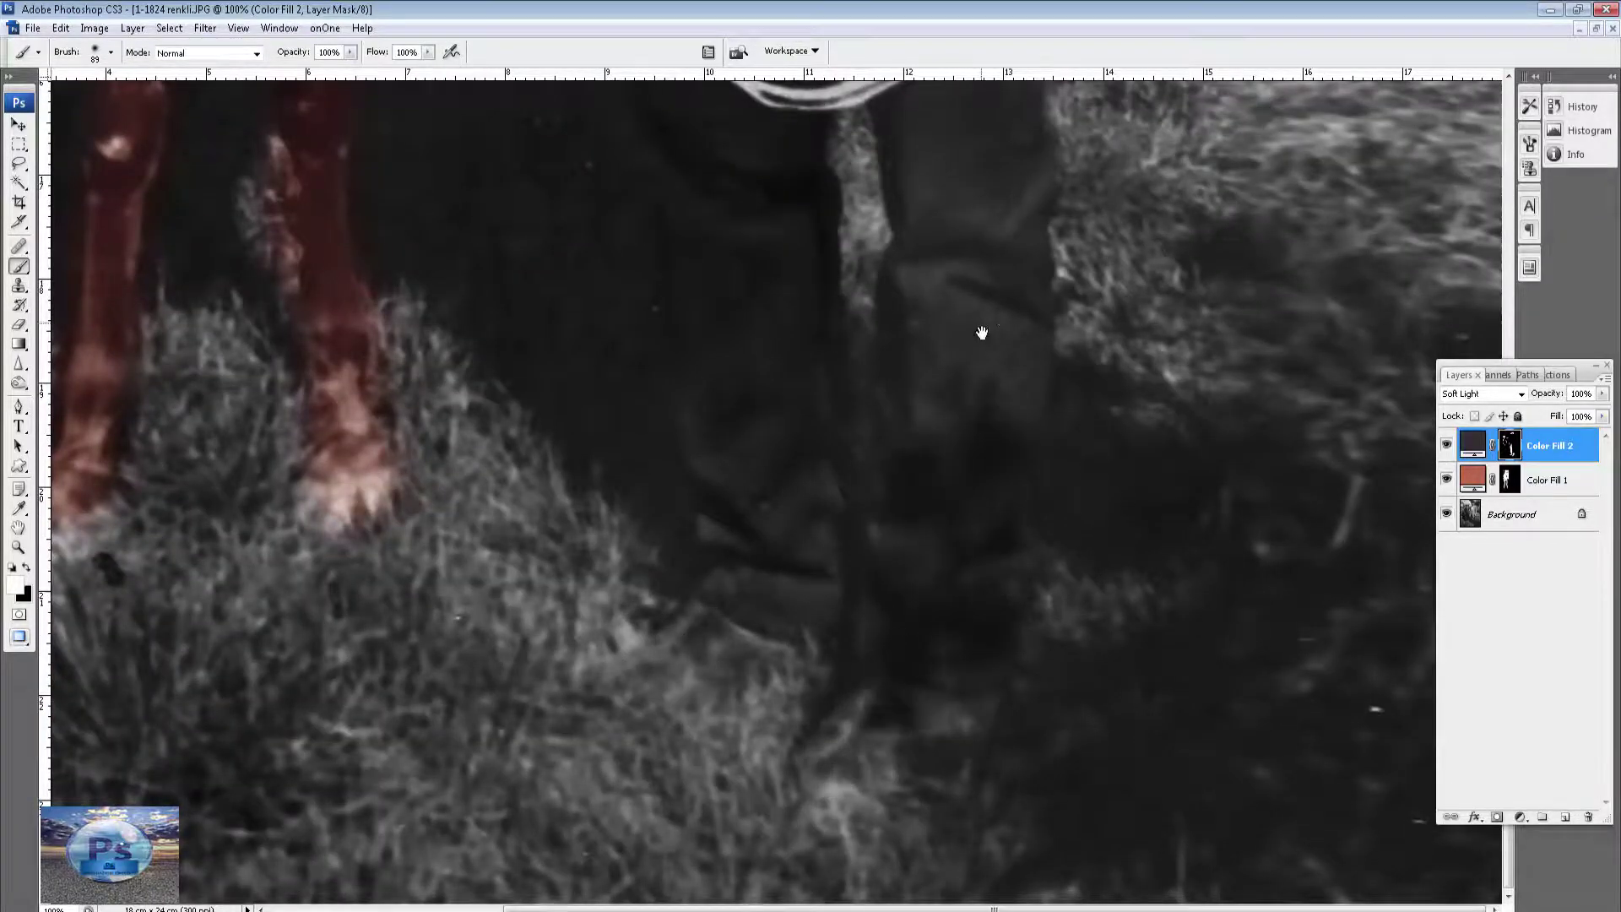
{"action": "left_click_drag", "start_coordinate": [982, 332], "coordinate": [979, 486]}
{"action": "mouse_move", "coordinate": [951, 644]}
{"action": "left_mouse_down"}
{"action": "mouse_move", "coordinate": [977, 442]}
{"action": "mouse_move", "coordinate": [1010, 470]}
{"action": "left_mouse_up"}
{"action": "left_click_drag", "start_coordinate": [977, 560], "coordinate": [987, 688]}
{"action": "mouse_move", "coordinate": [969, 333]}
{"action": "left_mouse_down"}
{"action": "mouse_move", "coordinate": [920, 321]}
{"action": "mouse_move", "coordinate": [888, 282]}
{"action": "left_mouse_up"}
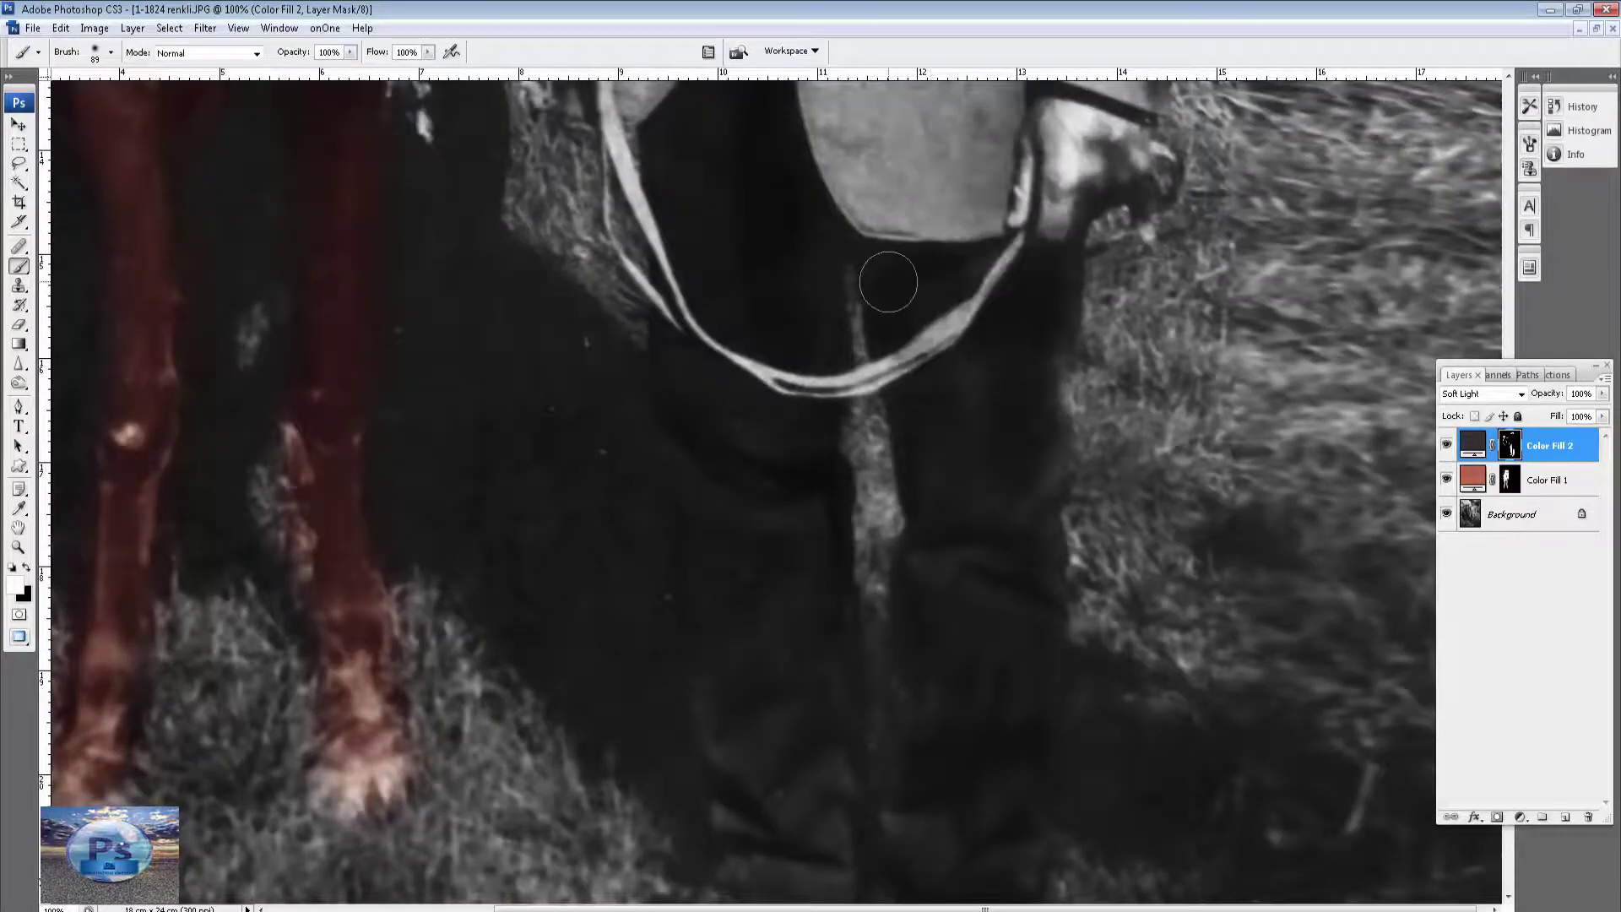
{"action": "left_click_drag", "start_coordinate": [1039, 442], "coordinate": [1027, 483]}
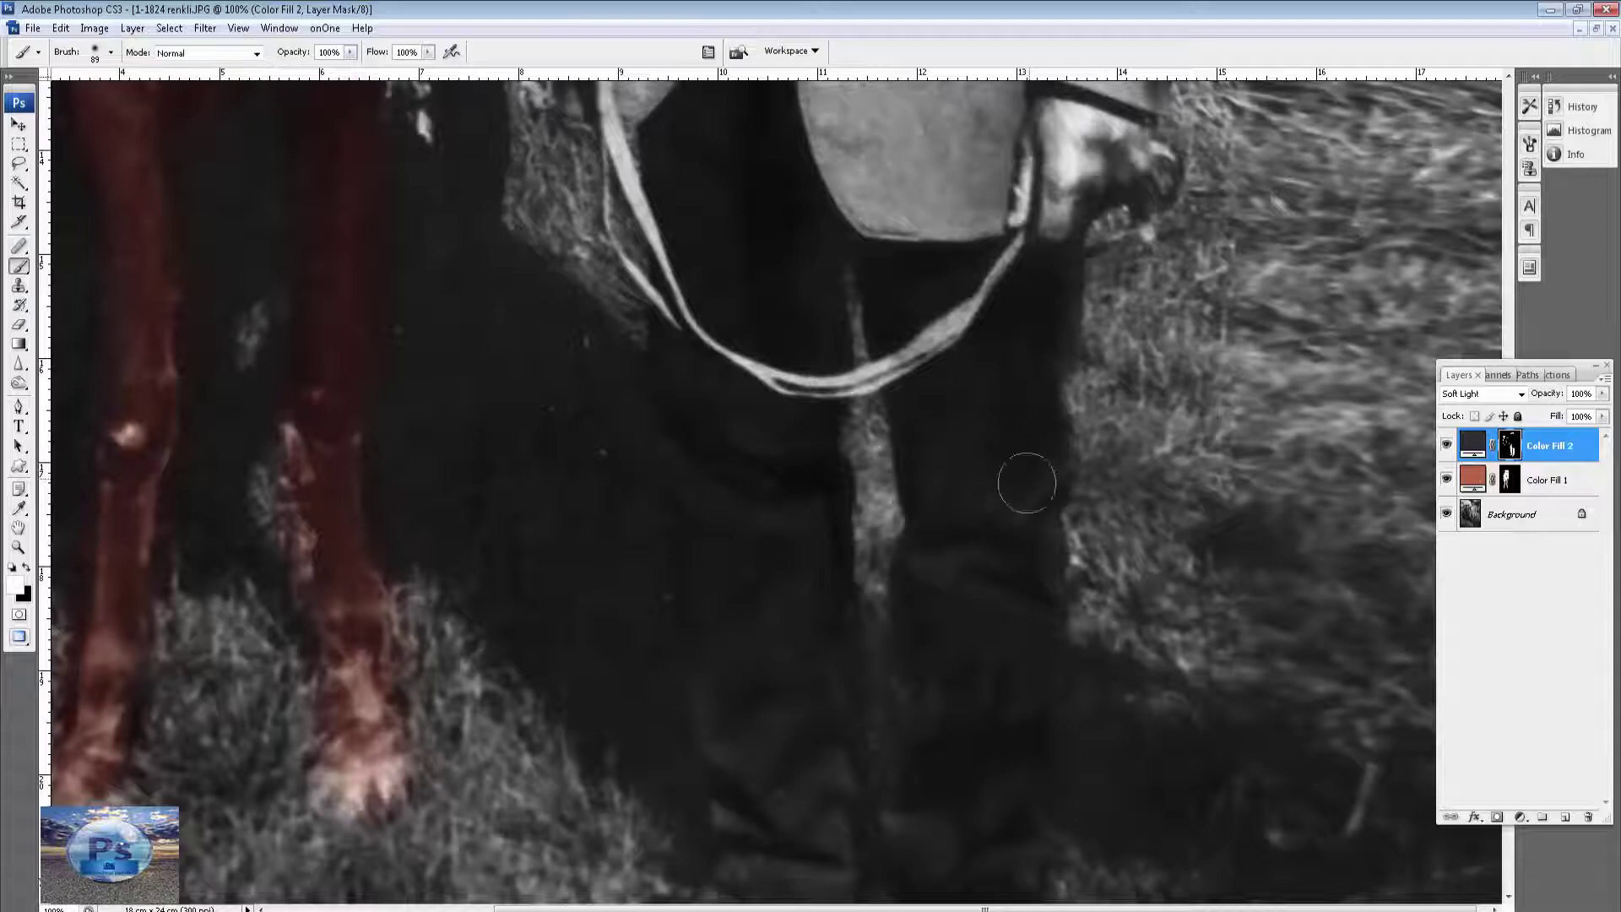
{"action": "left_click_drag", "start_coordinate": [769, 760], "coordinate": [778, 464]}
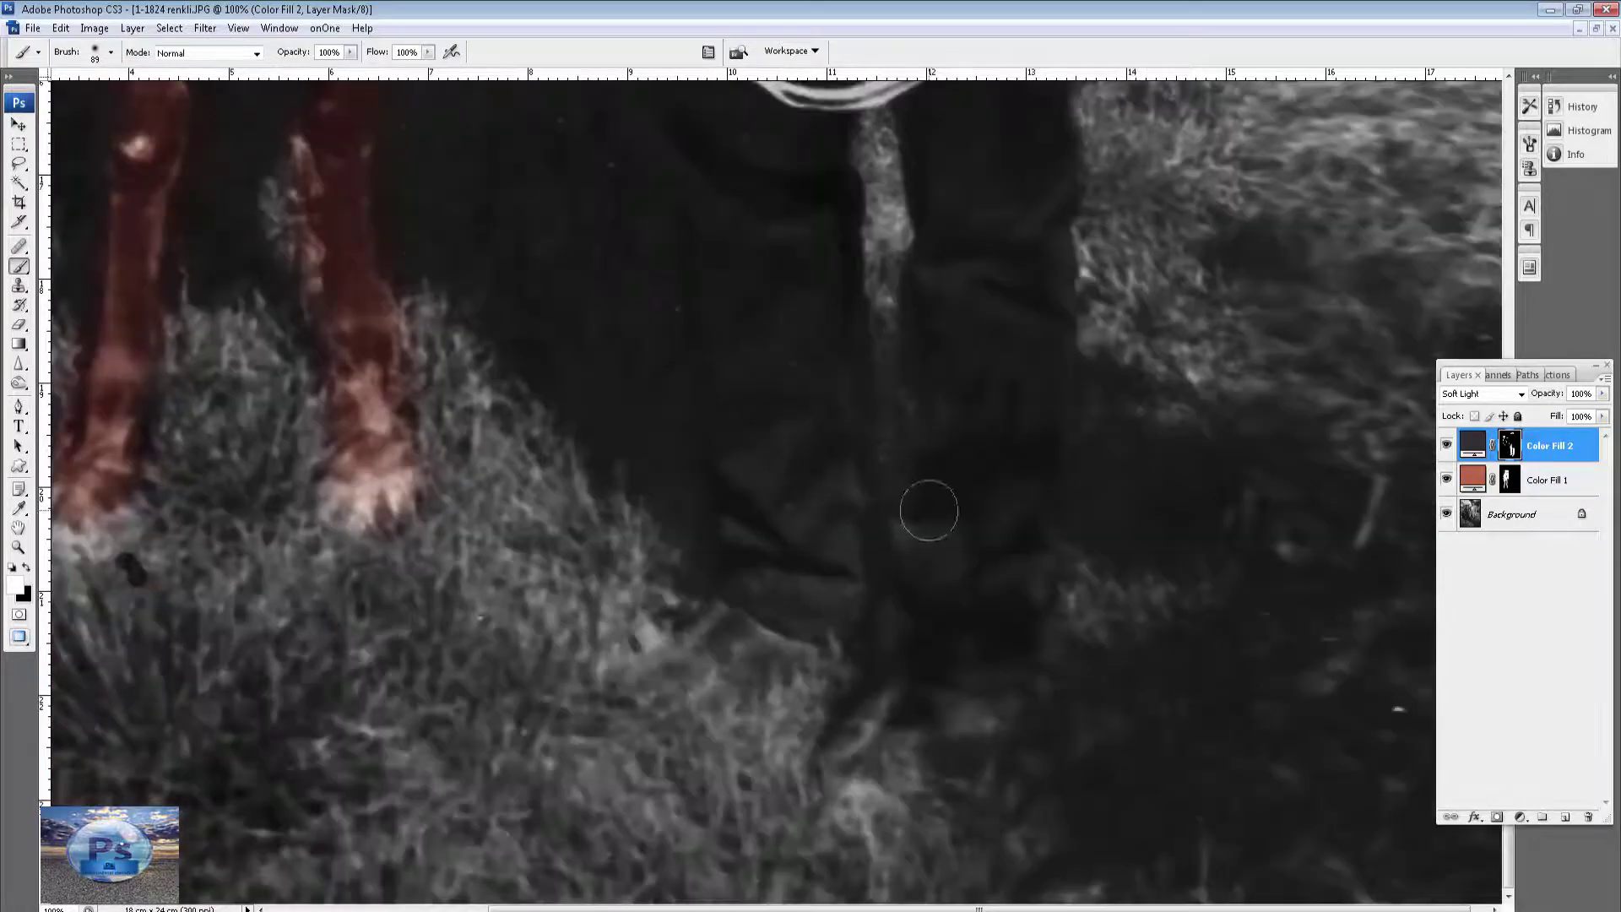
{"action": "left_click_drag", "start_coordinate": [955, 274], "coordinate": [1039, 662]}
{"action": "left_click_drag", "start_coordinate": [844, 380], "coordinate": [851, 578]}
{"action": "mouse_move", "coordinate": [855, 496]}
{"action": "left_mouse_down"}
{"action": "mouse_move", "coordinate": [879, 853]}
{"action": "mouse_move", "coordinate": [851, 703]}
{"action": "left_mouse_up"}
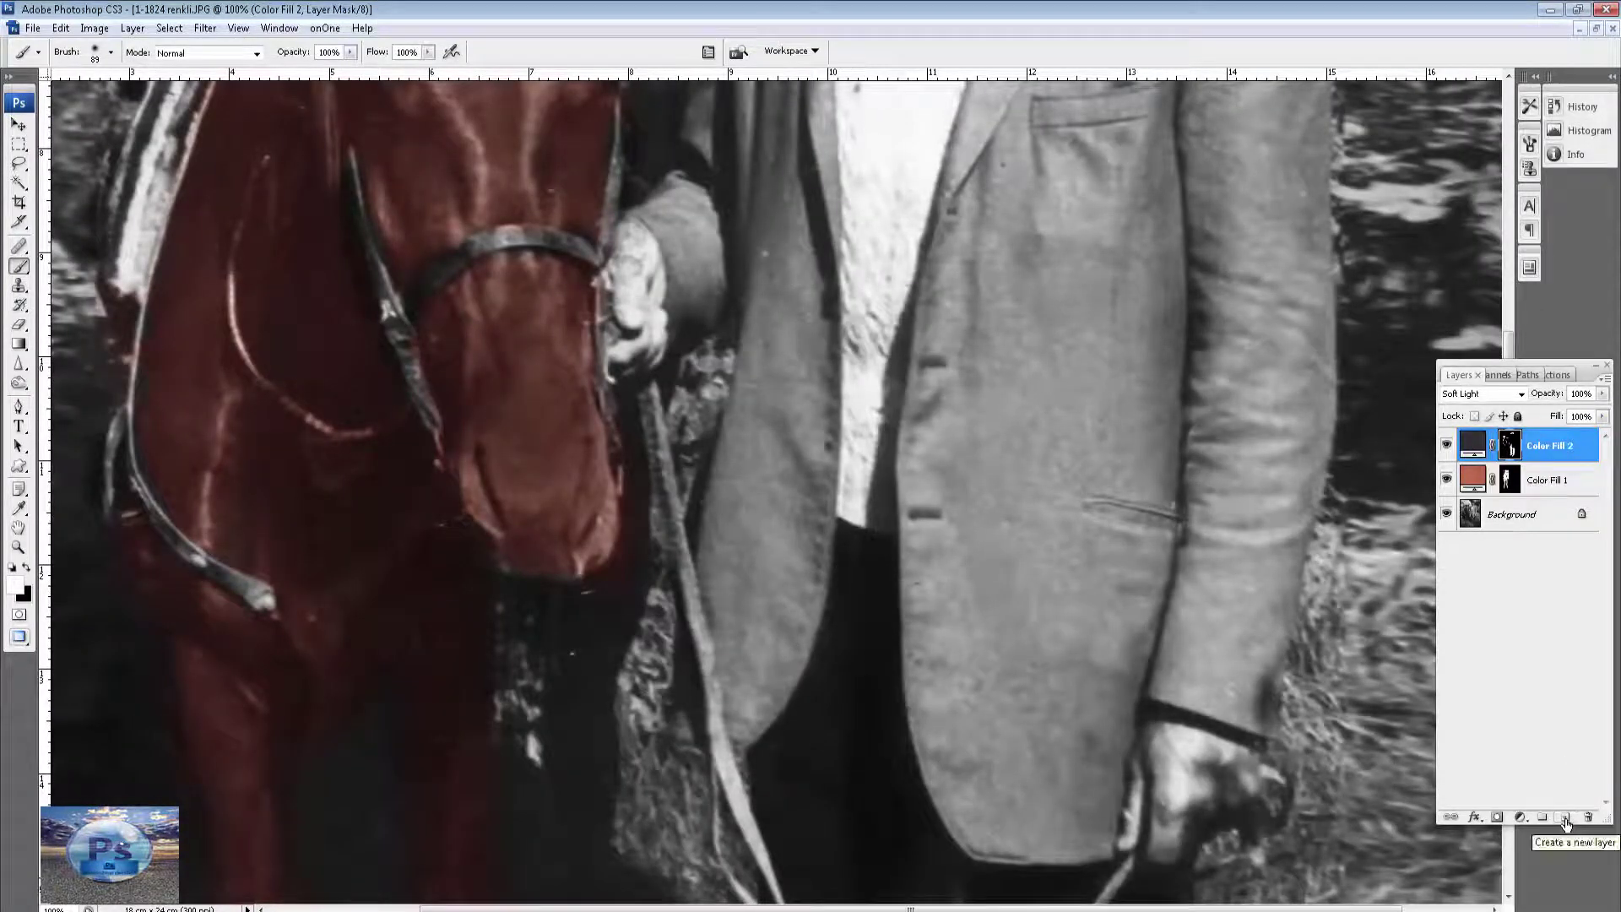
Add a solid colour fill with the jacket's grey sampled from the reference photo.
{"action": "key", "text": "ctrl+0"}
{"action": "key", "text": "ctrl+minus"}
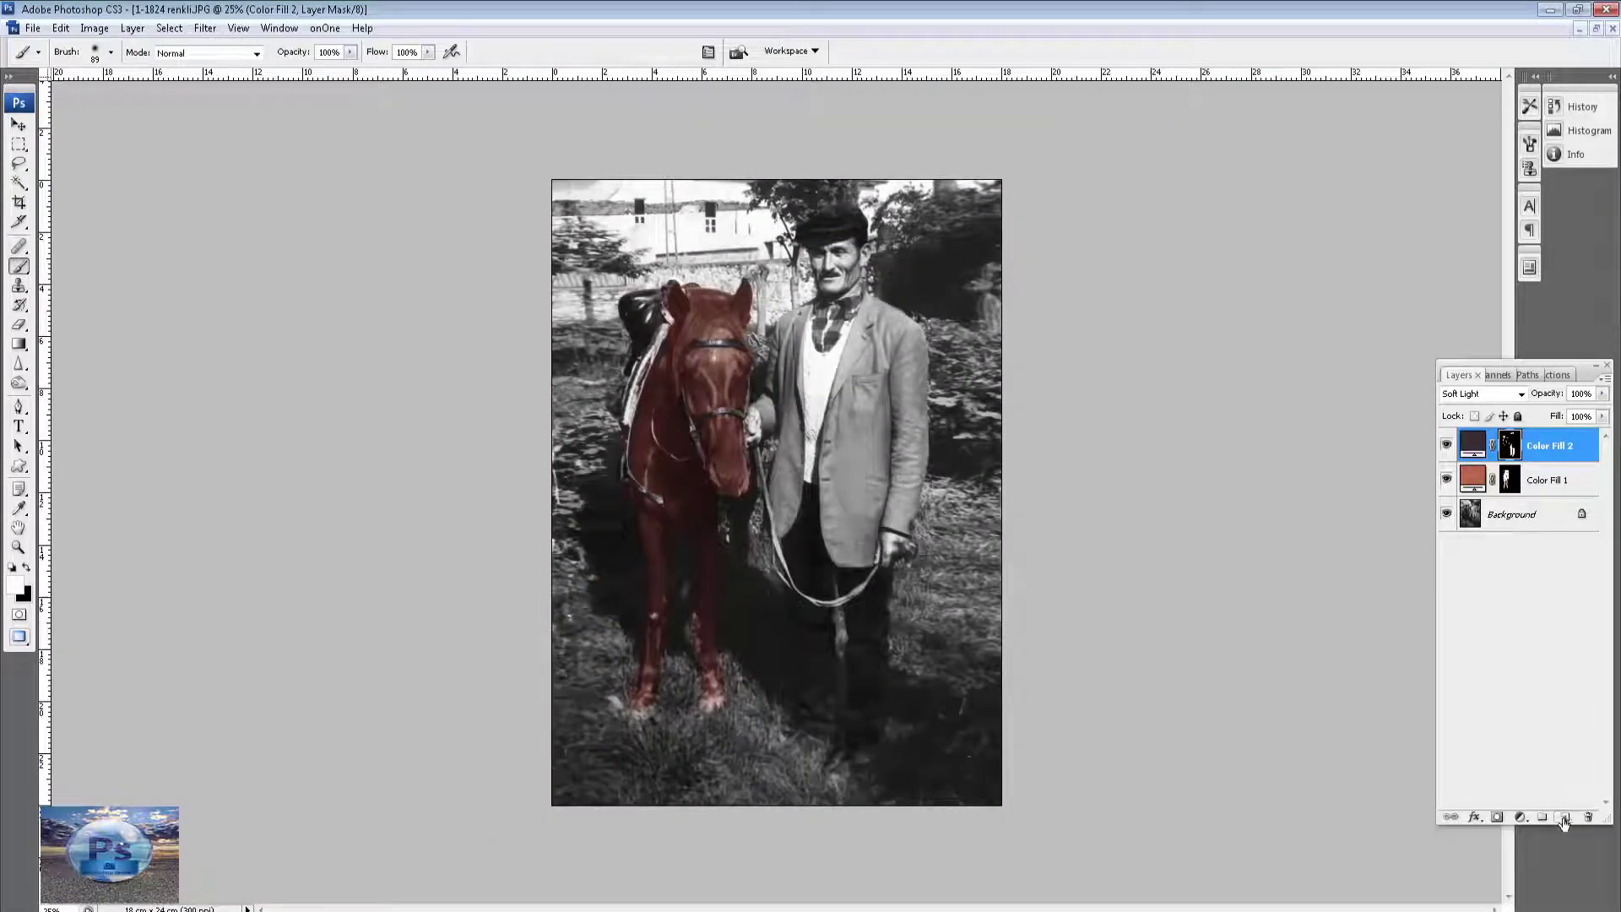
{"action": "key", "text": "f"}
{"action": "key", "text": "f"}
{"action": "key", "text": "f"}
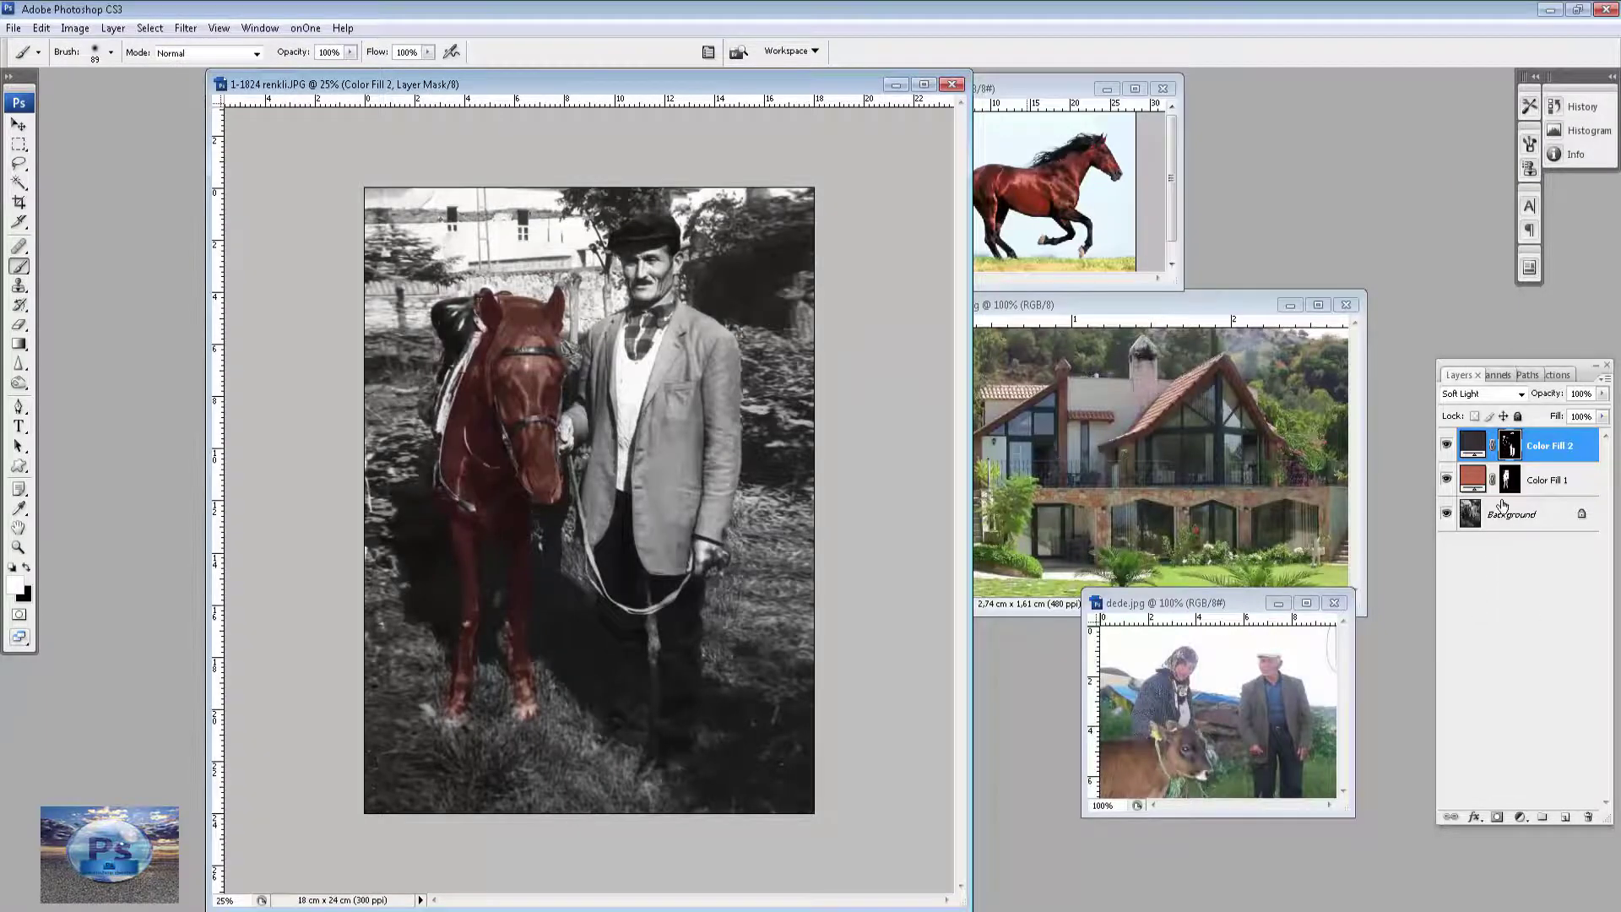
{"action": "left_click", "coordinate": [1519, 818]}
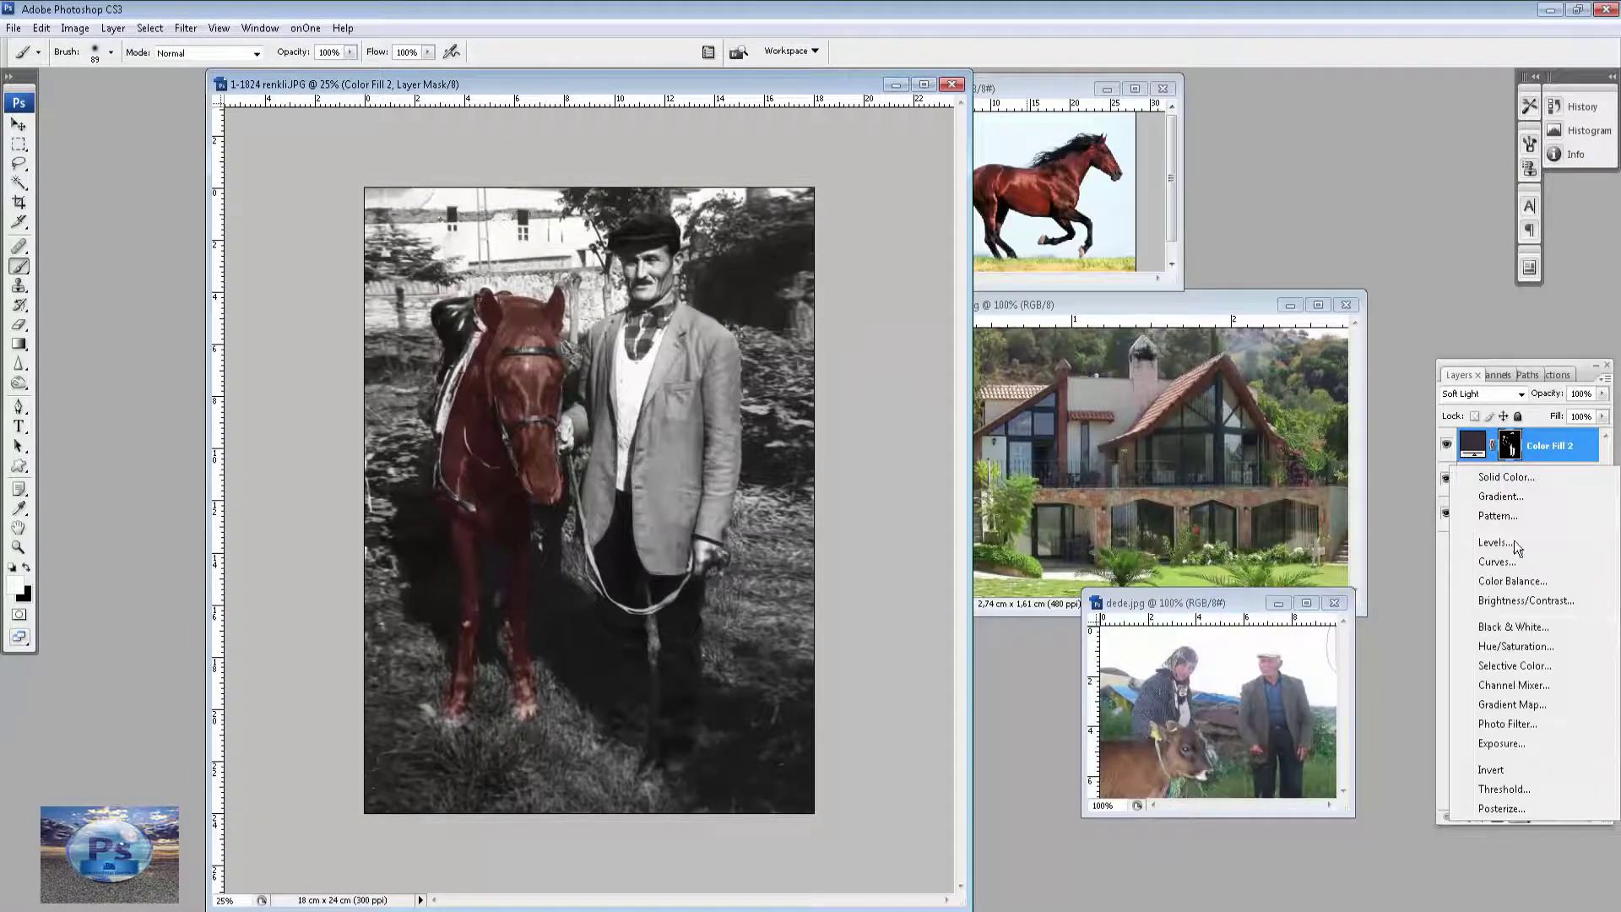
{"action": "left_click", "coordinate": [1507, 478]}
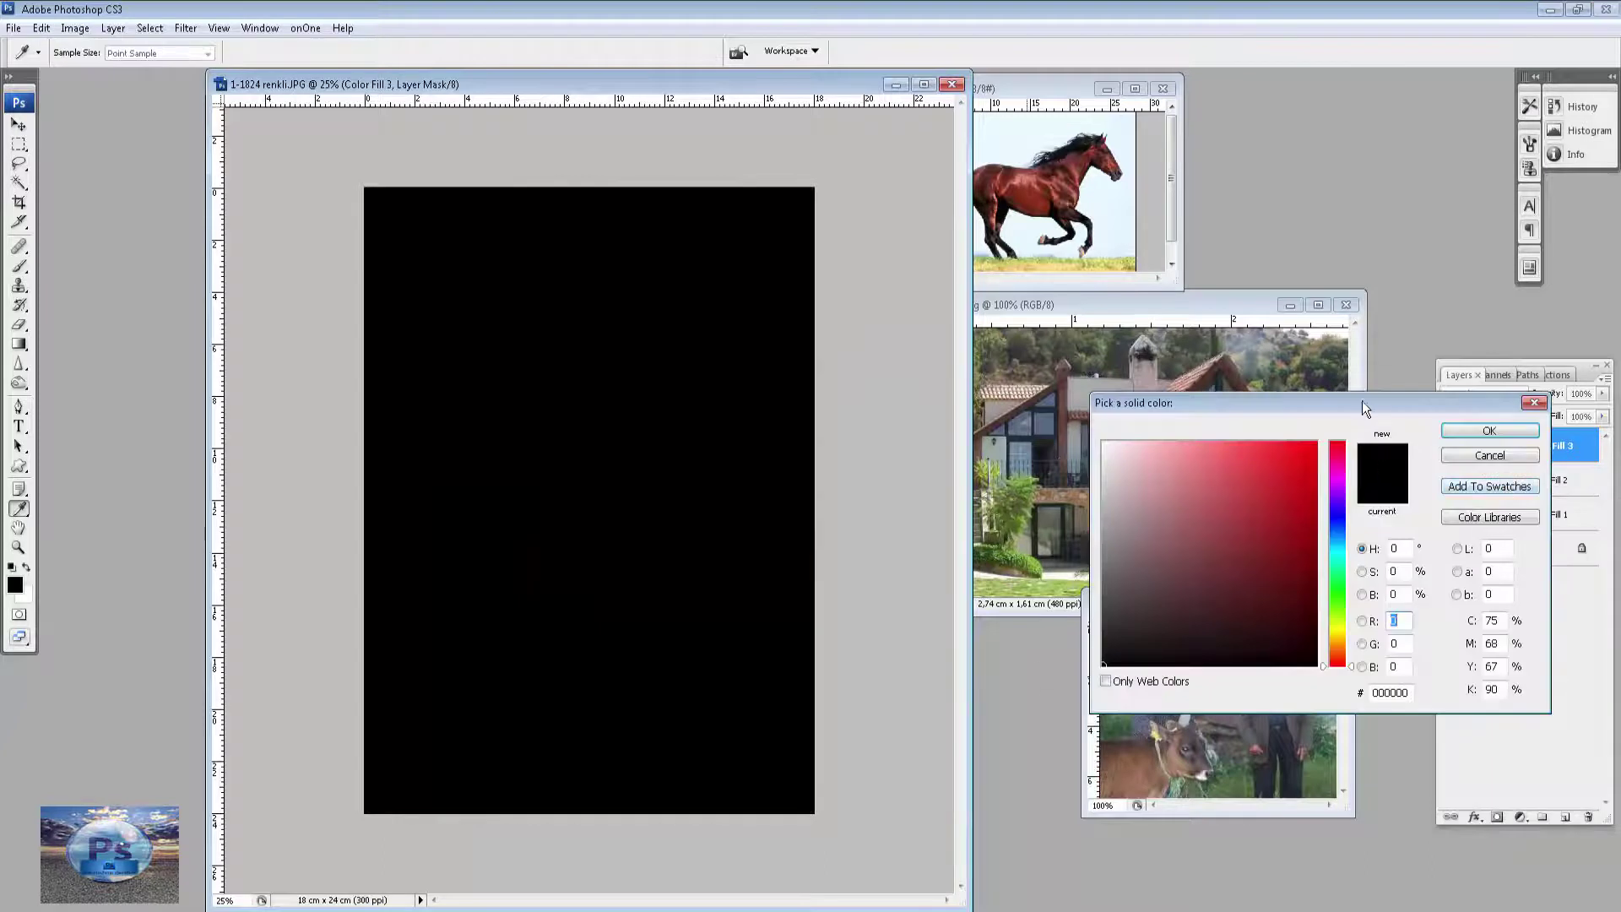
{"action": "left_click_drag", "start_coordinate": [1366, 408], "coordinate": [1025, 472]}
{"action": "left_click", "coordinate": [1303, 696]}
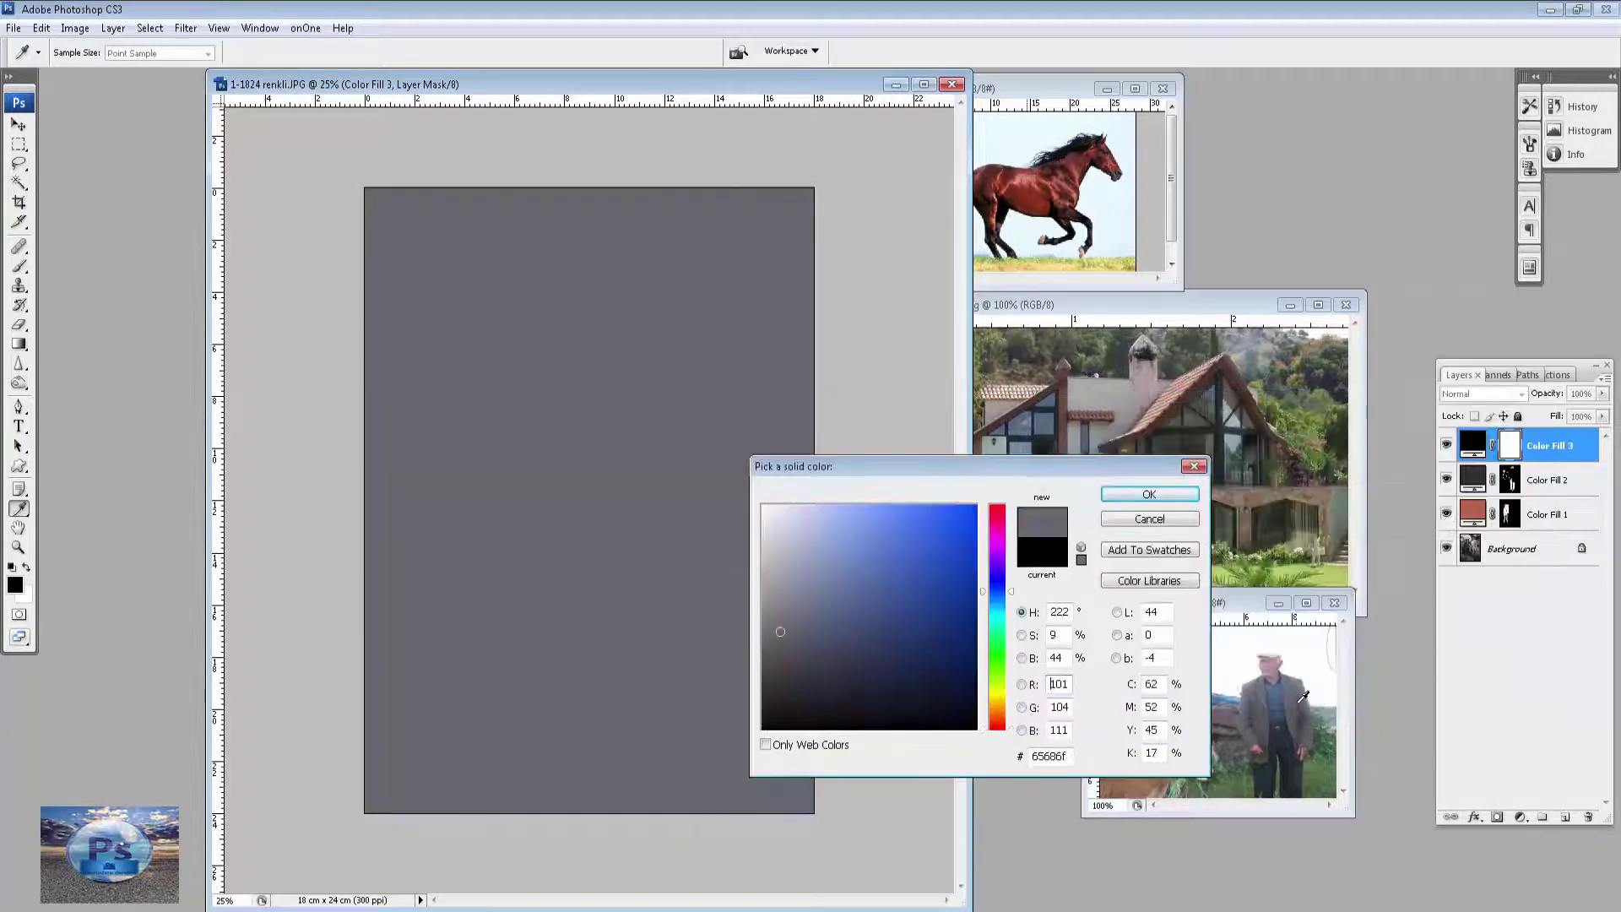
{"action": "left_click", "coordinate": [1129, 495]}
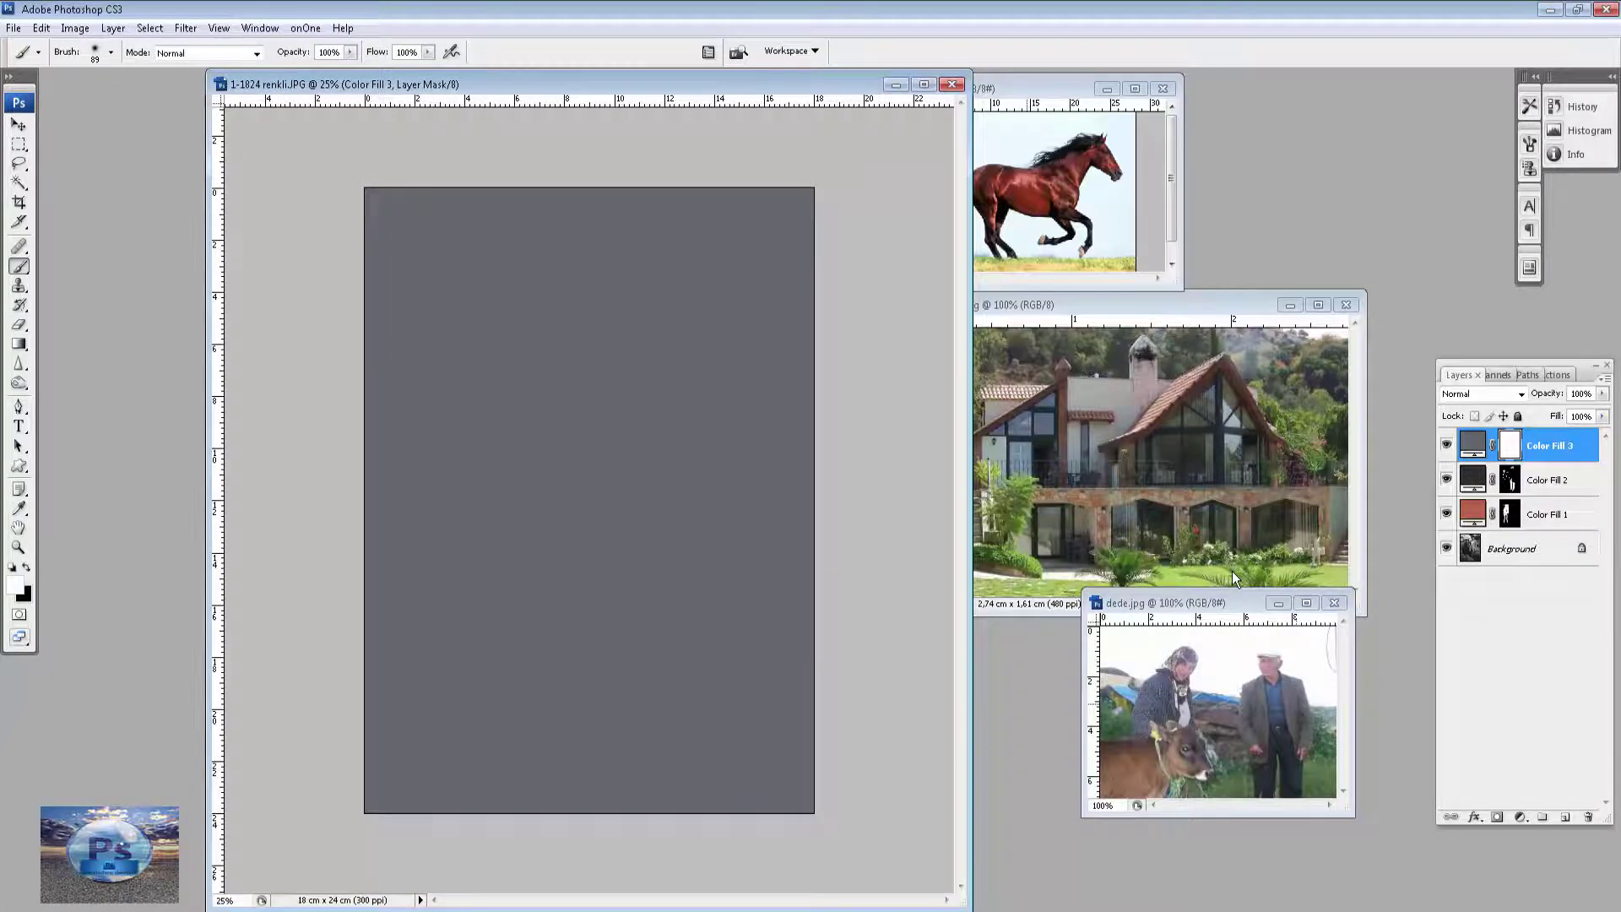
Hide the grey fill behind an inverted black mask and set it to Soft Light.
{"action": "key", "text": "ctrl+i"}
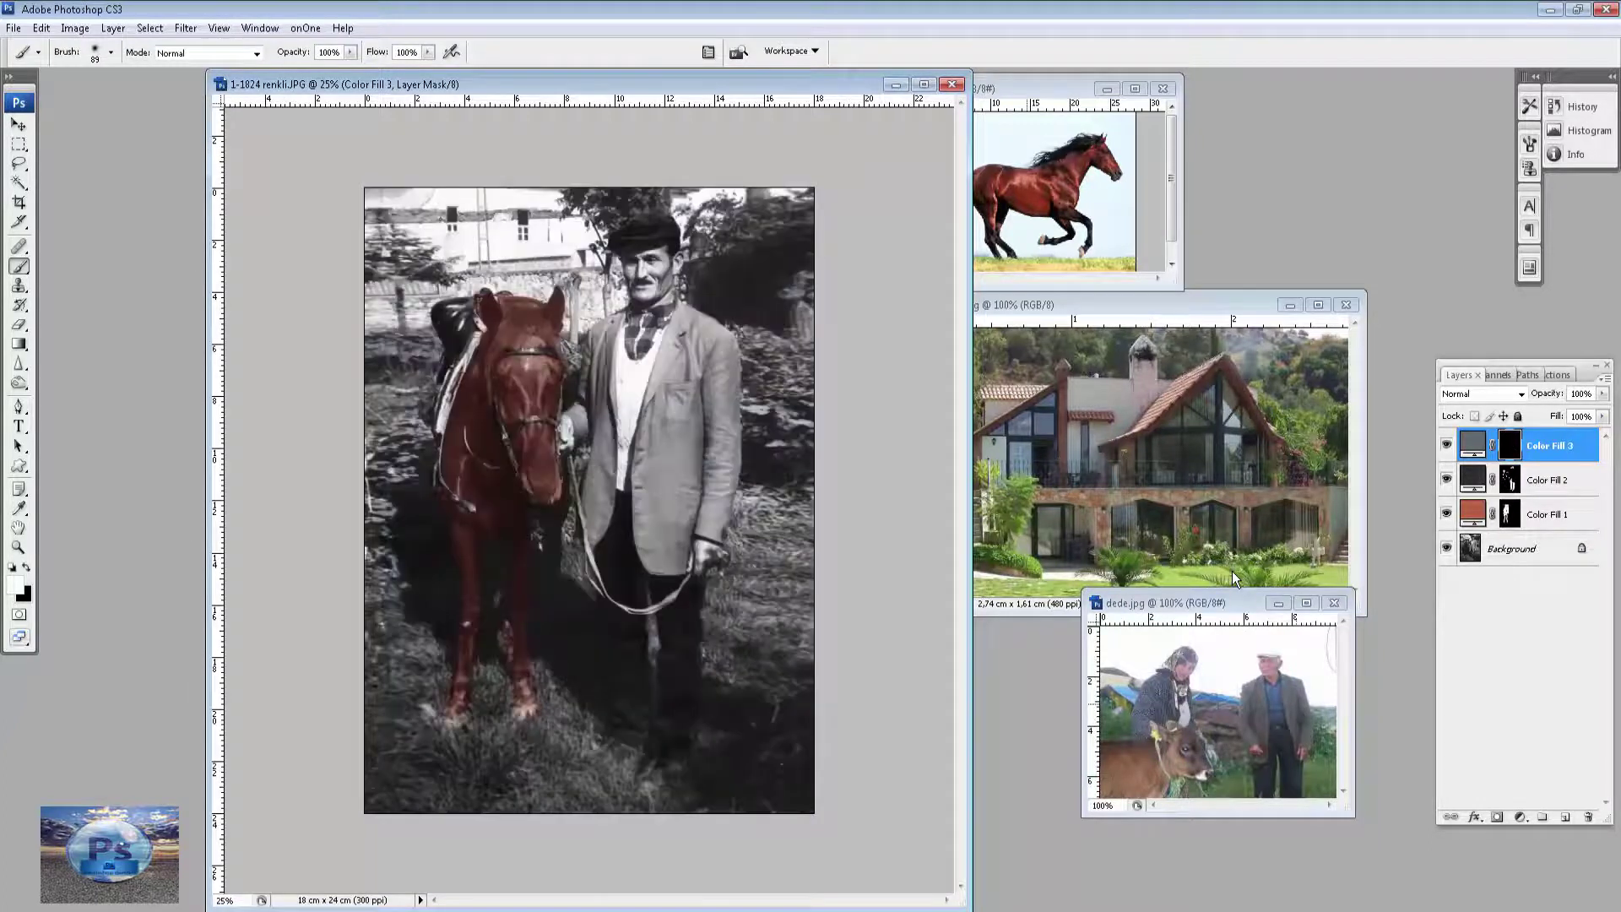
{"action": "left_click", "coordinate": [1507, 399]}
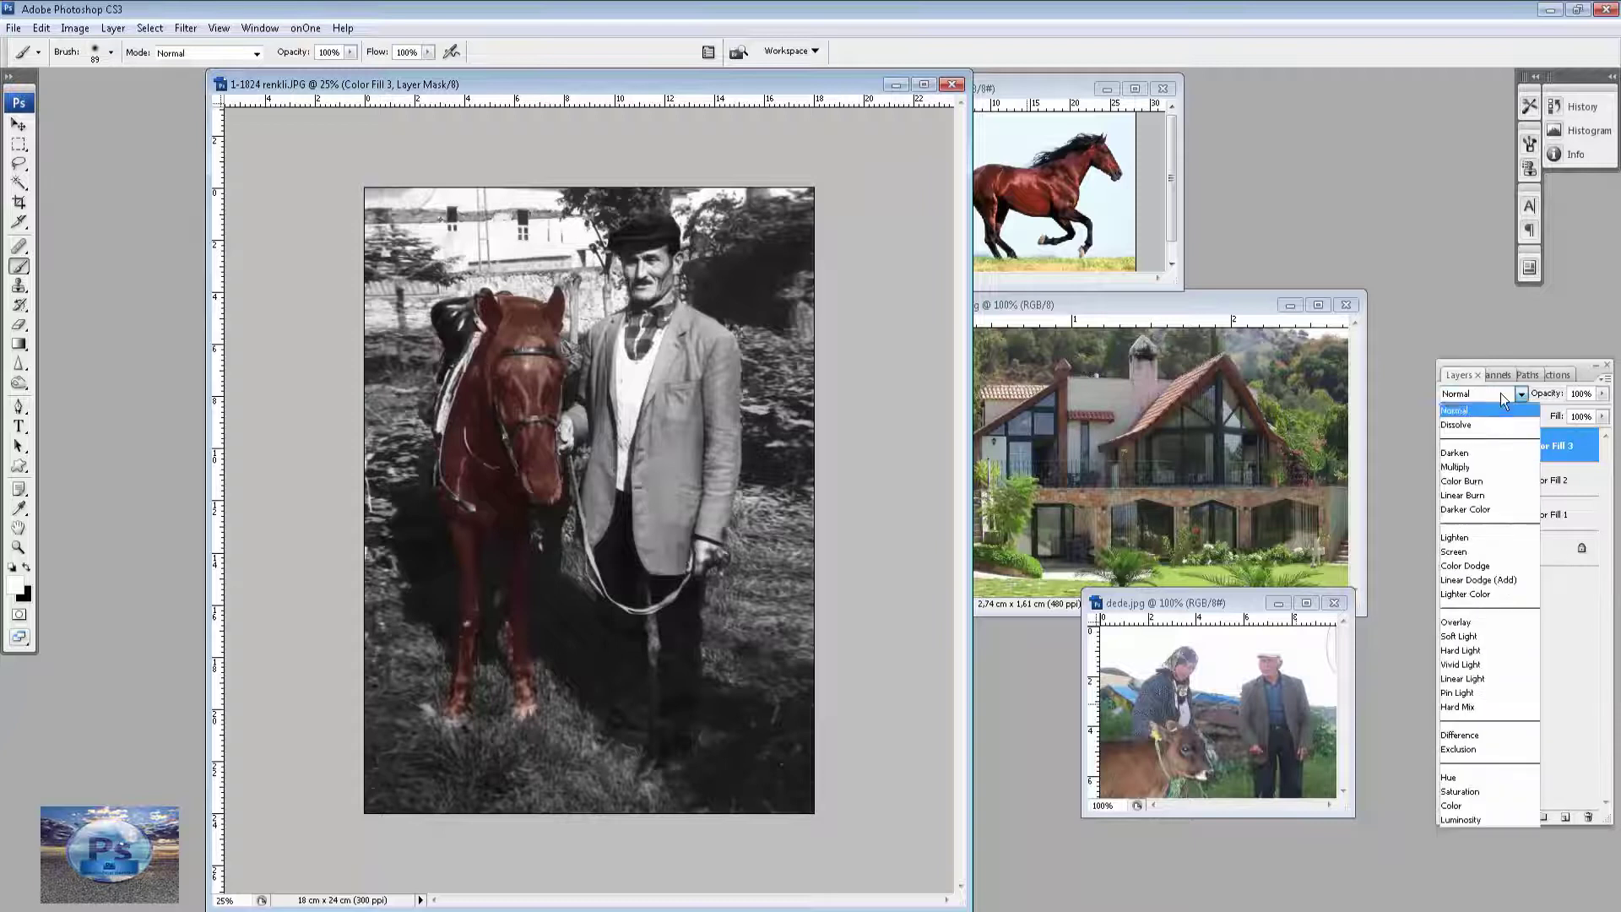
{"action": "left_click", "coordinate": [1499, 642]}
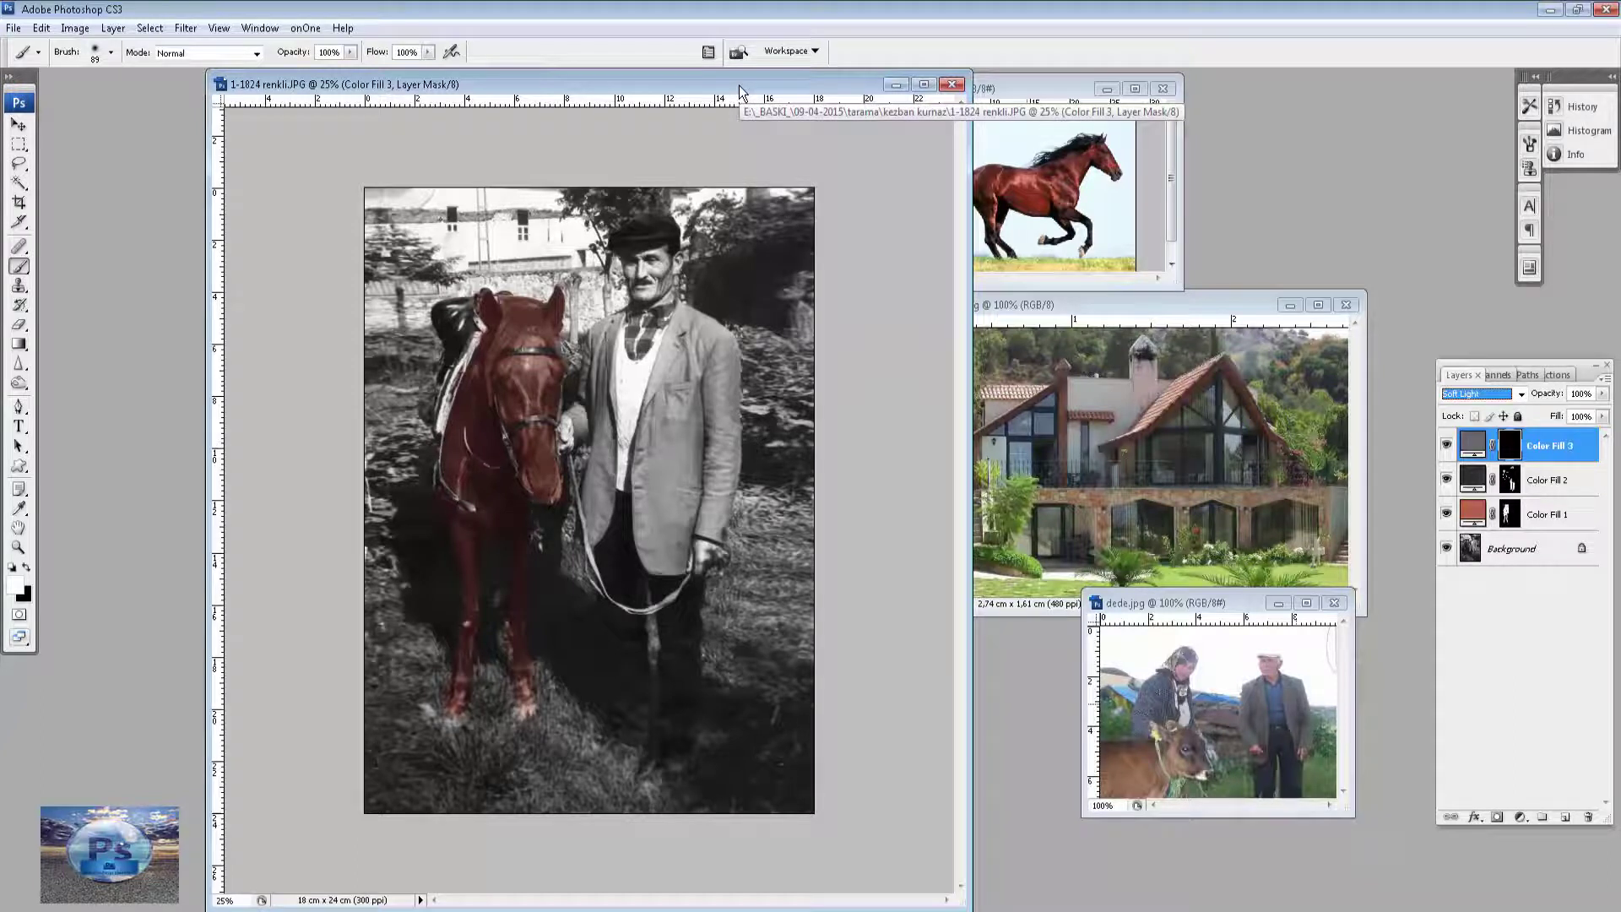
{"action": "left_click", "coordinate": [776, 140]}
Paint Color Fill 3's slate tint over the jacket sleeve, front and shoulder.
{"action": "key", "text": "ctrl+plus"}
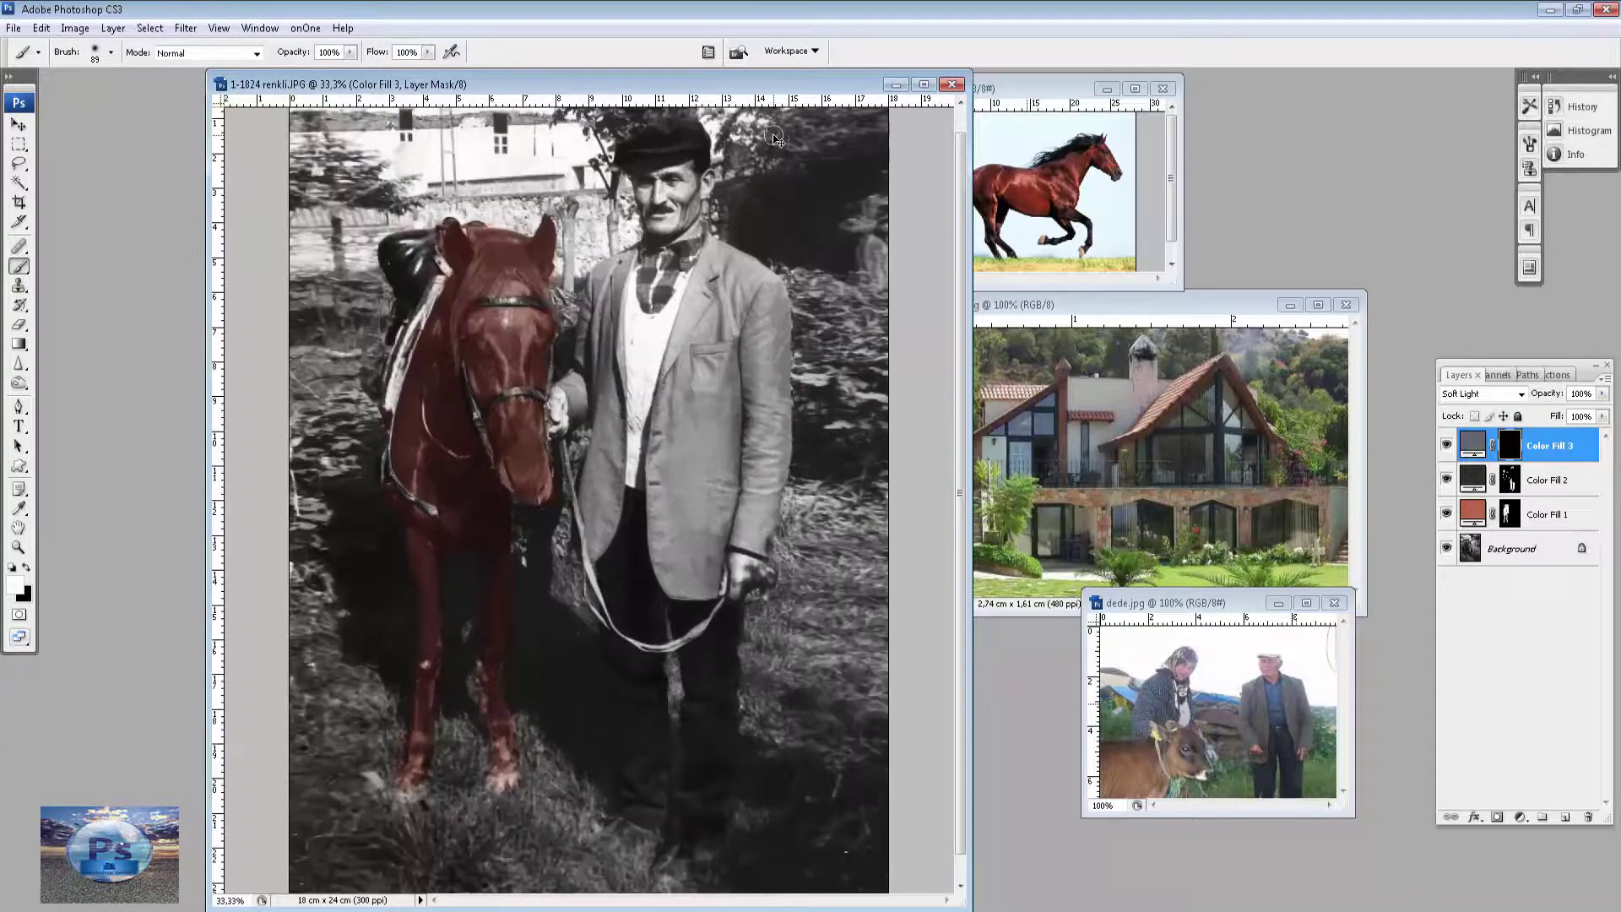
{"action": "key", "text": "f"}
{"action": "key", "text": "ctrl+plus"}
{"action": "key", "text": "ctrl+plus"}
{"action": "left_click_drag", "start_coordinate": [777, 139], "coordinate": [825, 458]}
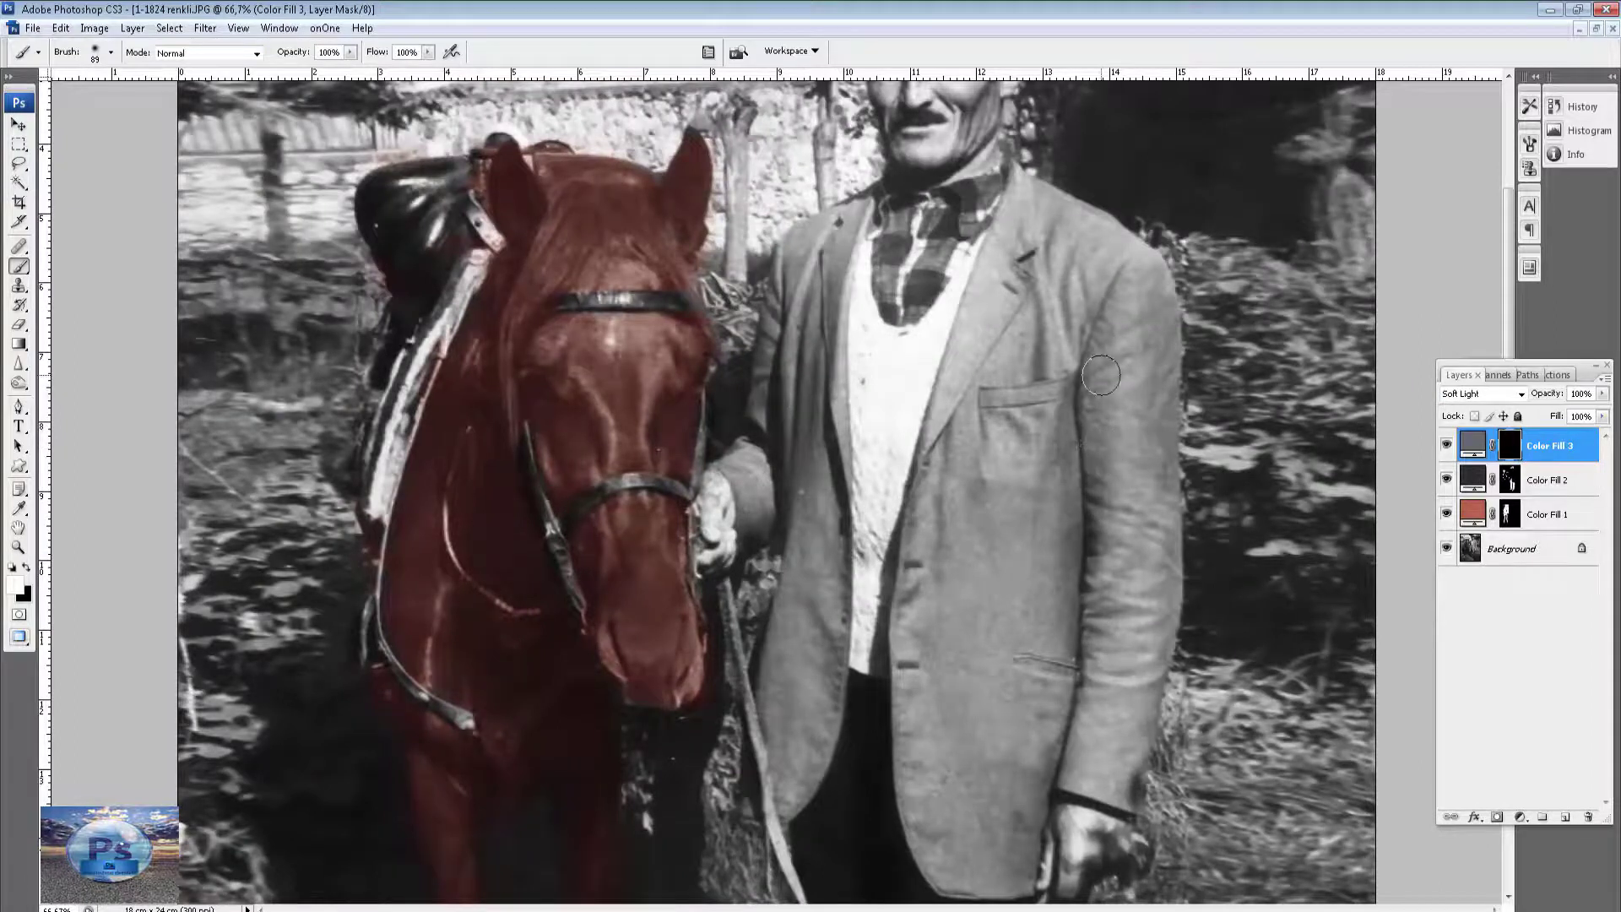
{"action": "mouse_move", "coordinate": [1101, 375]}
{"action": "left_mouse_down"}
{"action": "mouse_move", "coordinate": [1050, 199]}
{"action": "mouse_move", "coordinate": [974, 388]}
{"action": "left_mouse_up"}
{"action": "mouse_move", "coordinate": [991, 315]}
{"action": "left_mouse_down"}
{"action": "mouse_move", "coordinate": [1051, 359]}
{"action": "mouse_move", "coordinate": [938, 456]}
{"action": "mouse_move", "coordinate": [962, 549]}
{"action": "mouse_move", "coordinate": [937, 676]}
{"action": "left_mouse_up"}
{"action": "scroll", "coordinate": [938, 677], "scroll_direction": "down", "scroll_amount": 5}
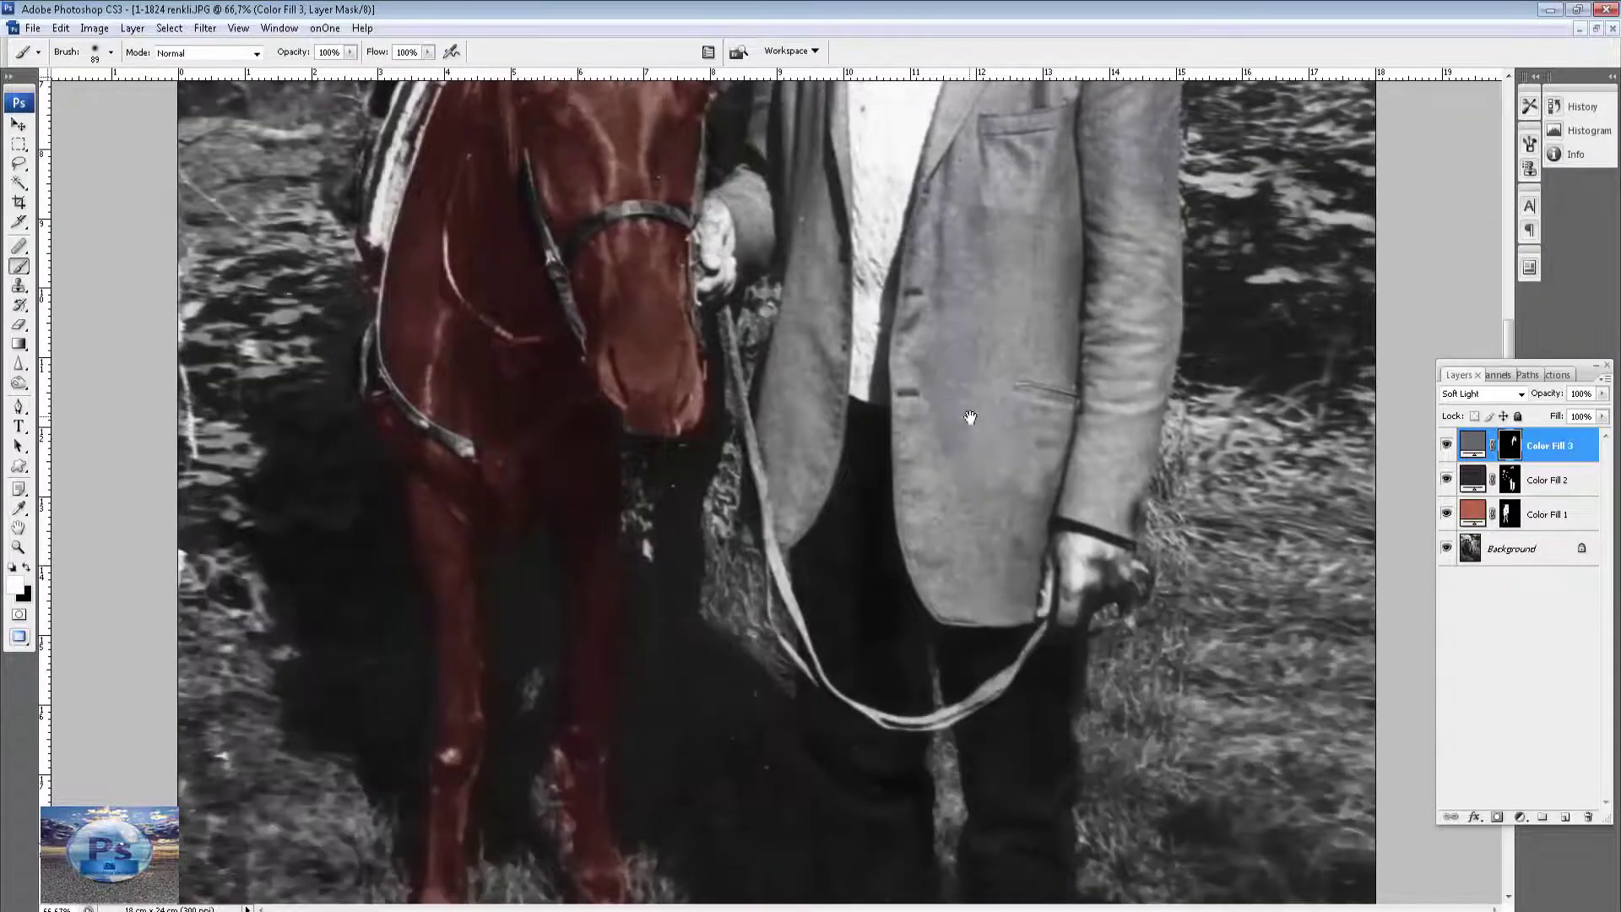
{"action": "mouse_move", "coordinate": [945, 380]}
{"action": "left_mouse_down"}
{"action": "mouse_move", "coordinate": [928, 406]}
{"action": "mouse_move", "coordinate": [929, 574]}
{"action": "mouse_move", "coordinate": [988, 589]}
{"action": "mouse_move", "coordinate": [1038, 507]}
{"action": "mouse_move", "coordinate": [1115, 490]}
{"action": "mouse_move", "coordinate": [1013, 510]}
{"action": "mouse_move", "coordinate": [1044, 271]}
{"action": "left_mouse_up"}
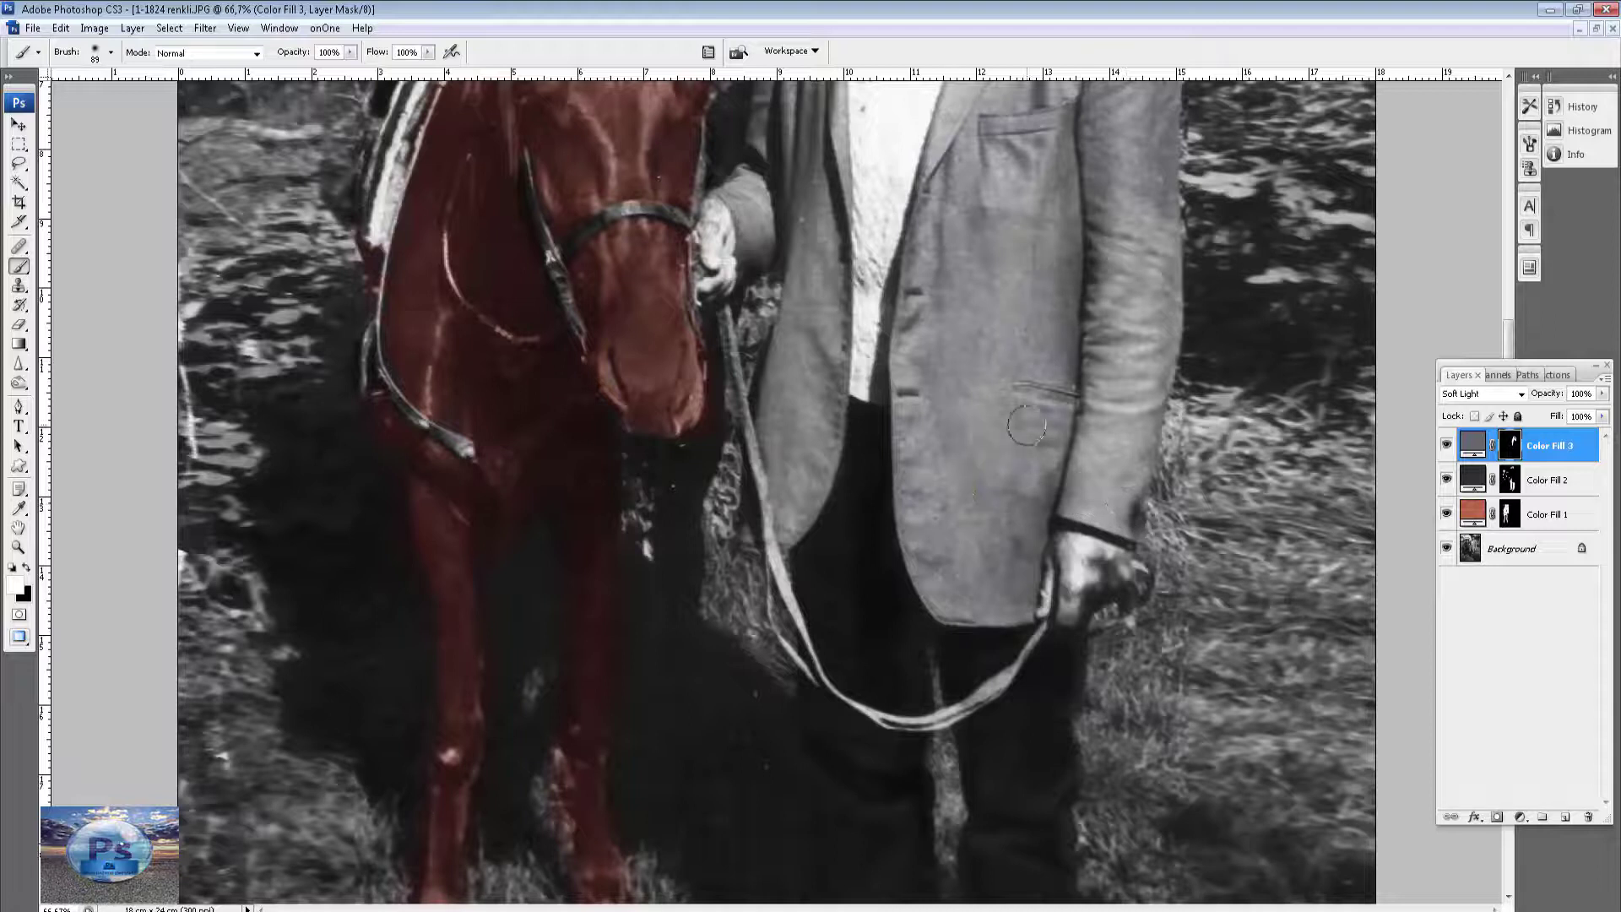
{"action": "scroll", "coordinate": [954, 591], "scroll_direction": "up", "scroll_amount": 3}
{"action": "scroll", "coordinate": [954, 591], "scroll_direction": "up", "scroll_amount": 2}
{"action": "mouse_move", "coordinate": [1168, 798]}
{"action": "left_mouse_down"}
{"action": "mouse_move", "coordinate": [1132, 692]}
{"action": "mouse_move", "coordinate": [1149, 549]}
{"action": "mouse_move", "coordinate": [1101, 633]}
{"action": "left_mouse_up"}
{"action": "left_click_drag", "start_coordinate": [1053, 259], "coordinate": [1018, 304]}
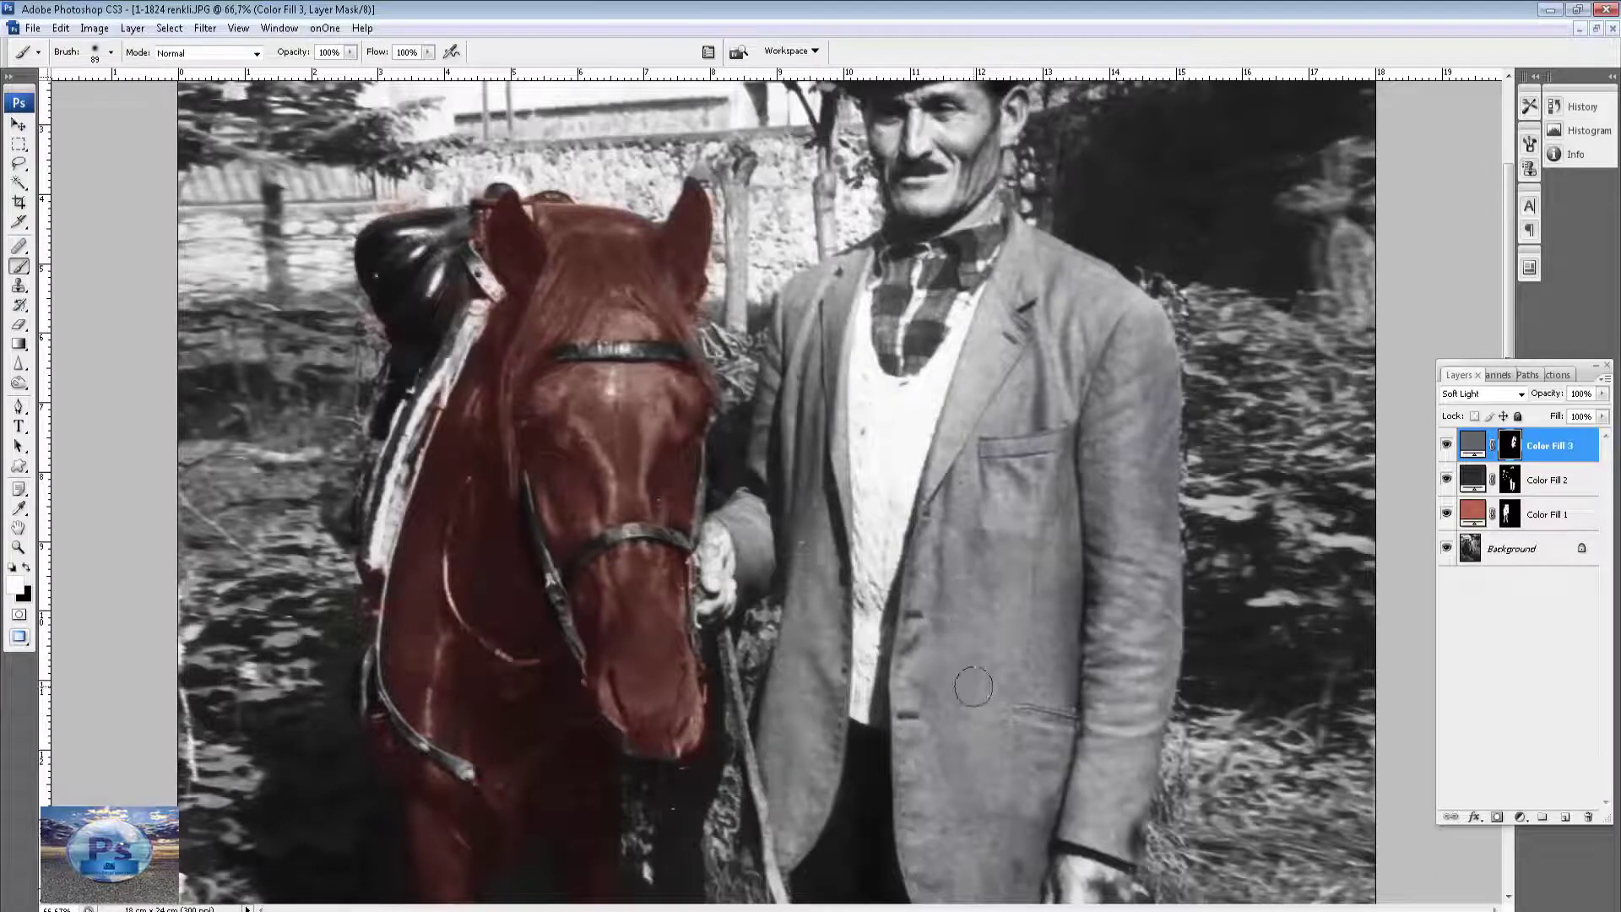
Tint down and back up the left edge of the jacket.
{"action": "scroll", "coordinate": [974, 686], "scroll_direction": "down", "scroll_amount": 4}
{"action": "scroll", "coordinate": [988, 473], "scroll_direction": "up", "scroll_amount": 5}
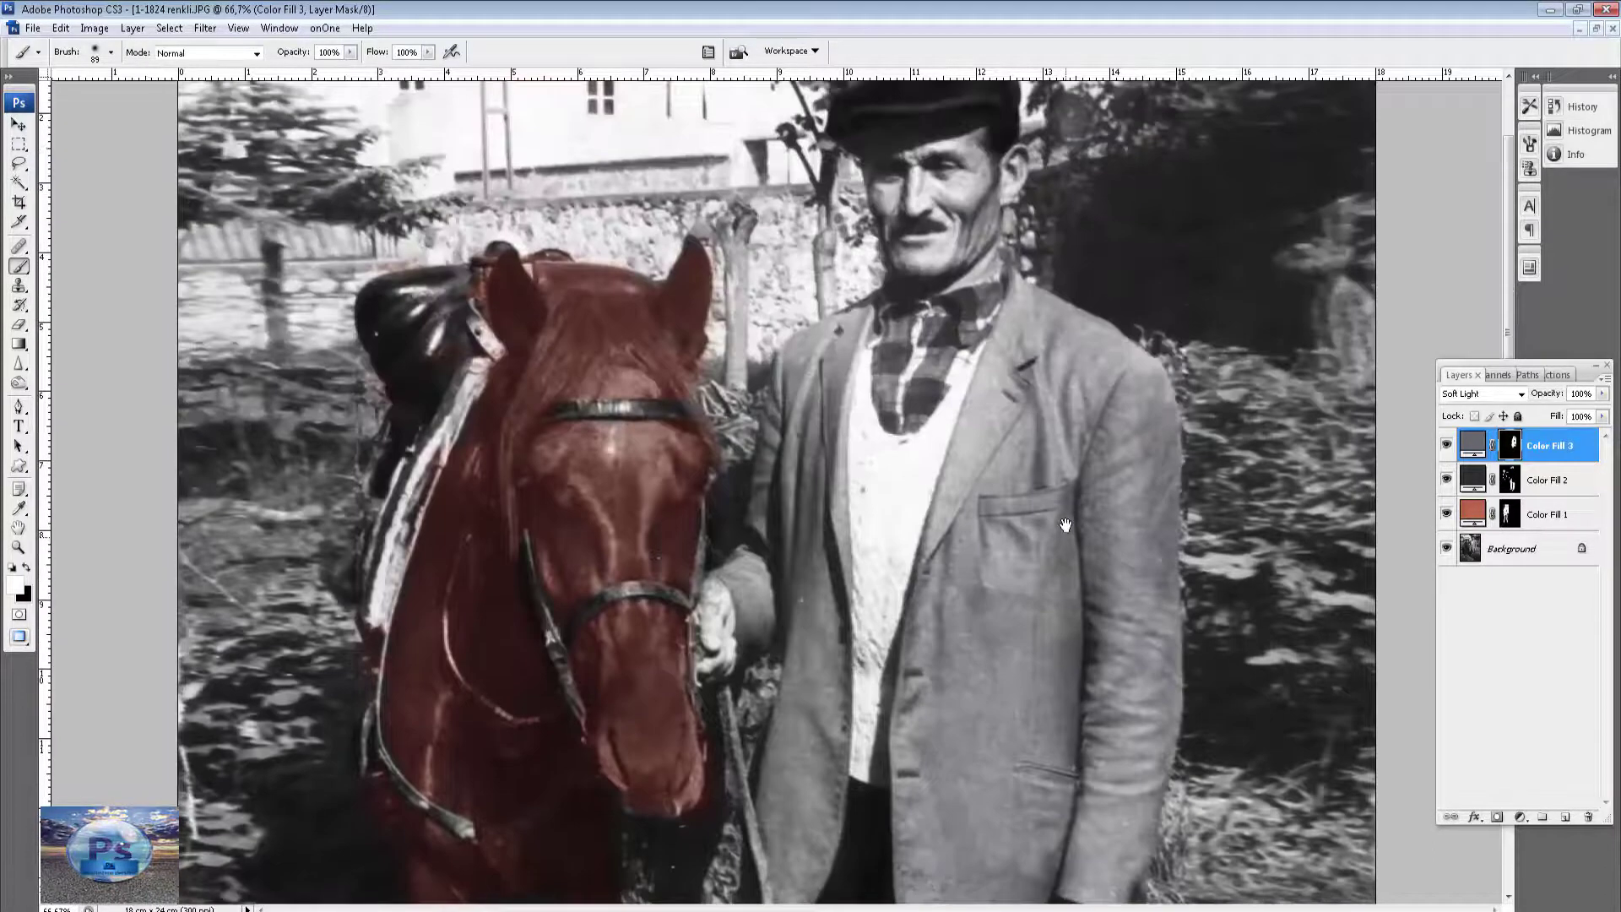
{"action": "left_click_drag", "start_coordinate": [1065, 526], "coordinate": [1066, 520]}
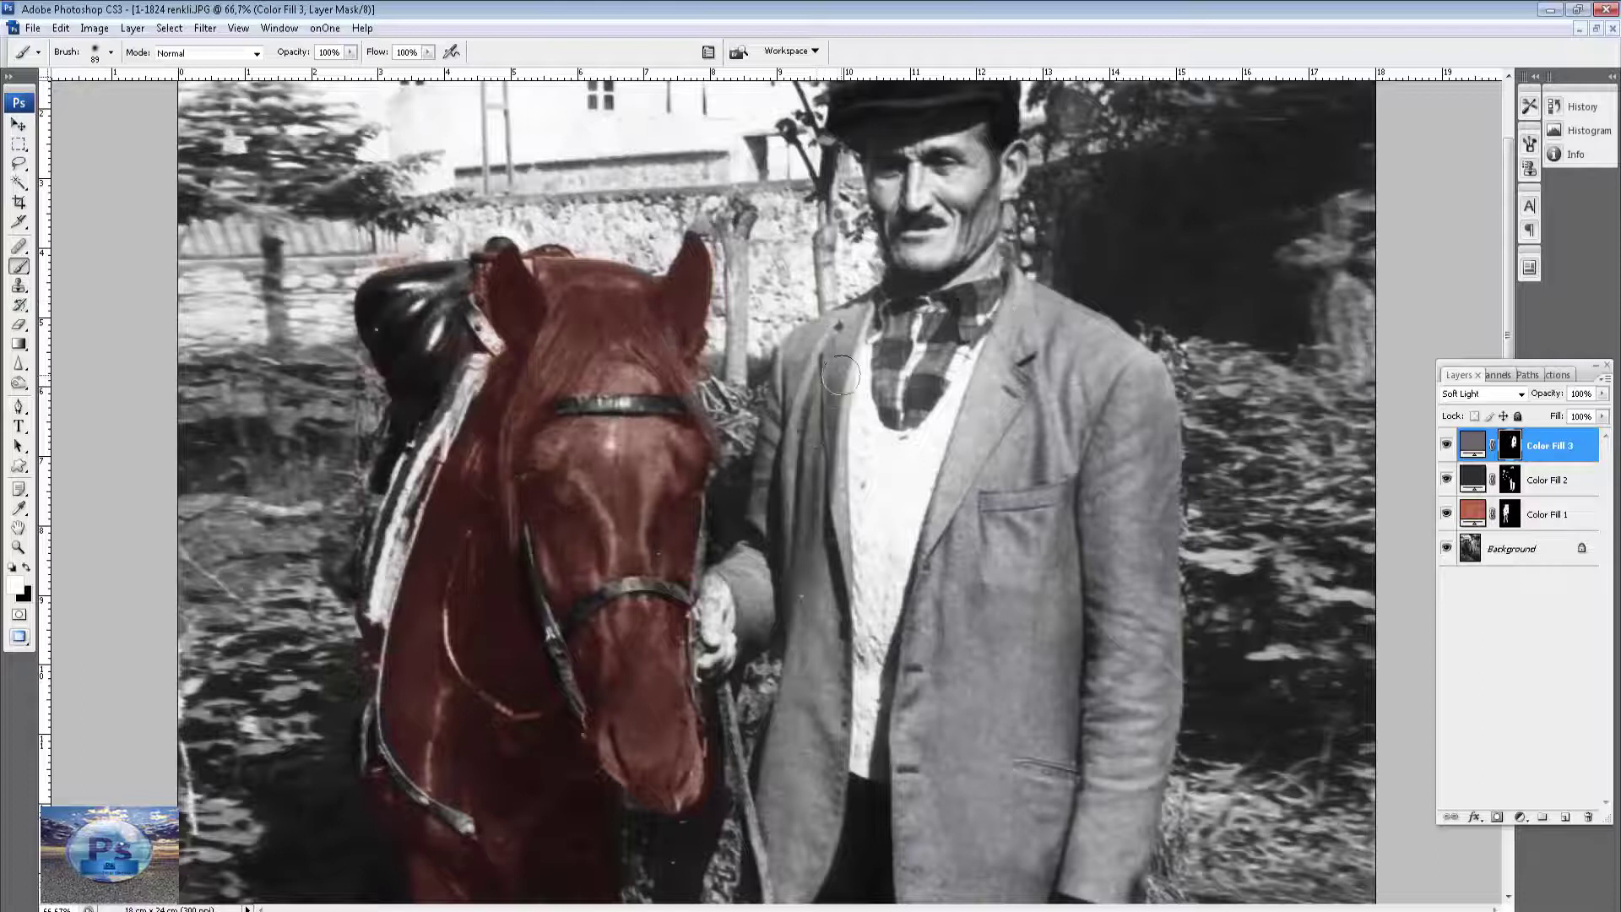
{"action": "left_click_drag", "start_coordinate": [842, 374], "coordinate": [816, 711]}
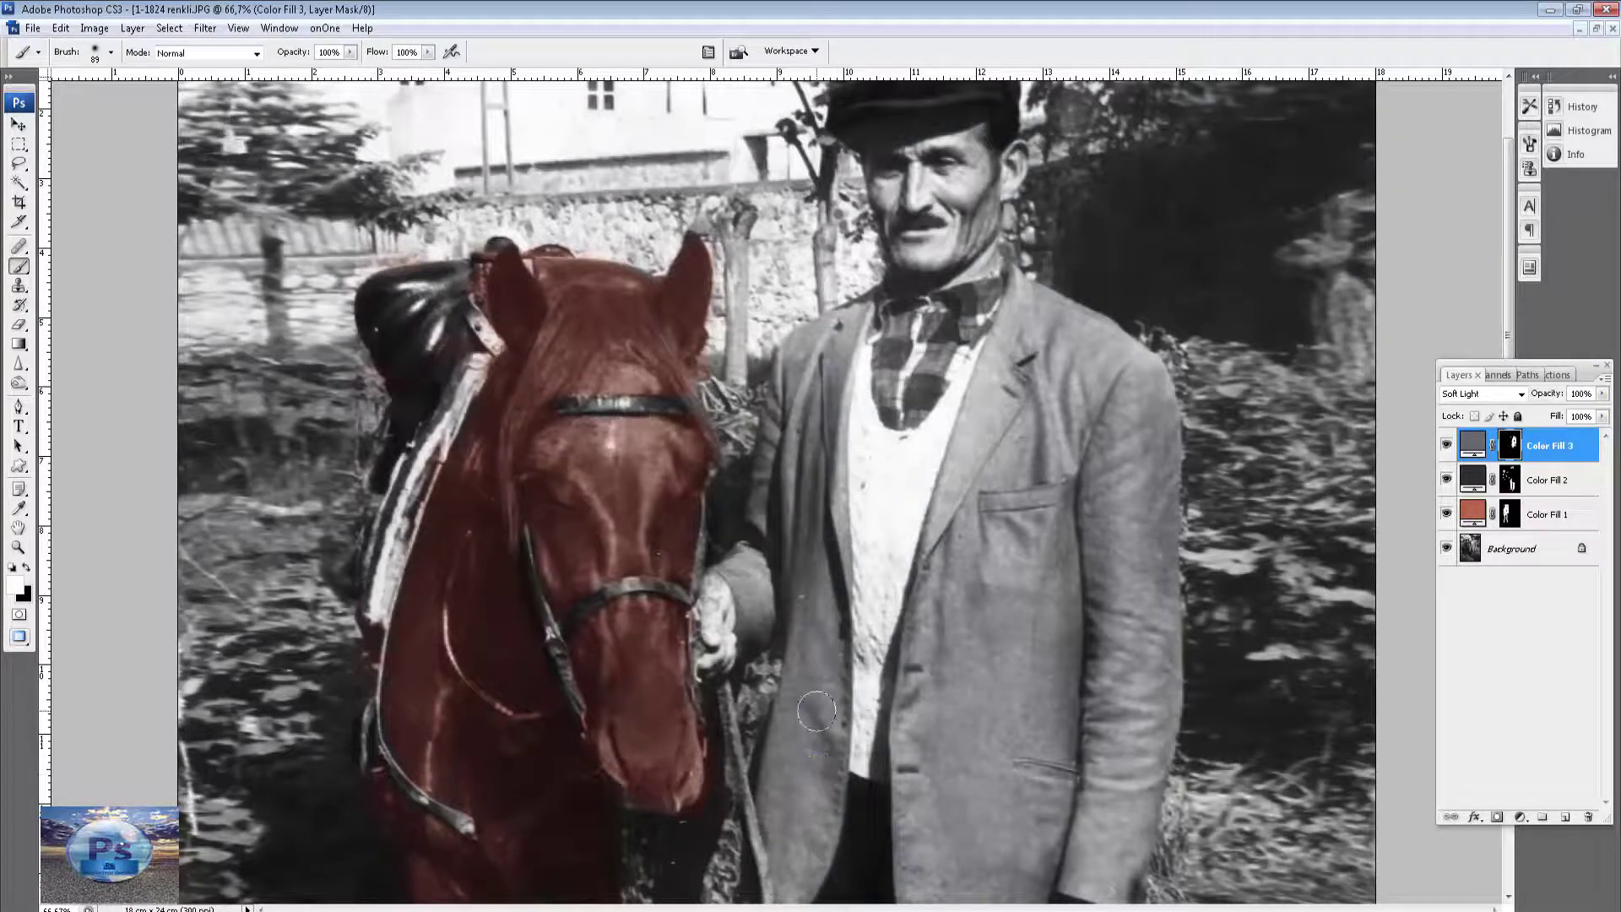
{"action": "scroll", "coordinate": [817, 711], "scroll_direction": "down", "scroll_amount": 3}
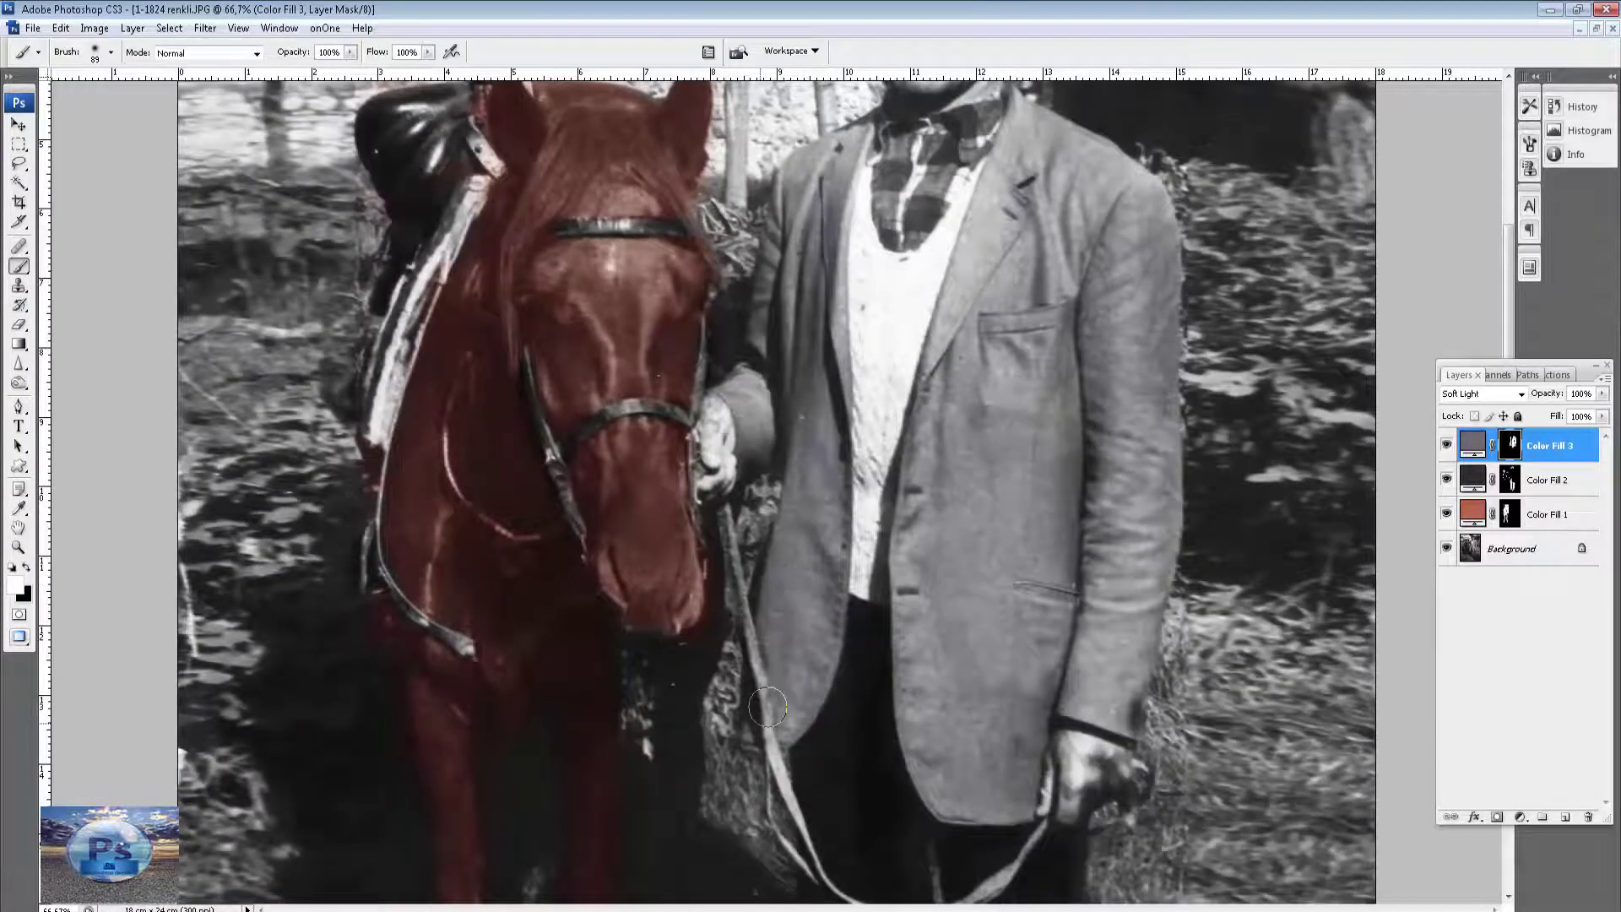
{"action": "mouse_move", "coordinate": [768, 706]}
{"action": "left_mouse_down"}
{"action": "mouse_move", "coordinate": [790, 725]}
{"action": "mouse_move", "coordinate": [816, 407]}
{"action": "mouse_move", "coordinate": [760, 439]}
{"action": "left_mouse_up"}
{"action": "scroll", "coordinate": [777, 422], "scroll_direction": "up", "scroll_amount": 1}
{"action": "scroll", "coordinate": [794, 430], "scroll_direction": "up", "scroll_amount": 2}
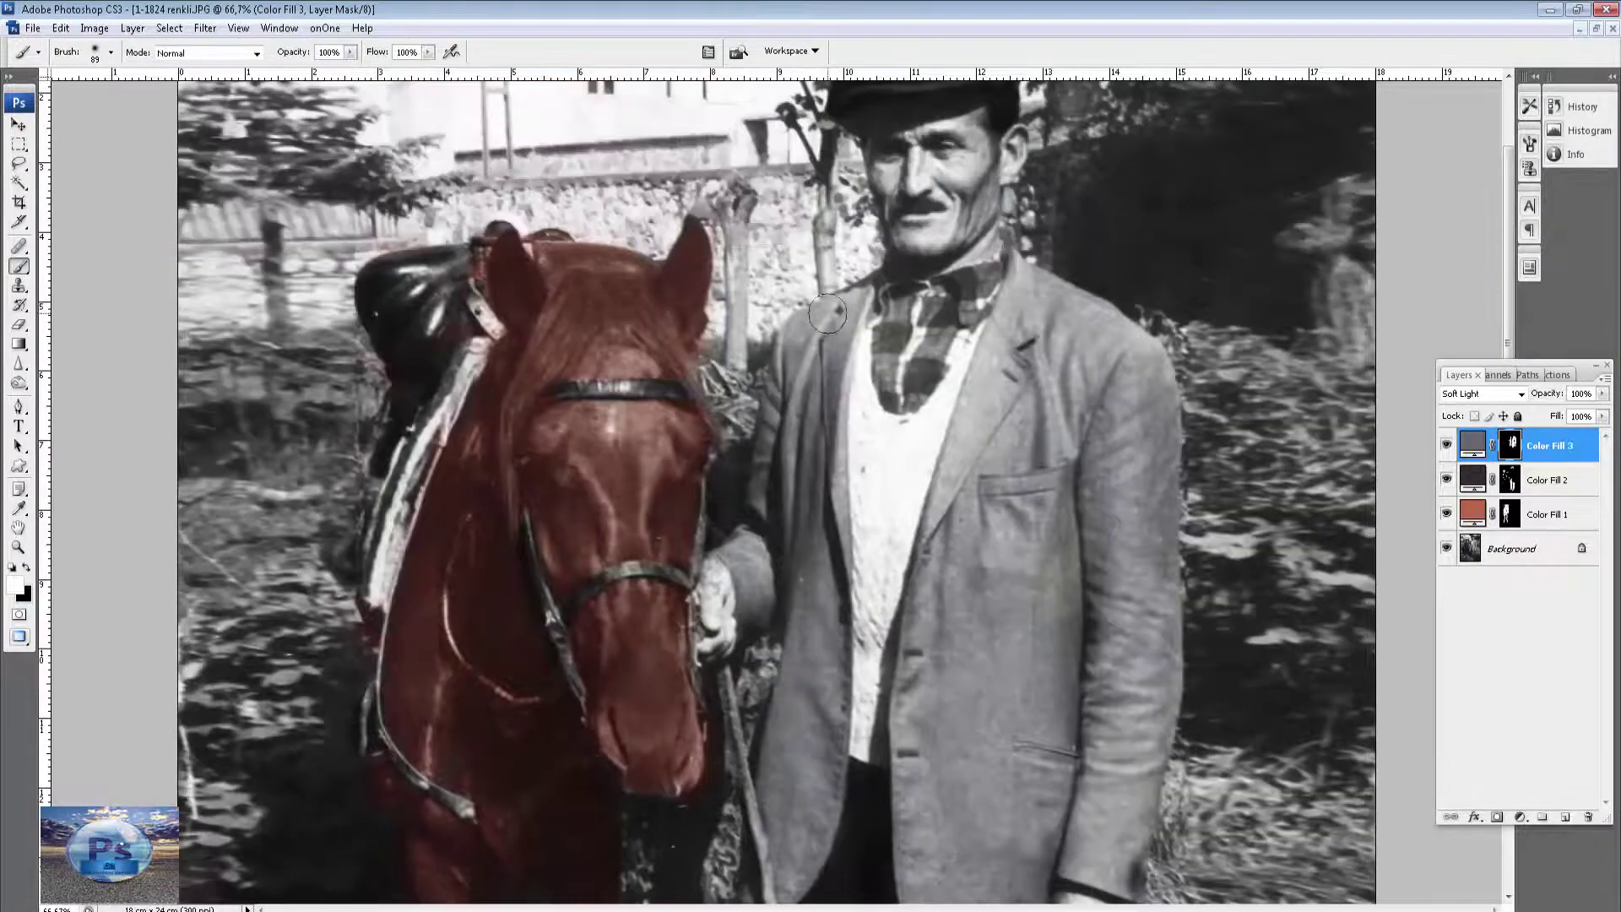
Shrink the brush to 45 px for the collar edges, then fit the photo on screen.
{"action": "key", "text": "ctrl+plus"}
{"action": "key", "text": "ctrl+plus"}
{"action": "scroll", "coordinate": [874, 490], "scroll_direction": "up", "scroll_amount": 3}
{"action": "right_click", "coordinate": [895, 473]}
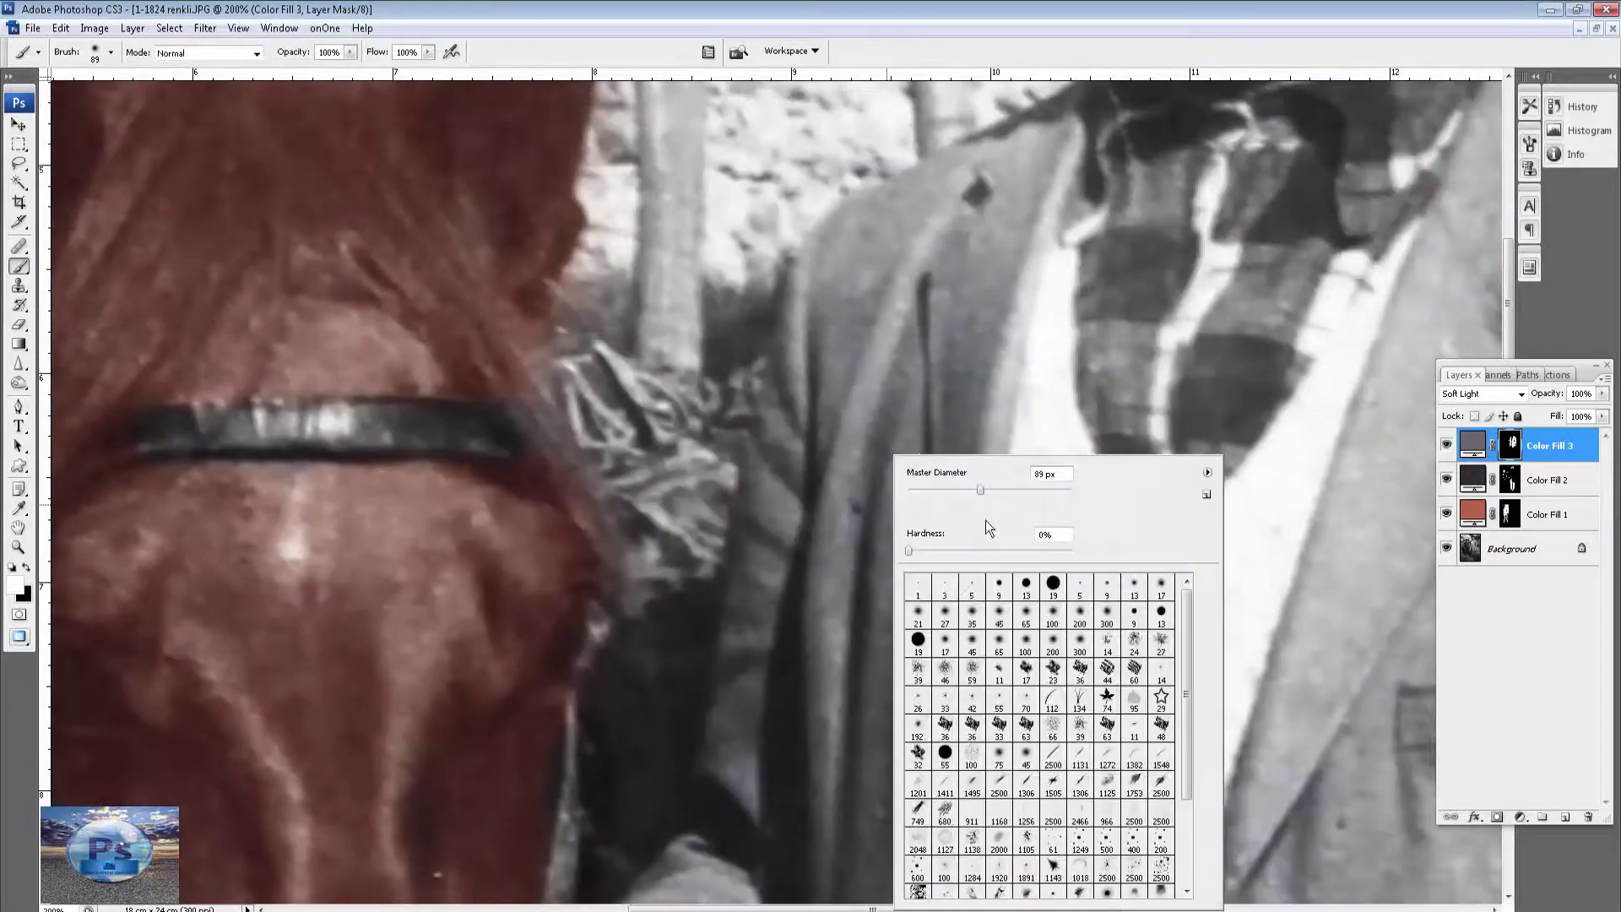
{"action": "left_click", "coordinate": [972, 640]}
{"action": "key", "text": "Return"}
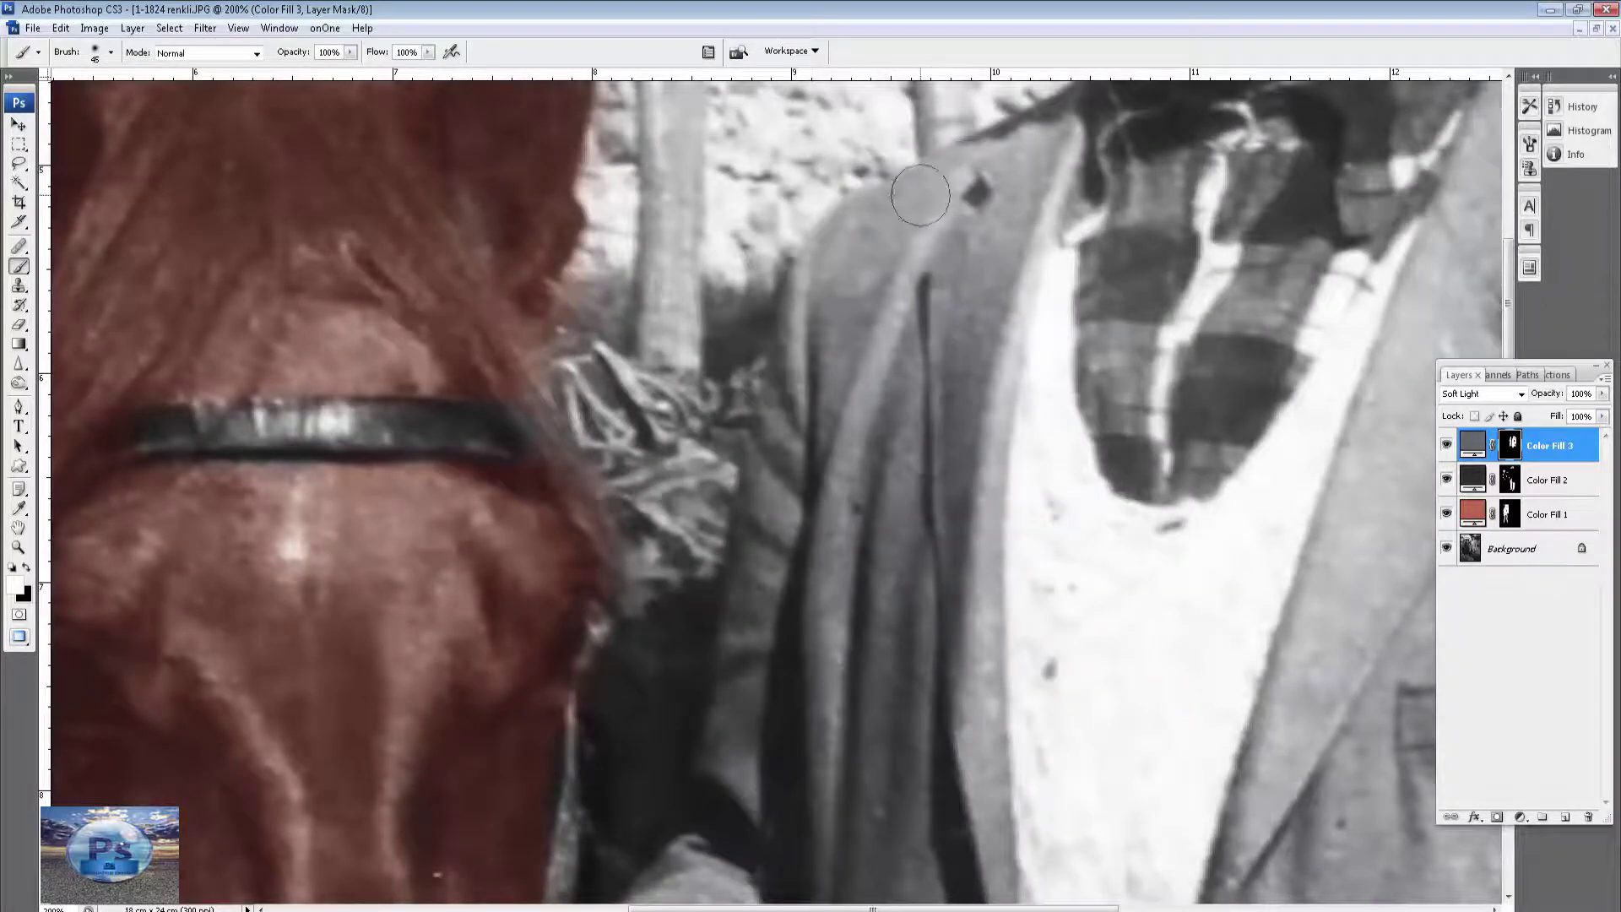
{"action": "scroll", "coordinate": [905, 463], "scroll_direction": "down", "scroll_amount": 5}
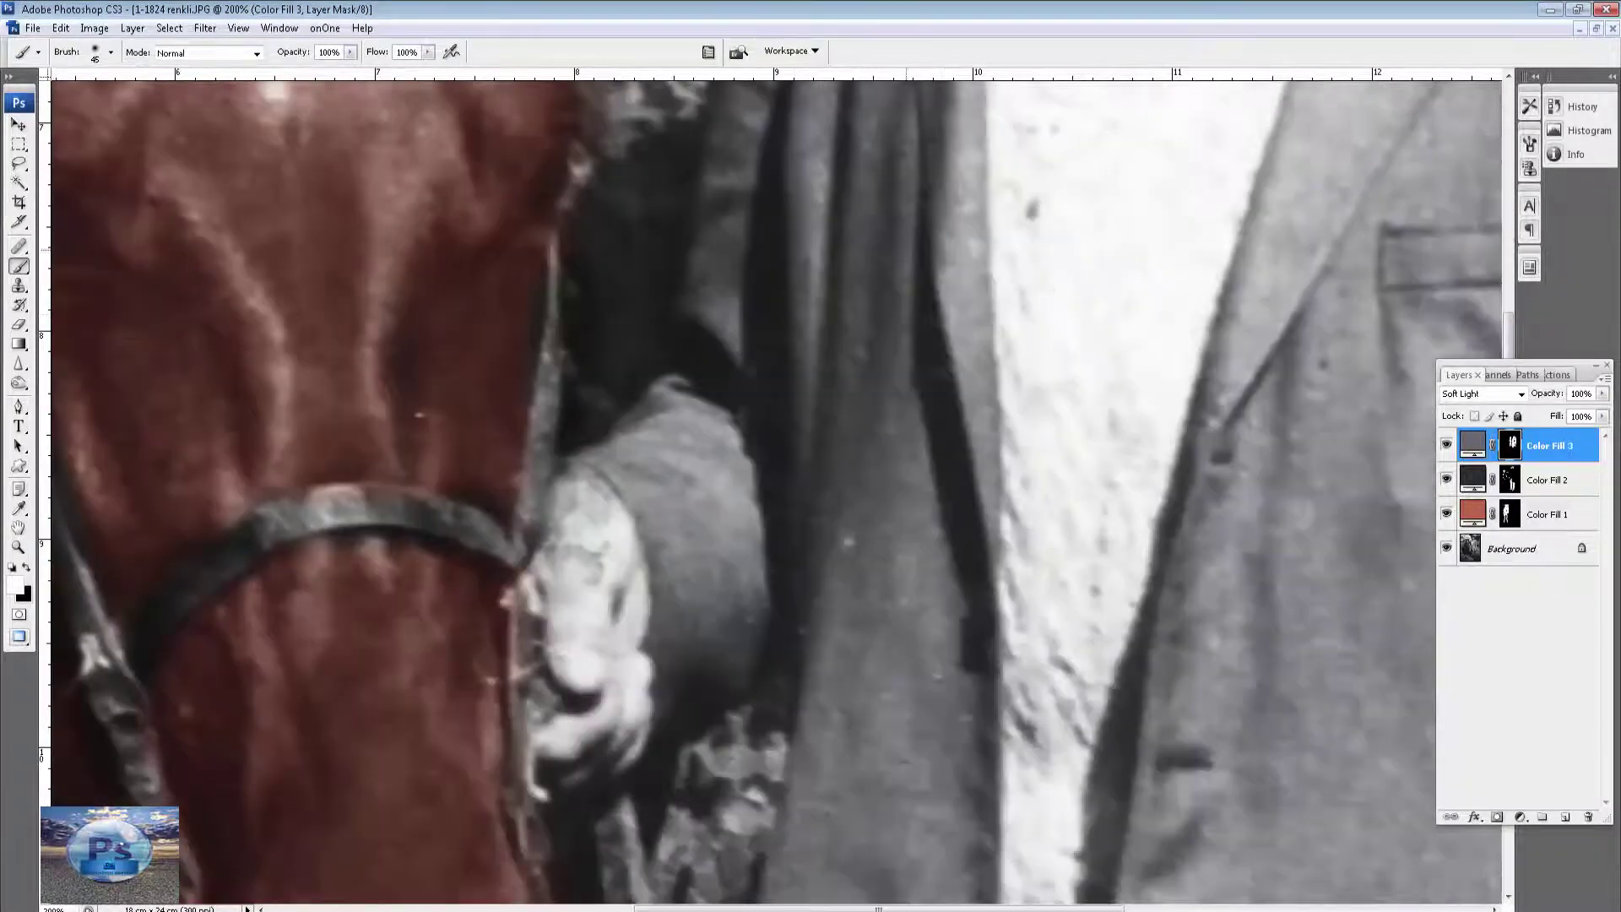
{"action": "scroll", "coordinate": [897, 568], "scroll_direction": "down", "scroll_amount": 5}
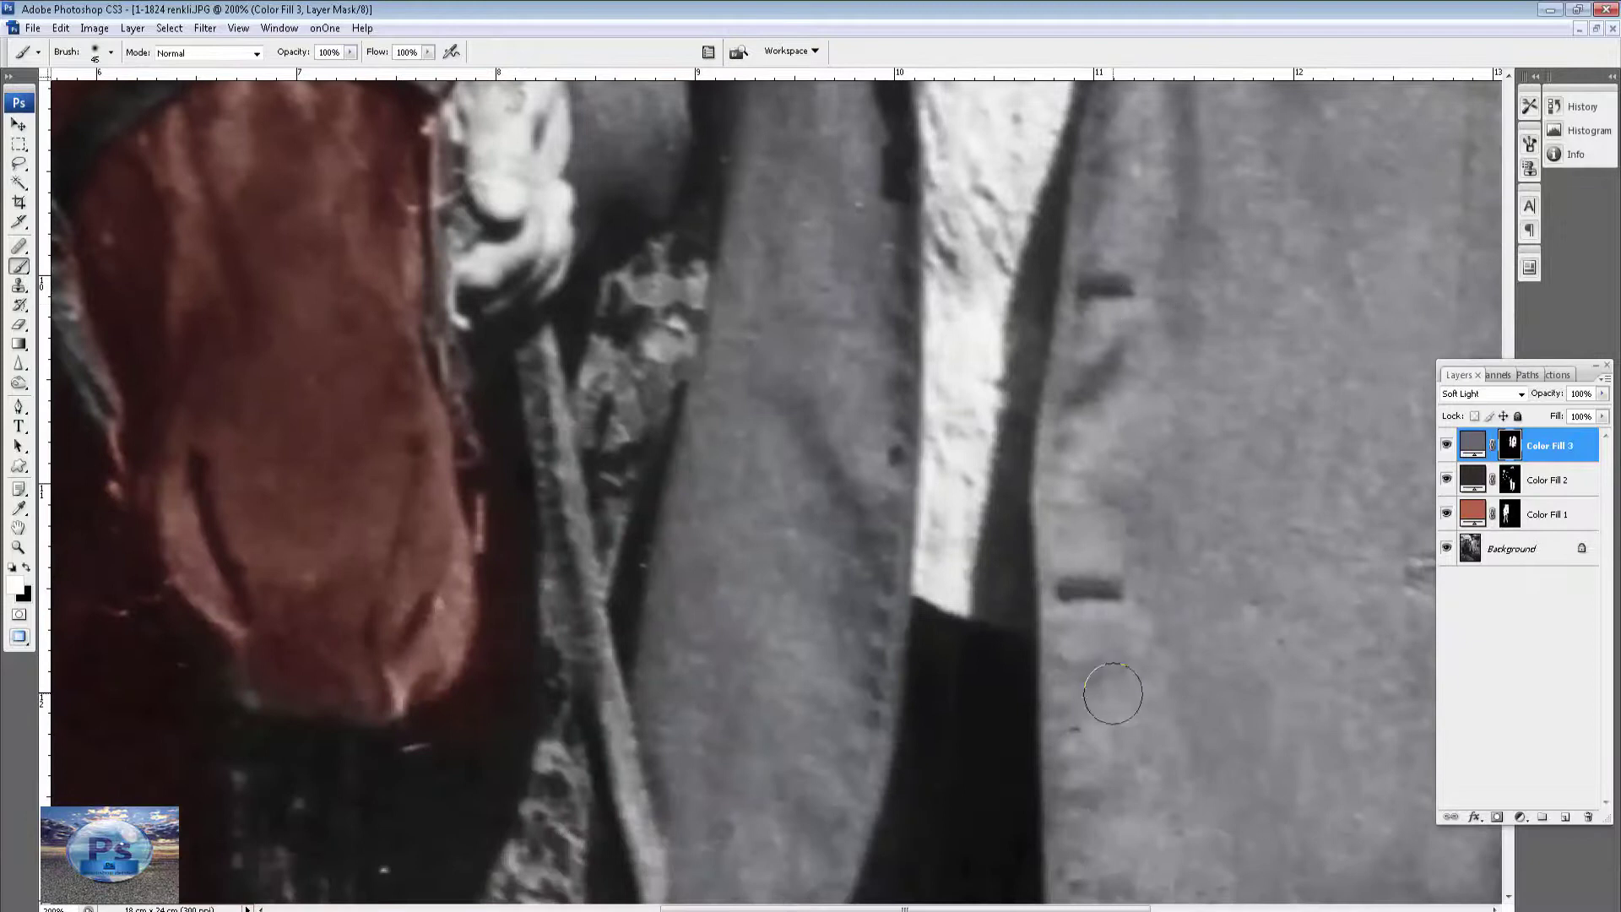
{"action": "scroll", "coordinate": [1113, 693], "scroll_direction": "down", "scroll_amount": 2}
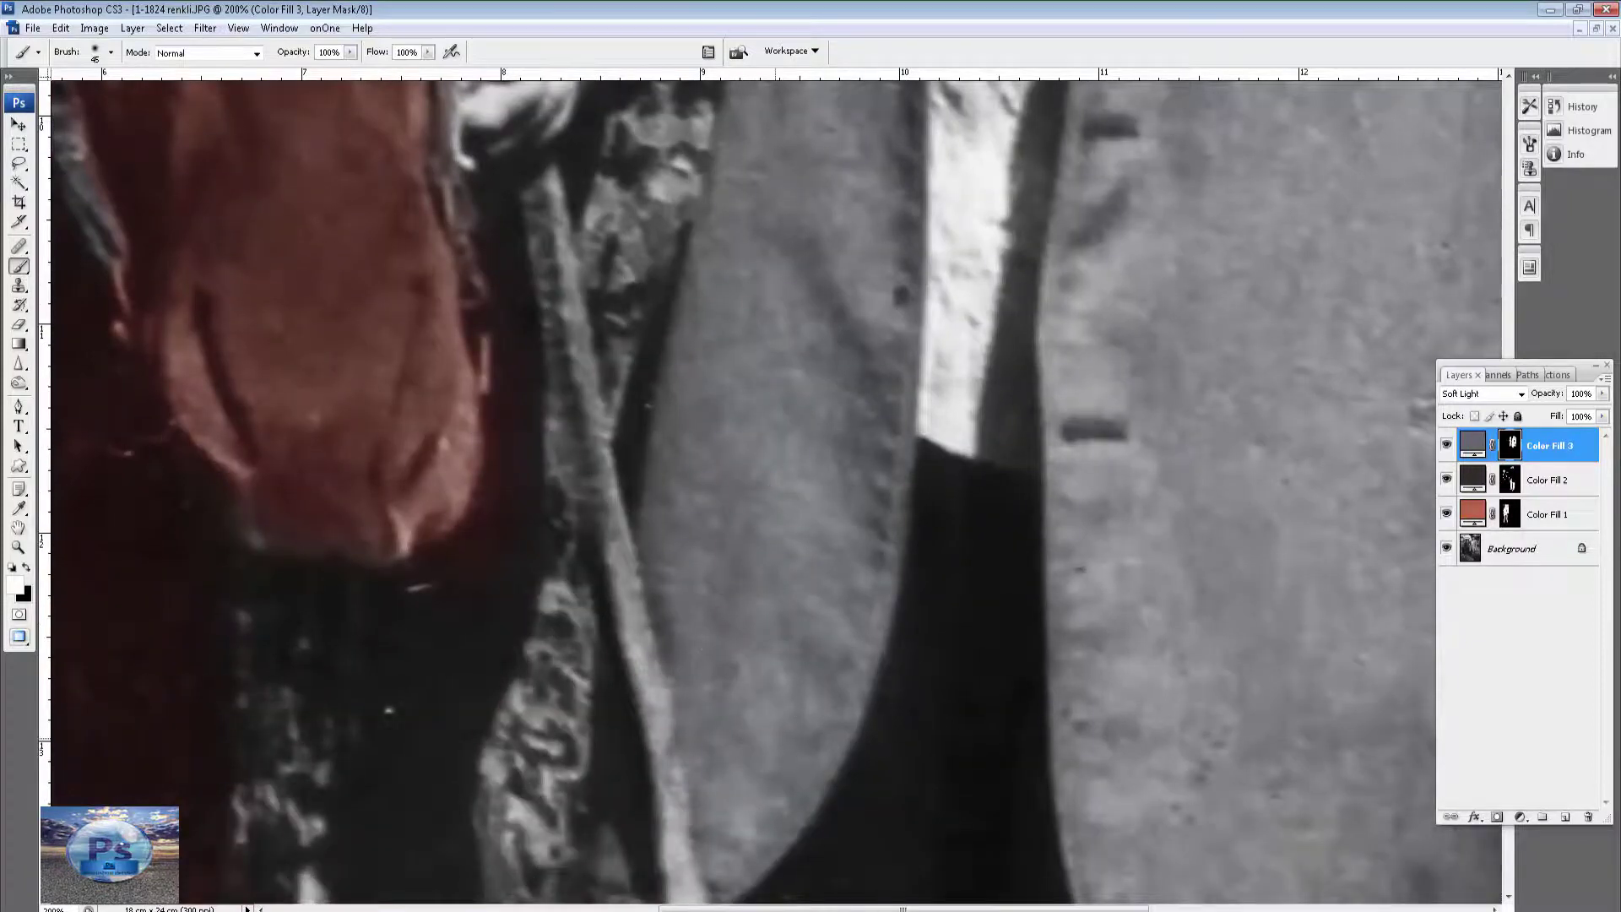
{"action": "key", "text": "ctrl+0"}
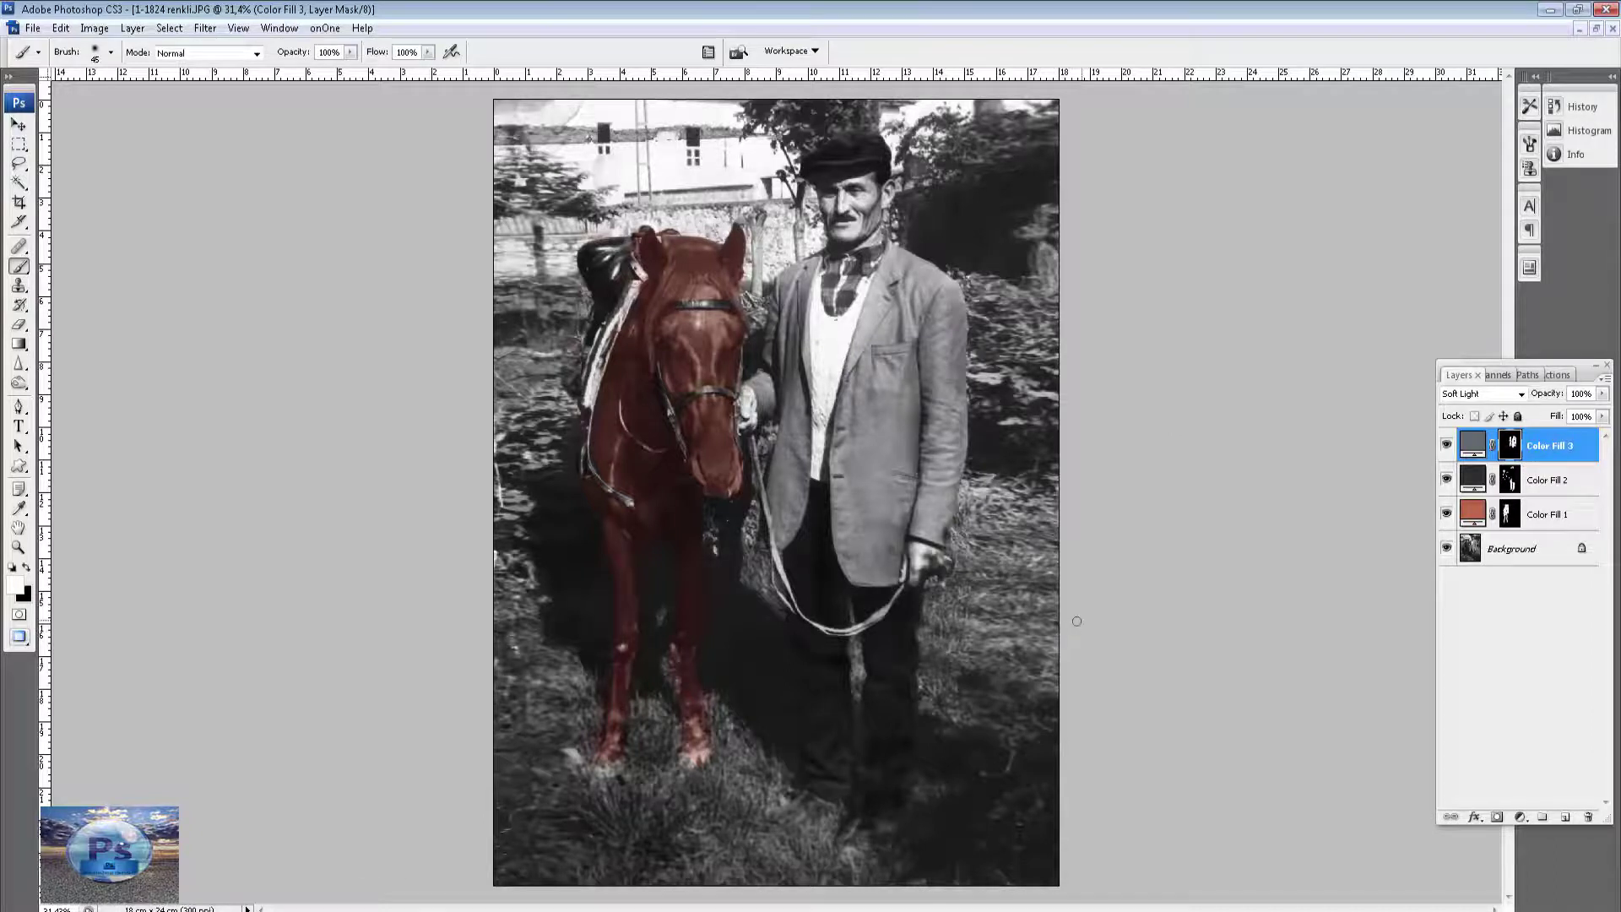
Switch the view to full screen mode on a black background.
{"action": "key", "text": "f"}
{"action": "key", "text": "f"}
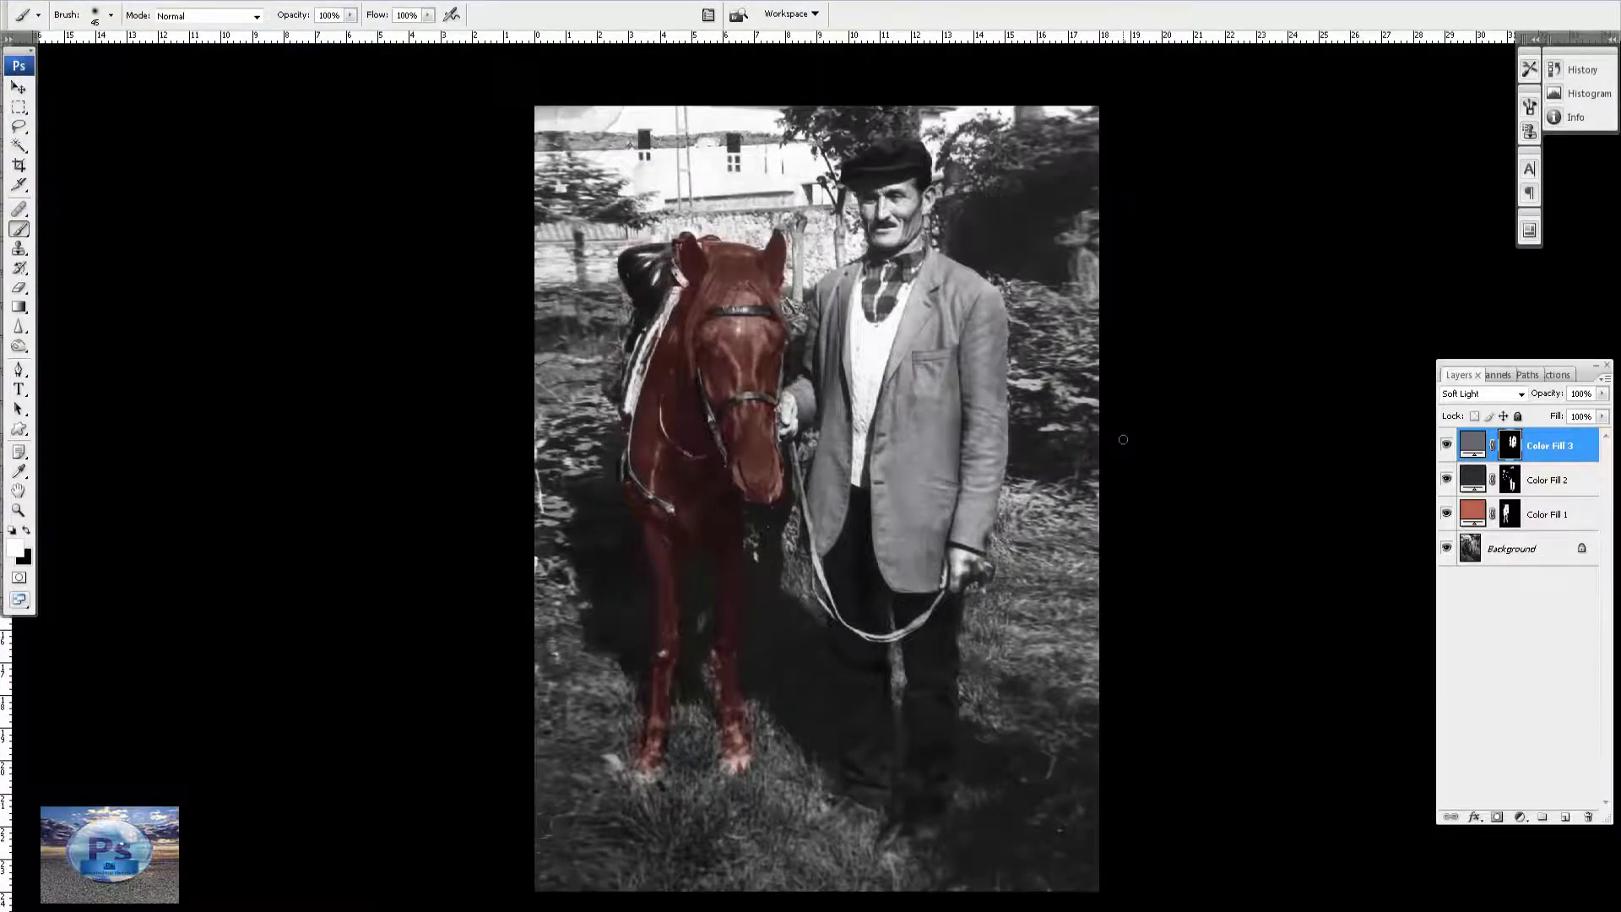
{"action": "key", "text": "f"}
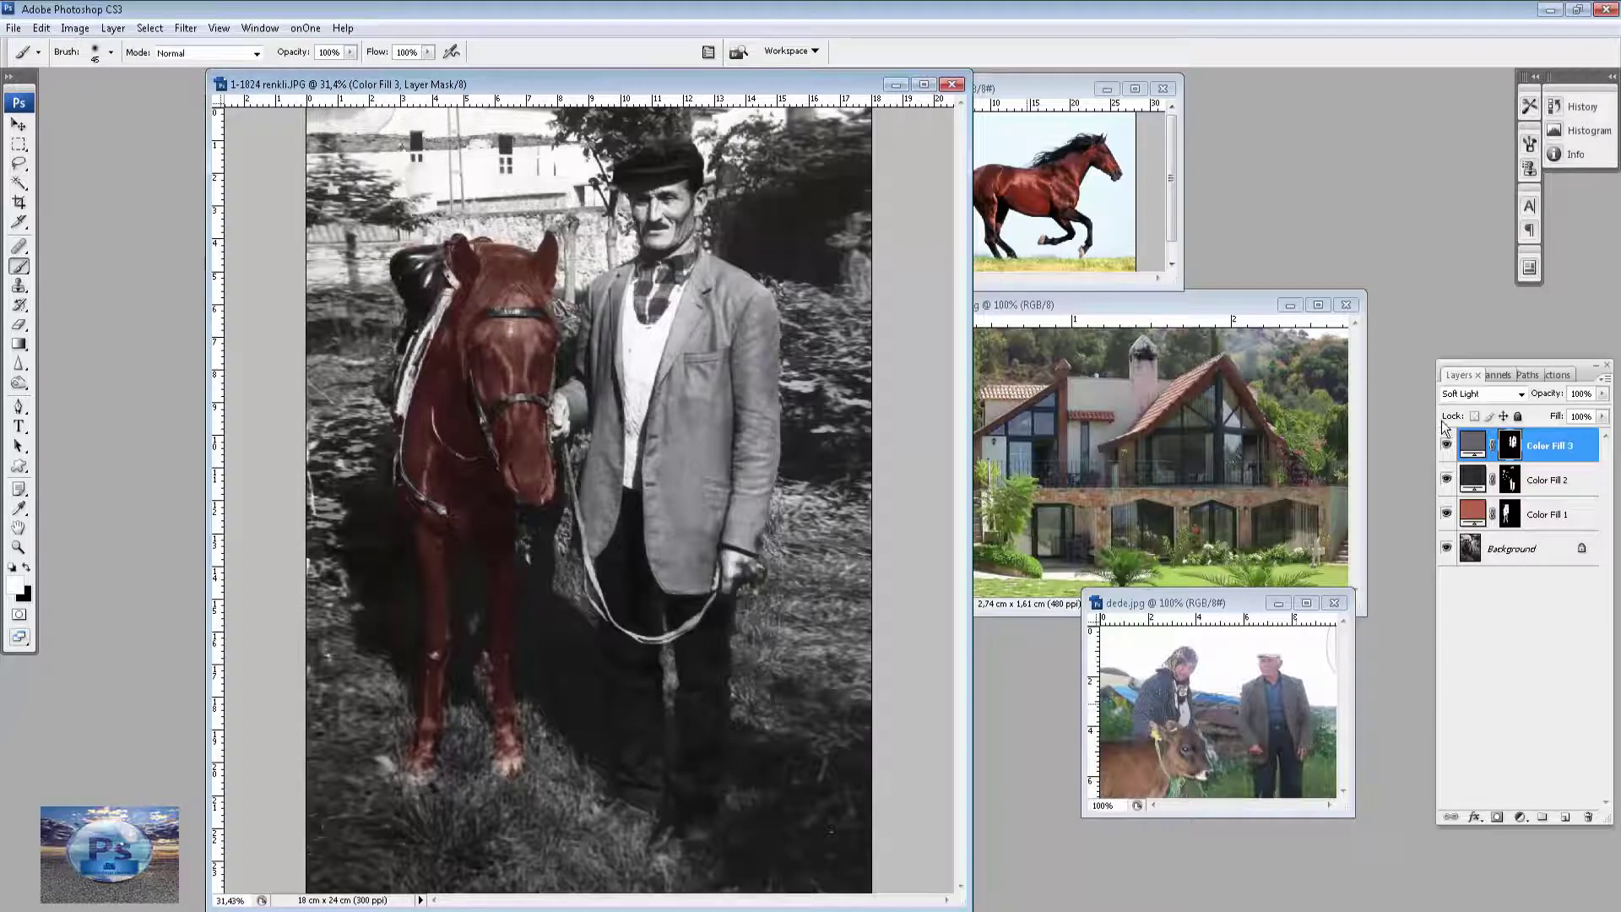
Add a muted blue solid colour fill layer hidden behind an inverted mask.
{"action": "left_click", "coordinate": [1519, 817]}
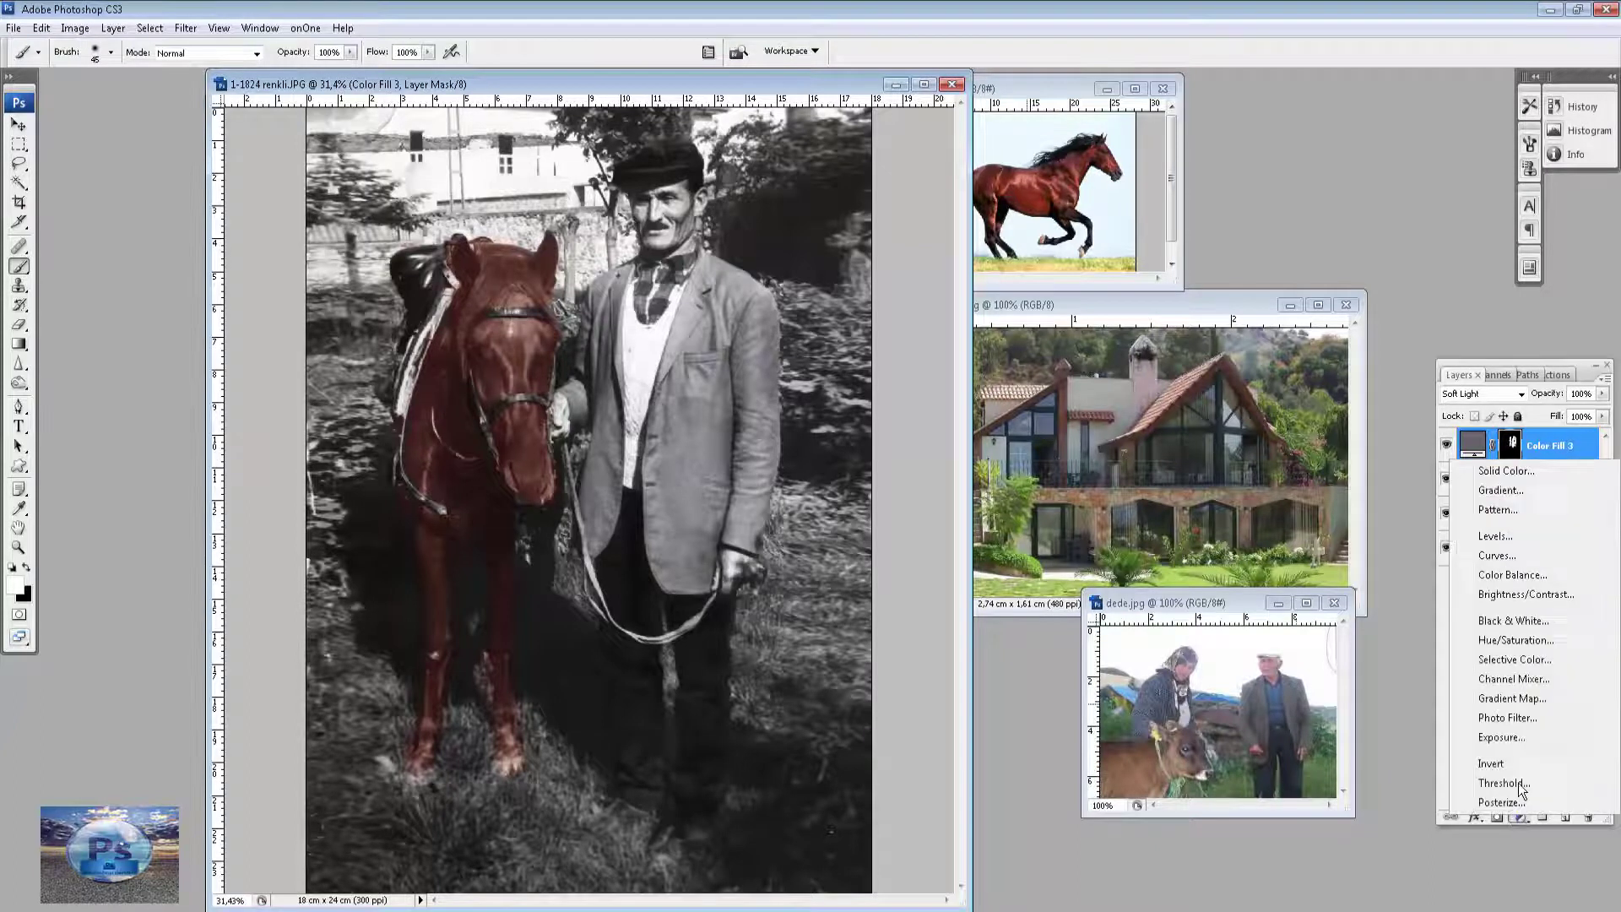
{"action": "left_click", "coordinate": [1489, 472]}
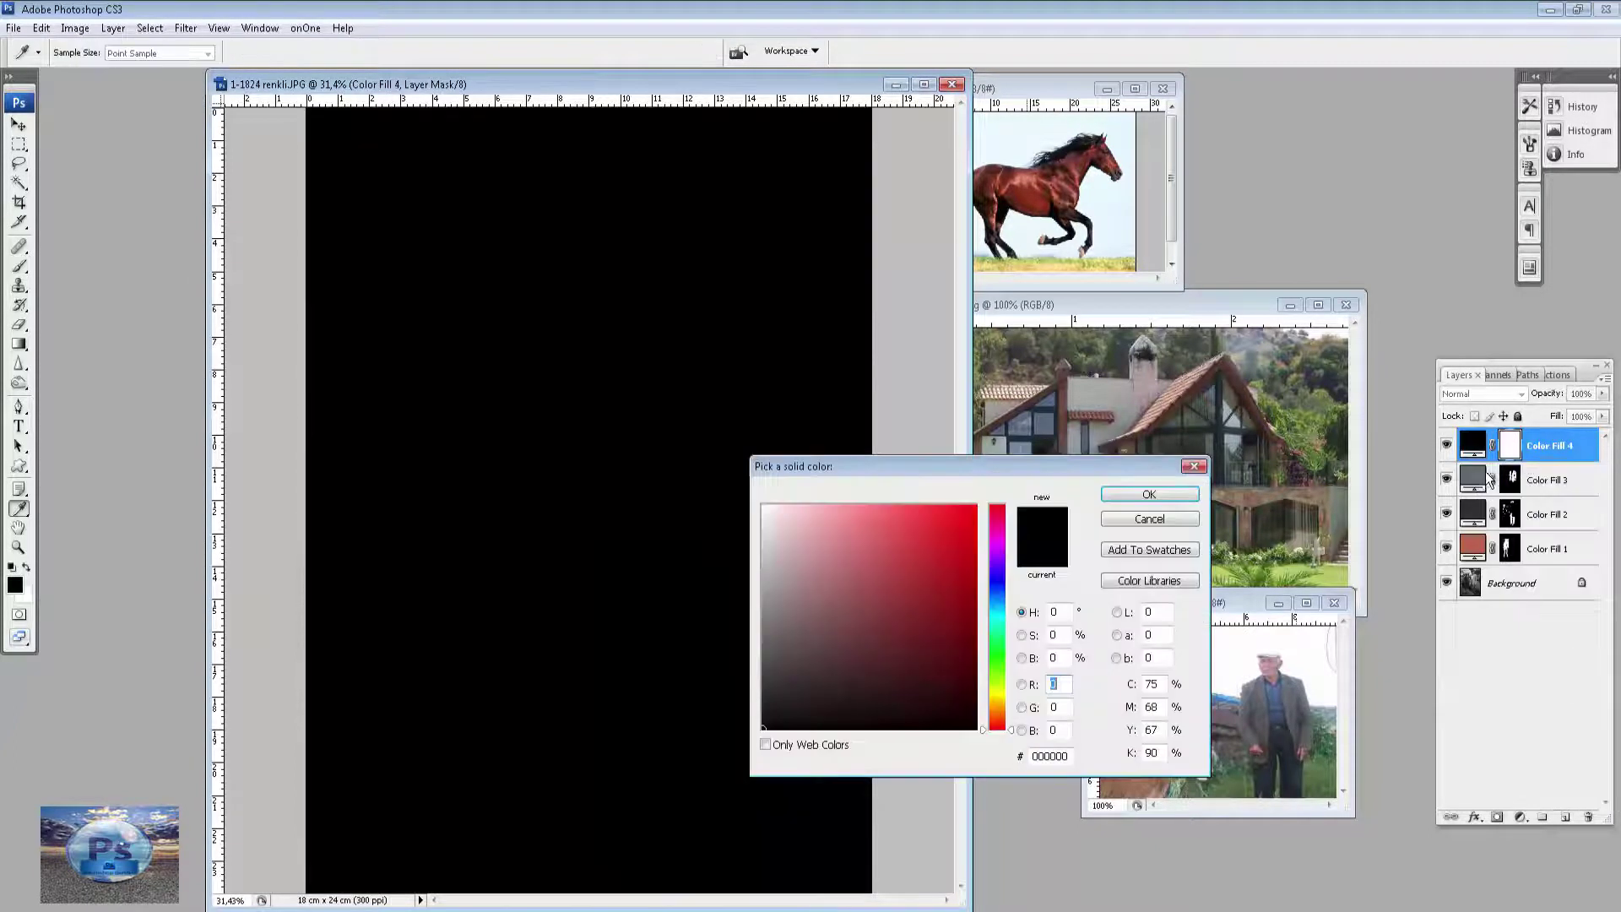
{"action": "left_click", "coordinate": [1278, 695]}
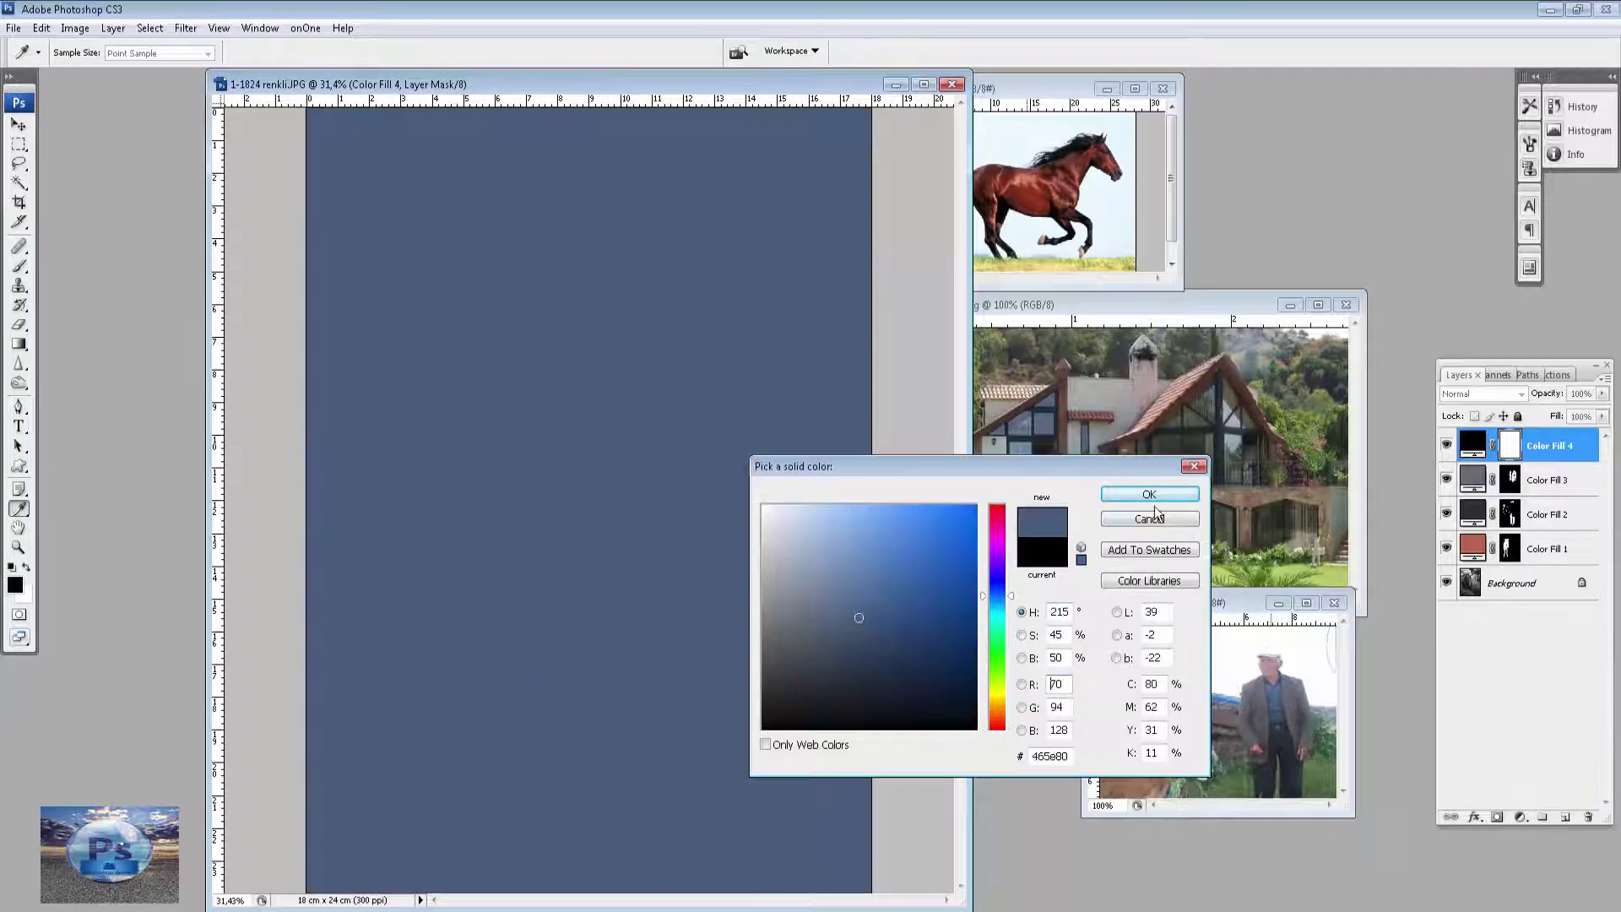
{"action": "left_click", "coordinate": [1148, 495]}
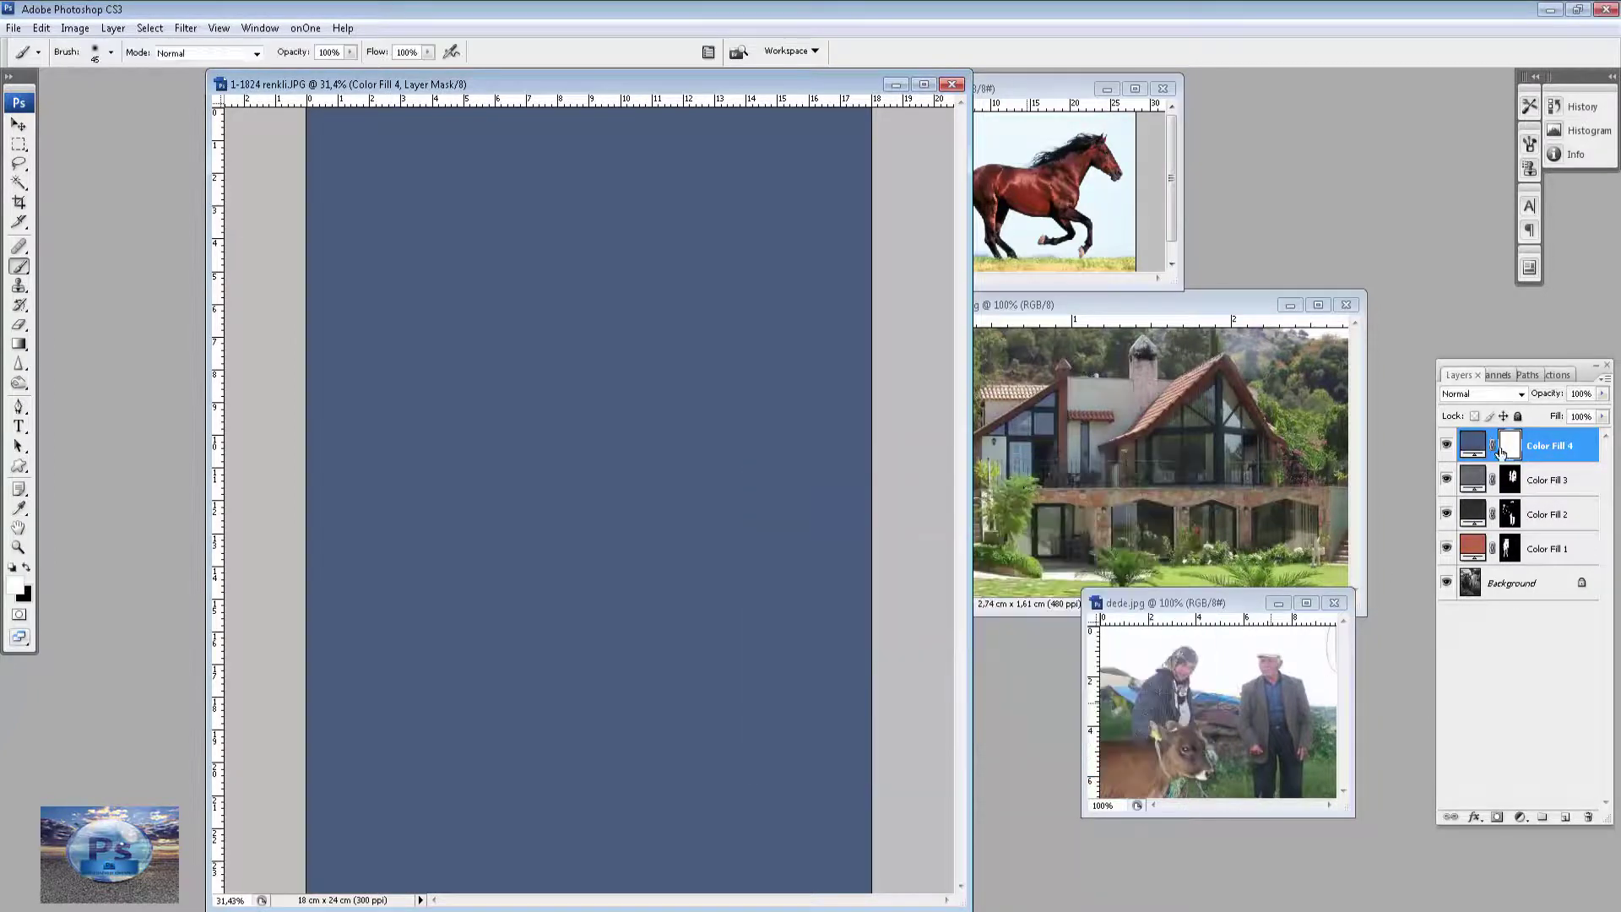
{"action": "key", "text": "ctrl+i"}
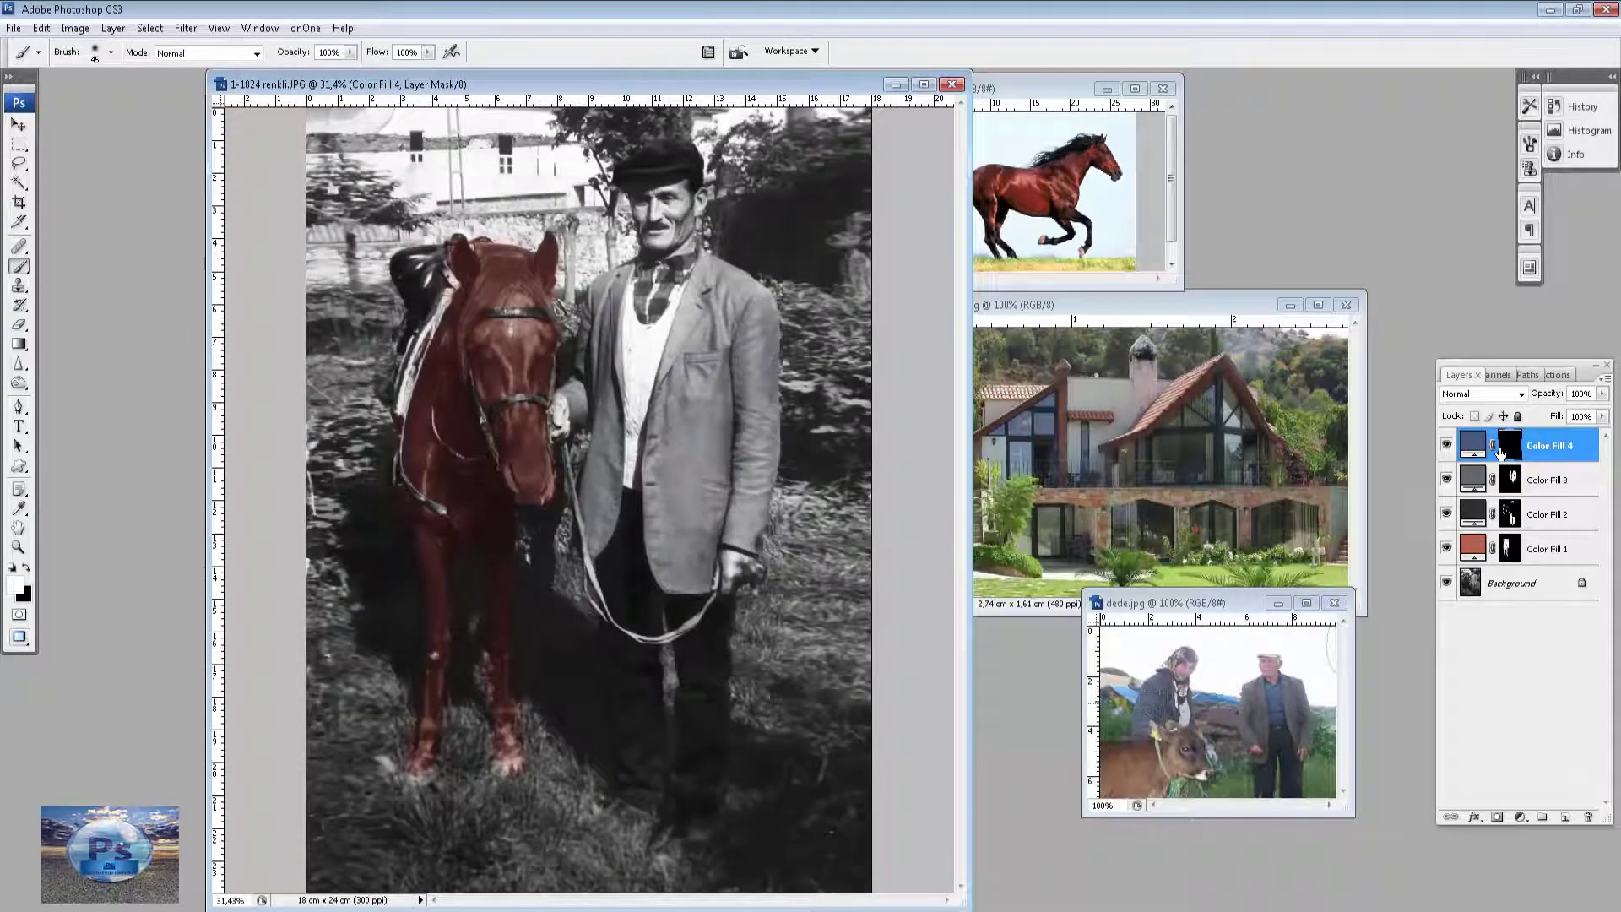
Zoom in to full size on the scarf and set Color Fill 4 to Soft Light.
{"action": "key", "text": "f"}
{"action": "key", "text": "ctrl+plus"}
{"action": "key", "text": "ctrl+plus"}
{"action": "key", "text": "ctrl+plus"}
{"action": "scroll", "coordinate": [1107, 475], "scroll_direction": "up", "scroll_amount": 5}
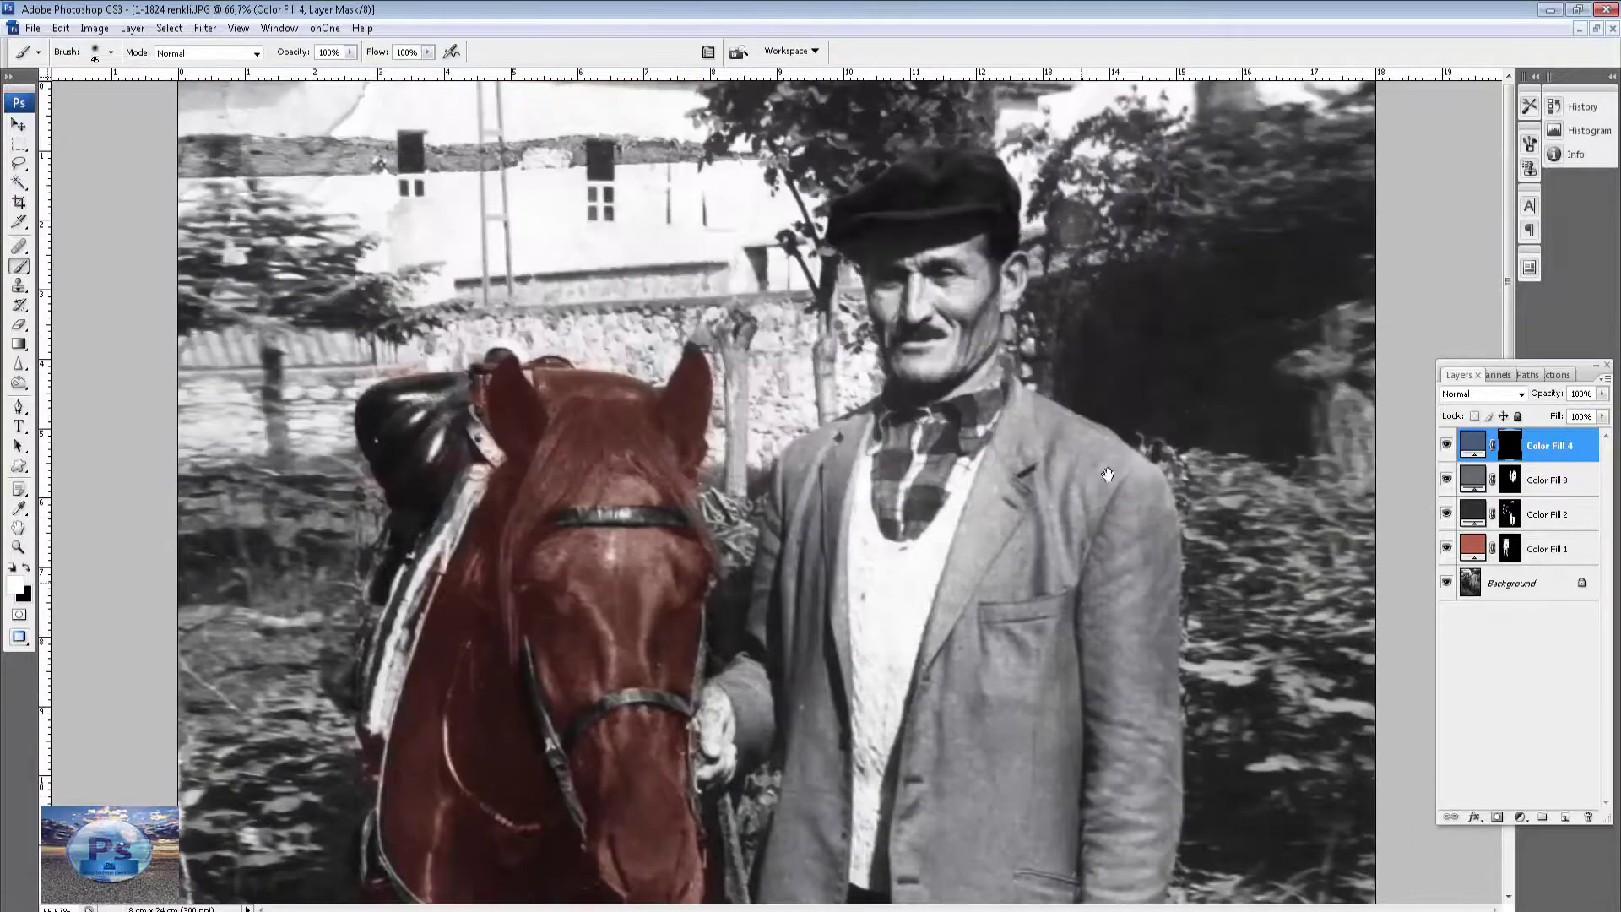
{"action": "key", "text": "ctrl+plus"}
{"action": "left_click_drag", "start_coordinate": [1167, 380], "coordinate": [1036, 397]}
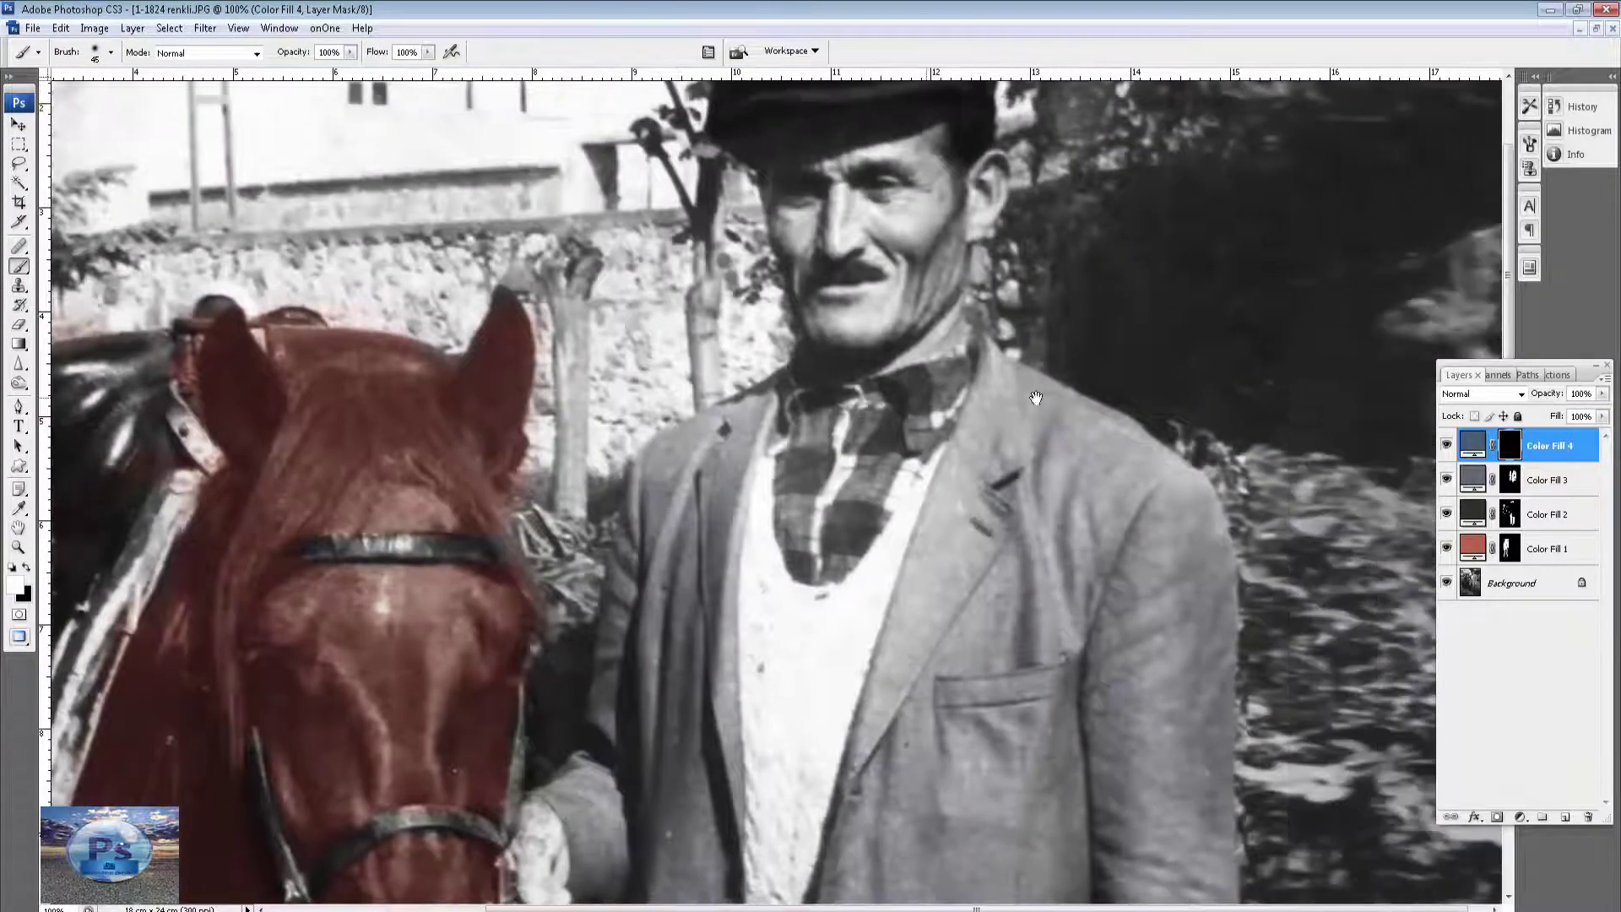
{"action": "left_click", "coordinate": [1476, 395]}
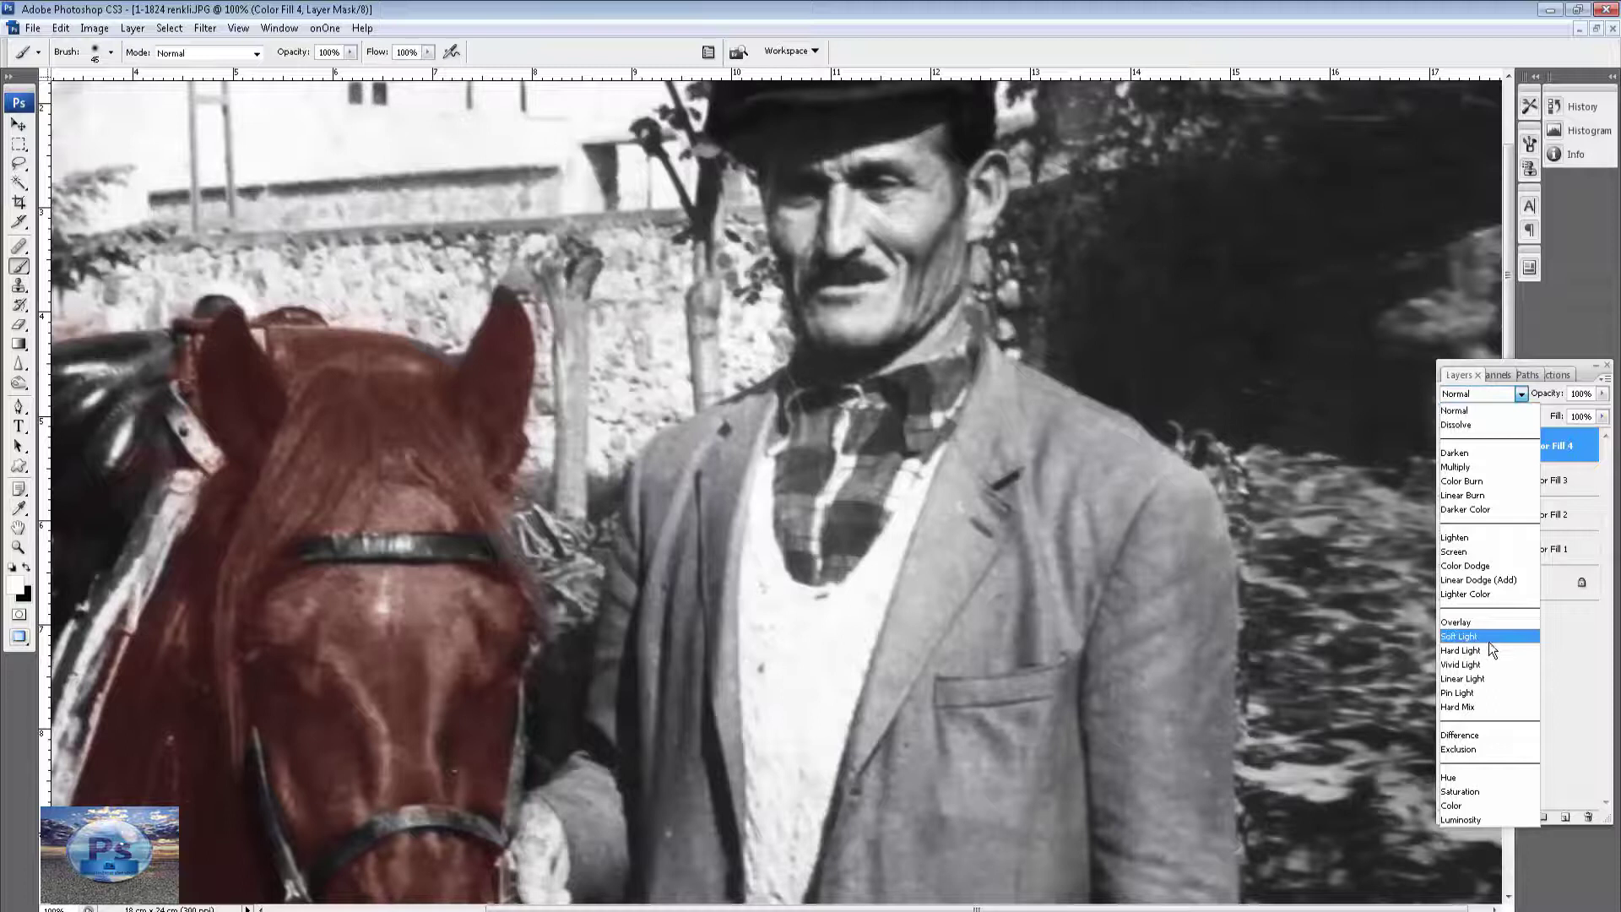
{"action": "left_click", "coordinate": [1491, 639]}
Paint the blue tint over the checked scarf and along the saddle strap.
{"action": "mouse_move", "coordinate": [886, 473]}
{"action": "left_mouse_down"}
{"action": "mouse_move", "coordinate": [912, 381]}
{"action": "mouse_move", "coordinate": [785, 404]}
{"action": "mouse_move", "coordinate": [805, 559]}
{"action": "mouse_move", "coordinate": [865, 523]}
{"action": "mouse_move", "coordinate": [875, 484]}
{"action": "left_mouse_up"}
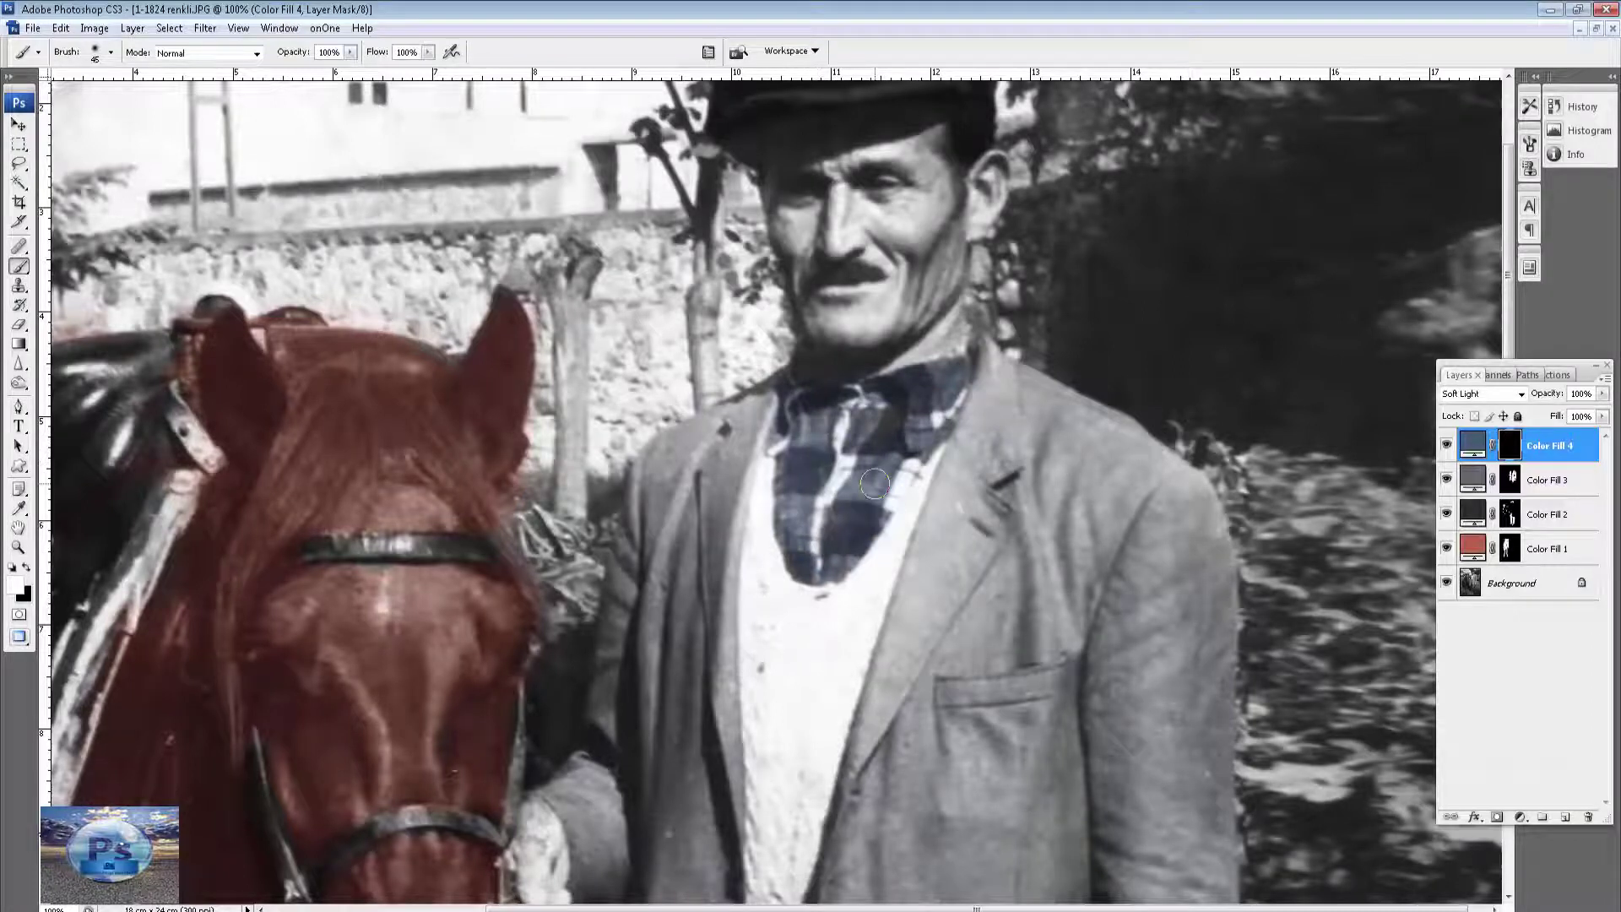
{"action": "left_click_drag", "start_coordinate": [779, 422], "coordinate": [783, 397]}
{"action": "left_click_drag", "start_coordinate": [903, 414], "coordinate": [956, 374]}
{"action": "mouse_move", "coordinate": [869, 512]}
{"action": "left_mouse_down"}
{"action": "mouse_move", "coordinate": [802, 527]}
{"action": "mouse_move", "coordinate": [787, 434]}
{"action": "left_mouse_up"}
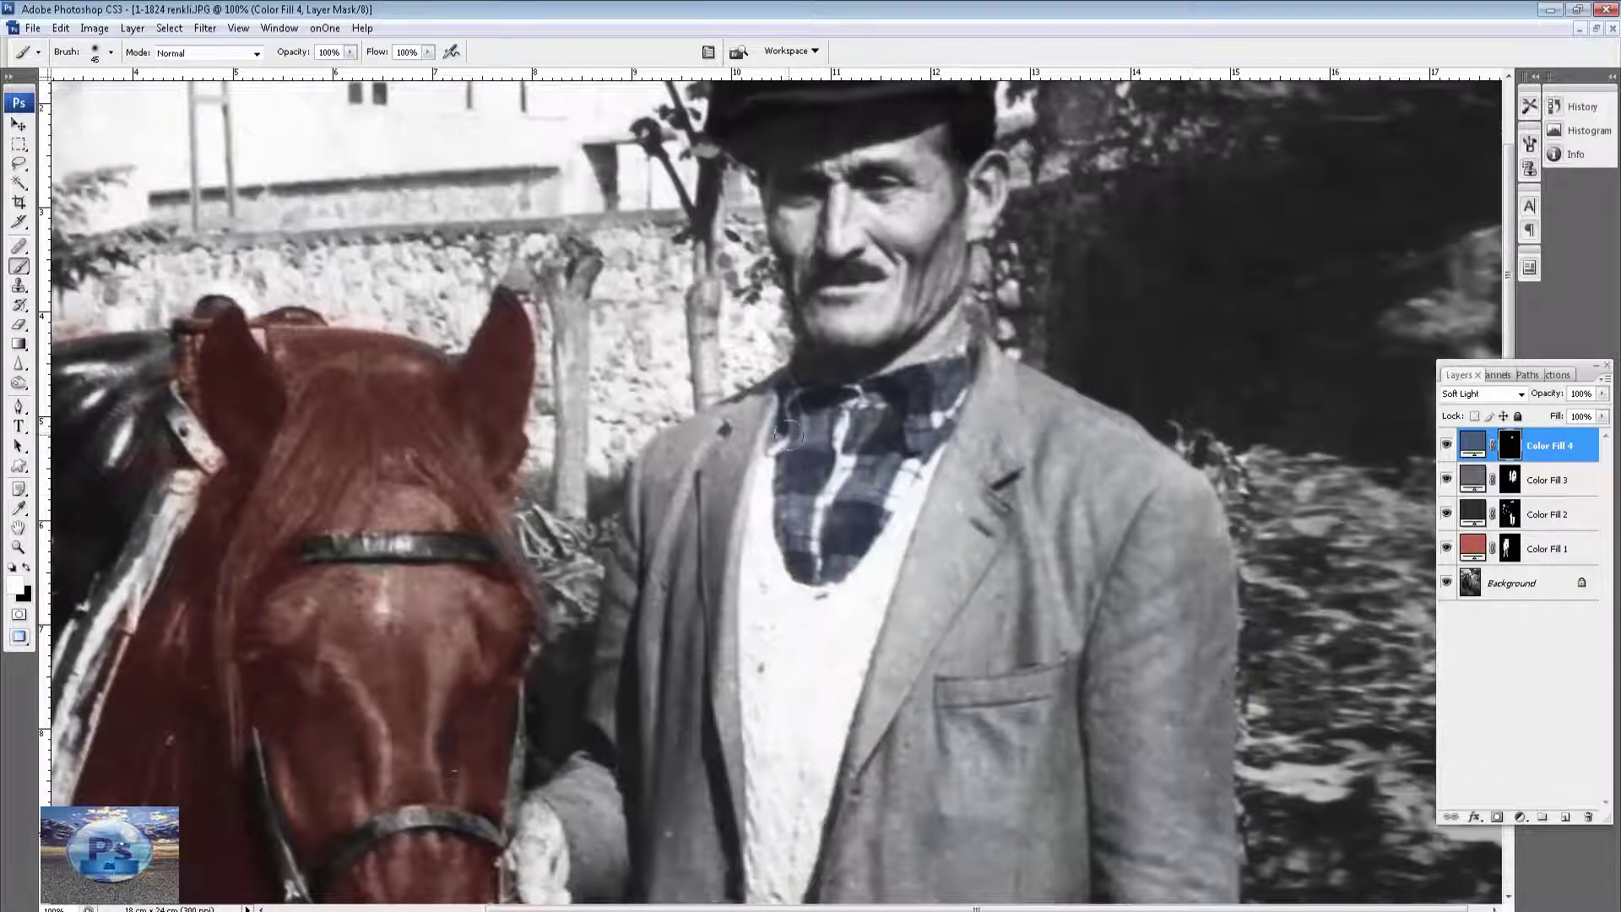
{"action": "left_click_drag", "start_coordinate": [770, 530], "coordinate": [1075, 450]}
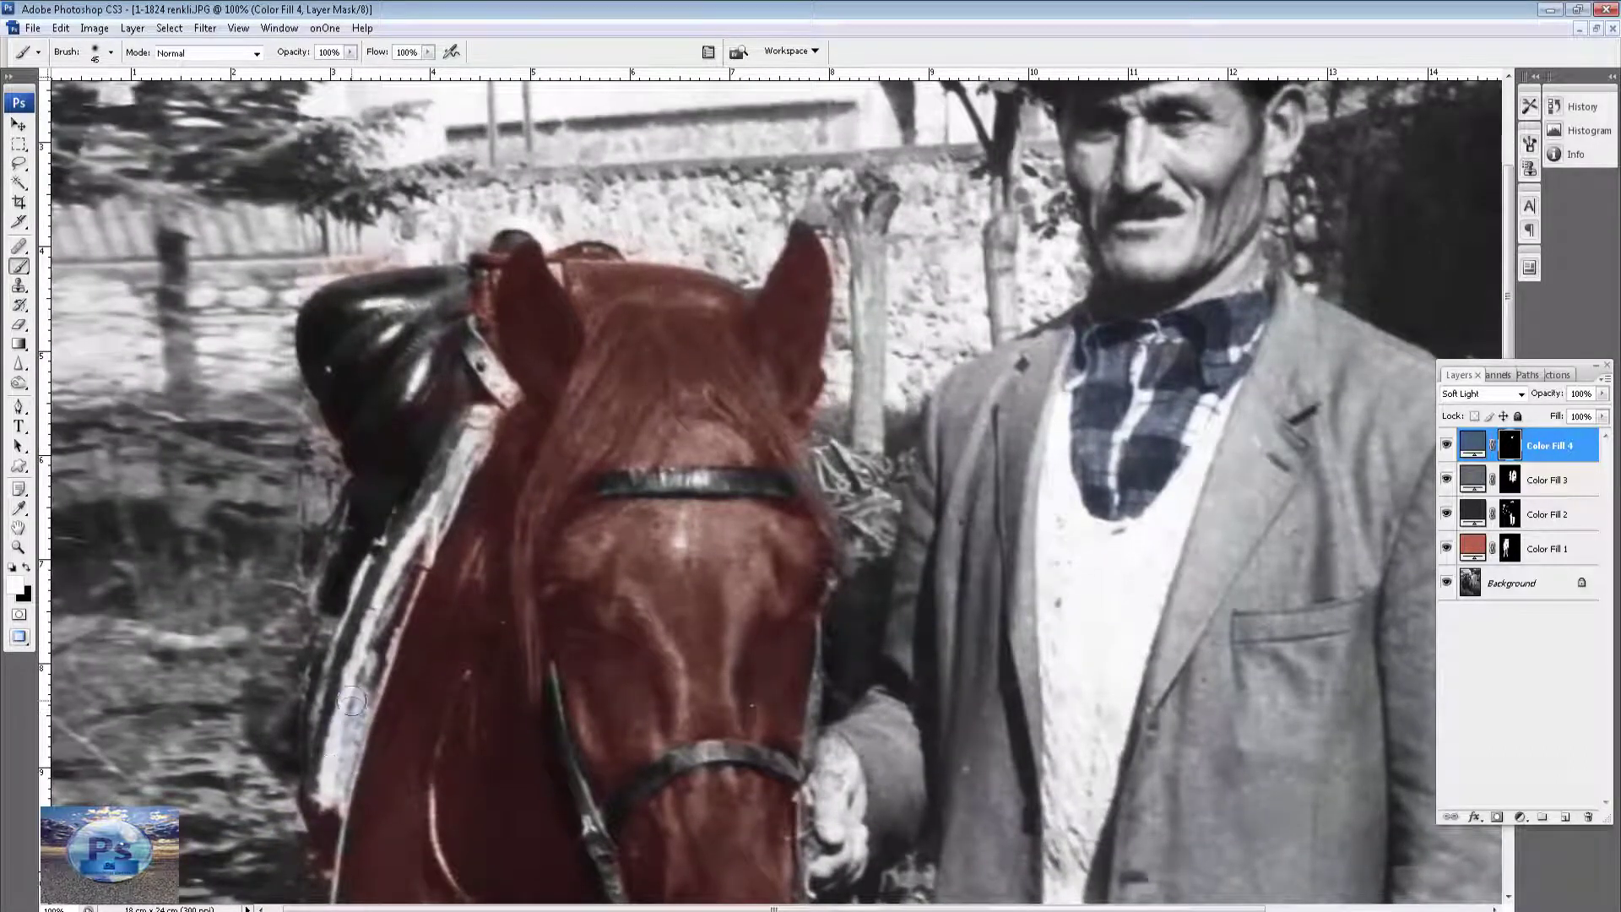
{"action": "mouse_move", "coordinate": [332, 763]}
{"action": "left_mouse_down"}
{"action": "mouse_move", "coordinate": [363, 629]}
{"action": "mouse_move", "coordinate": [414, 540]}
{"action": "mouse_move", "coordinate": [356, 582]}
{"action": "left_mouse_up"}
{"action": "left_click_drag", "start_coordinate": [821, 722], "coordinate": [740, 583]}
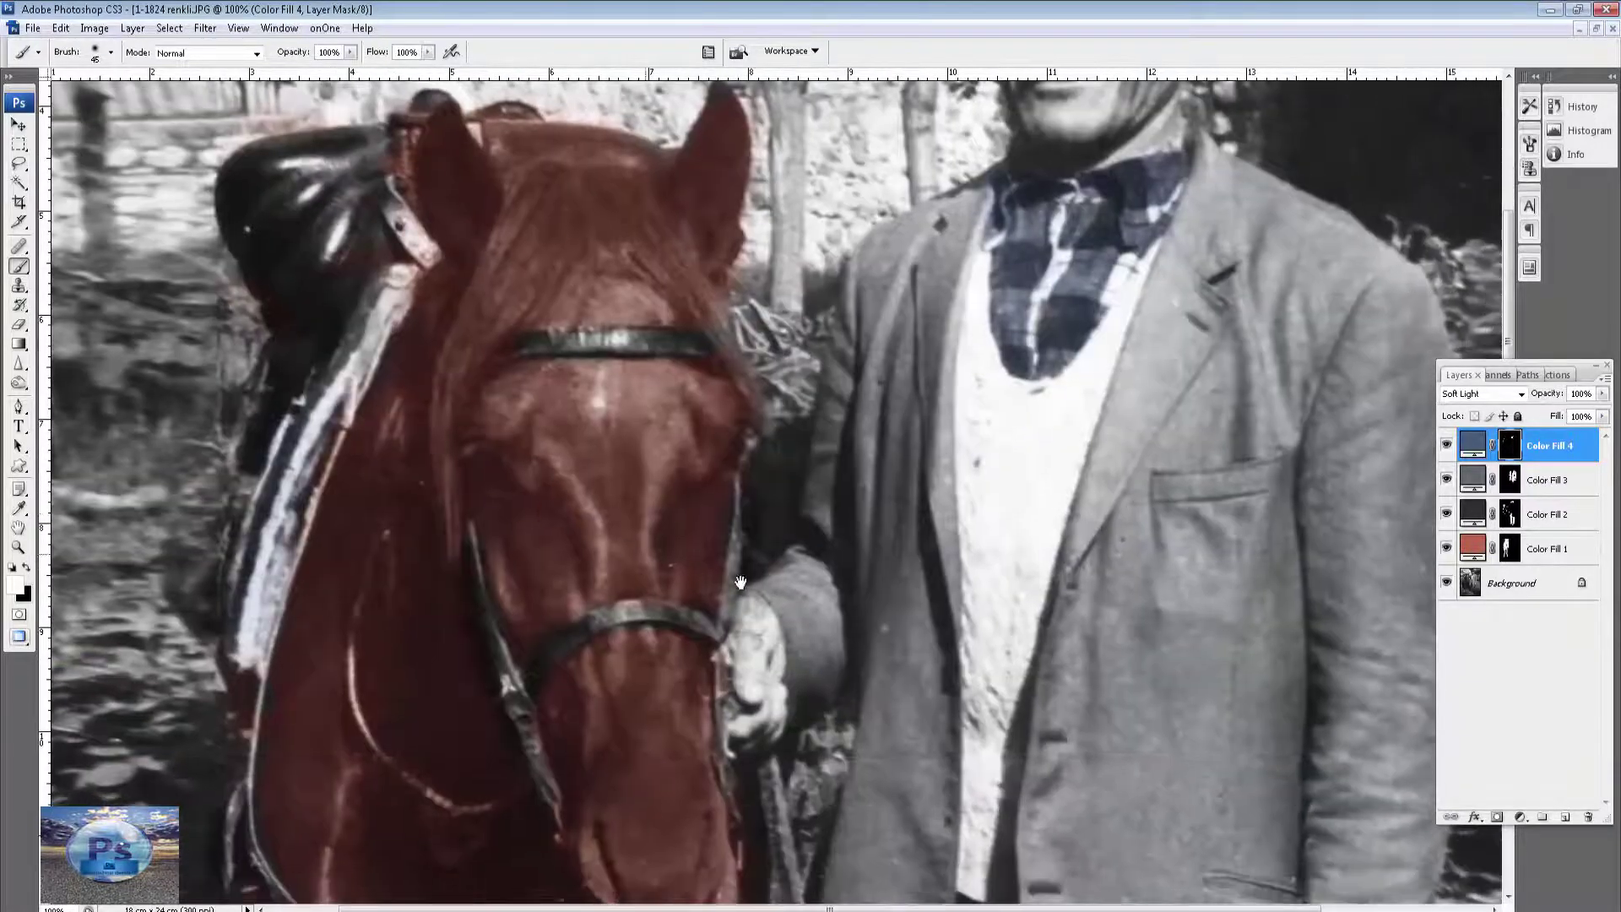
{"action": "mouse_move", "coordinate": [840, 553]}
{"action": "left_mouse_down"}
{"action": "mouse_move", "coordinate": [912, 465]}
{"action": "mouse_move", "coordinate": [966, 434]}
{"action": "mouse_move", "coordinate": [969, 470]}
{"action": "mouse_move", "coordinate": [940, 394]}
{"action": "mouse_move", "coordinate": [891, 490]}
{"action": "left_mouse_up"}
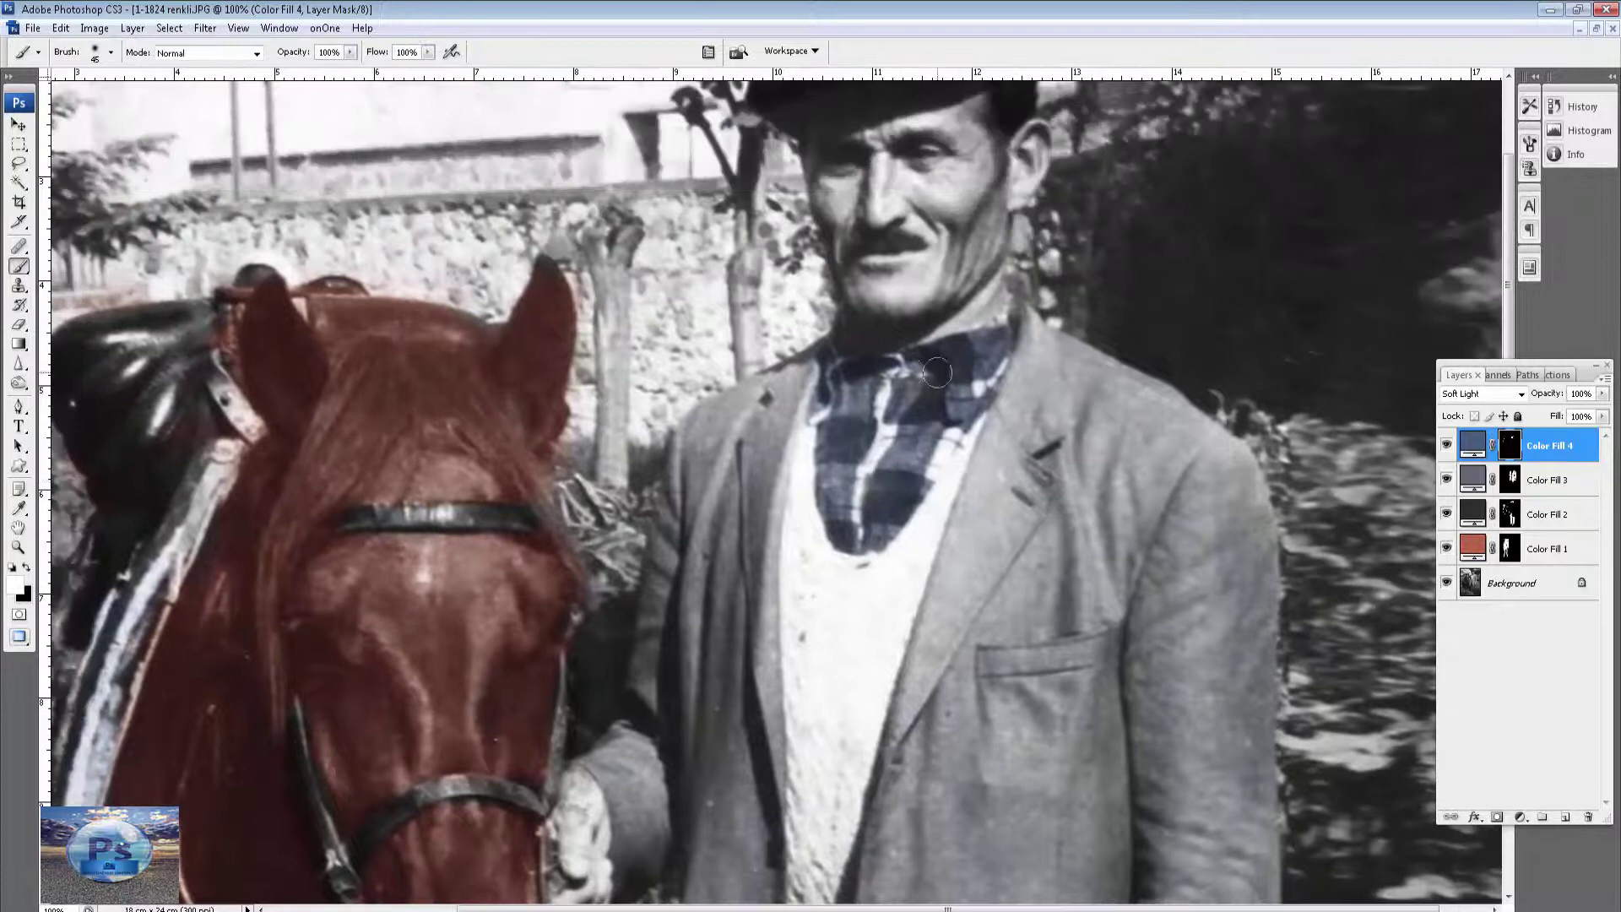
{"action": "mouse_move", "coordinate": [846, 432]}
{"action": "left_mouse_down"}
{"action": "mouse_move", "coordinate": [836, 647]}
{"action": "mouse_move", "coordinate": [861, 564]}
{"action": "left_mouse_up"}
{"action": "key", "text": "ctrl+0"}
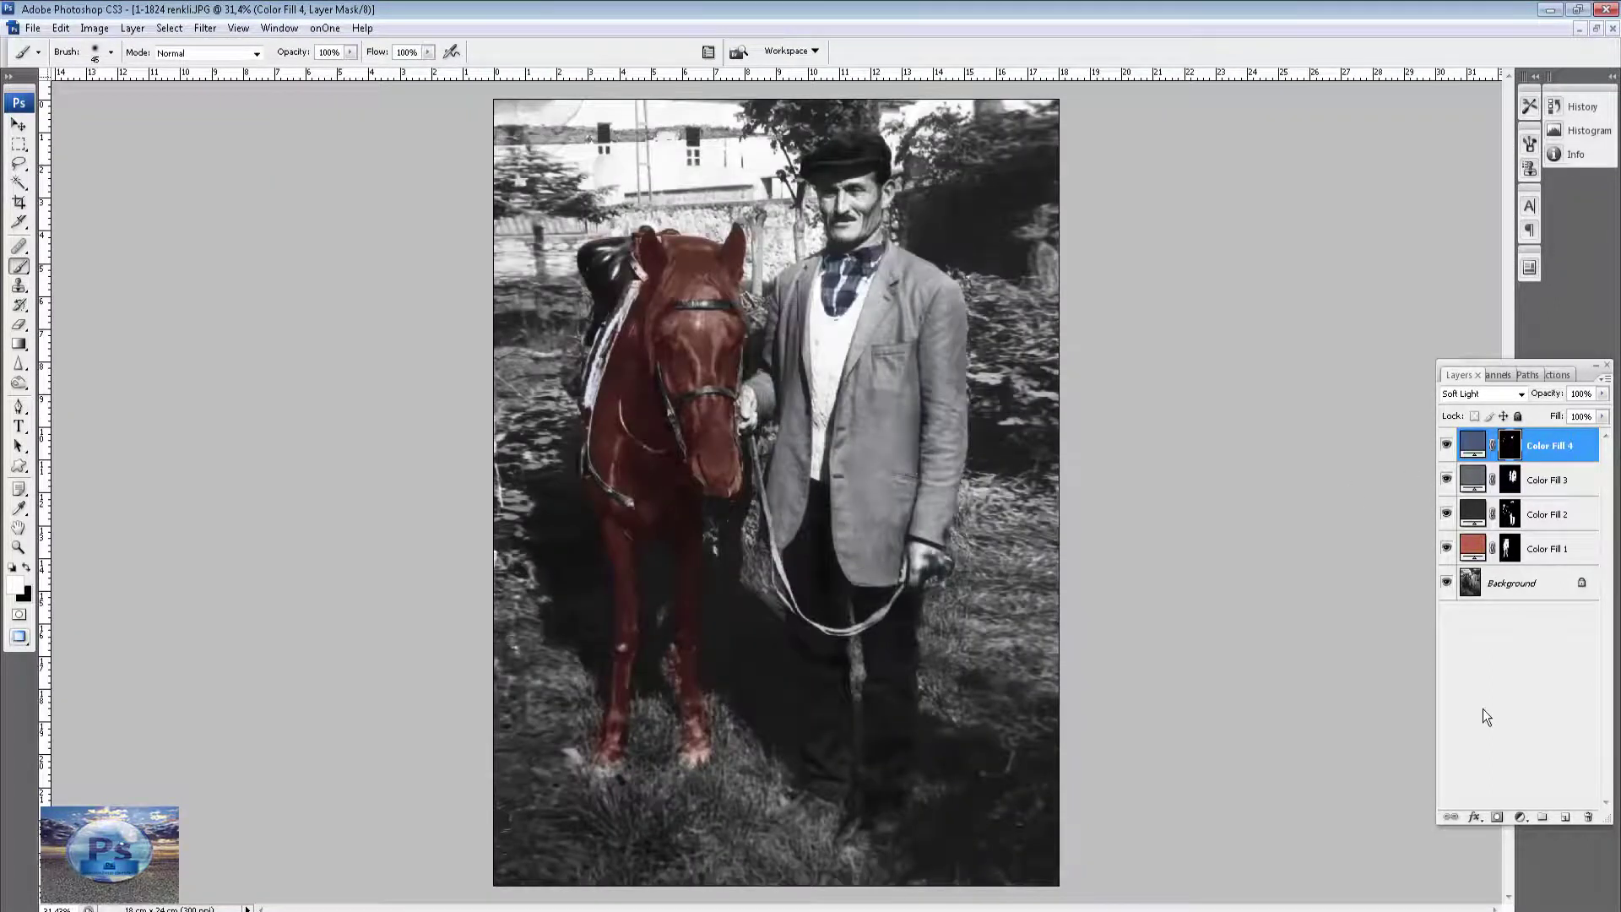
Add a pale cream faecd8 solid colour fill and invert its mask to hide it.
{"action": "left_click", "coordinate": [1520, 817]}
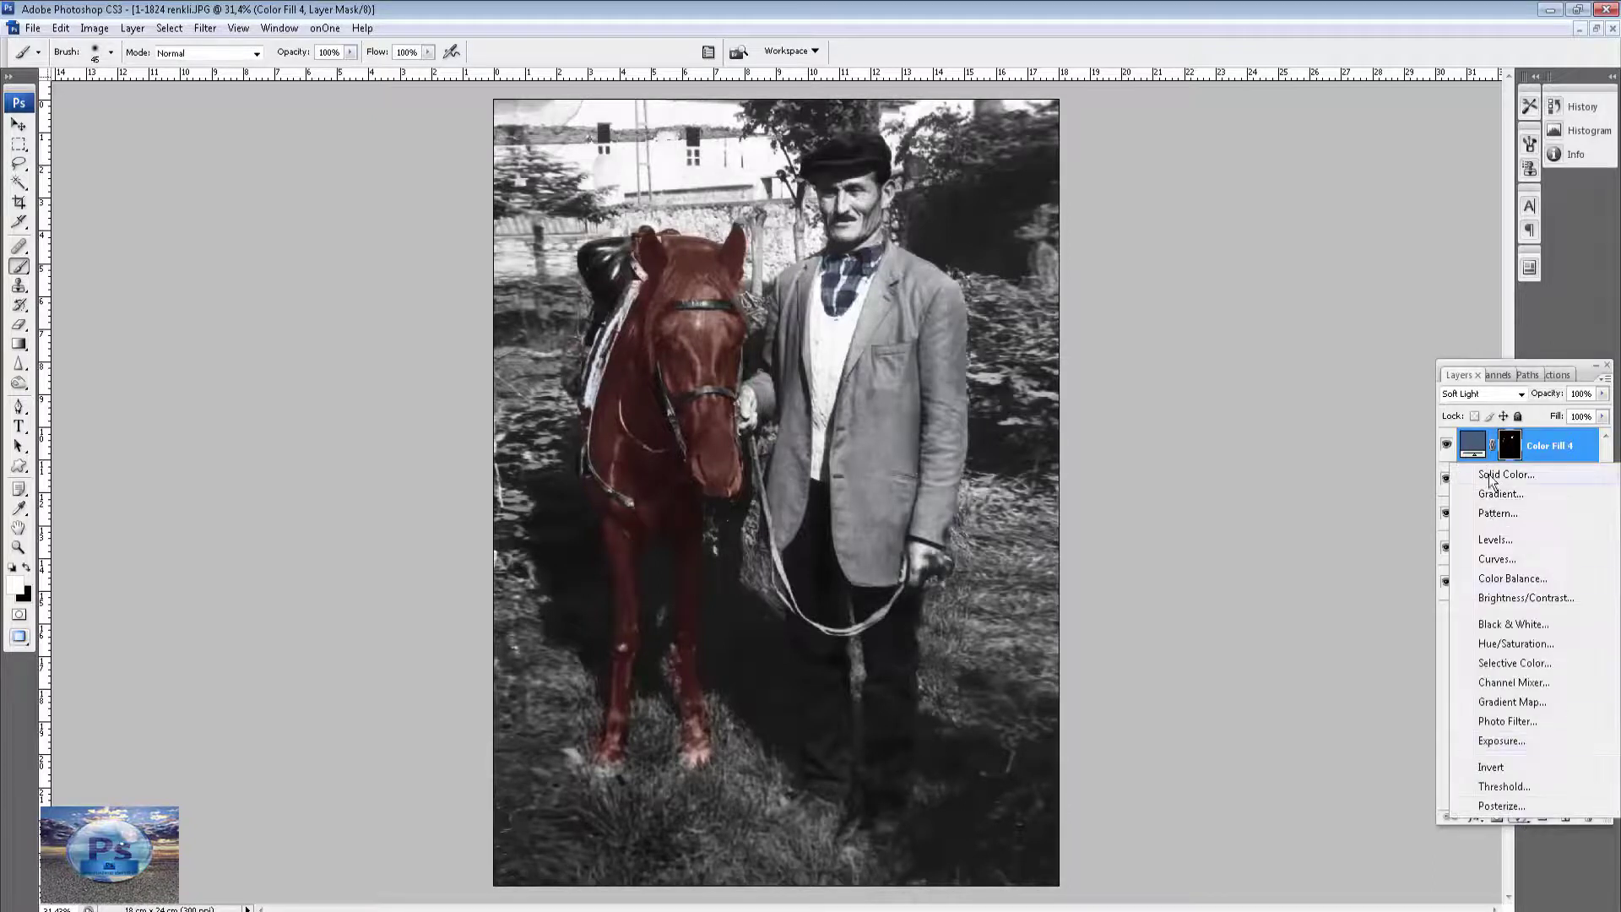
{"action": "left_click", "coordinate": [1500, 476]}
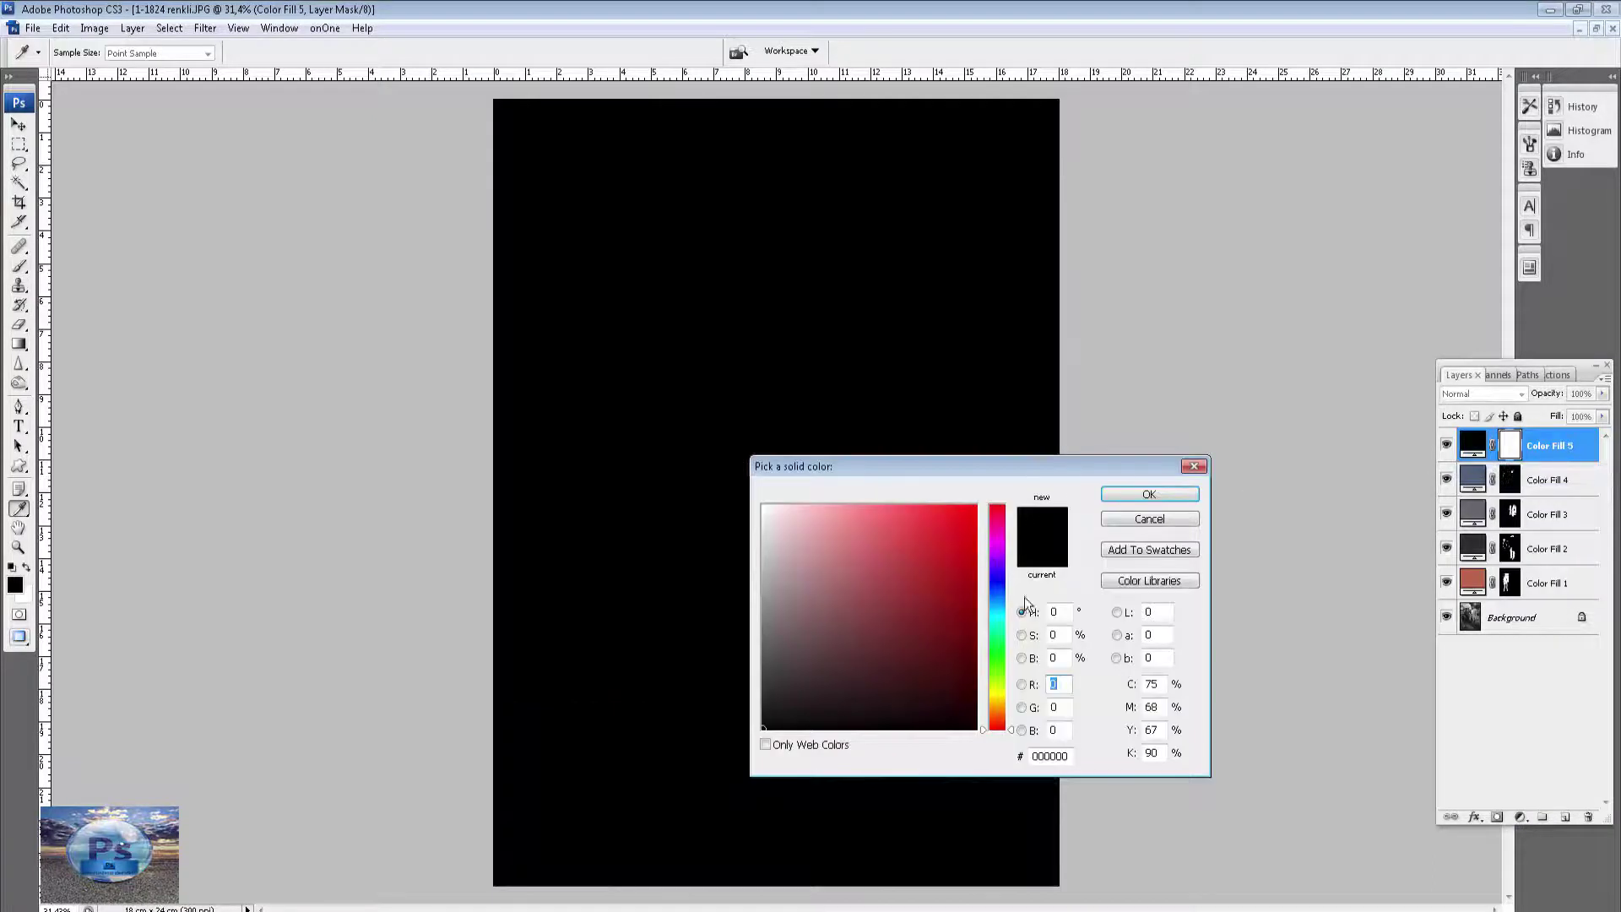
{"action": "left_click_drag", "start_coordinate": [988, 473], "coordinate": [1258, 276]}
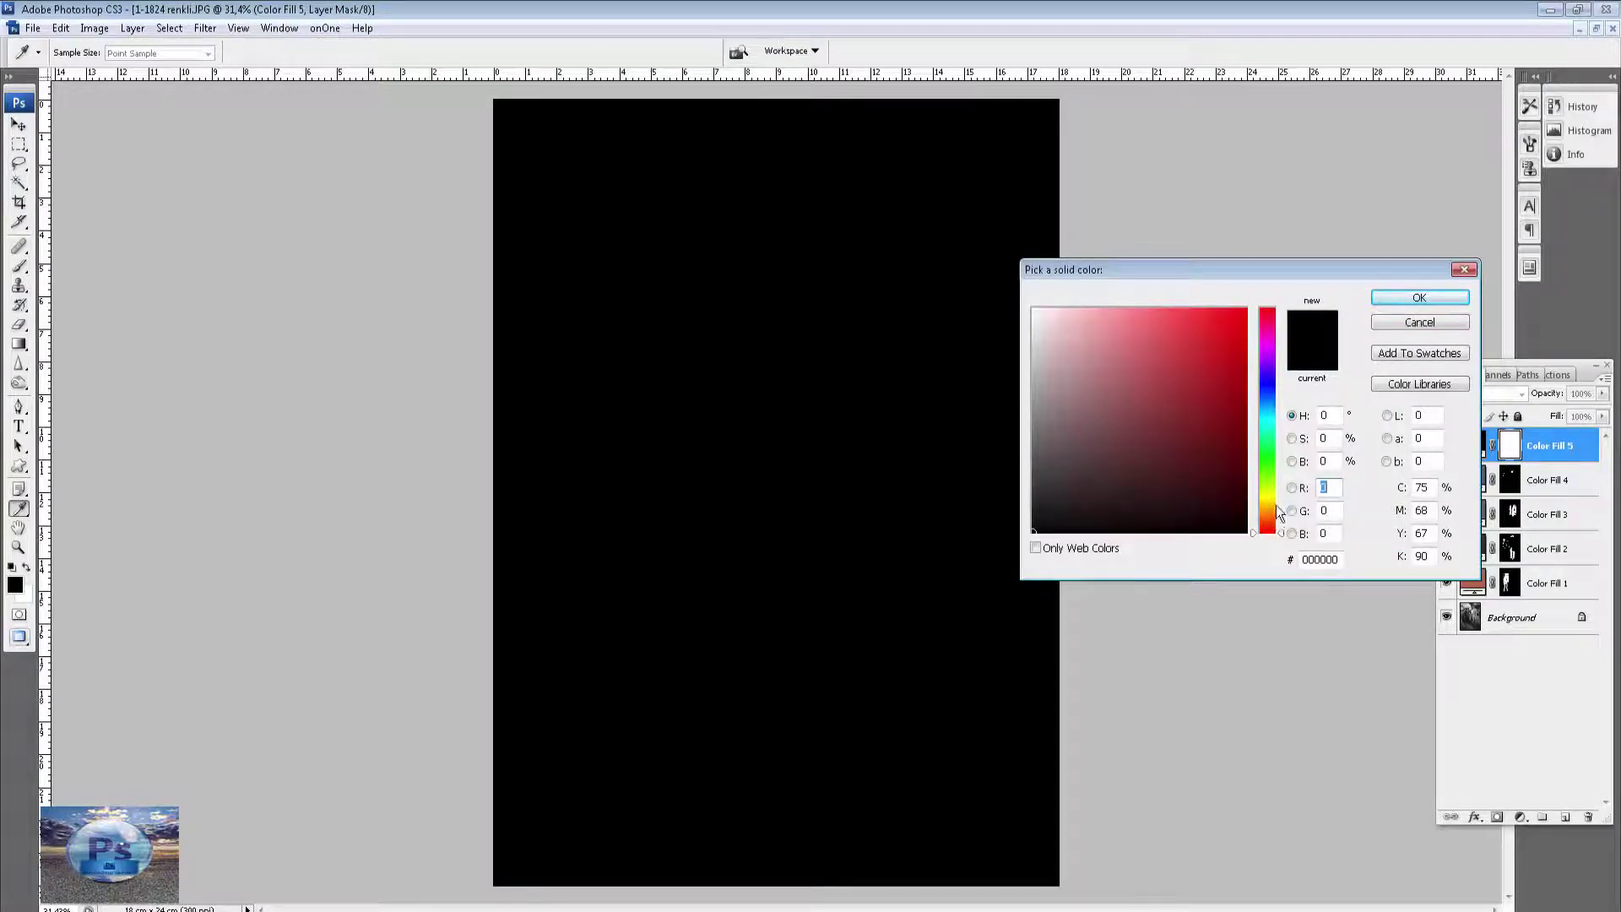
{"action": "left_click_drag", "start_coordinate": [1271, 517], "coordinate": [1270, 510]}
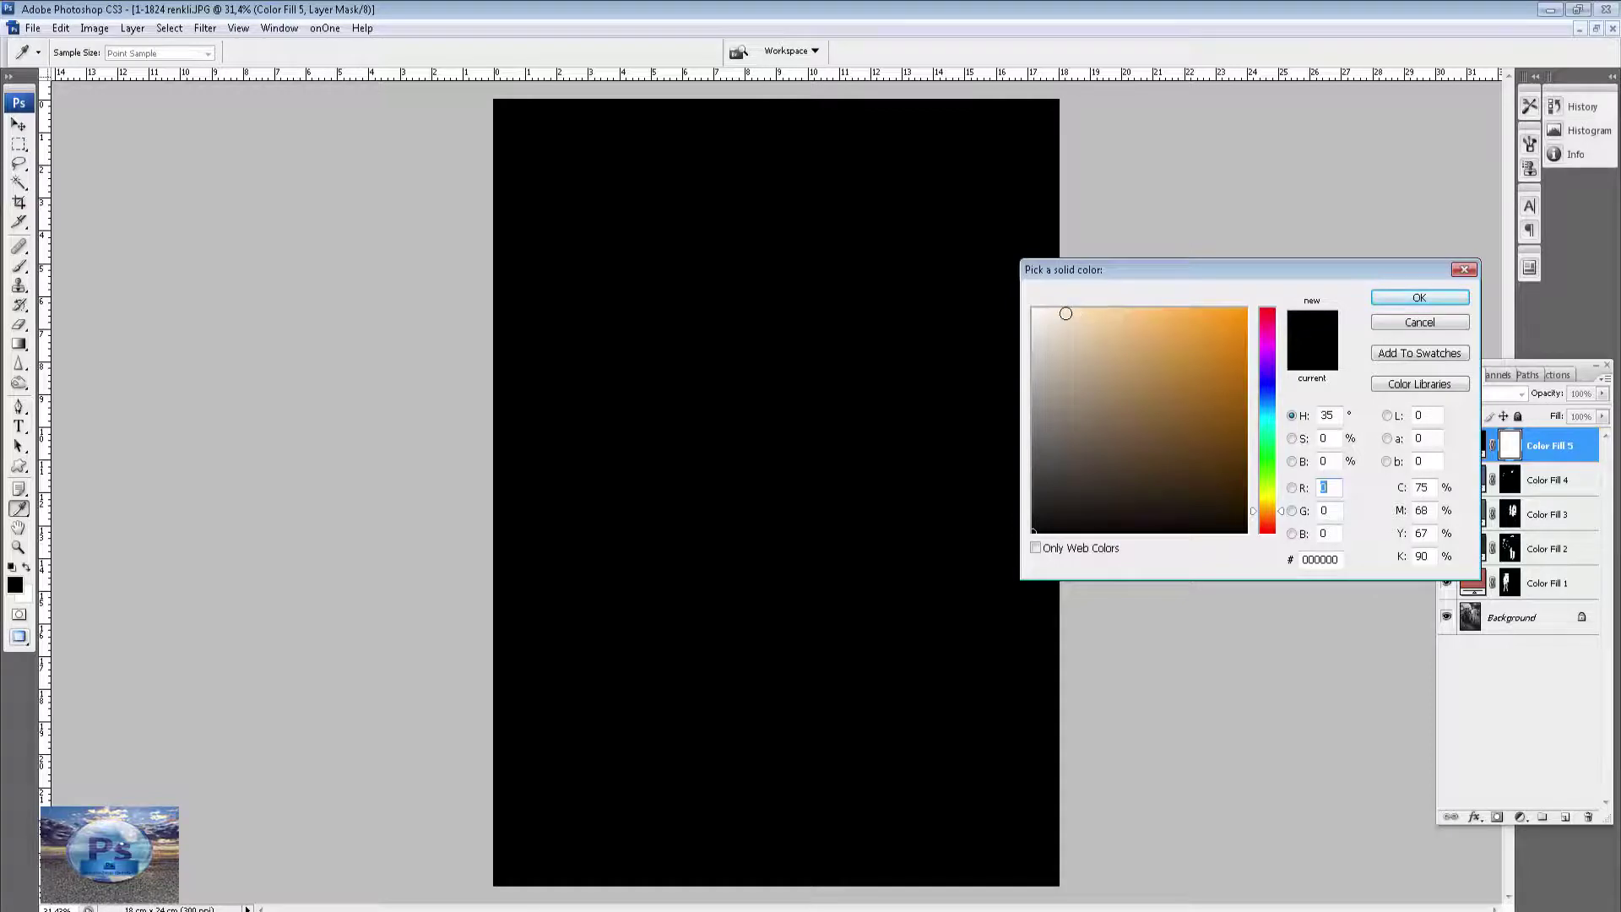
{"action": "left_click", "coordinate": [1065, 313]}
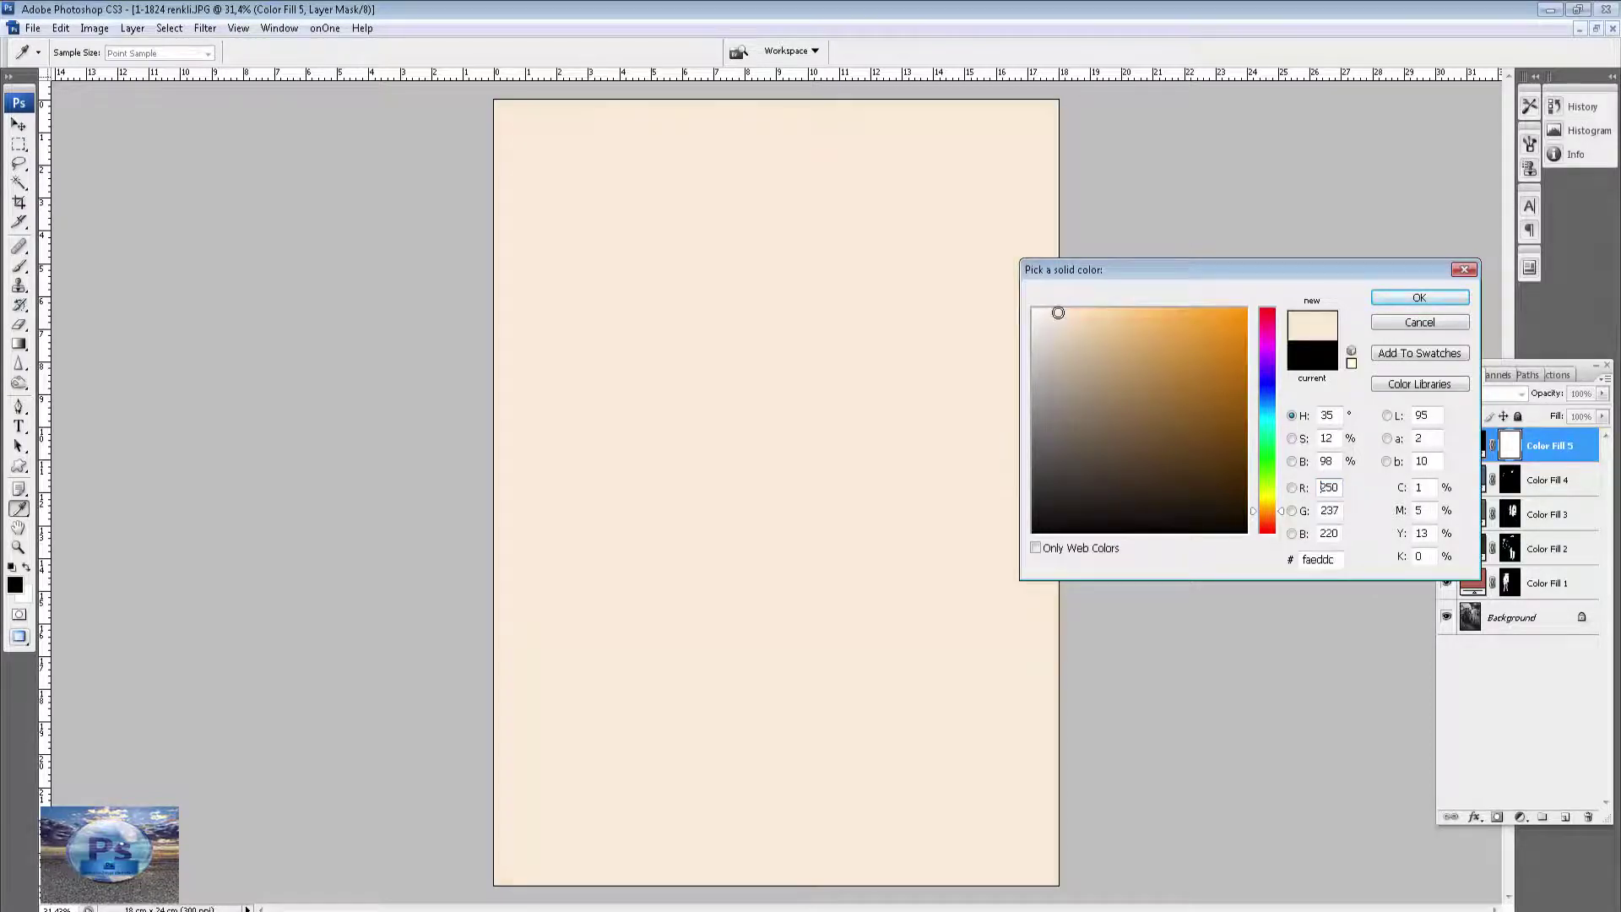
{"action": "left_click", "coordinate": [1382, 294]}
{"action": "key", "text": "ctrl+i"}
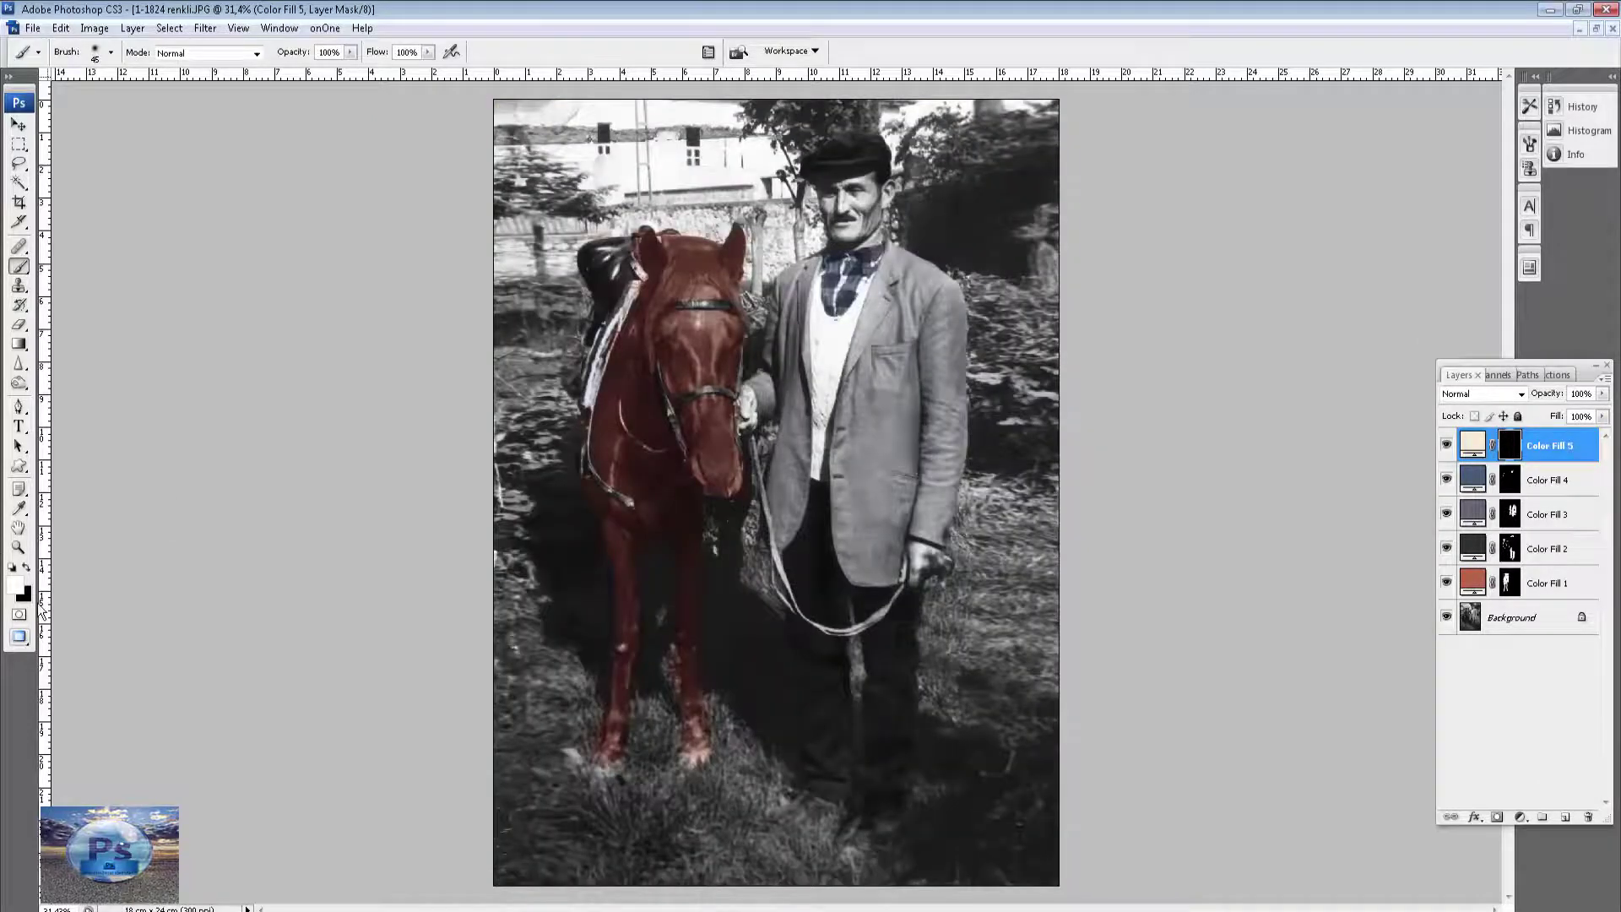
Zoom in on the vest, start tinting its edge, and set Color Fill 5 to Soft Light.
{"action": "key", "text": "f"}
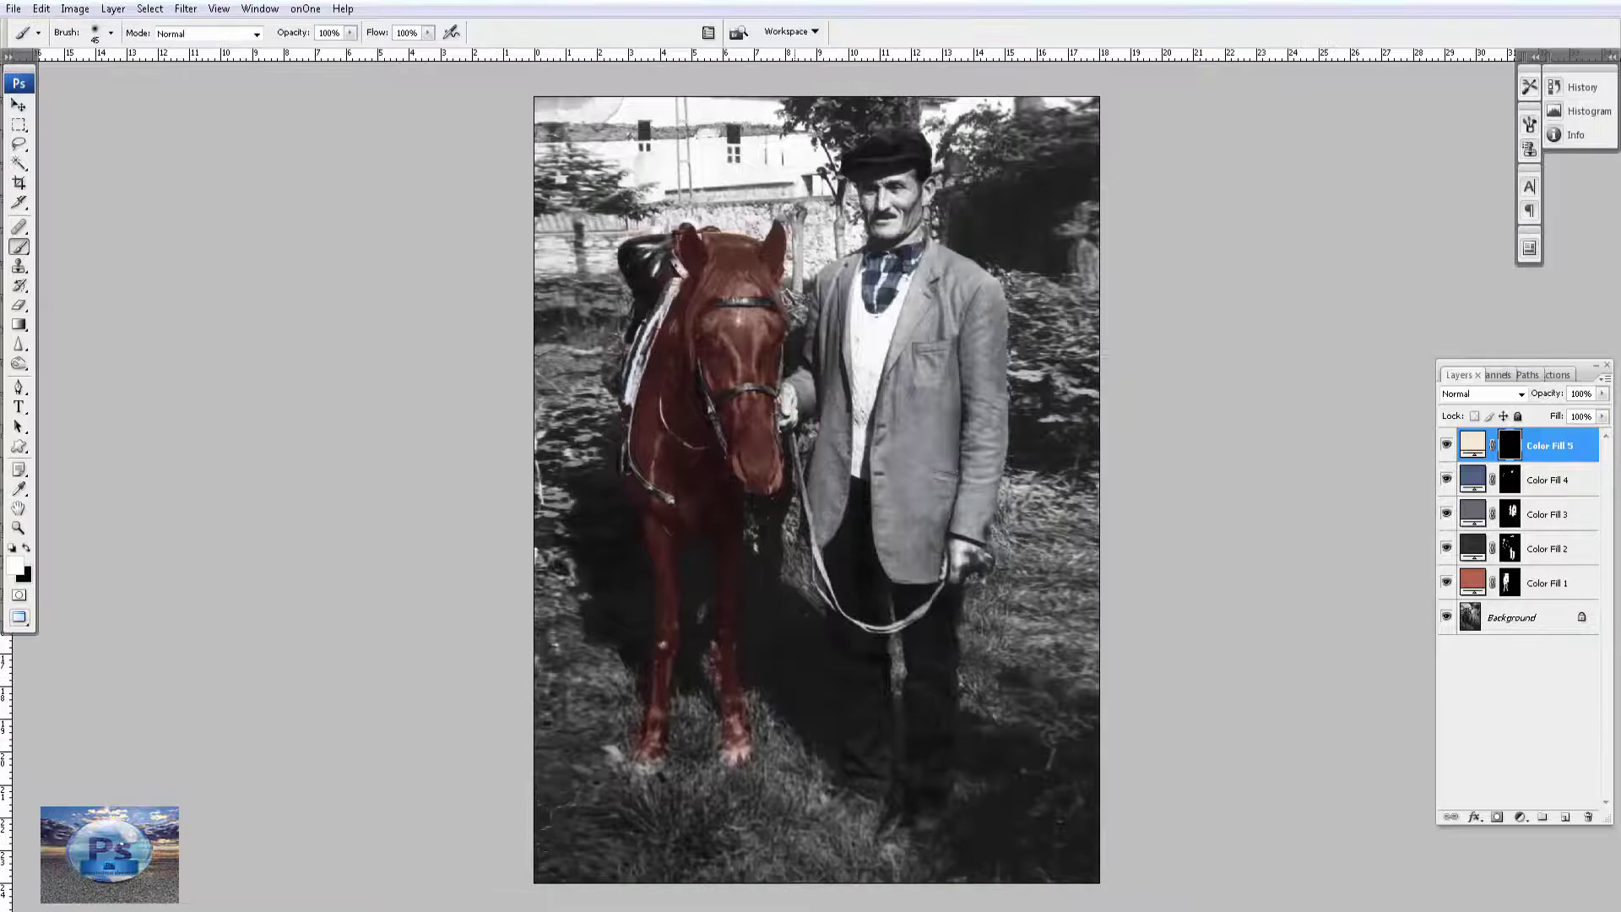
{"action": "key", "text": "ctrl+plus"}
{"action": "key", "text": "ctrl+plus"}
{"action": "key", "text": "ctrl+plus"}
{"action": "left_click_drag", "start_coordinate": [999, 245], "coordinate": [788, 440]}
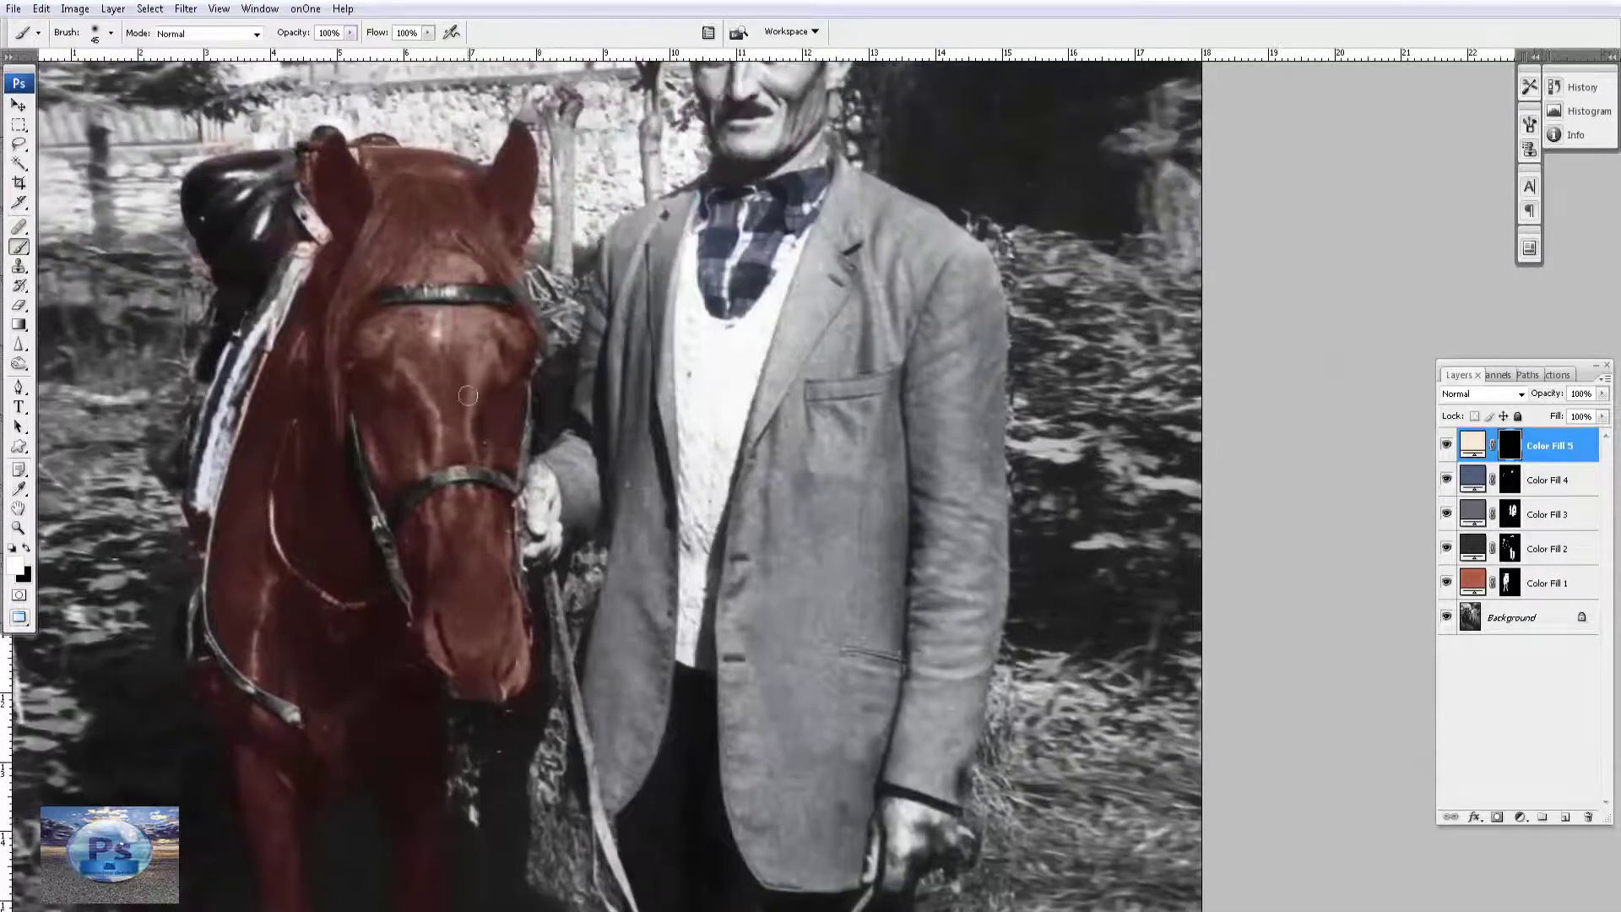
{"action": "key", "text": "ctrl+plus"}
{"action": "key", "text": "ctrl+plus"}
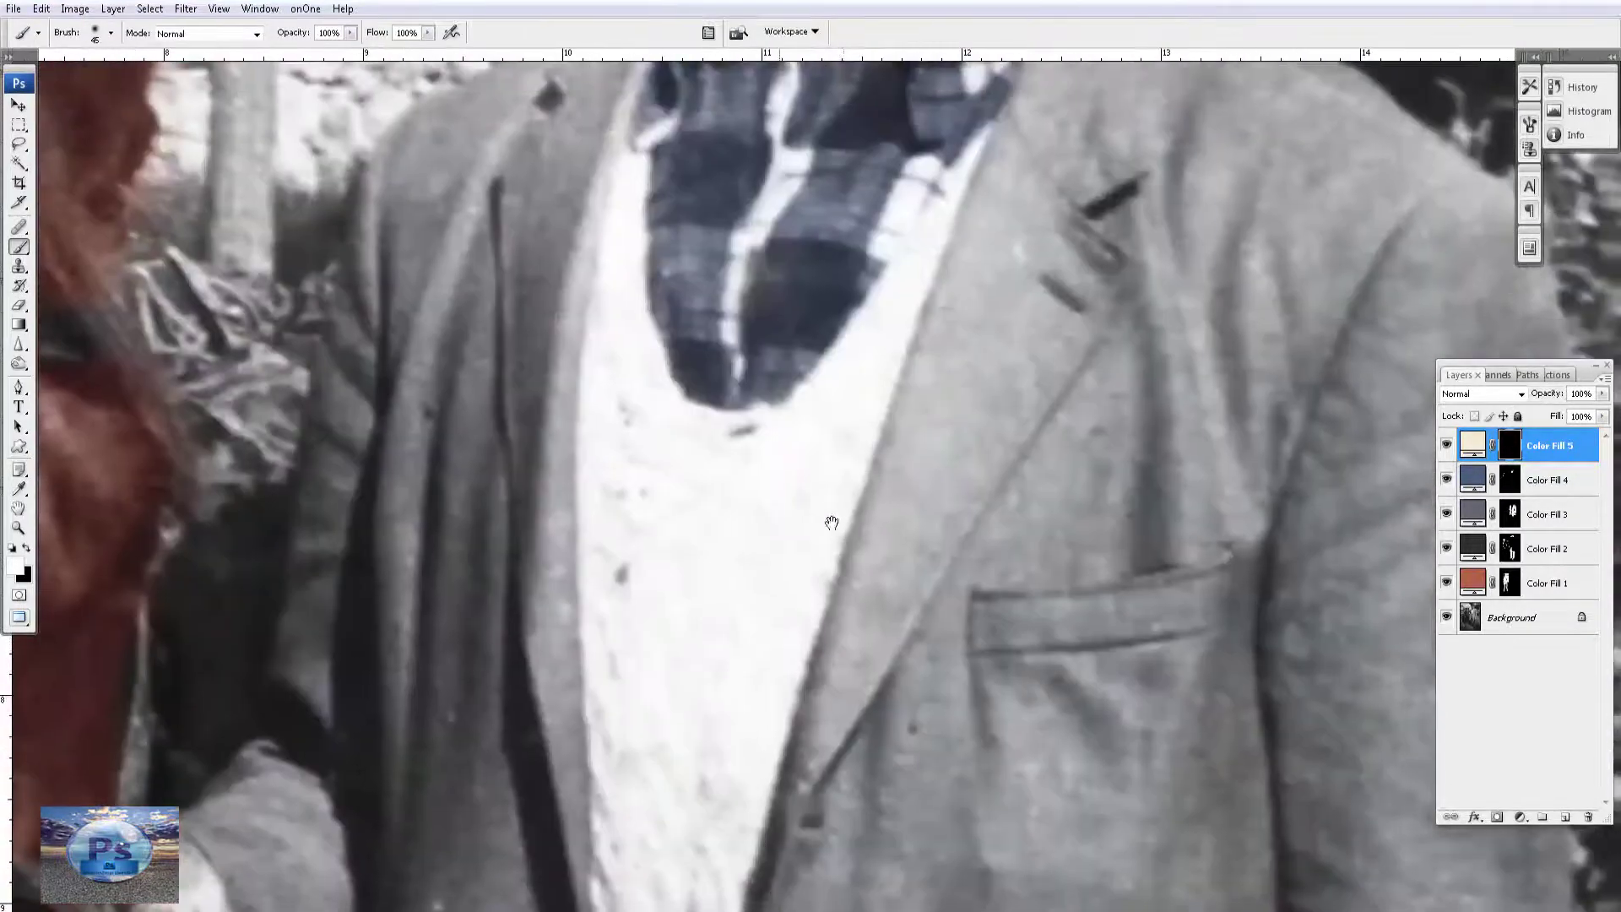
{"action": "mouse_move", "coordinate": [860, 364]}
{"action": "left_mouse_down"}
{"action": "mouse_move", "coordinate": [926, 235]}
{"action": "mouse_move", "coordinate": [769, 667]}
{"action": "left_mouse_up"}
{"action": "left_click_drag", "start_coordinate": [805, 559], "coordinate": [884, 259]}
{"action": "left_click", "coordinate": [1480, 395]}
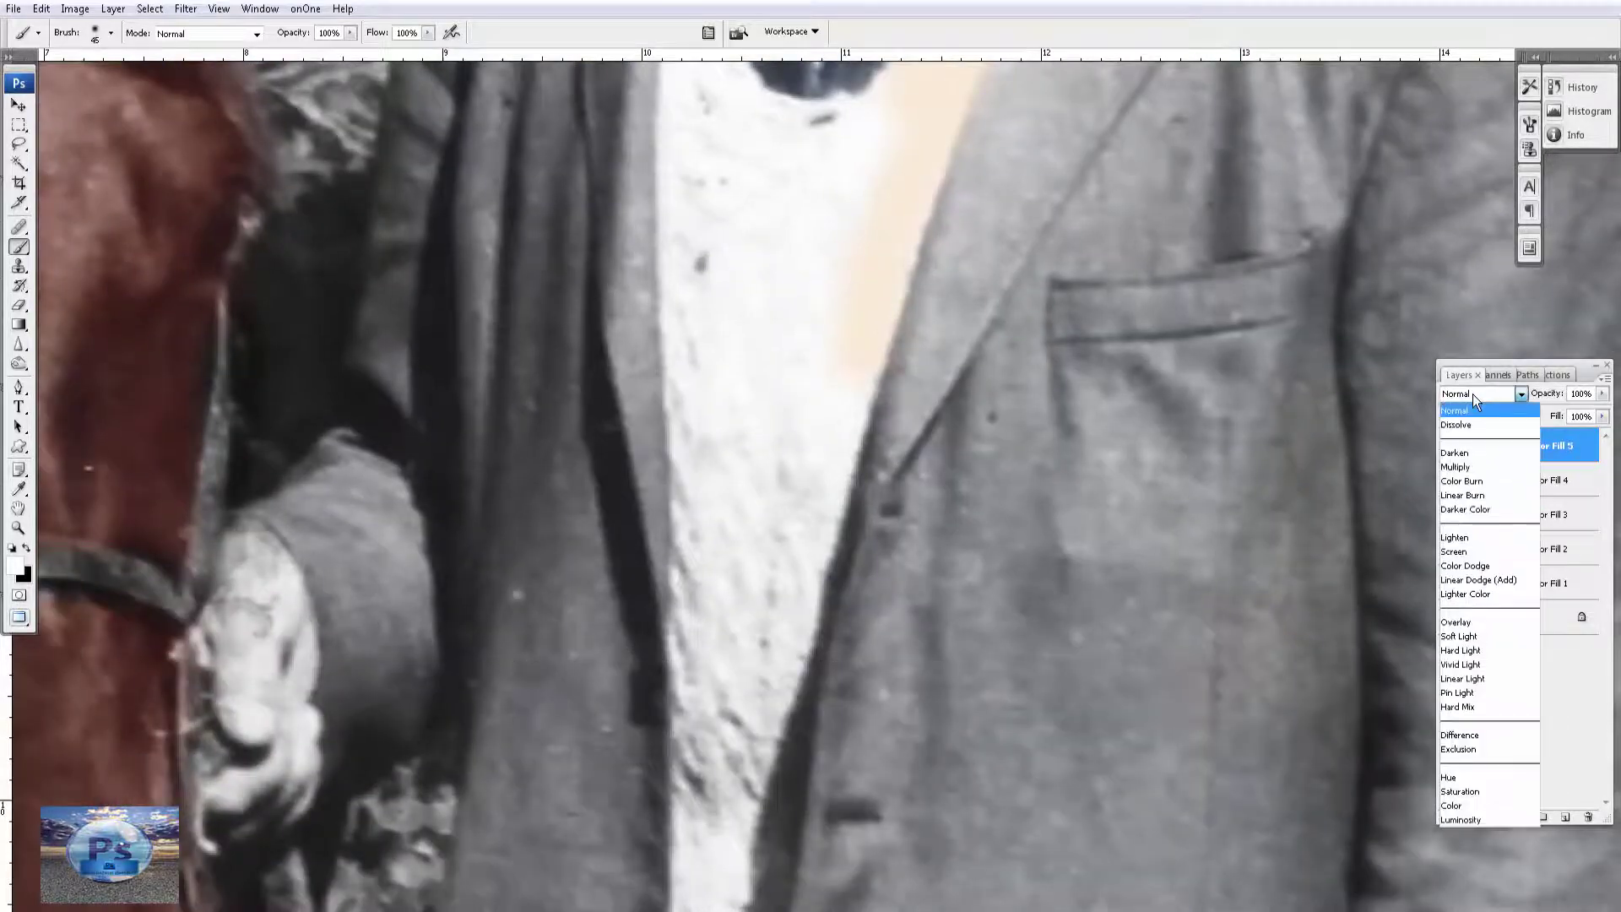
{"action": "left_click", "coordinate": [1469, 640]}
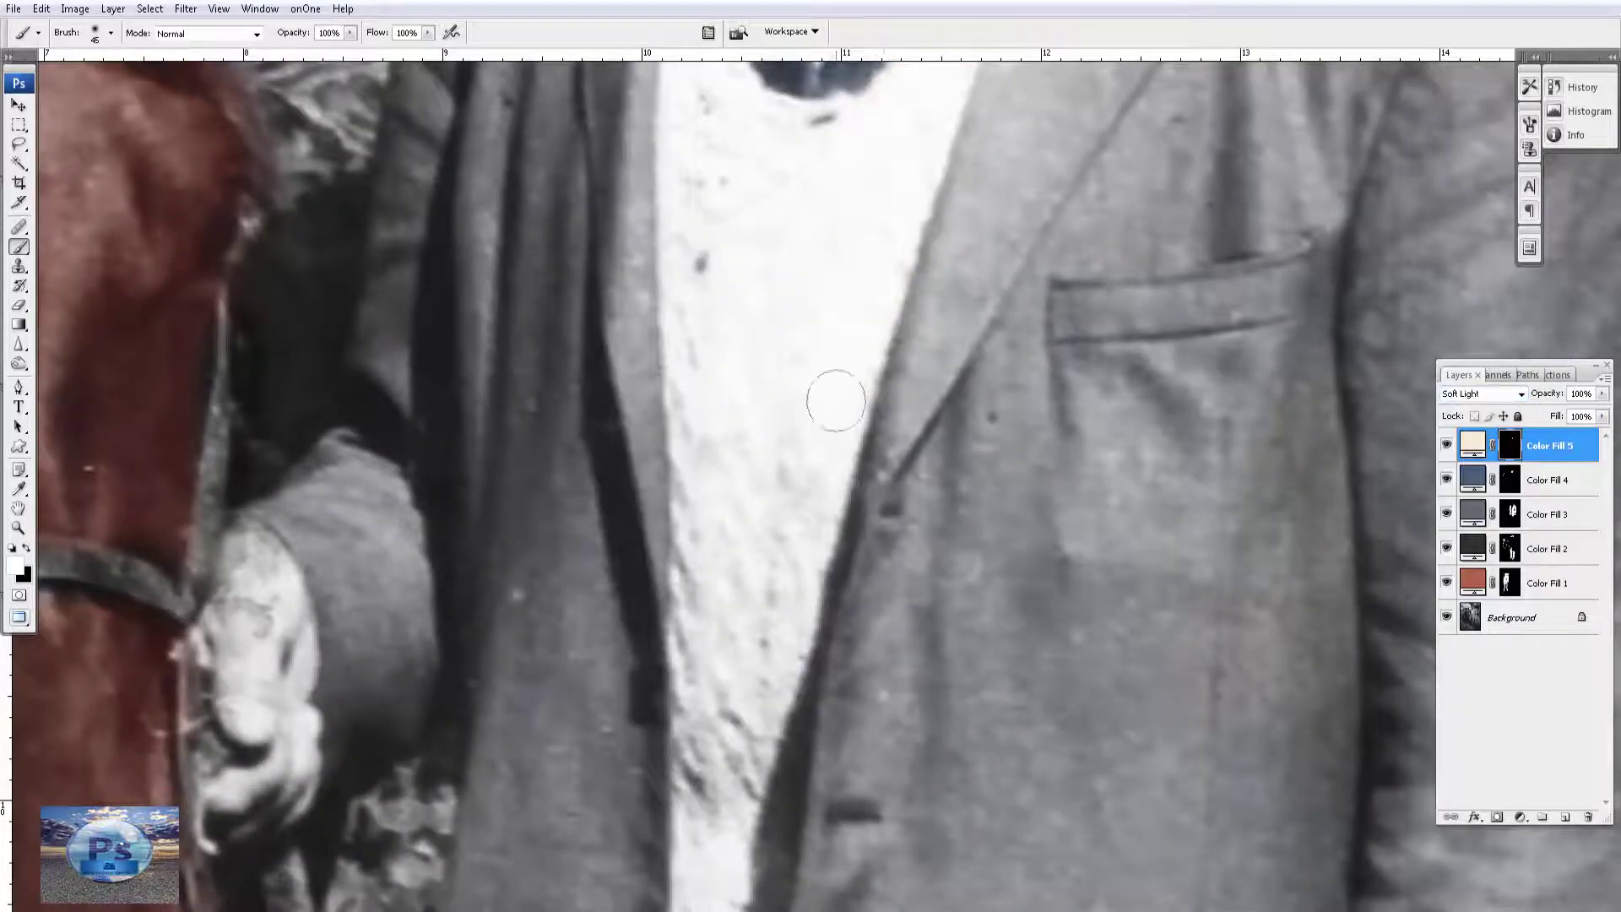
Paint the cream tint down the vest and along the jacket edge, then fit the photo.
{"action": "left_click_drag", "start_coordinate": [755, 118], "coordinate": [782, 388]}
{"action": "mouse_move", "coordinate": [734, 311]}
{"action": "left_mouse_down"}
{"action": "mouse_move", "coordinate": [709, 391]}
{"action": "mouse_move", "coordinate": [718, 532]}
{"action": "left_mouse_up"}
{"action": "mouse_move", "coordinate": [735, 578]}
{"action": "left_mouse_down"}
{"action": "mouse_move", "coordinate": [752, 282]}
{"action": "mouse_move", "coordinate": [734, 676]}
{"action": "left_mouse_up"}
{"action": "mouse_move", "coordinate": [760, 511]}
{"action": "left_mouse_down"}
{"action": "mouse_move", "coordinate": [782, 794]}
{"action": "mouse_move", "coordinate": [806, 499]}
{"action": "mouse_move", "coordinate": [771, 532]}
{"action": "mouse_move", "coordinate": [785, 781]}
{"action": "mouse_move", "coordinate": [886, 211]}
{"action": "left_mouse_up"}
{"action": "left_click_drag", "start_coordinate": [870, 270], "coordinate": [839, 571]}
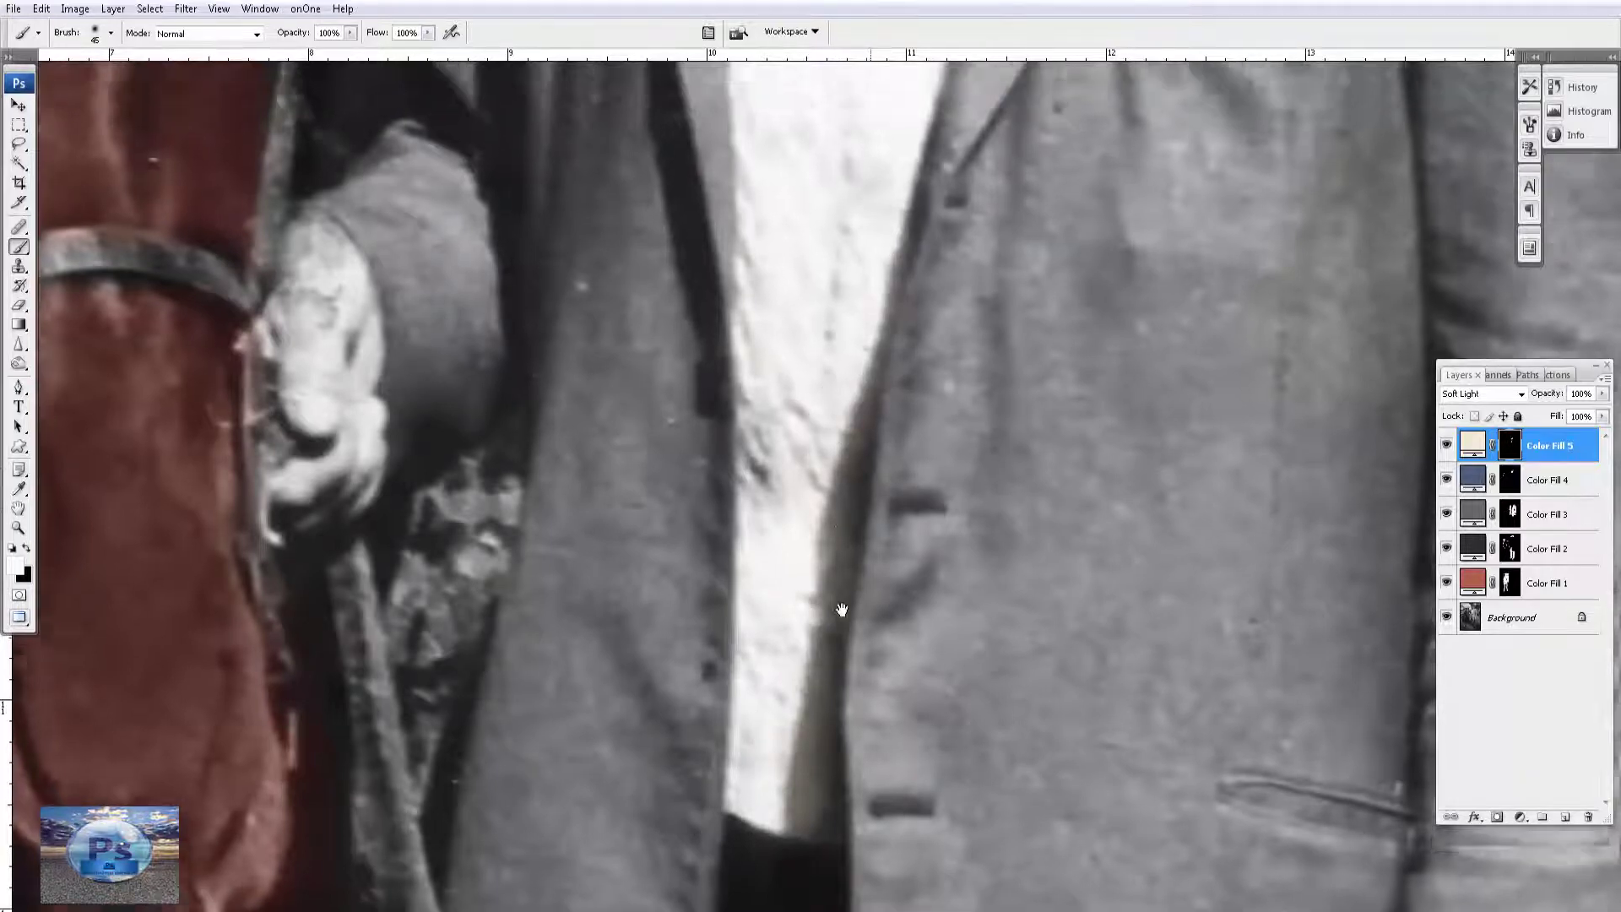
{"action": "left_click_drag", "start_coordinate": [762, 255], "coordinate": [850, 567]}
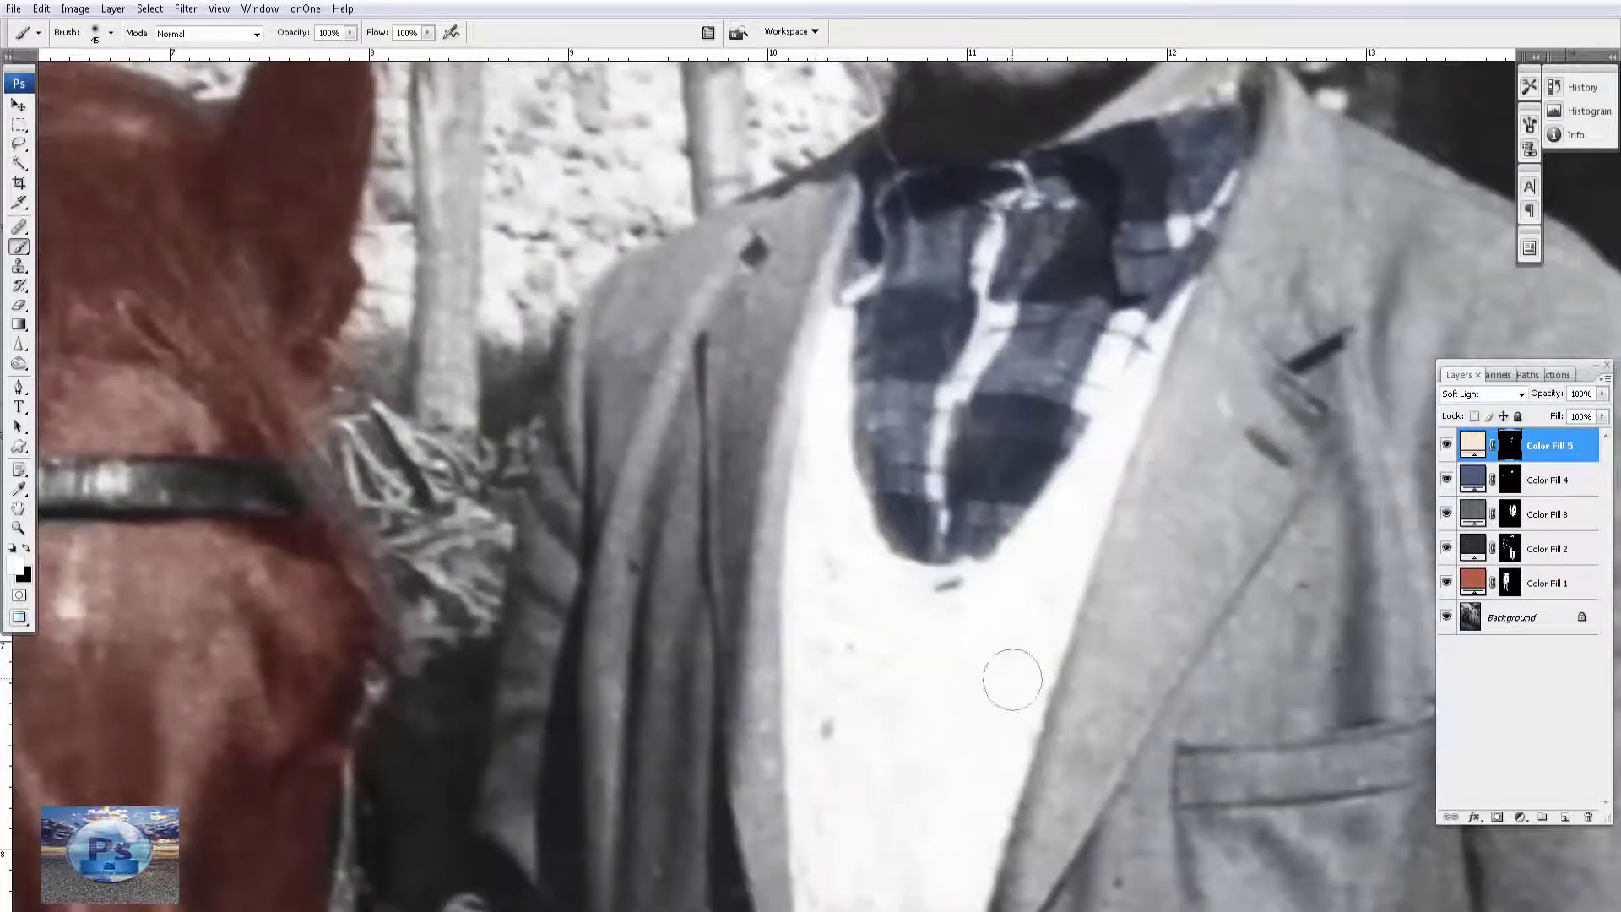
{"action": "left_click_drag", "start_coordinate": [948, 778], "coordinate": [967, 541]}
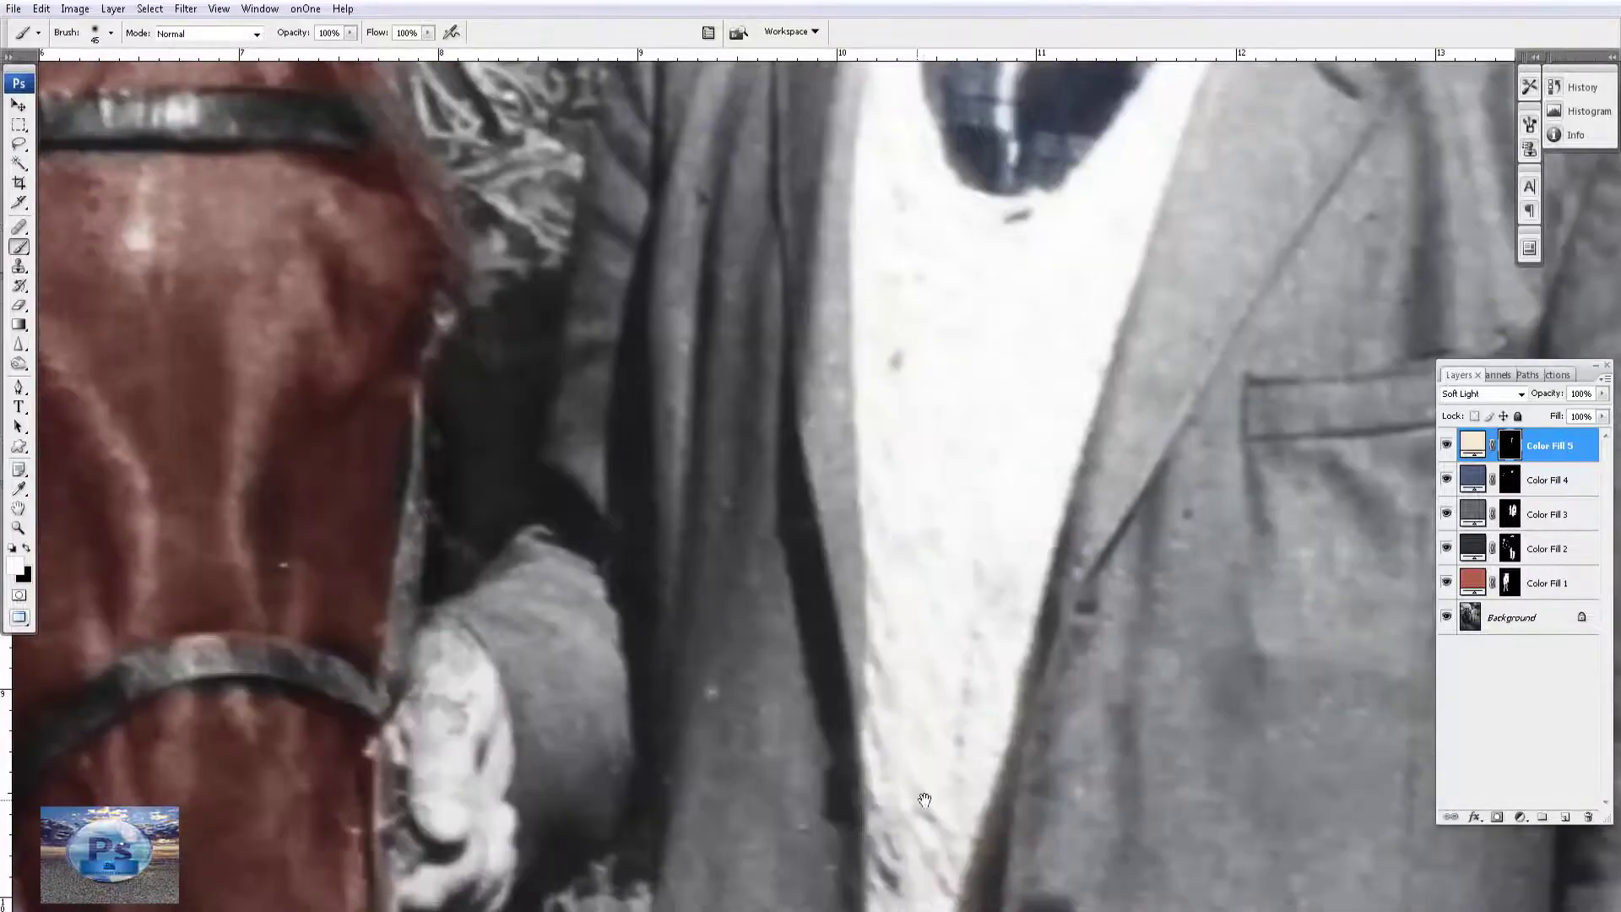
{"action": "left_click_drag", "start_coordinate": [924, 798], "coordinate": [988, 473]}
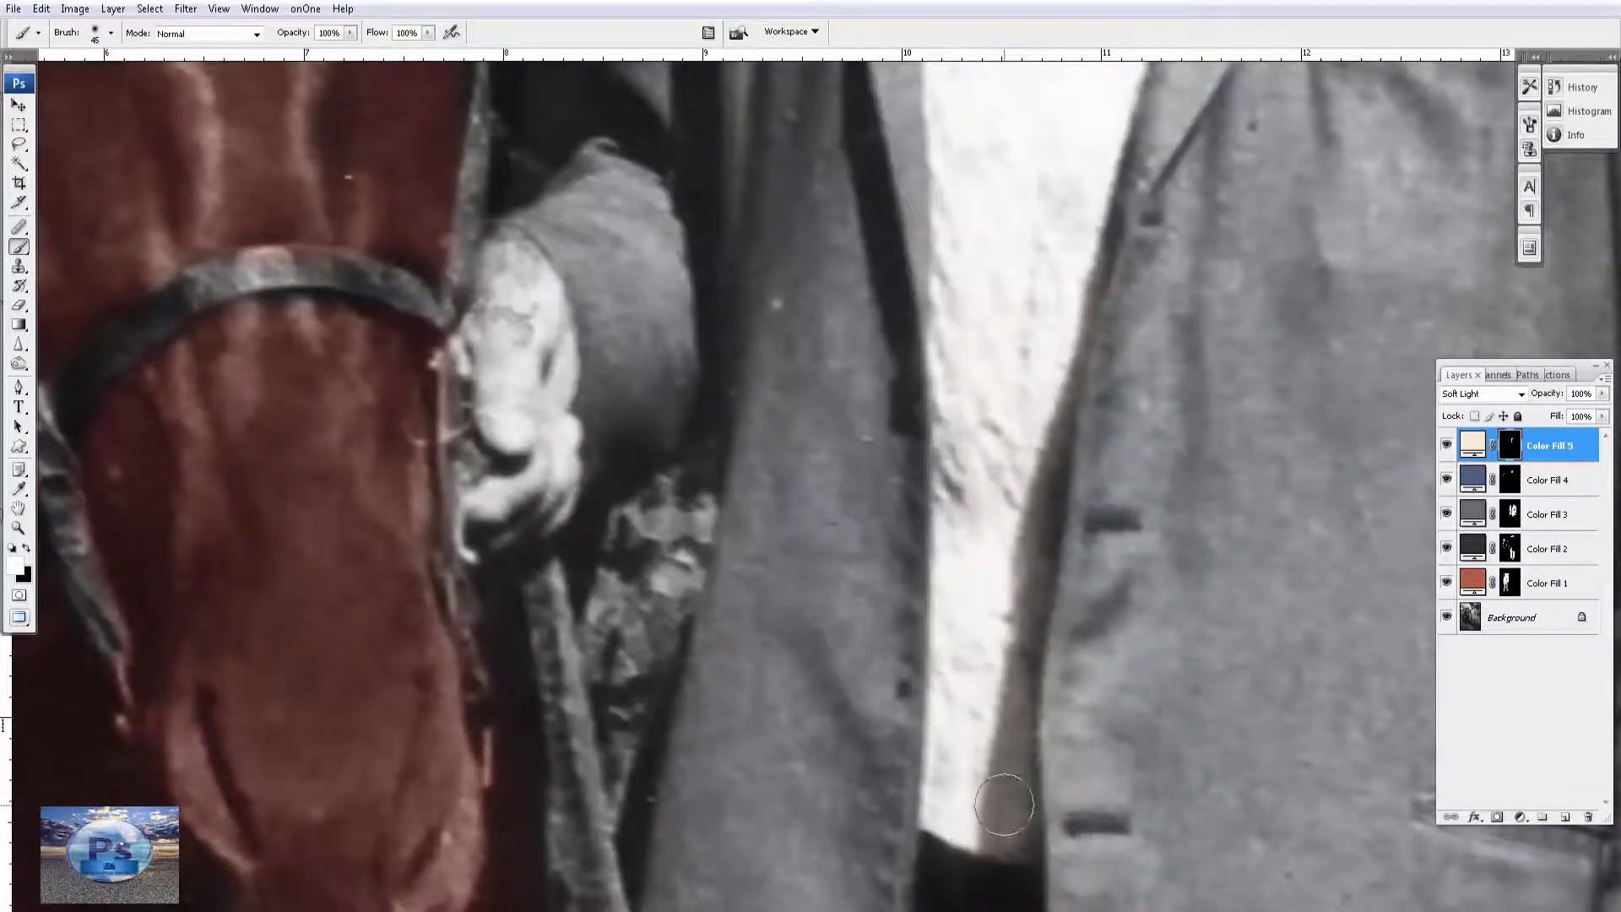
{"action": "left_click_drag", "start_coordinate": [992, 532], "coordinate": [988, 422]}
{"action": "left_click_drag", "start_coordinate": [971, 76], "coordinate": [989, 418]}
{"action": "key", "text": "ctrl+minus"}
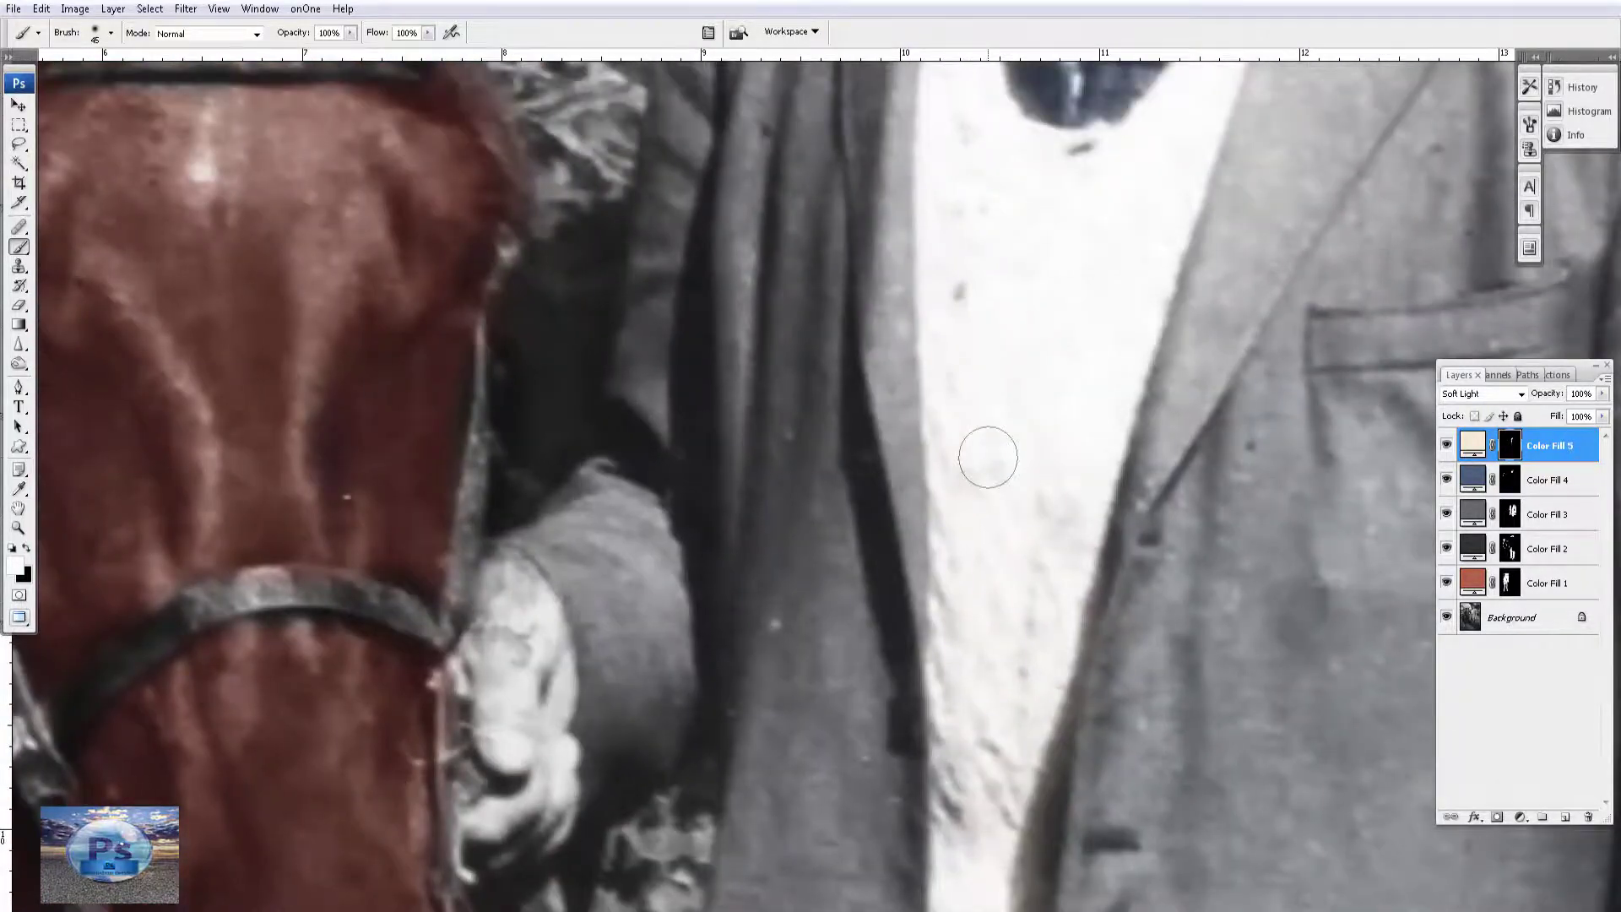
{"action": "key", "text": "ctrl+0"}
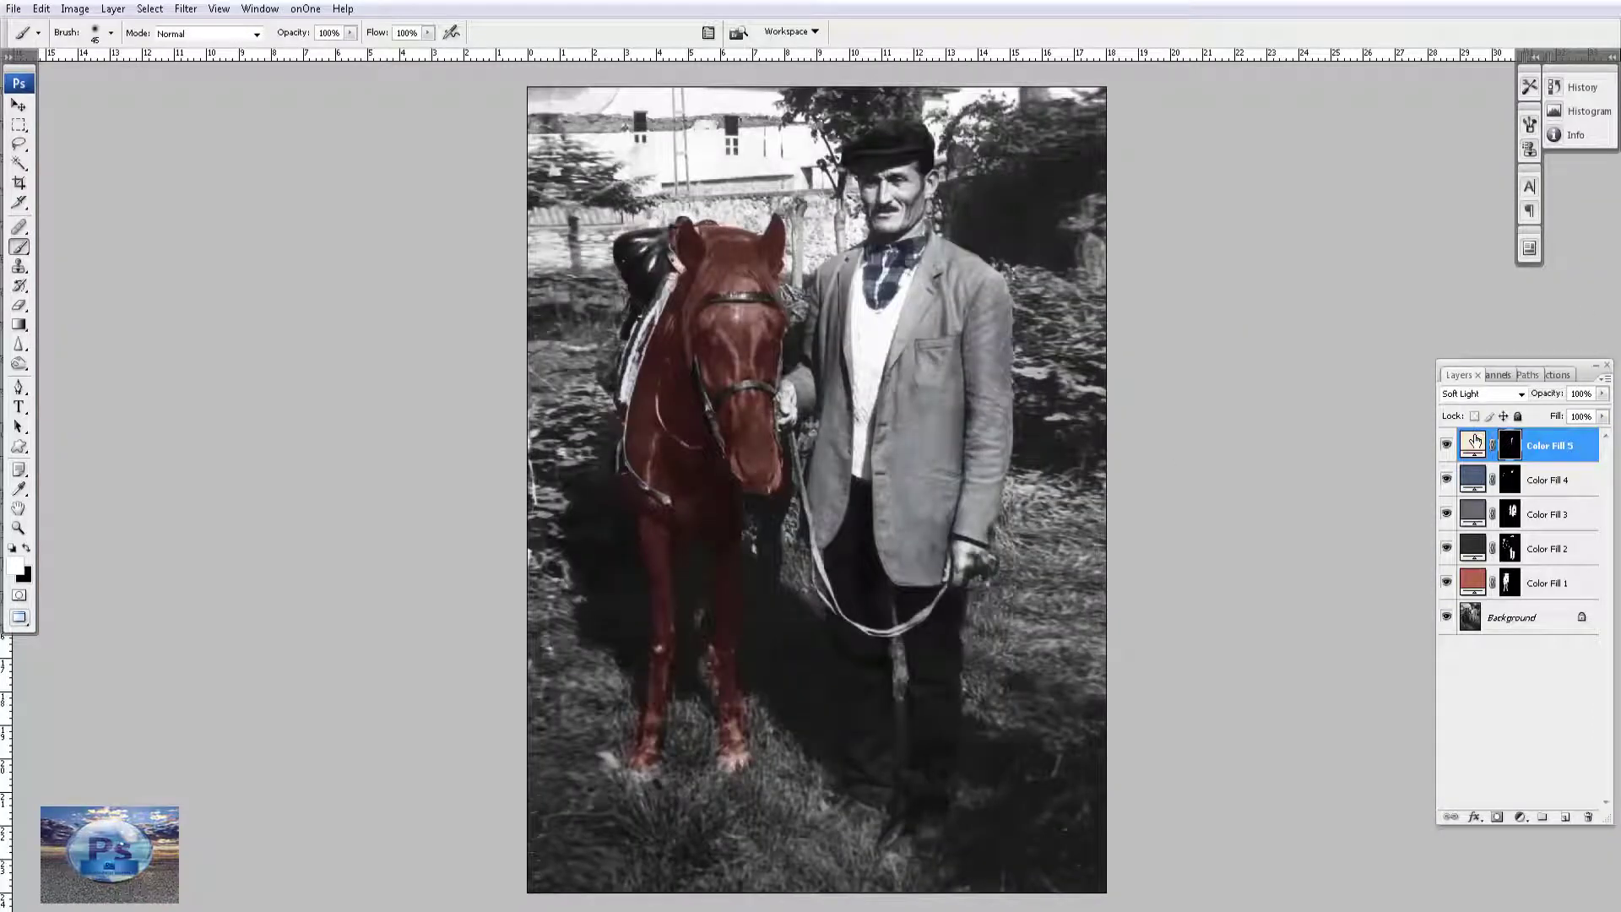
Change Color Fill 5 to a warmer tan and return to the windowed workspace.
{"action": "double_click", "coordinate": [1470, 455]}
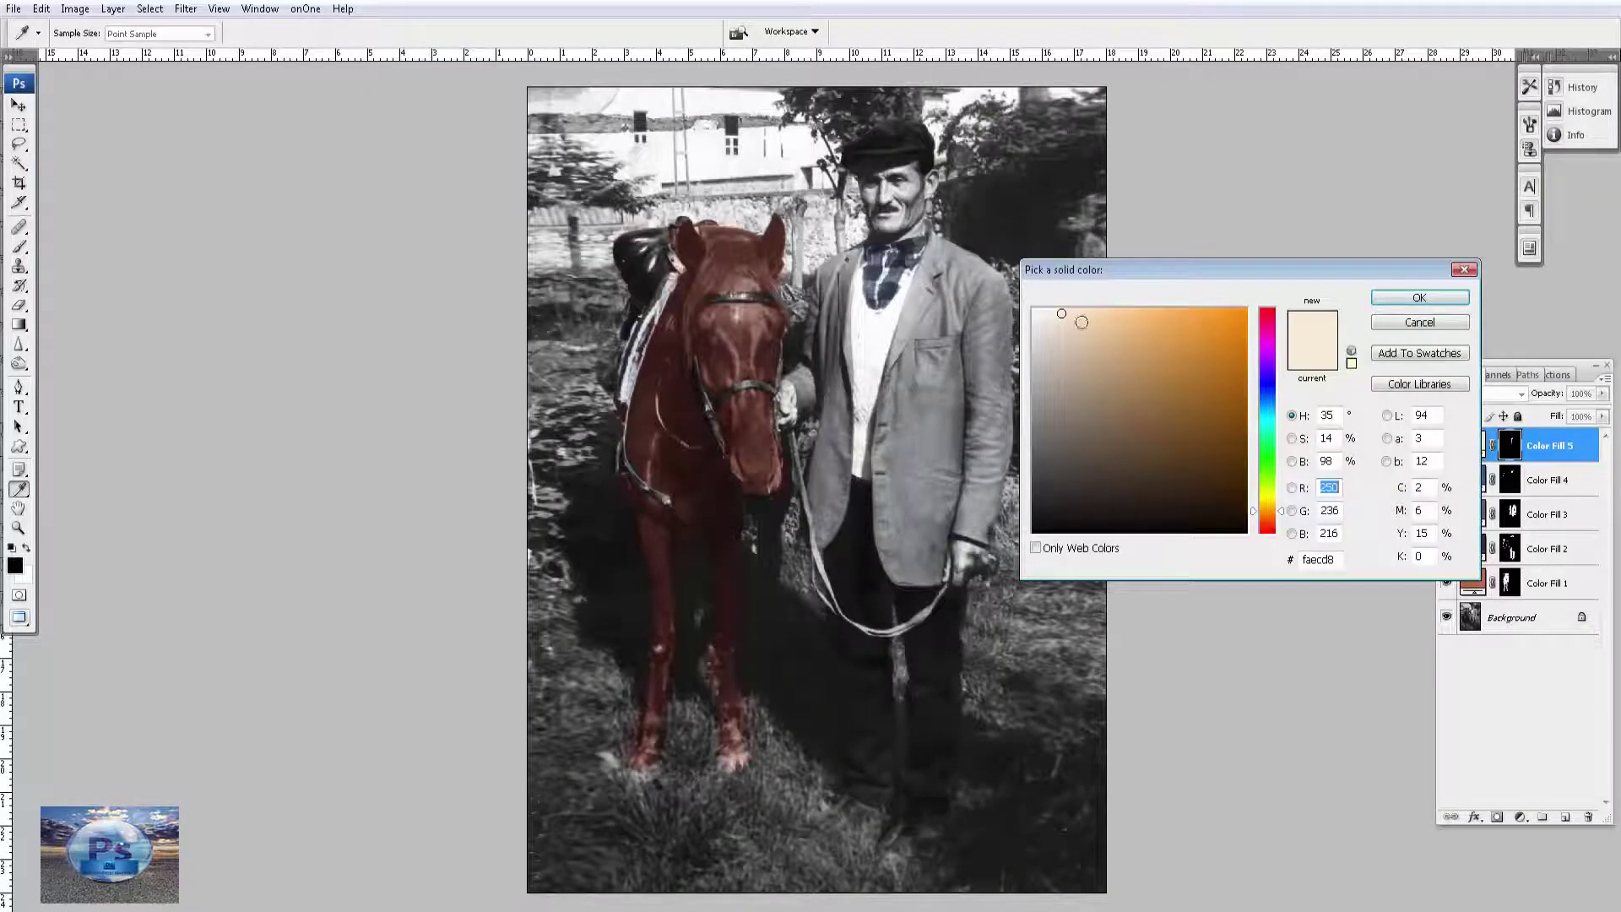
{"action": "left_click_drag", "start_coordinate": [1081, 322], "coordinate": [1065, 361]}
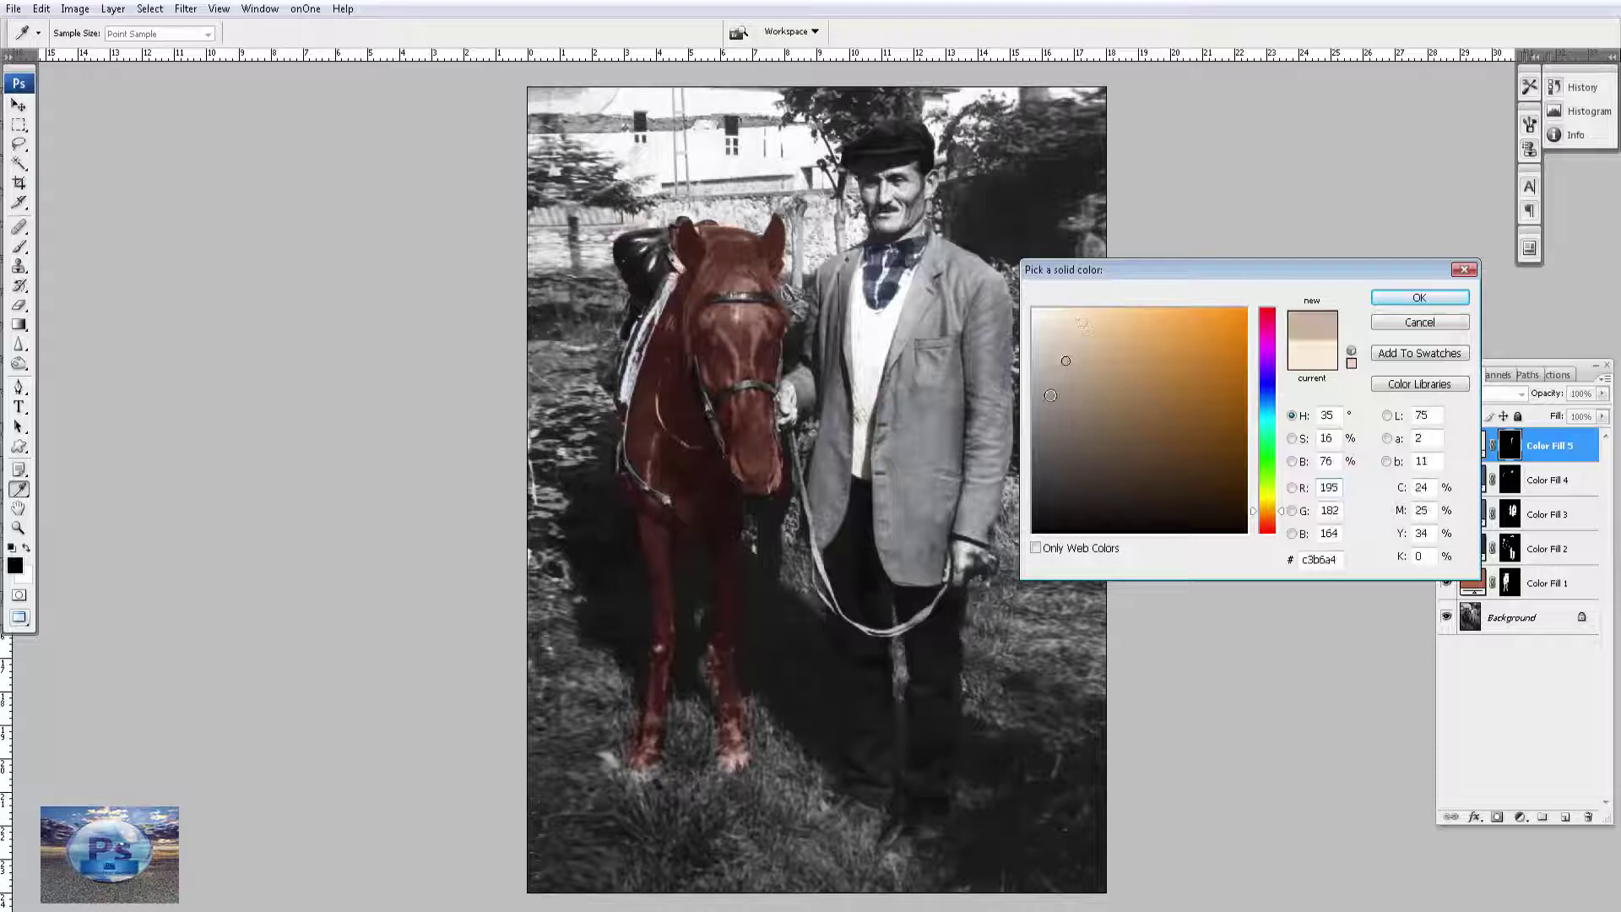
{"action": "left_click", "coordinate": [1070, 393]}
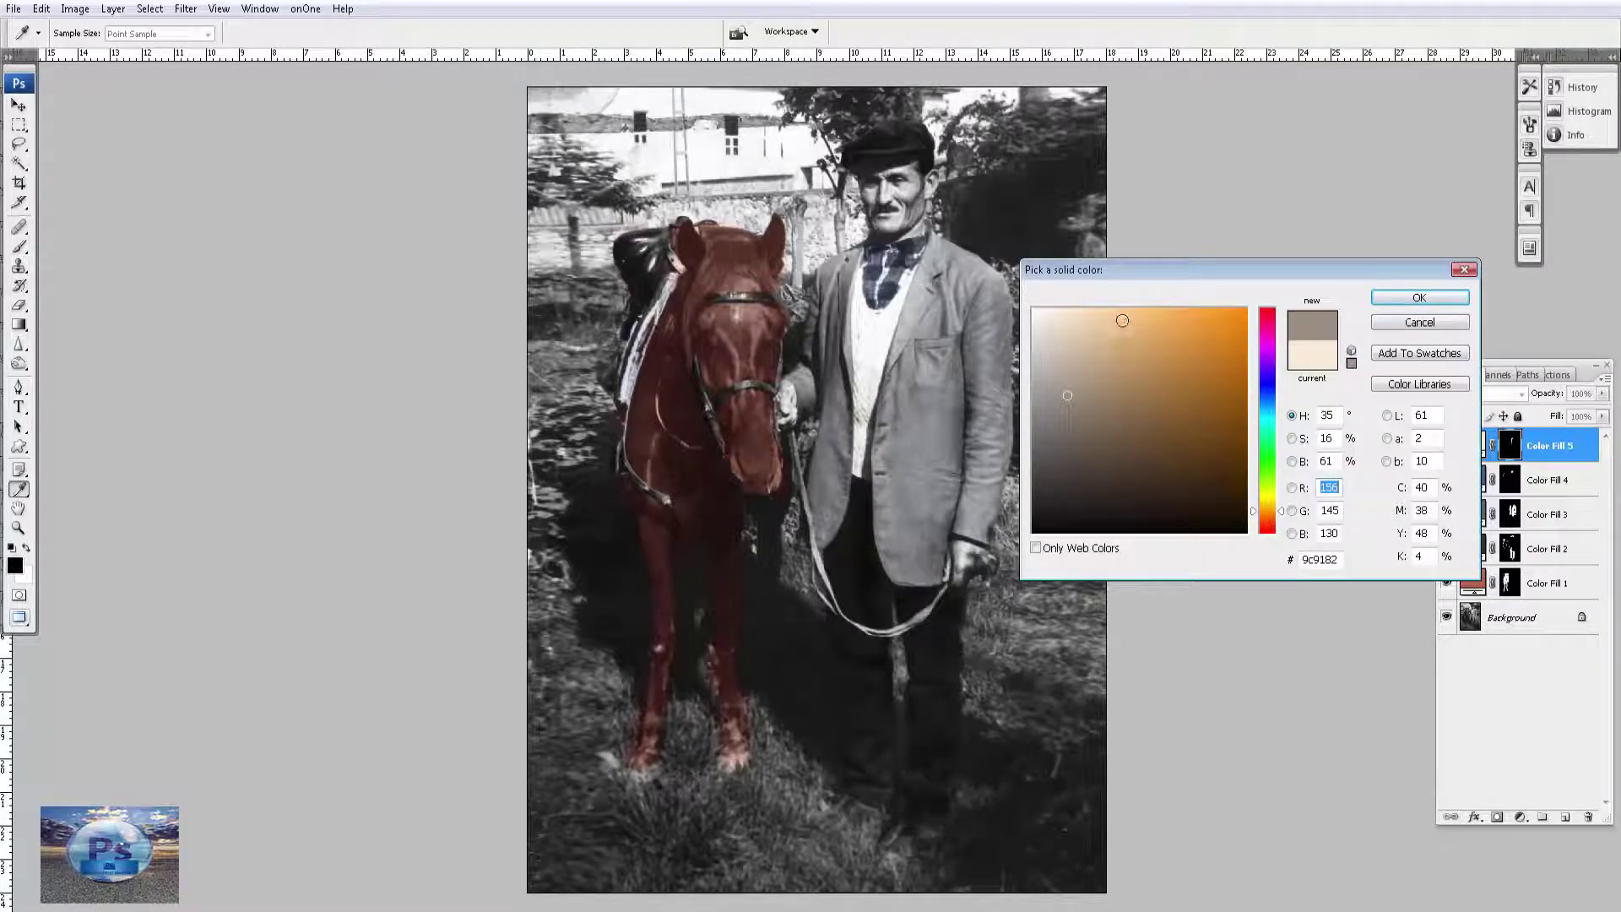
{"action": "left_click", "coordinate": [1122, 320]}
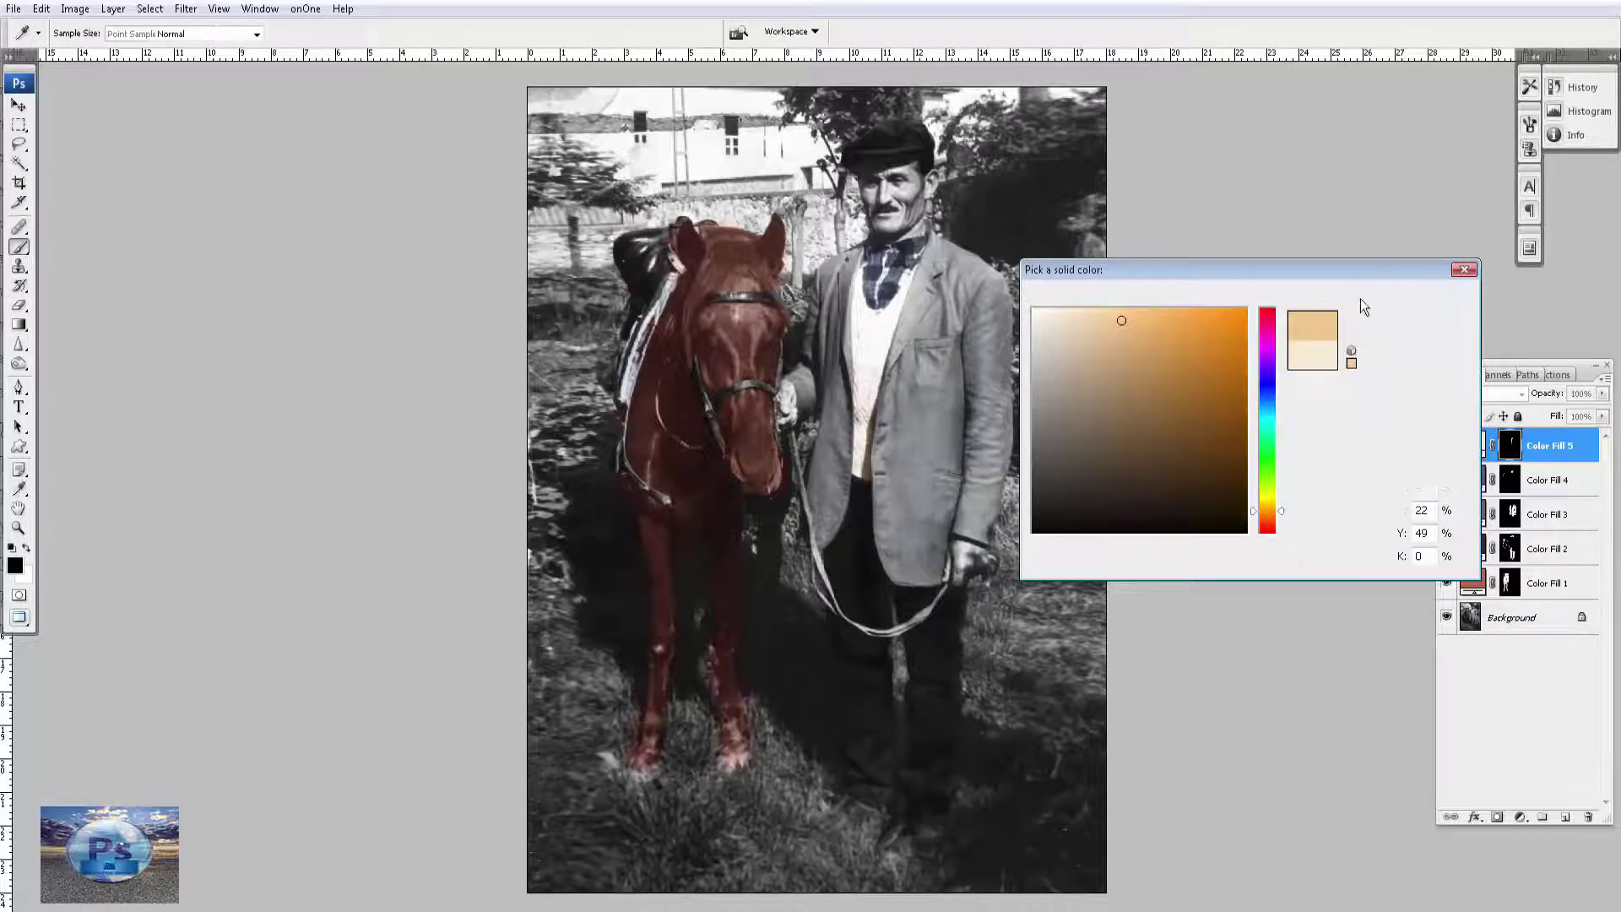
{"action": "left_click", "coordinate": [1419, 297]}
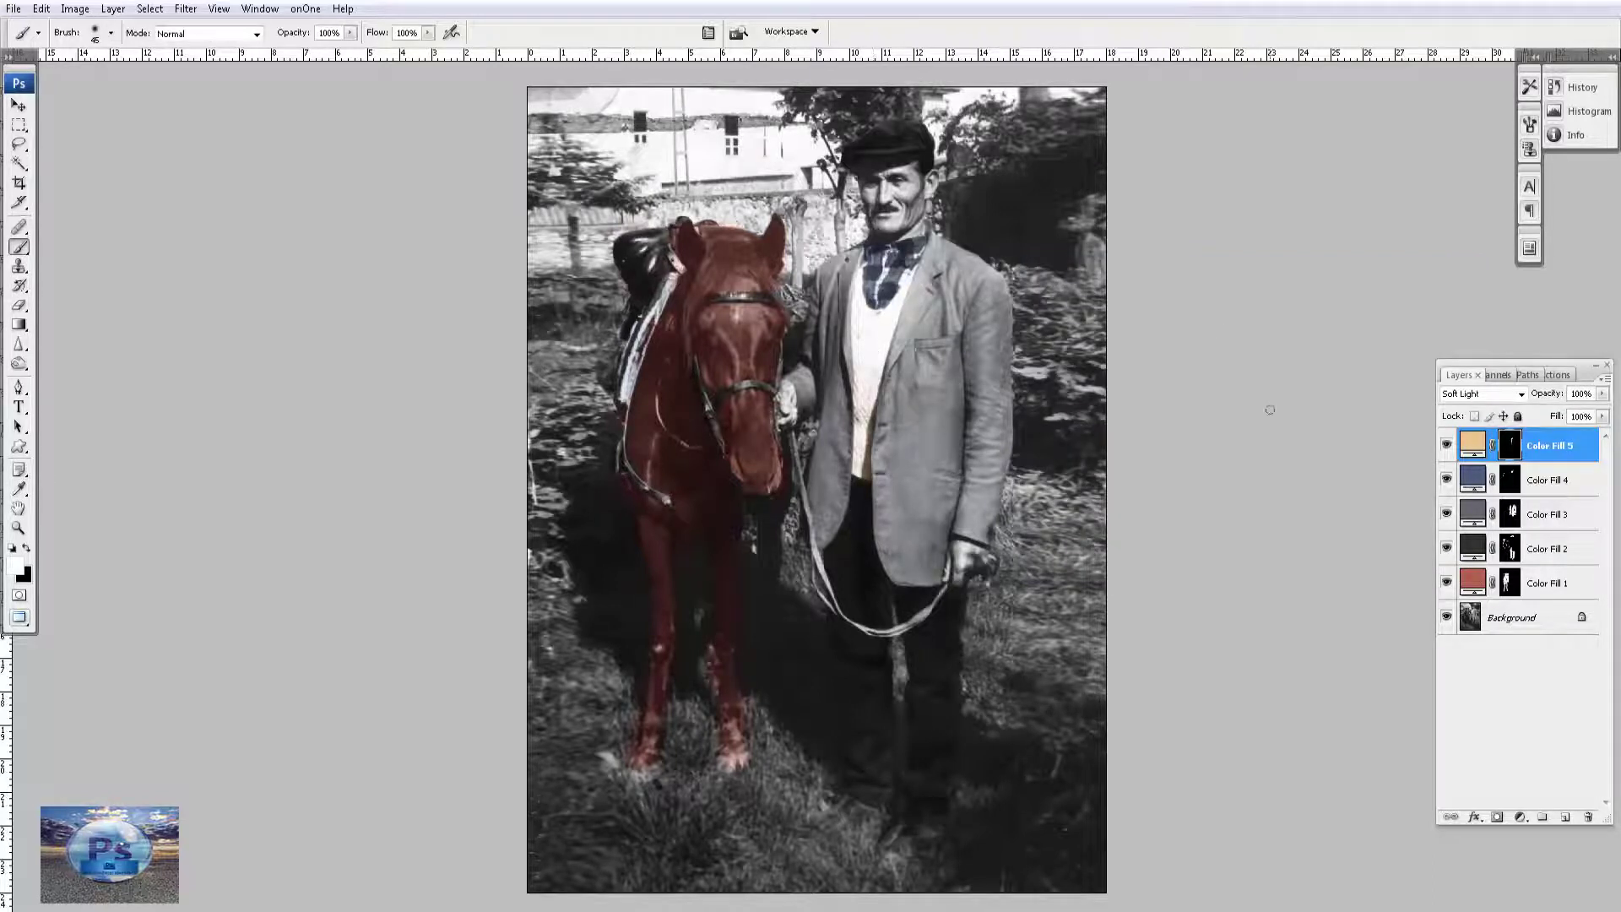
{"action": "key", "text": "f"}
{"action": "key", "text": "f"}
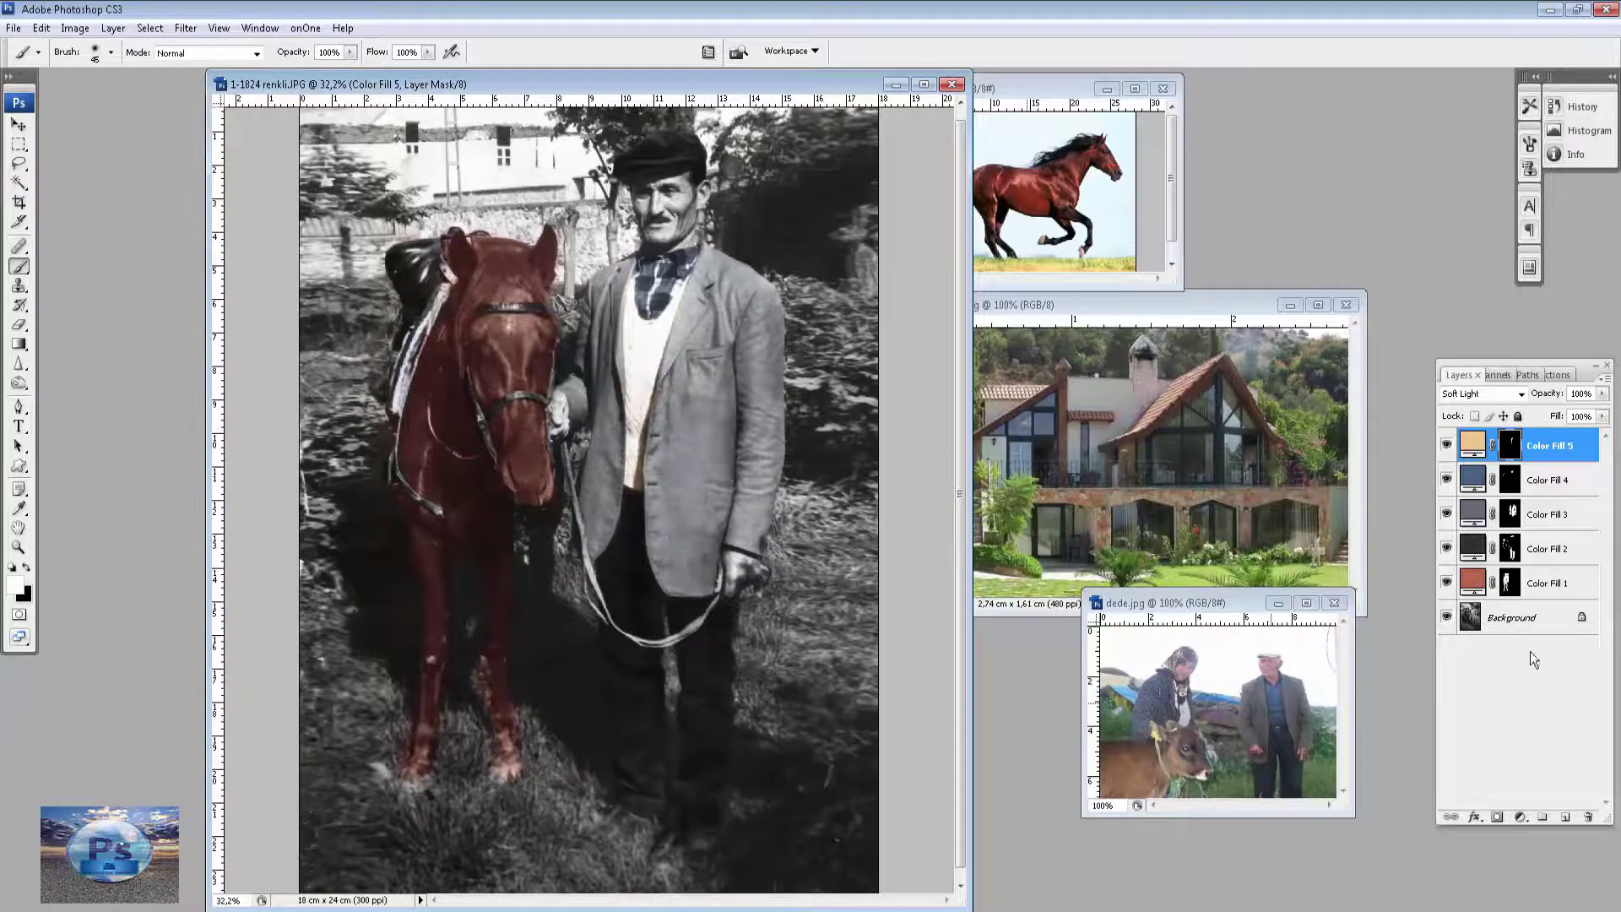
Add a dusty pink c49ca4 fill sampled from dede.jpg, mask it out, and zoom to 100%.
{"action": "left_click", "coordinate": [1521, 819]}
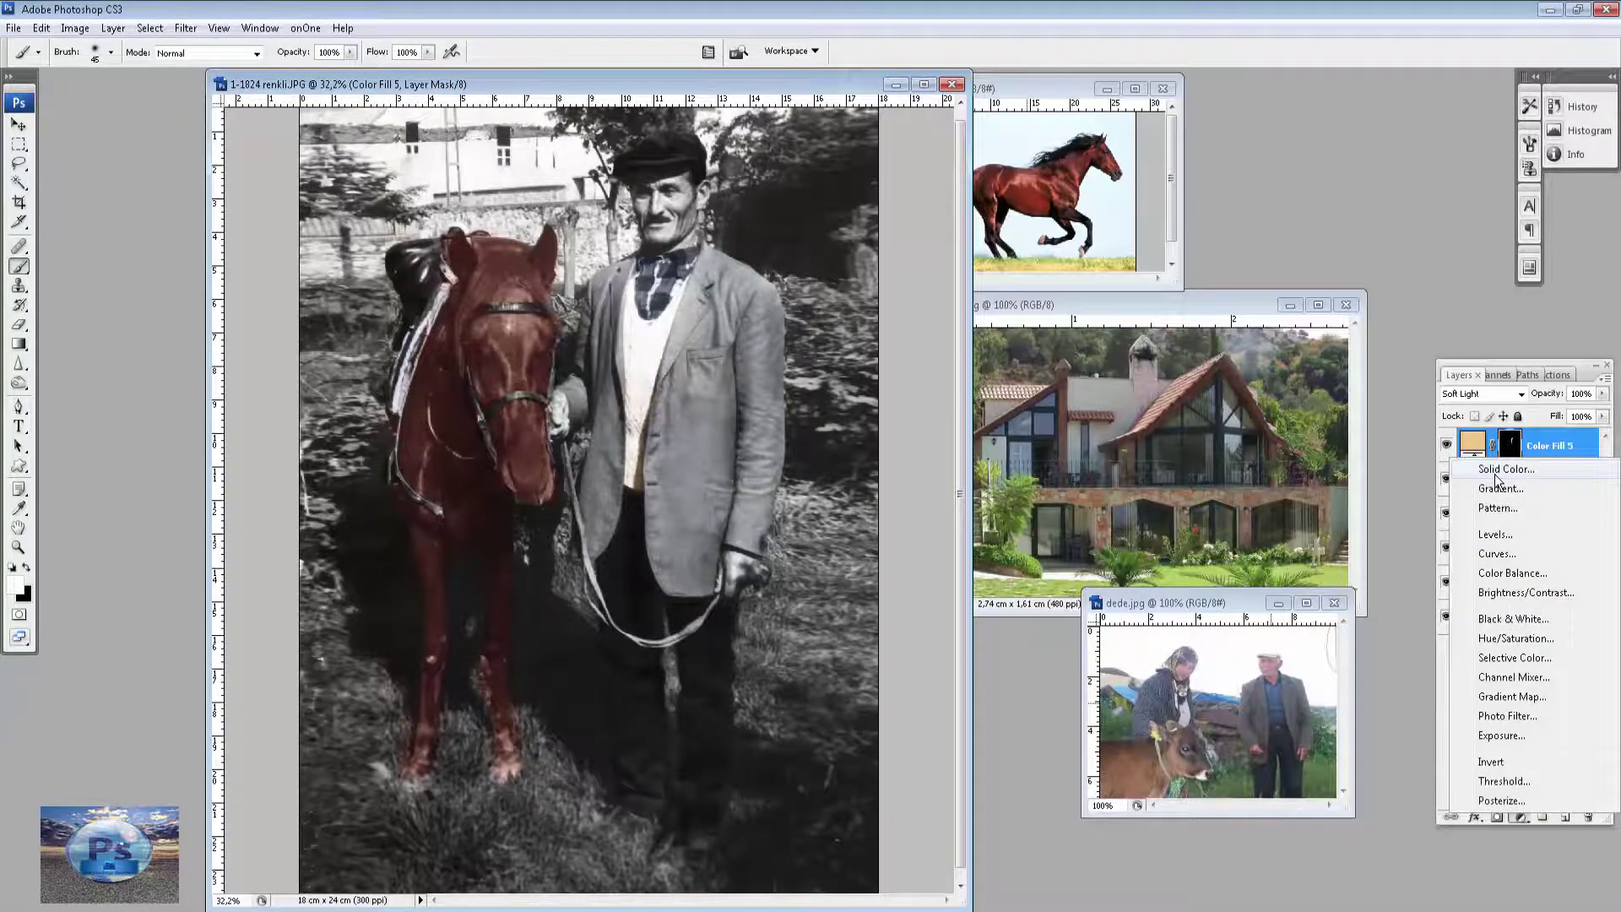
{"action": "left_click", "coordinate": [1495, 479]}
{"action": "left_click", "coordinate": [1280, 661]}
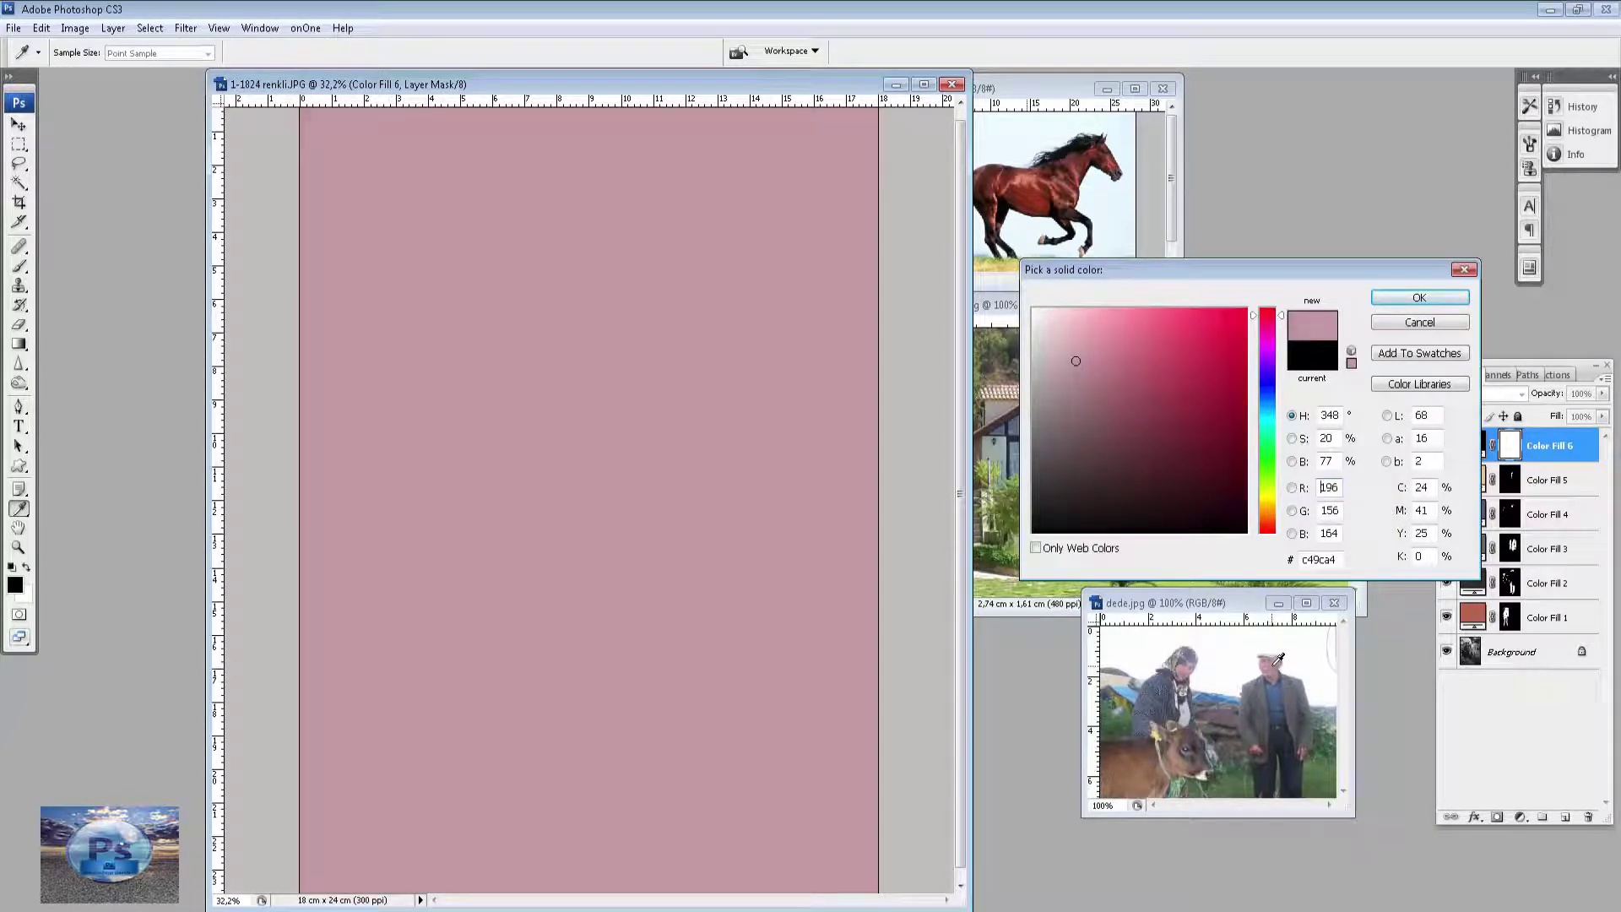
{"action": "key", "text": "b"}
{"action": "key", "text": "Return"}
{"action": "key", "text": "x"}
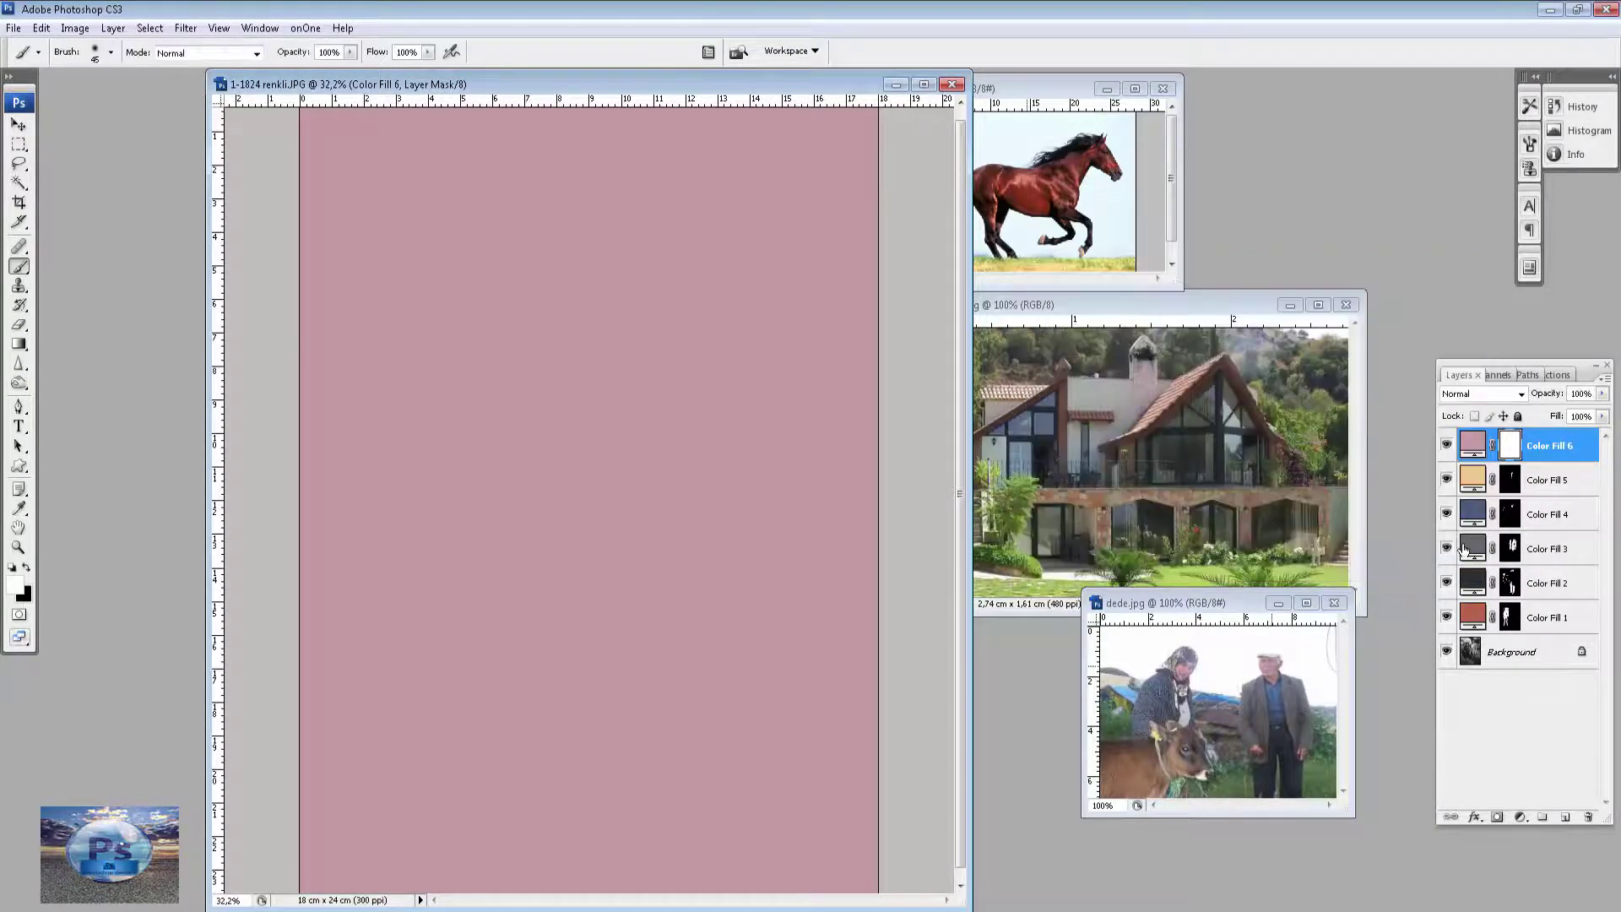
{"action": "key", "text": "ctrl+i"}
{"action": "key", "text": "f"}
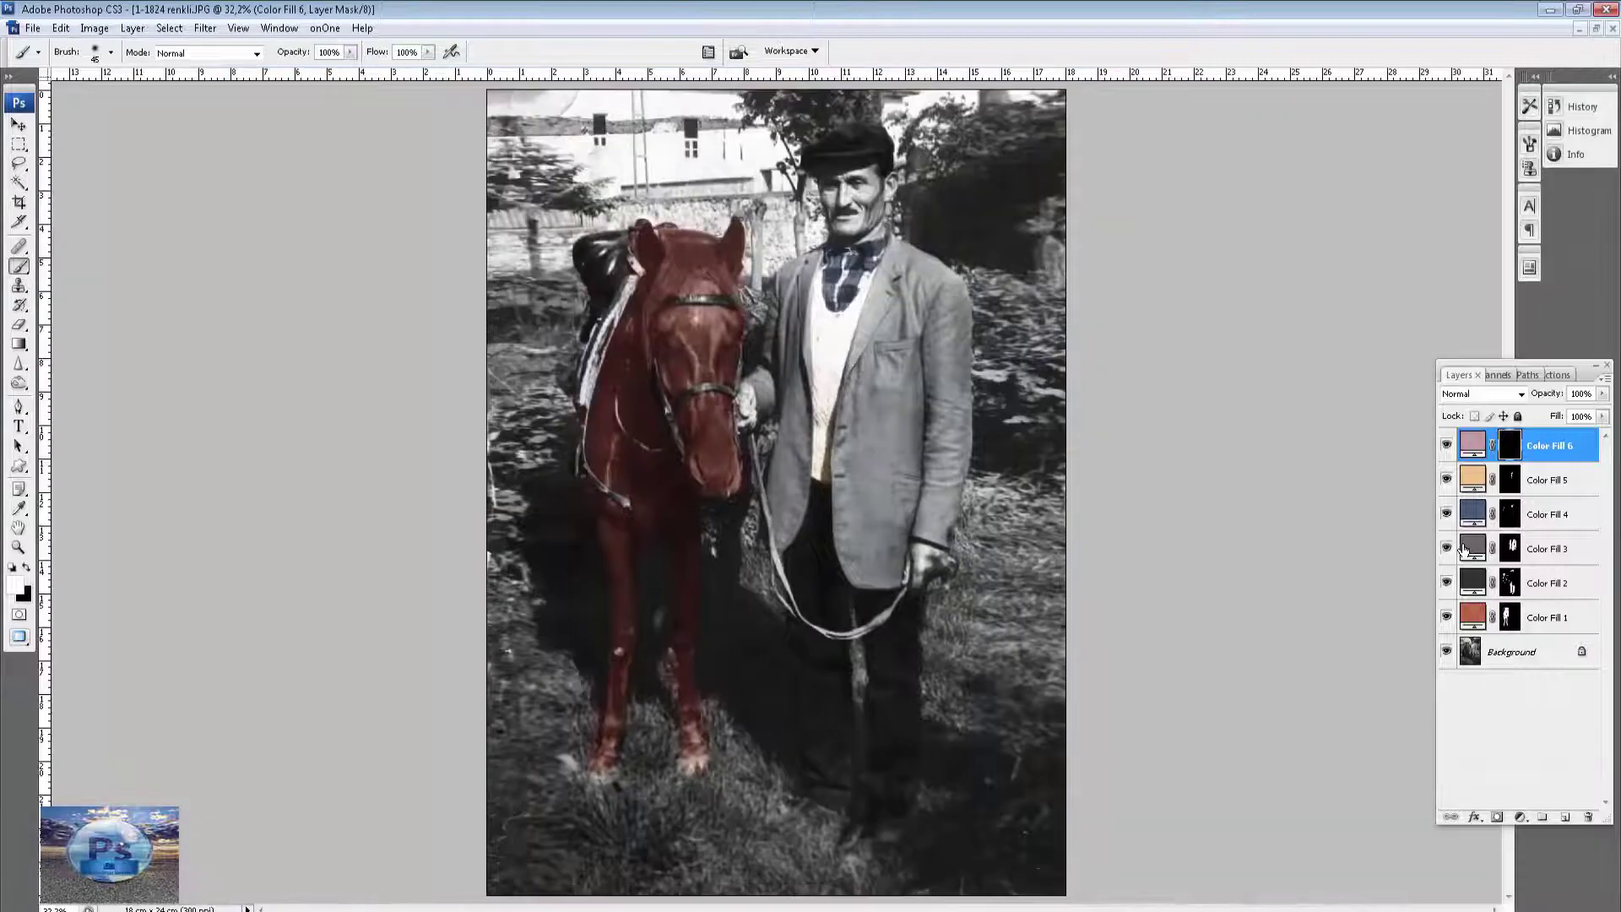
{"action": "key", "text": "ctrl+plus"}
{"action": "key", "text": "ctrl+plus"}
{"action": "key", "text": "ctrl+plus"}
Set Color Fill 6 to Soft Light and paint its pink tint over the man's face.
{"action": "left_click_drag", "start_coordinate": [1216, 247], "coordinate": [1010, 484]}
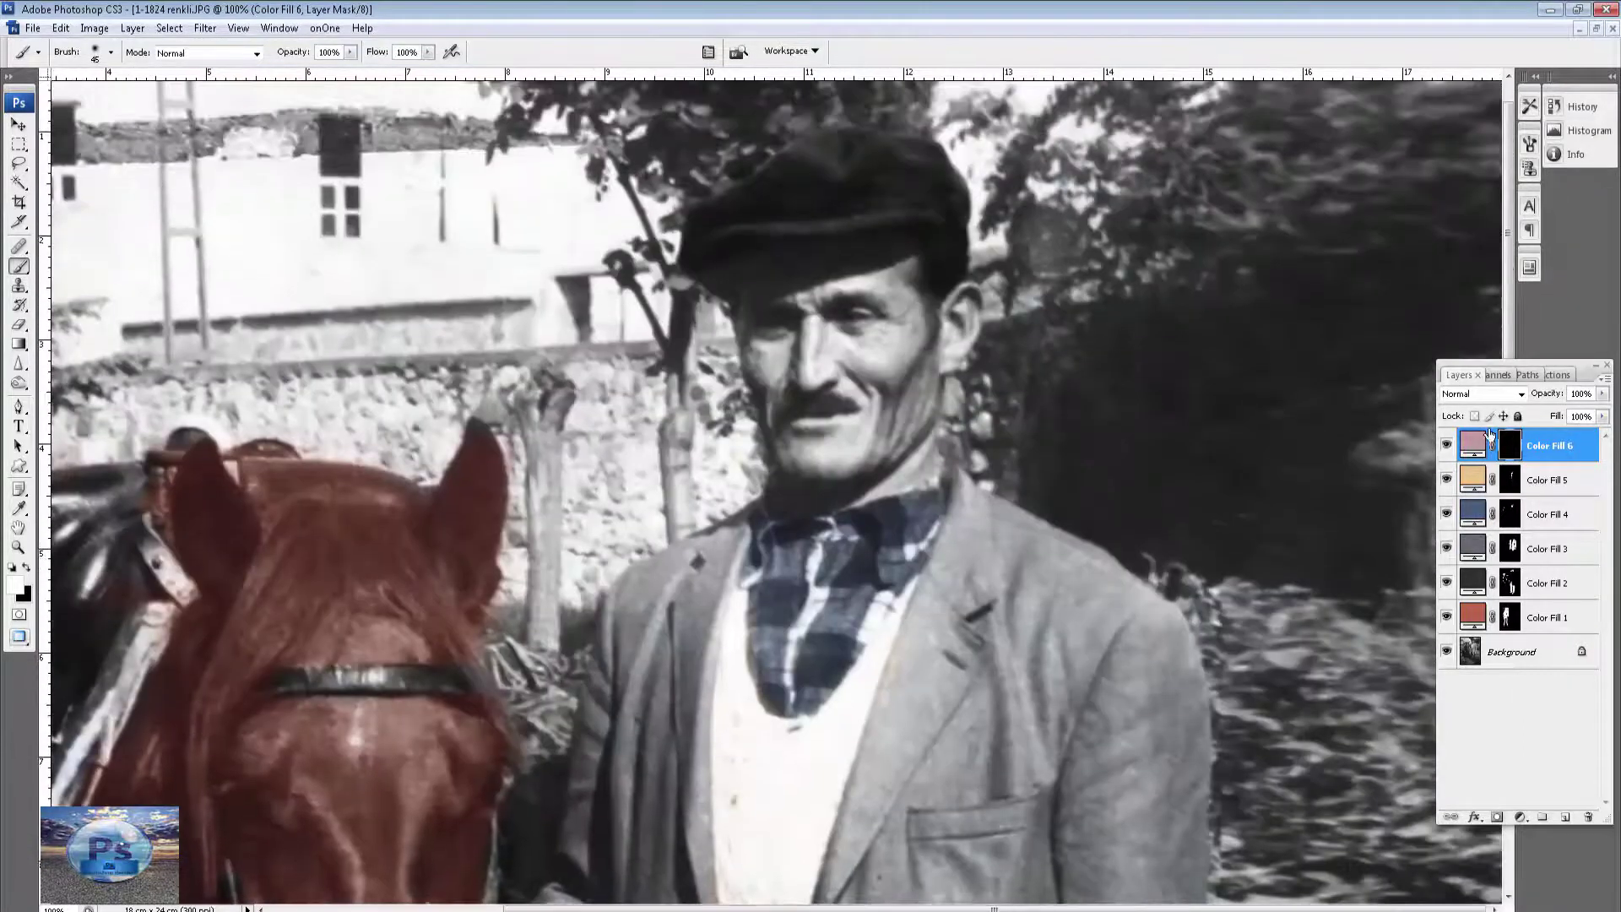
{"action": "left_click", "coordinate": [1481, 395]}
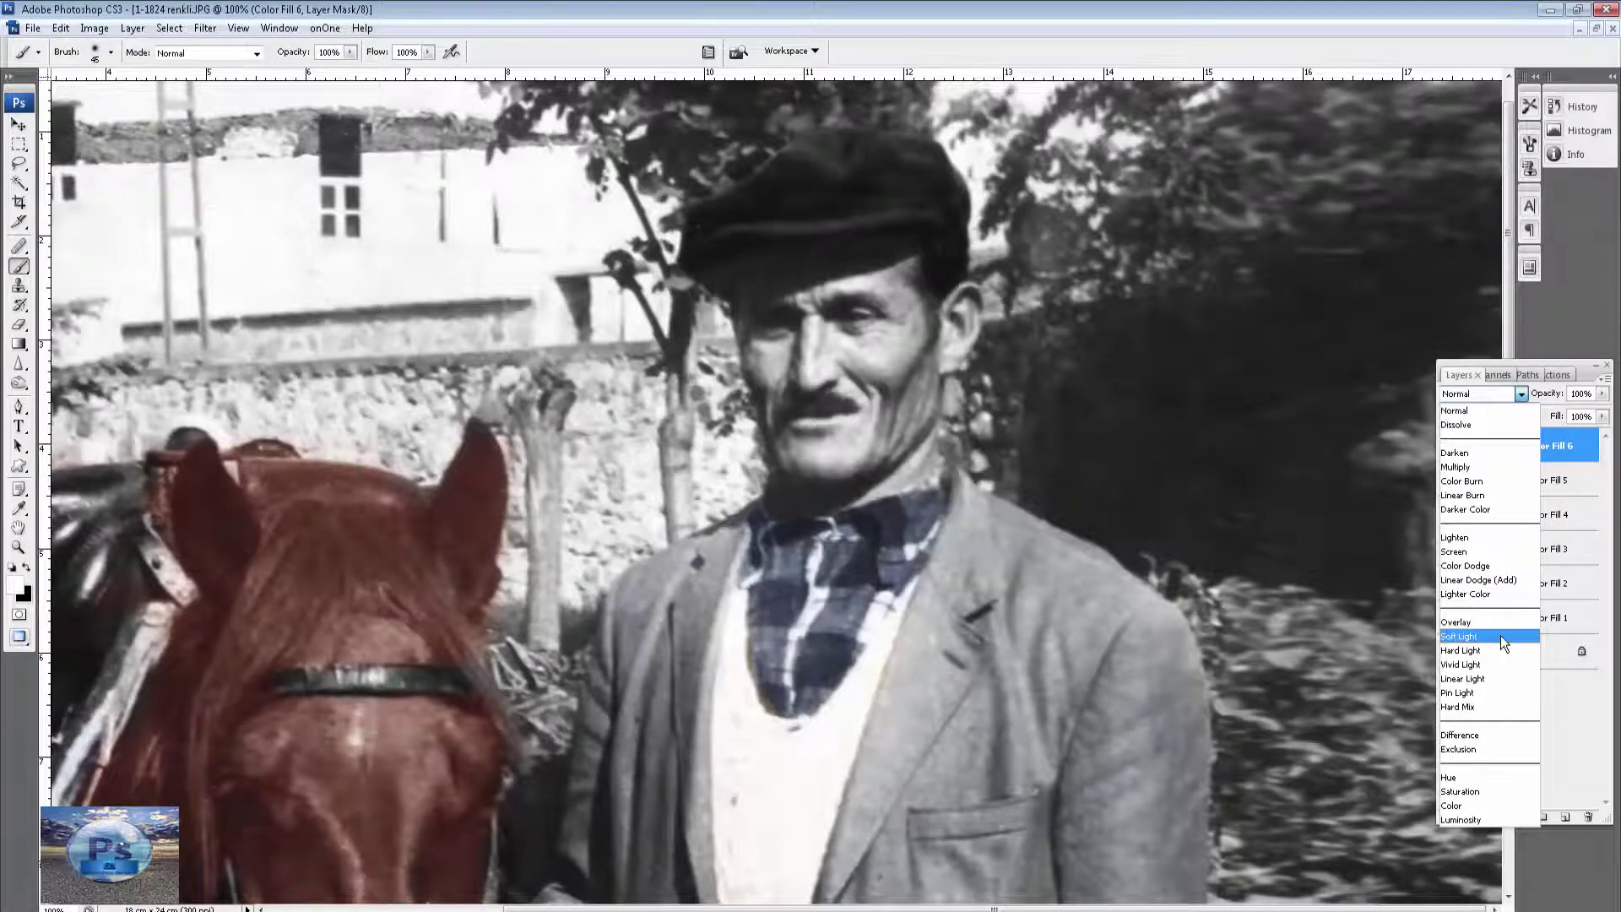
{"action": "left_click", "coordinate": [1502, 635]}
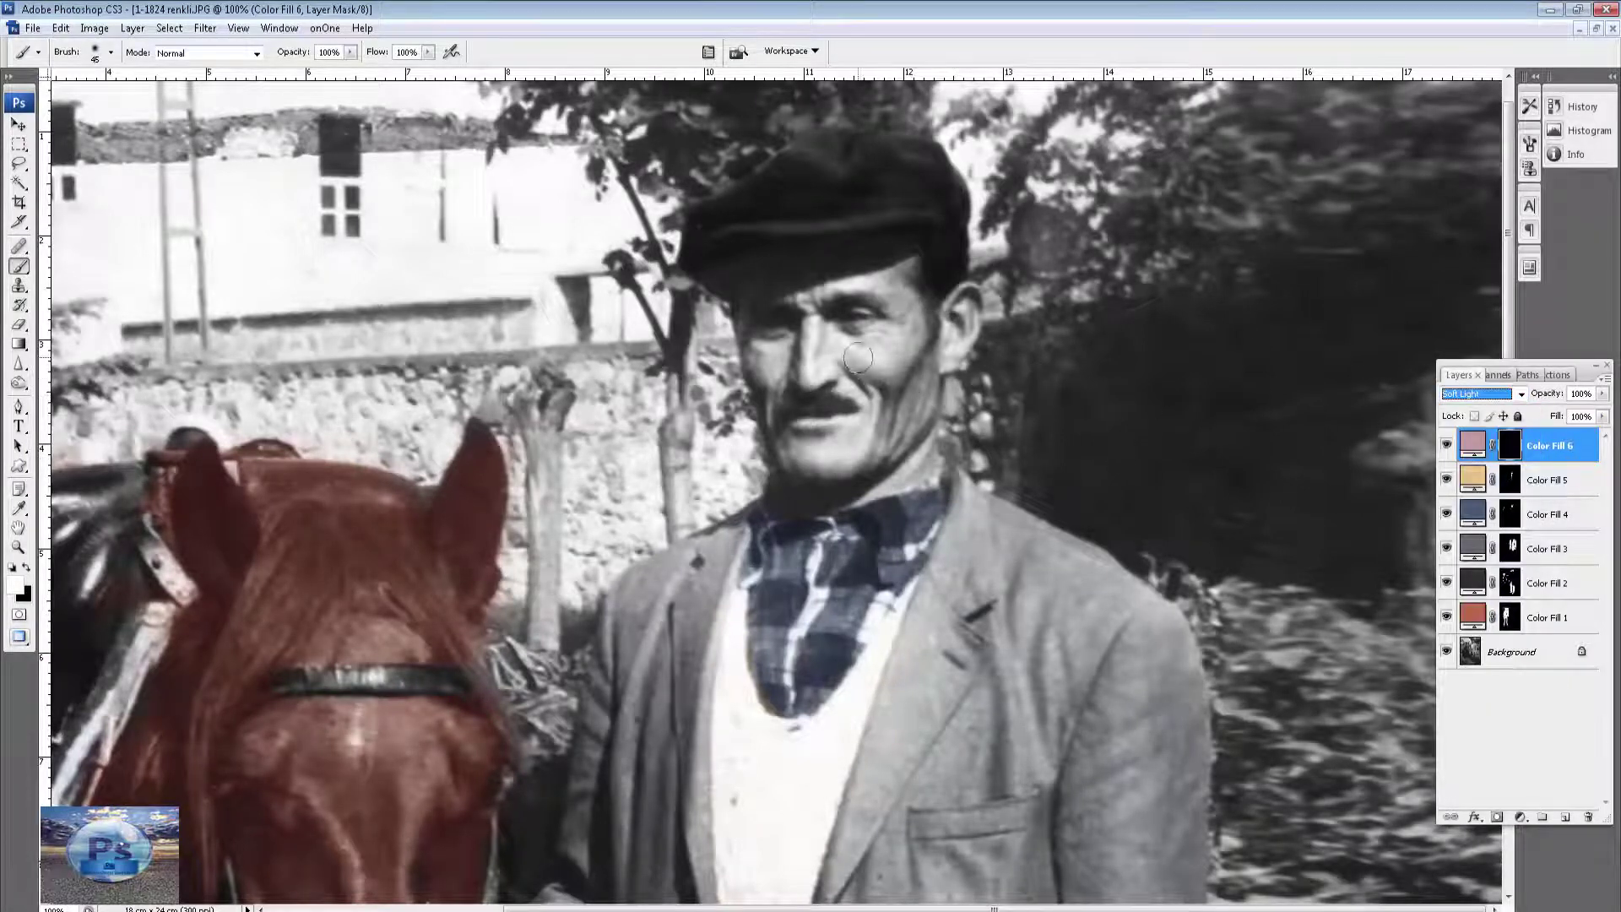
{"action": "left_click_drag", "start_coordinate": [883, 347], "coordinate": [905, 403]}
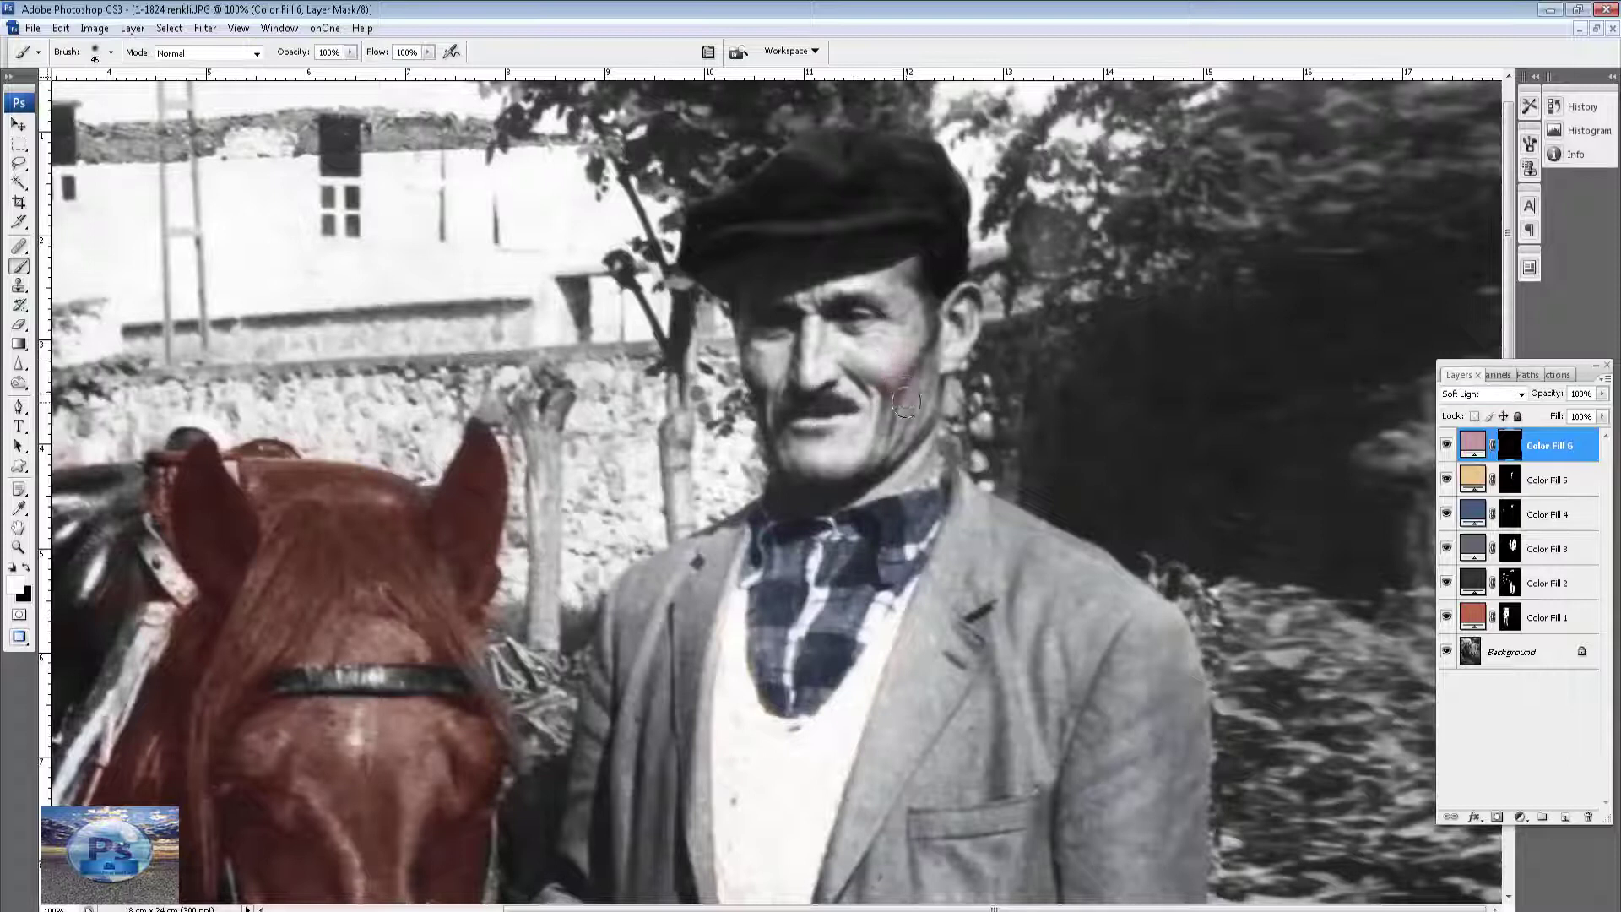
{"action": "mouse_move", "coordinate": [907, 316]}
{"action": "left_mouse_down"}
{"action": "mouse_move", "coordinate": [824, 445]}
{"action": "mouse_move", "coordinate": [762, 382]}
{"action": "mouse_move", "coordinate": [818, 490]}
{"action": "left_mouse_up"}
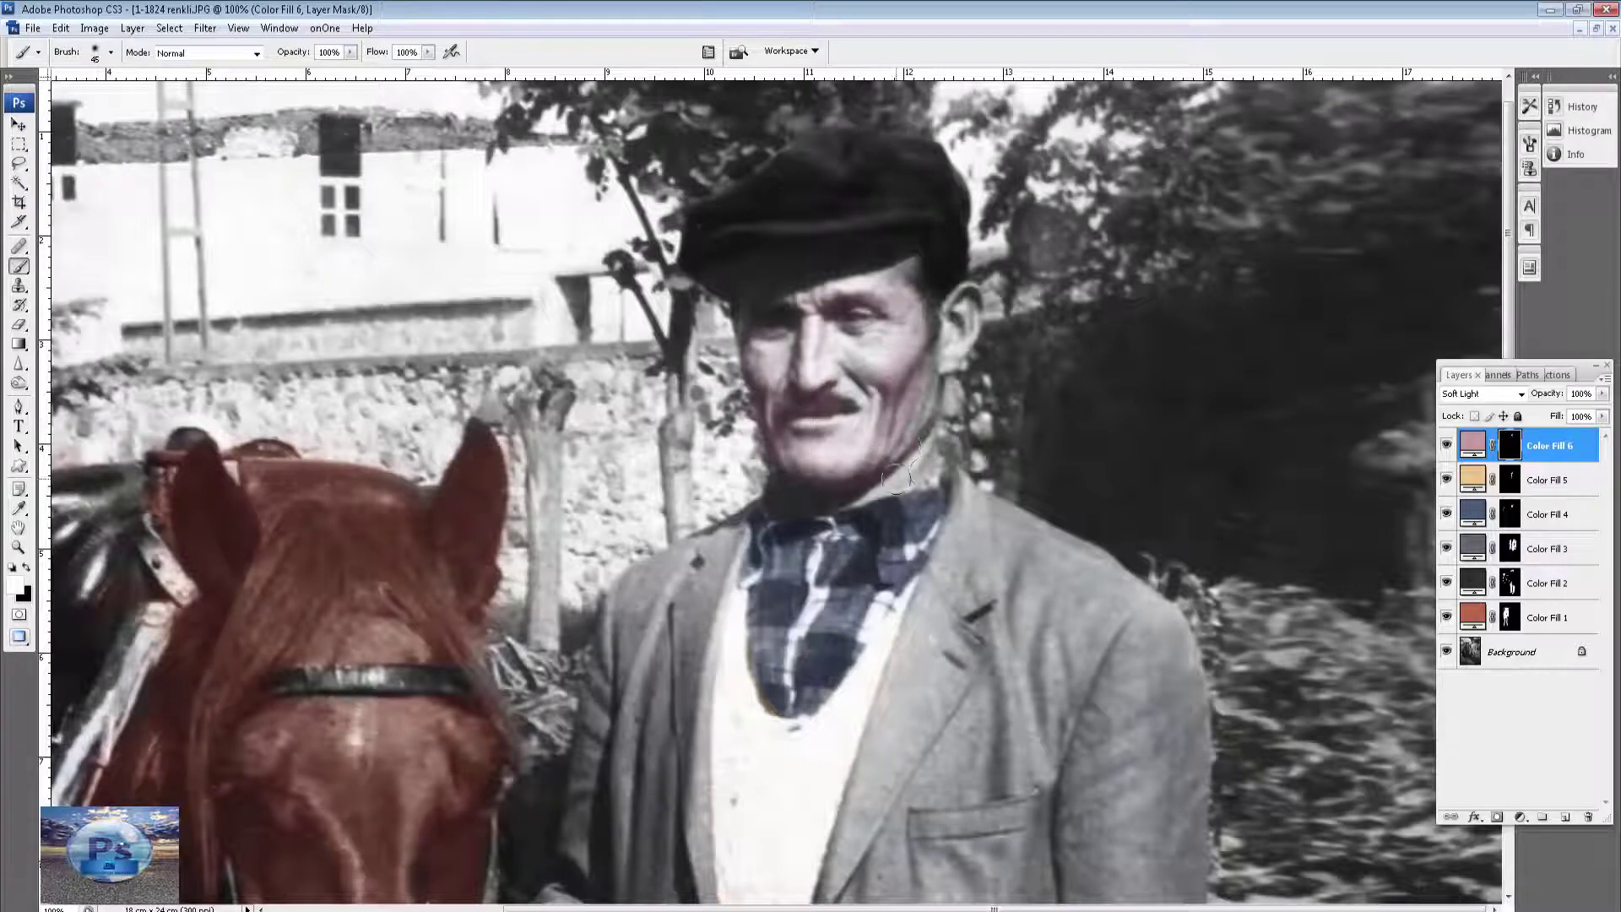
{"action": "left_click_drag", "start_coordinate": [781, 382], "coordinate": [873, 403]}
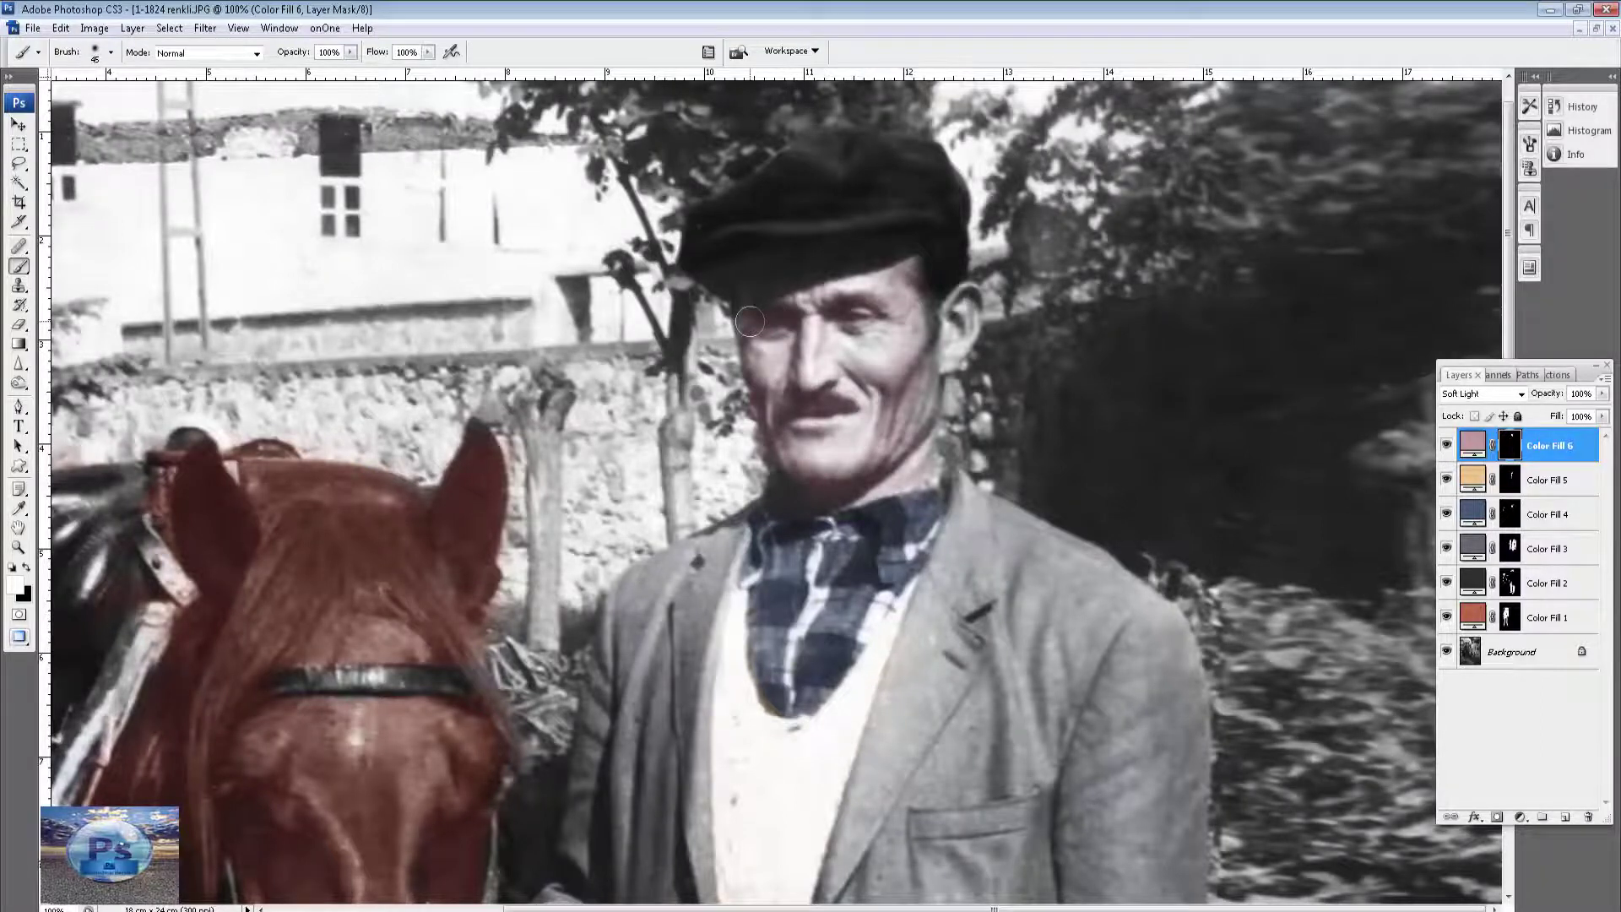
Paint the pink tint onto the man's hand, touch up his cheek, and toggle the layer to compare.
{"action": "mouse_move", "coordinate": [767, 712]}
{"action": "left_mouse_down"}
{"action": "mouse_move", "coordinate": [860, 411]}
{"action": "mouse_move", "coordinate": [885, 209]}
{"action": "left_mouse_up"}
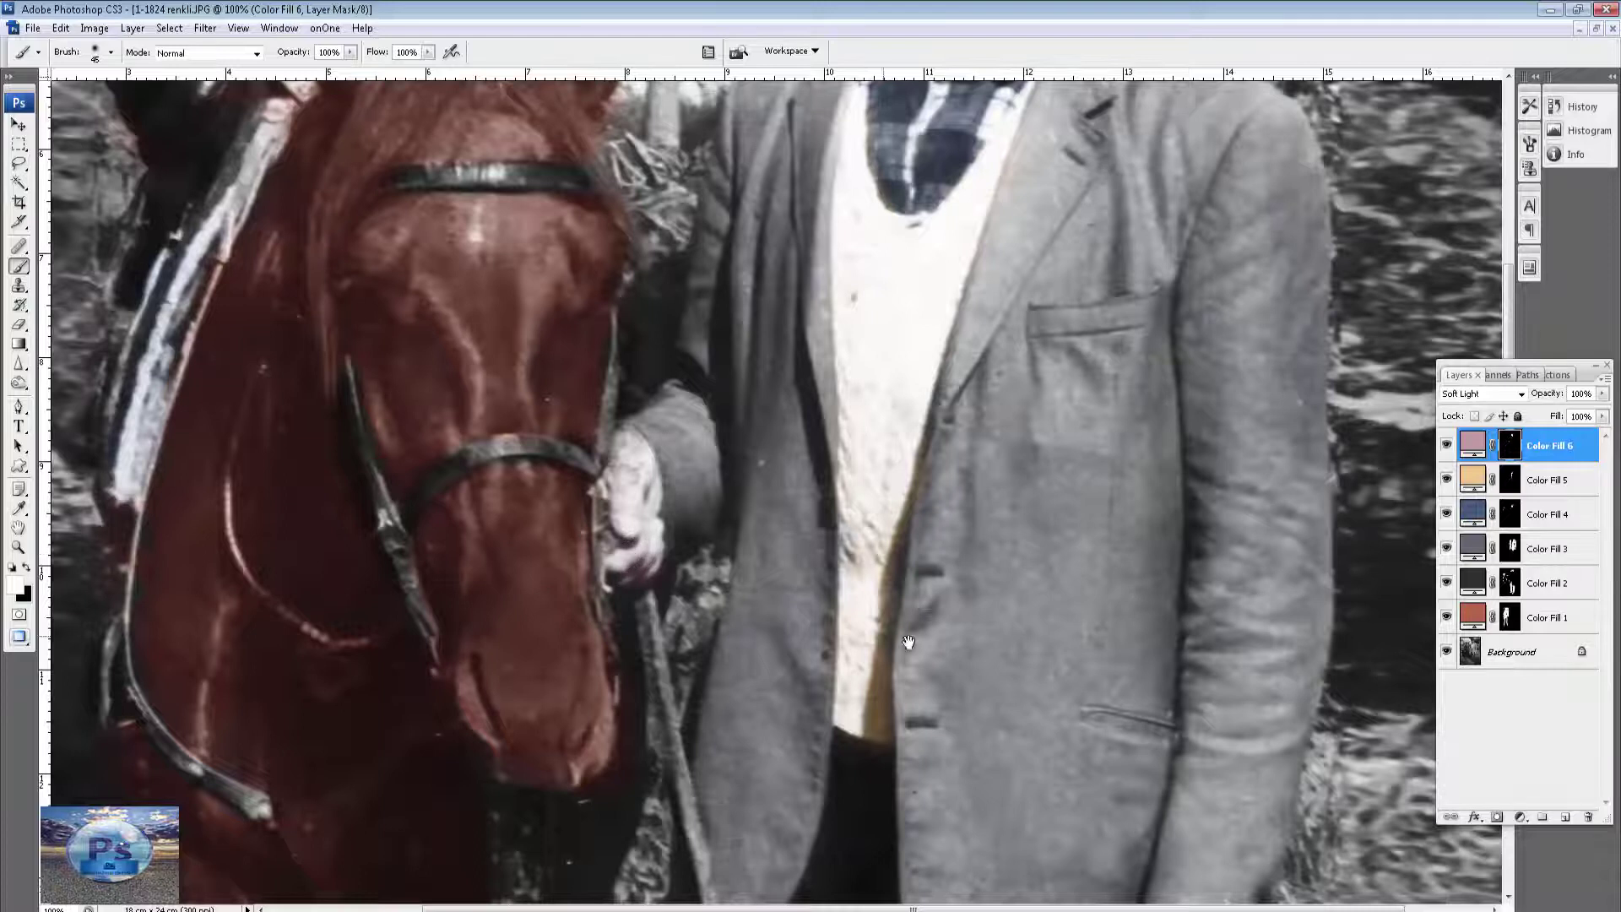
{"action": "left_click_drag", "start_coordinate": [657, 554], "coordinate": [562, 136]}
{"action": "left_click_drag", "start_coordinate": [1054, 541], "coordinate": [1068, 644]}
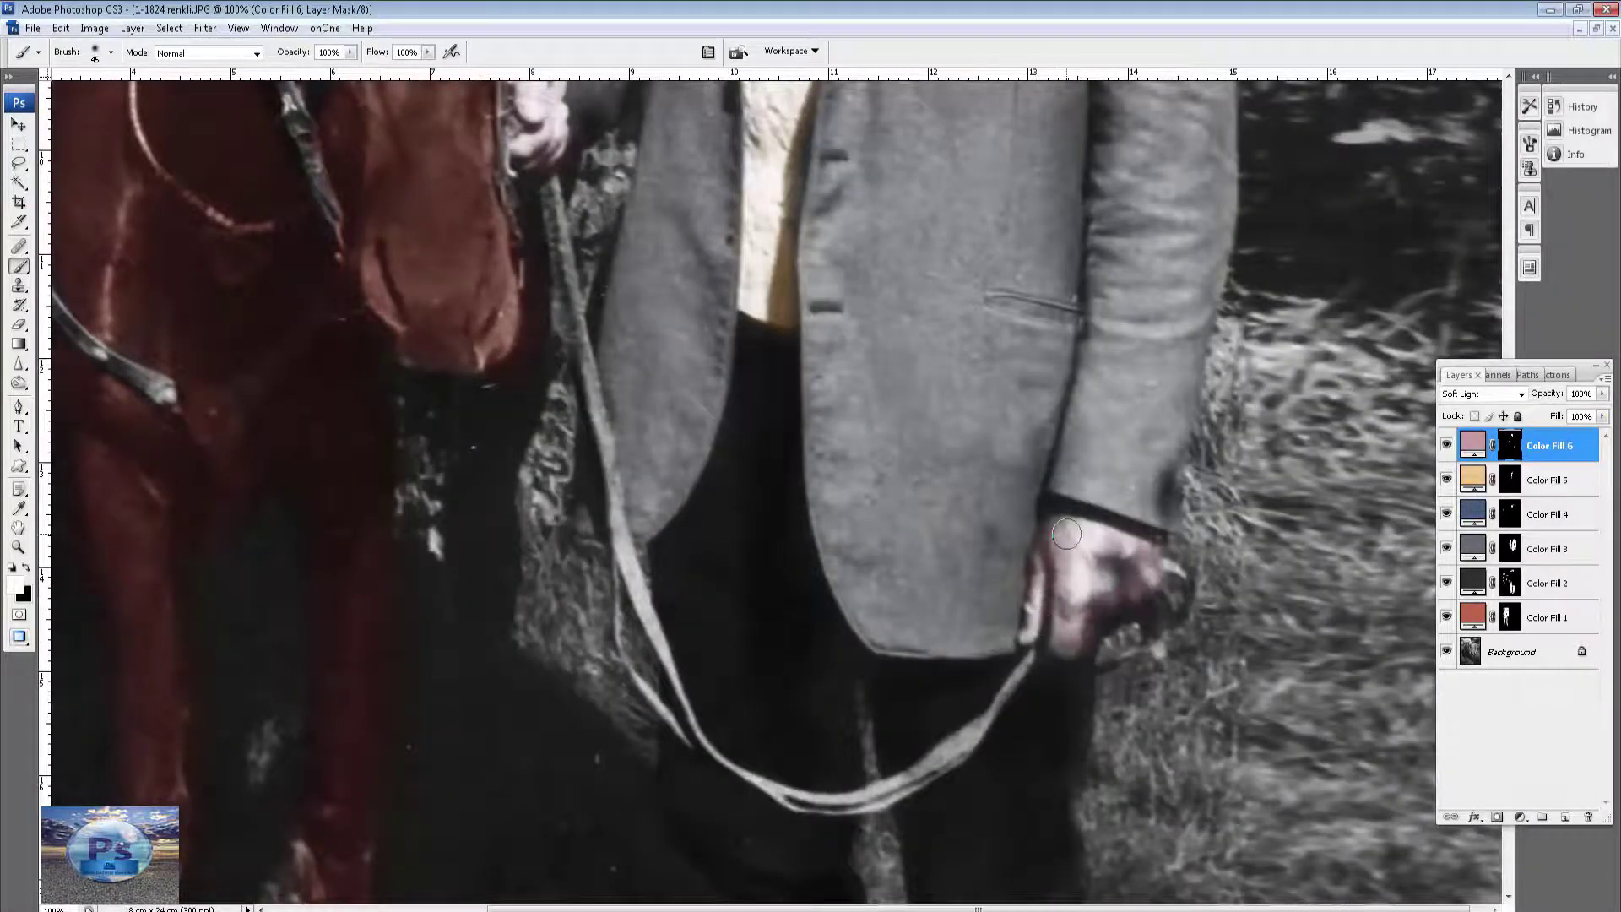
{"action": "left_click_drag", "start_coordinate": [1066, 533], "coordinate": [1140, 584]}
{"action": "left_click_drag", "start_coordinate": [1017, 356], "coordinate": [1013, 445]}
{"action": "left_click_drag", "start_coordinate": [928, 254], "coordinate": [919, 369]}
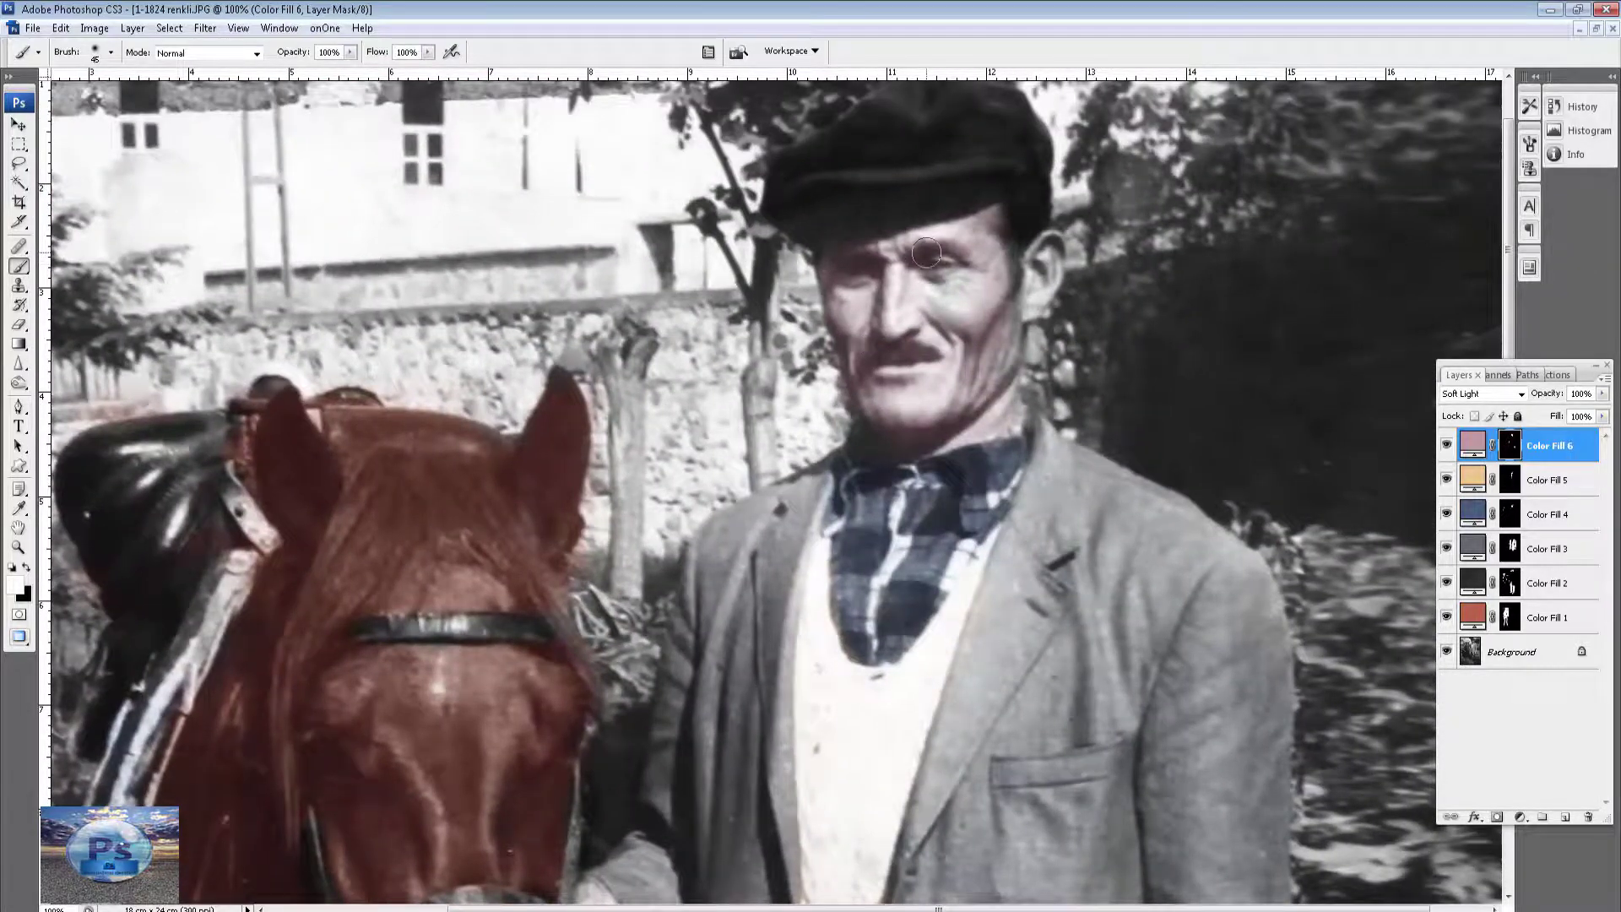
{"action": "left_click_drag", "start_coordinate": [1004, 327], "coordinate": [980, 395]}
{"action": "left_click", "coordinate": [1446, 447]}
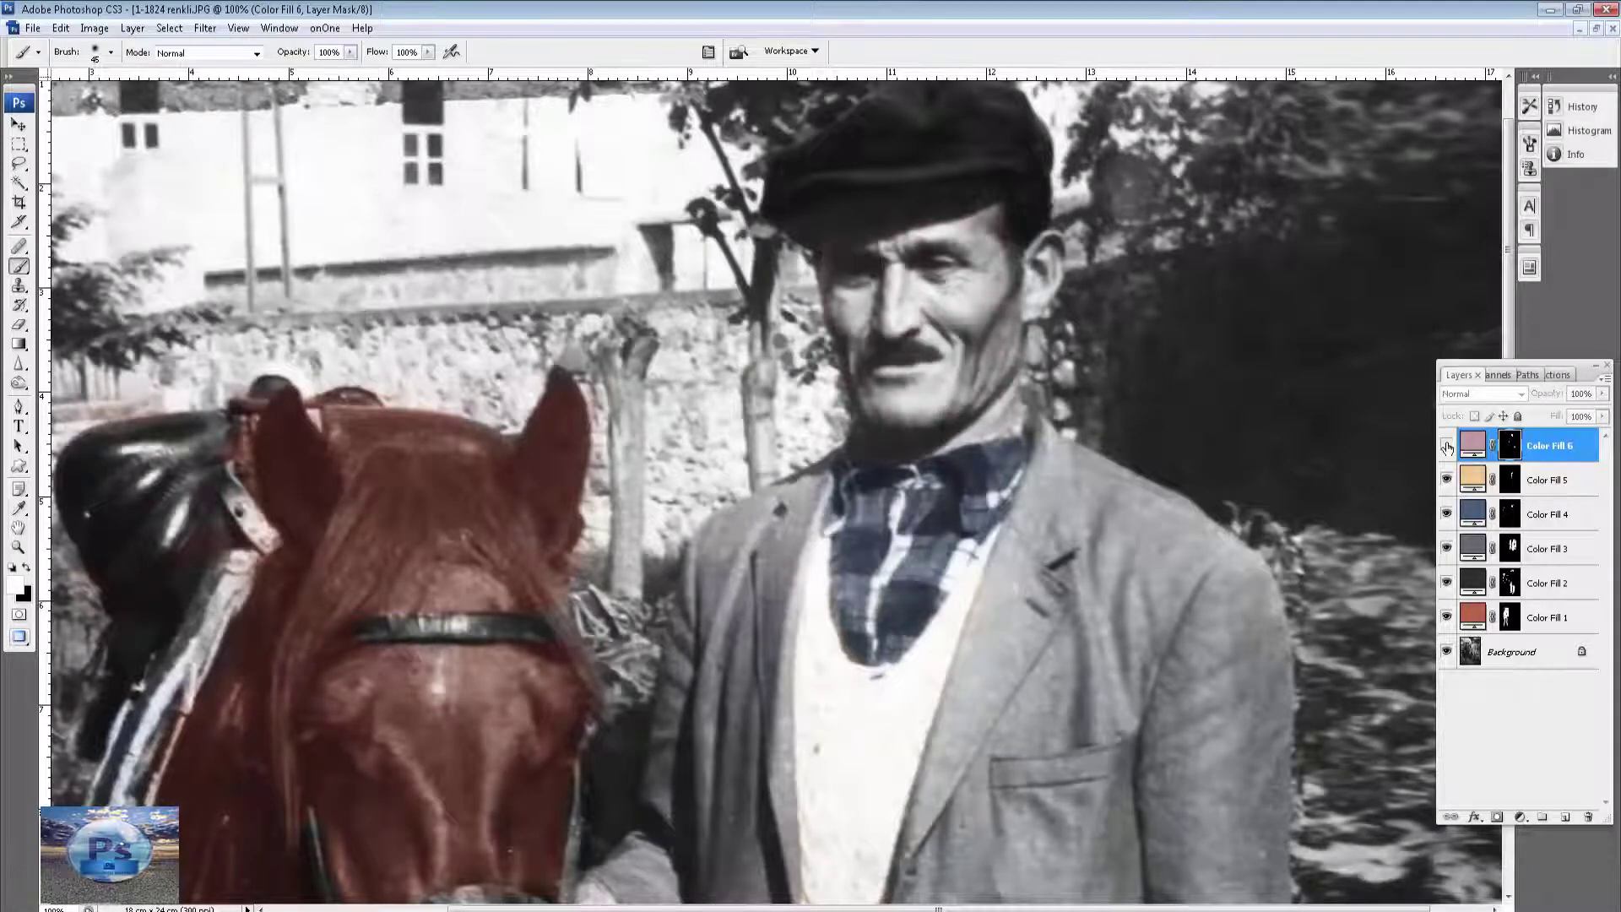
{"action": "left_click", "coordinate": [1447, 447]}
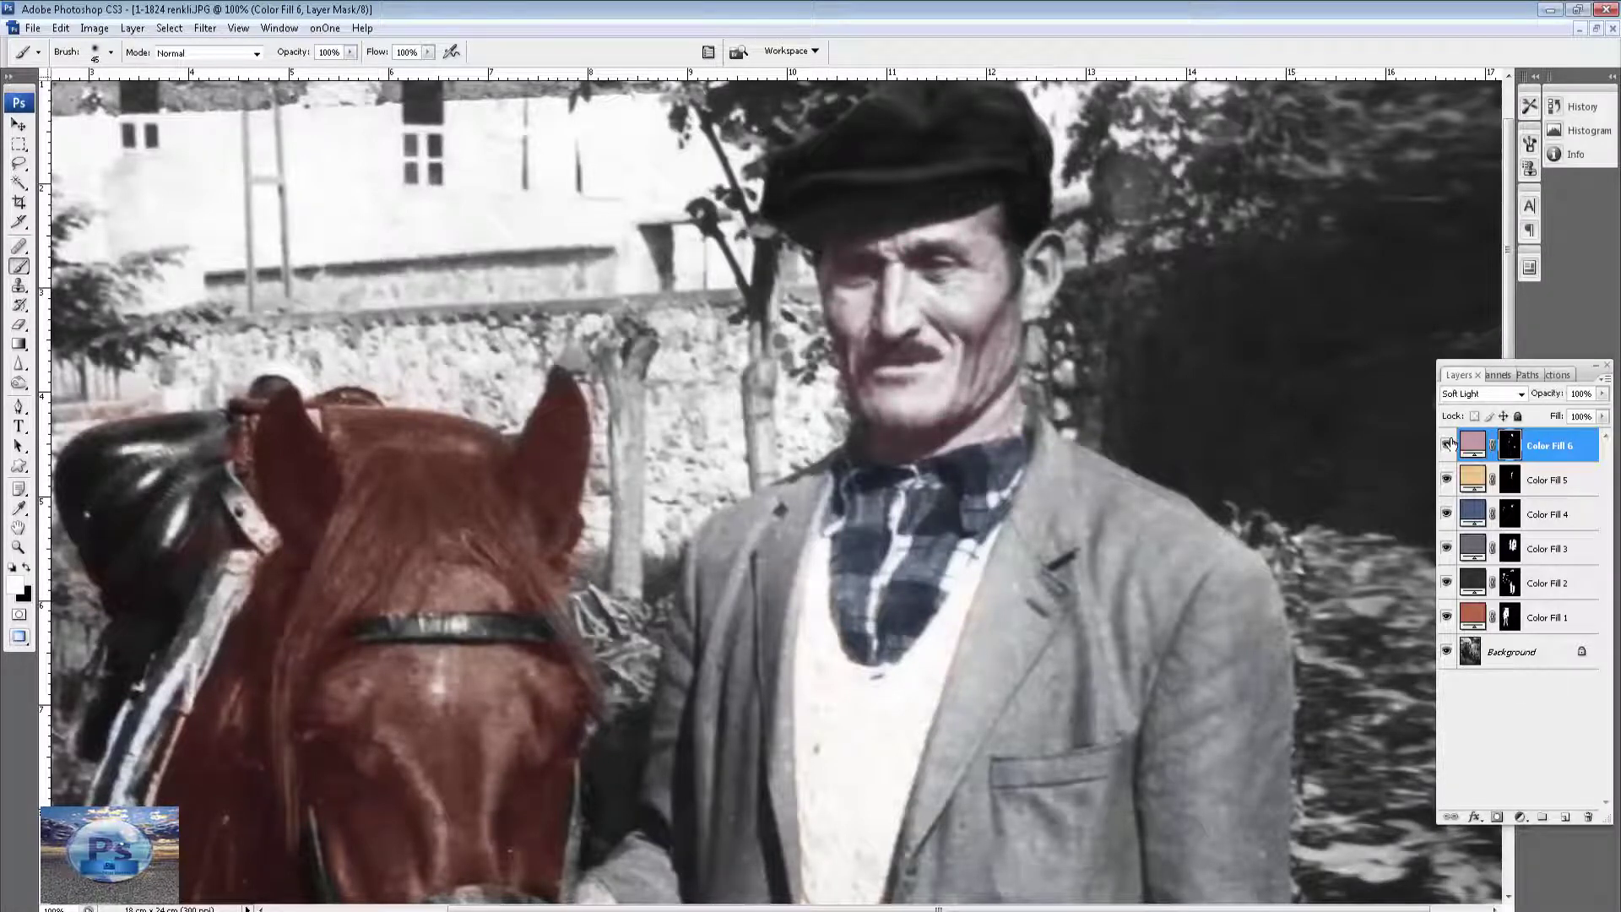
Change Color Fill 6's colour from pink to the warm tan d29a68.
{"action": "double_click", "coordinate": [1470, 445]}
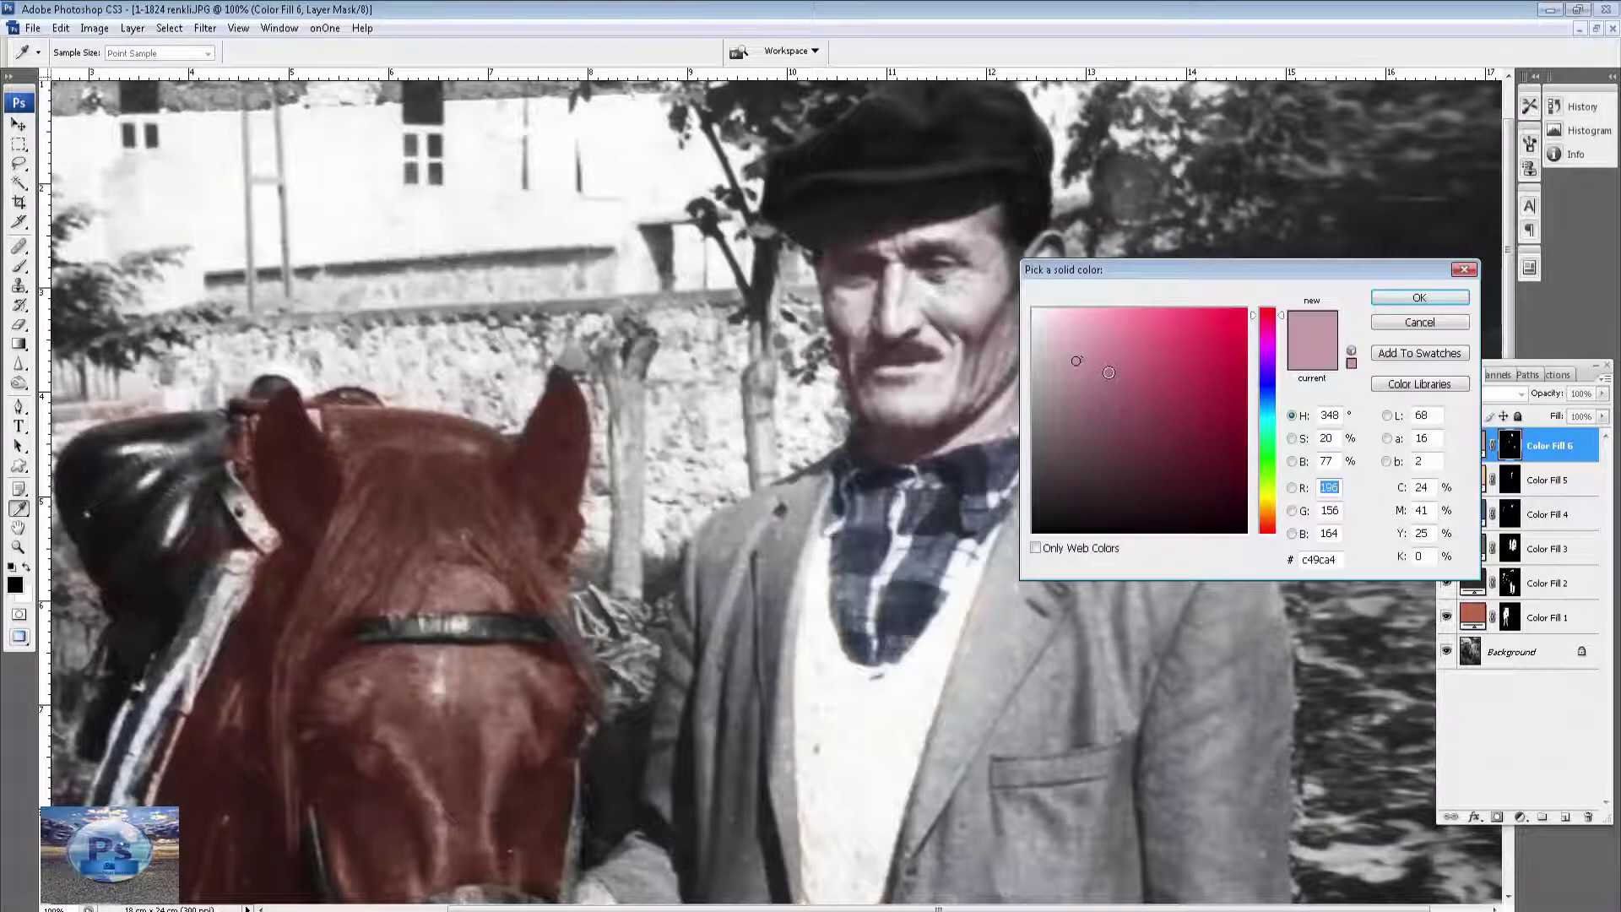
{"action": "left_click", "coordinate": [1123, 351]}
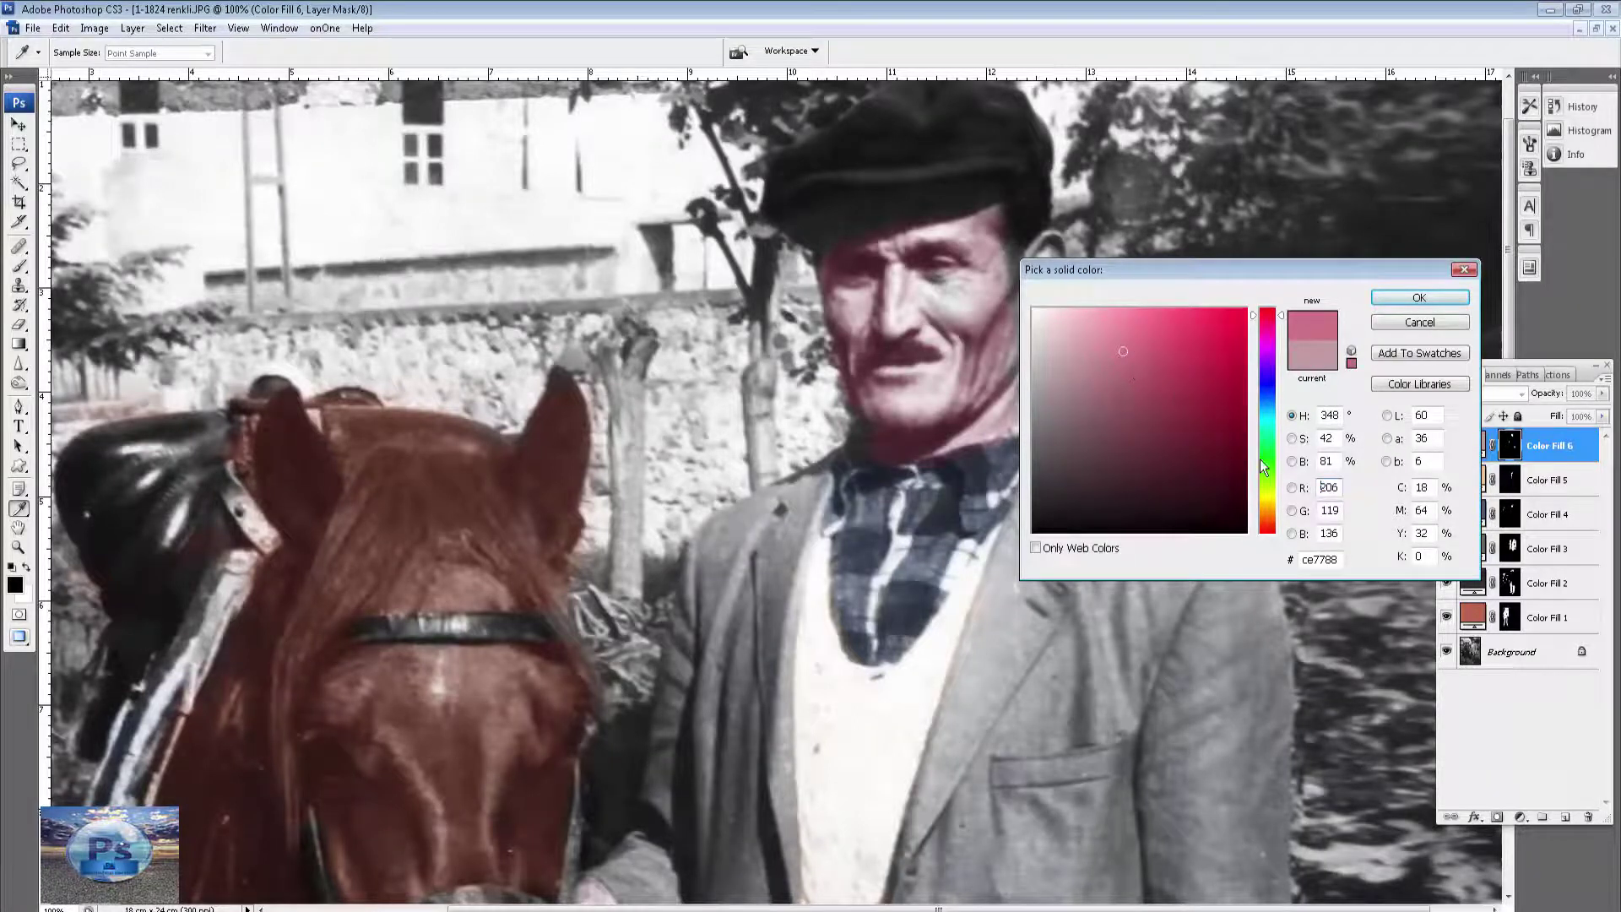
{"action": "left_click", "coordinate": [1269, 511]}
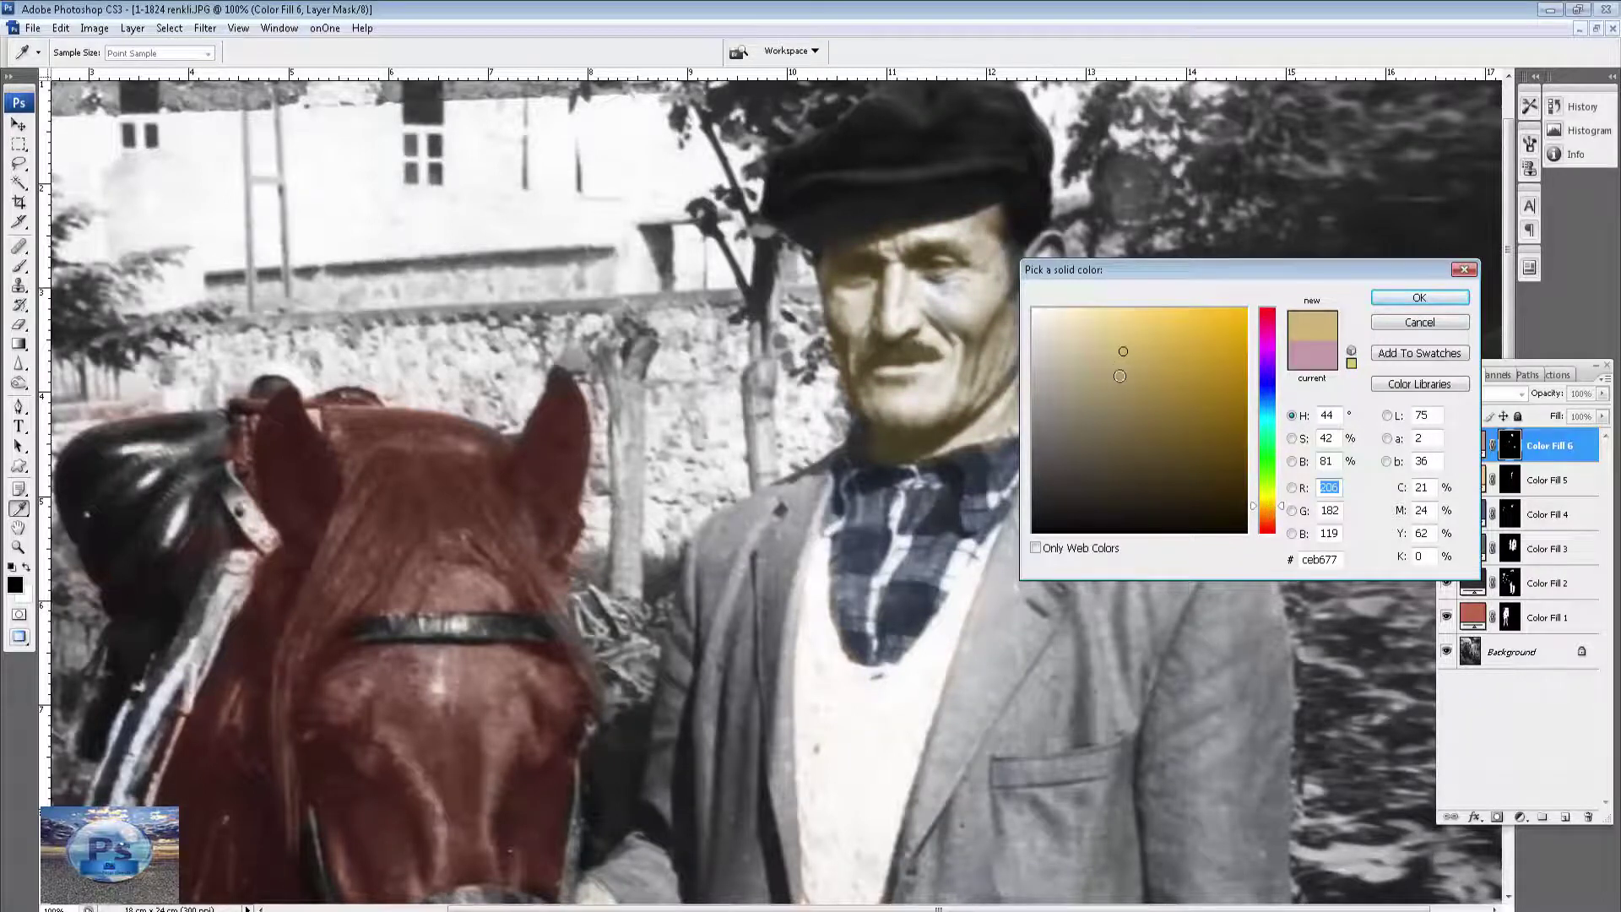
{"action": "left_click", "coordinate": [1119, 376]}
{"action": "left_click", "coordinate": [1100, 394]}
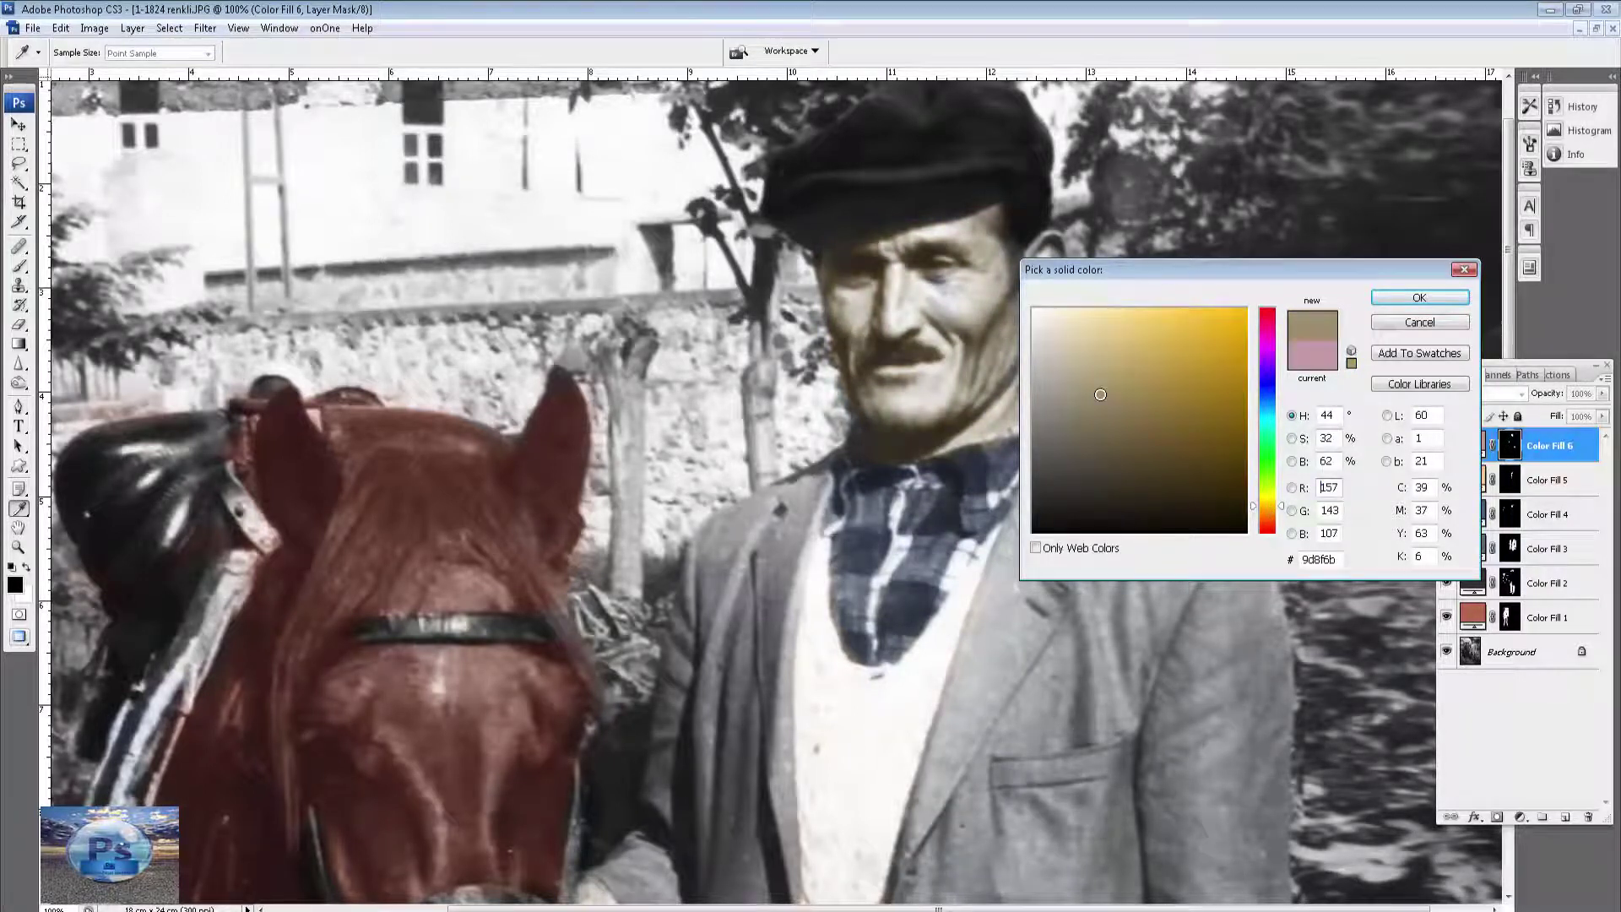
{"action": "left_click_drag", "start_coordinate": [1112, 336], "coordinate": [1100, 371]}
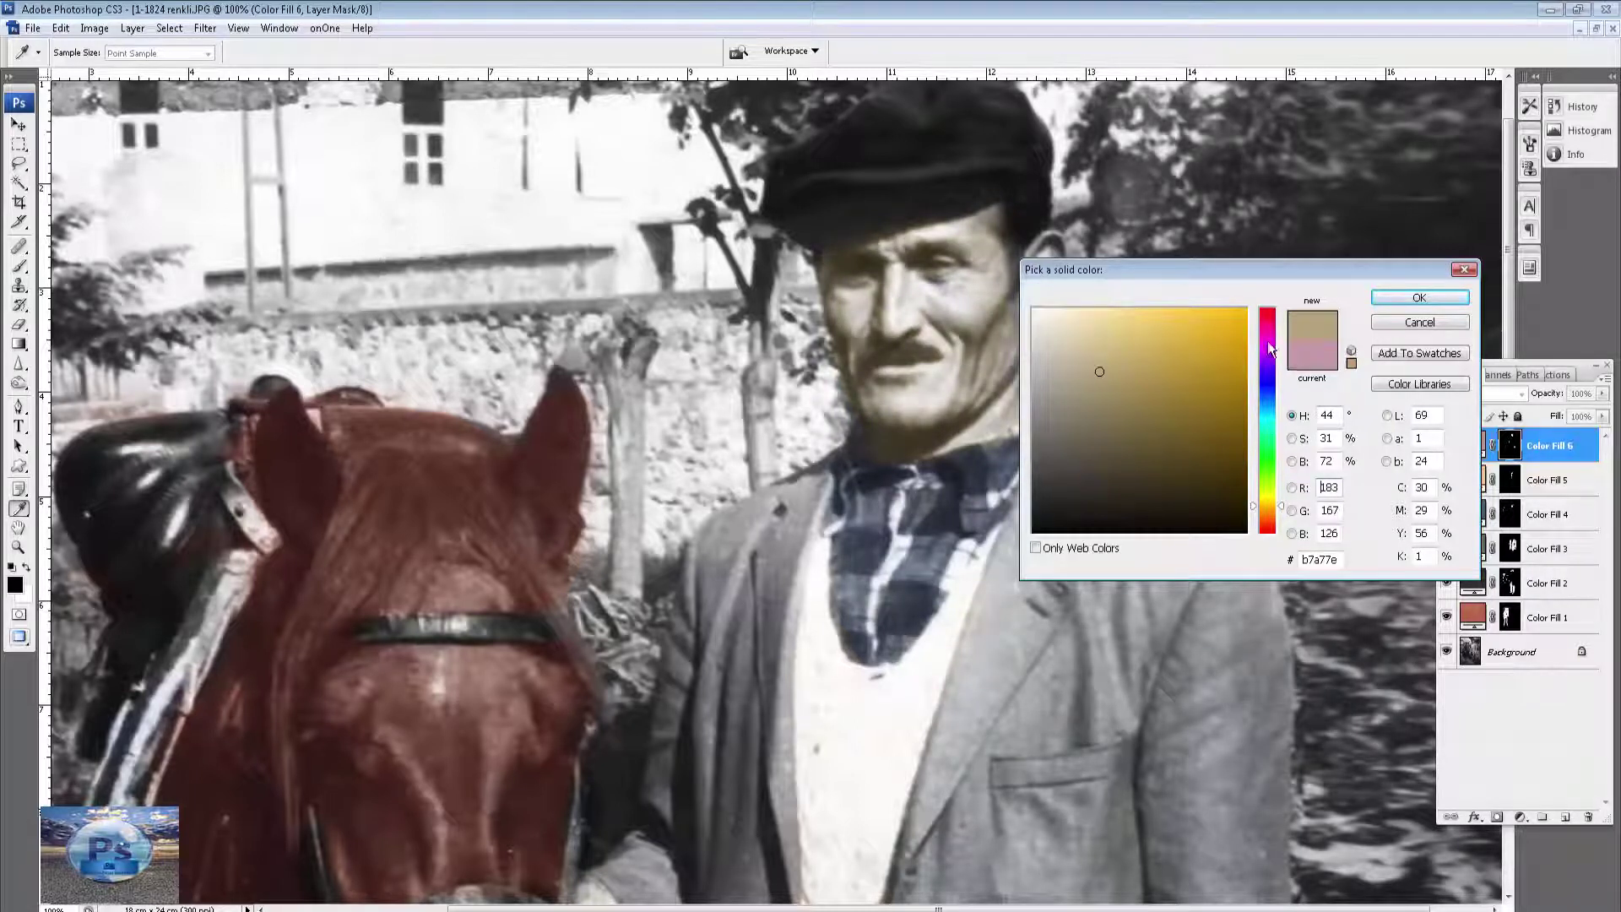
{"action": "left_click", "coordinate": [1271, 517]}
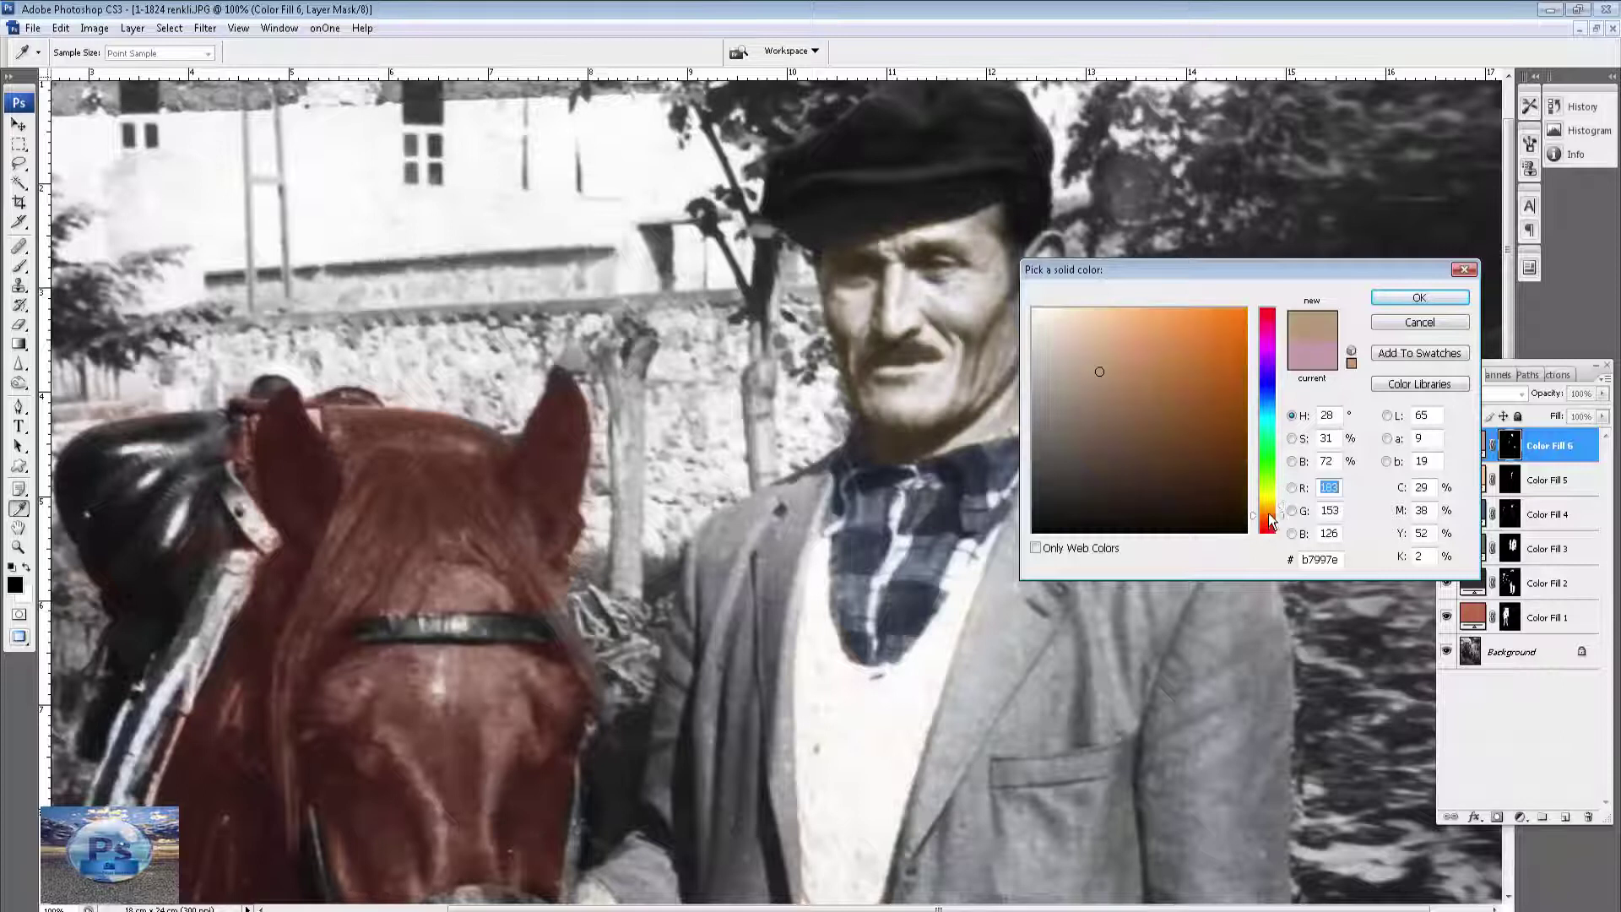
{"action": "left_click_drag", "start_coordinate": [1165, 325], "coordinate": [1156, 368]}
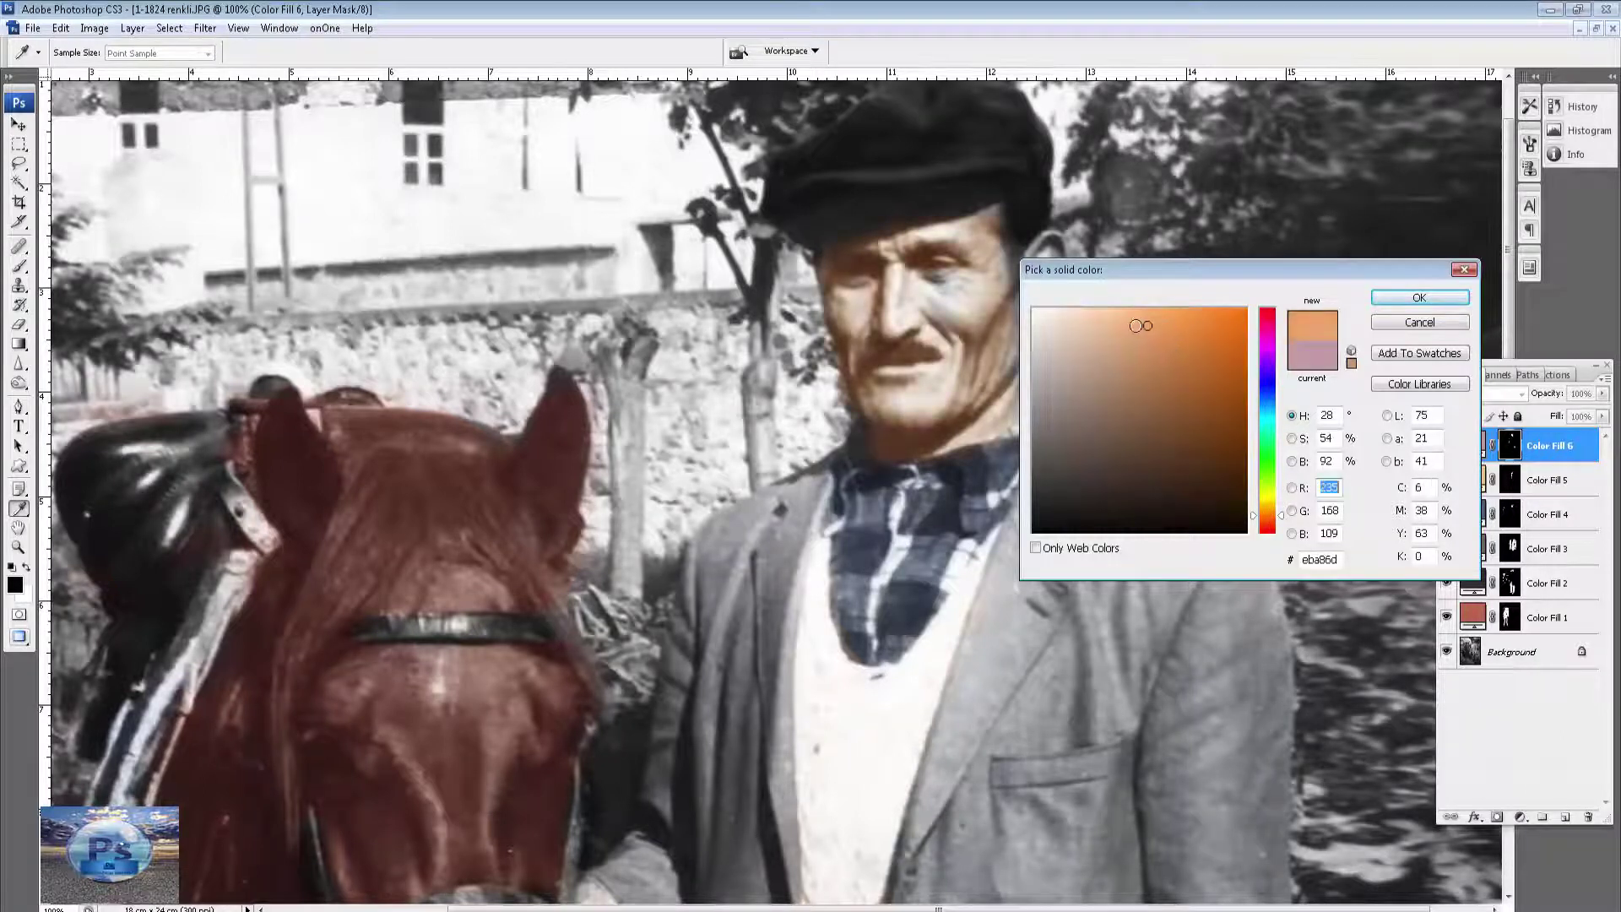
{"action": "left_click", "coordinate": [1141, 348]}
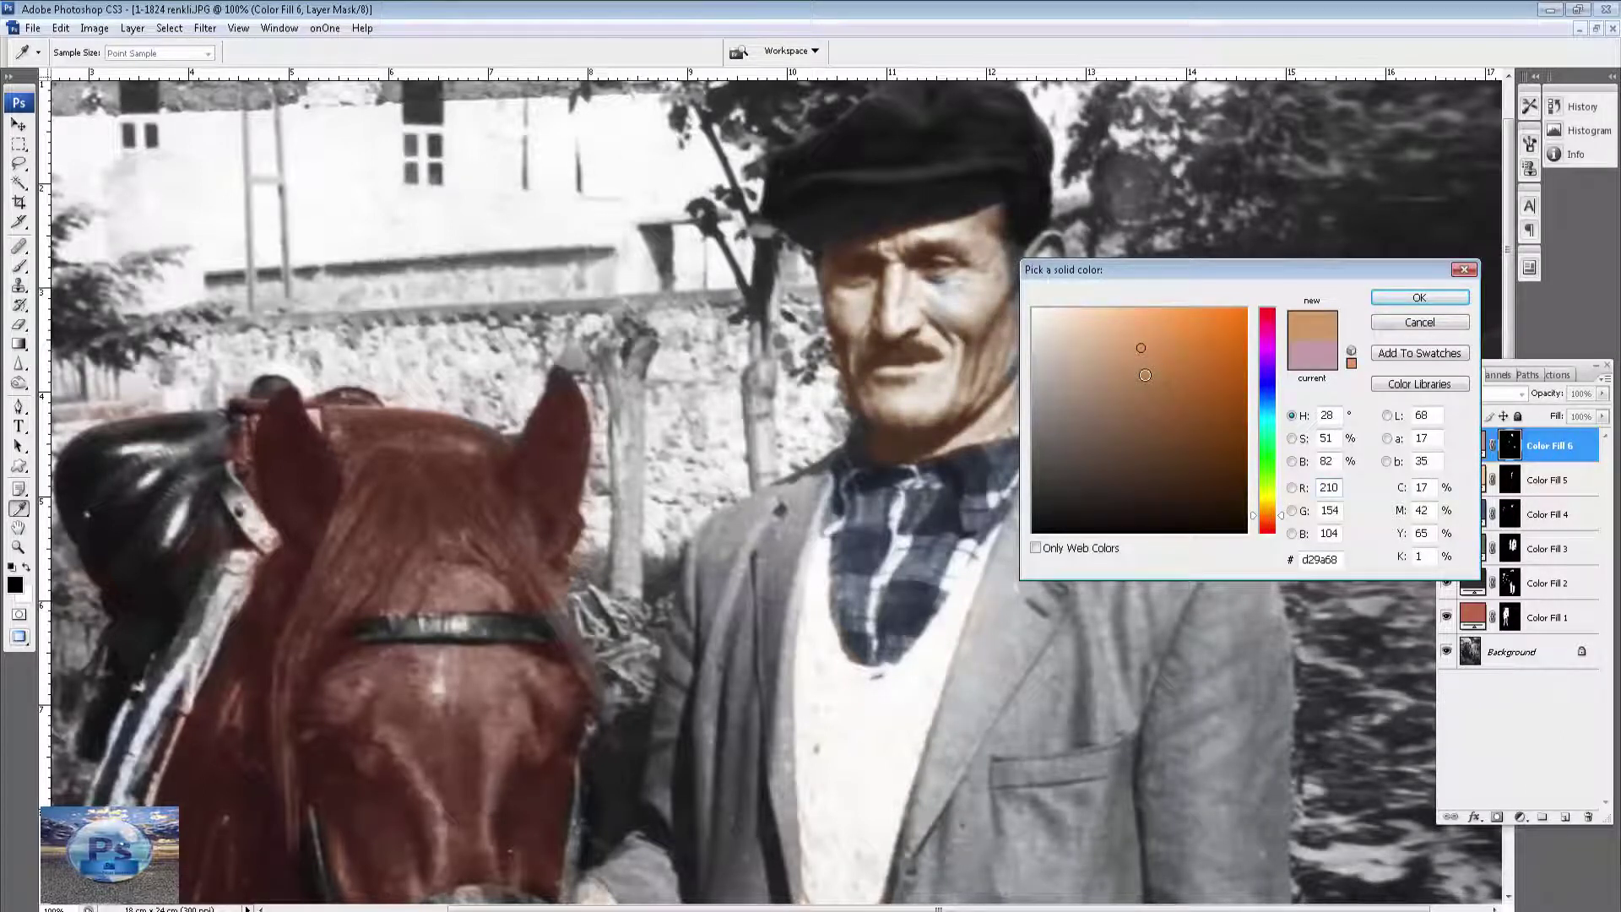
{"action": "left_click", "coordinate": [1425, 302]}
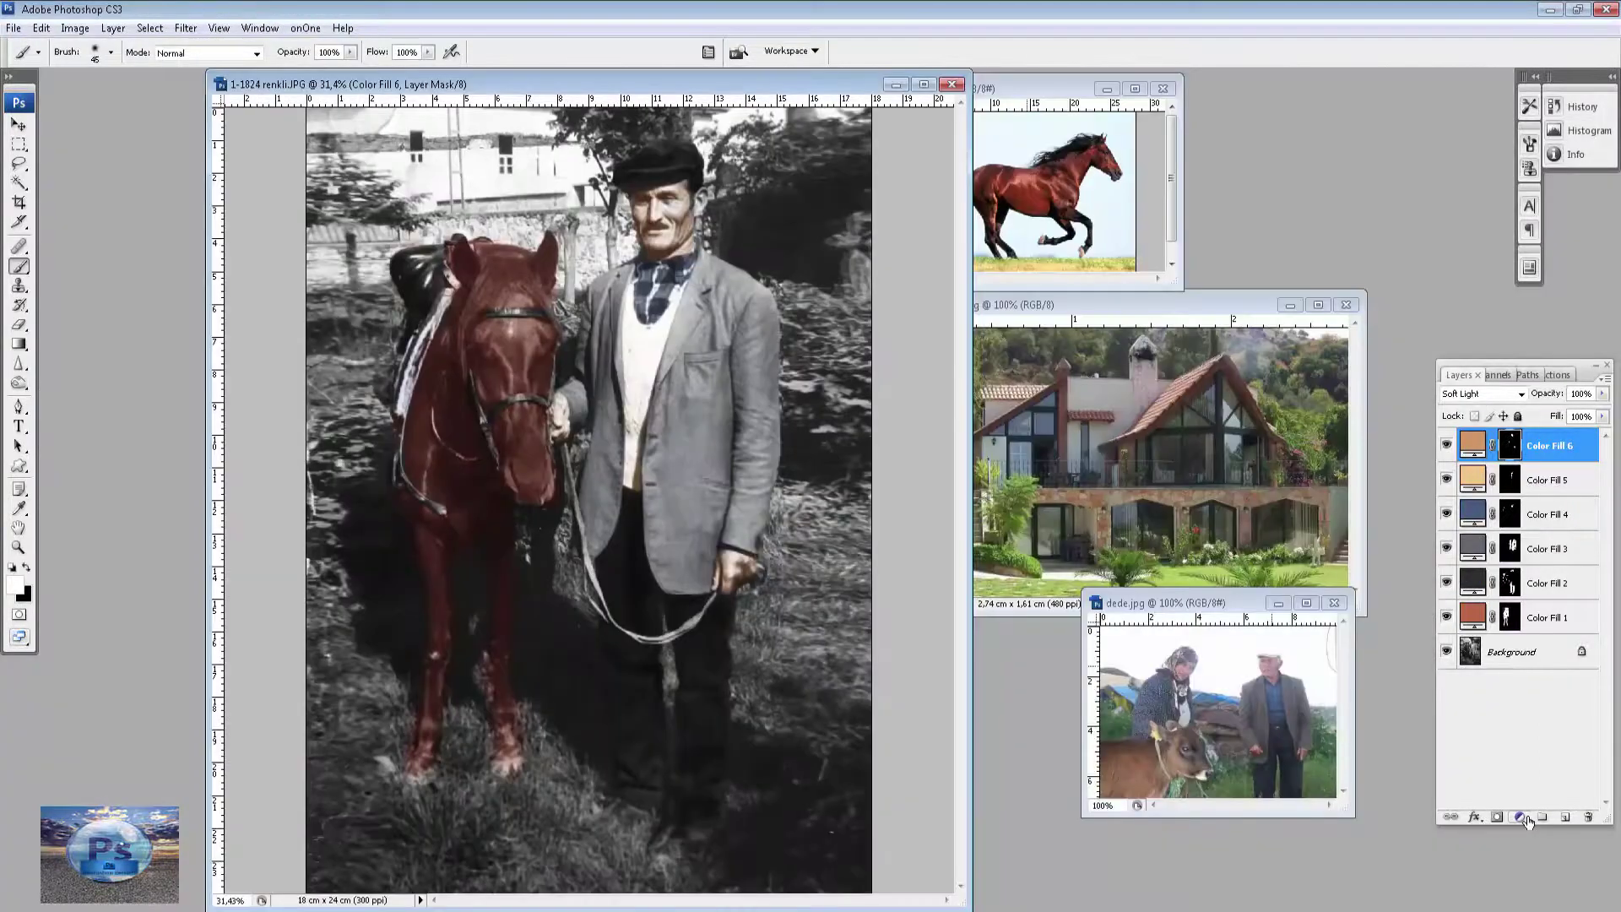
Add a Solid Color fill layer sampled from the reference photo's green grass, with its mask inverted.
{"action": "left_click", "coordinate": [1520, 818]}
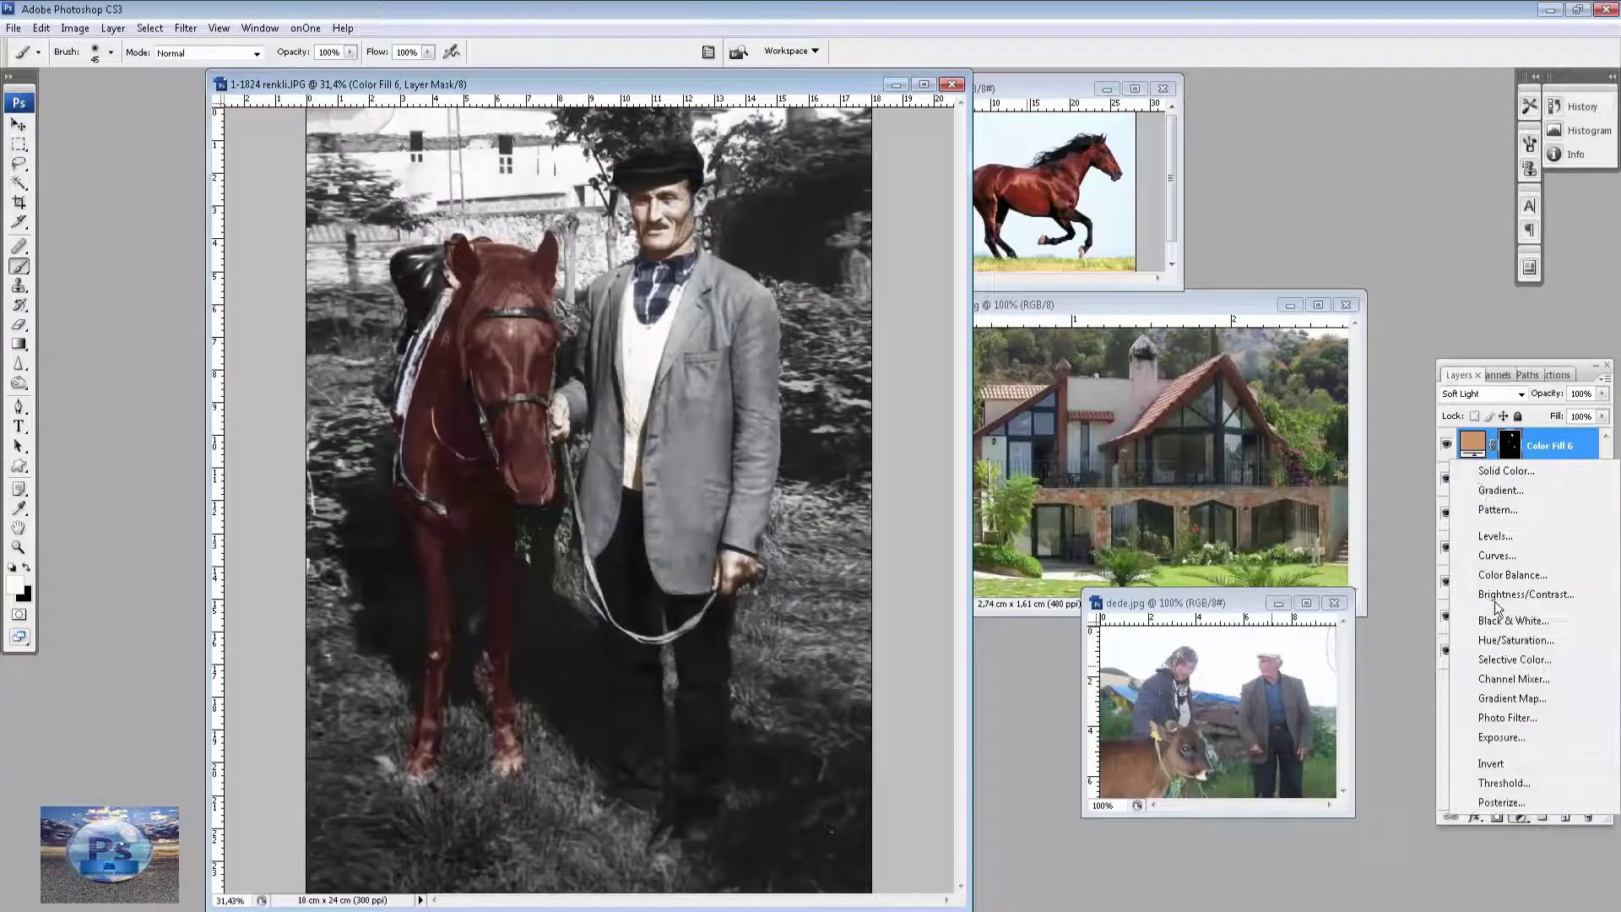
{"action": "left_click", "coordinate": [1508, 473]}
{"action": "left_click", "coordinate": [1247, 785]}
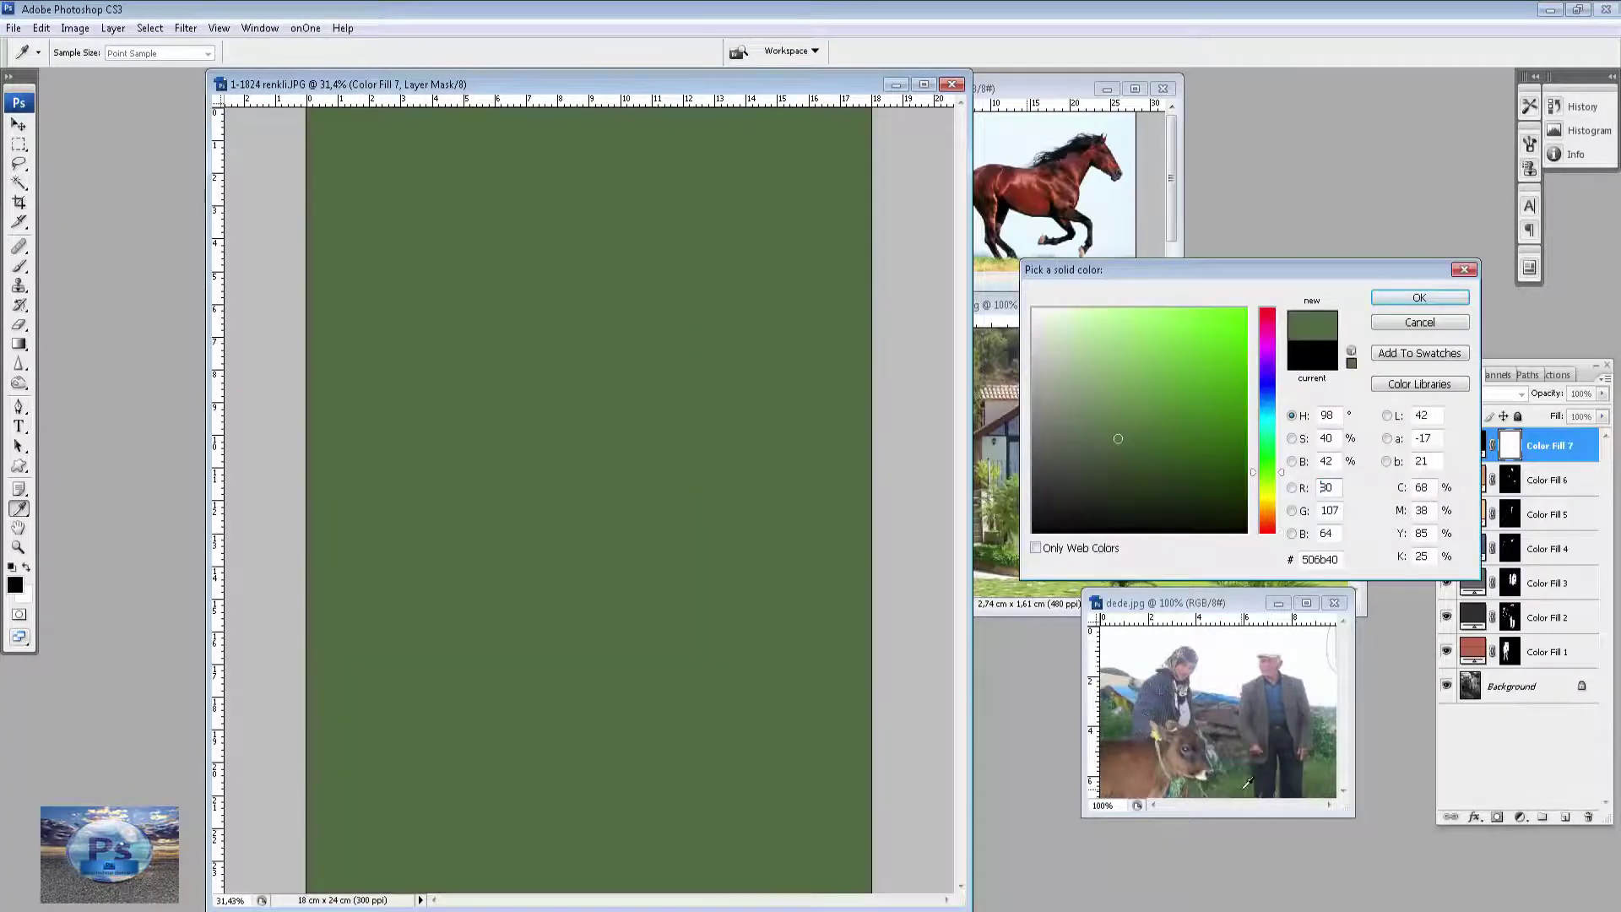
{"action": "left_click", "coordinate": [1416, 302]}
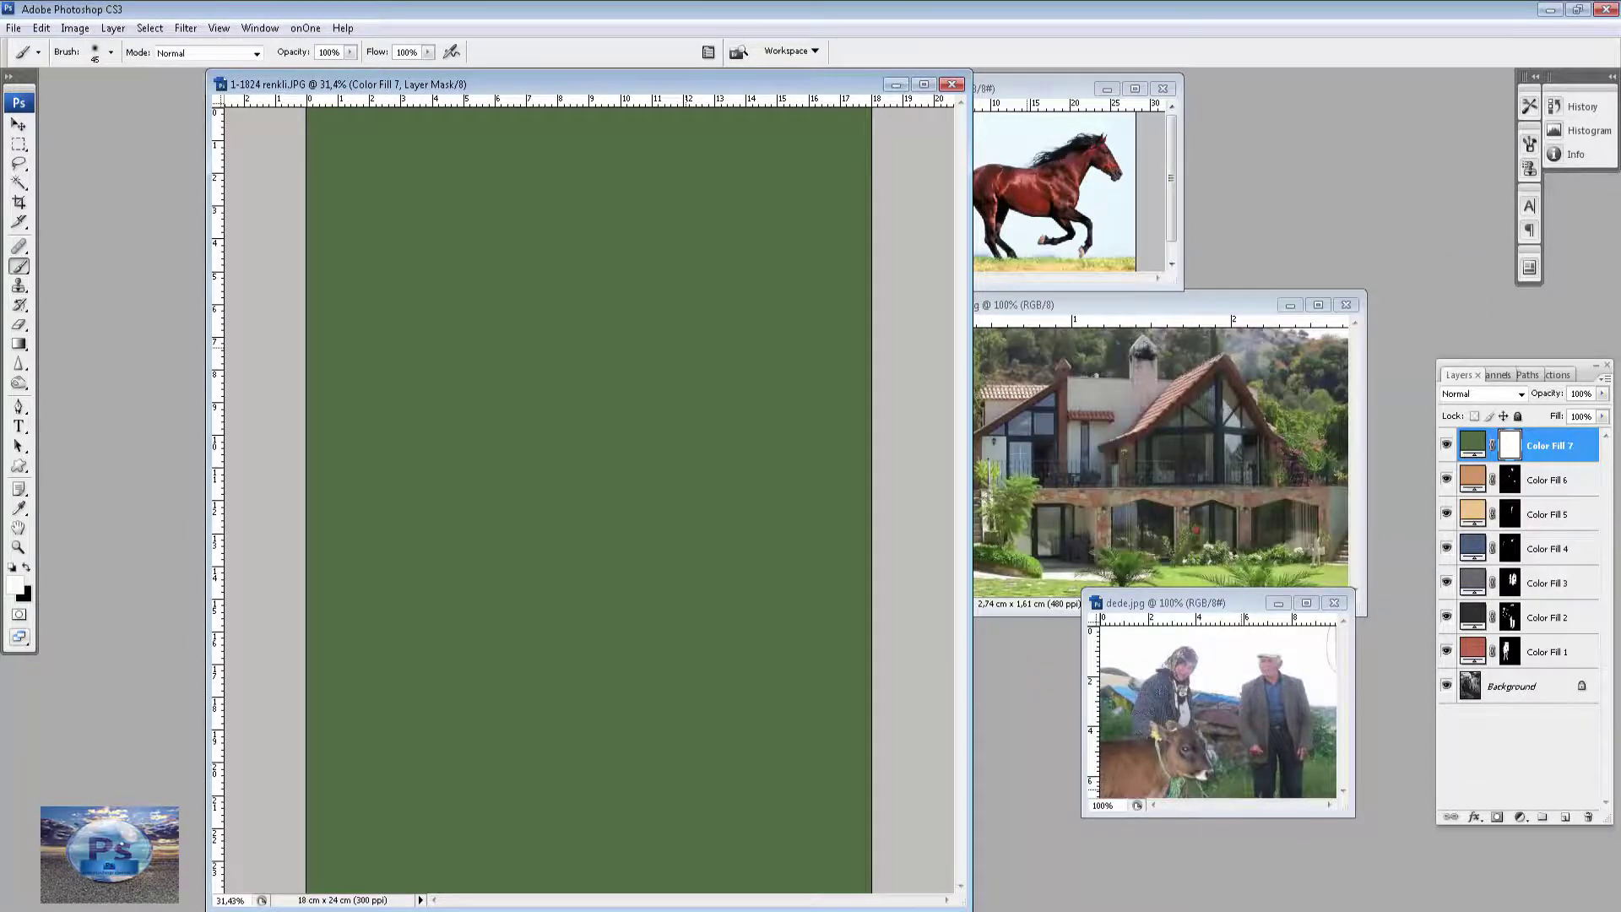
{"action": "key", "text": "ctrl+i"}
Fit the photo to the workspace, set the brush to 145 px, and blend the green fill in Soft Light.
{"action": "key", "text": "f"}
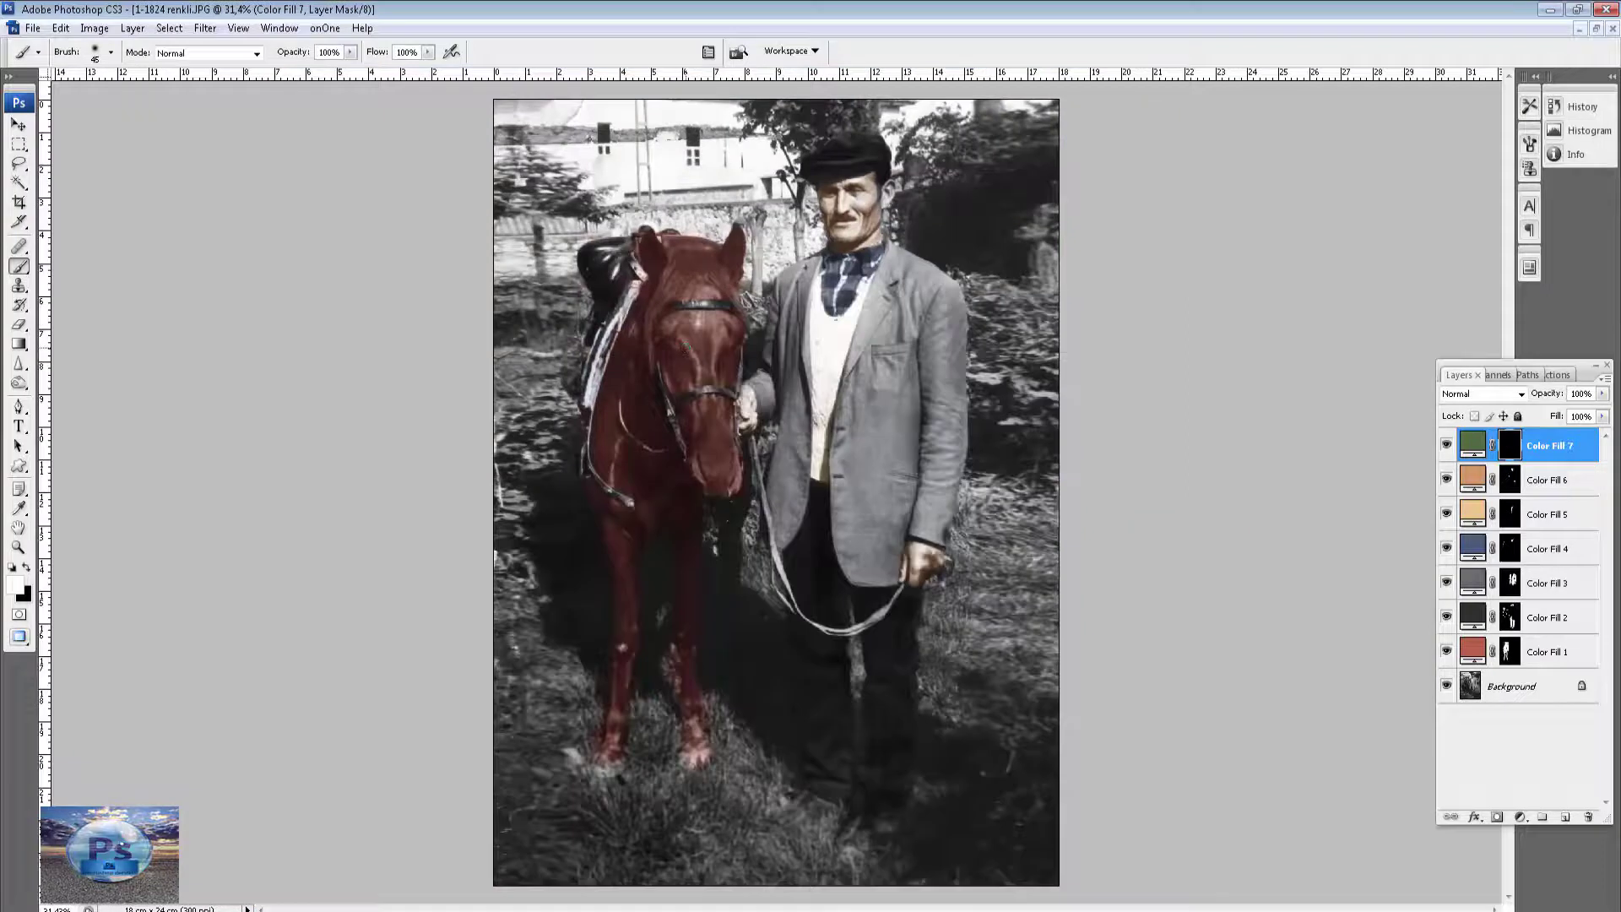
{"action": "key", "text": "ctrl+plus"}
{"action": "left_click_drag", "start_coordinate": [731, 361], "coordinate": [733, 353]}
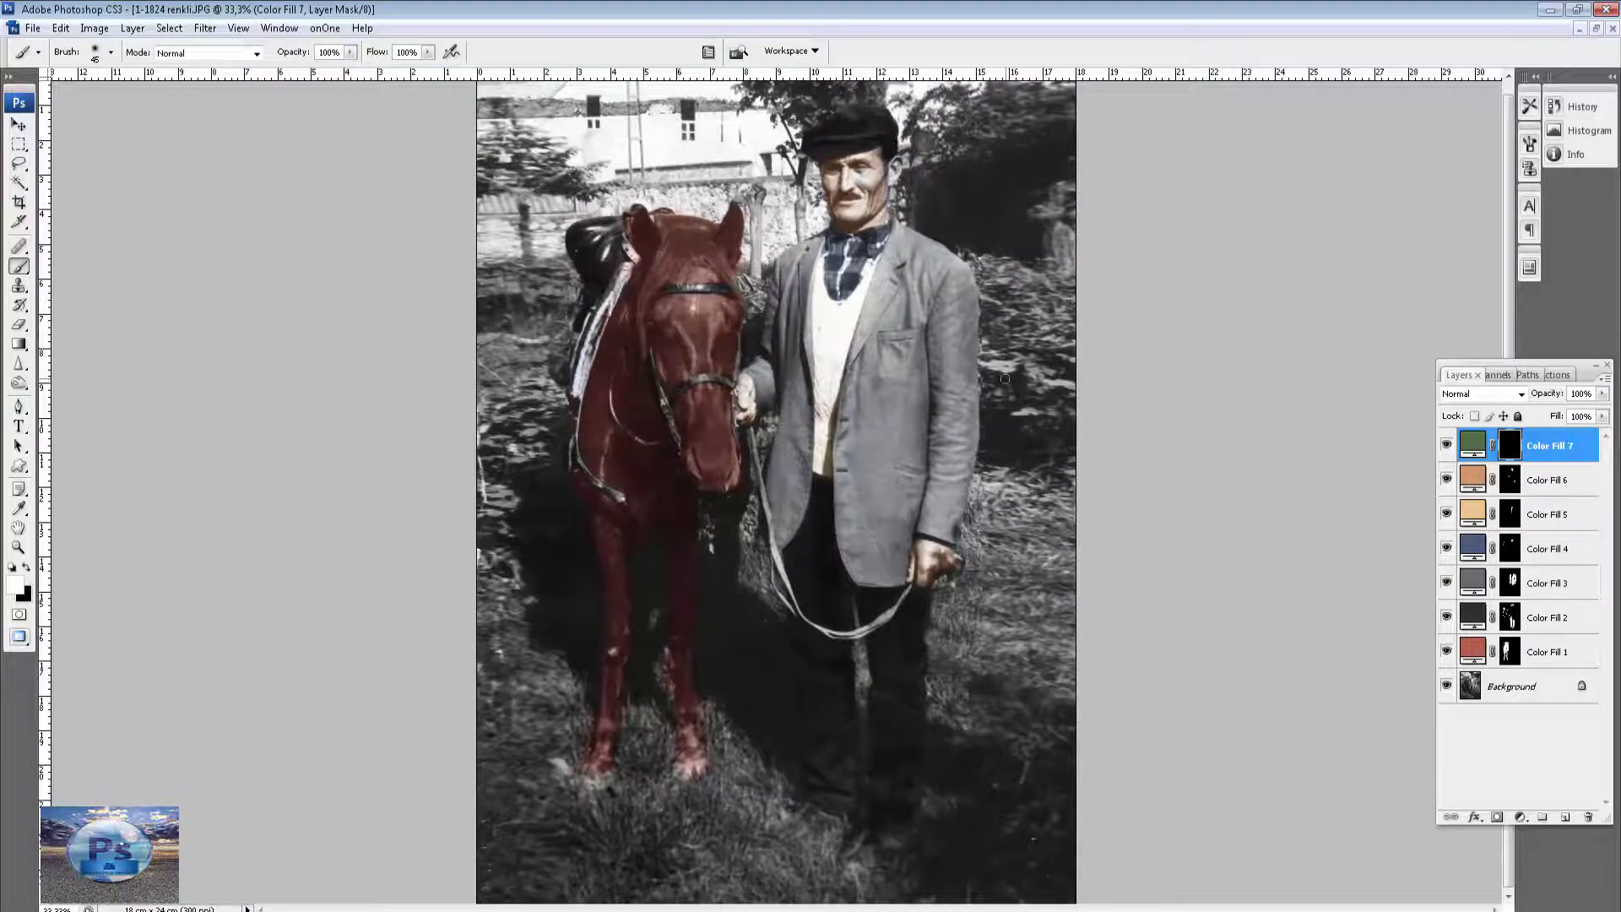
{"action": "right_click", "coordinate": [1066, 423]}
{"action": "left_click", "coordinate": [1149, 455]}
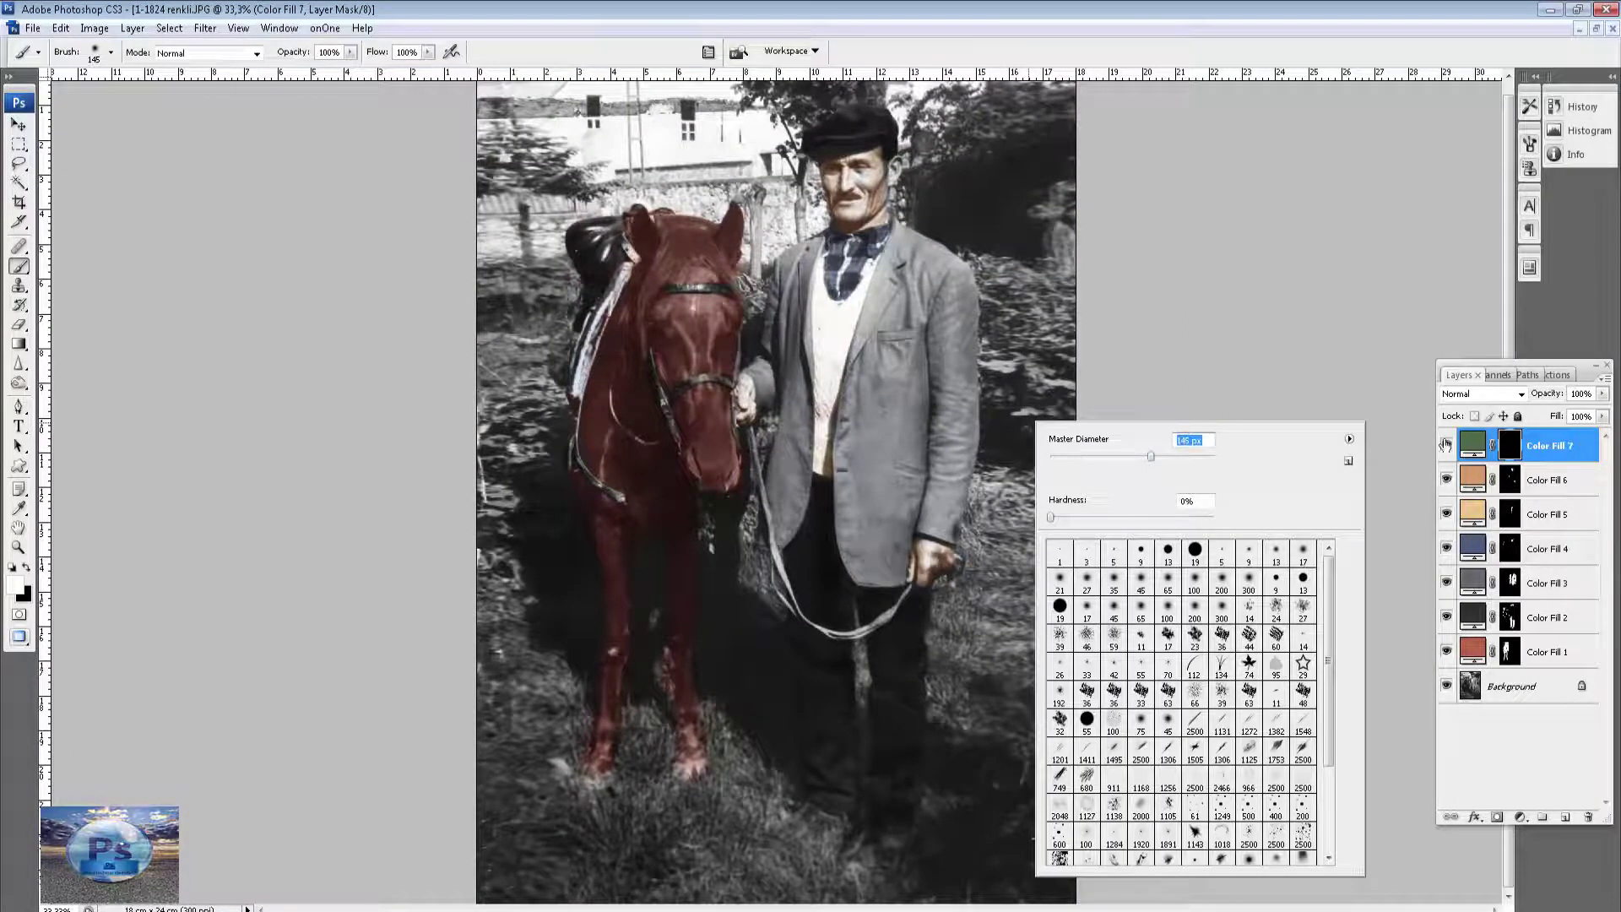
{"action": "left_click", "coordinate": [1466, 395]}
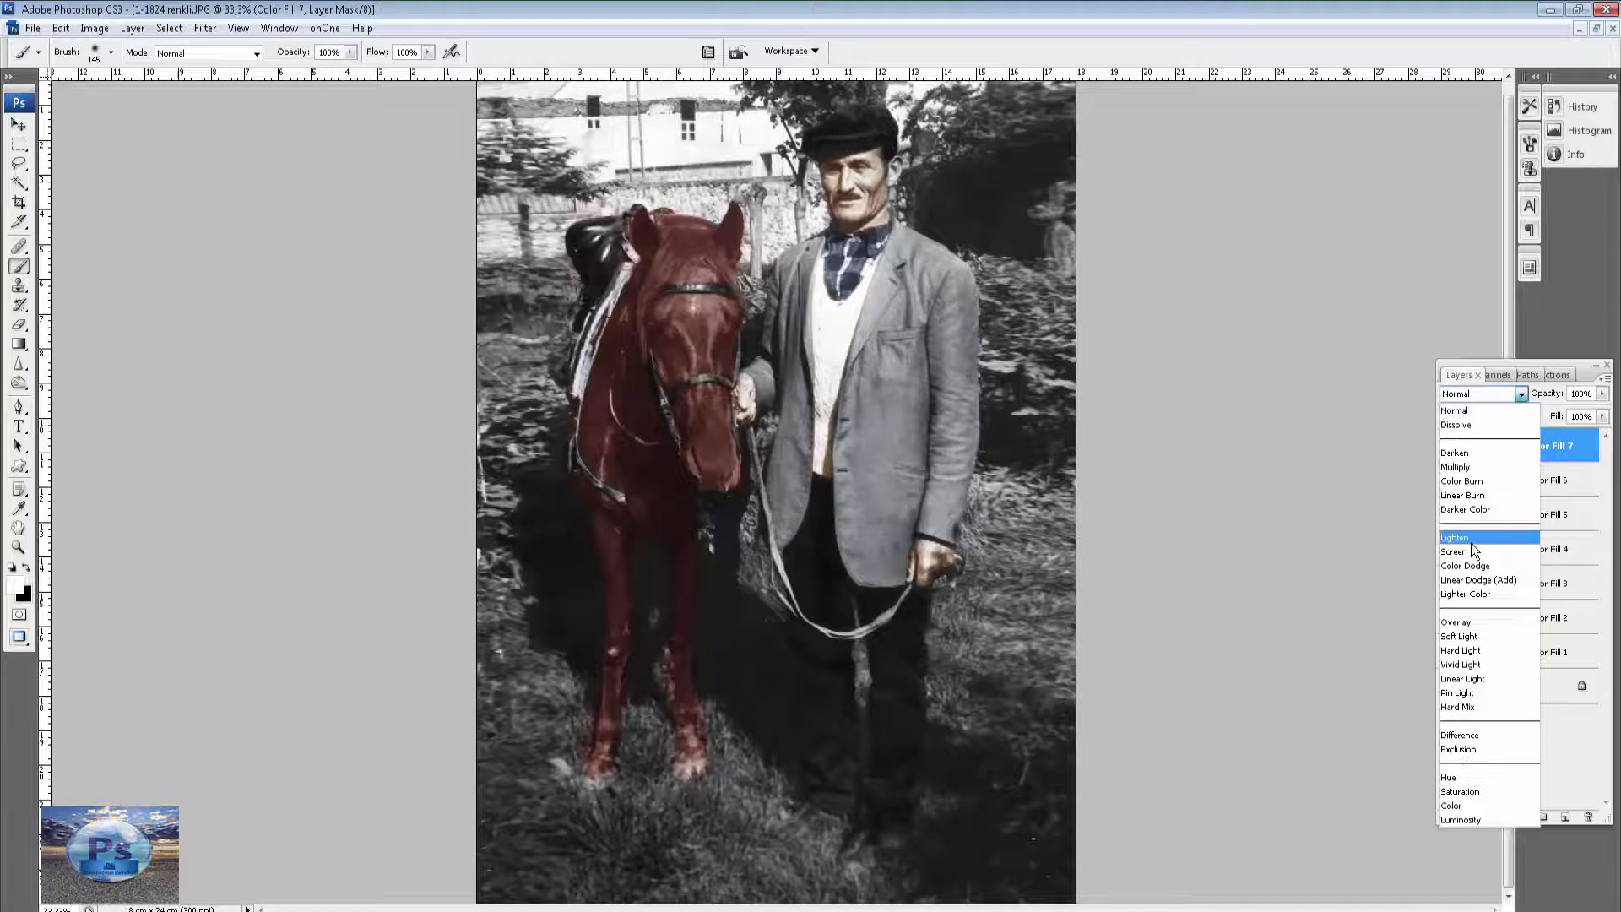
{"action": "left_click", "coordinate": [1487, 639]}
Paint green on the grass beside the man, then with a 308 px brush along the bottom and right-edge foliage.
{"action": "mouse_move", "coordinate": [1052, 498]}
{"action": "left_mouse_down"}
{"action": "mouse_move", "coordinate": [1060, 675]}
{"action": "mouse_move", "coordinate": [1051, 540]}
{"action": "mouse_move", "coordinate": [999, 523]}
{"action": "mouse_move", "coordinate": [1001, 591]}
{"action": "left_mouse_up"}
{"action": "mouse_move", "coordinate": [1044, 747]}
{"action": "left_mouse_down"}
{"action": "mouse_move", "coordinate": [1024, 813]}
{"action": "mouse_move", "coordinate": [972, 718]}
{"action": "mouse_move", "coordinate": [984, 527]}
{"action": "left_mouse_up"}
{"action": "left_click_drag", "start_coordinate": [966, 594], "coordinate": [953, 744]}
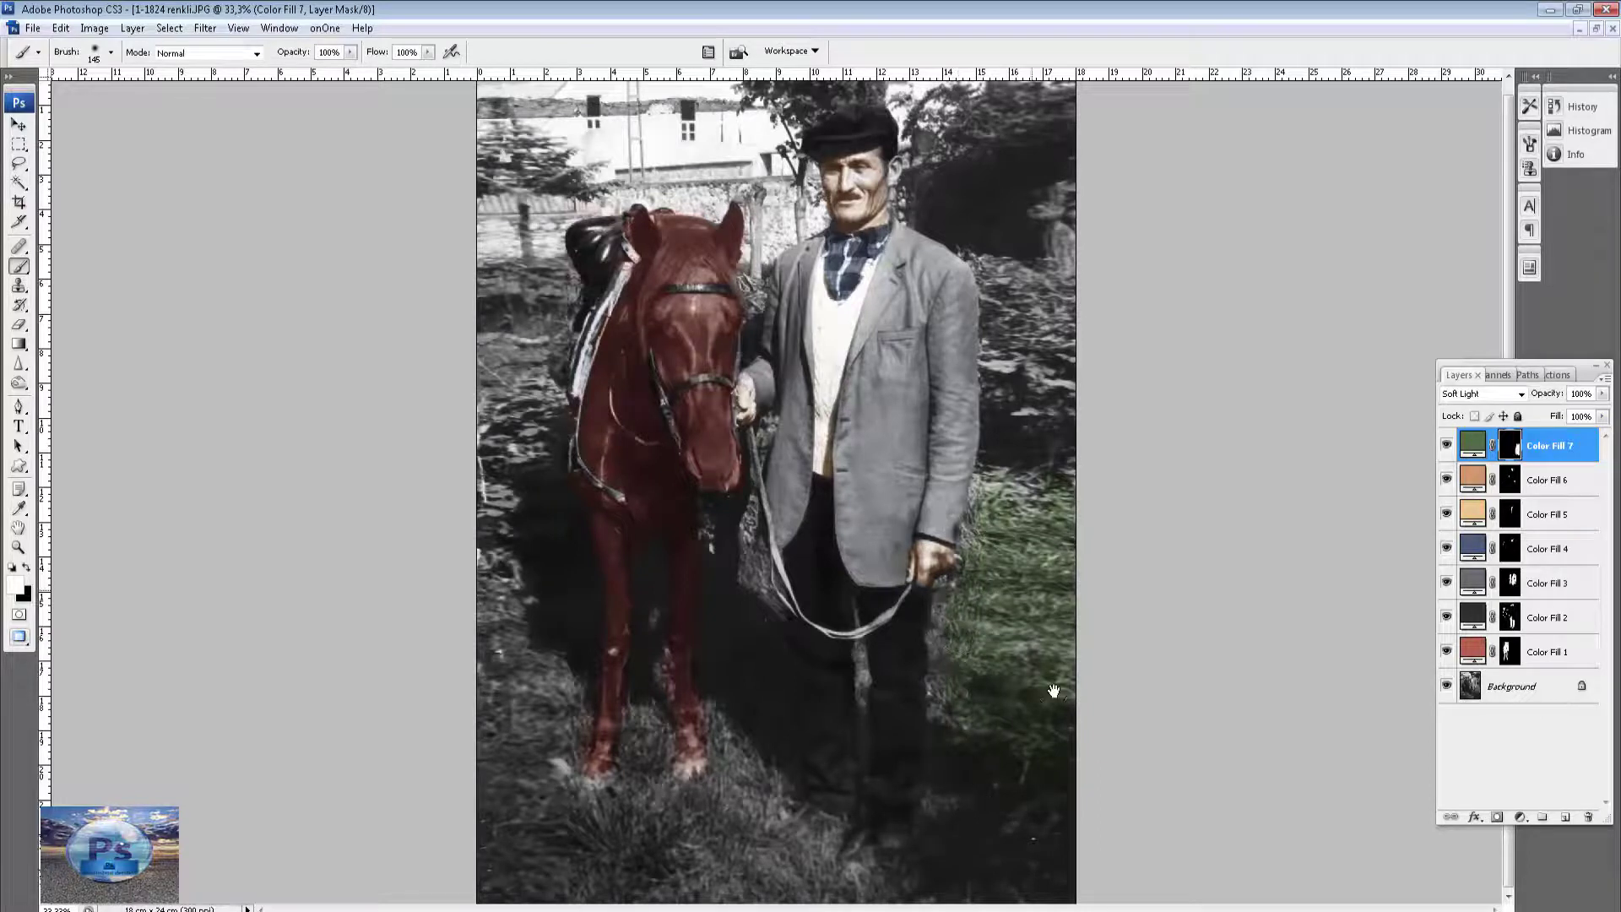
{"action": "right_click", "coordinate": [603, 839]}
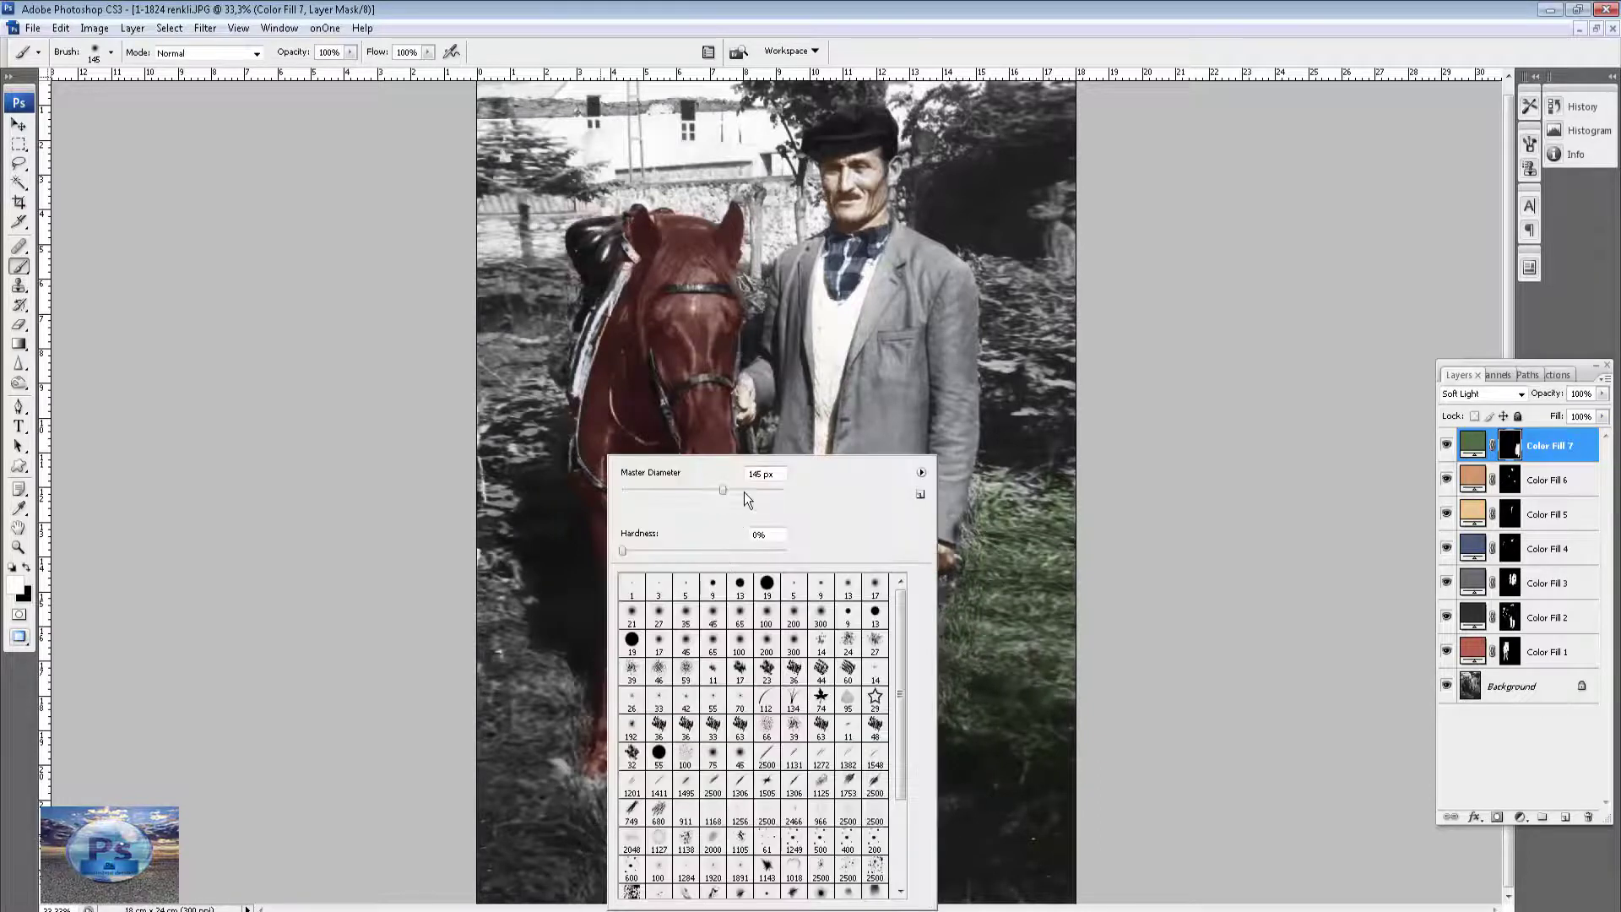
{"action": "left_click_drag", "start_coordinate": [723, 490], "coordinate": [733, 489]}
{"action": "key", "text": "Return"}
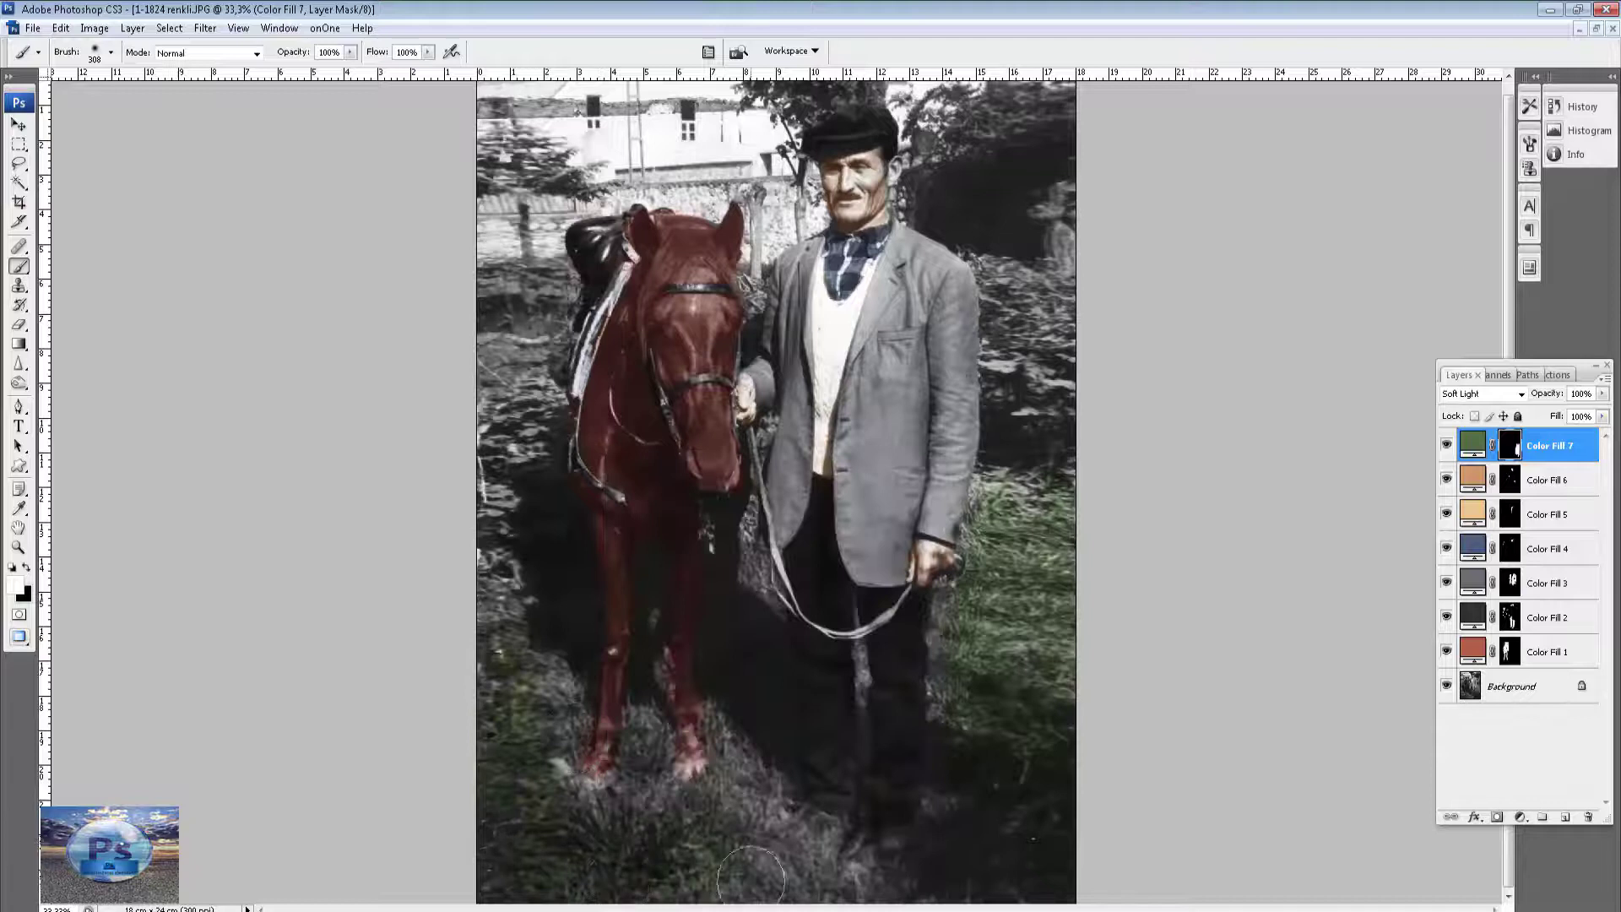
{"action": "left_click_drag", "start_coordinate": [751, 878], "coordinate": [709, 869]}
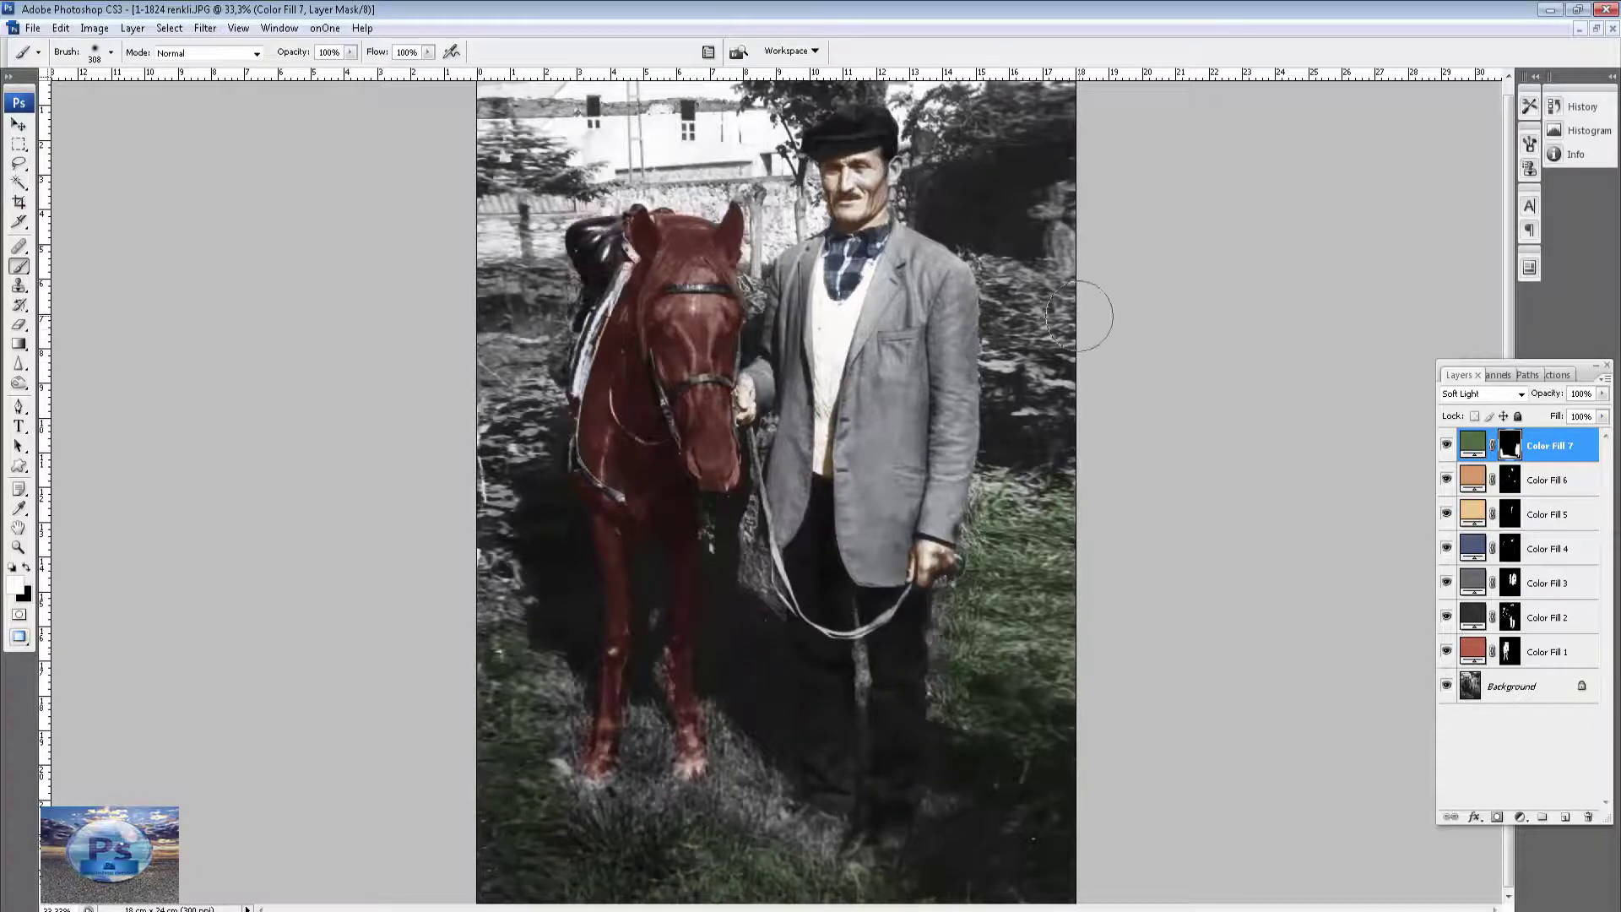
{"action": "left_click_drag", "start_coordinate": [1079, 316], "coordinate": [1030, 585]}
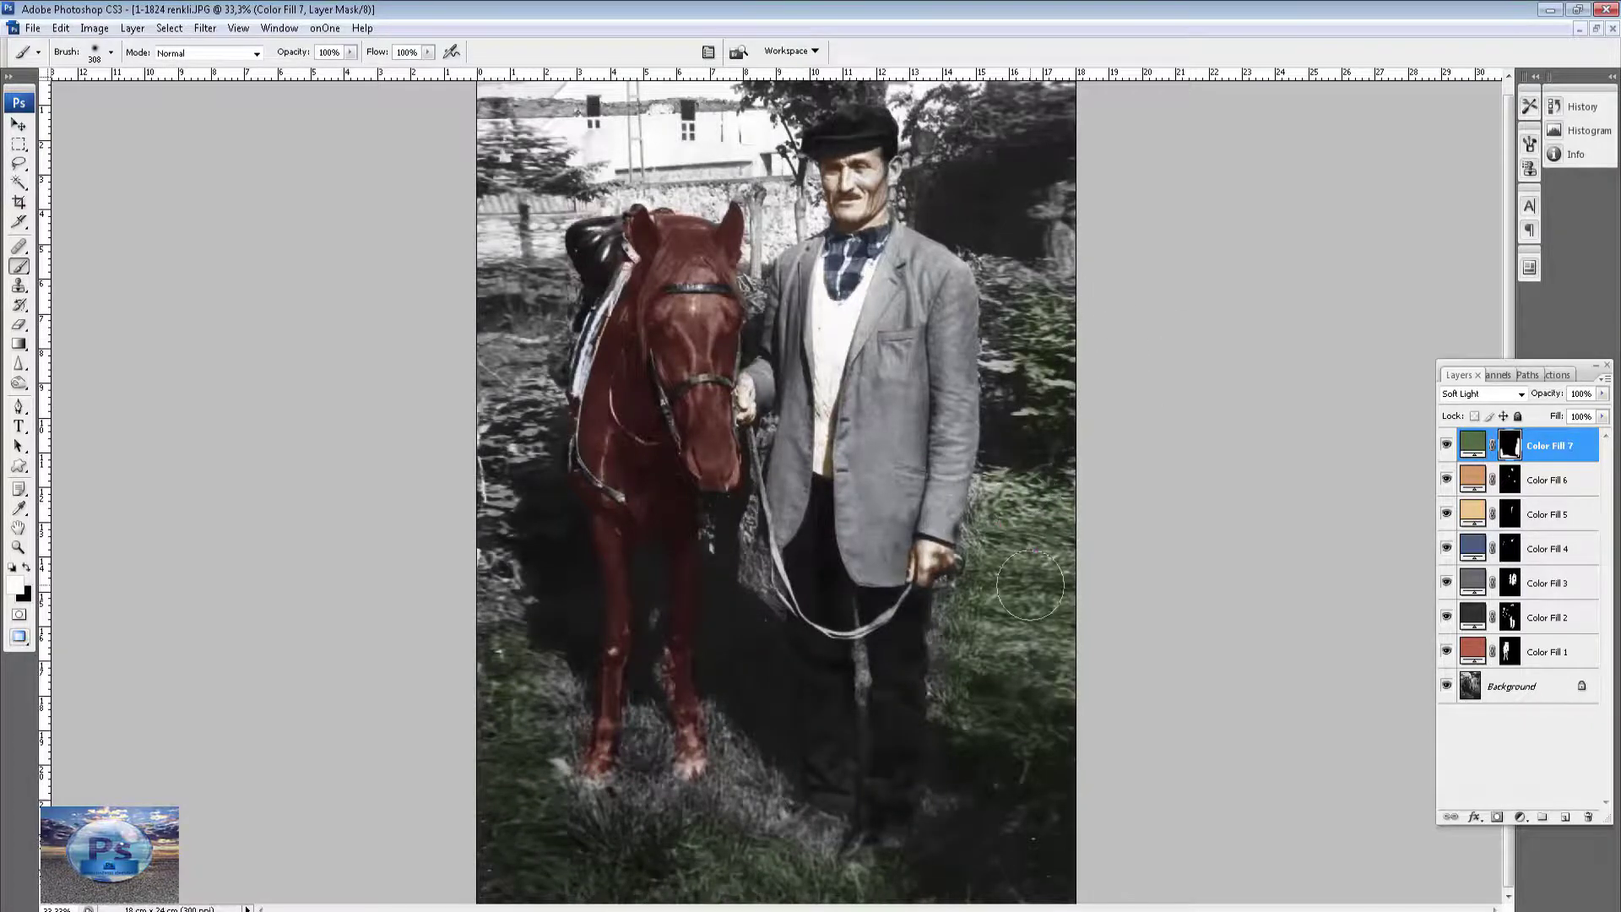
Zoom in and, with a 75 px brush, remove the green from the edge of the man's hand.
{"action": "key", "text": "ctrl+plus"}
{"action": "key", "text": "ctrl+plus"}
{"action": "scroll", "coordinate": [1266, 397], "scroll_direction": "down", "scroll_amount": 3}
{"action": "right_click", "coordinate": [1268, 394]}
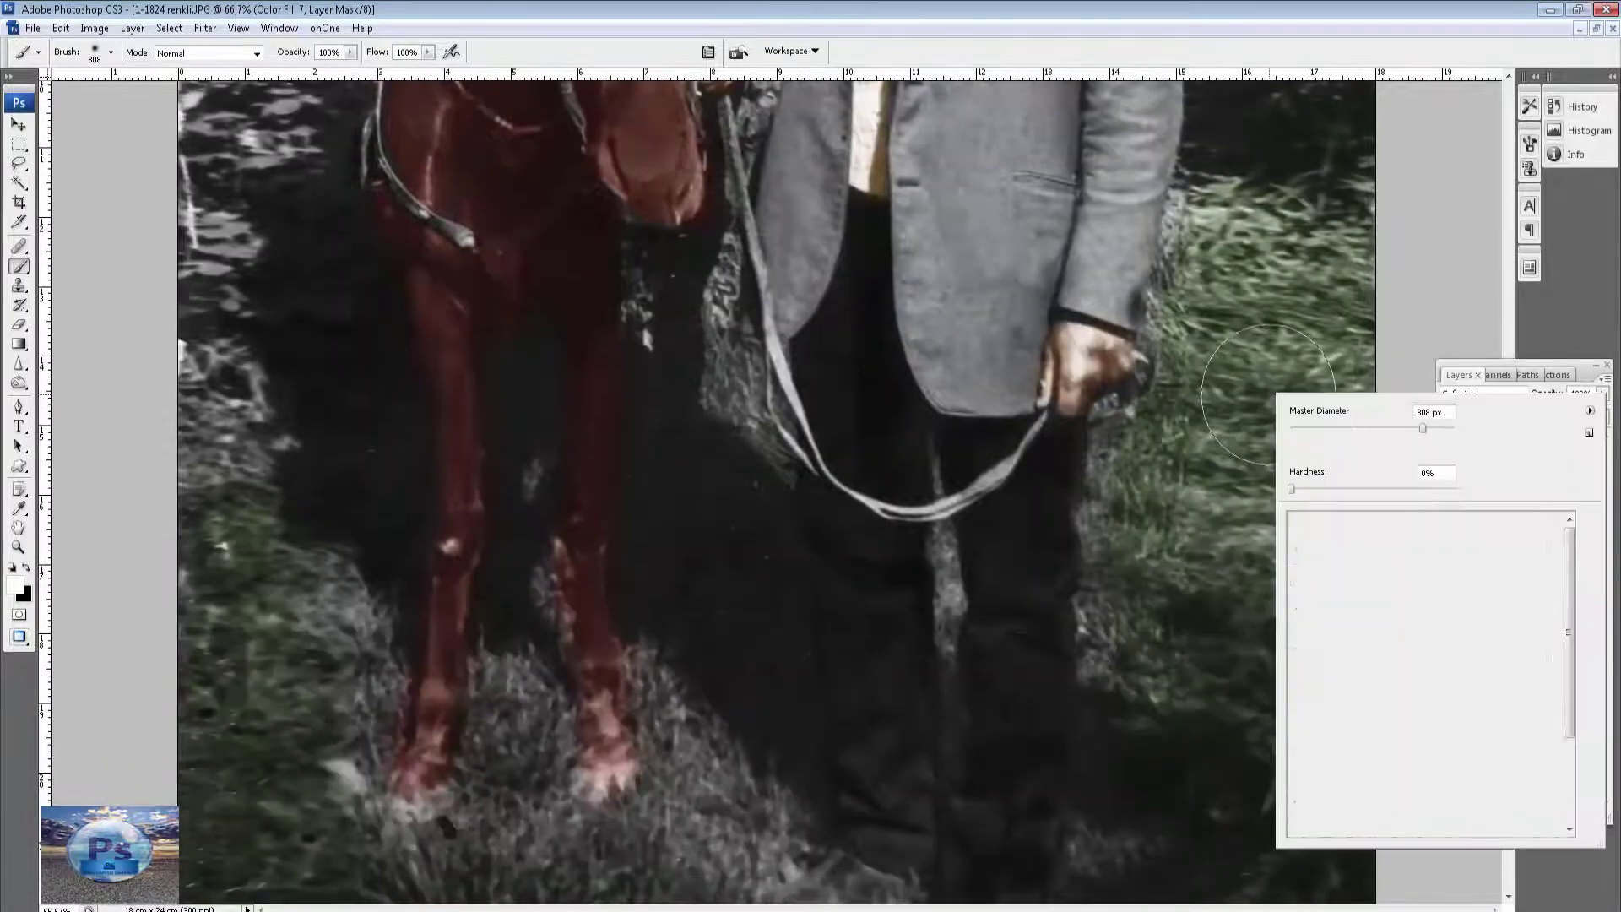
{"action": "double_click", "coordinate": [1433, 412]}
{"action": "type", "text": "75"}
{"action": "key", "text": "Return"}
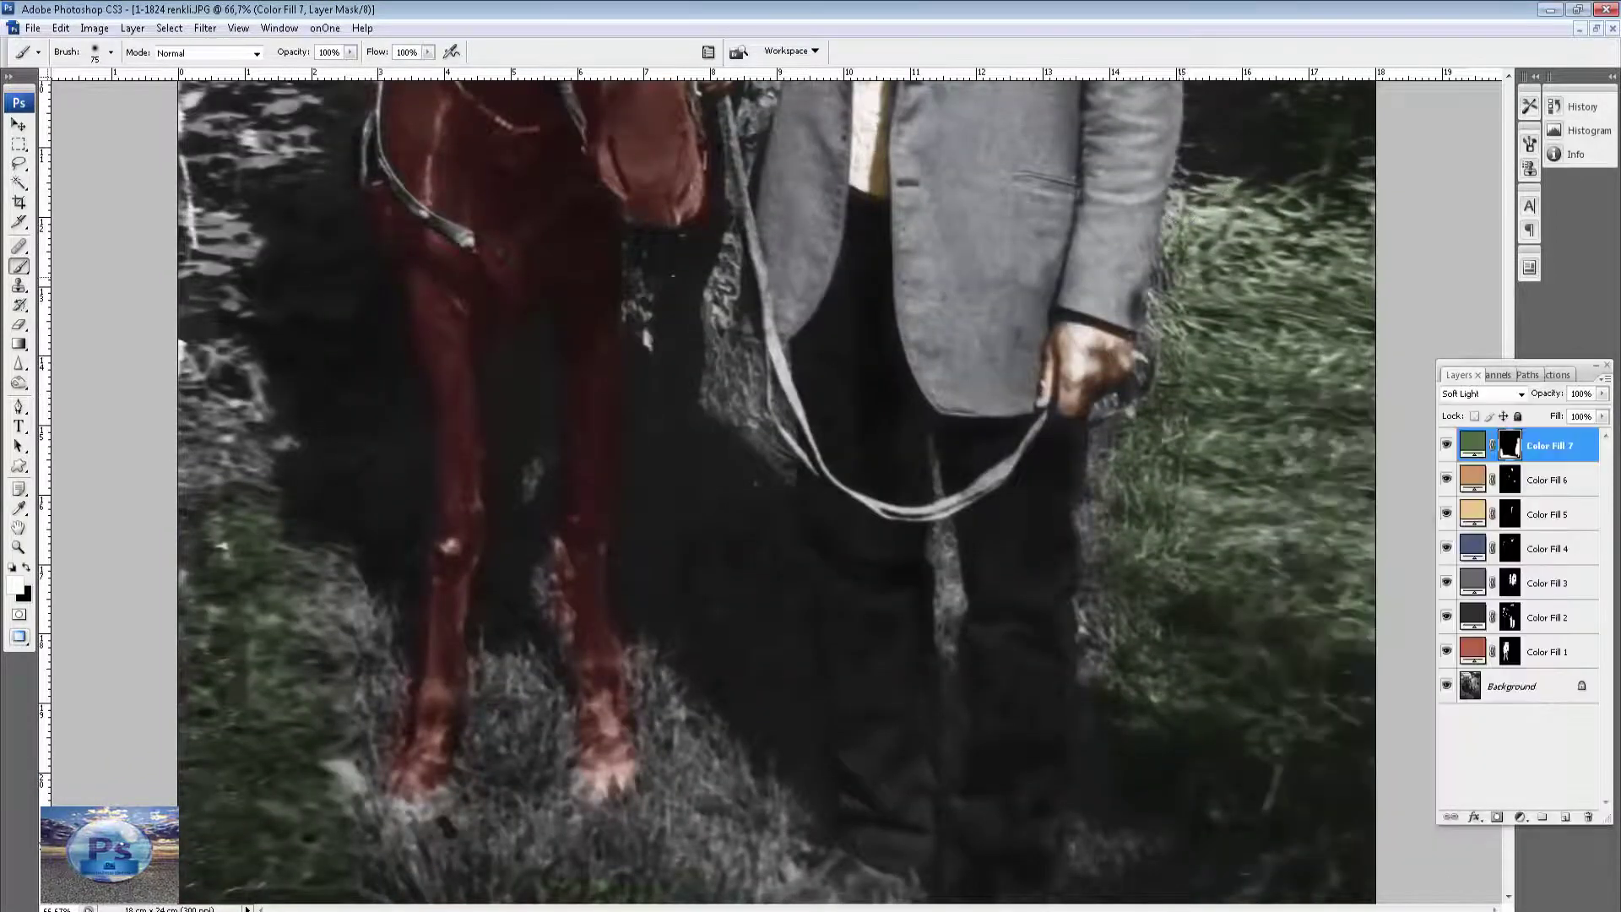
{"action": "left_click_drag", "start_coordinate": [1163, 360], "coordinate": [1136, 422]}
Tint the grass near the hooves and between the horse and the man green.
{"action": "left_click_drag", "start_coordinate": [1167, 544], "coordinate": [1169, 401]}
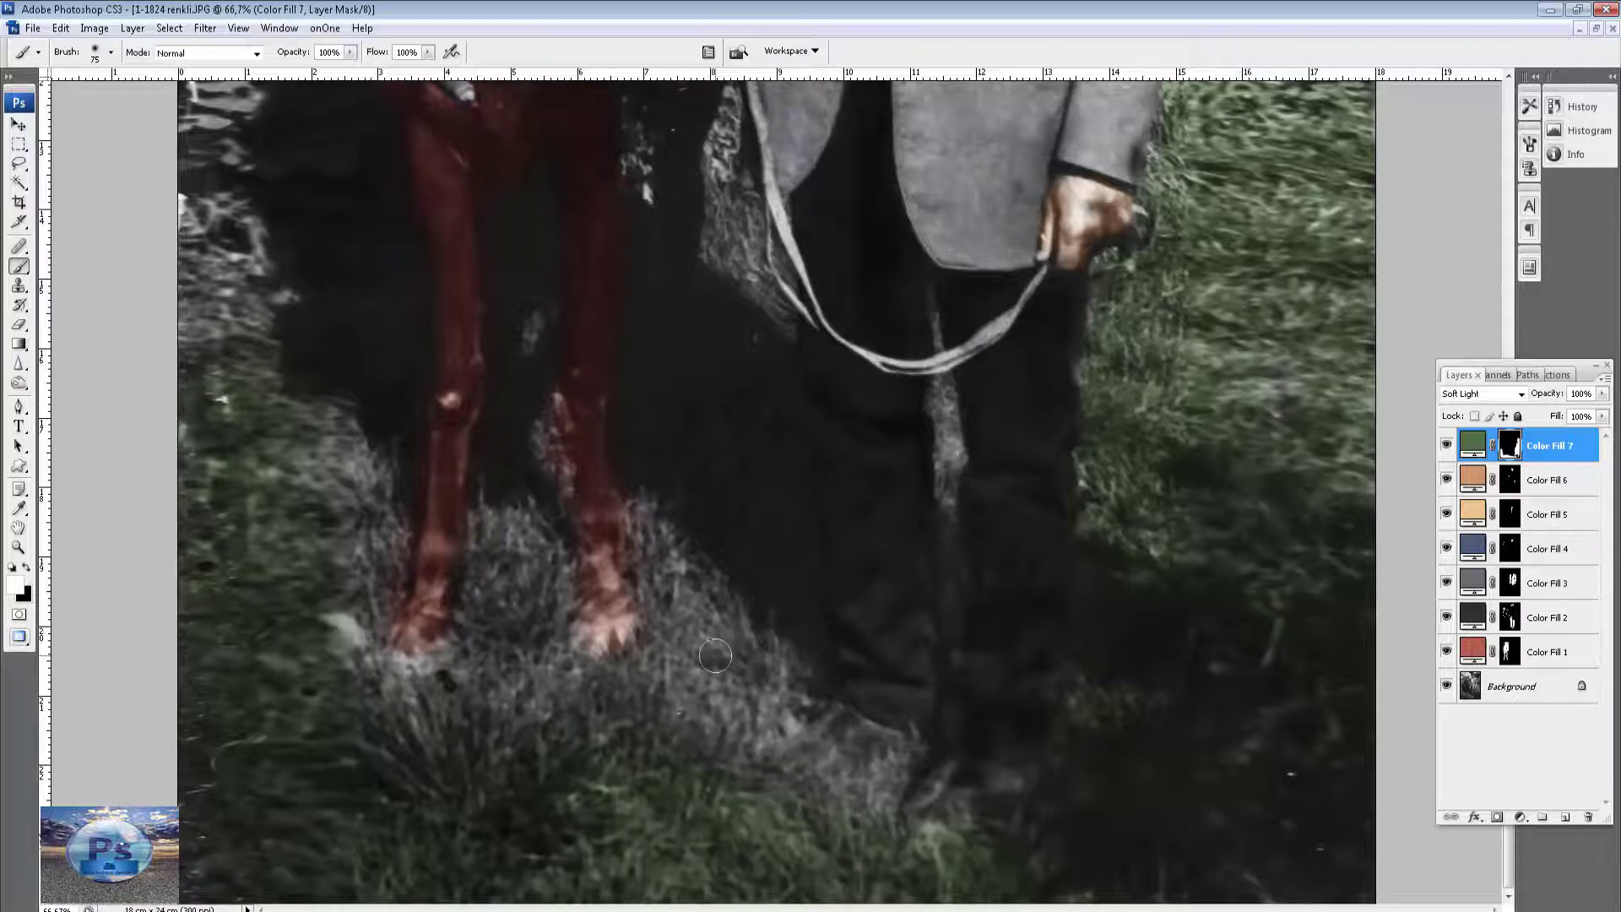
{"action": "left_click_drag", "start_coordinate": [715, 655], "coordinate": [813, 650]}
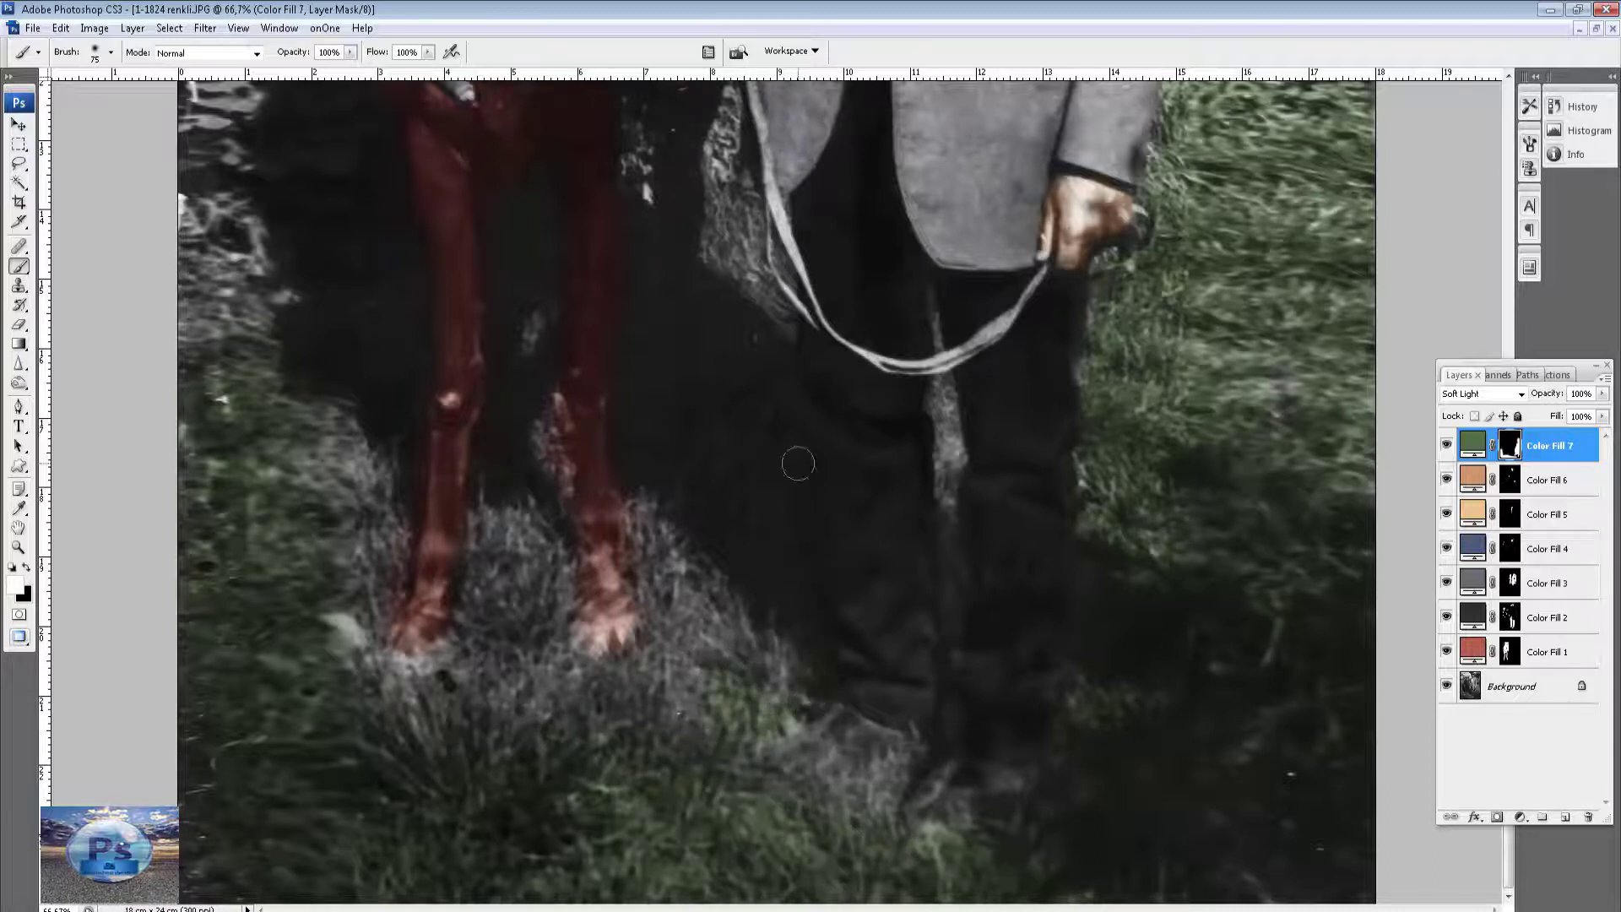
{"action": "left_click_drag", "start_coordinate": [798, 464], "coordinate": [736, 210]}
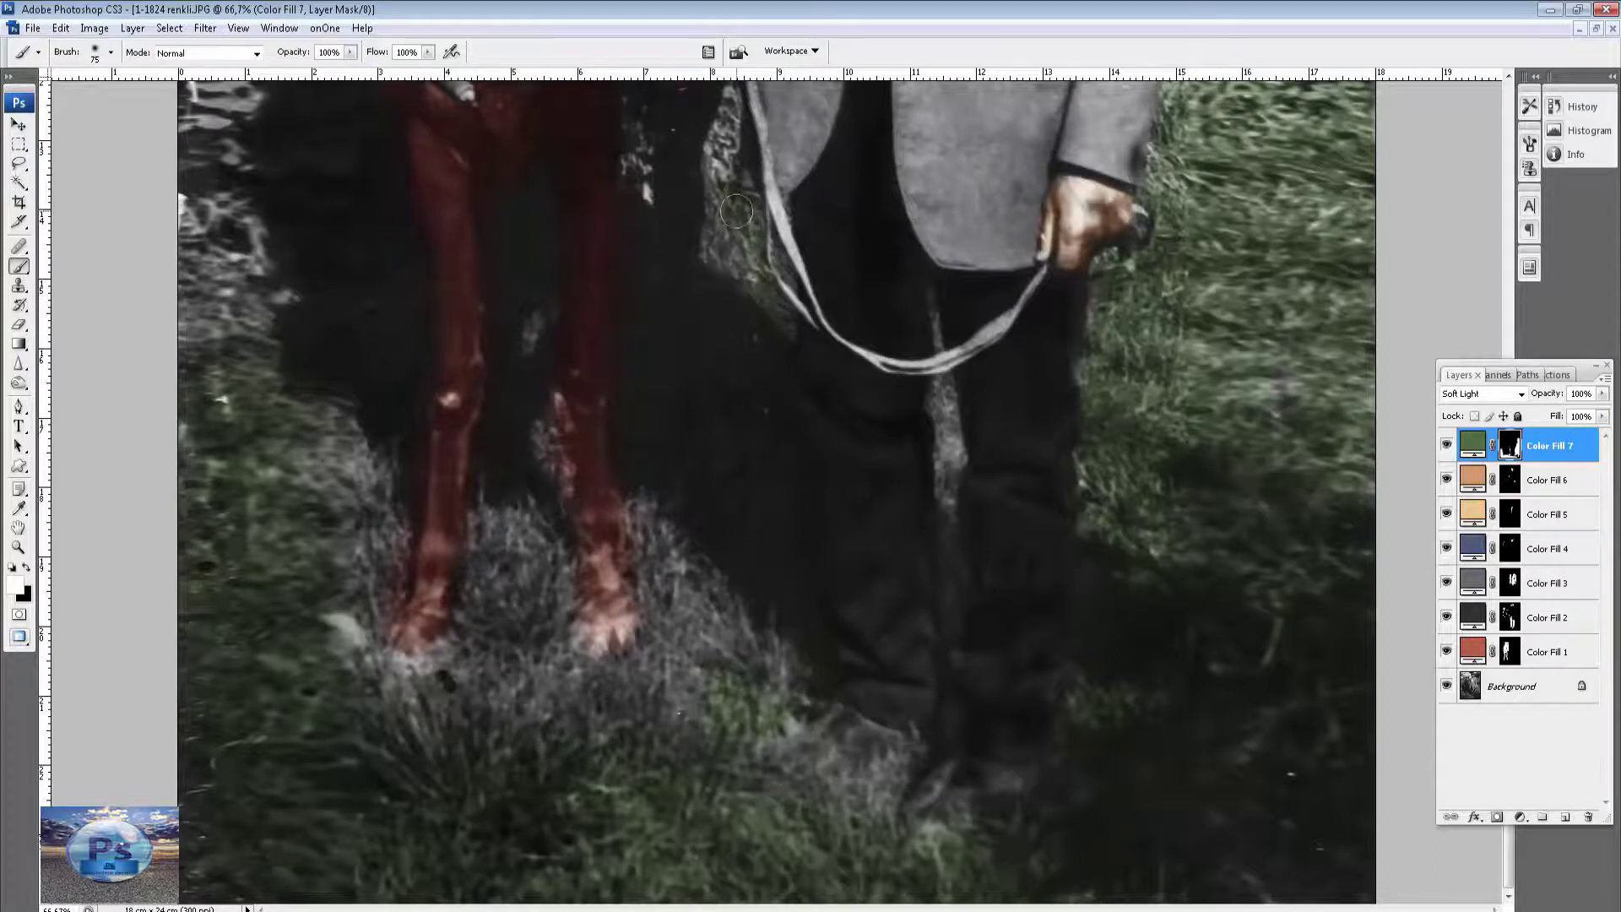
{"action": "scroll", "coordinate": [737, 210], "scroll_direction": "up", "scroll_amount": 3}
{"action": "scroll", "coordinate": [743, 338], "scroll_direction": "up", "scroll_amount": 2}
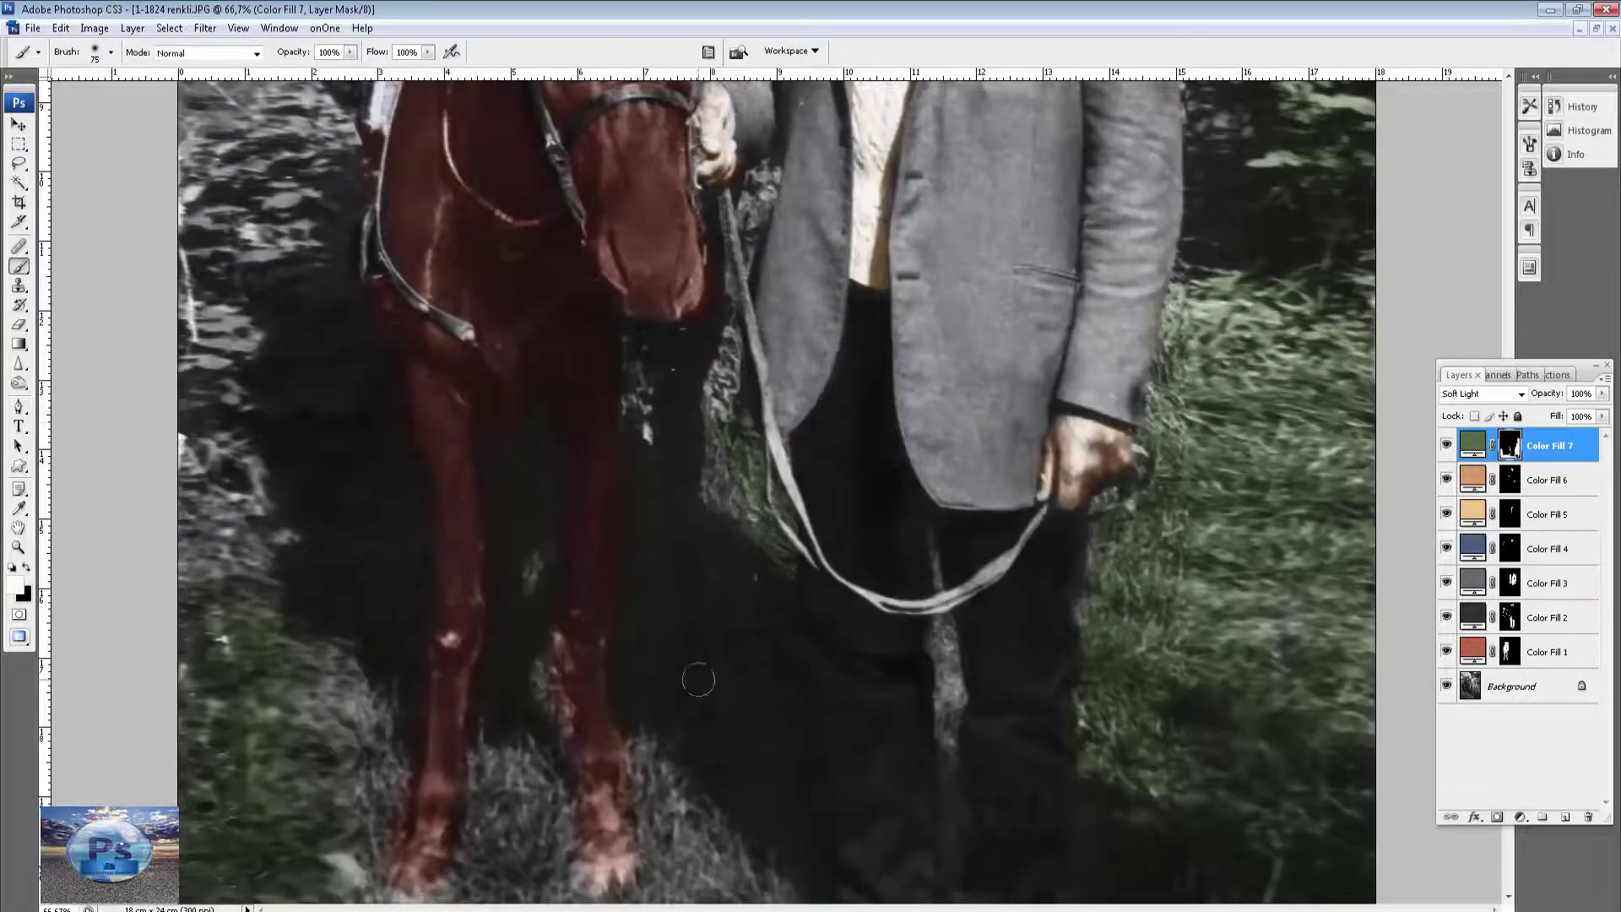
{"action": "left_click_drag", "start_coordinate": [689, 422], "coordinate": [713, 376]}
{"action": "scroll", "coordinate": [684, 608], "scroll_direction": "down", "scroll_amount": 2}
{"action": "scroll", "coordinate": [726, 625], "scroll_direction": "down", "scroll_amount": 3}
With a 147 px brush, tint the grass between and left of the horse's legs, then zoom out.
{"action": "right_click", "coordinate": [730, 579]}
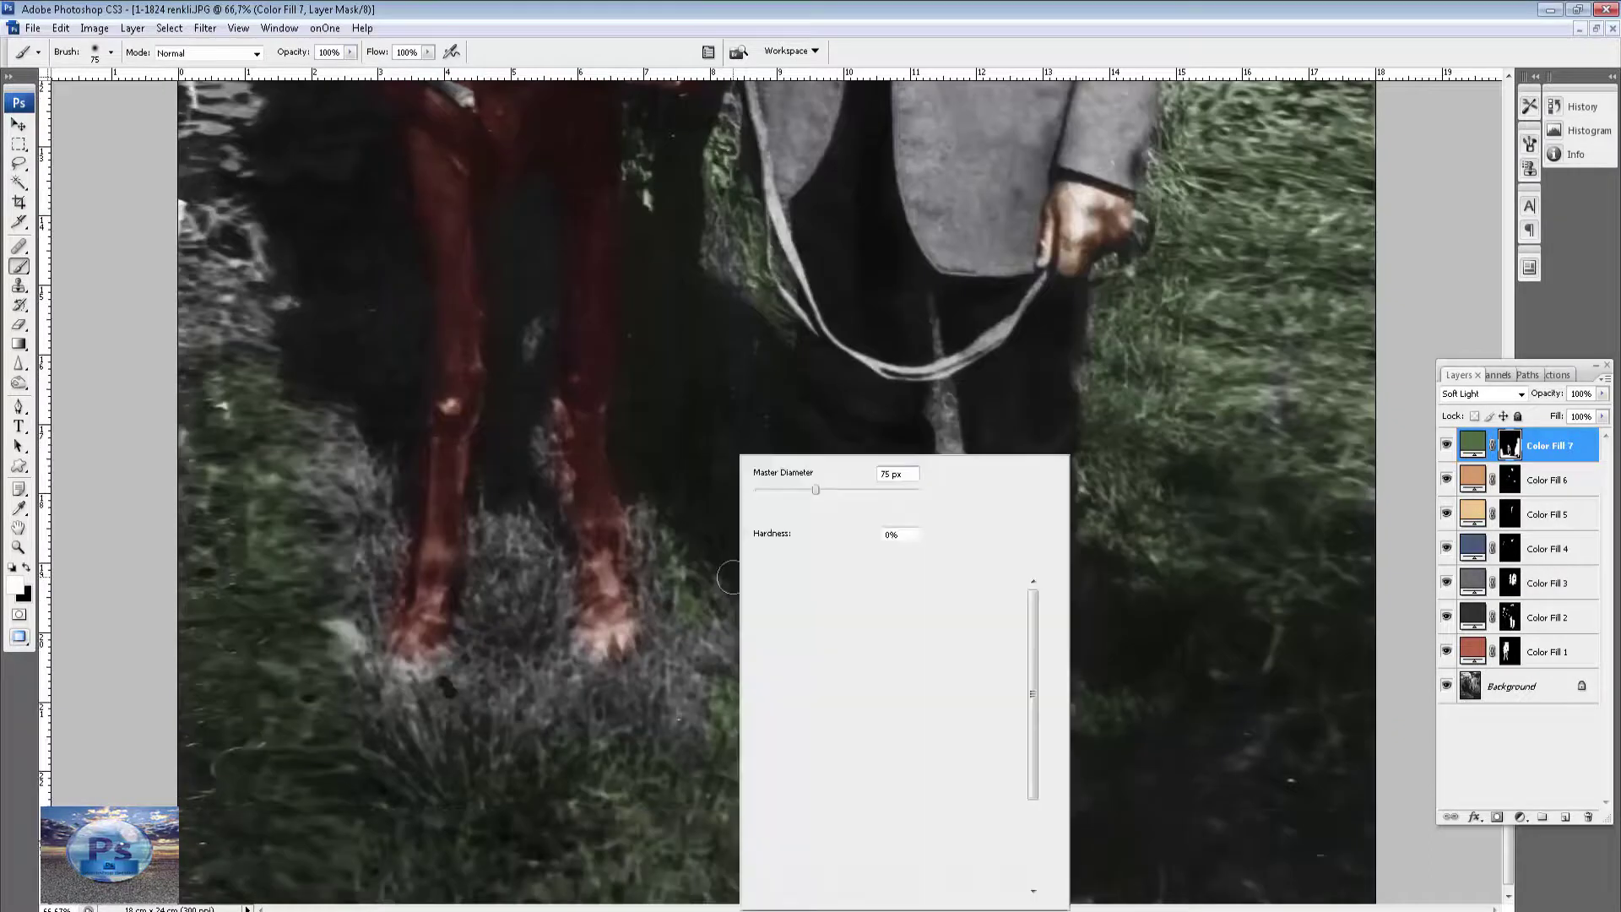
{"action": "double_click", "coordinate": [896, 474]}
{"action": "type", "text": "147"}
{"action": "key", "text": "Return"}
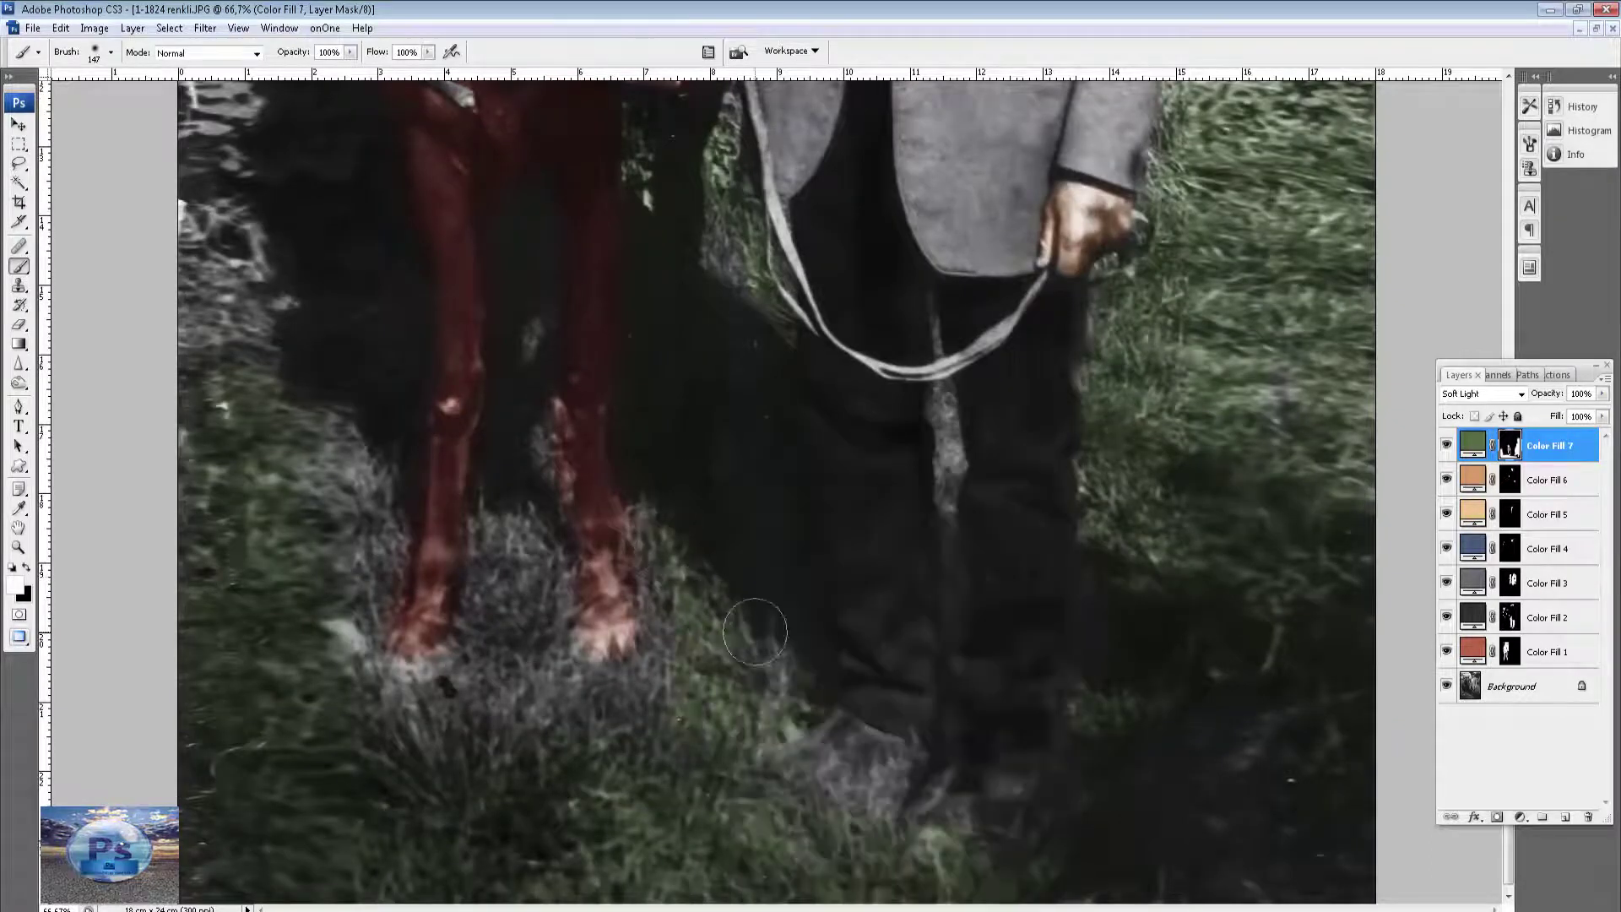
{"action": "left_click_drag", "start_coordinate": [754, 631], "coordinate": [504, 611]}
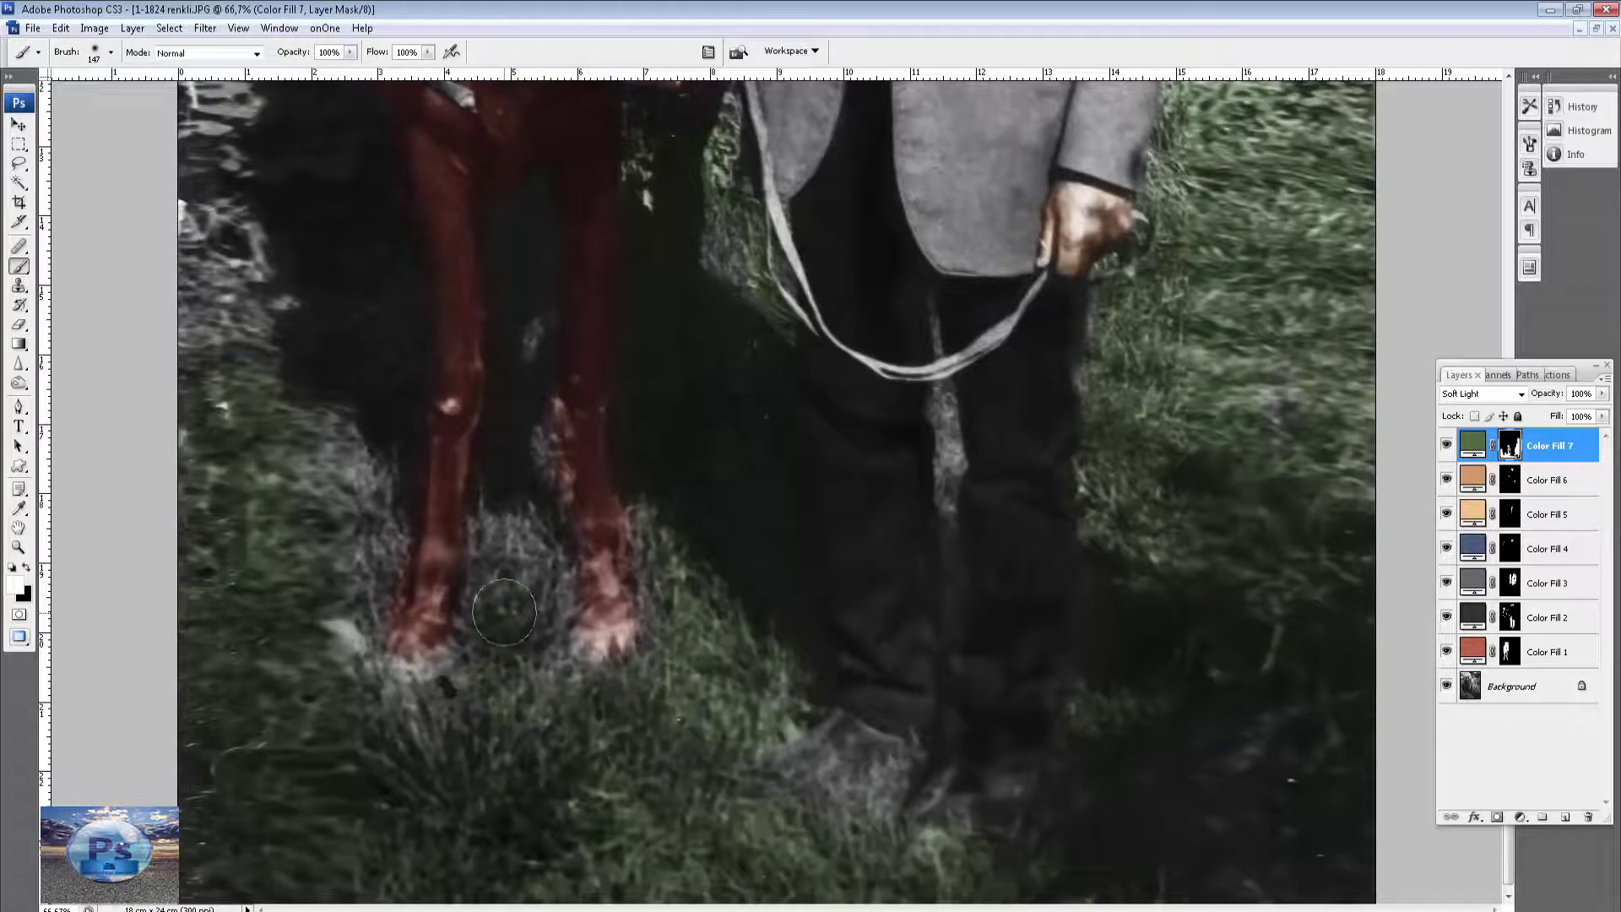
{"action": "left_click_drag", "start_coordinate": [504, 611], "coordinate": [330, 651]}
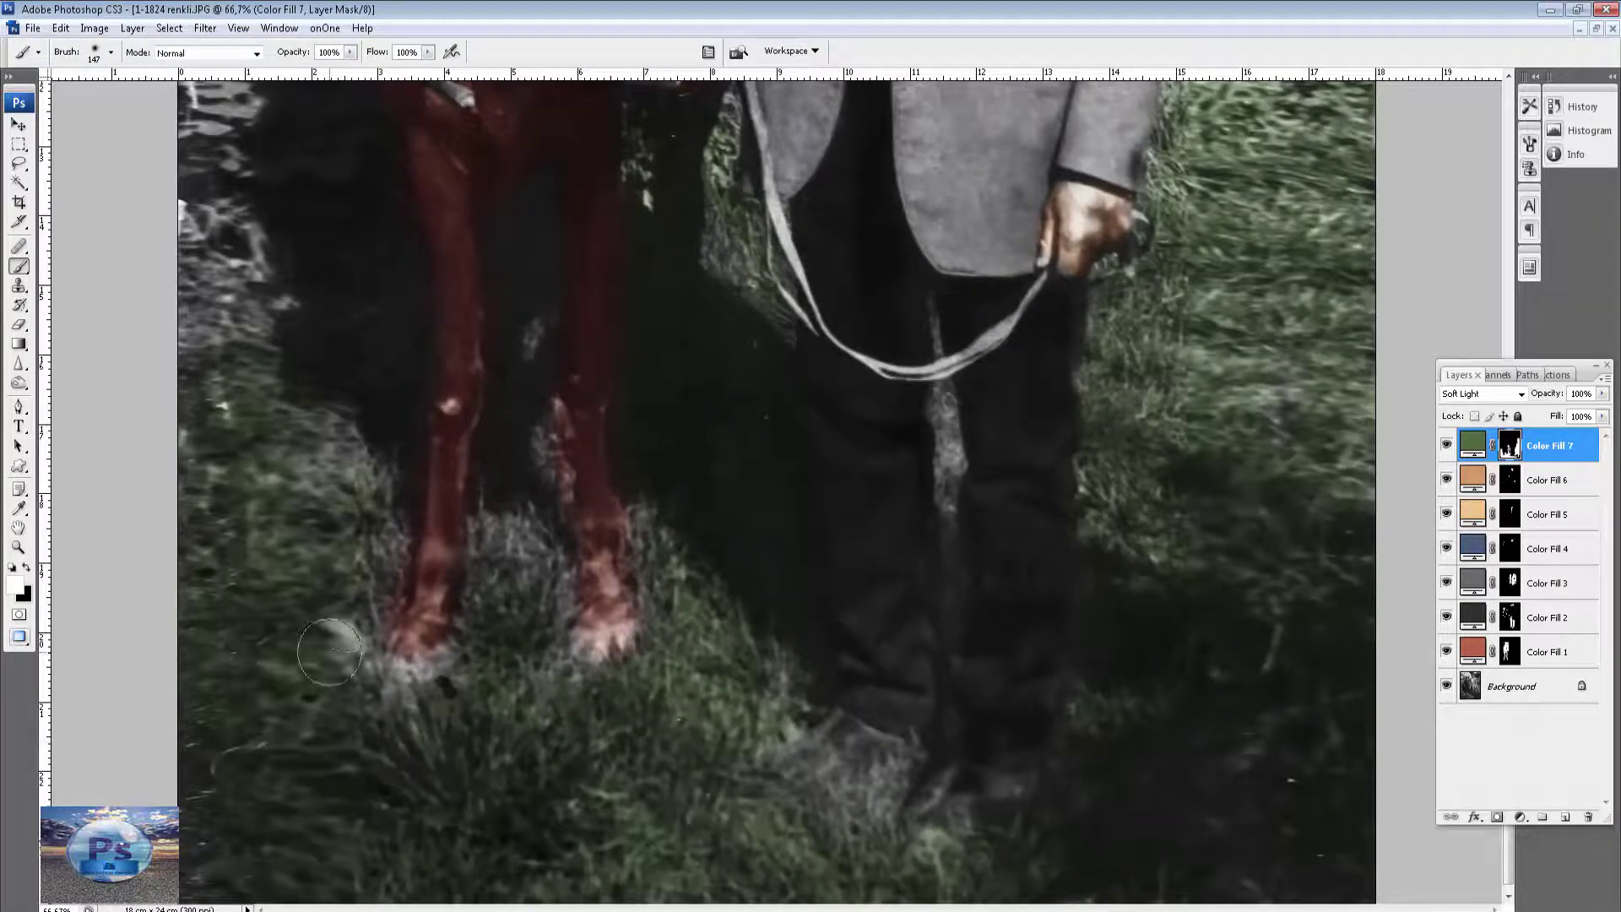
{"action": "scroll", "coordinate": [363, 625], "scroll_direction": "up", "scroll_amount": 3}
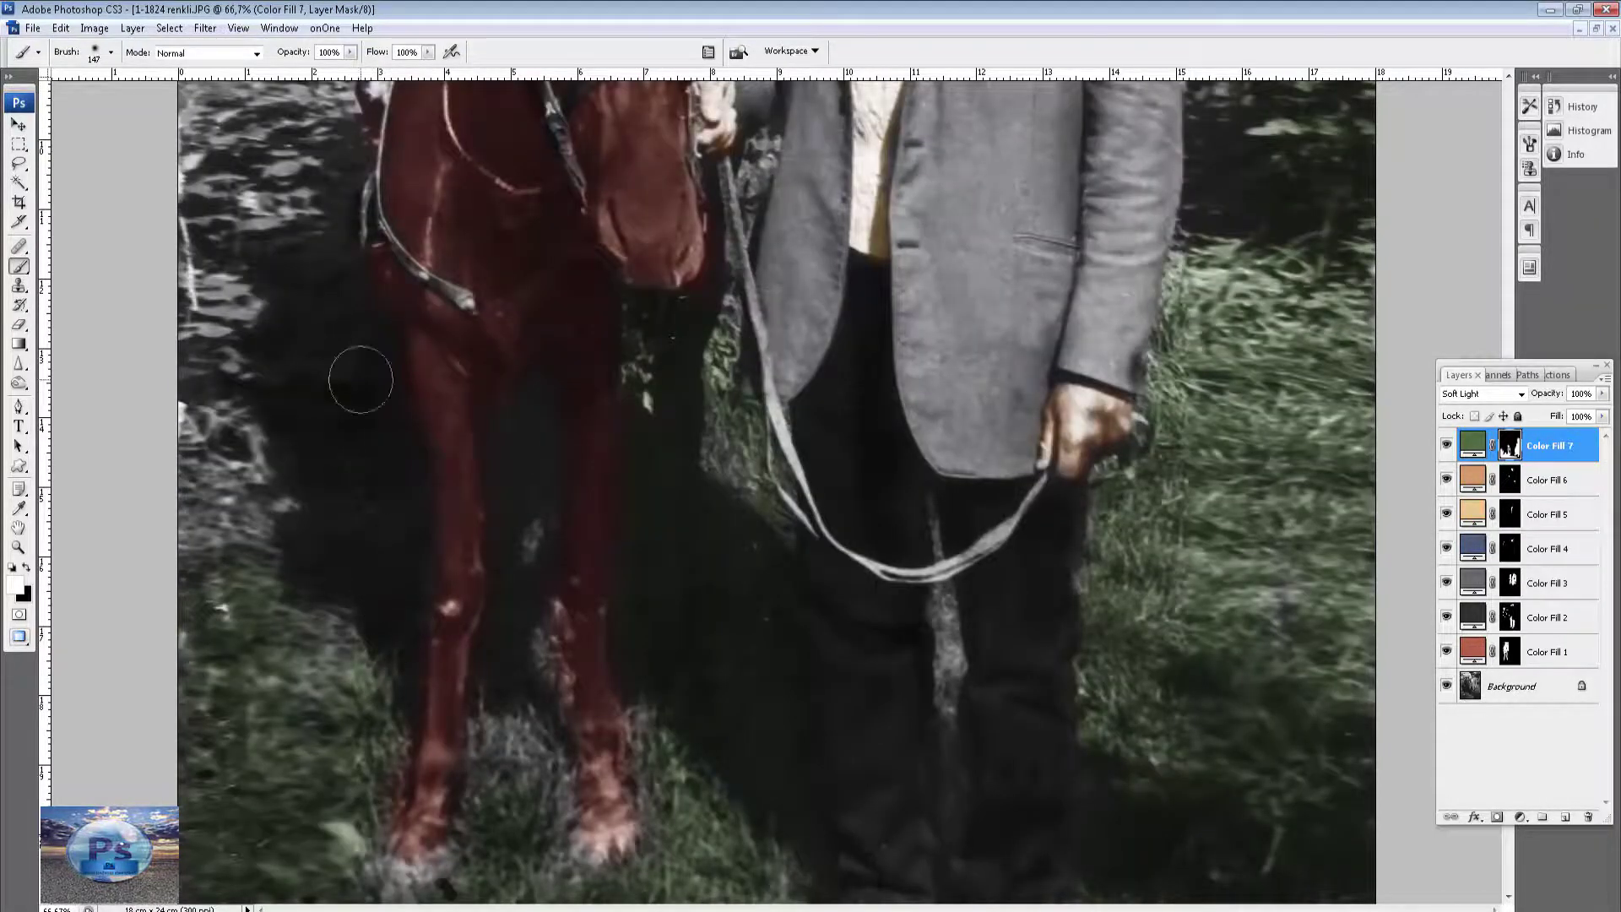
{"action": "mouse_move", "coordinate": [360, 380]}
{"action": "left_mouse_down"}
{"action": "mouse_move", "coordinate": [263, 305]}
{"action": "mouse_move", "coordinate": [263, 555]}
{"action": "left_mouse_up"}
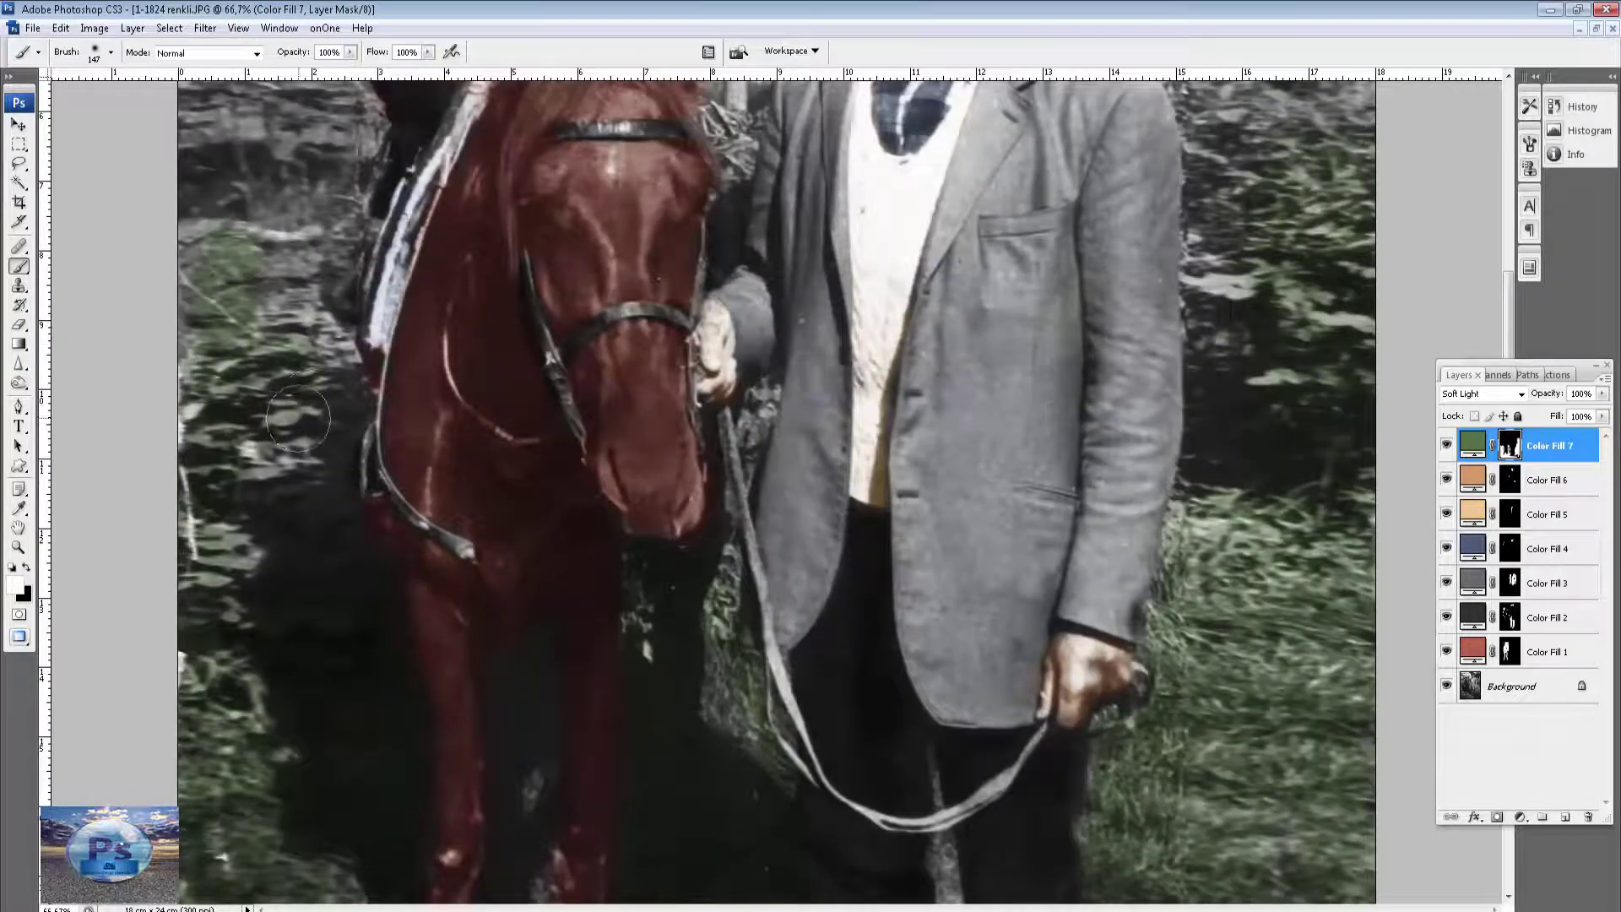
{"action": "left_click_drag", "start_coordinate": [298, 418], "coordinate": [273, 354]}
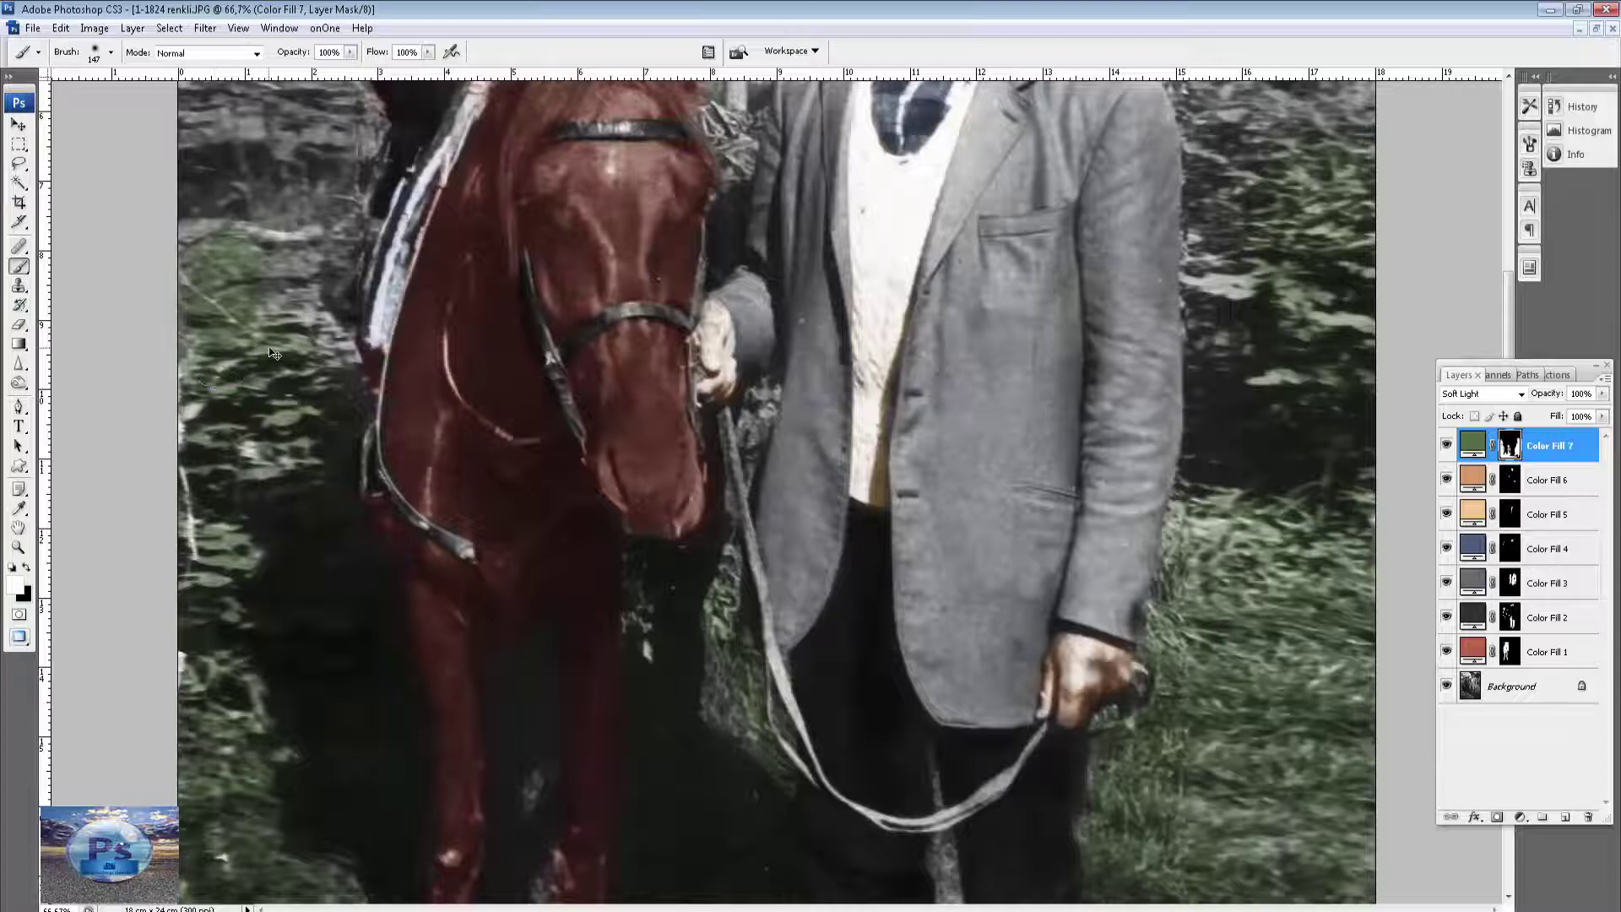
{"action": "key", "text": "ctrl+minus"}
{"action": "key", "text": "ctrl+minus"}
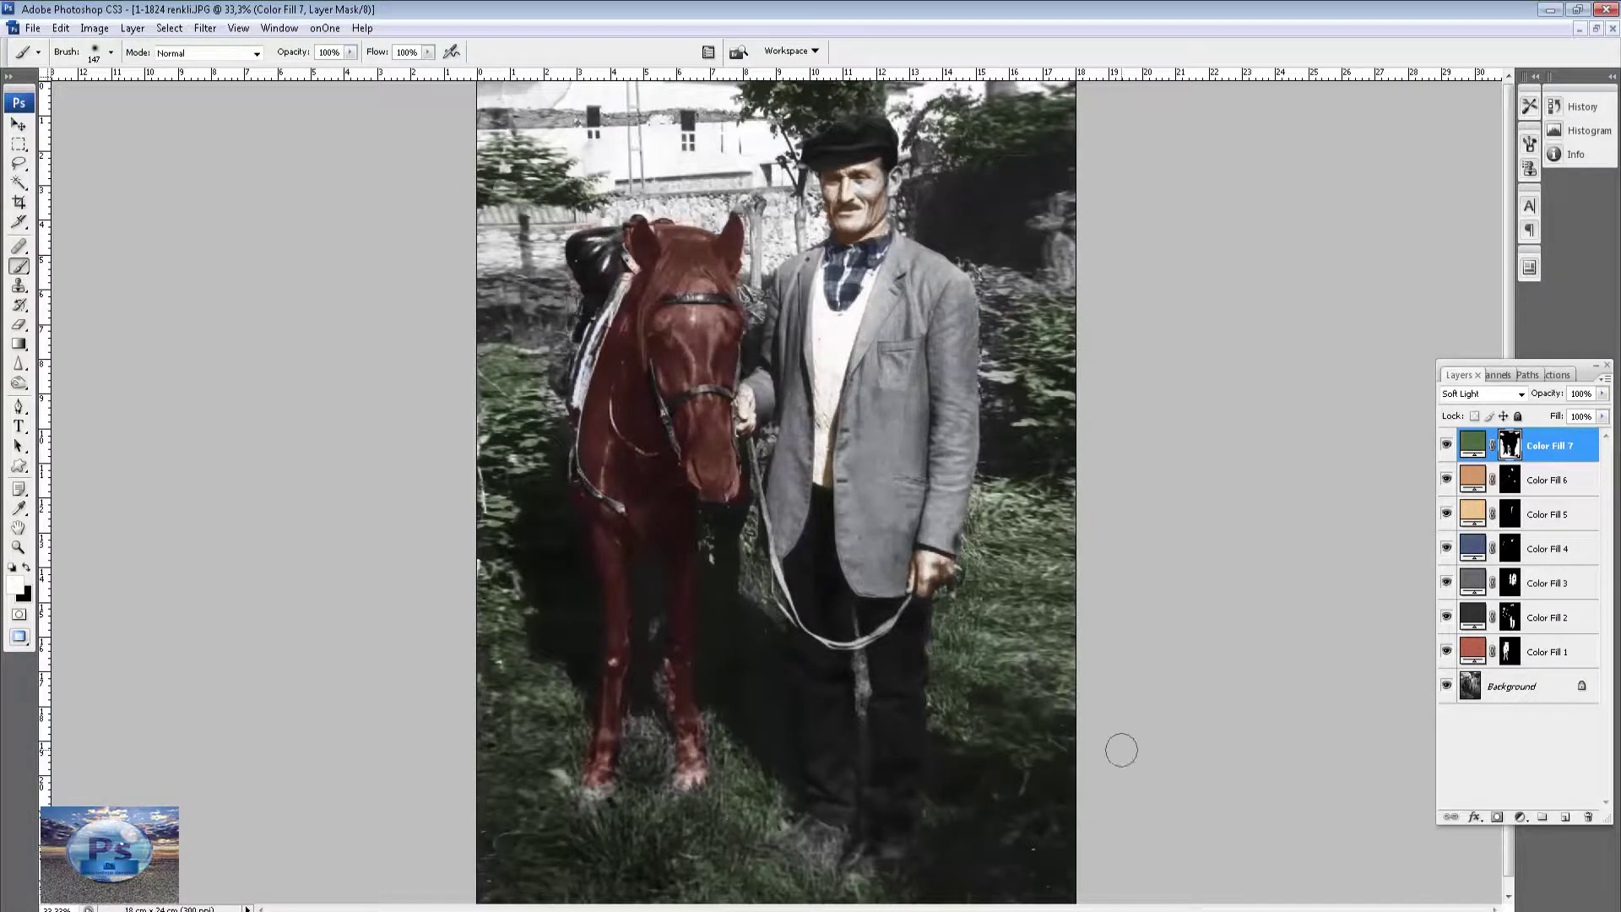
Zoom in and, with a 57 px brush, tint the grass near the man's feet and between his legs.
{"action": "key", "text": "ctrl+plus"}
{"action": "key", "text": "ctrl+plus"}
{"action": "key", "text": "ctrl+plus"}
{"action": "scroll", "coordinate": [807, 377], "scroll_direction": "down", "scroll_amount": 5}
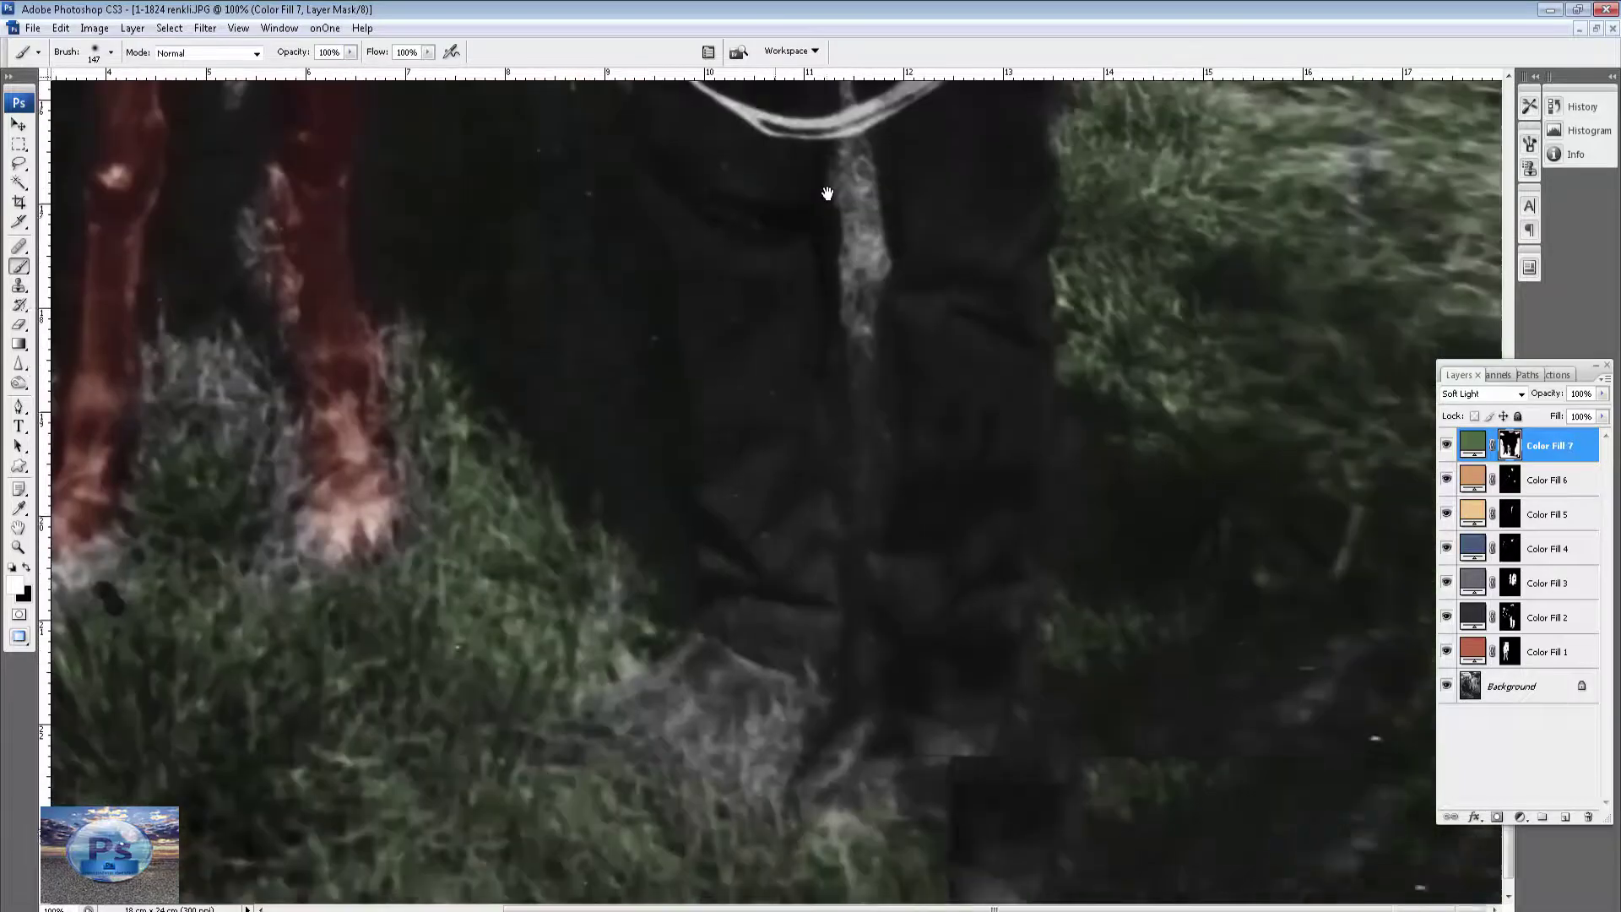
{"action": "key", "text": "ctrl+plus"}
{"action": "left_click_drag", "start_coordinate": [687, 549], "coordinate": [851, 384]}
{"action": "right_click", "coordinate": [851, 357]}
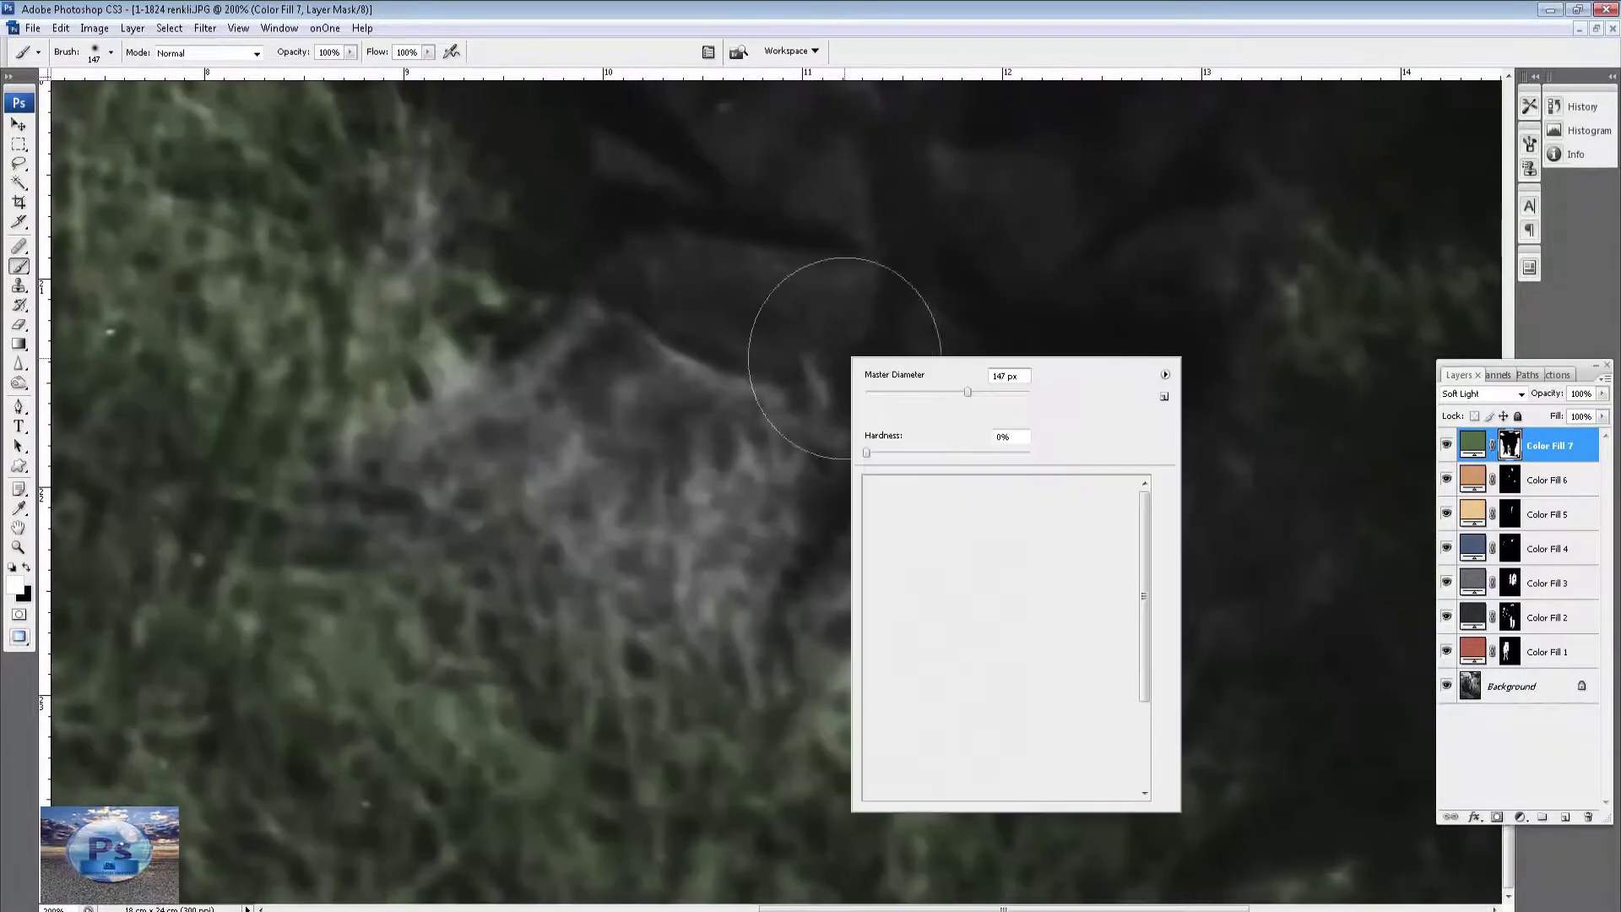
{"action": "left_click", "coordinate": [912, 393]}
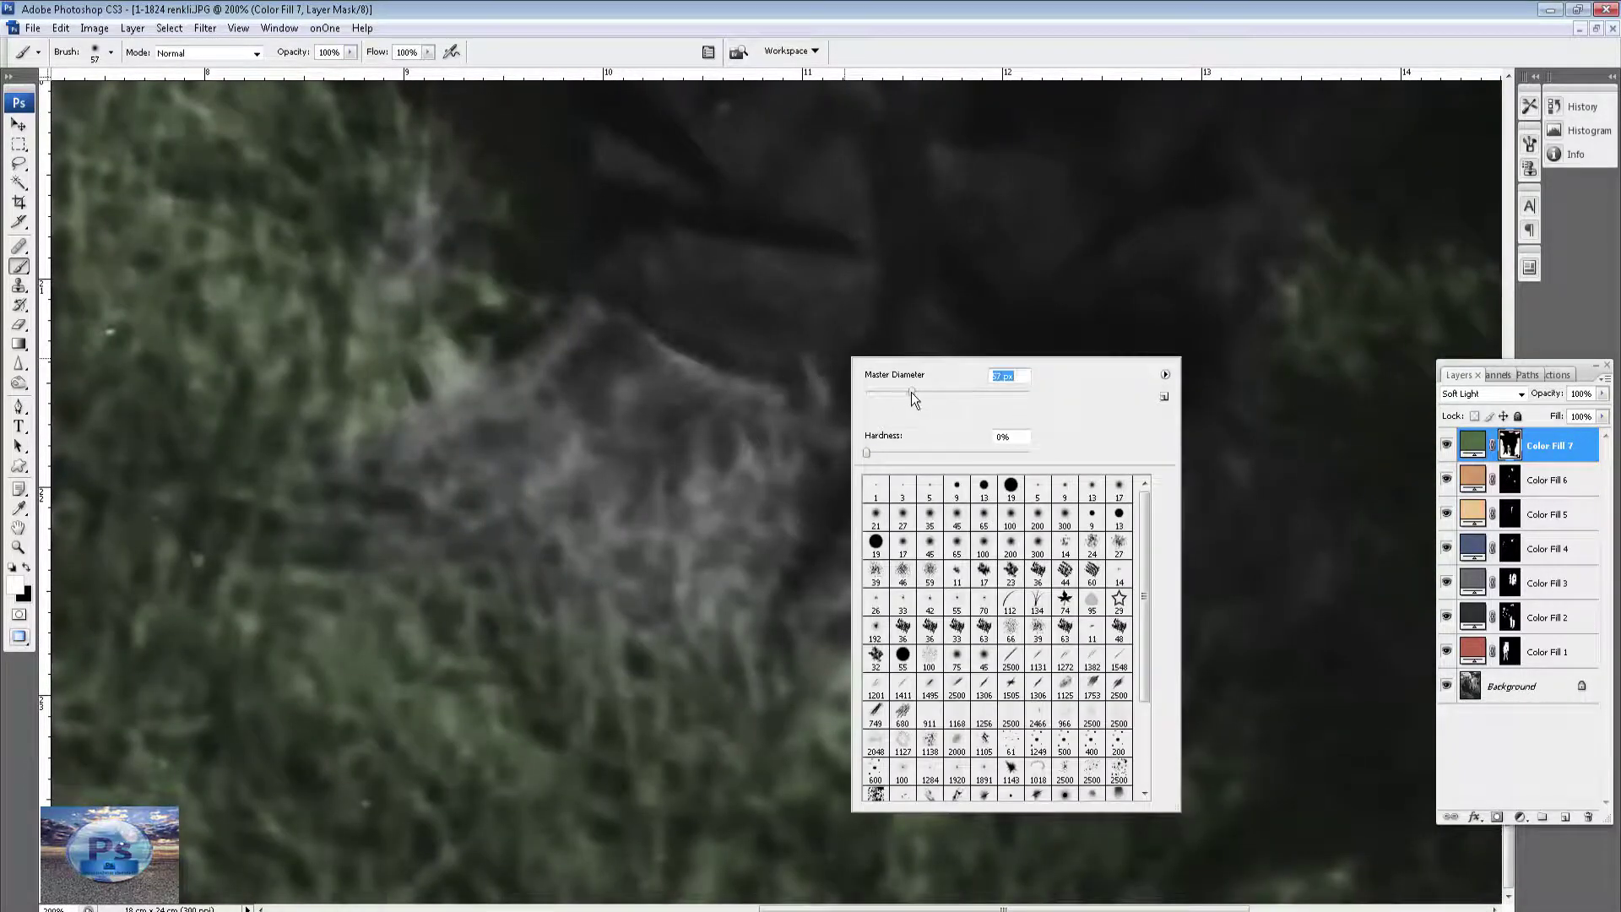
{"action": "mouse_move", "coordinate": [777, 498]}
{"action": "left_mouse_down"}
{"action": "mouse_move", "coordinate": [664, 608]}
{"action": "mouse_move", "coordinate": [749, 532]}
{"action": "mouse_move", "coordinate": [390, 630]}
{"action": "mouse_move", "coordinate": [372, 347]}
{"action": "mouse_move", "coordinate": [412, 261]}
{"action": "left_mouse_up"}
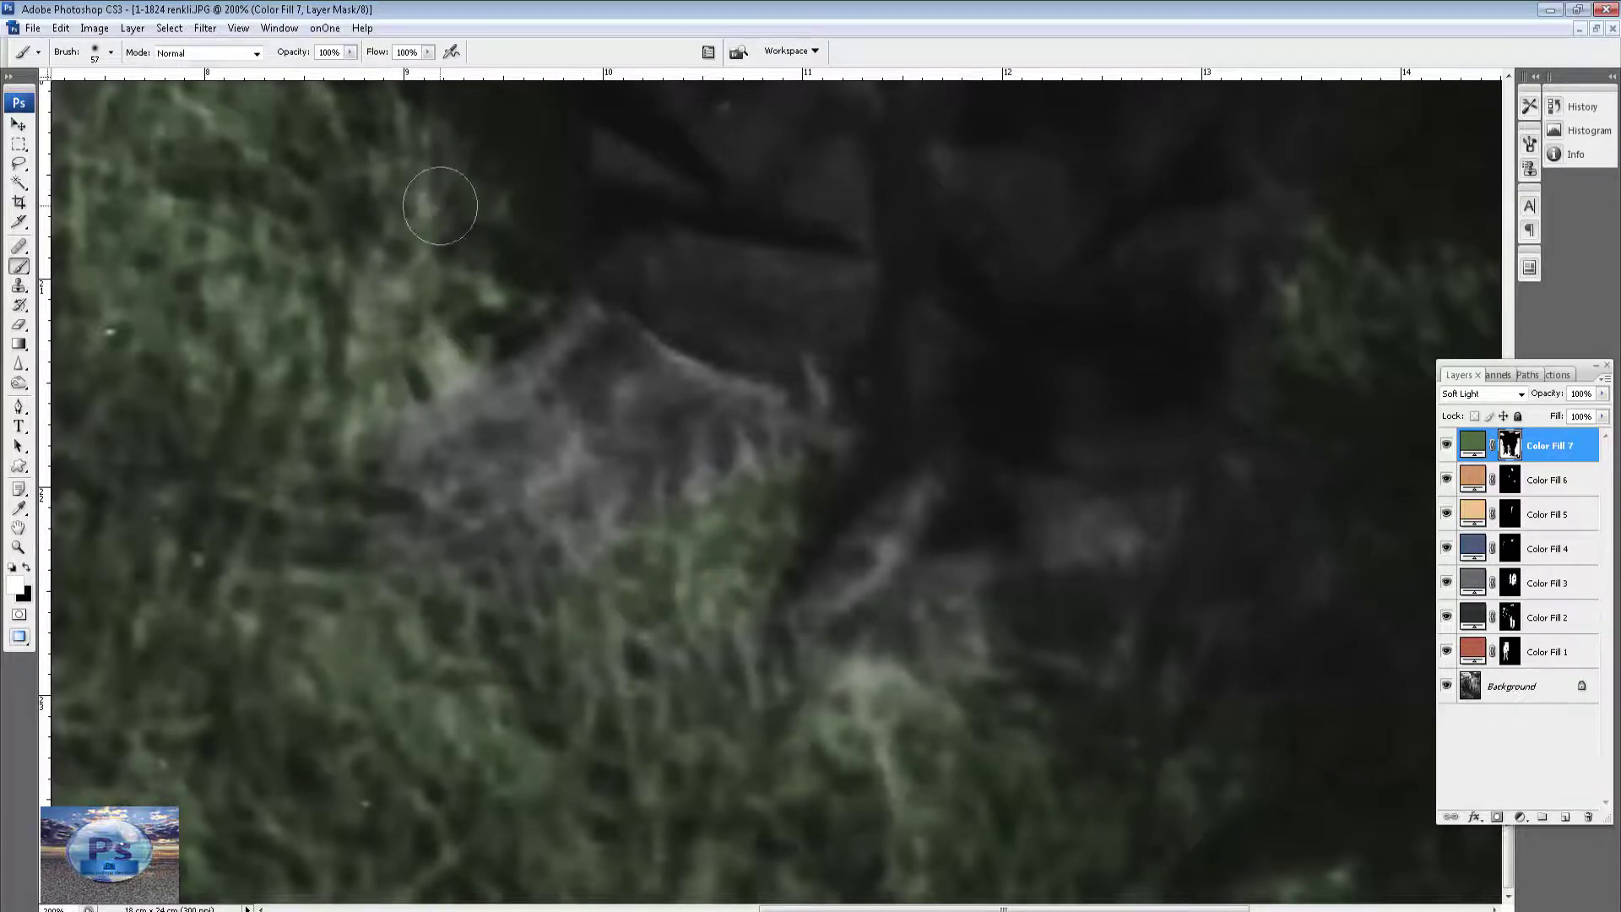
{"action": "mouse_move", "coordinate": [427, 199]}
{"action": "left_mouse_down"}
{"action": "mouse_move", "coordinate": [626, 662]}
{"action": "mouse_move", "coordinate": [731, 464]}
{"action": "mouse_move", "coordinate": [703, 608]}
{"action": "mouse_move", "coordinate": [668, 263]}
{"action": "mouse_move", "coordinate": [723, 398]}
{"action": "left_mouse_up"}
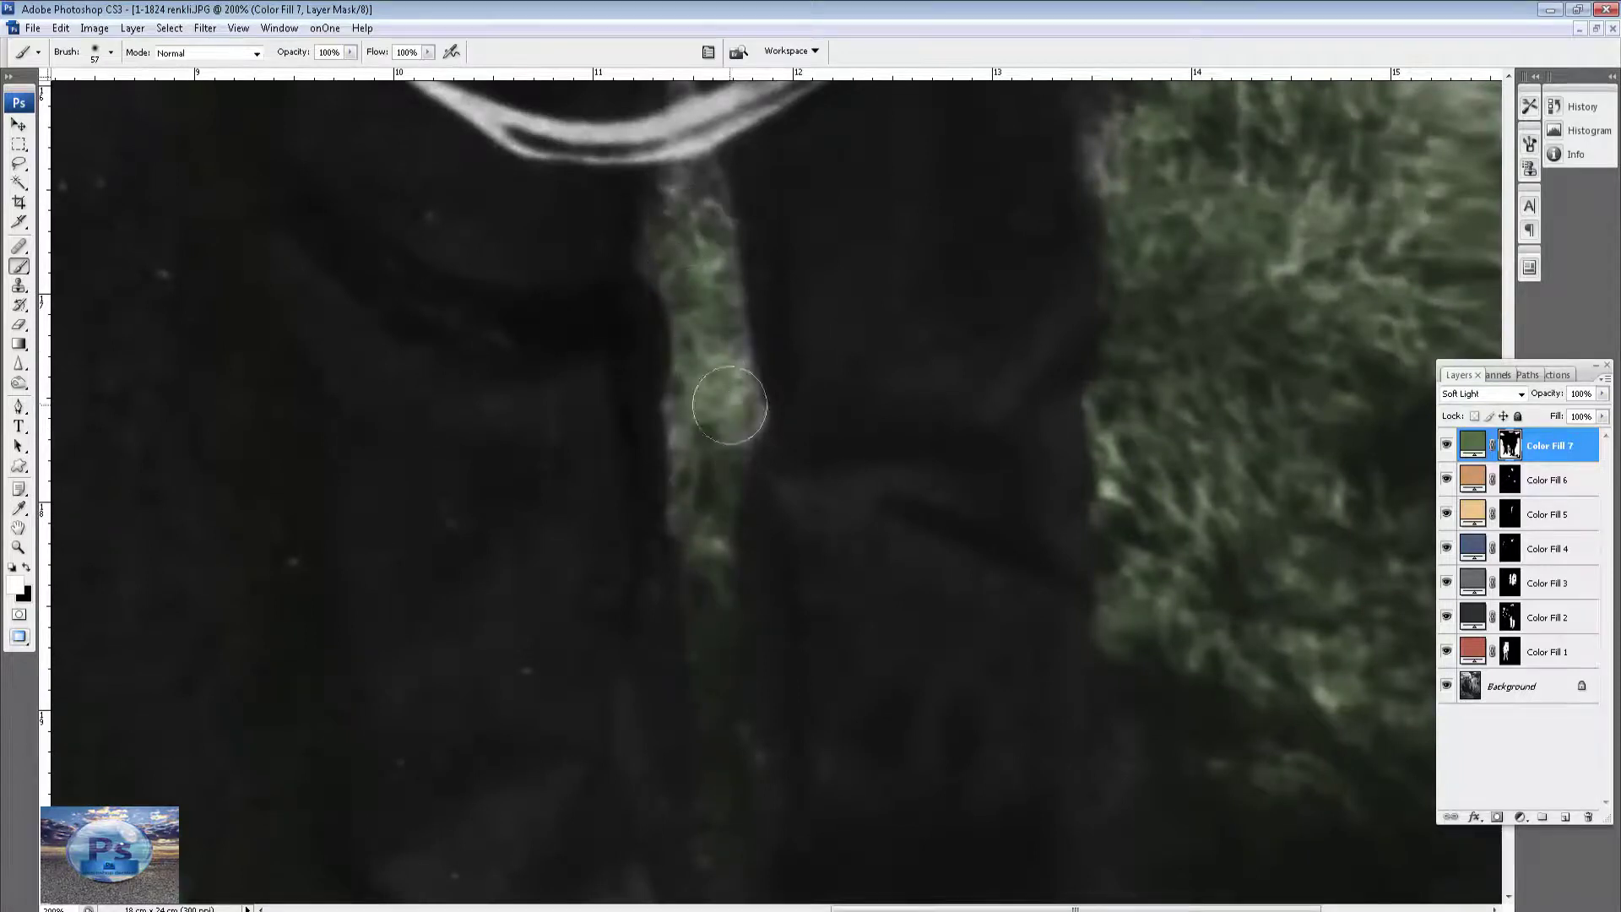
{"action": "left_click_drag", "start_coordinate": [701, 236], "coordinate": [754, 532]}
With a 29 px brush, extend the green down the grass strip between his legs, then zoom out.
{"action": "right_click", "coordinate": [760, 390]}
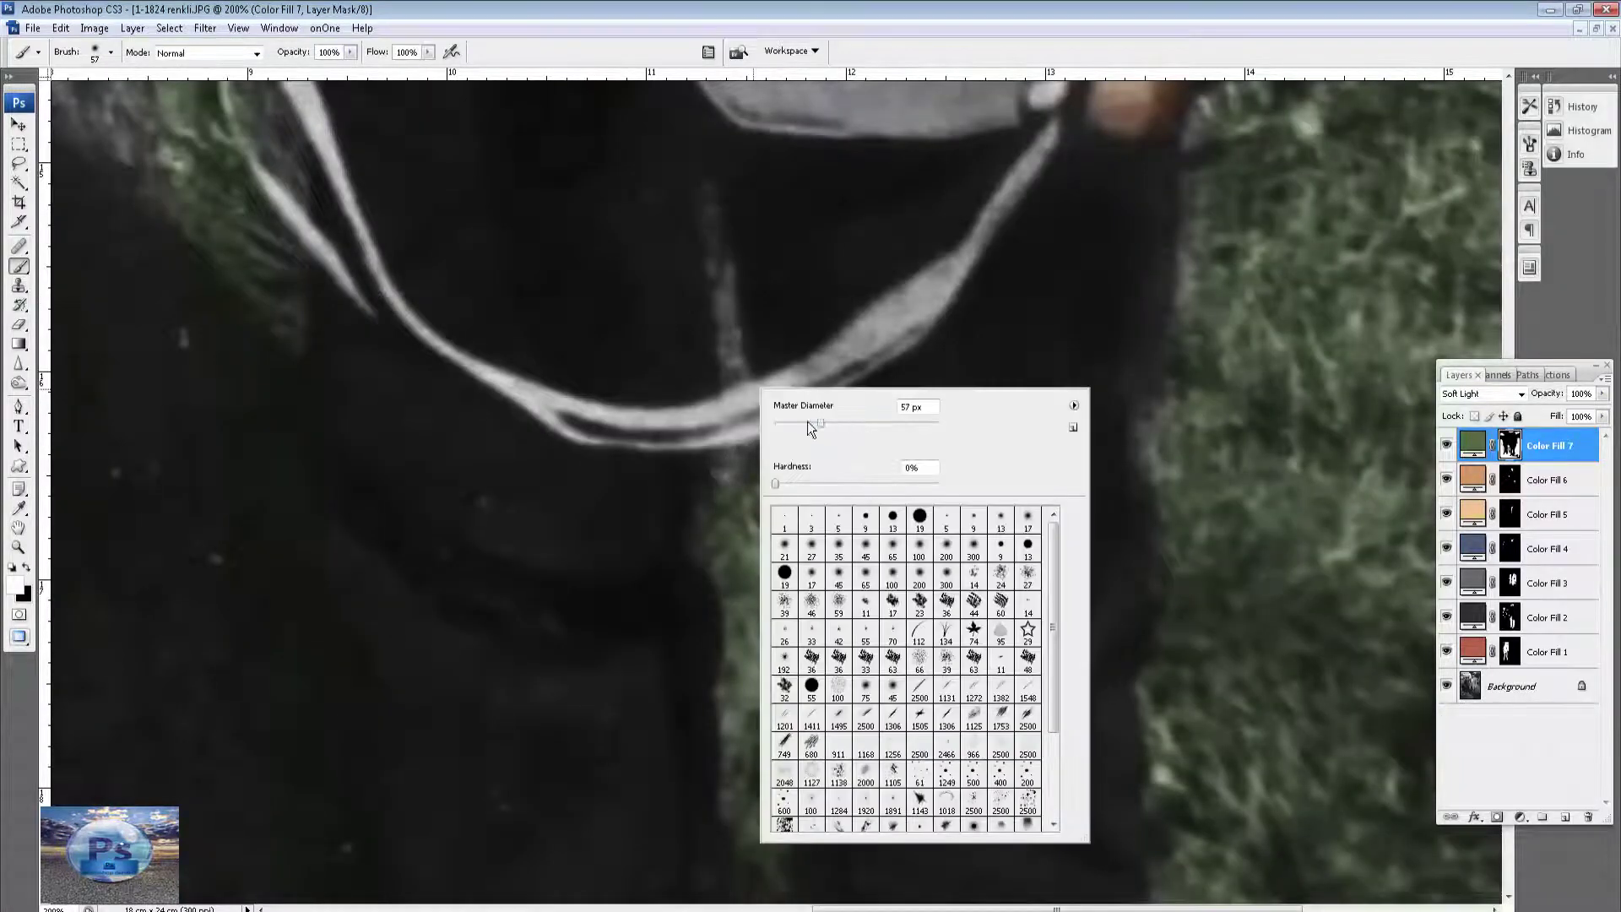
{"action": "left_click_drag", "start_coordinate": [798, 410], "coordinate": [798, 411]}
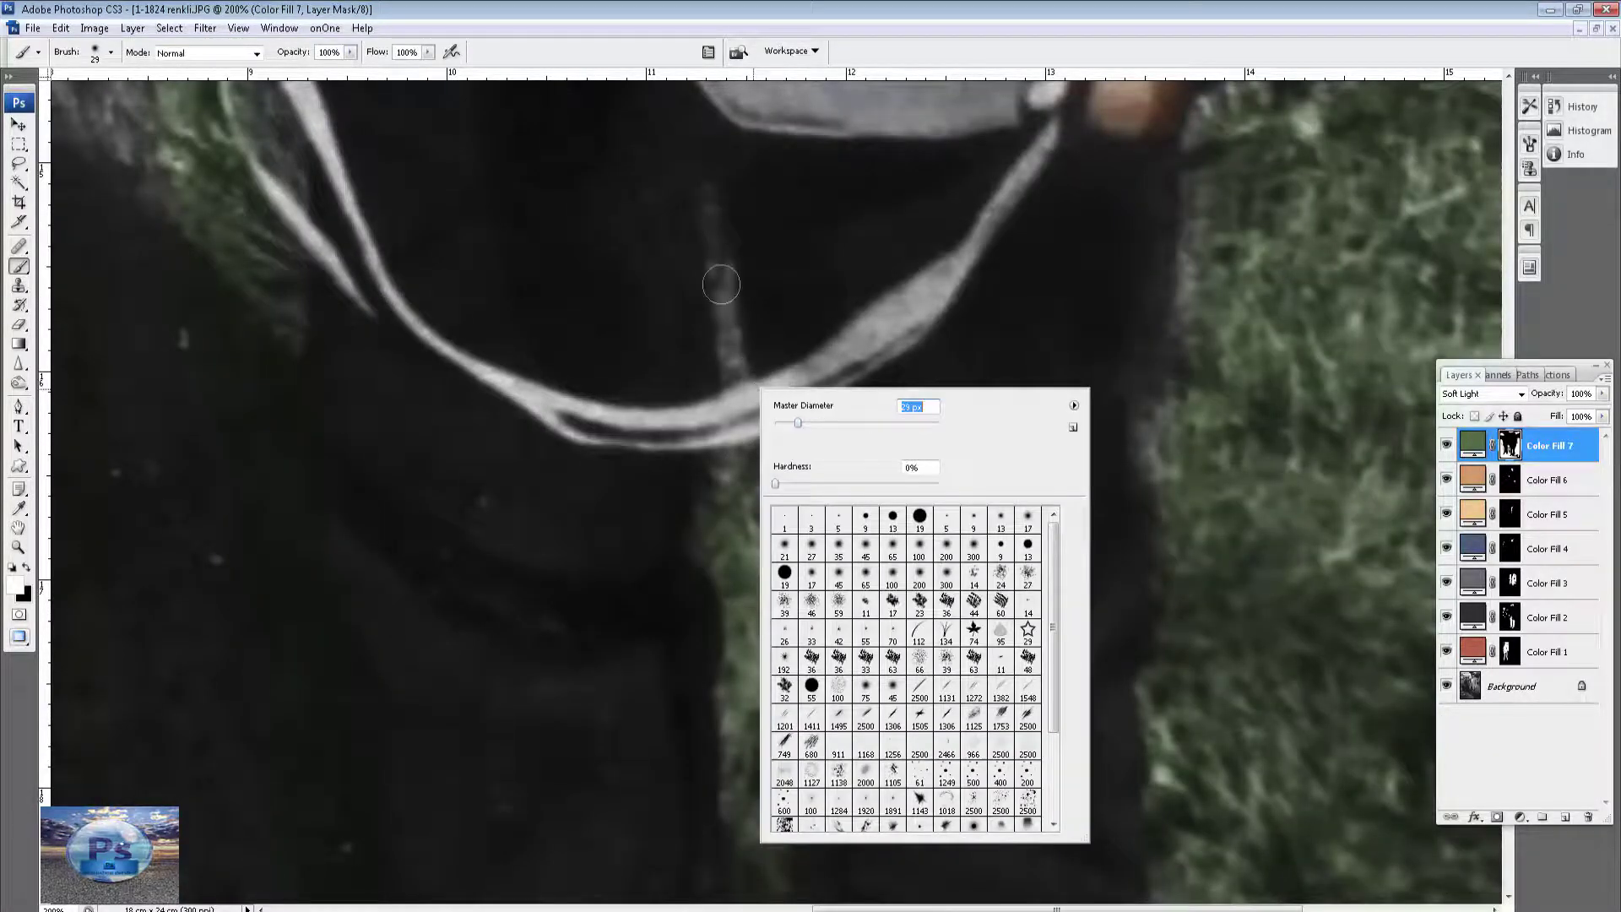
{"action": "left_click", "coordinate": [688, 200]}
{"action": "left_click_drag", "start_coordinate": [713, 216], "coordinate": [732, 470]}
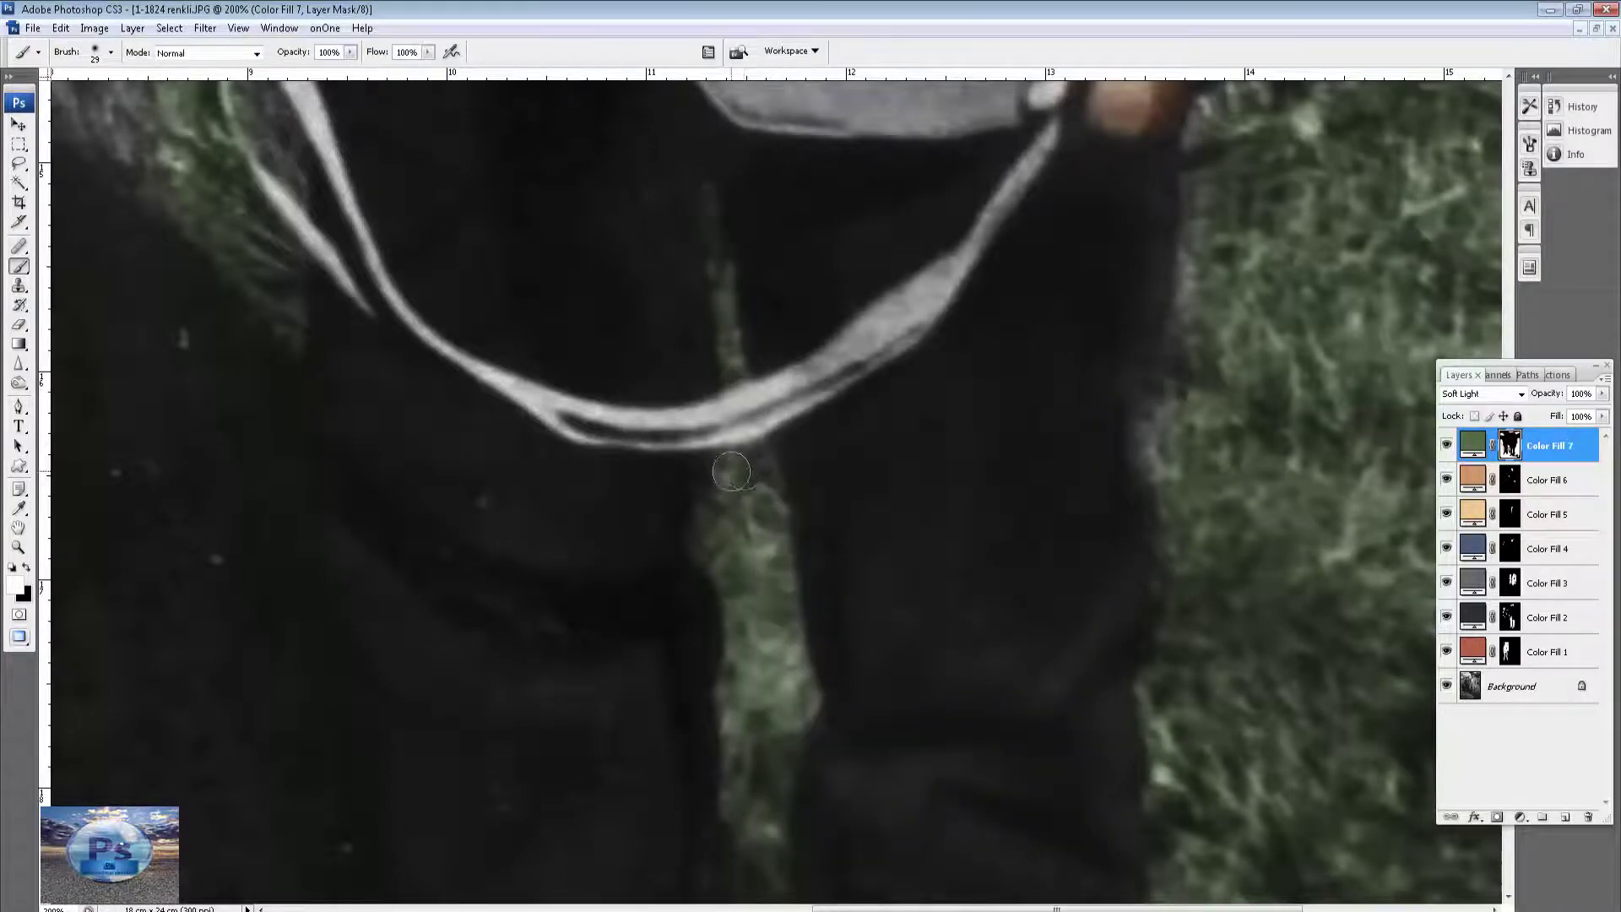
{"action": "scroll", "coordinate": [613, 390], "scroll_direction": "down", "scroll_amount": 2}
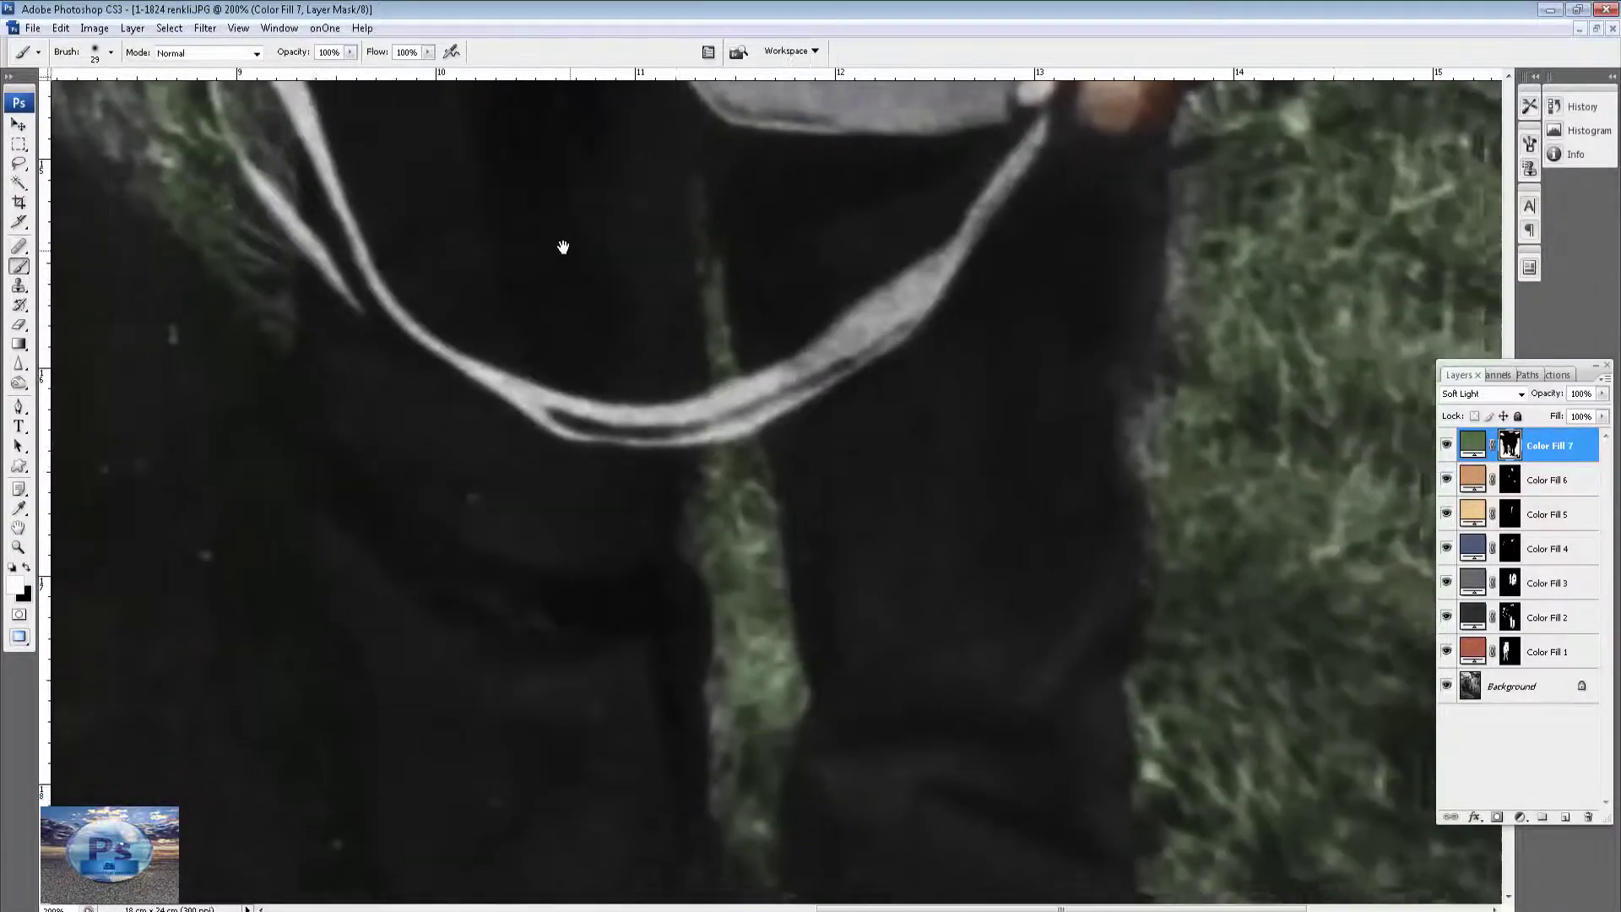
{"action": "scroll", "coordinate": [985, 239], "scroll_direction": "right", "scroll_amount": 3}
{"action": "scroll", "coordinate": [934, 453], "scroll_direction": "up", "scroll_amount": 1}
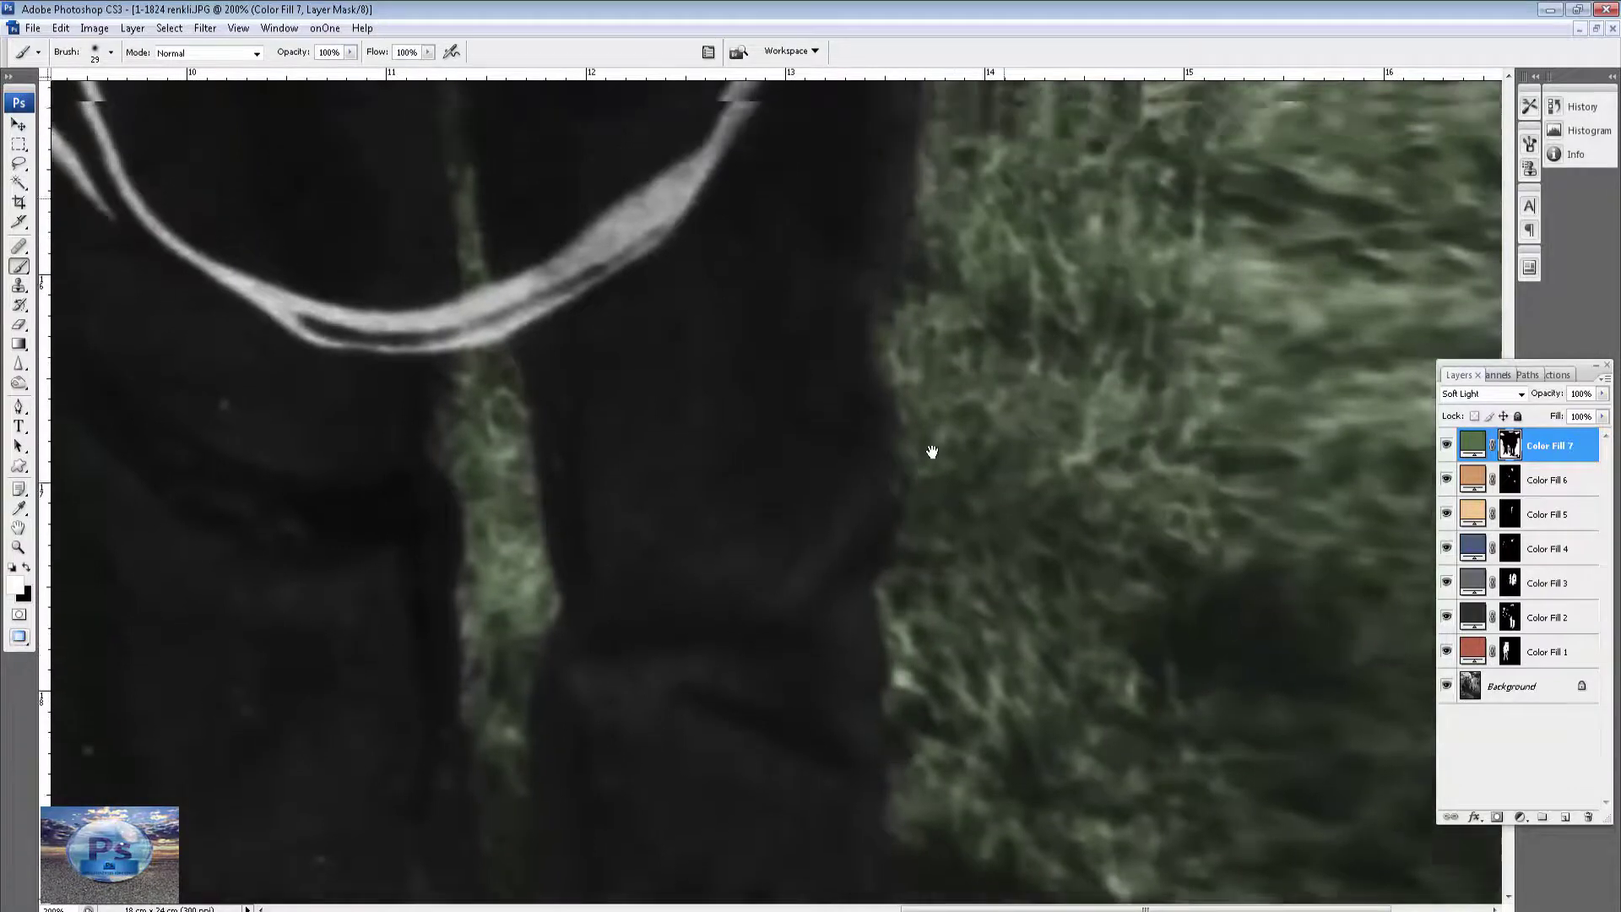
{"action": "scroll", "coordinate": [887, 481], "scroll_direction": "up", "scroll_amount": 5}
{"action": "scroll", "coordinate": [1020, 357], "scroll_direction": "up", "scroll_amount": 1}
{"action": "scroll", "coordinate": [971, 727], "scroll_direction": "up", "scroll_amount": 3}
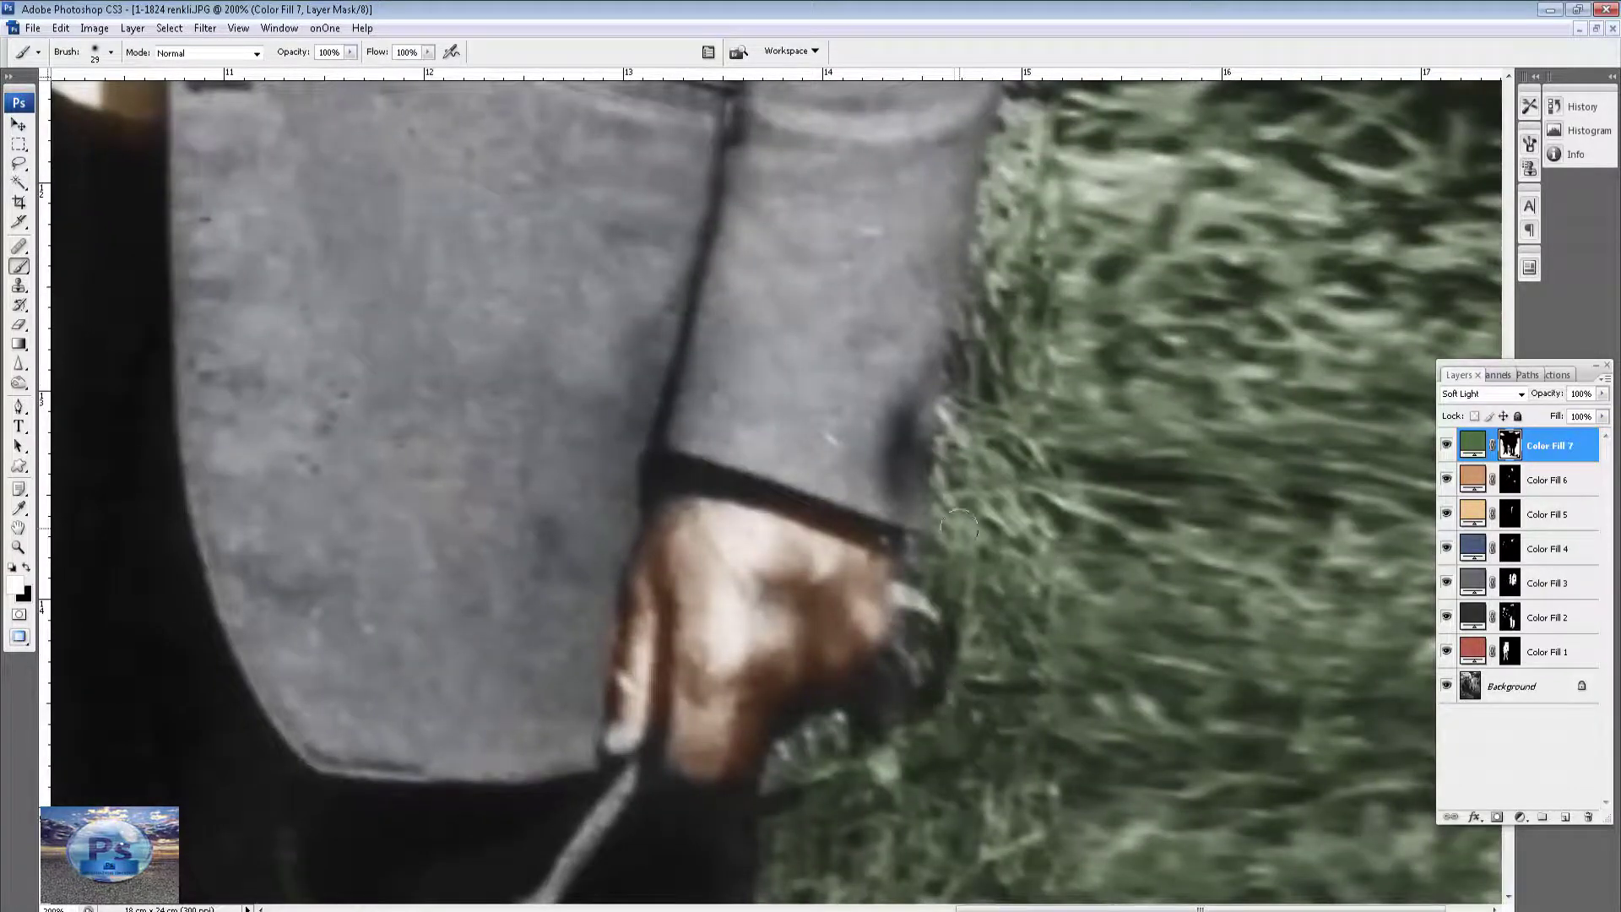
{"action": "scroll", "coordinate": [1029, 683], "scroll_direction": "up", "scroll_amount": 5}
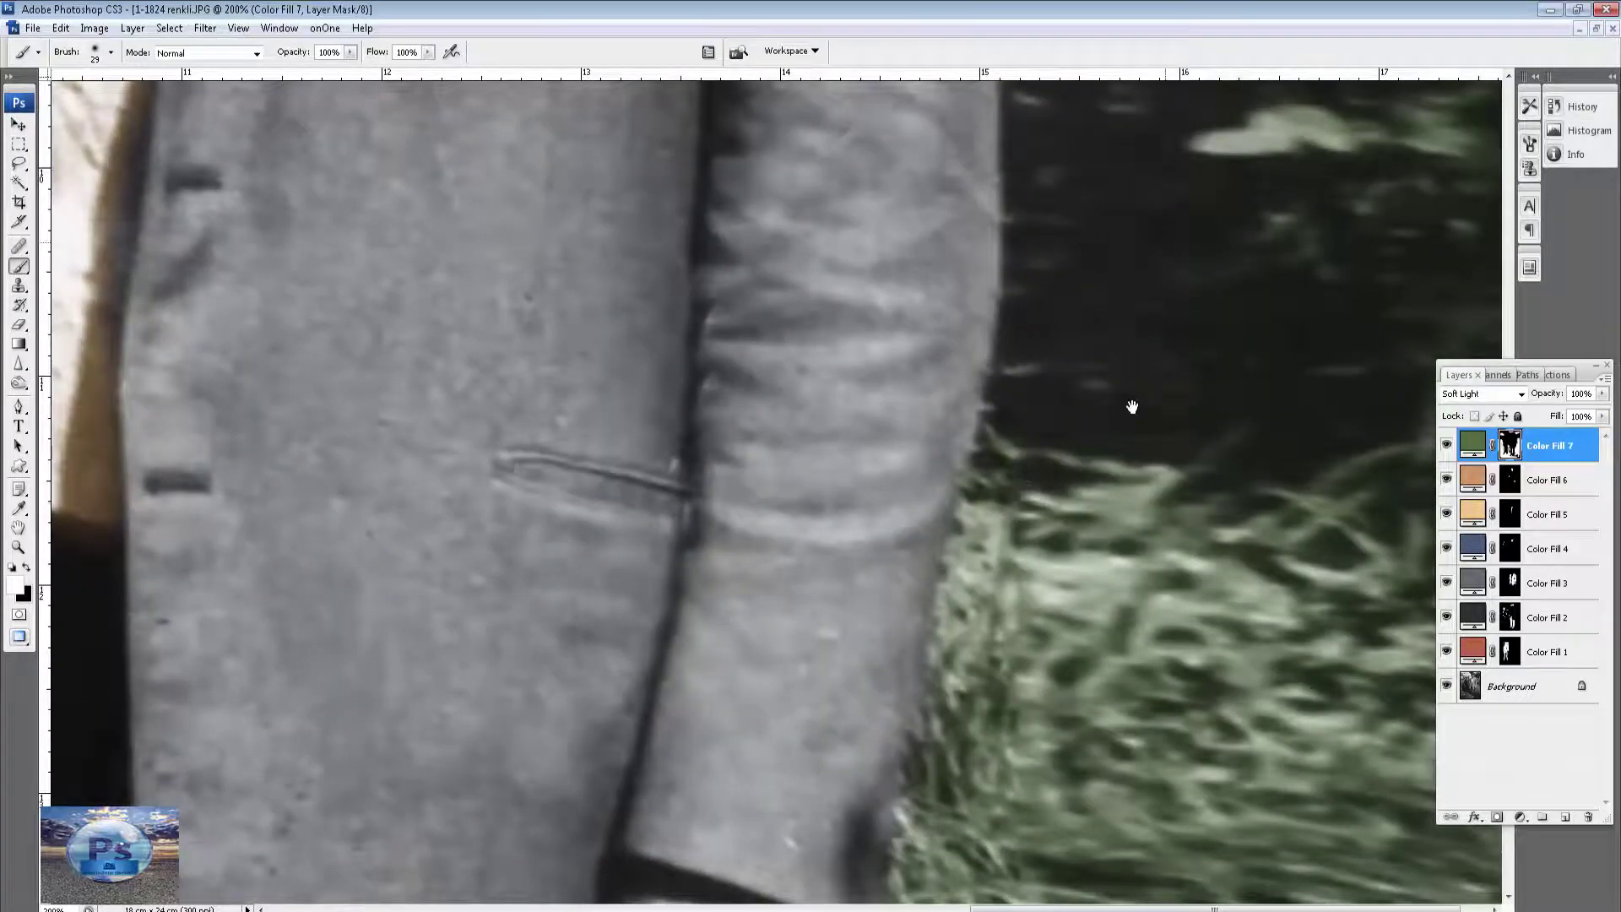
{"action": "scroll", "coordinate": [1080, 565], "scroll_direction": "up", "scroll_amount": 5}
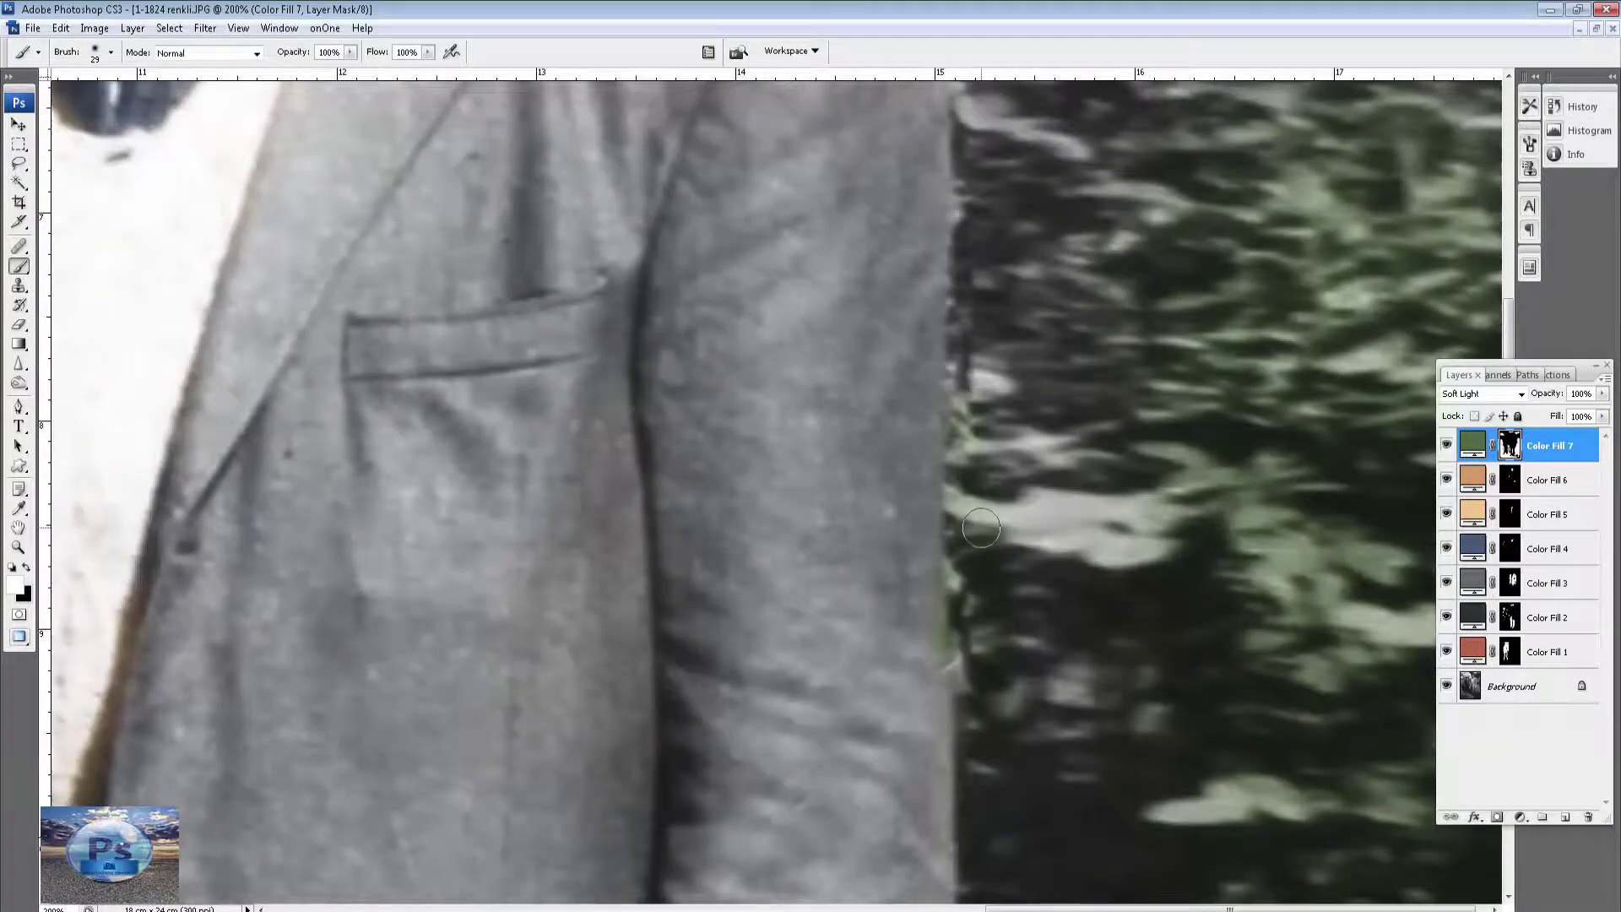
{"action": "left_click_drag", "start_coordinate": [962, 274], "coordinate": [989, 471]}
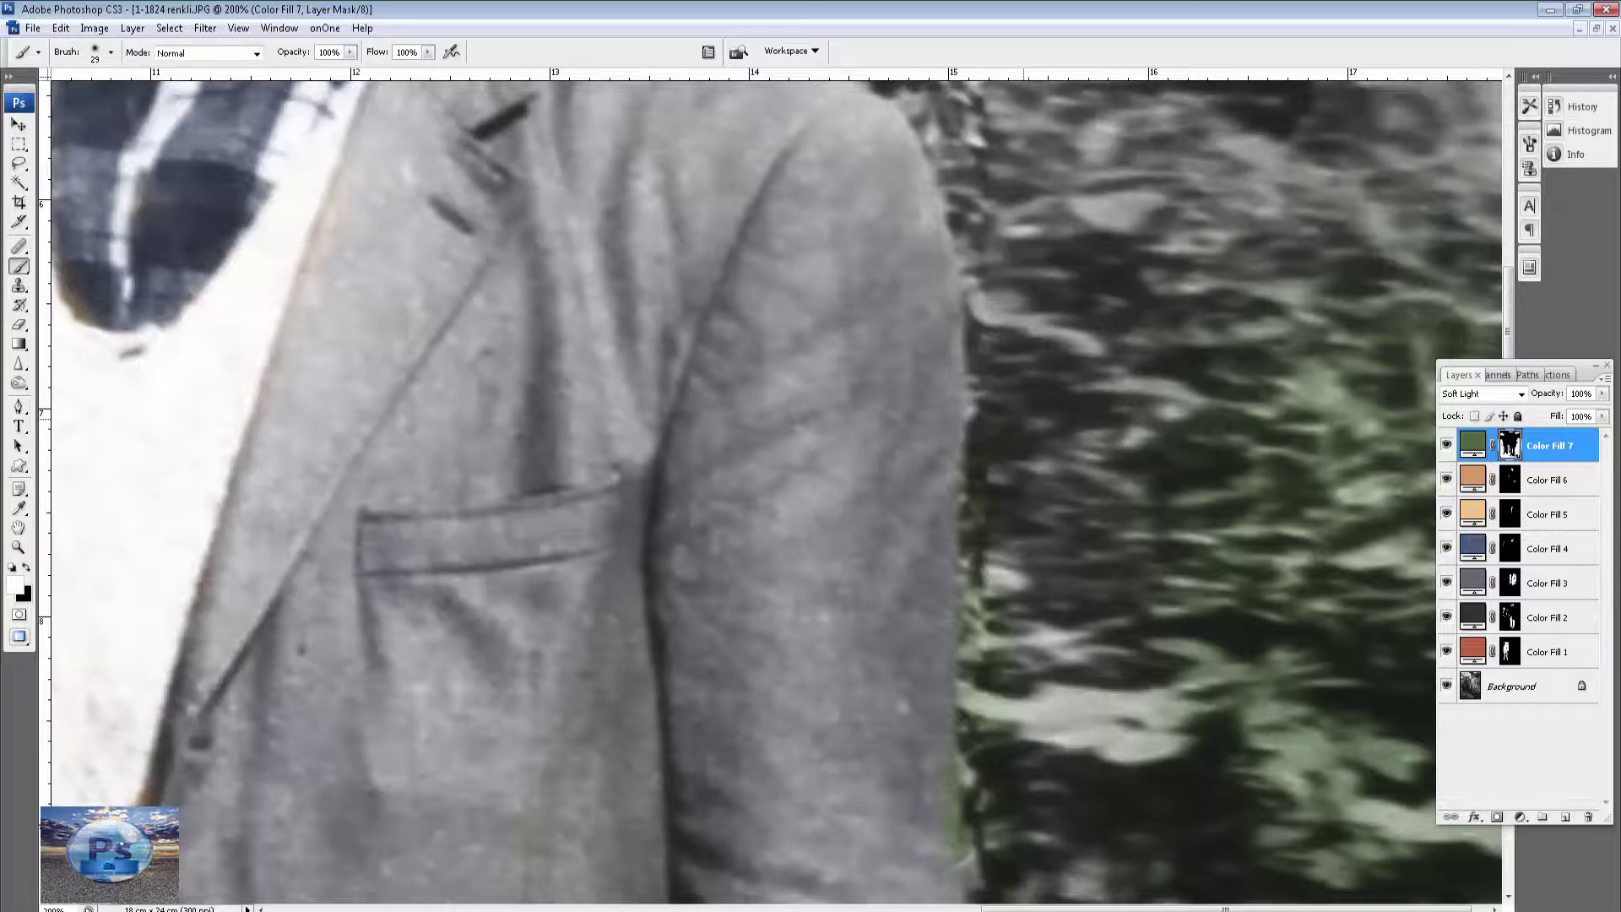
{"action": "key", "text": "ctrl+minus"}
{"action": "key", "text": "ctrl+minus"}
With a 62 px brush, paint green into the foliage beside the man's shoulder and up toward the cap.
{"action": "right_click", "coordinate": [1255, 387]}
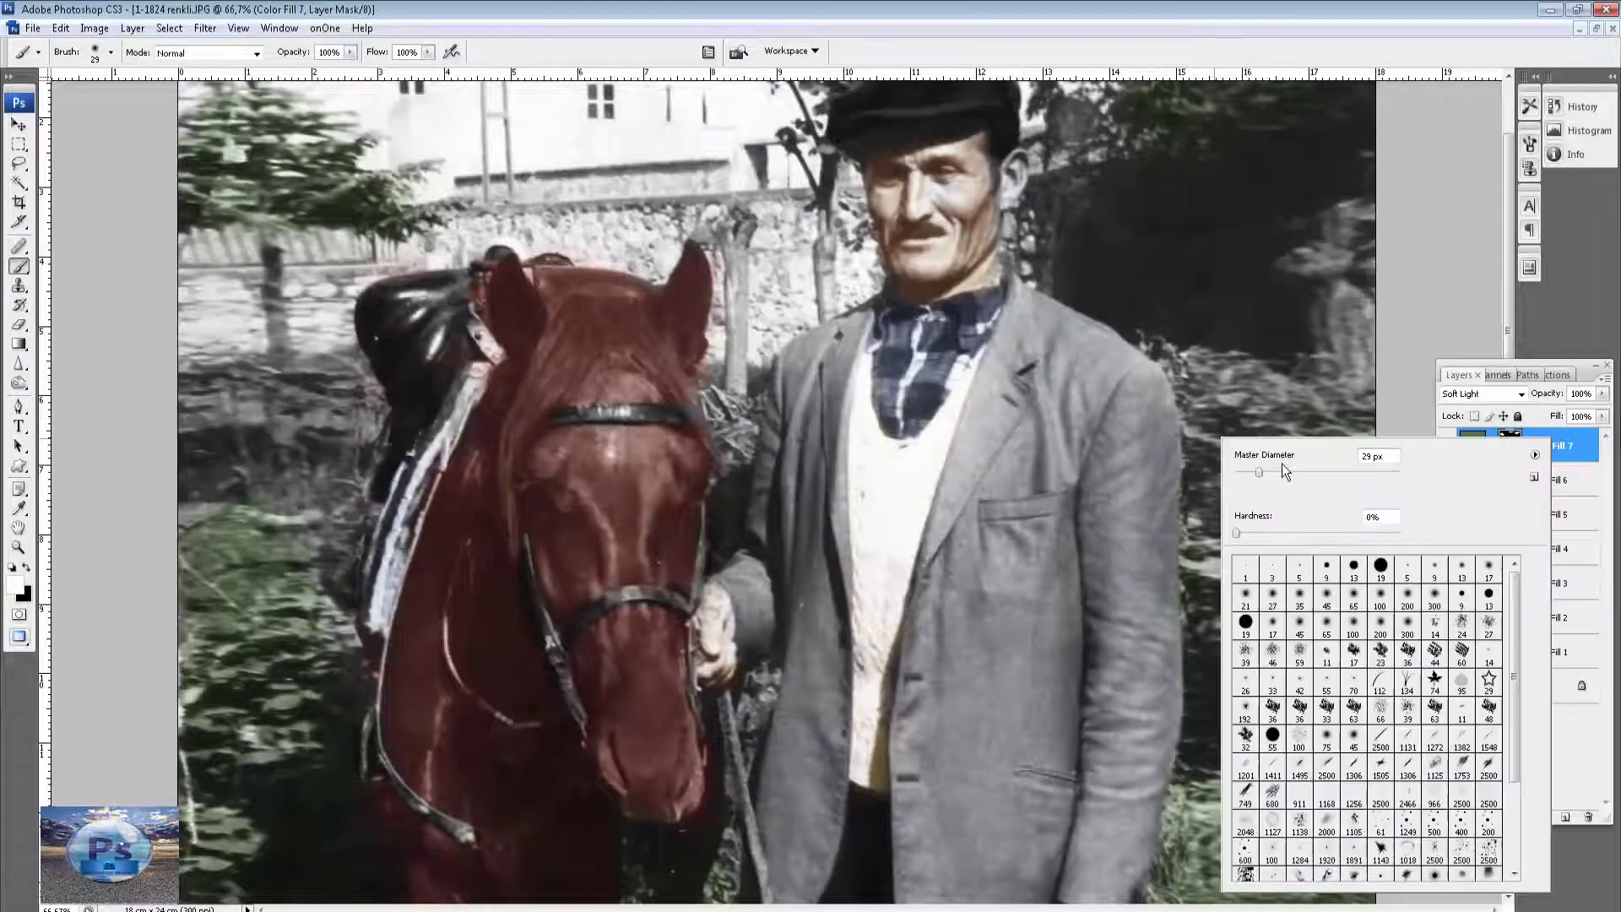
{"action": "left_click_drag", "start_coordinate": [1282, 473], "coordinate": [1288, 473]}
{"action": "key", "text": "Return"}
{"action": "mouse_move", "coordinate": [1303, 406]}
{"action": "left_mouse_down"}
{"action": "mouse_move", "coordinate": [1161, 350]}
{"action": "mouse_move", "coordinate": [1191, 405]}
{"action": "mouse_move", "coordinate": [1195, 502]}
{"action": "left_mouse_up"}
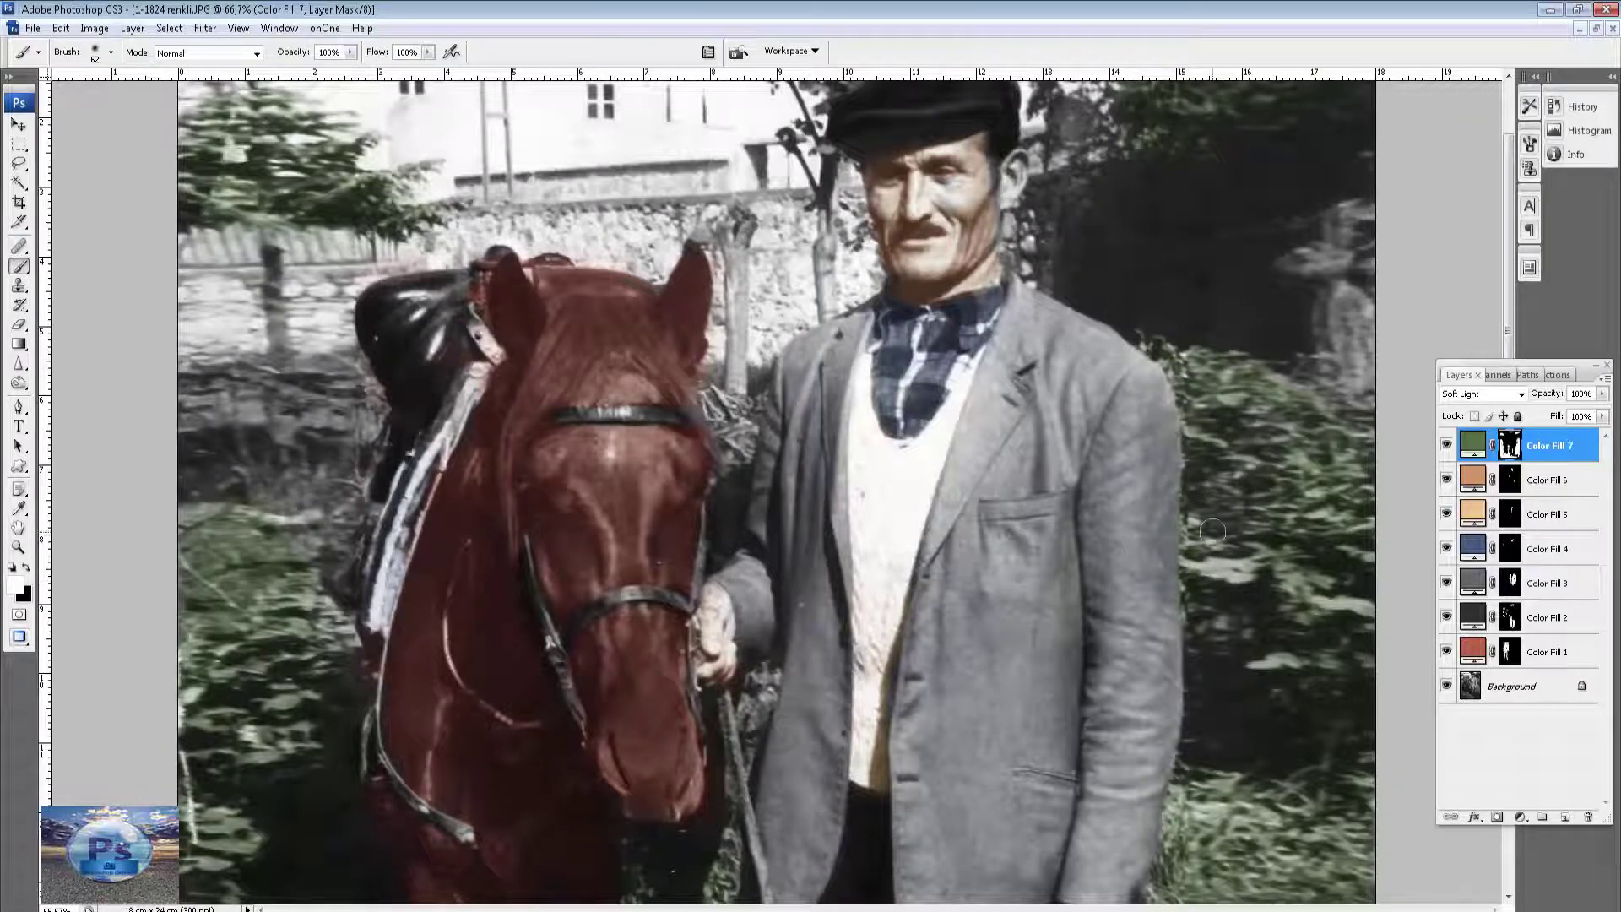
{"action": "scroll", "coordinate": [1320, 547], "scroll_direction": "up", "scroll_amount": 3}
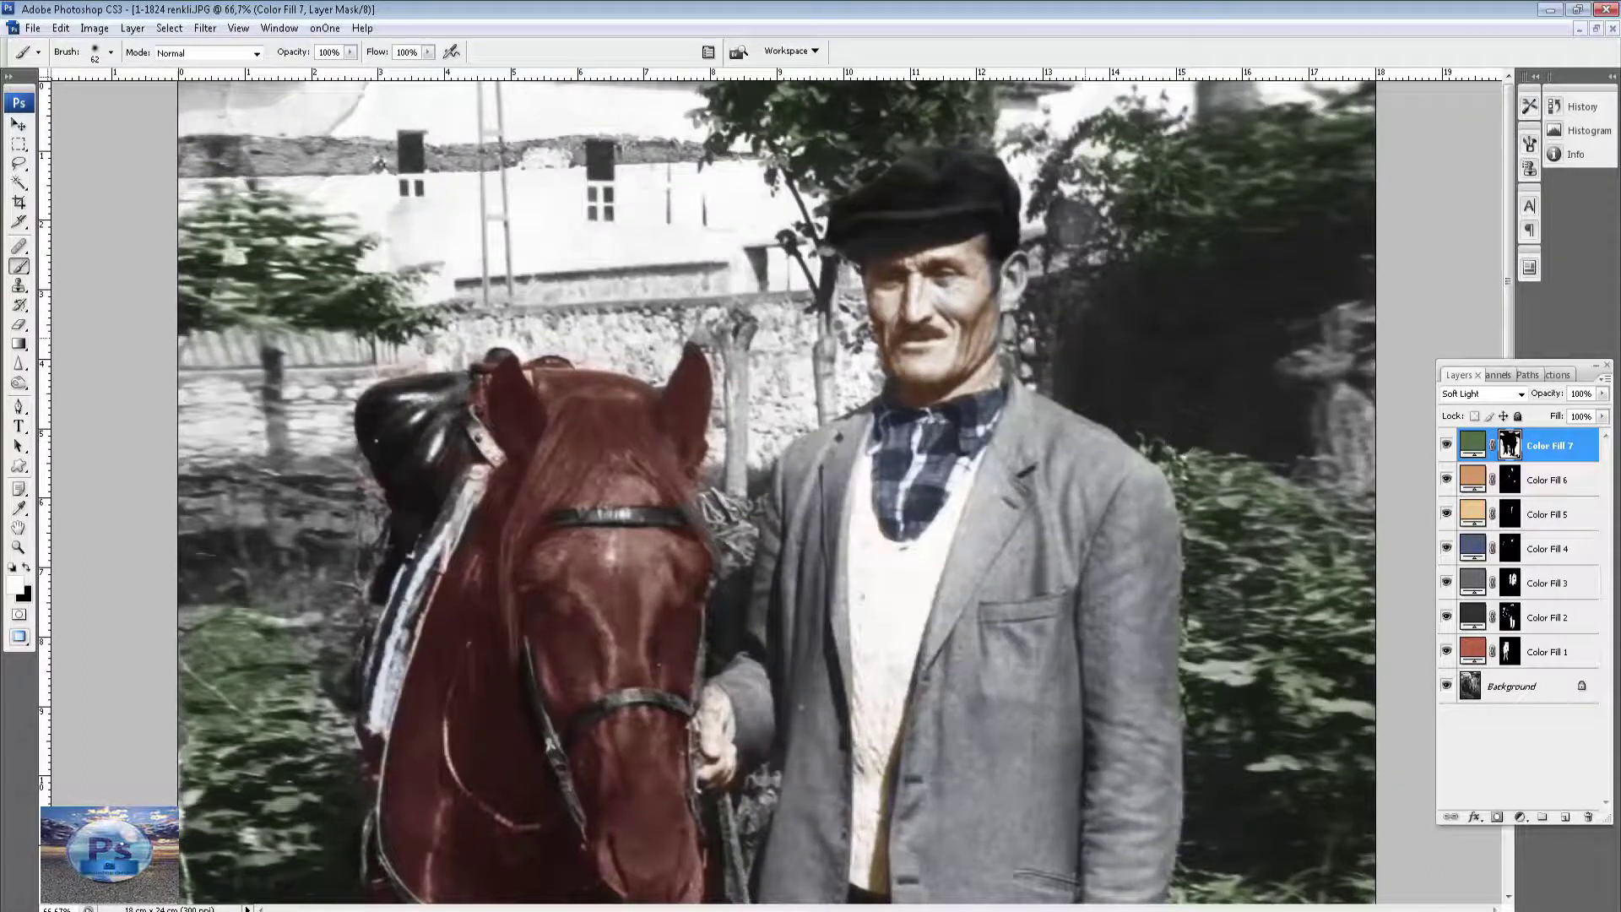
{"action": "left_click_drag", "start_coordinate": [1110, 221], "coordinate": [1015, 139]}
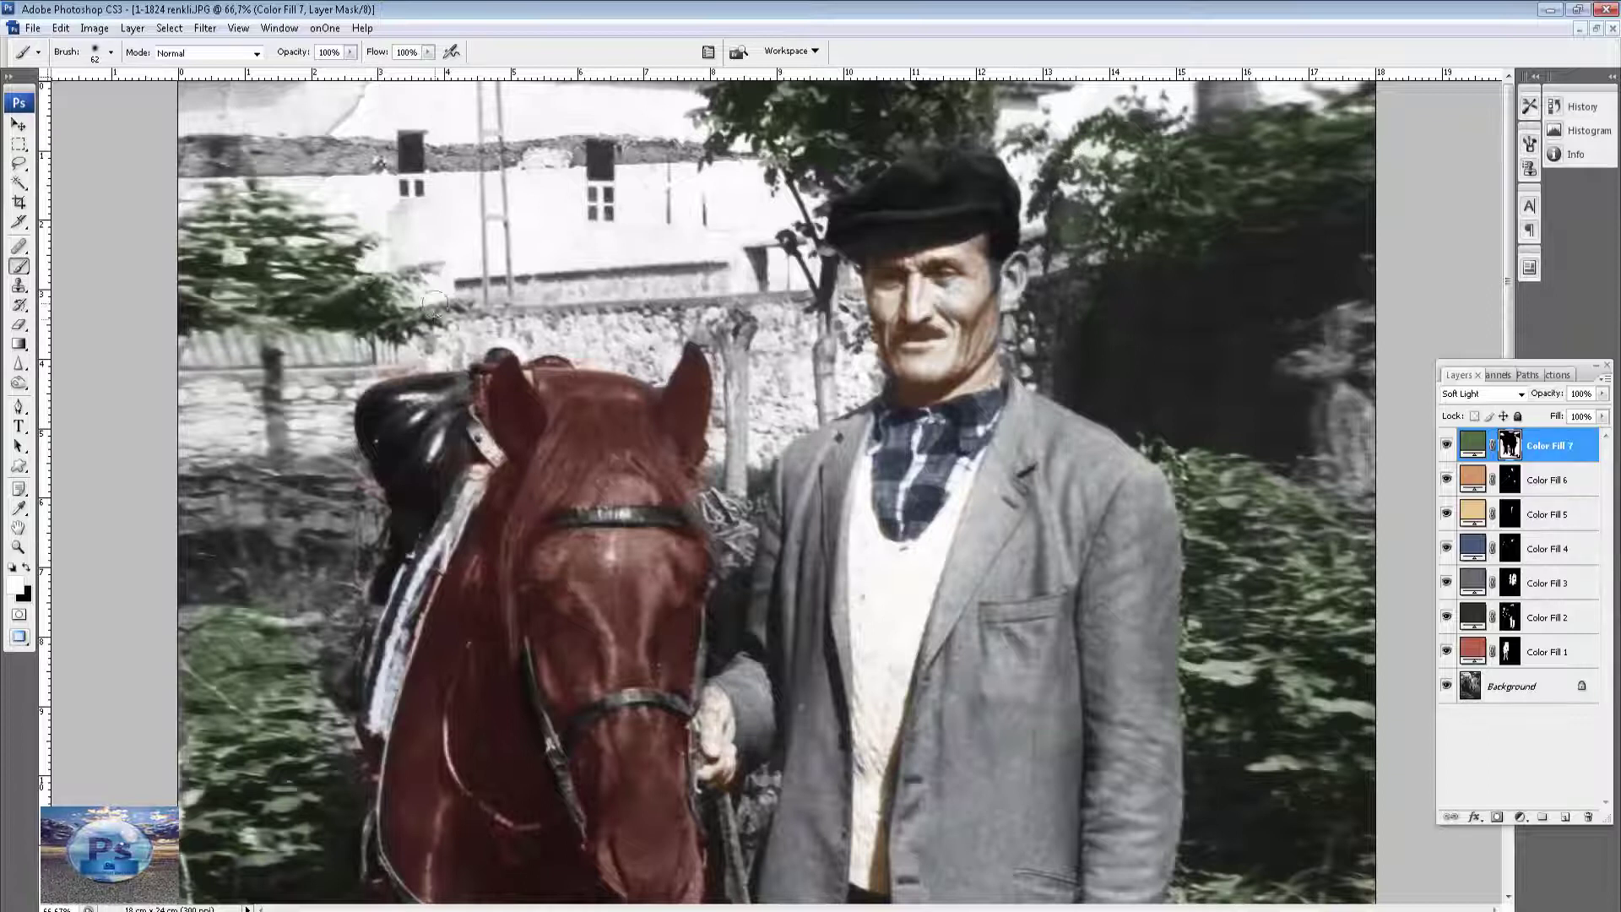
Tint the grass between the horse's hooves and legs green.
{"action": "scroll", "coordinate": [233, 381], "scroll_direction": "down", "scroll_amount": 3}
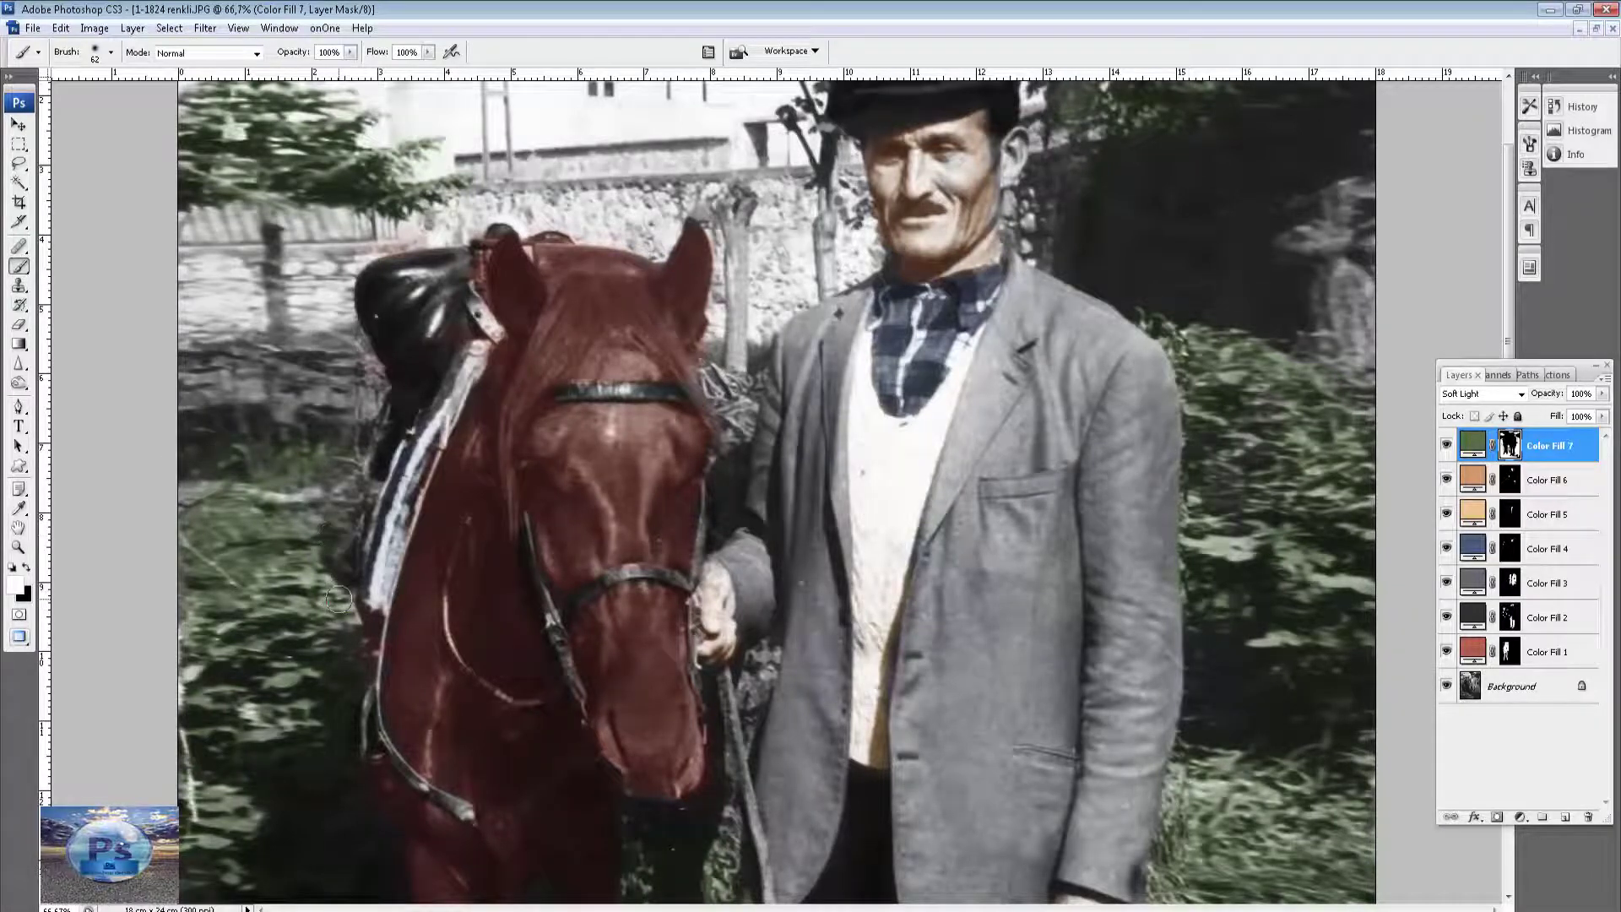
{"action": "scroll", "coordinate": [338, 717], "scroll_direction": "down", "scroll_amount": 12}
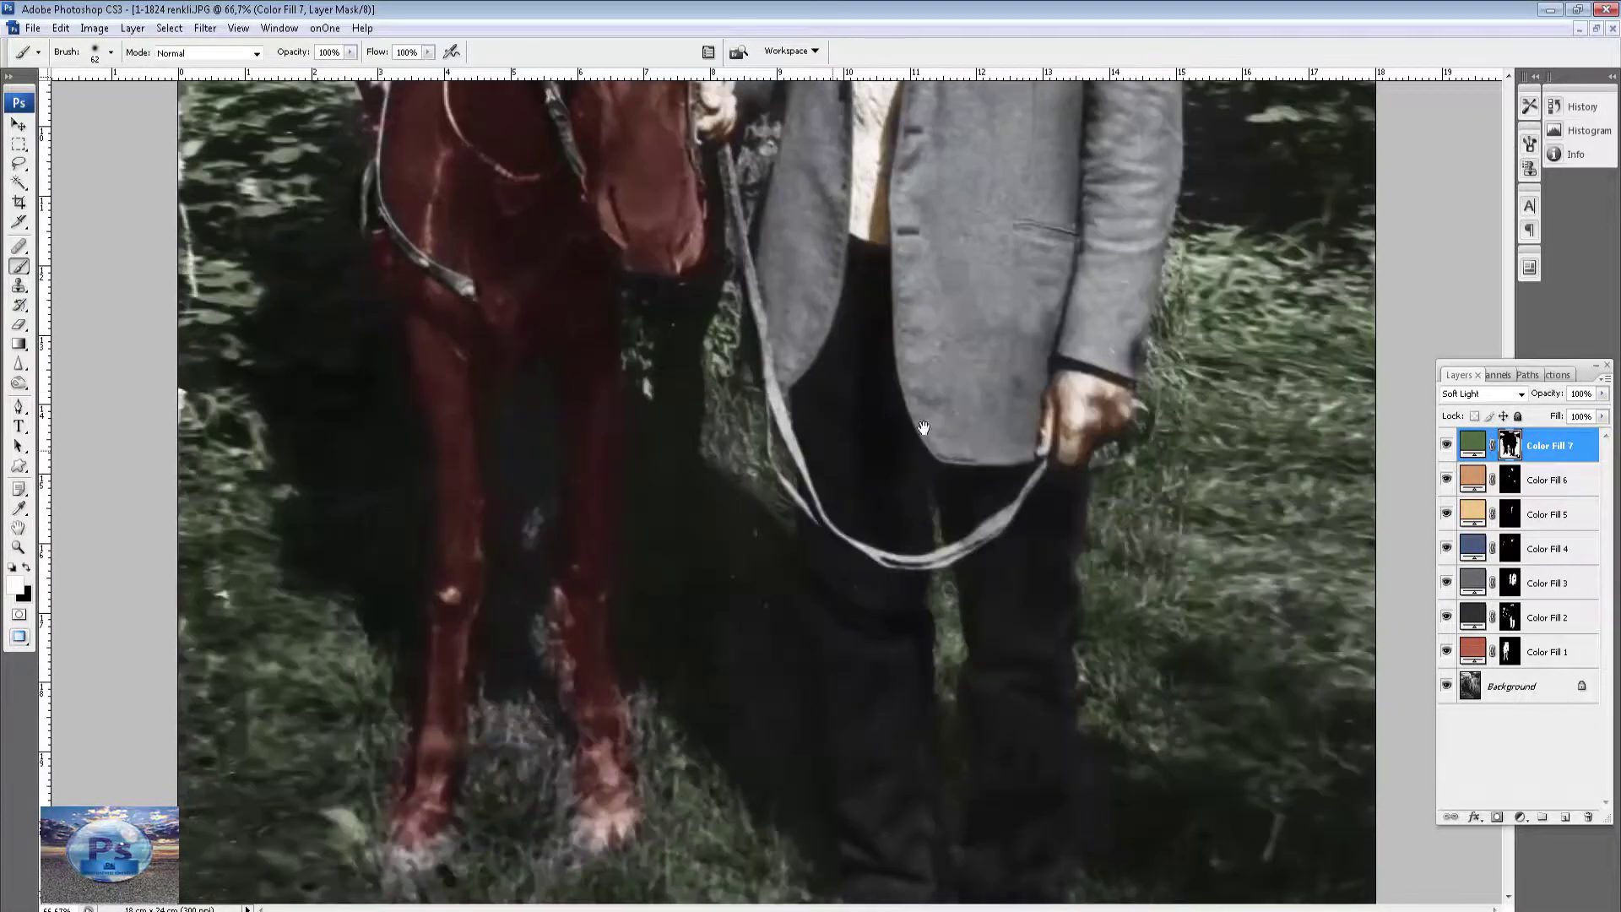
{"action": "scroll", "coordinate": [538, 623], "scroll_direction": "down", "scroll_amount": 5}
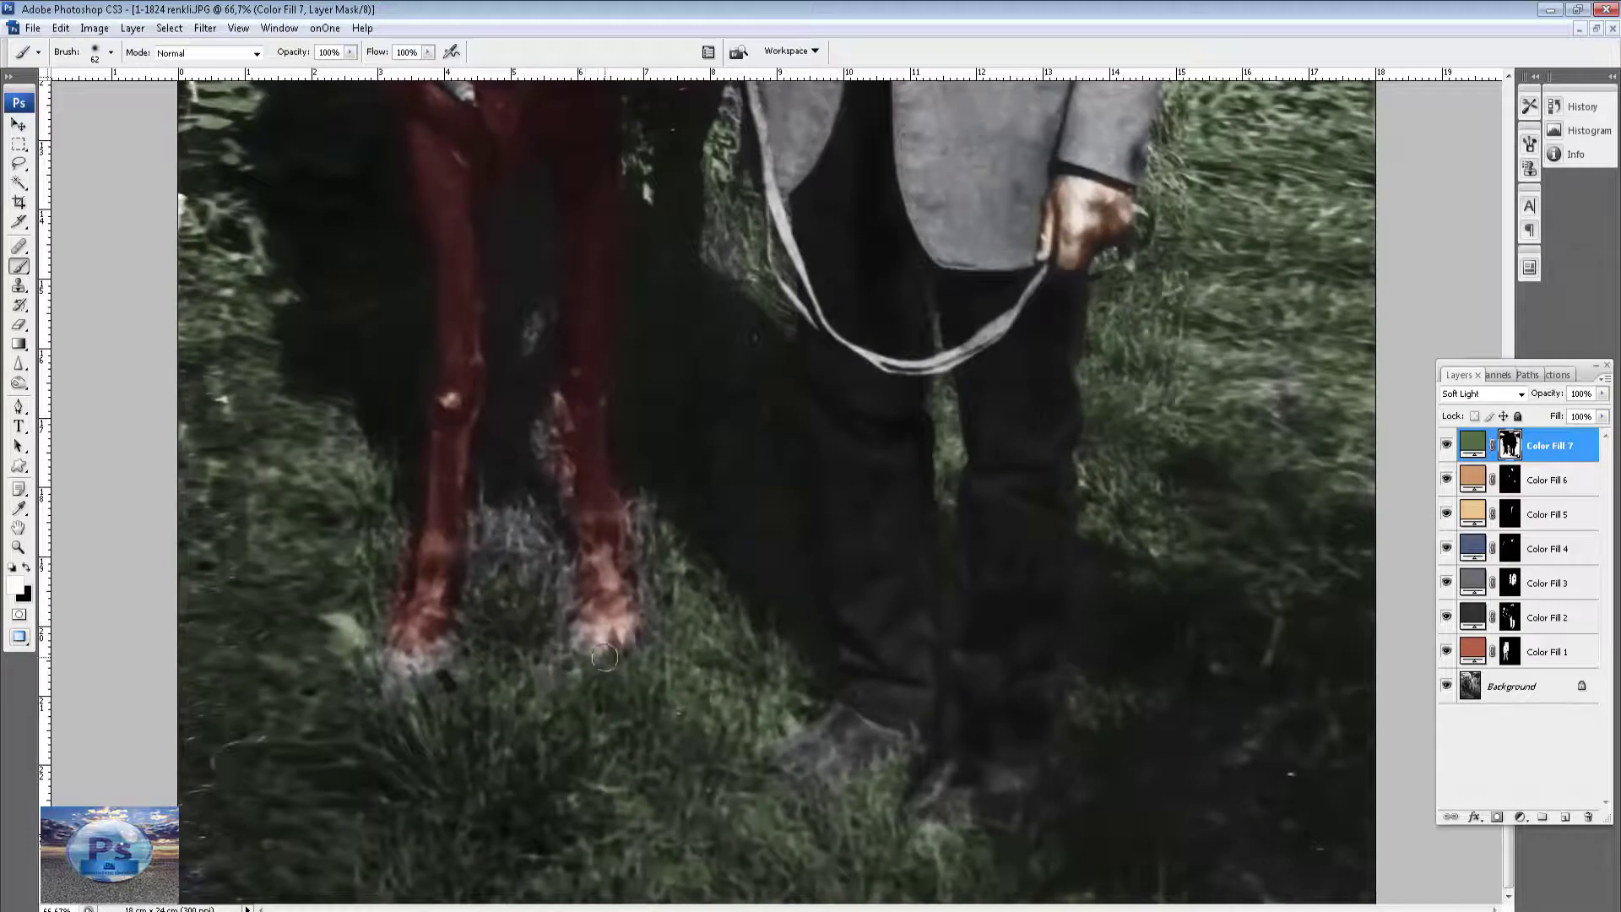
{"action": "left_click_drag", "start_coordinate": [552, 562], "coordinate": [554, 648]}
{"action": "left_click_drag", "start_coordinate": [515, 530], "coordinate": [370, 646]}
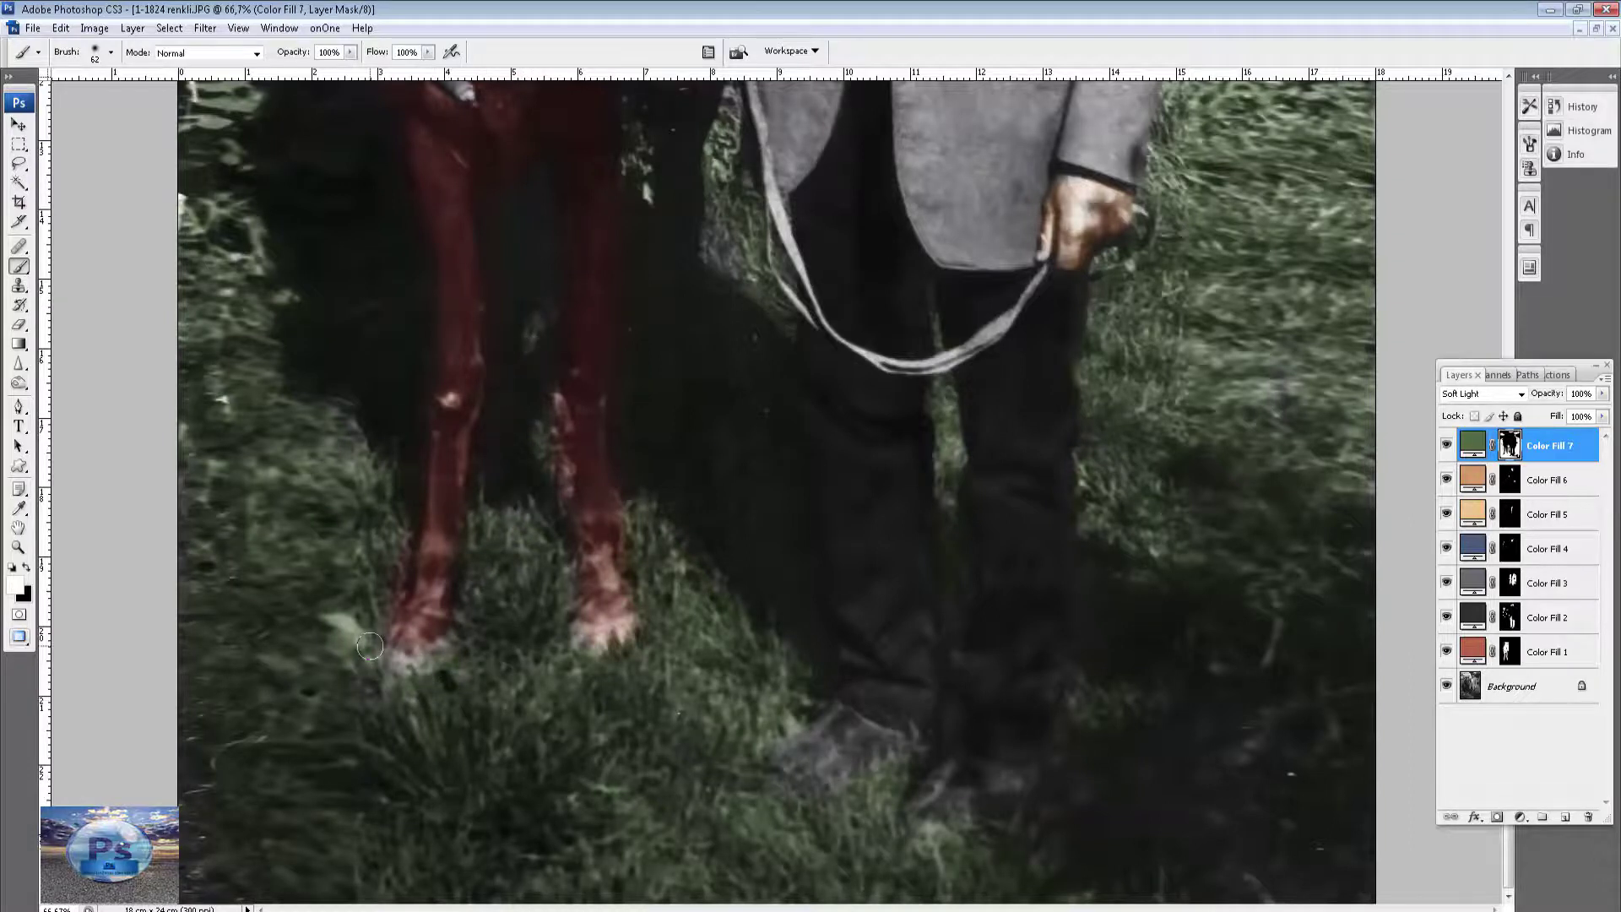
Add green strokes higher in the photo and between the muzzle and coat, then fit the whole photo on screen.
{"action": "scroll", "coordinate": [560, 461], "scroll_direction": "up", "scroll_amount": 5}
{"action": "scroll", "coordinate": [564, 451], "scroll_direction": "up", "scroll_amount": 2}
{"action": "scroll", "coordinate": [566, 448], "scroll_direction": "up", "scroll_amount": 2}
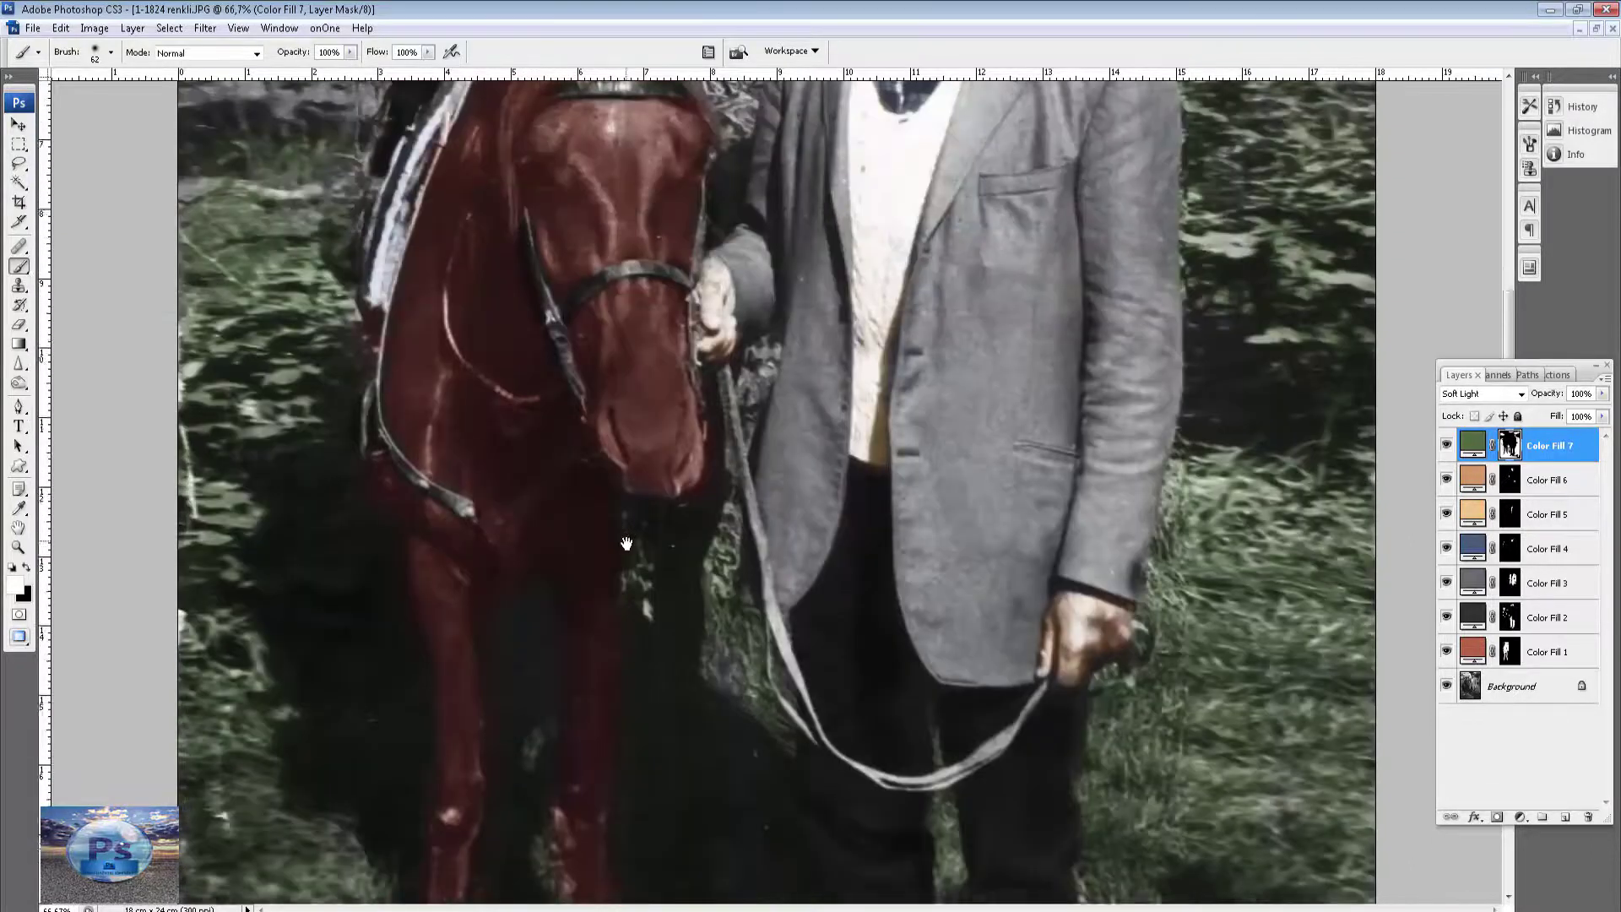
{"action": "scroll", "coordinate": [592, 425], "scroll_direction": "up", "scroll_amount": 2}
{"action": "scroll", "coordinate": [592, 425], "scroll_direction": "up", "scroll_amount": 2}
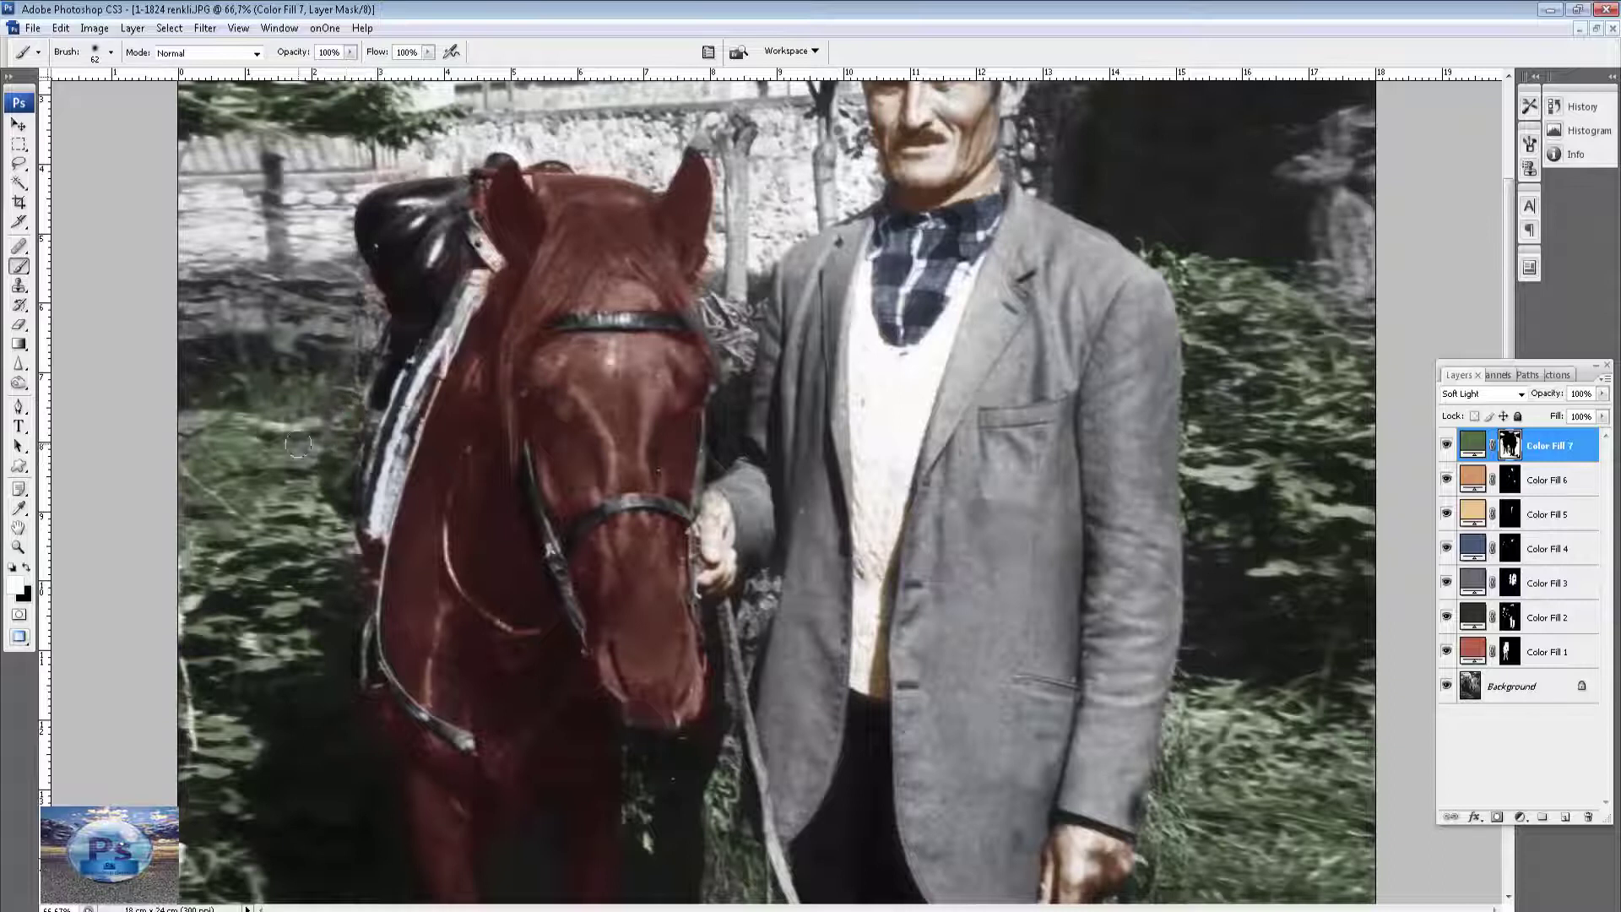
{"action": "scroll", "coordinate": [240, 397], "scroll_direction": "up", "scroll_amount": 2}
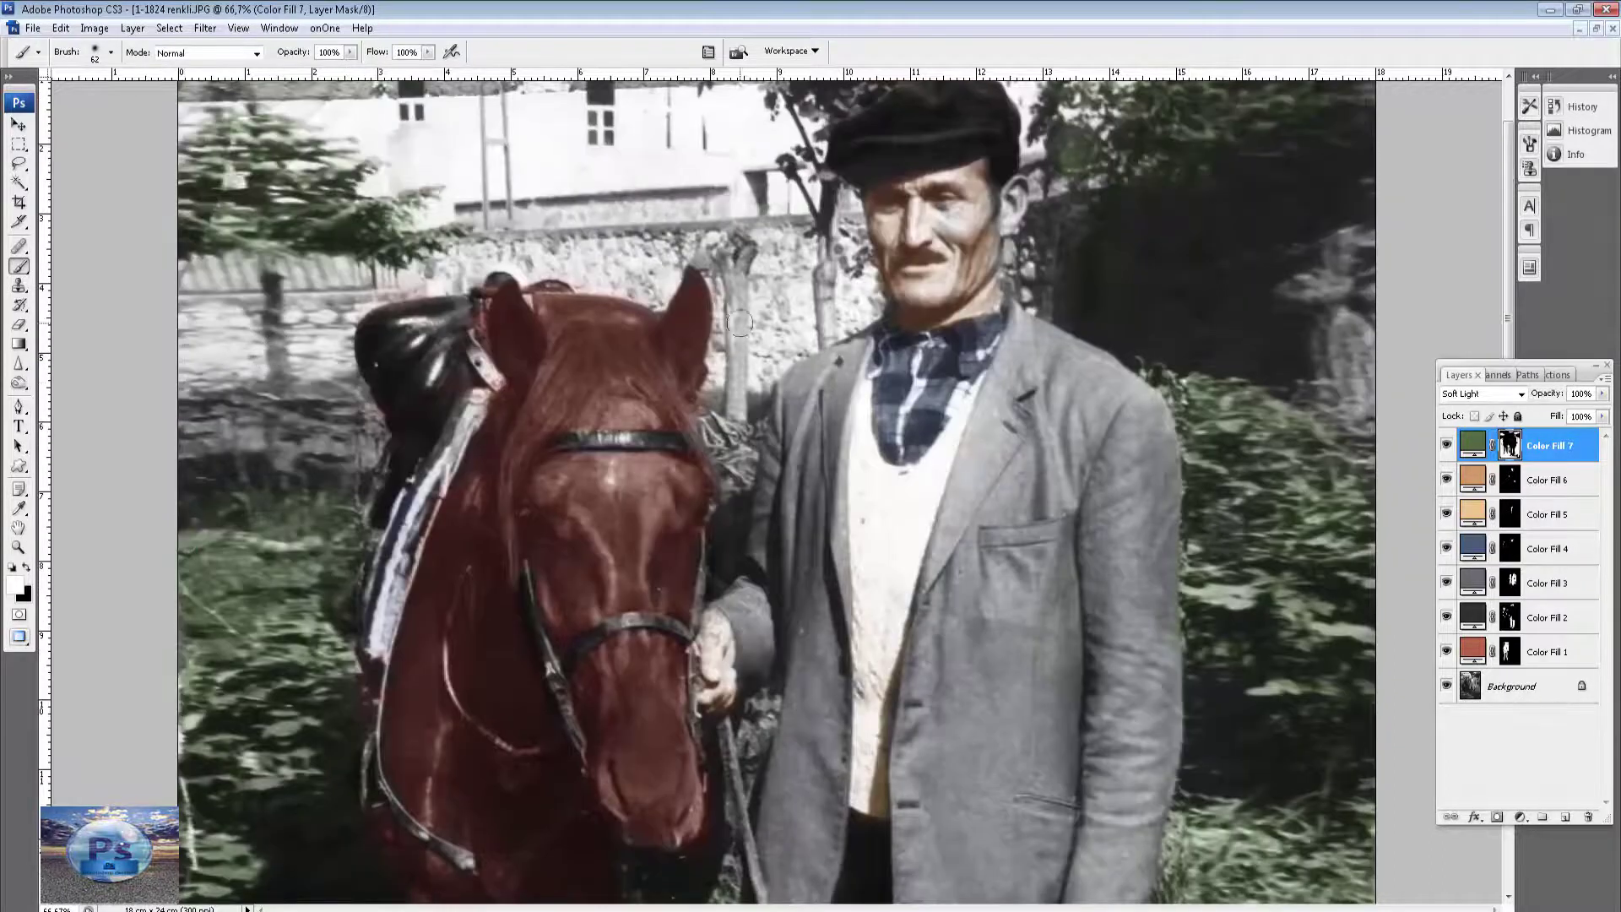
{"action": "scroll", "coordinate": [760, 295], "scroll_direction": "up", "scroll_amount": 2}
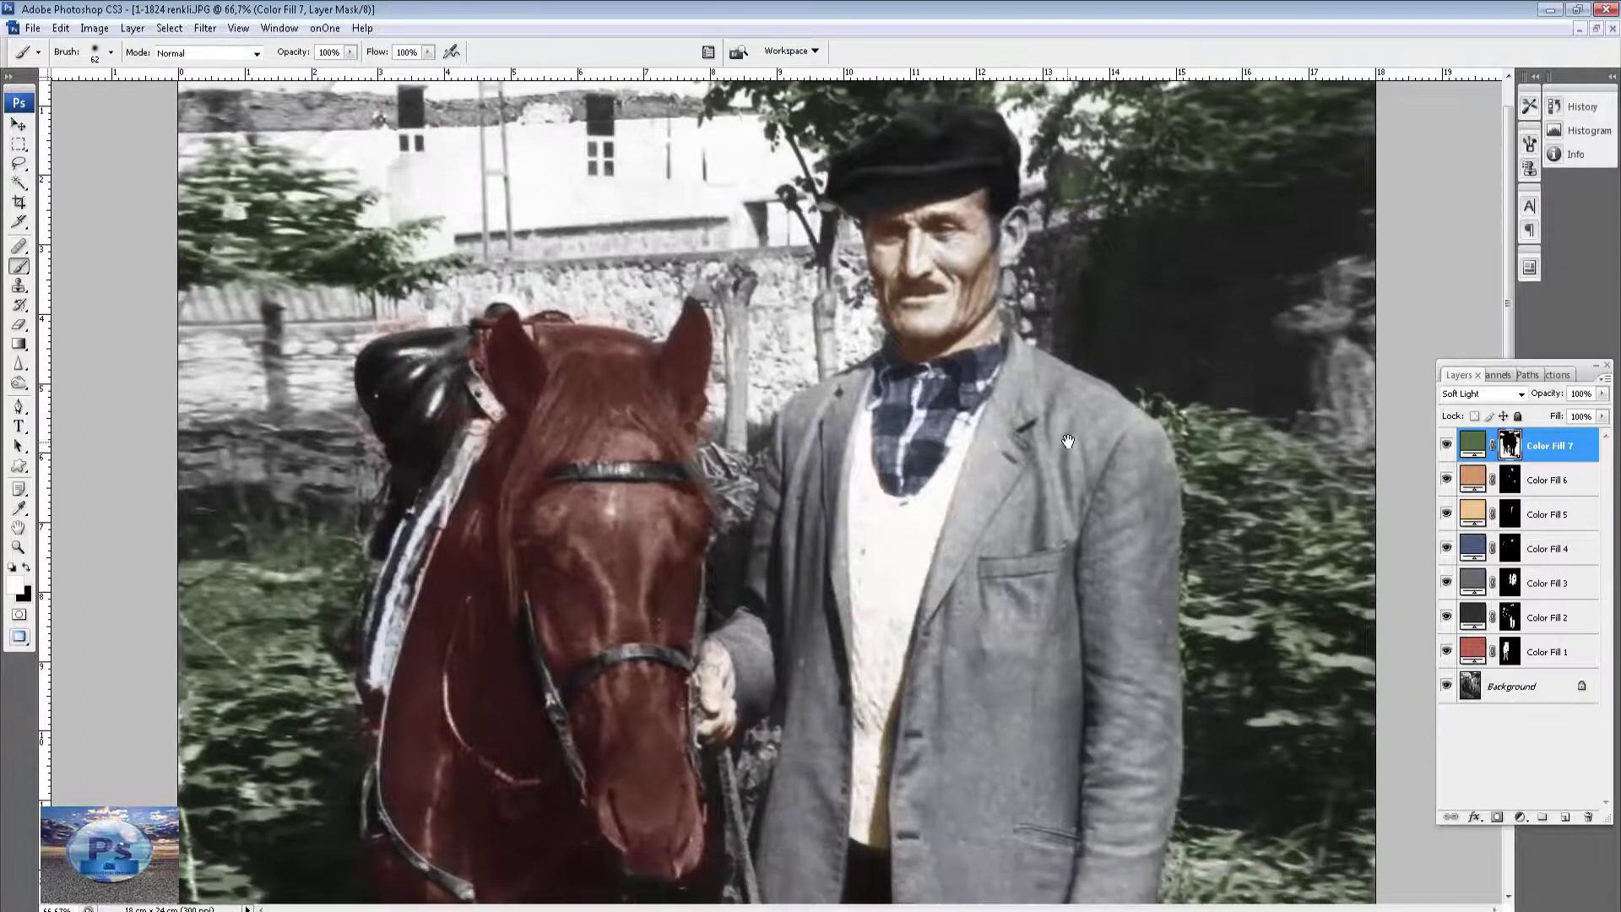
{"action": "left_click_drag", "start_coordinate": [1079, 453], "coordinate": [1281, 485]}
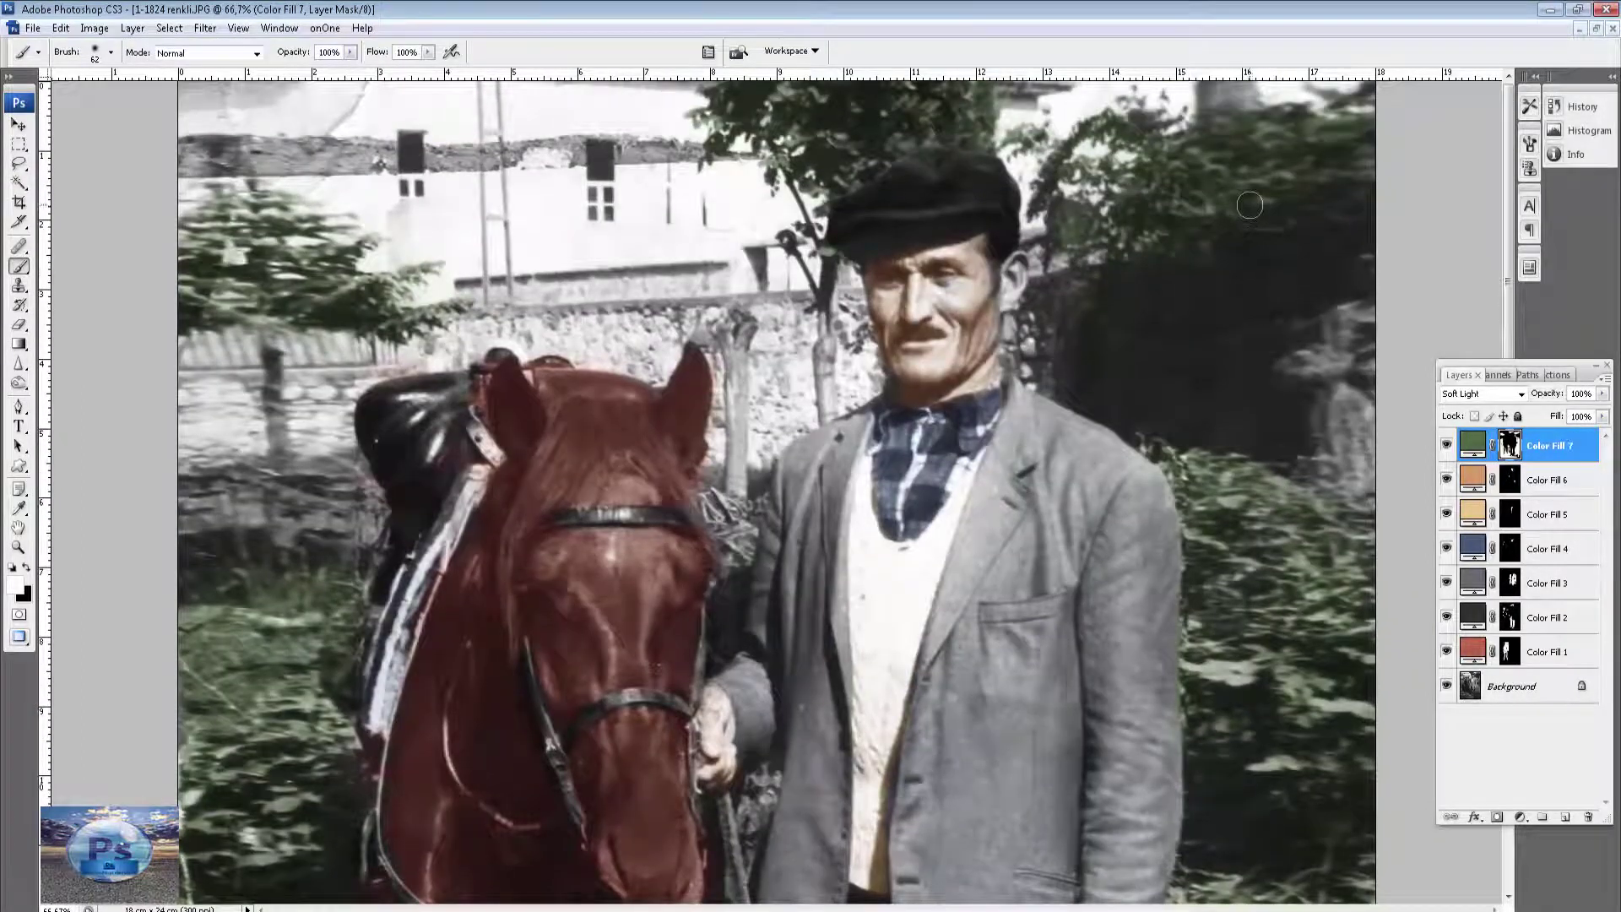
{"action": "scroll", "coordinate": [1161, 242], "scroll_direction": "down", "scroll_amount": 3}
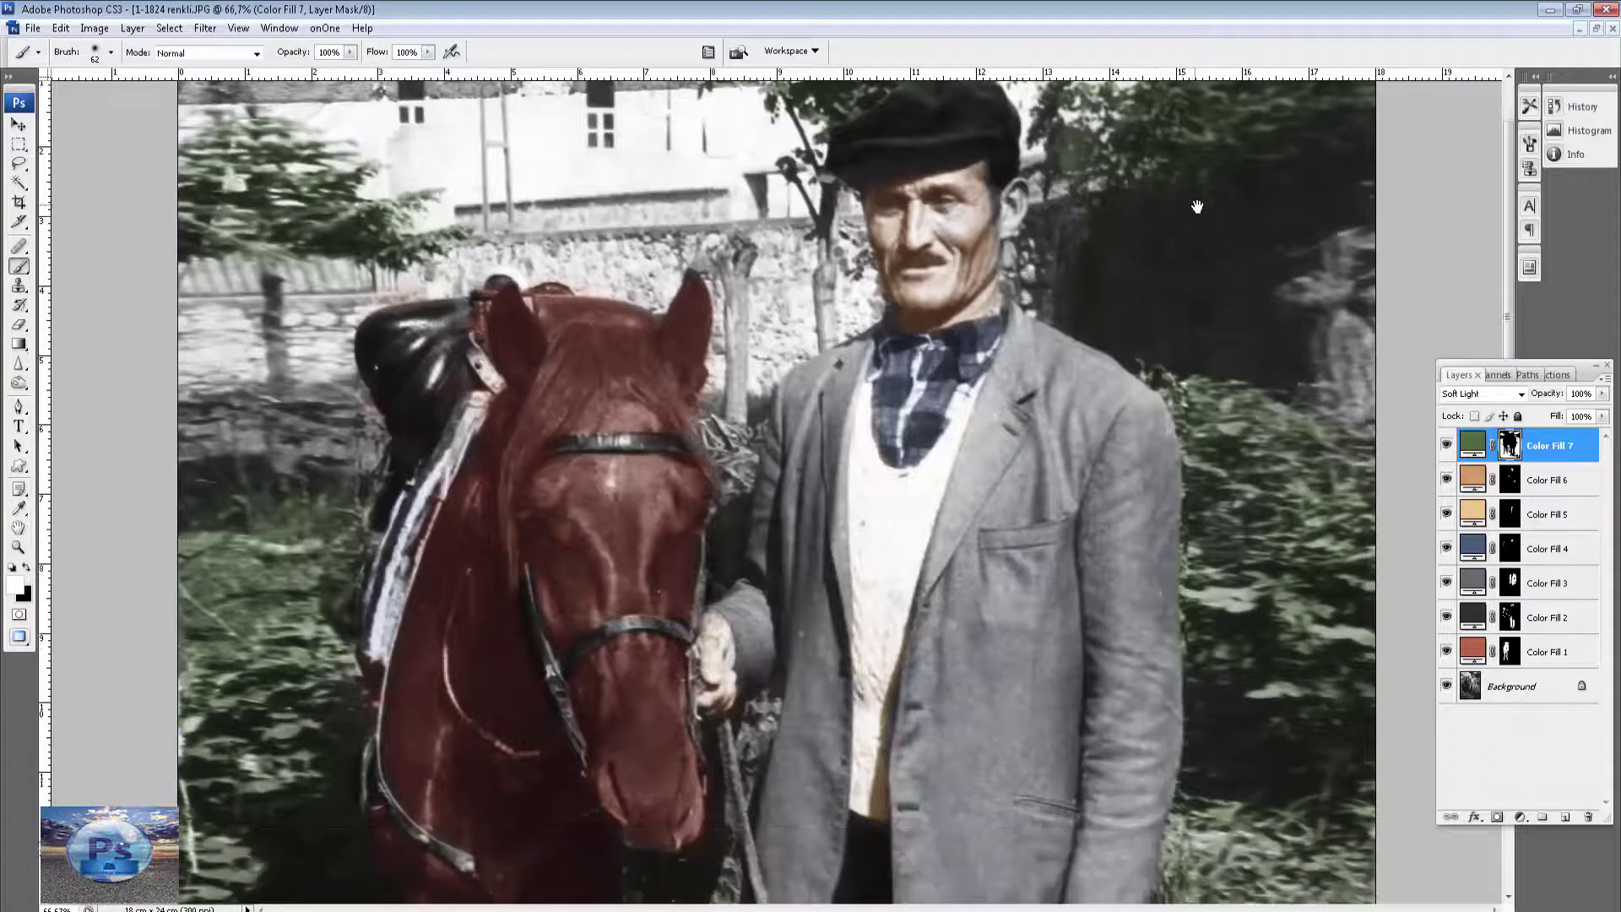
{"action": "scroll", "coordinate": [1161, 241], "scroll_direction": "down", "scroll_amount": 2}
{"action": "scroll", "coordinate": [1161, 239], "scroll_direction": "down", "scroll_amount": 3}
{"action": "scroll", "coordinate": [1159, 234], "scroll_direction": "down", "scroll_amount": 3}
{"action": "scroll", "coordinate": [1169, 369], "scroll_direction": "down", "scroll_amount": 3}
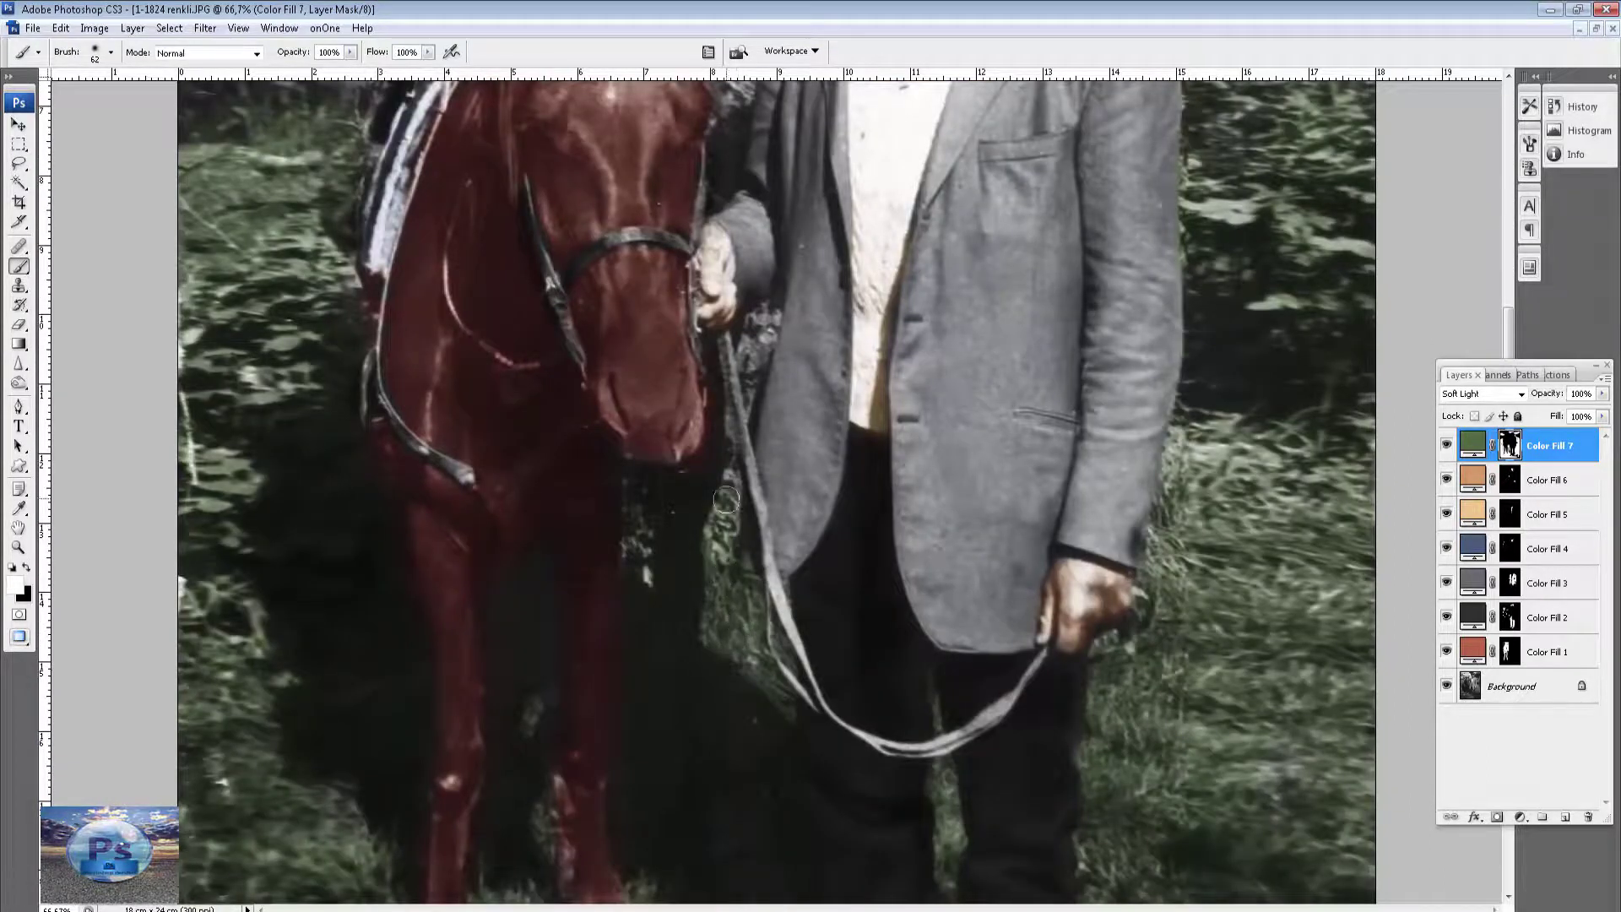
{"action": "mouse_move", "coordinate": [730, 445]}
{"action": "left_mouse_down"}
{"action": "mouse_move", "coordinate": [766, 317]}
{"action": "mouse_move", "coordinate": [744, 389]}
{"action": "left_mouse_up"}
{"action": "scroll", "coordinate": [701, 473], "scroll_direction": "down", "scroll_amount": 3}
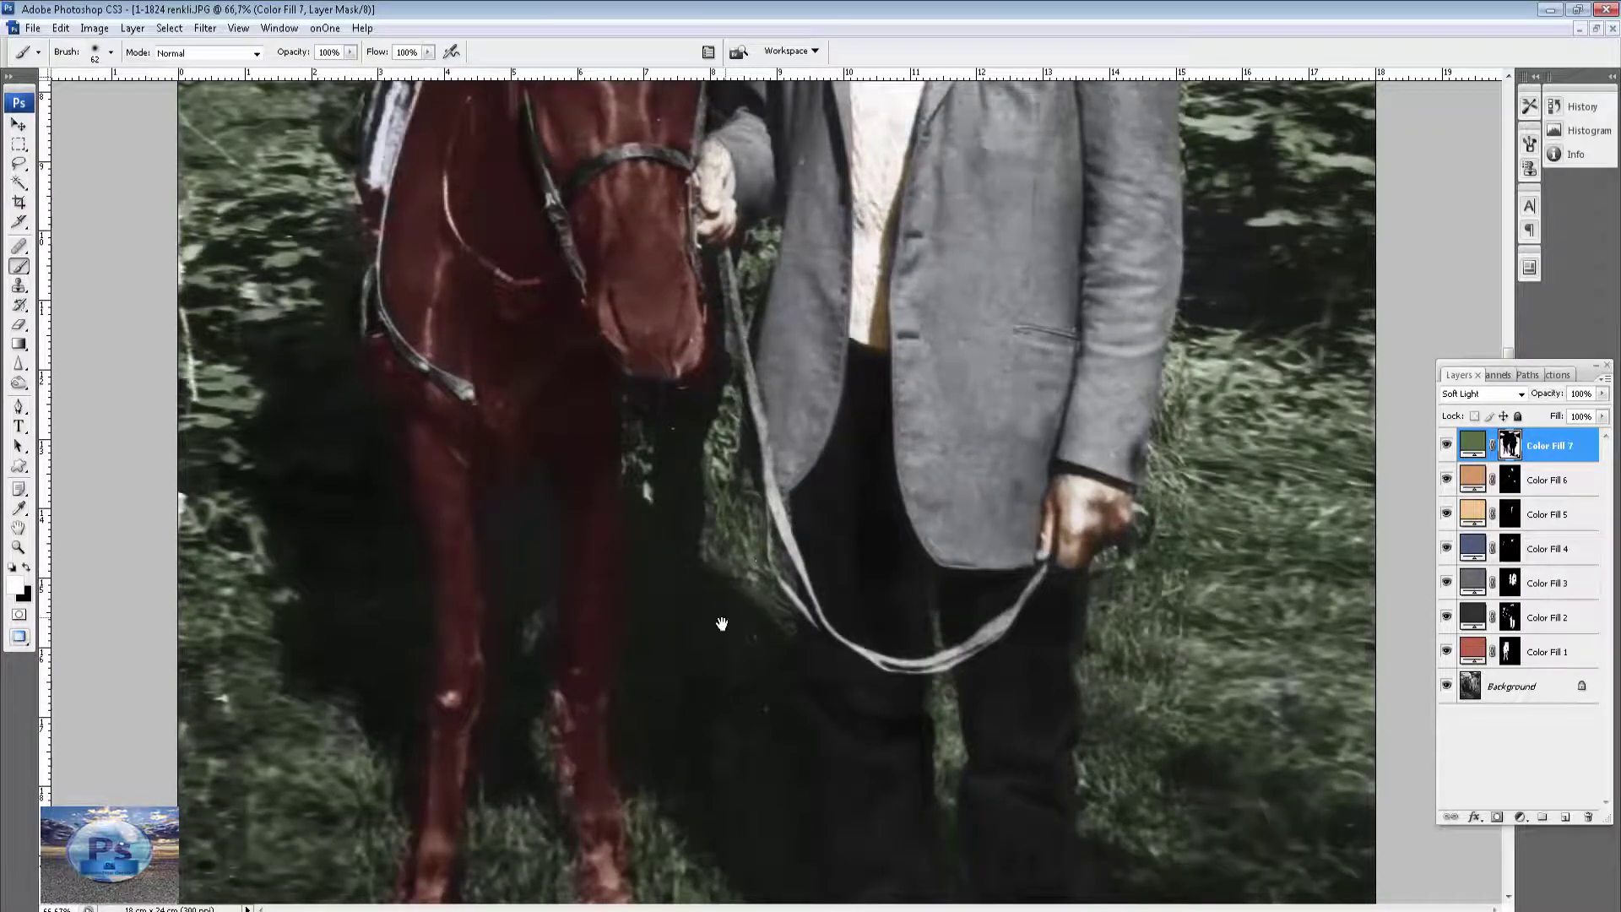
{"action": "scroll", "coordinate": [844, 591], "scroll_direction": "down", "scroll_amount": 10}
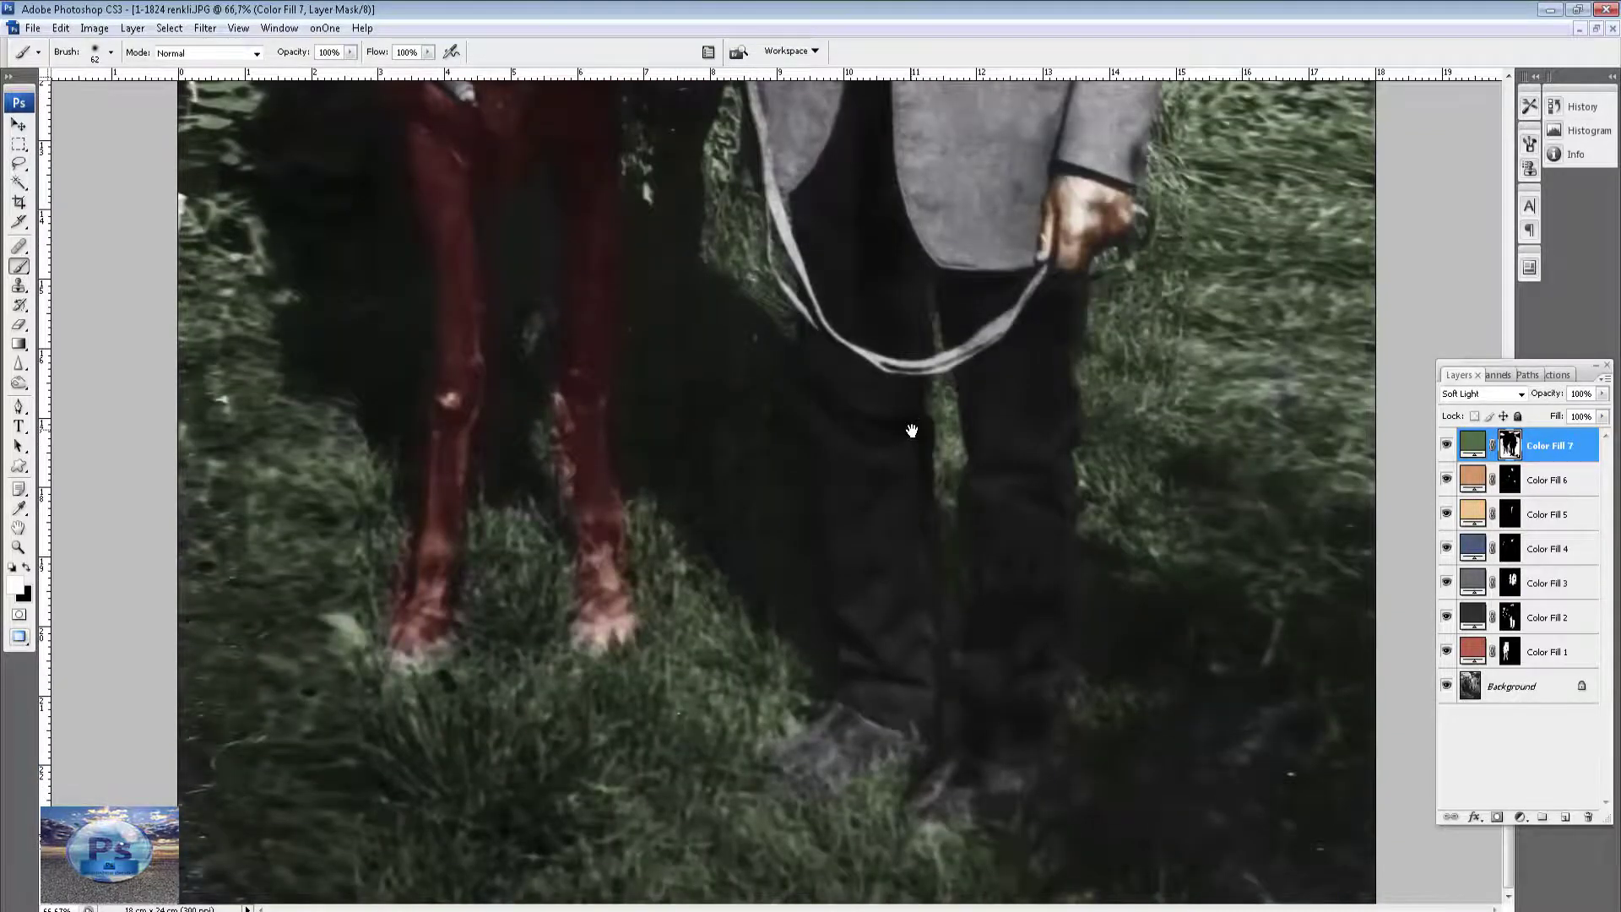
{"action": "key", "text": "ctrl+0"}
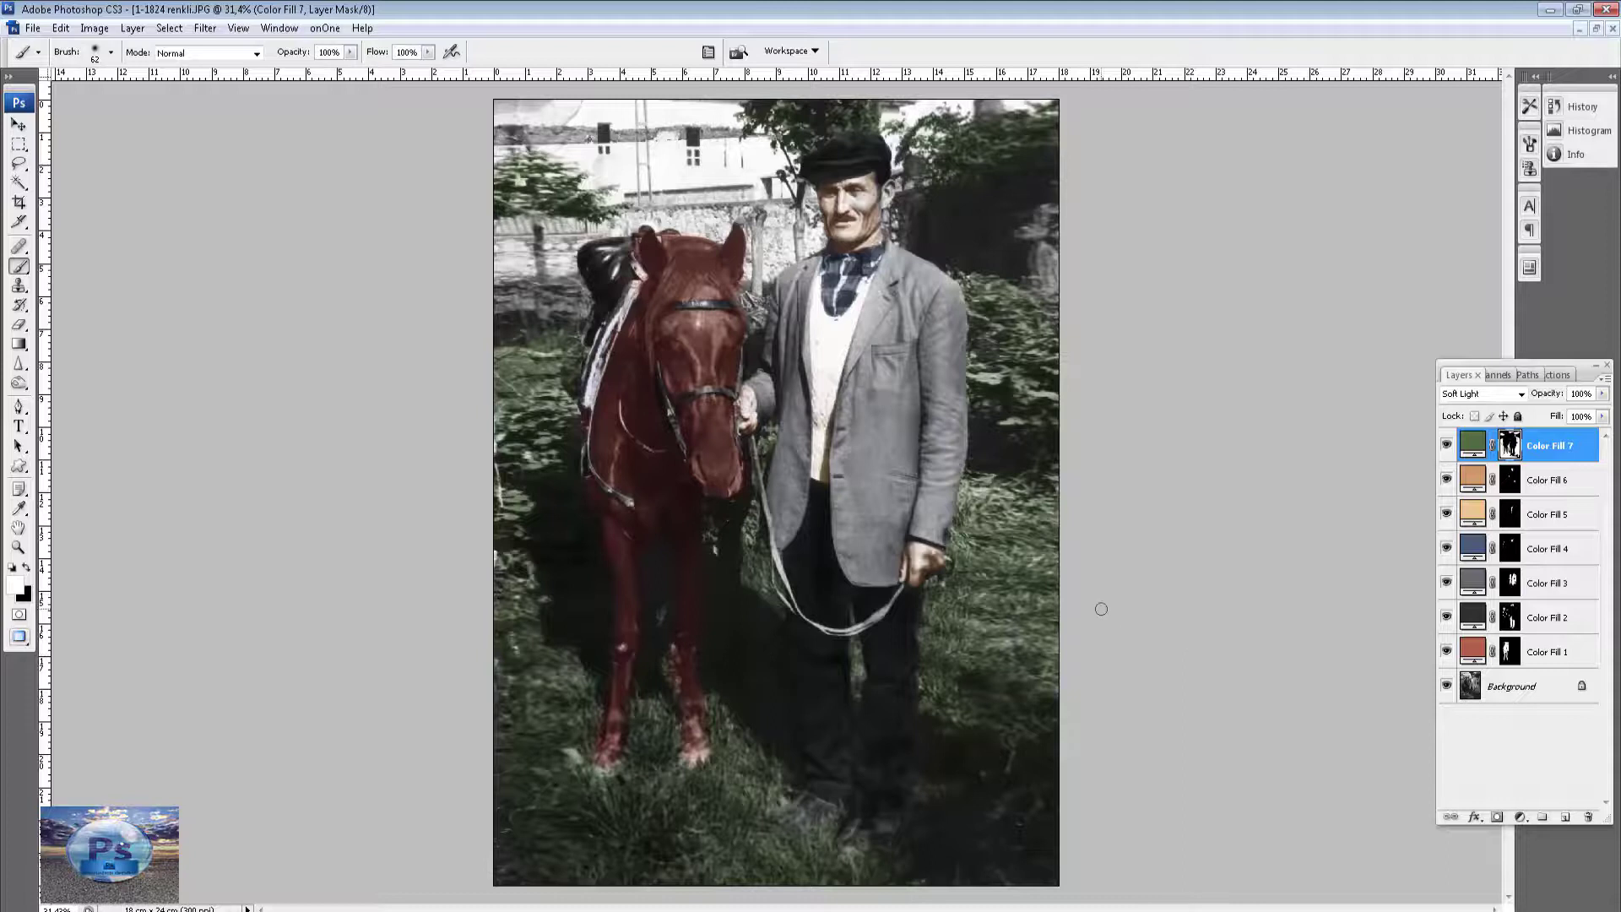
Save the image as the PSD file 1-1824 renkli.psd.
{"action": "key", "text": "ctrl+shift+s"}
{"action": "left_click", "coordinate": [1224, 549]}
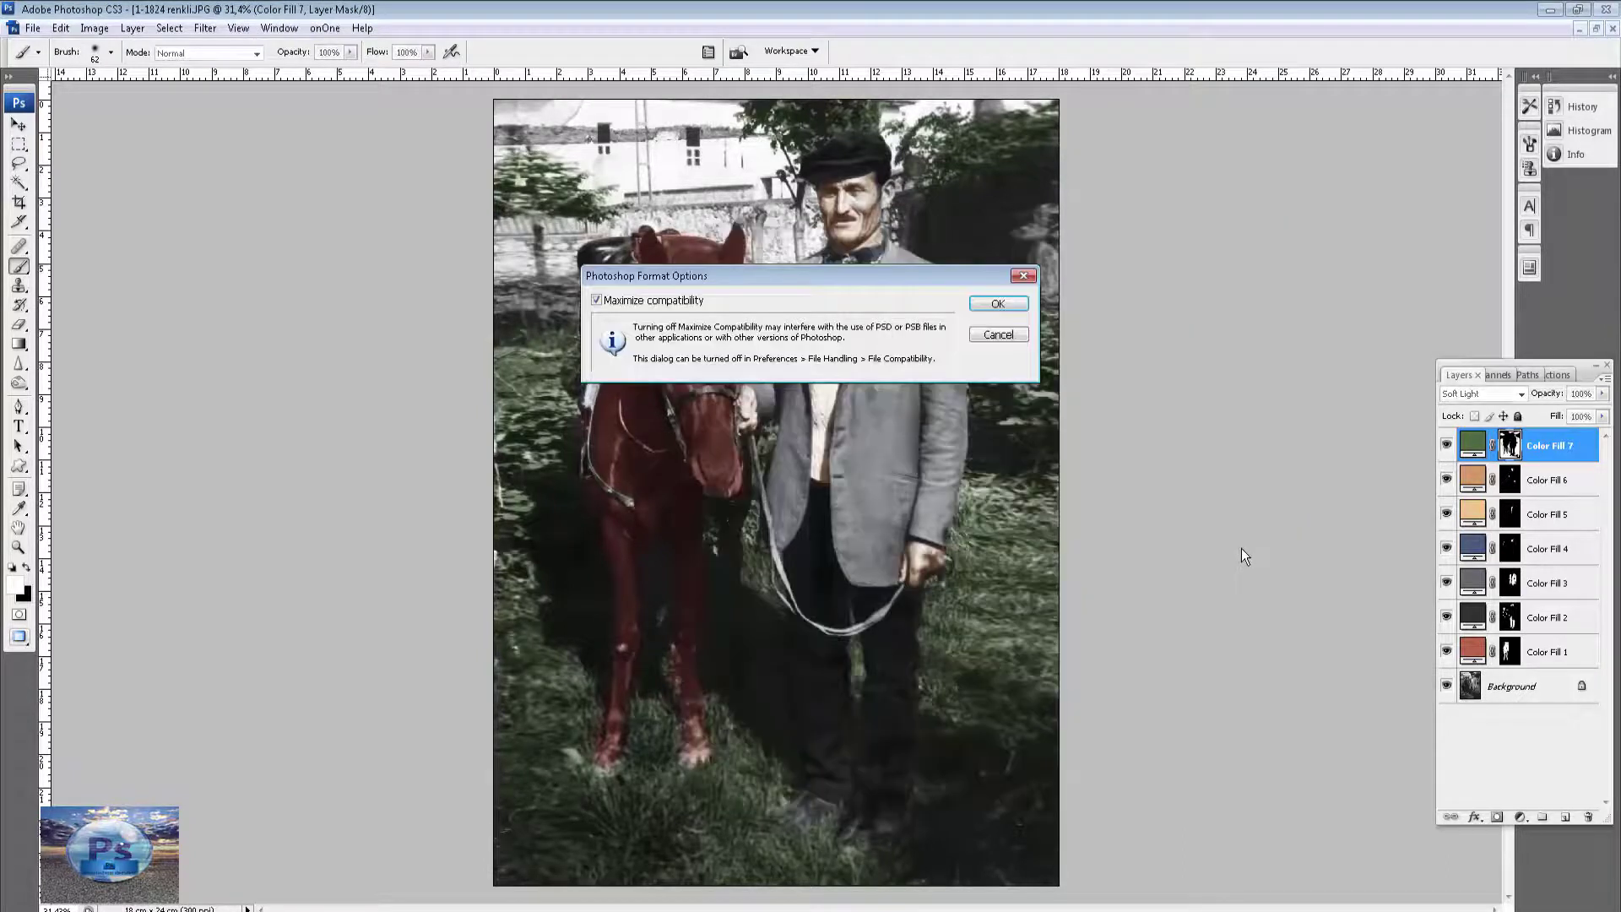
{"action": "key", "text": "Return"}
Add Color Fill 8 in a greyish tan sampled from the house photo, with its mask inverted to hide it.
{"action": "left_click", "coordinate": [1517, 815]}
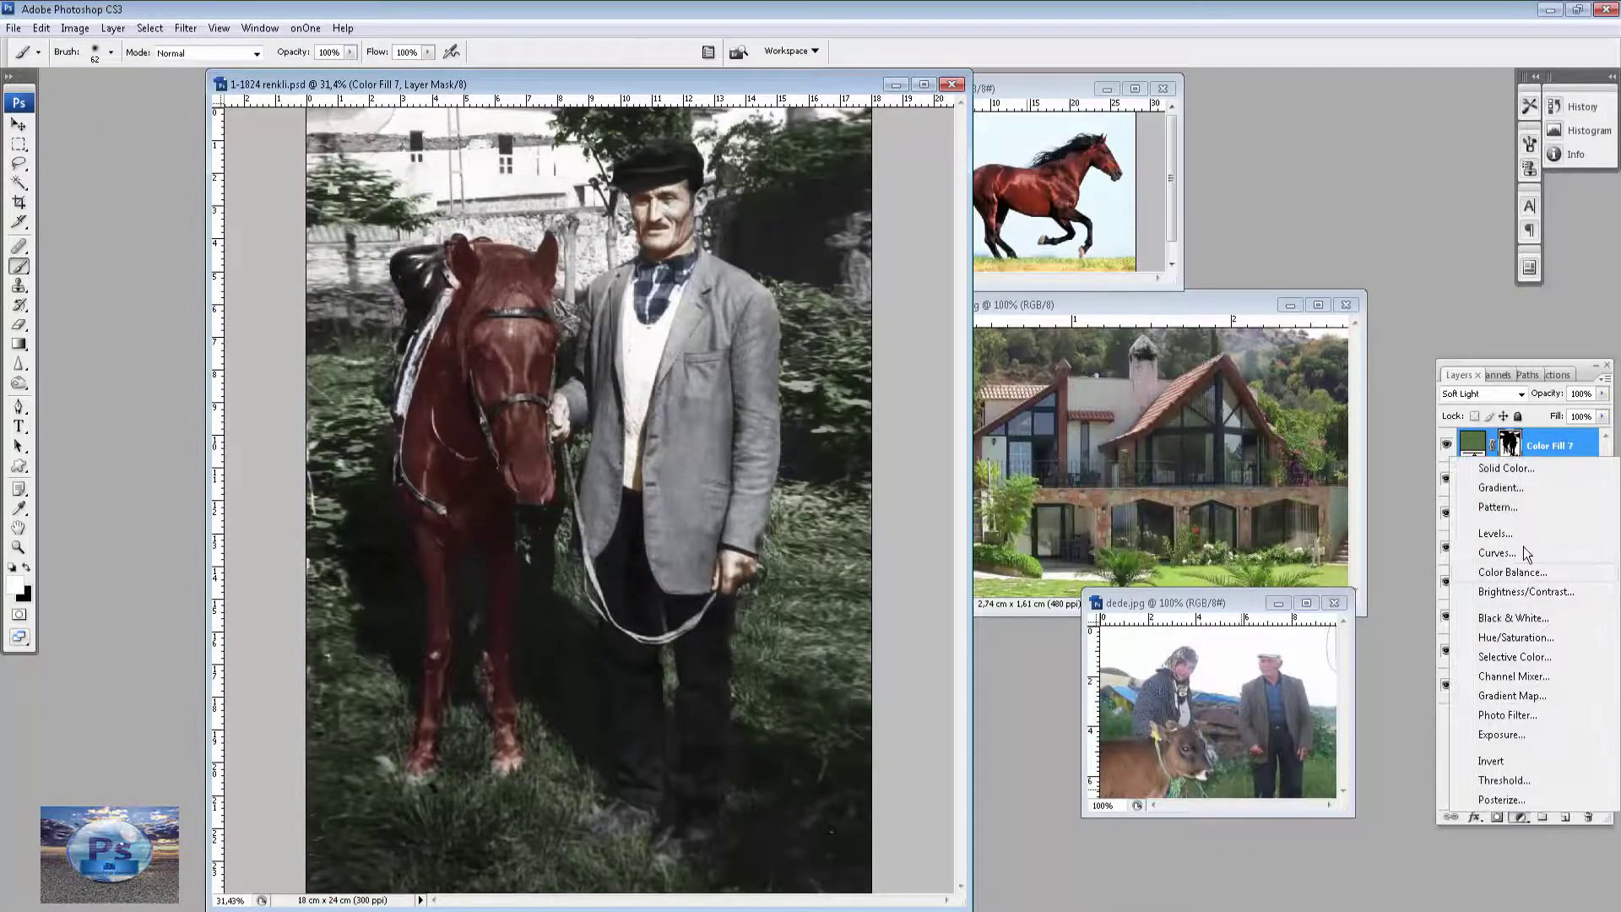
{"action": "left_click", "coordinate": [1499, 470]}
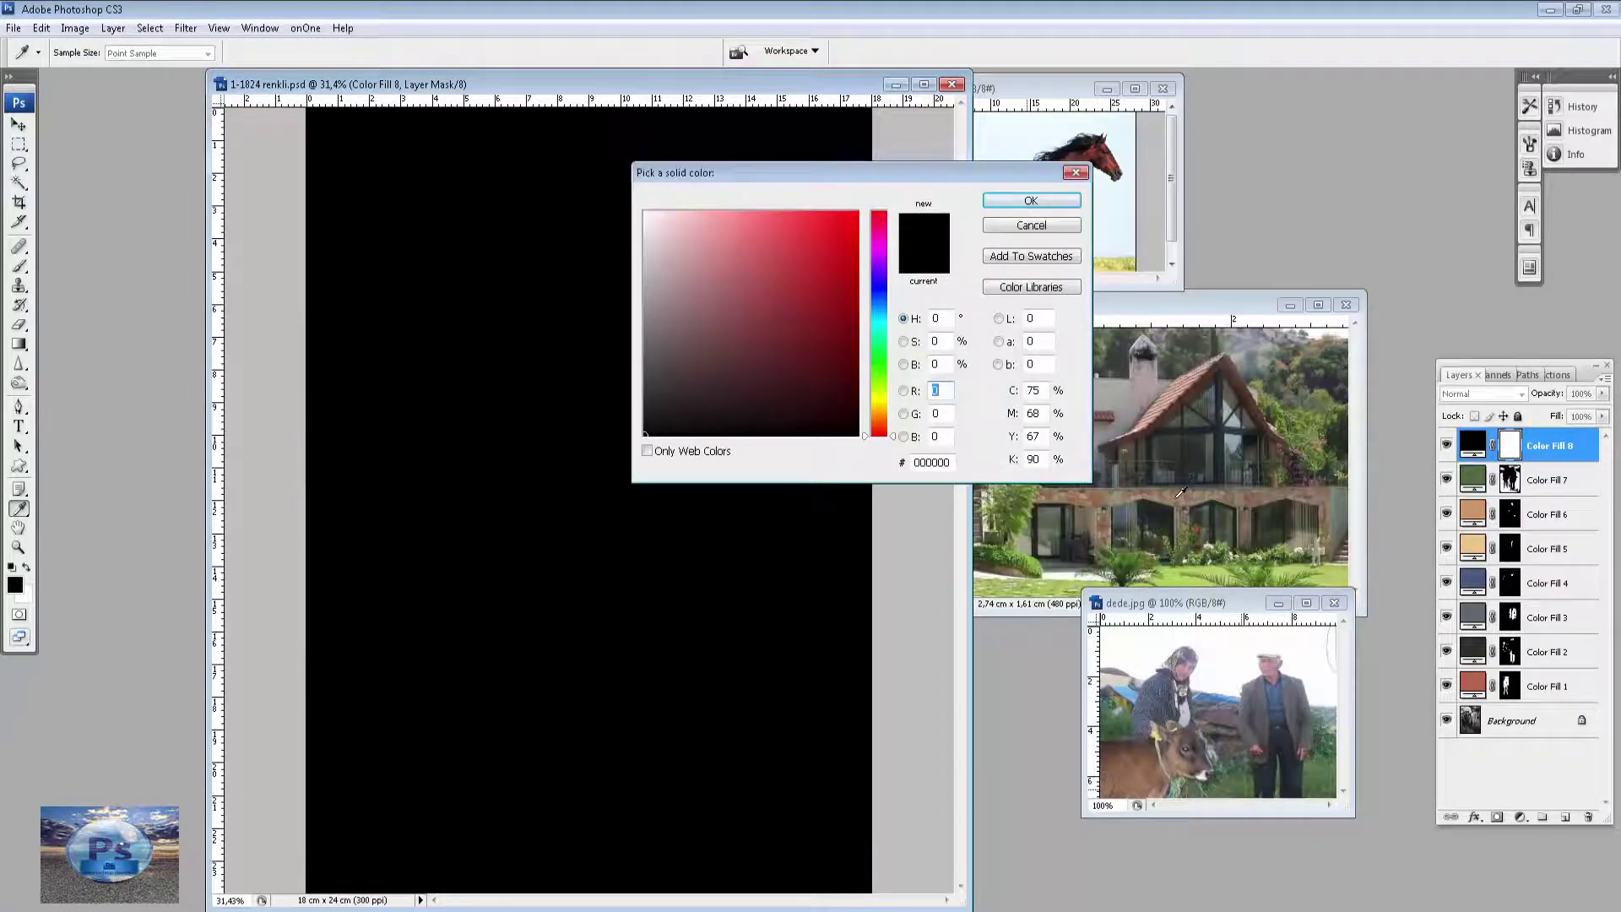
{"action": "left_click", "coordinate": [1180, 492]}
{"action": "left_click", "coordinate": [1031, 200]}
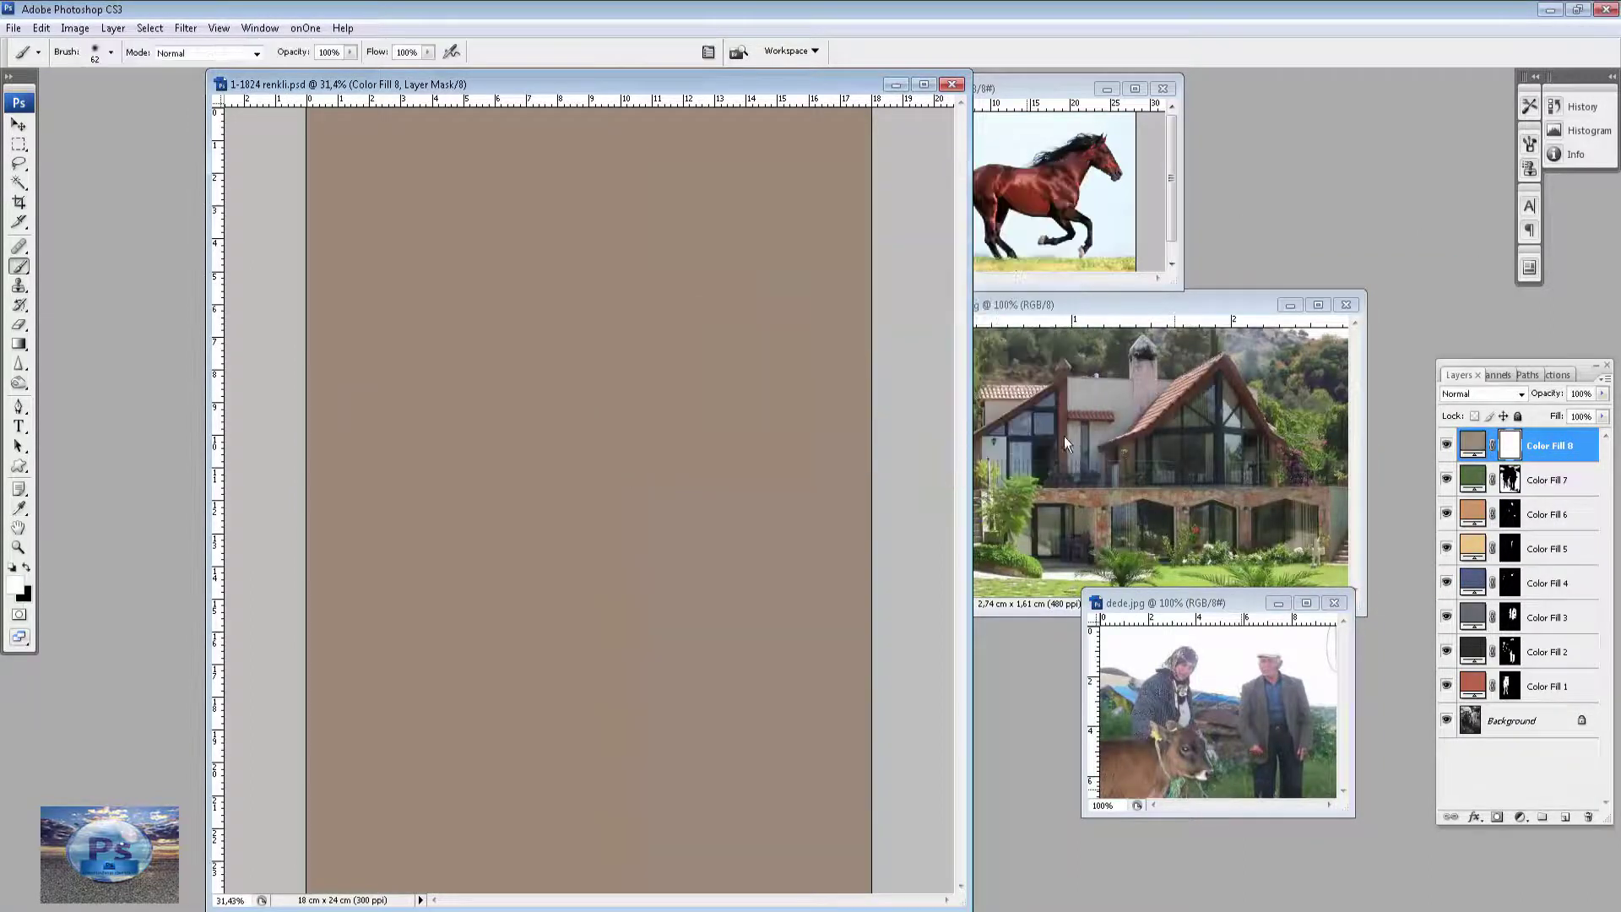
{"action": "key", "text": "ctrl+i"}
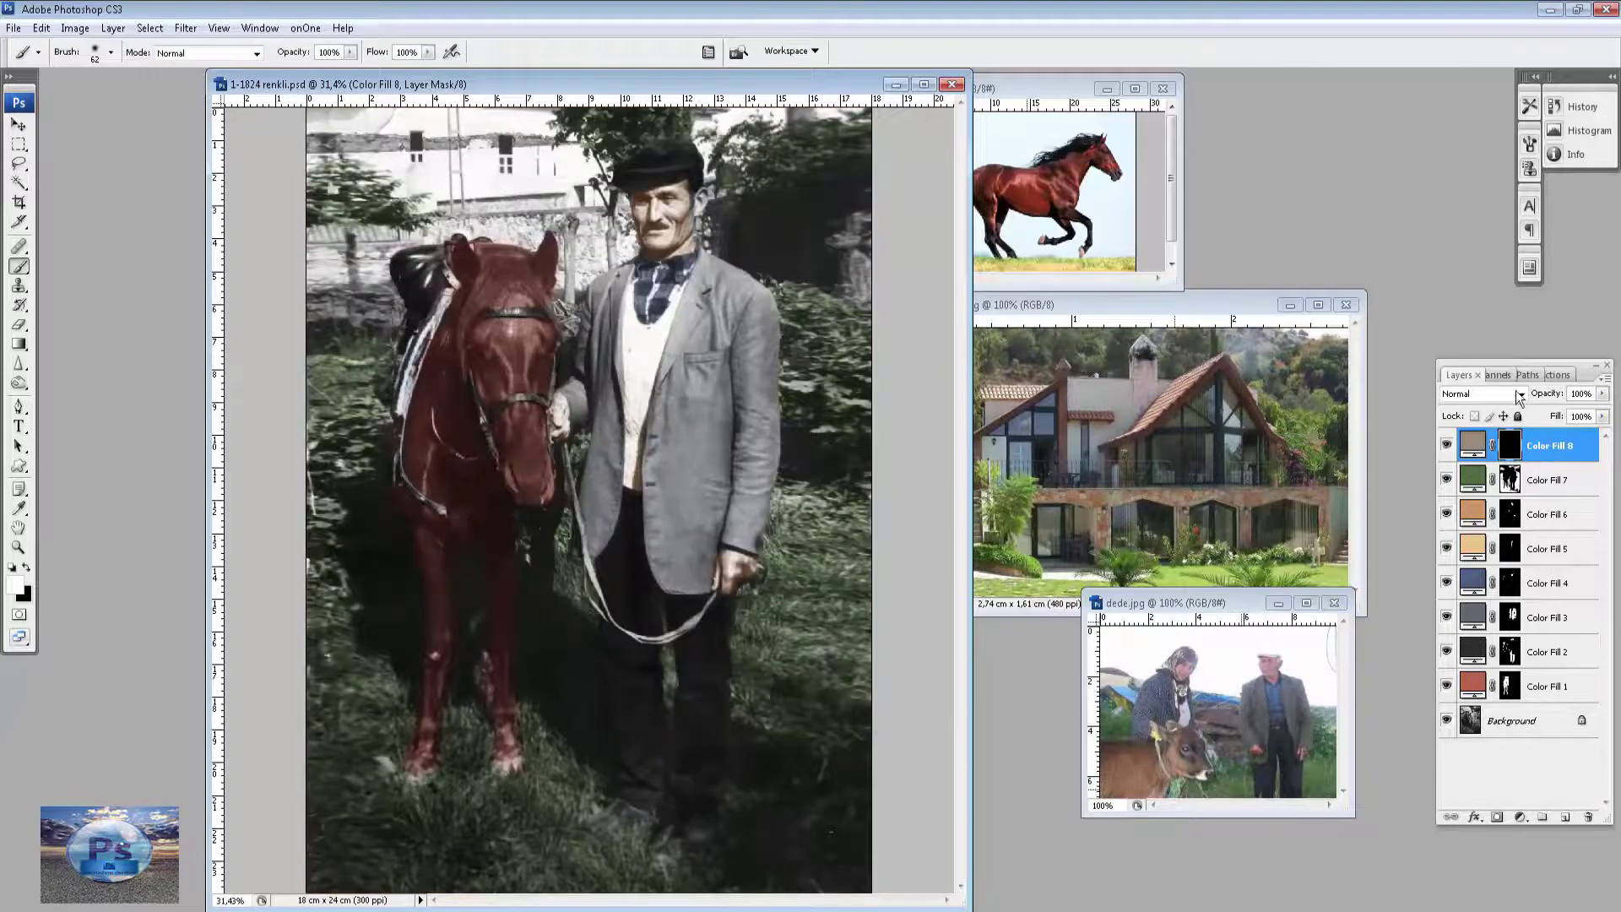
Blend Color Fill 8 in Soft Light, maximize the 1-1824 renkli.psd window and zoom to 66.7%.
{"action": "left_click", "coordinate": [1468, 396]}
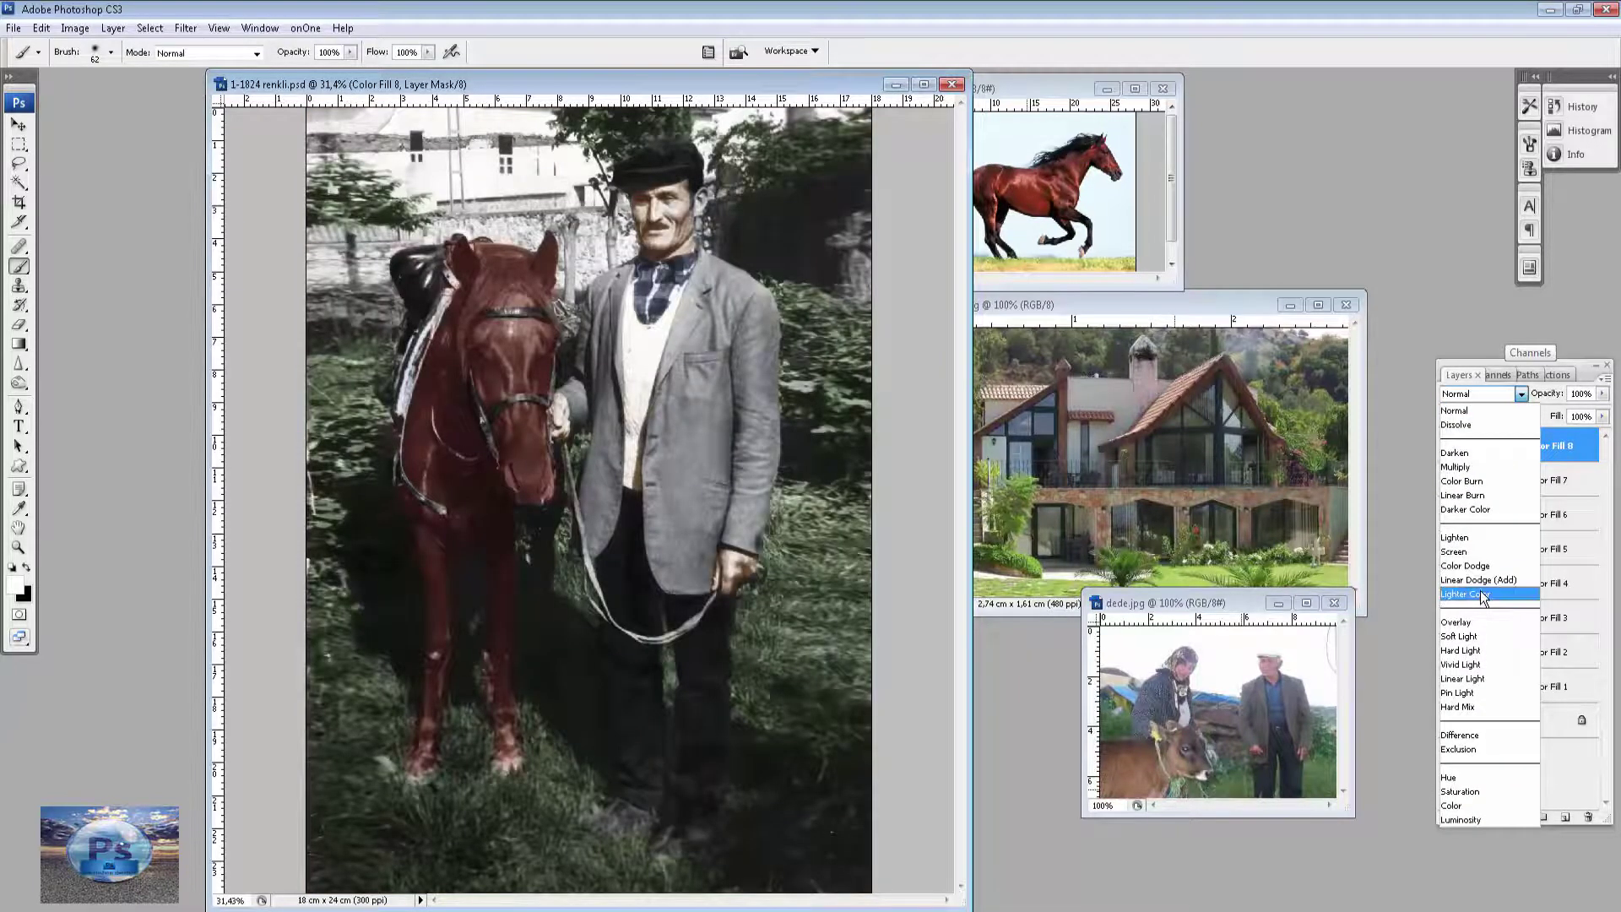
{"action": "left_click", "coordinate": [1489, 635]}
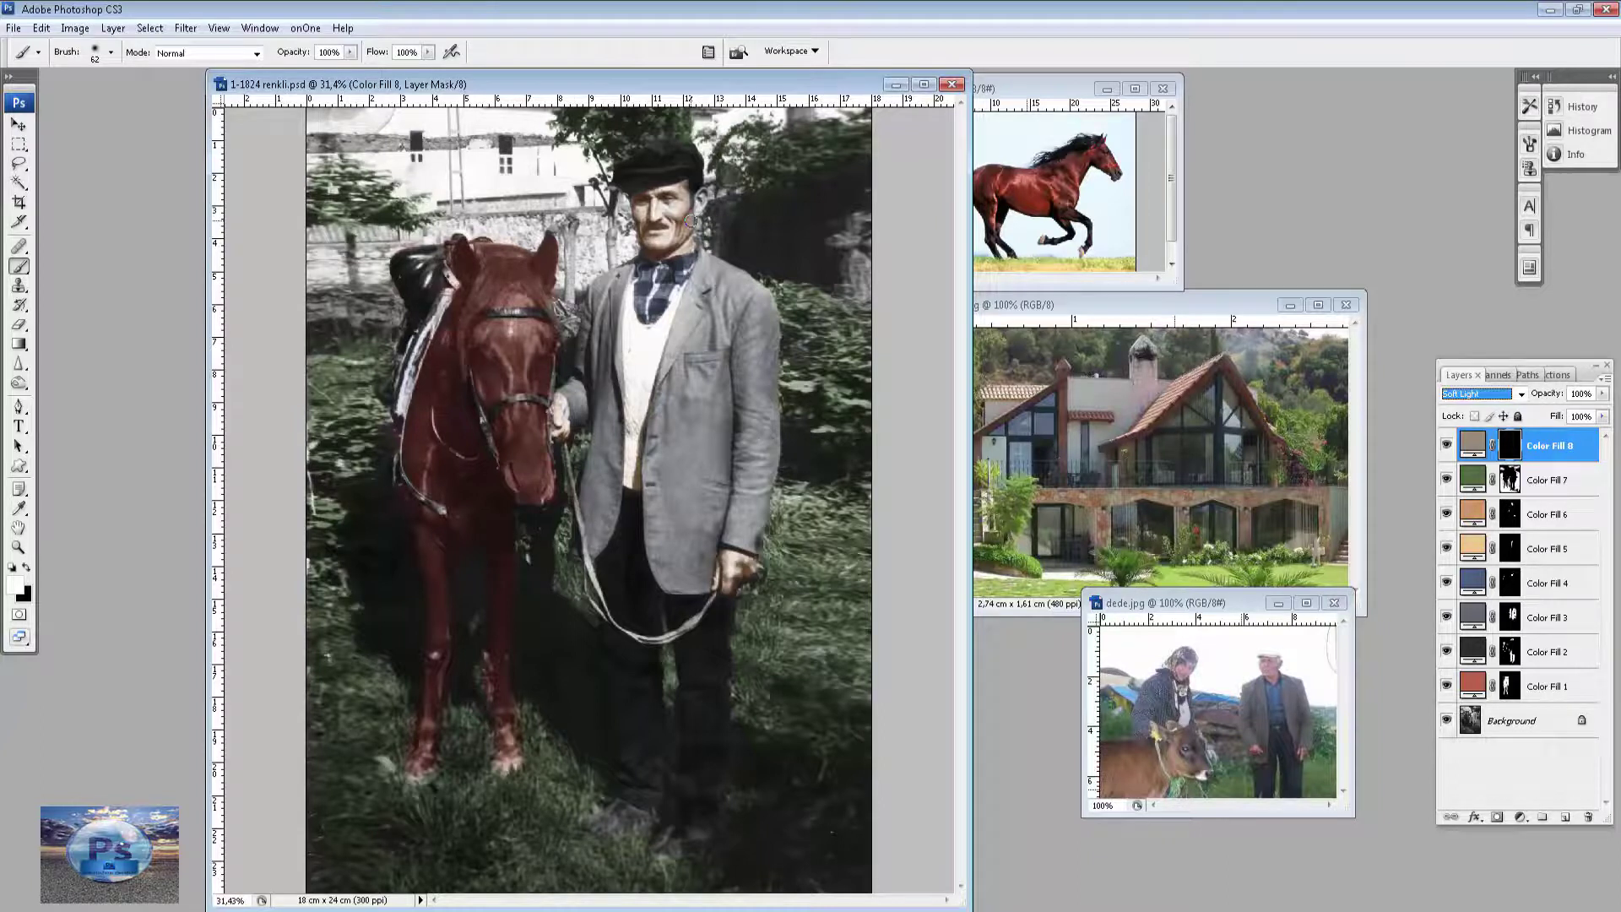
{"action": "double_click", "coordinate": [671, 84]}
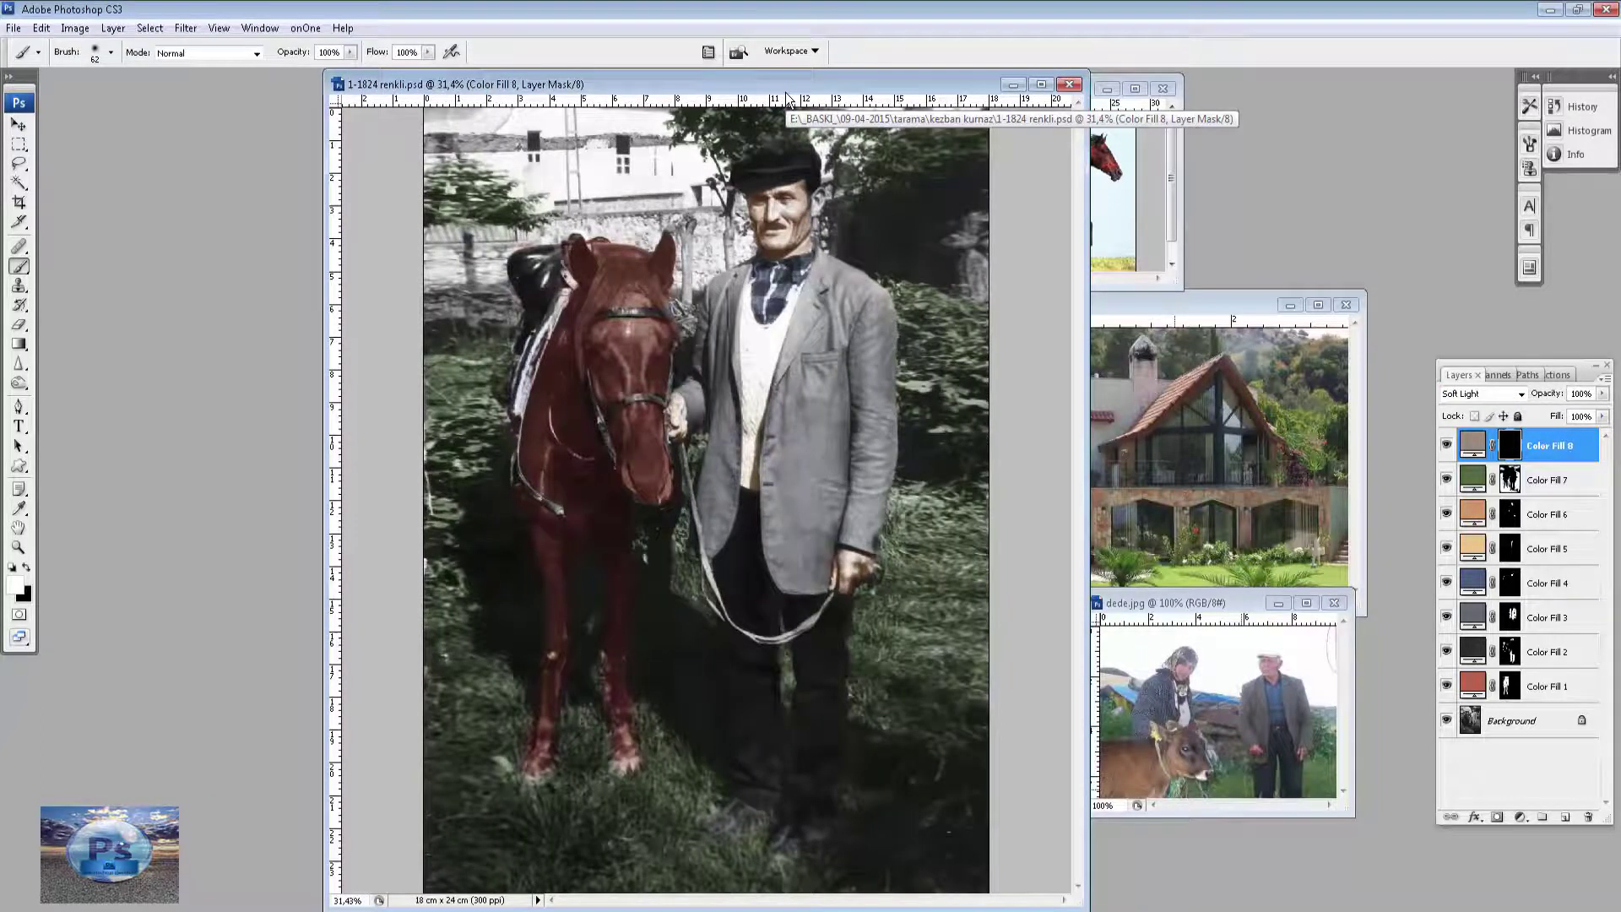
{"action": "key", "text": "ctrl+plus"}
{"action": "key", "text": "ctrl+plus"}
{"action": "key", "text": "ctrl+plus"}
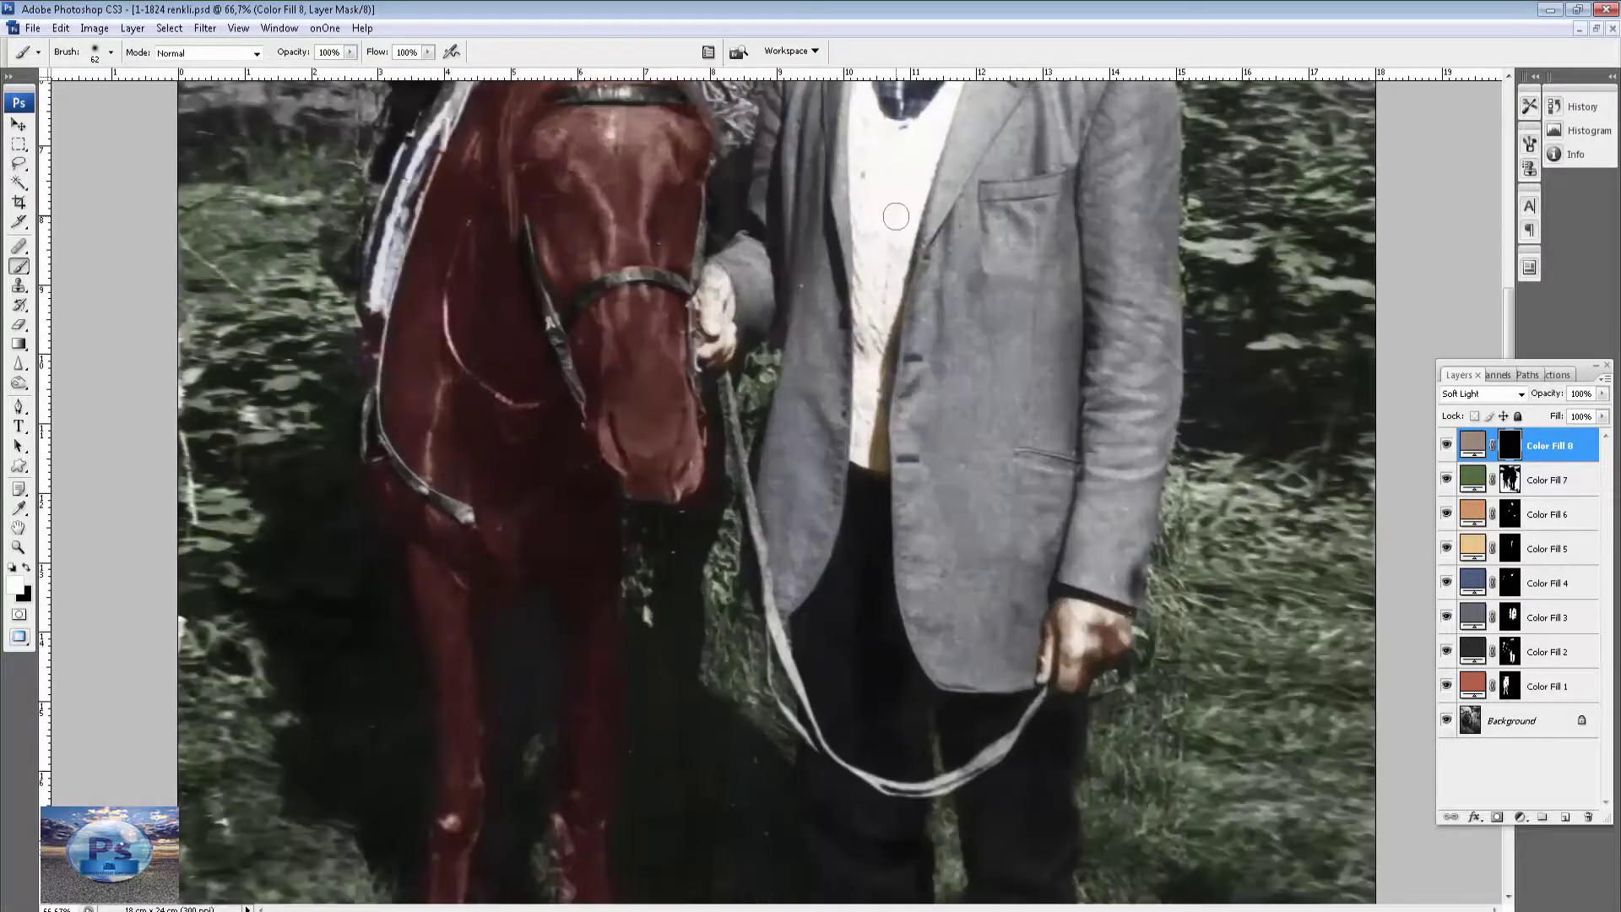
{"action": "scroll", "coordinate": [921, 400], "scroll_direction": "up", "scroll_amount": 5}
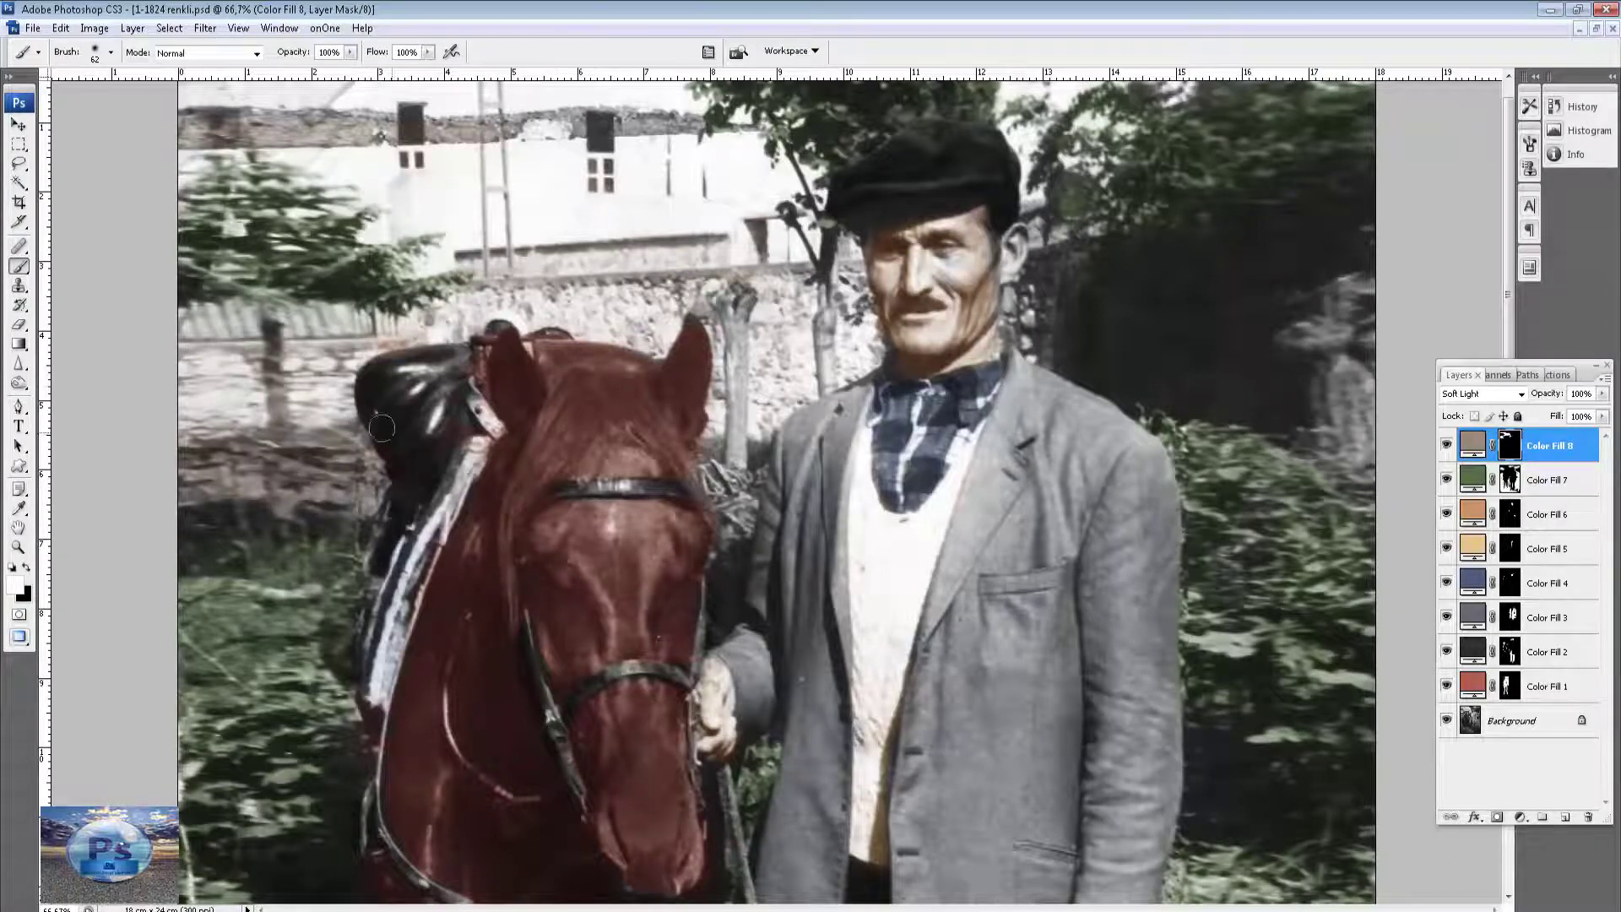
Hide and reshow the Color Fill 6 skin tint to compare the face, leaving that layer selected.
{"action": "scroll", "coordinate": [879, 387], "scroll_direction": "up", "scroll_amount": 1}
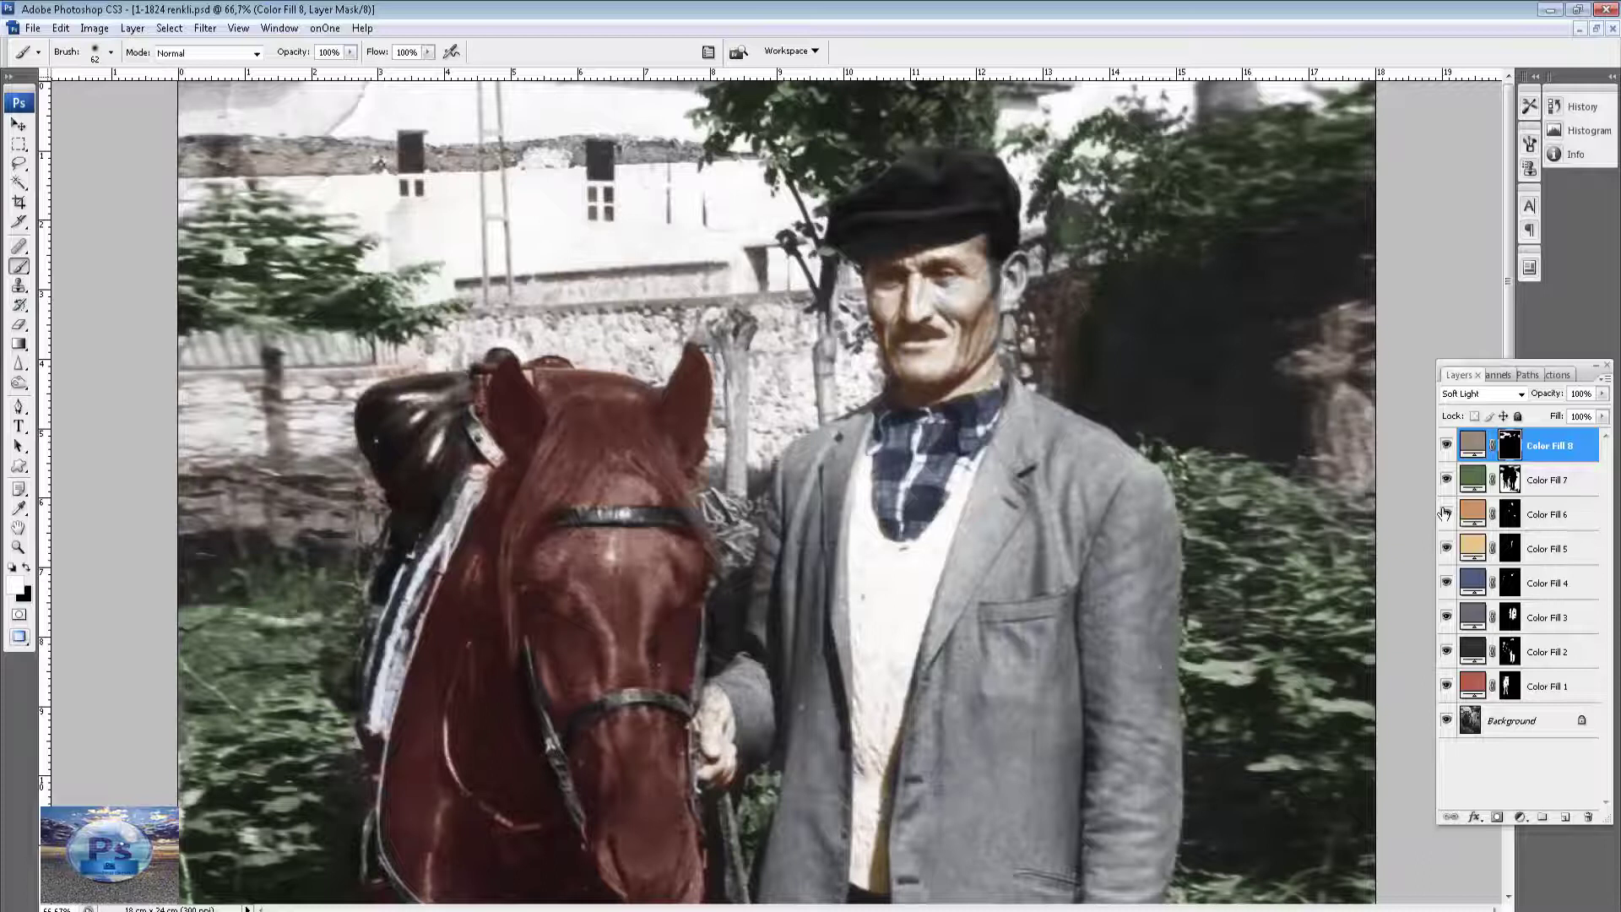
{"action": "left_click", "coordinate": [1447, 513]}
{"action": "left_click", "coordinate": [1473, 513]}
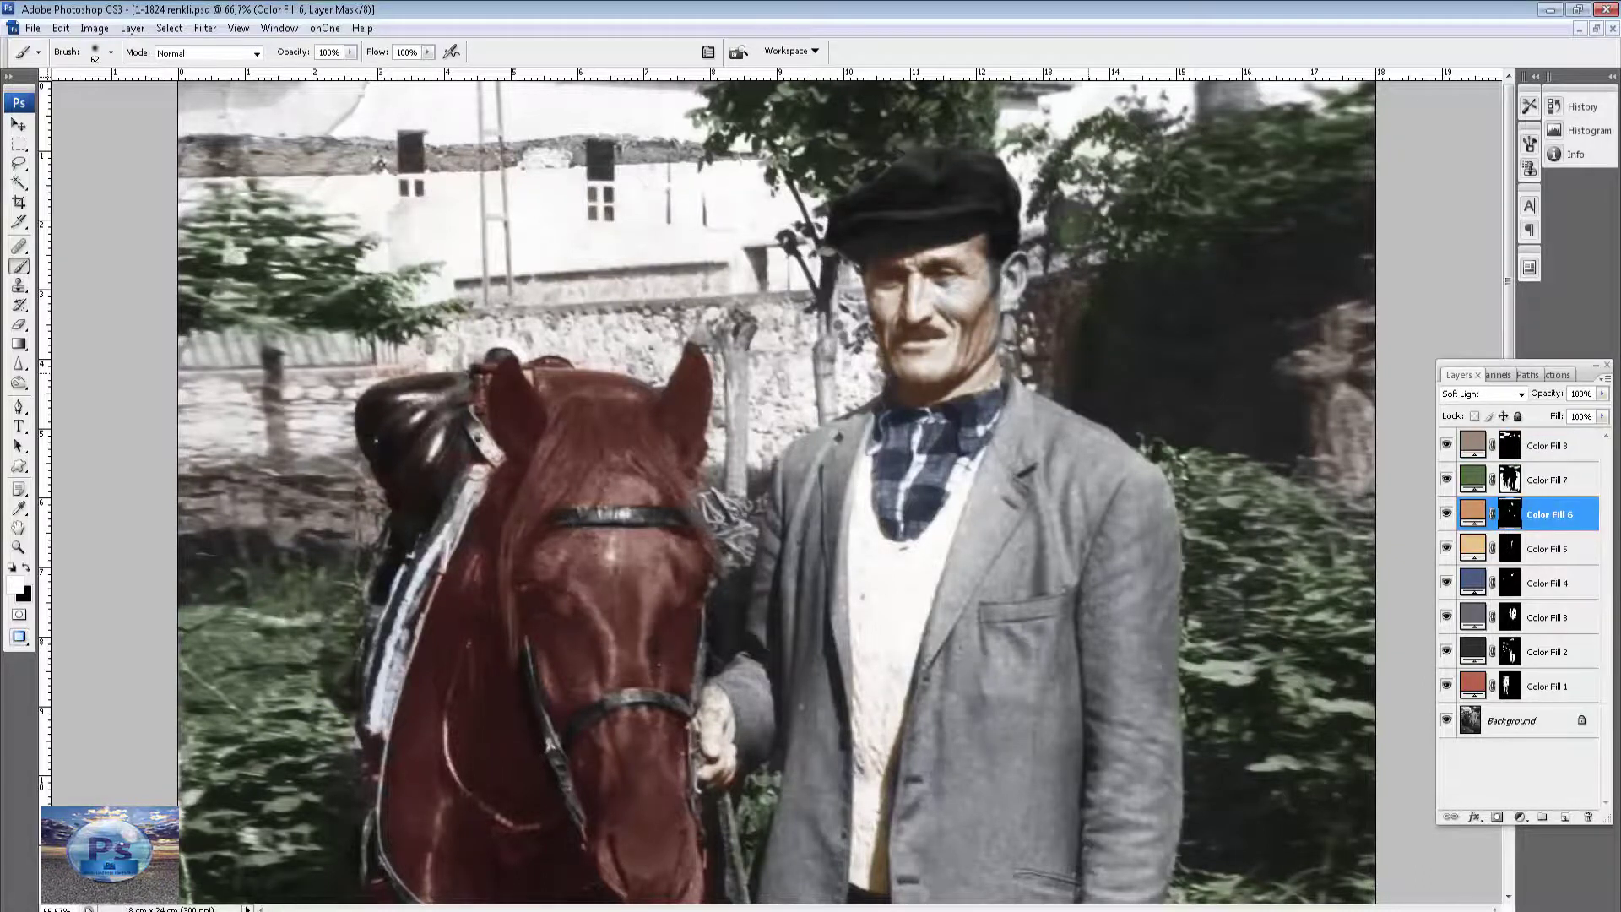
Zoom in on the face and paint the skin tint over the jaw, neck and ear with a 34 px white brush.
{"action": "key", "text": "ctrl+plus"}
{"action": "key", "text": "ctrl+plus"}
{"action": "left_click_drag", "start_coordinate": [1351, 380], "coordinate": [768, 563]}
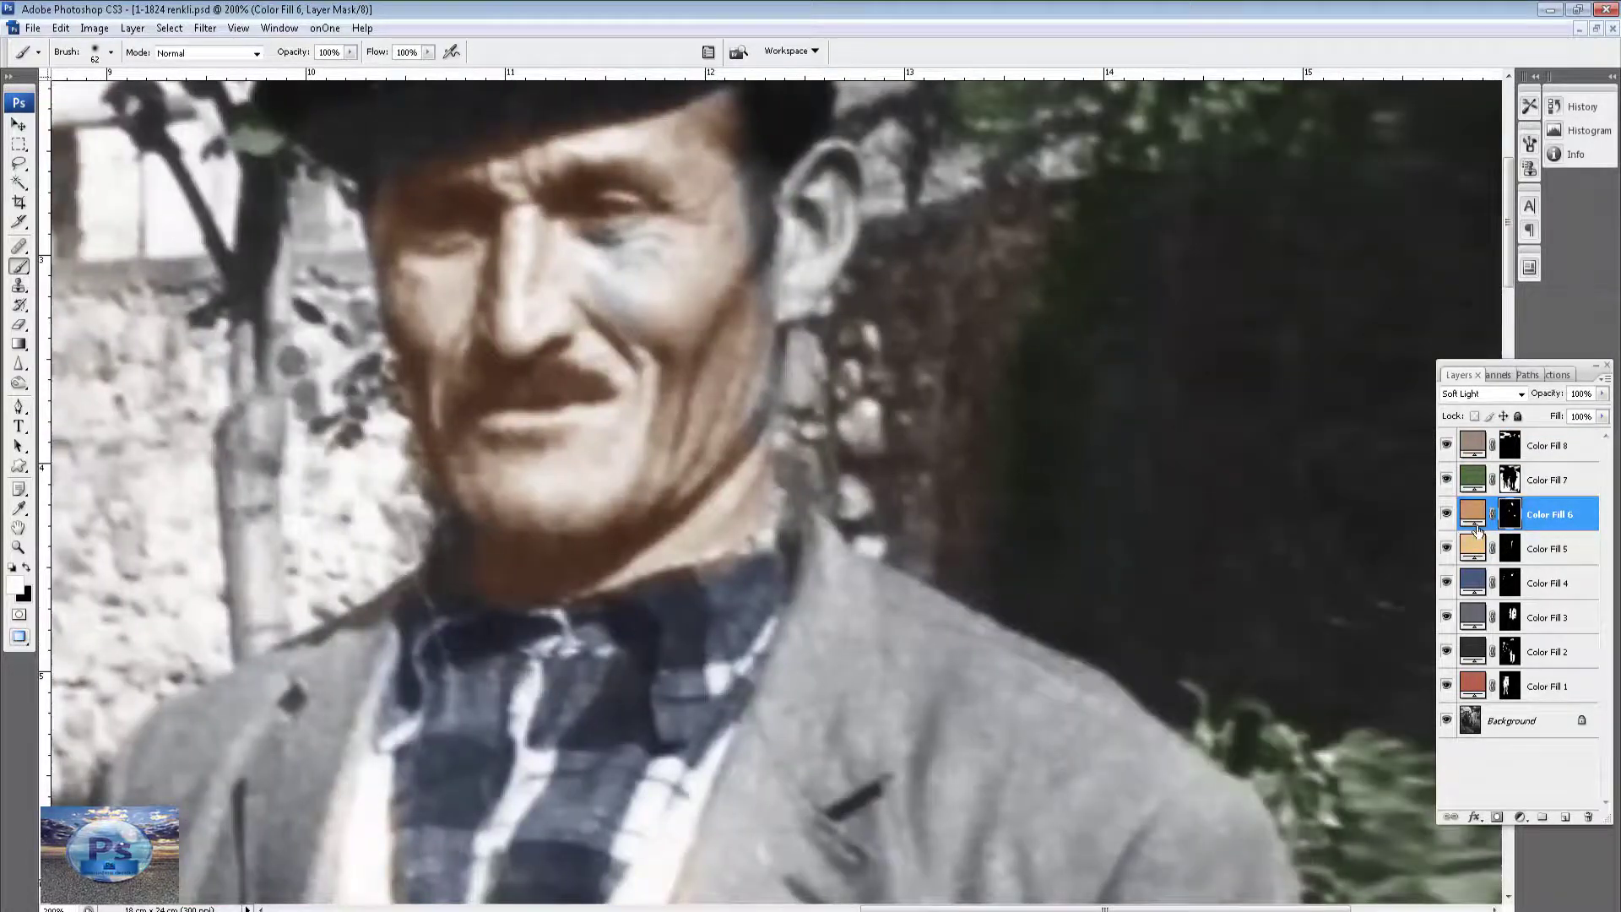
{"action": "right_click", "coordinate": [834, 253]}
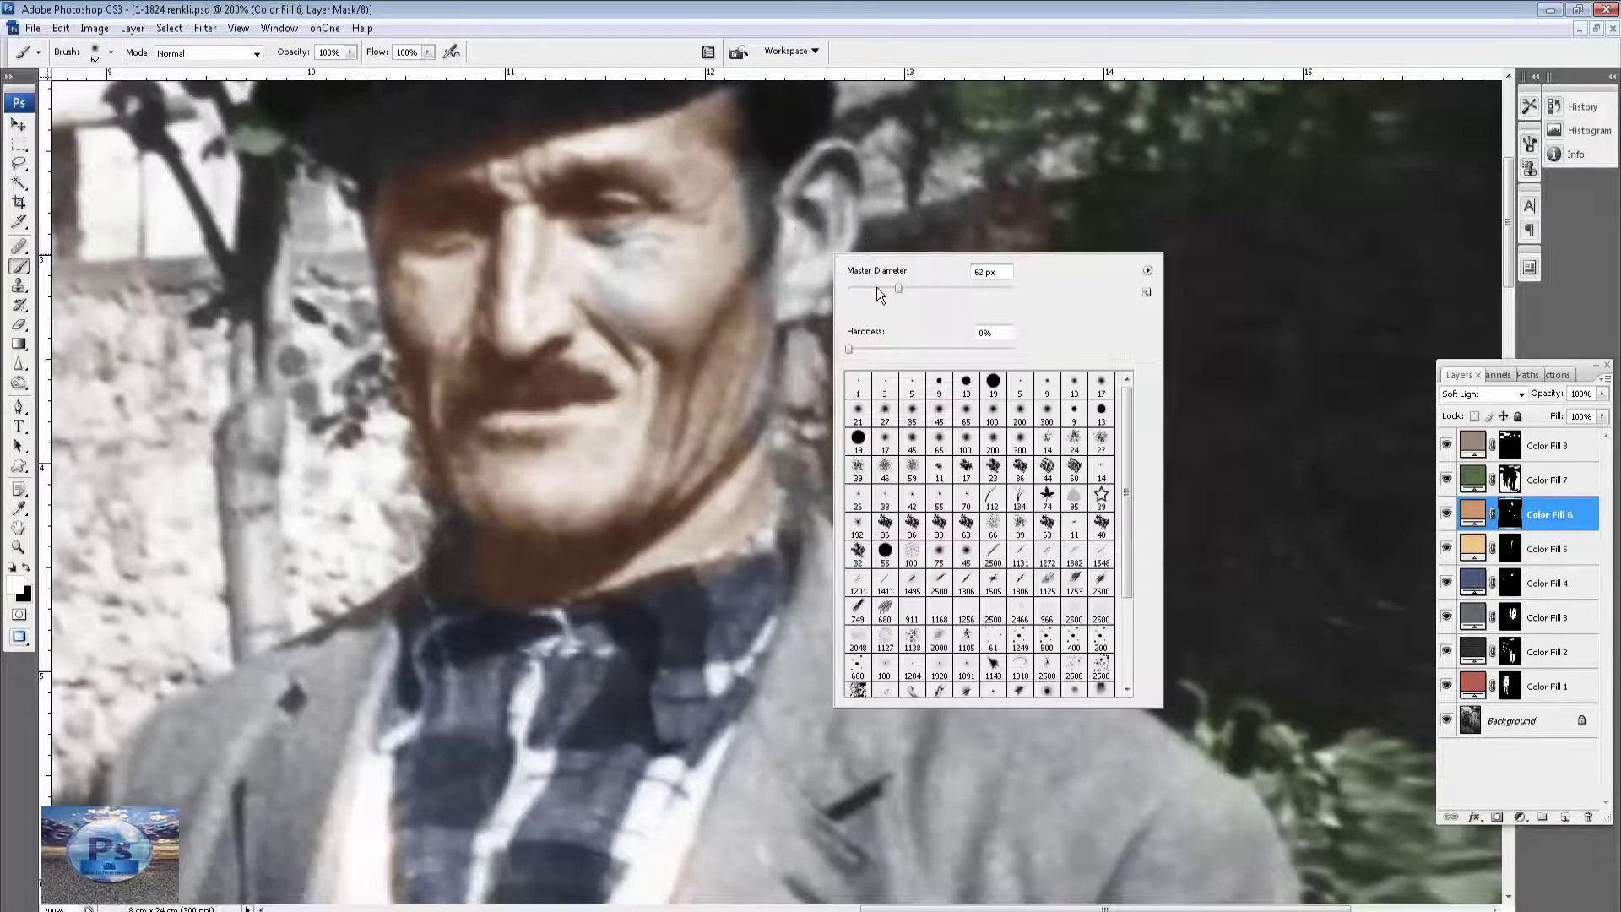
{"action": "left_click_drag", "start_coordinate": [884, 288], "coordinate": [875, 288]}
{"action": "key", "text": "Return"}
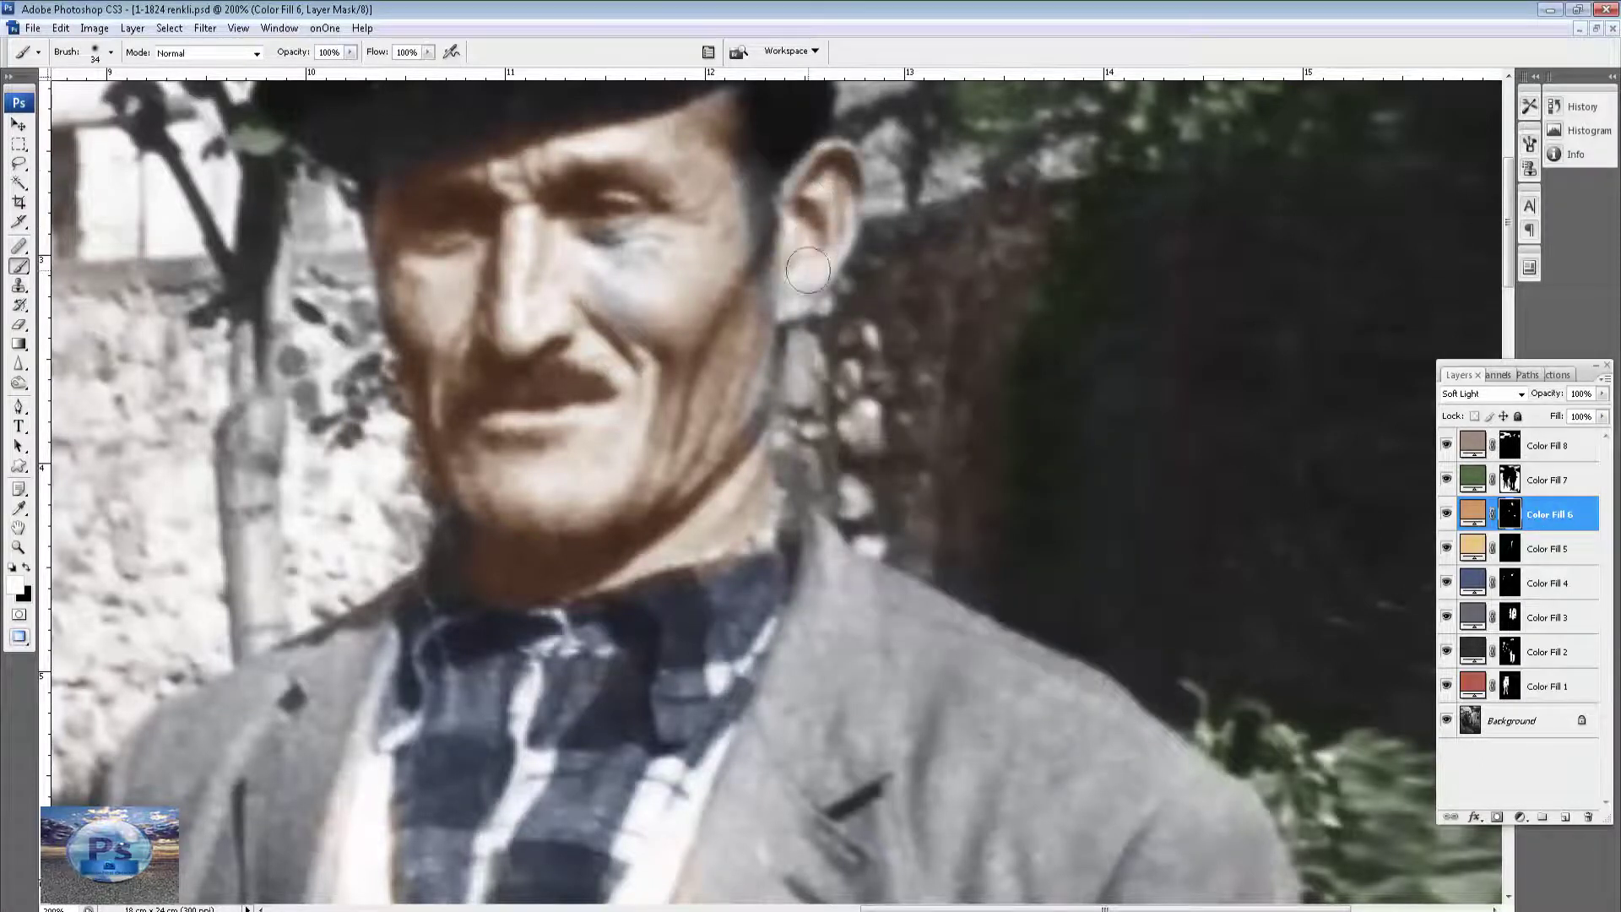
{"action": "mouse_move", "coordinate": [764, 361]}
{"action": "left_mouse_down"}
{"action": "mouse_move", "coordinate": [722, 456]}
{"action": "mouse_move", "coordinate": [824, 169]}
{"action": "mouse_move", "coordinate": [825, 228]}
{"action": "mouse_move", "coordinate": [954, 330]}
{"action": "left_mouse_up"}
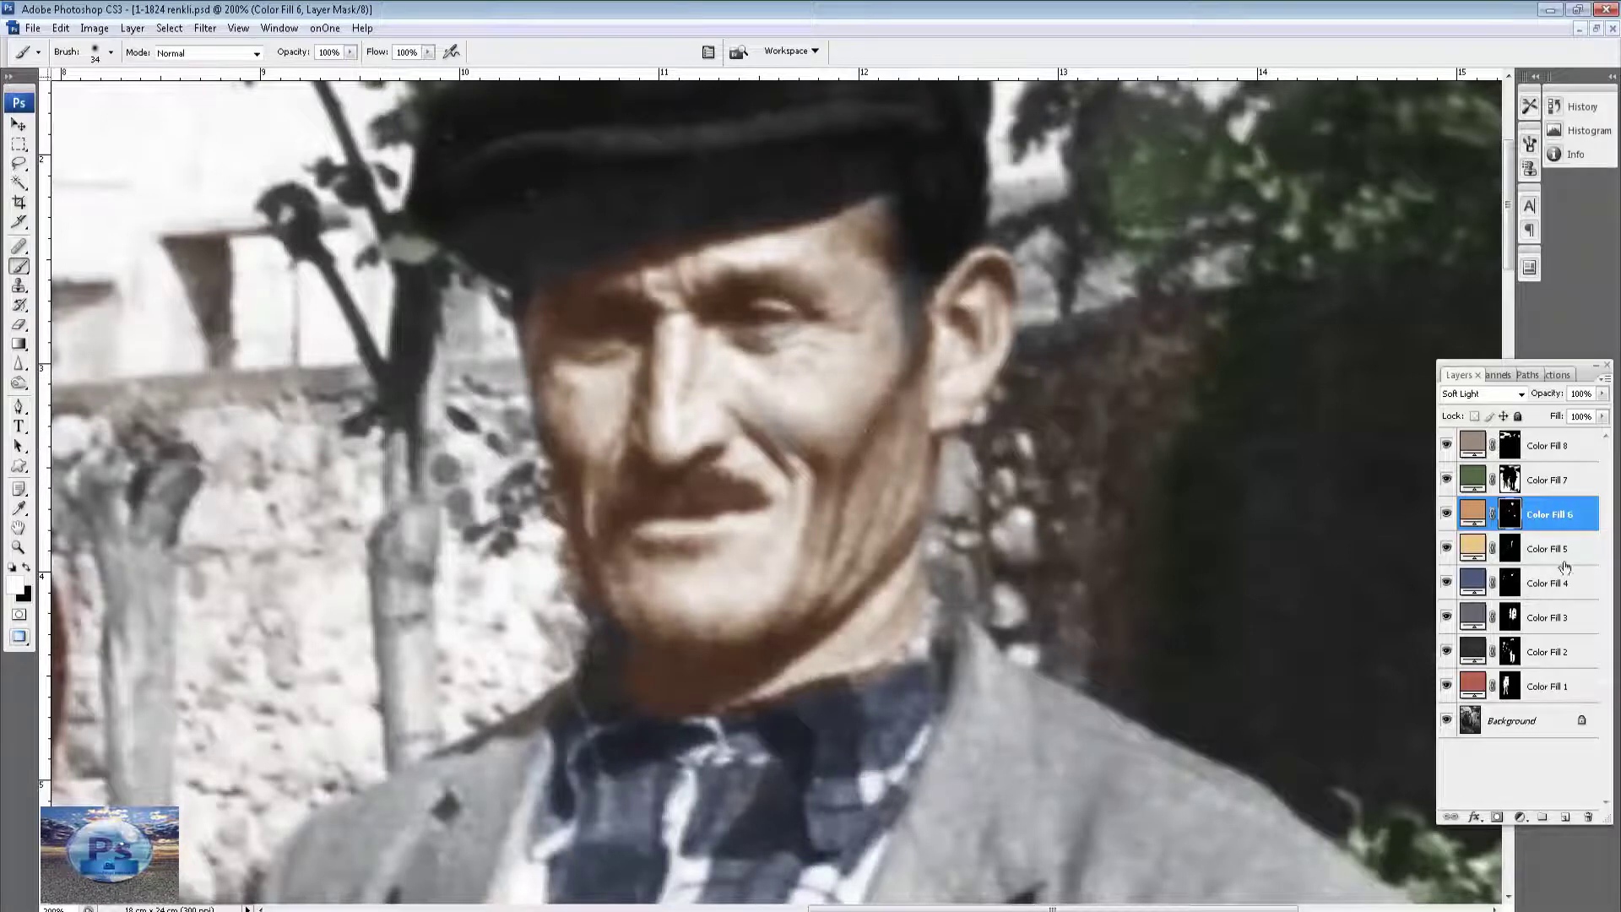
With a 23 px black brush, remove the tint from the mustache, eyebrows and left eye, then zoom out.
{"action": "left_click", "coordinate": [25, 568]}
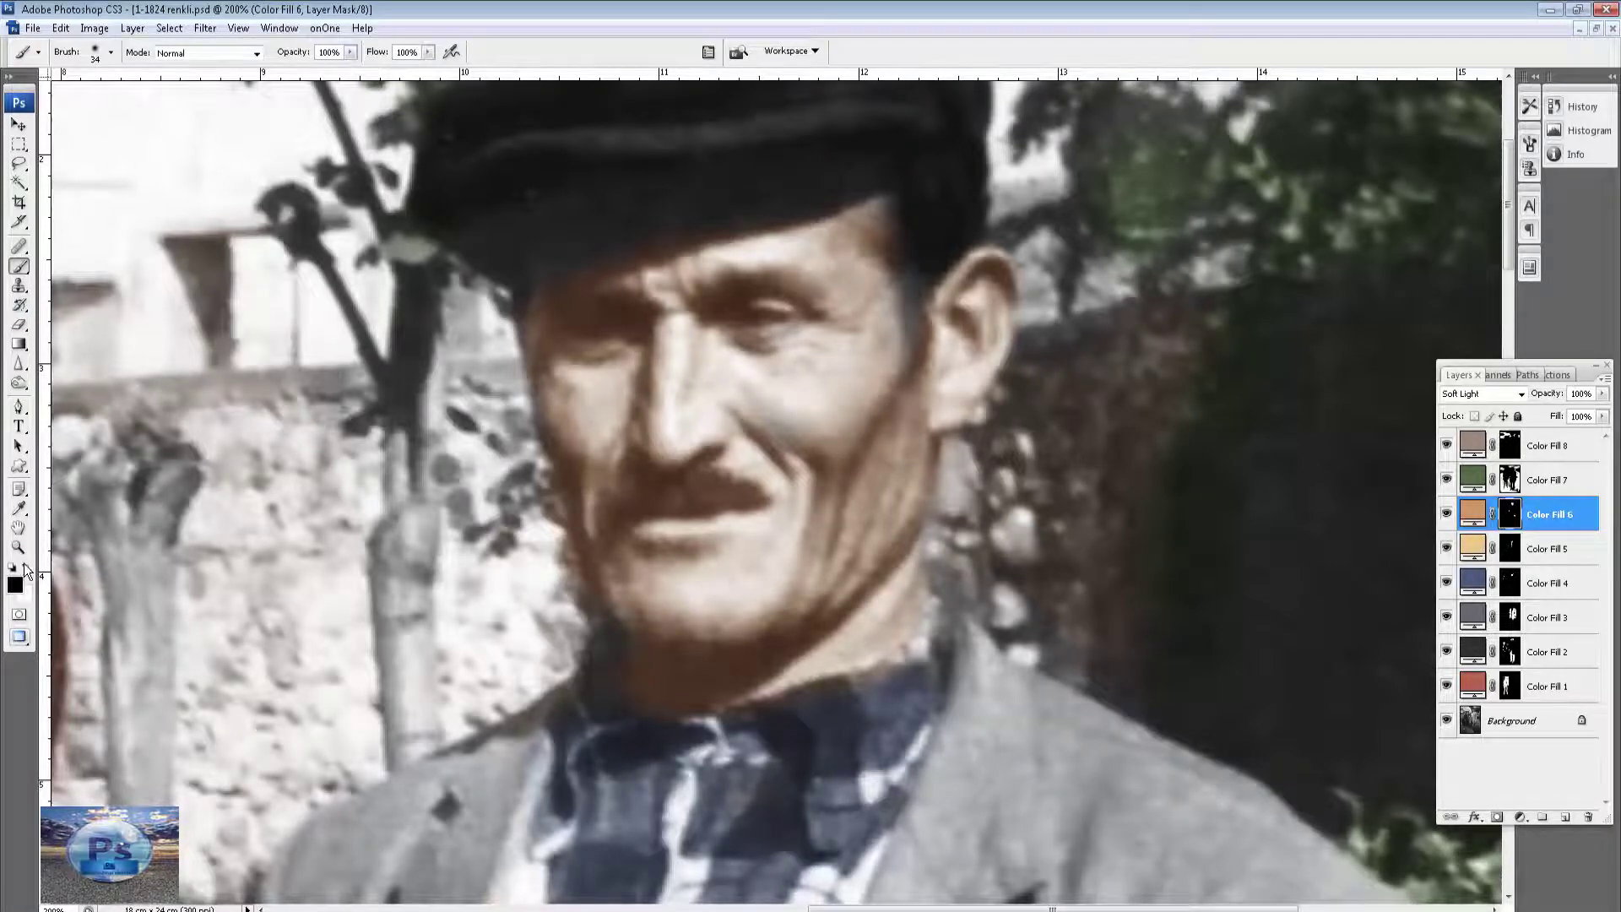
{"action": "right_click", "coordinate": [741, 488]}
{"action": "left_click_drag", "start_coordinate": [789, 490], "coordinate": [640, 501]}
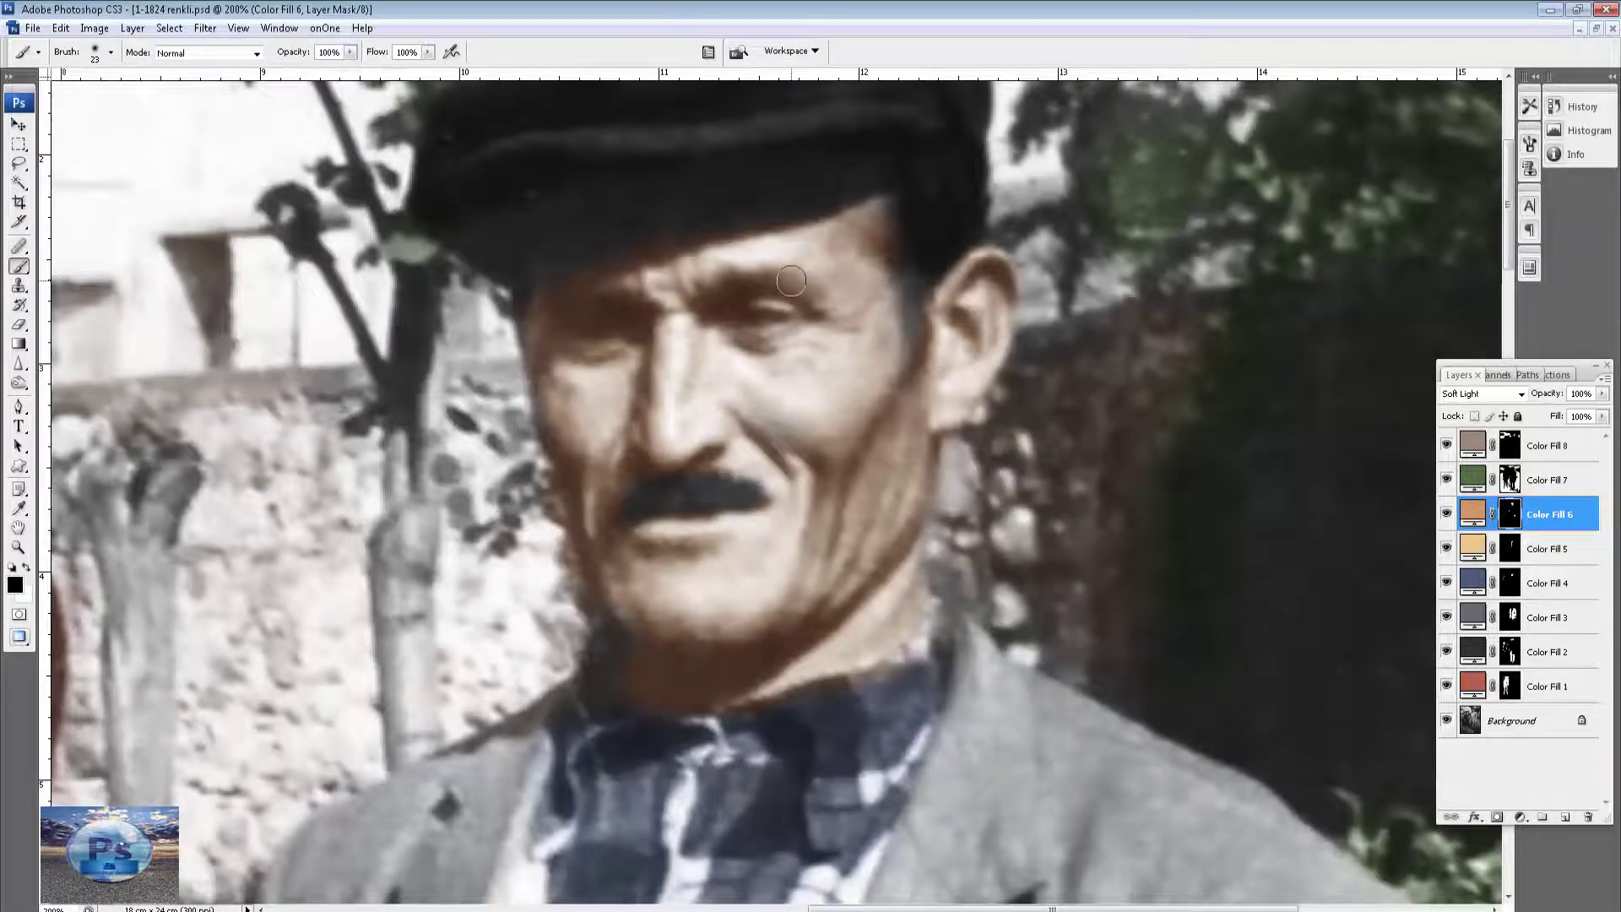
{"action": "left_click_drag", "start_coordinate": [751, 285], "coordinate": [819, 291]}
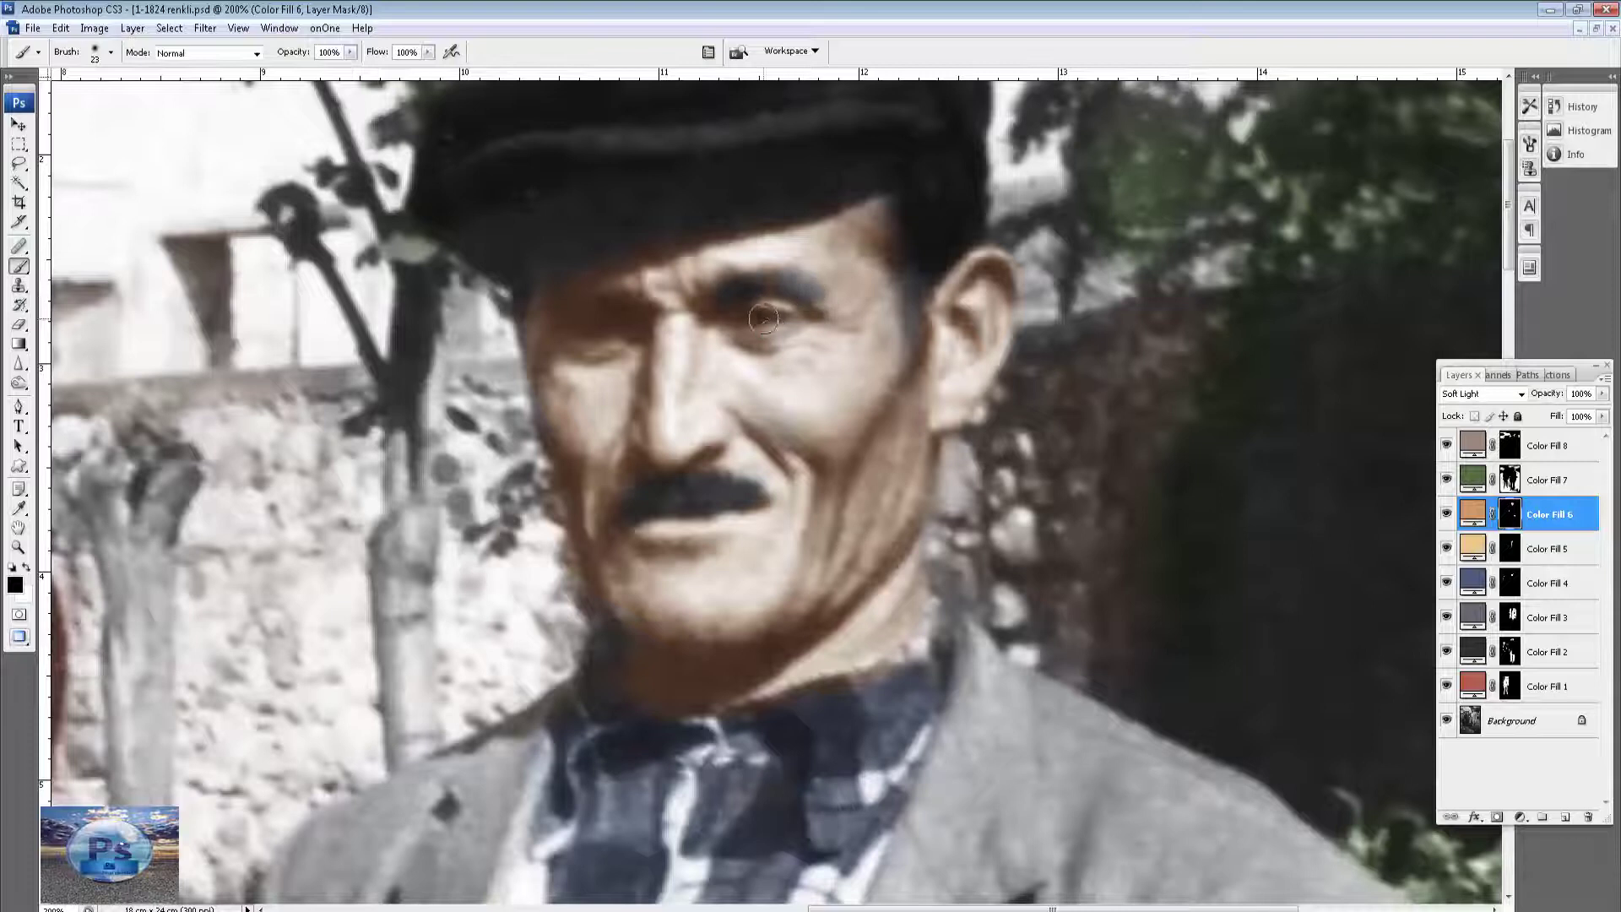
{"action": "mouse_move", "coordinate": [624, 315]}
{"action": "left_mouse_down"}
{"action": "mouse_move", "coordinate": [569, 304]}
{"action": "mouse_move", "coordinate": [598, 338]}
{"action": "left_mouse_up"}
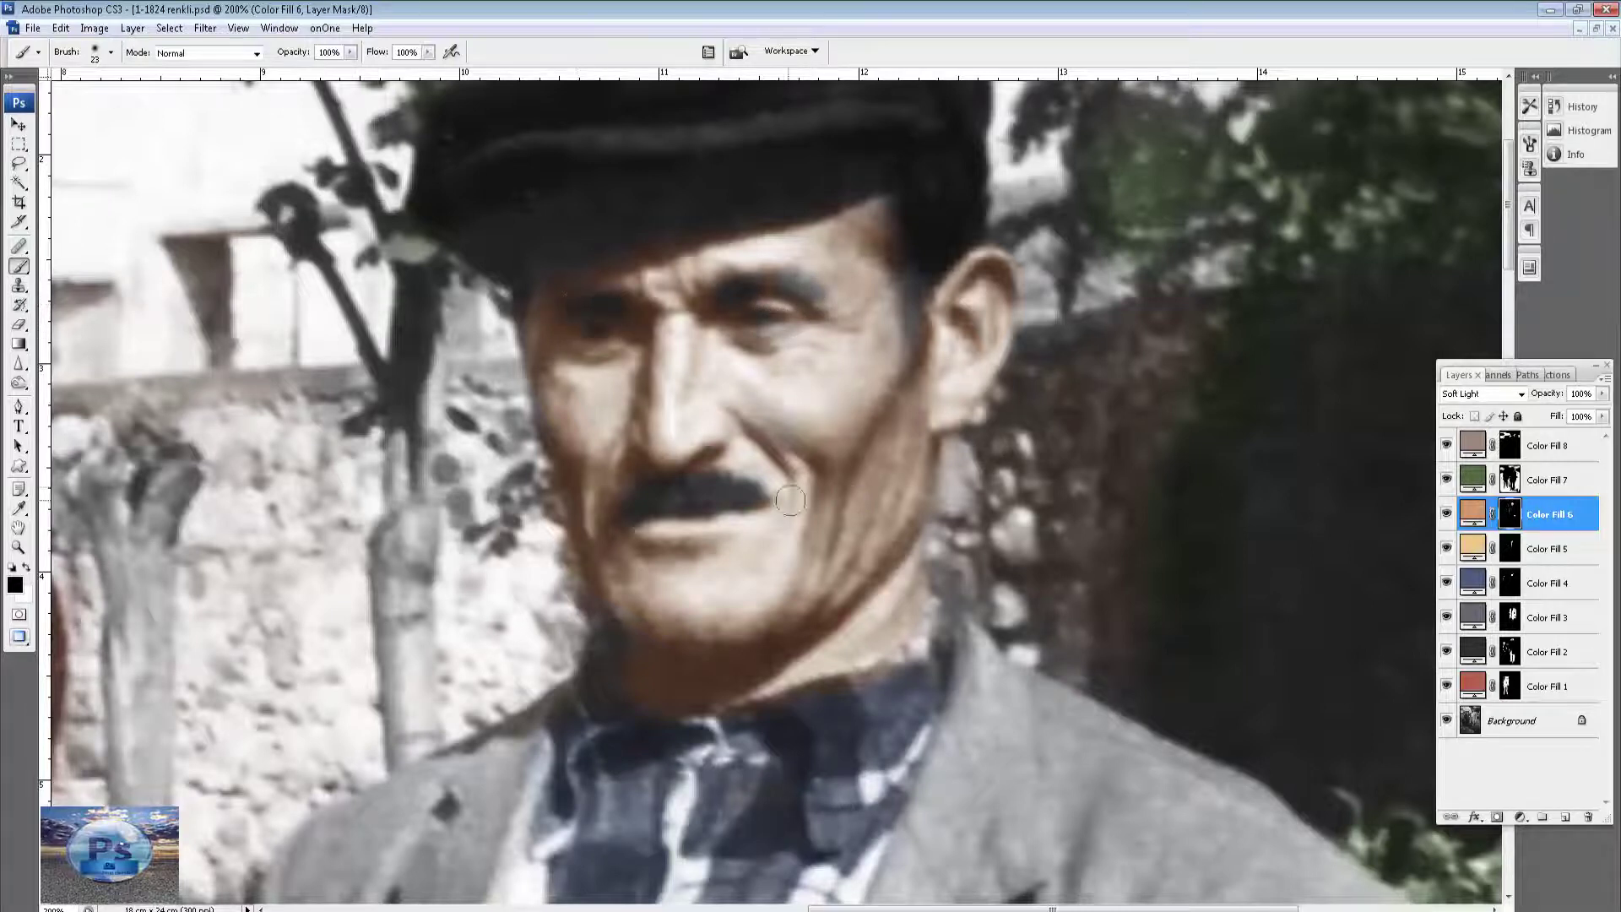
{"action": "left_click", "coordinate": [28, 563]}
{"action": "key", "text": "ctrl+minus"}
{"action": "key", "text": "ctrl+minus"}
{"action": "key", "text": "ctrl+minus"}
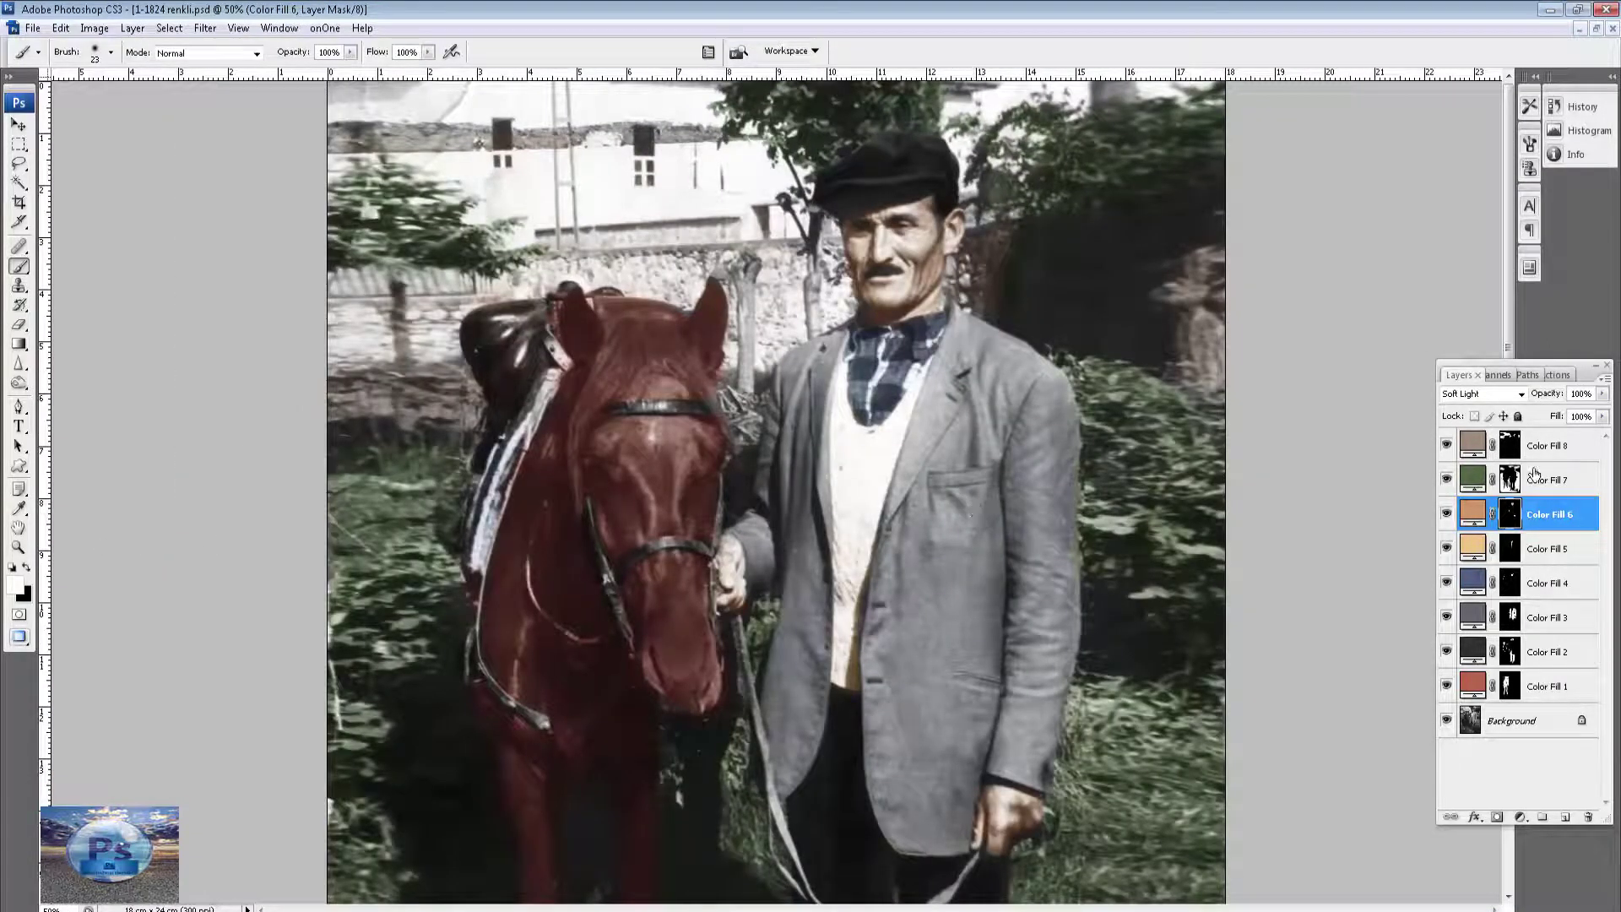
Paint the Color Fill 8 mask white over the building with a 108 px brush.
{"action": "left_click", "coordinate": [1562, 448]}
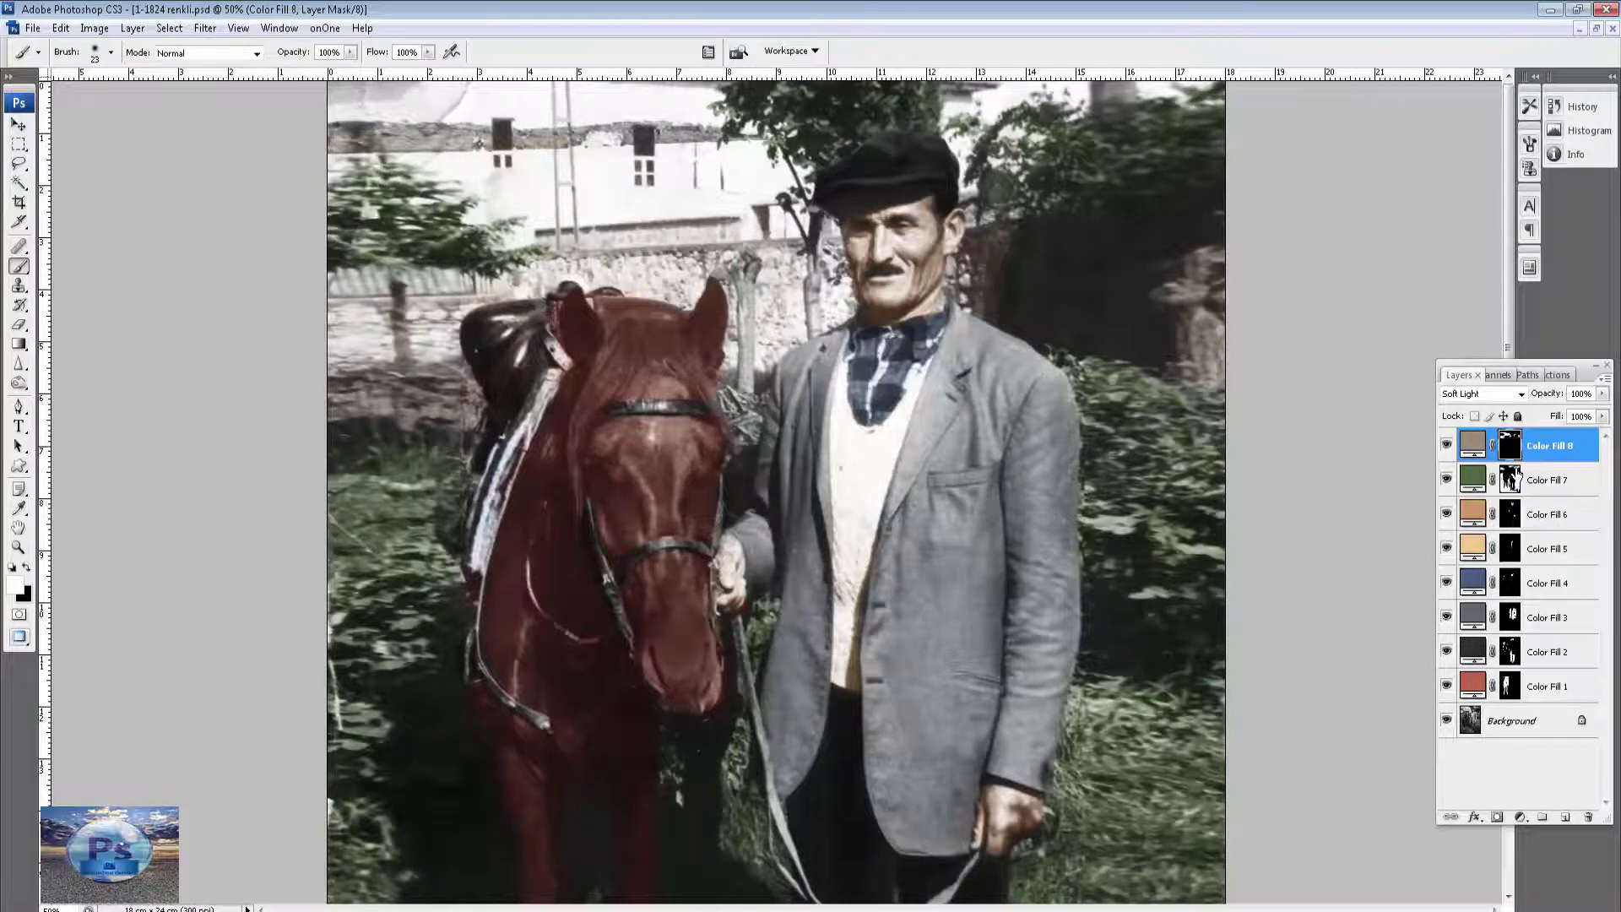
{"action": "right_click", "coordinate": [679, 170]}
{"action": "type", "text": "108"}
{"action": "key", "text": "Return"}
{"action": "left_click_drag", "start_coordinate": [601, 221], "coordinate": [567, 220]}
Cycle the screen mode and back, then bring the bahçeli ev.jpg house photo forward.
{"action": "key", "text": "f"}
{"action": "key", "text": "f"}
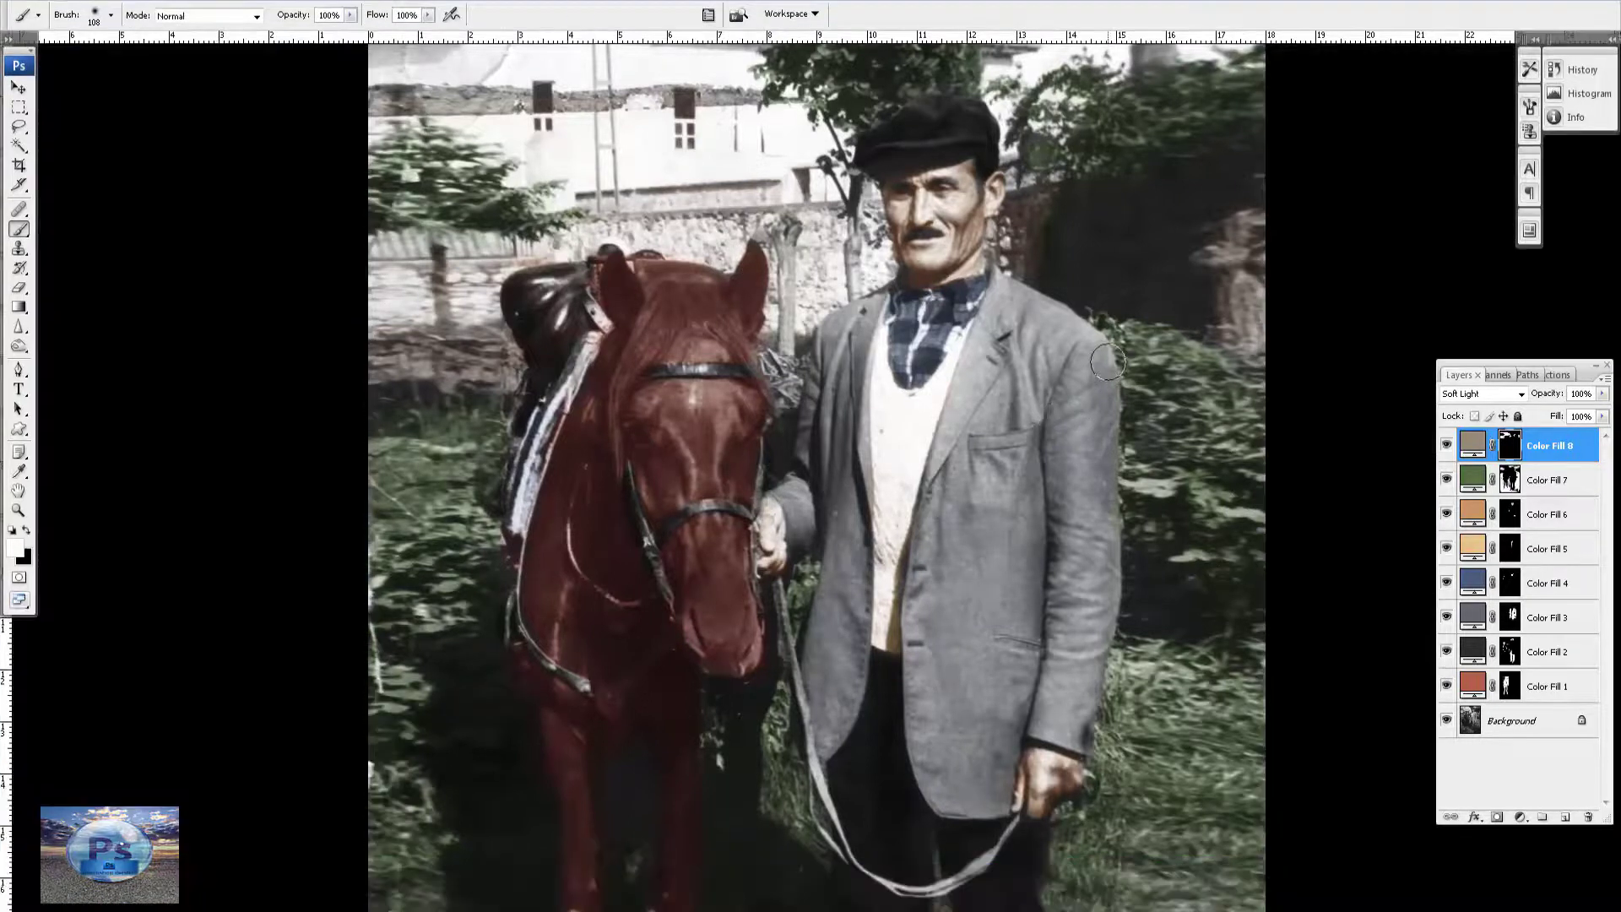
{"action": "key", "text": "f"}
{"action": "left_click", "coordinate": [1150, 301]}
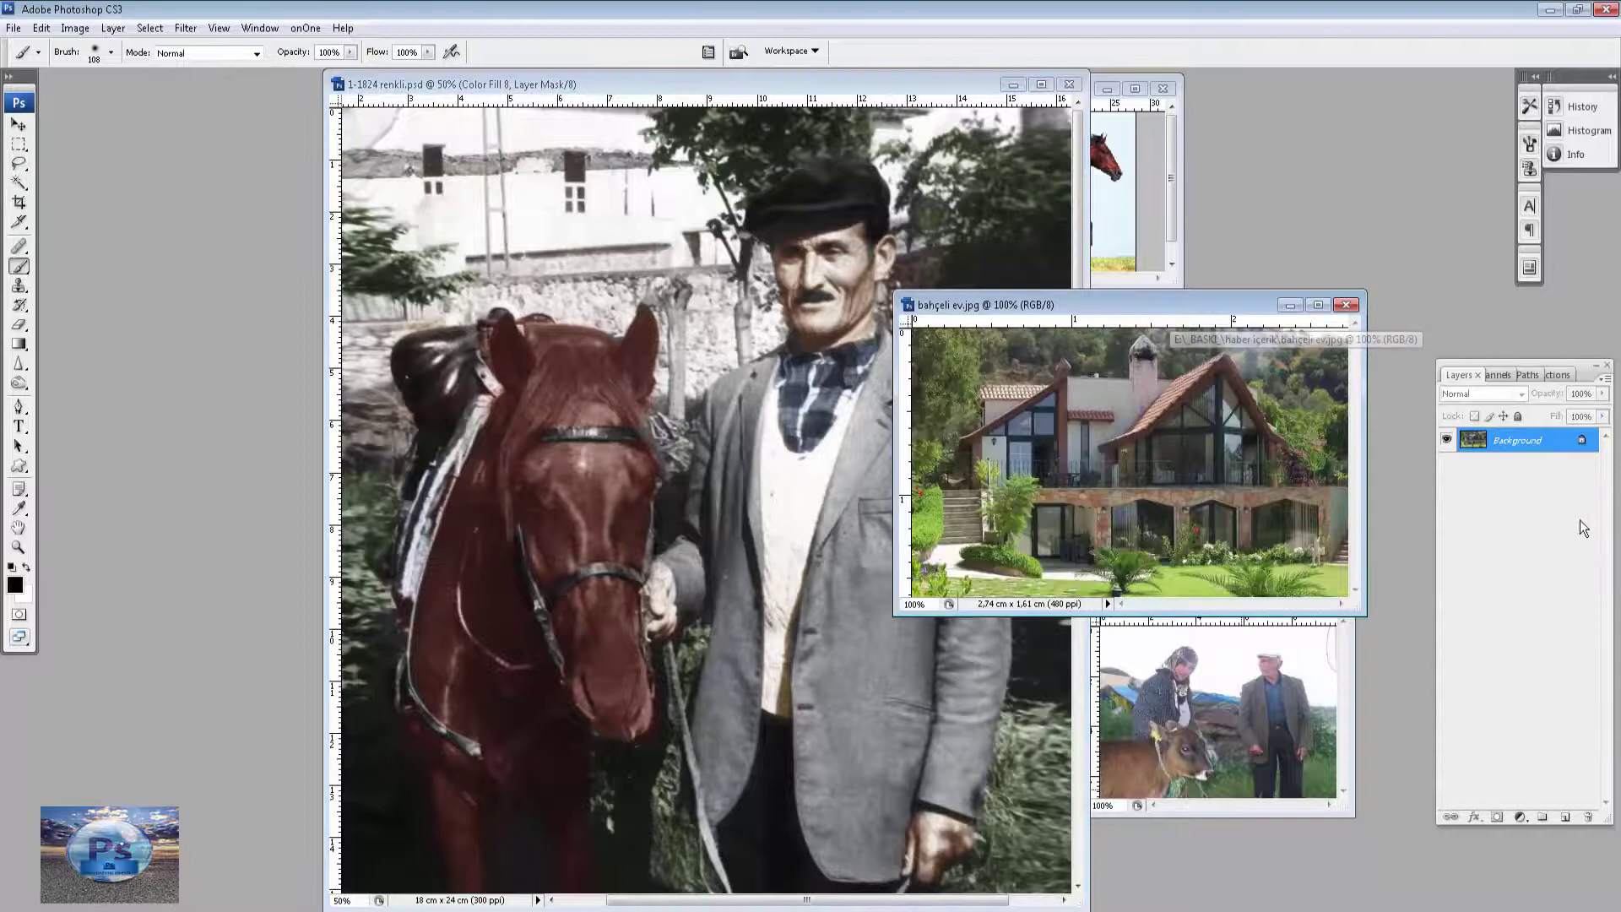
Add a solid Color Fill 9 using a pink sampled from the house photo, then invert its mask to black.
{"action": "left_click_drag", "start_coordinate": [1188, 305], "coordinate": [1277, 251]}
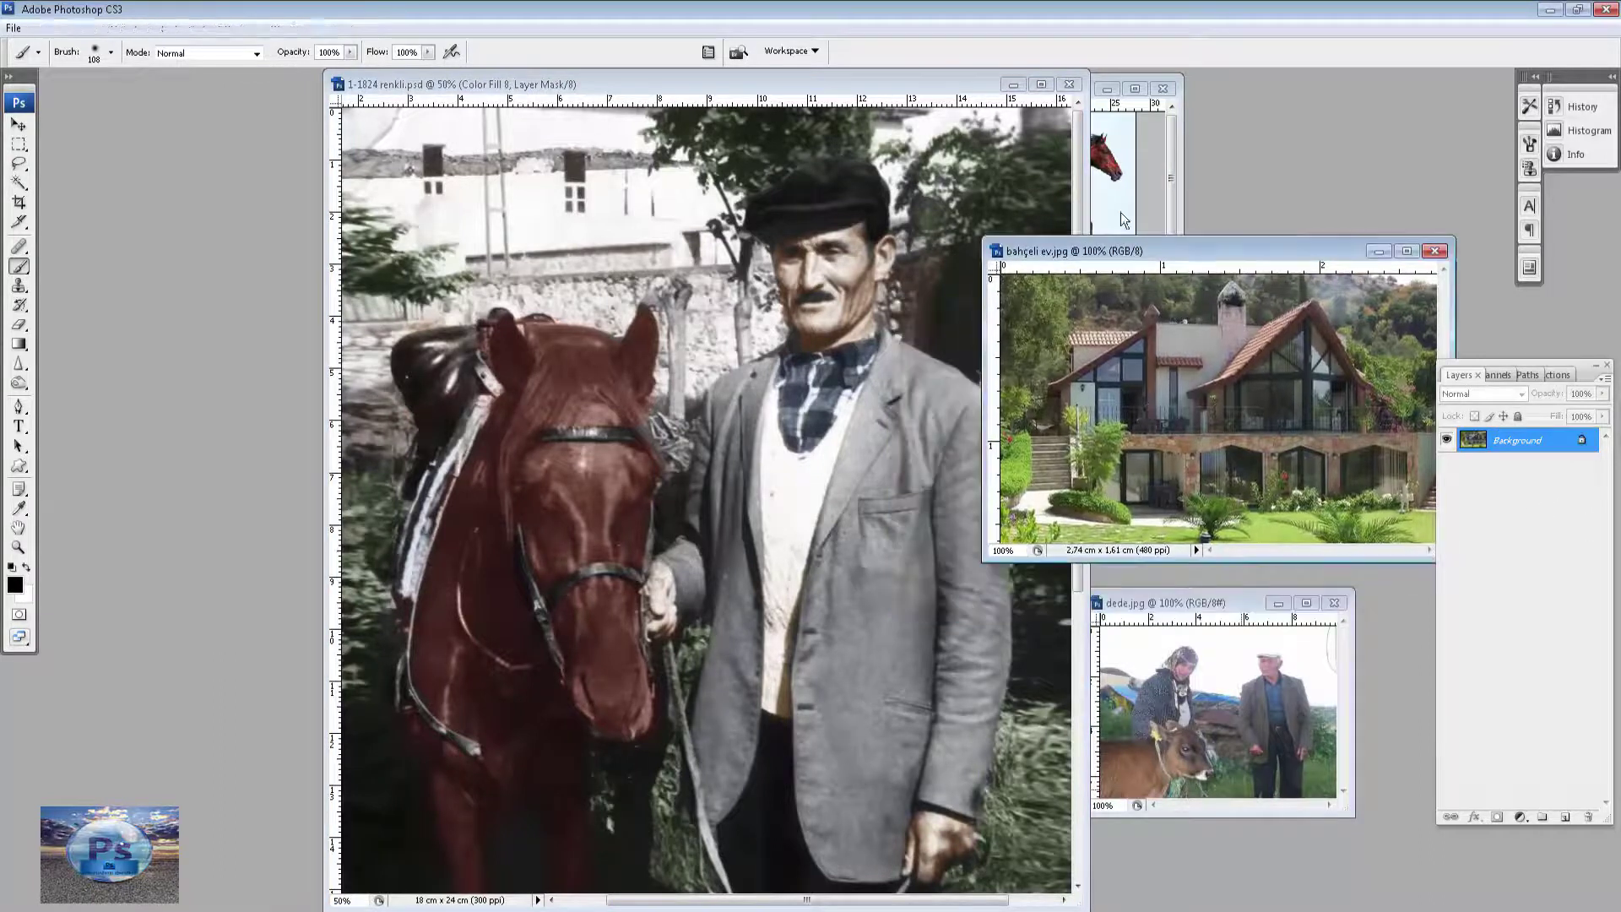
{"action": "left_click", "coordinate": [846, 85]}
{"action": "left_click", "coordinate": [1520, 817]}
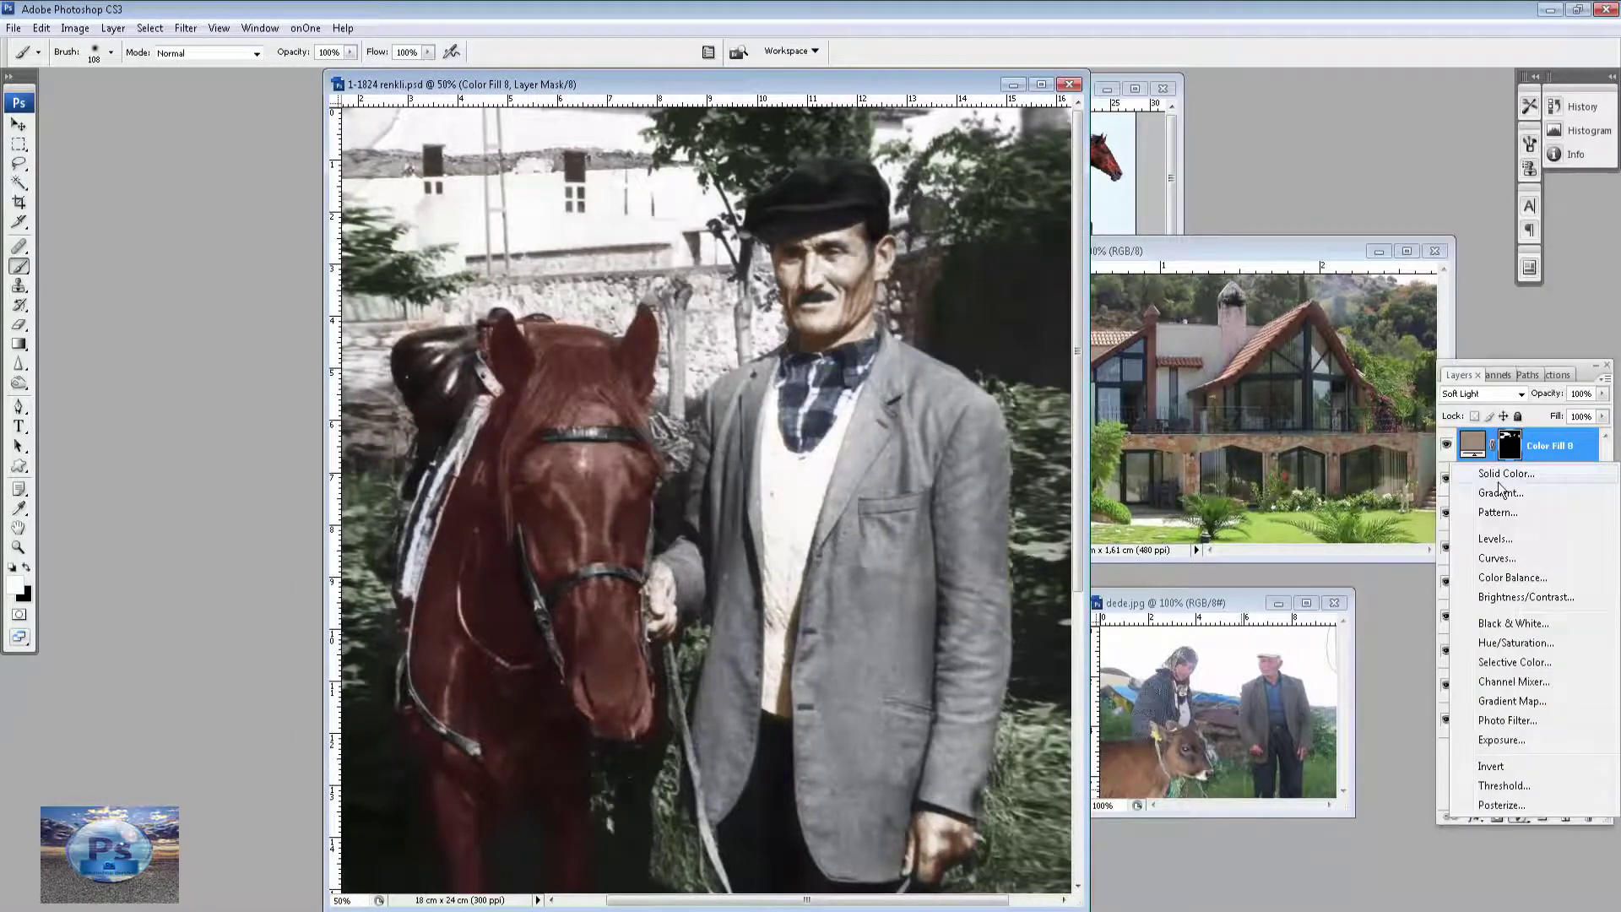
{"action": "left_click", "coordinate": [1503, 474]}
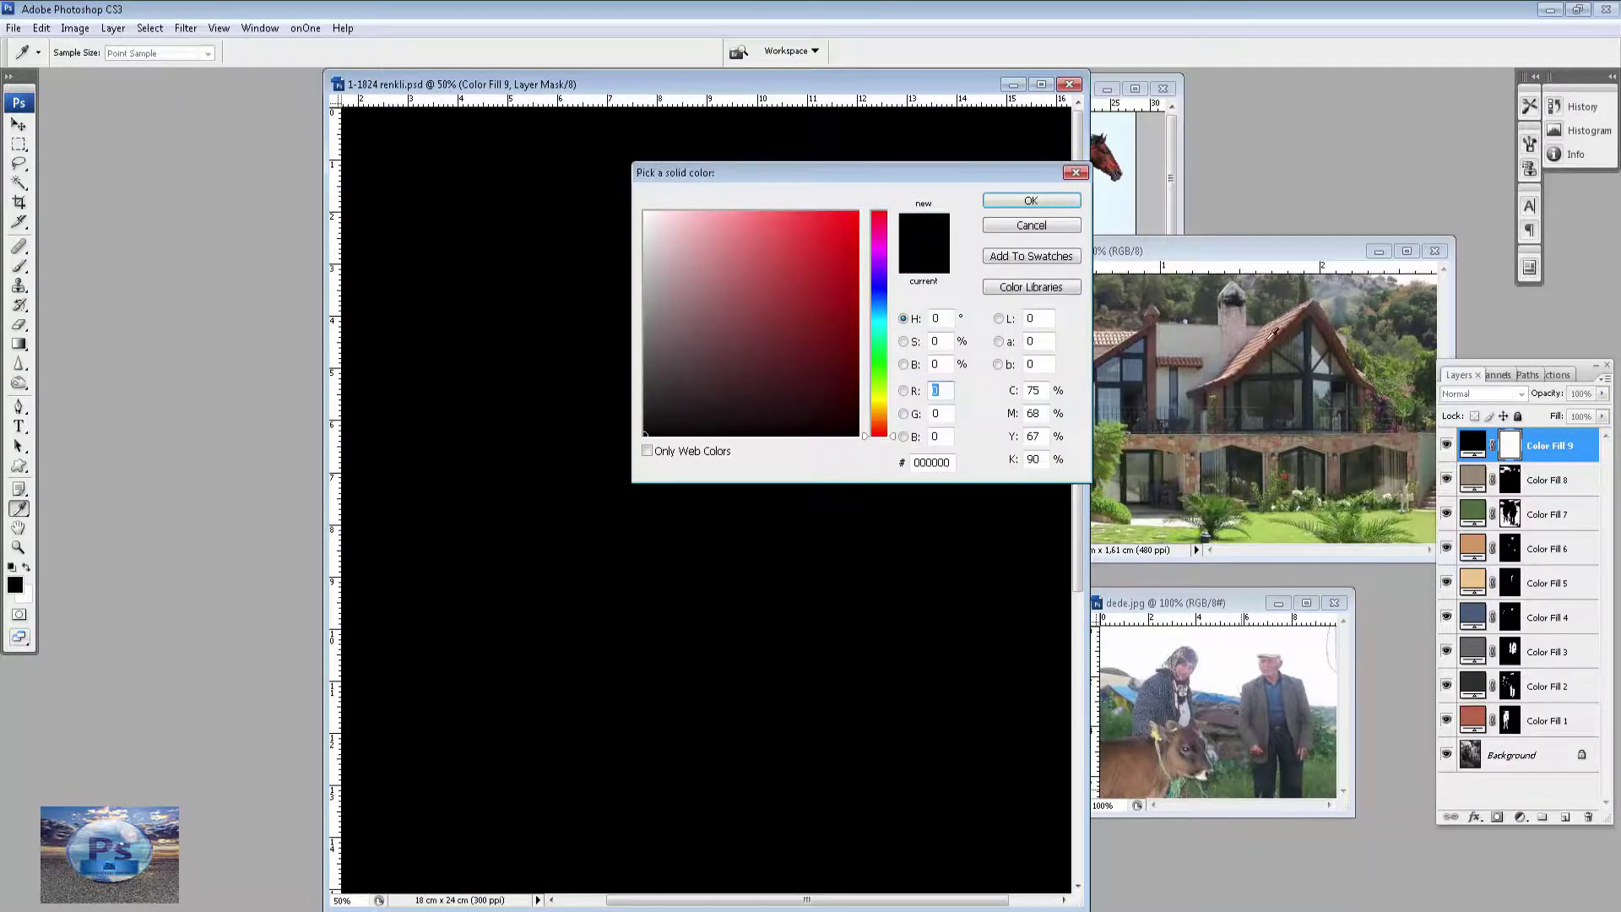
{"action": "left_click", "coordinate": [1274, 330]}
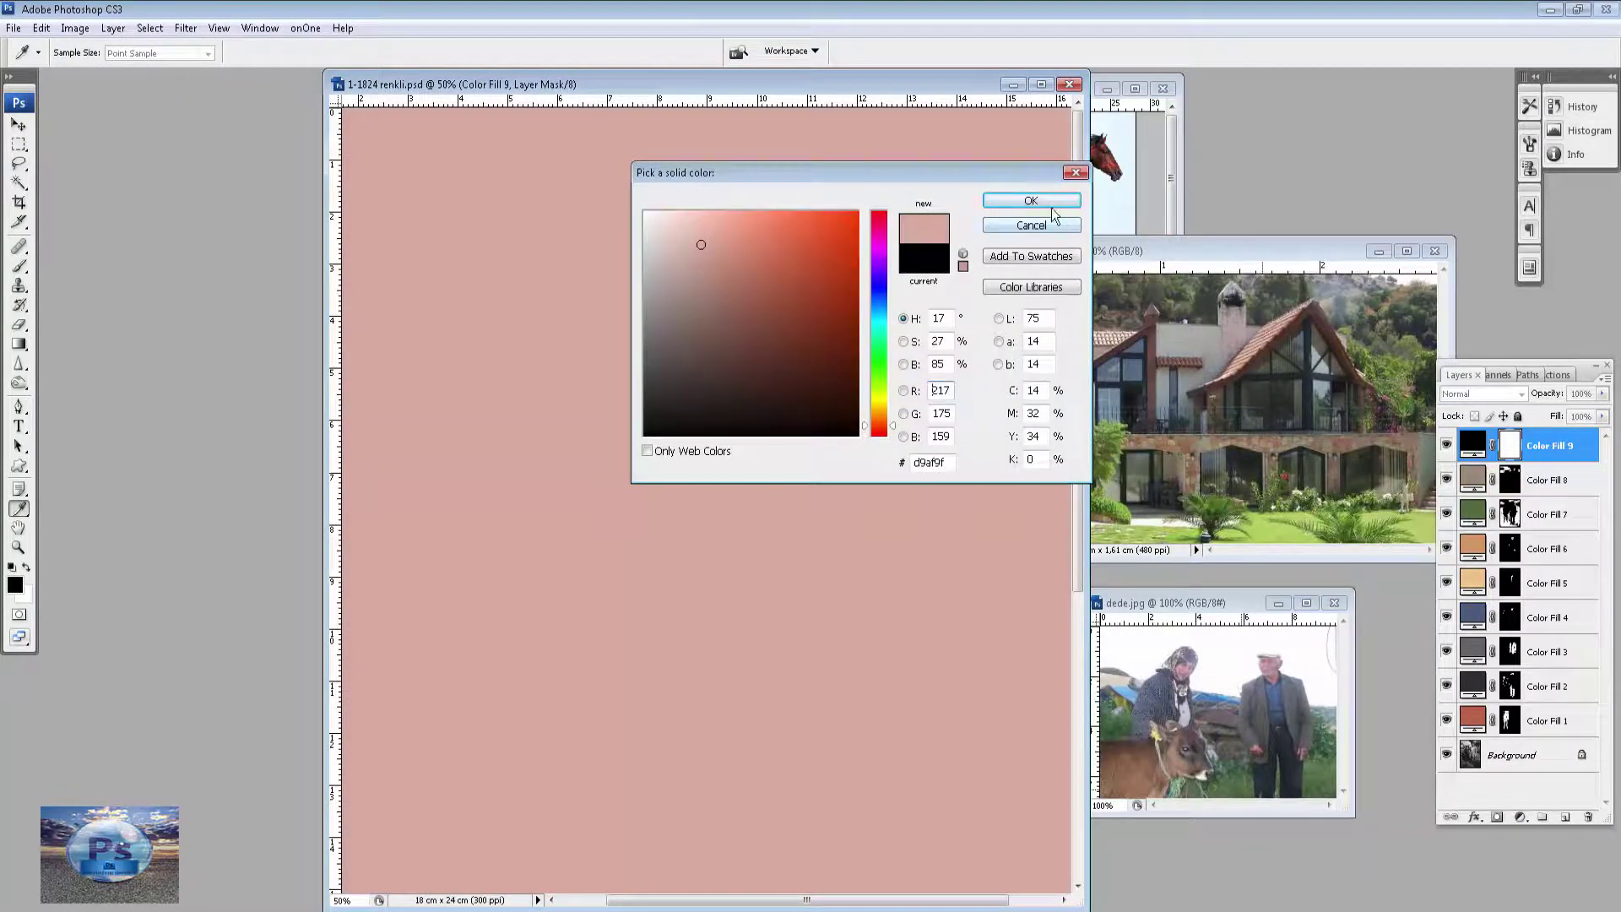
{"action": "left_click", "coordinate": [1047, 203]}
{"action": "key", "text": "ctrl+i"}
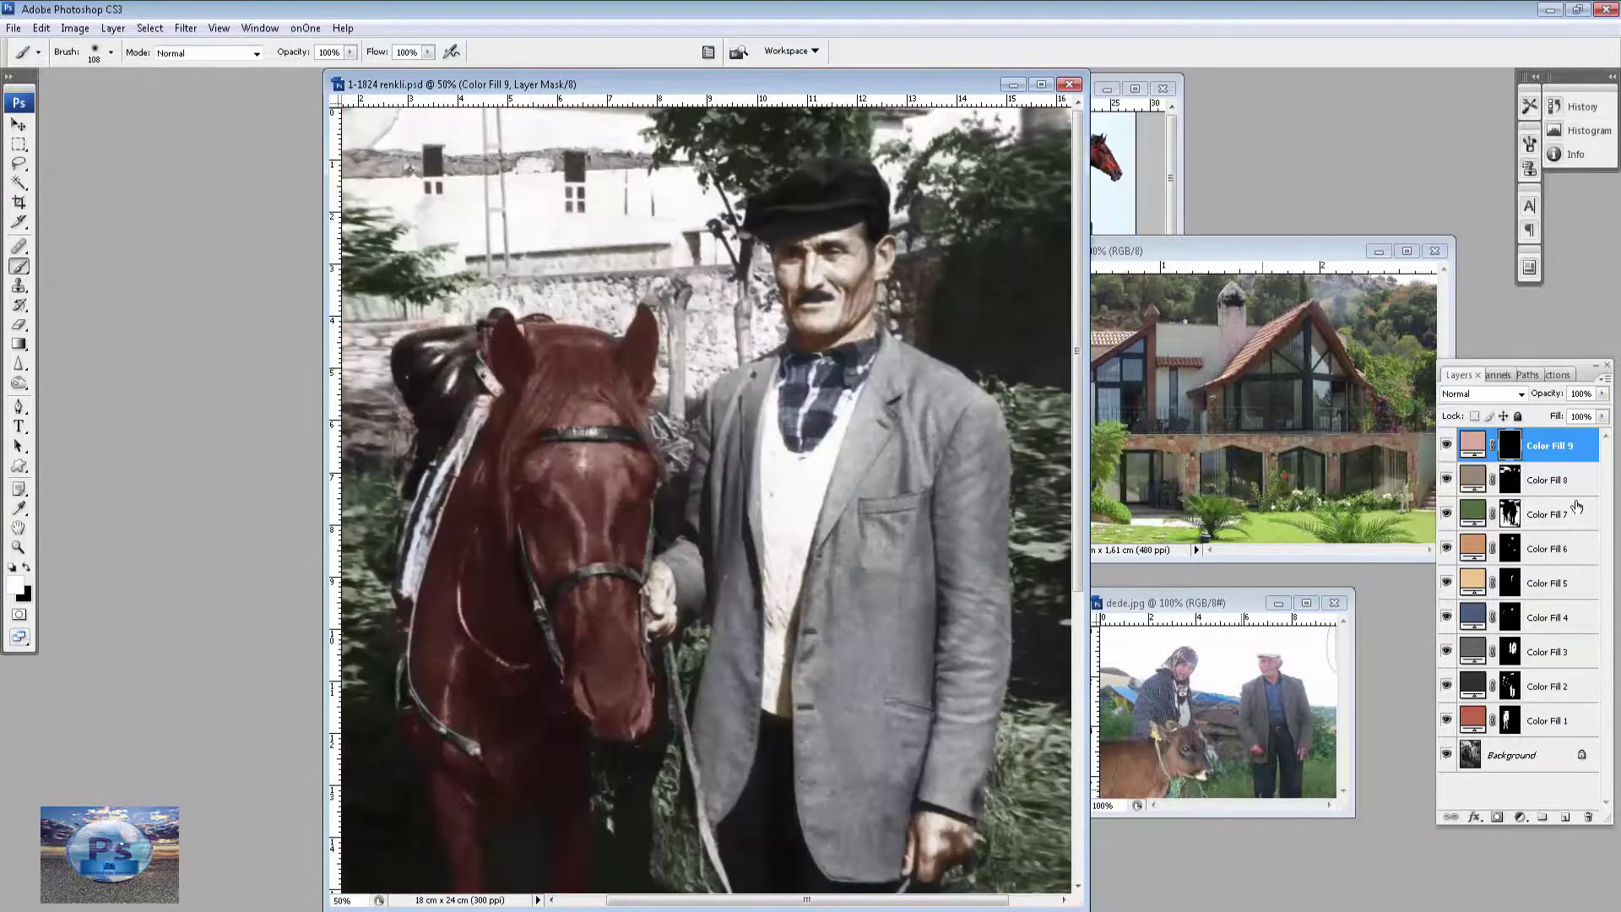
At 100% zoom, set Color Fill 9 to Soft Light and size the brush to 57 px.
{"action": "key", "text": "f"}
{"action": "key", "text": "ctrl+alt+0"}
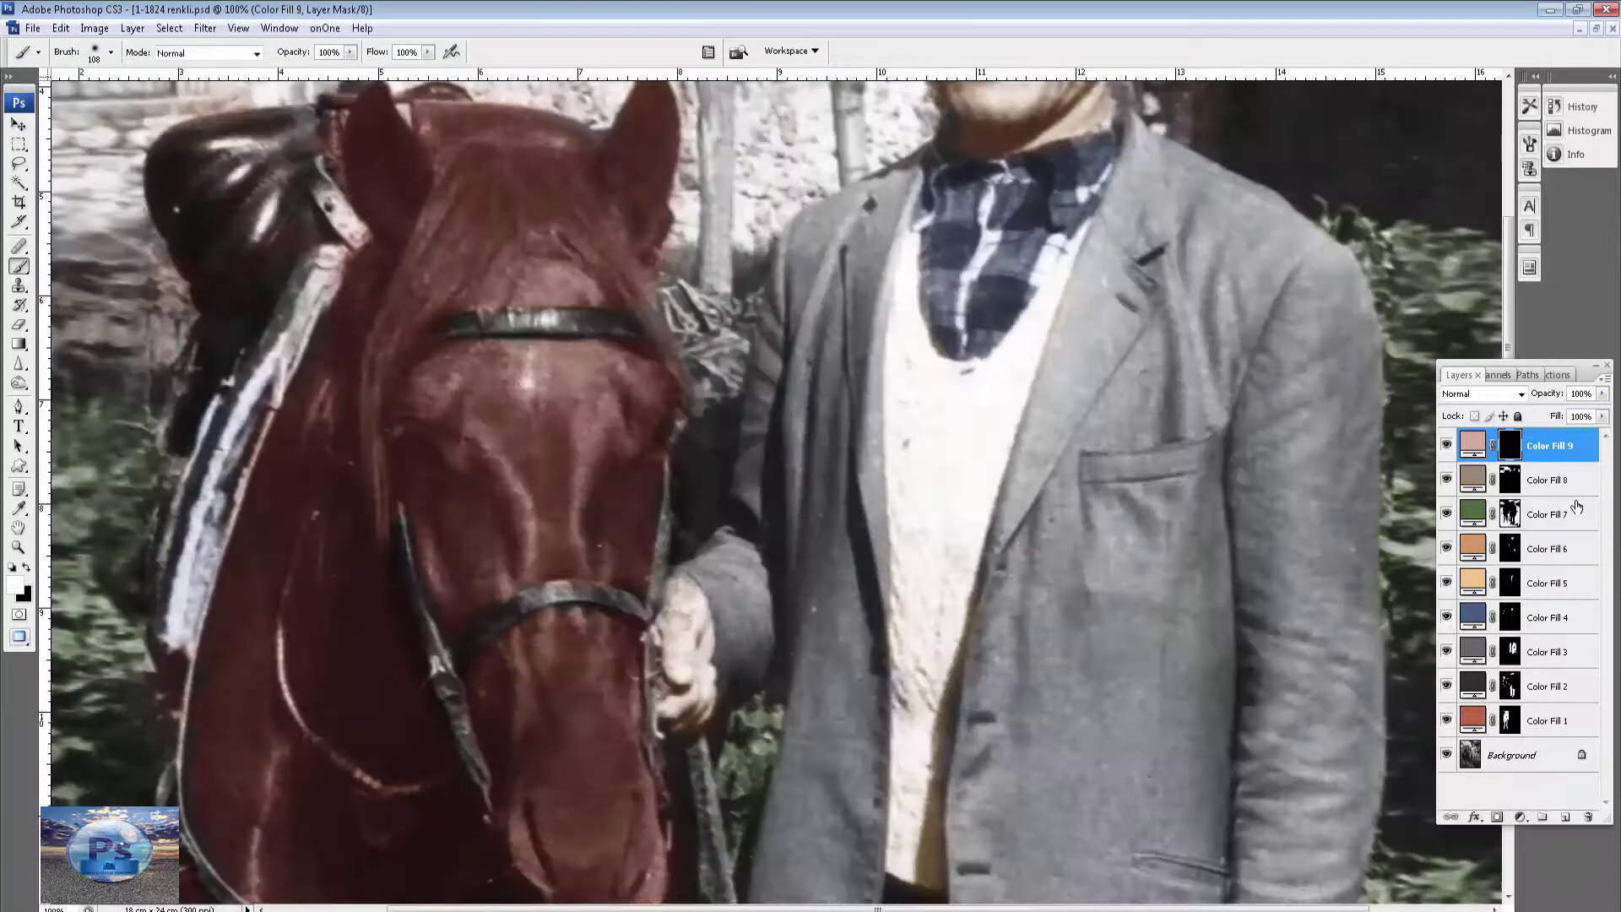
{"action": "left_click_drag", "start_coordinate": [809, 184], "coordinate": [1021, 532]}
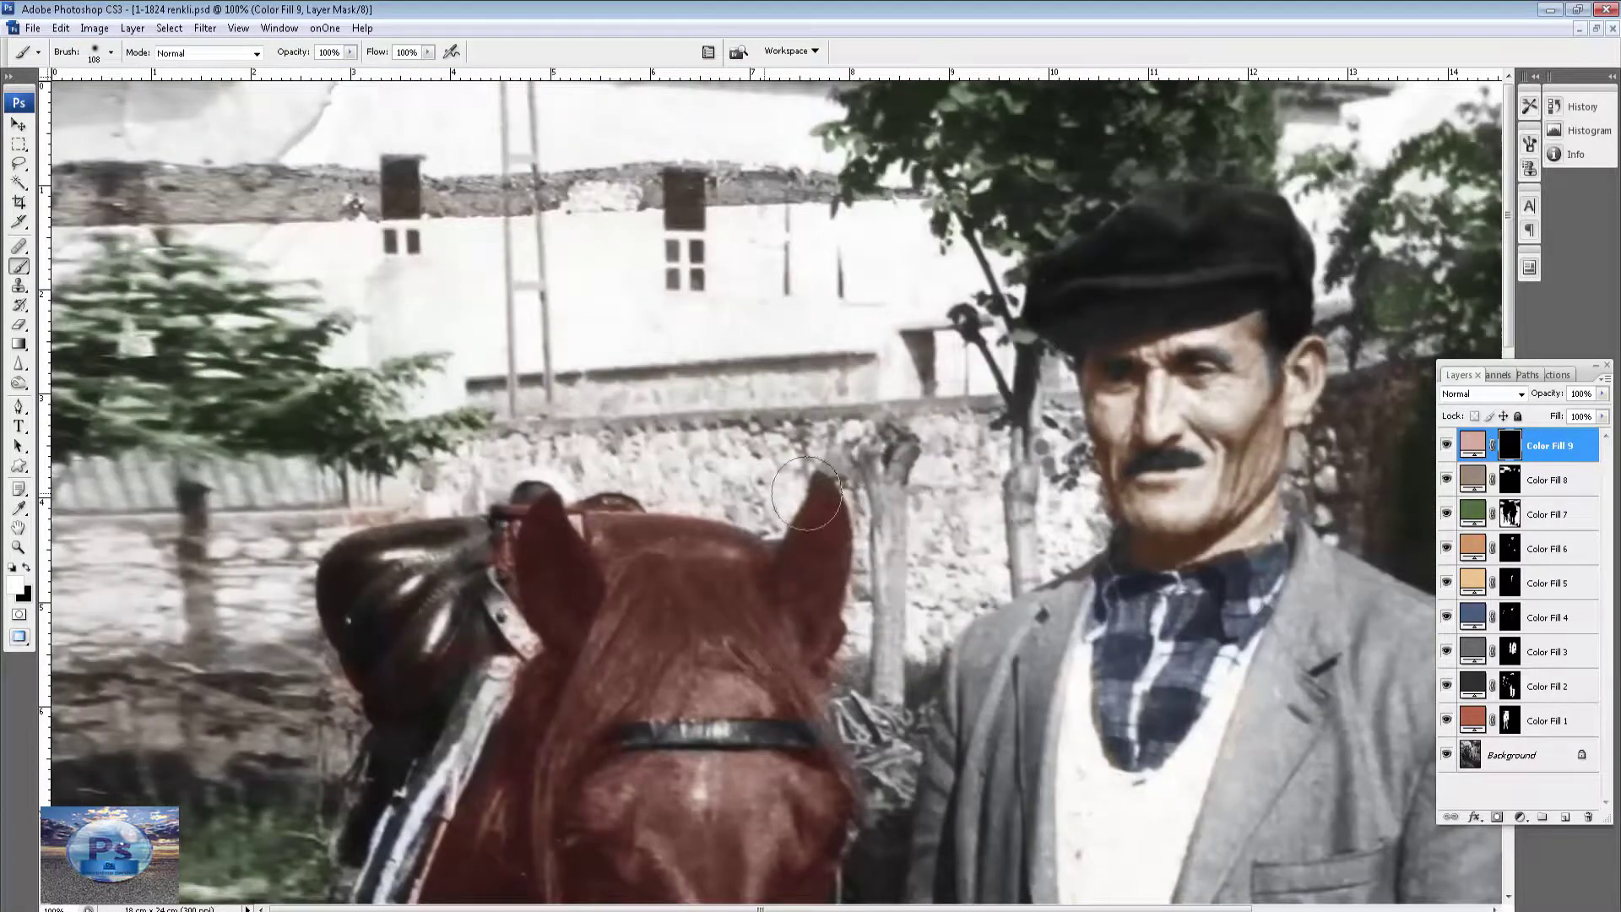
{"action": "scroll", "coordinate": [522, 499], "scroll_direction": "down", "scroll_amount": 1}
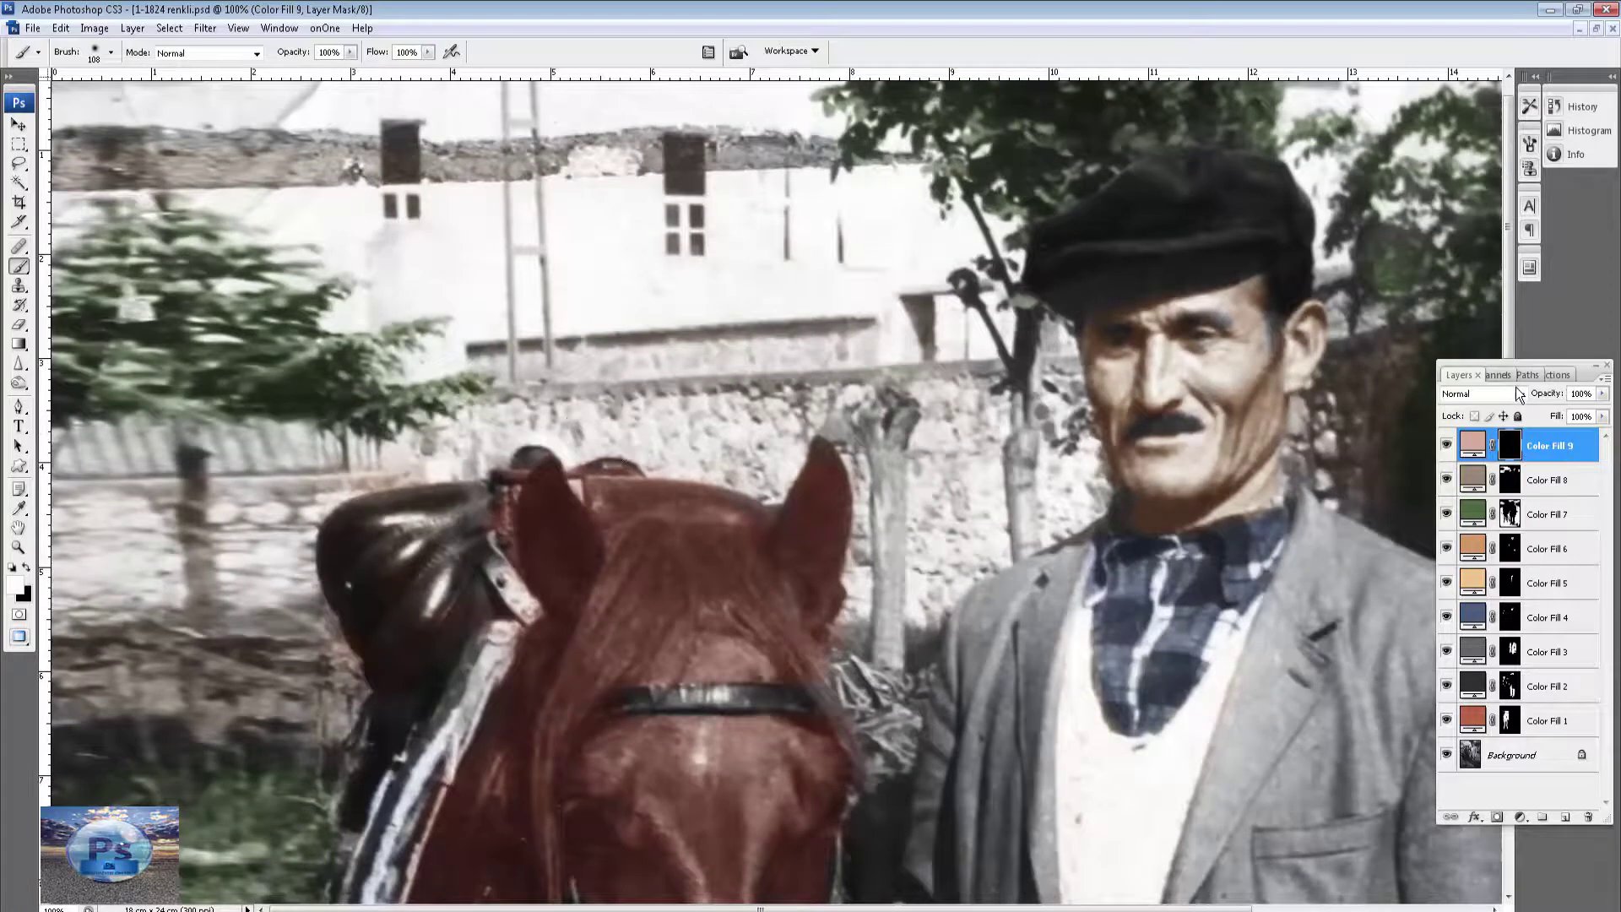
{"action": "left_click", "coordinate": [1520, 394]}
{"action": "left_click", "coordinate": [1459, 635]}
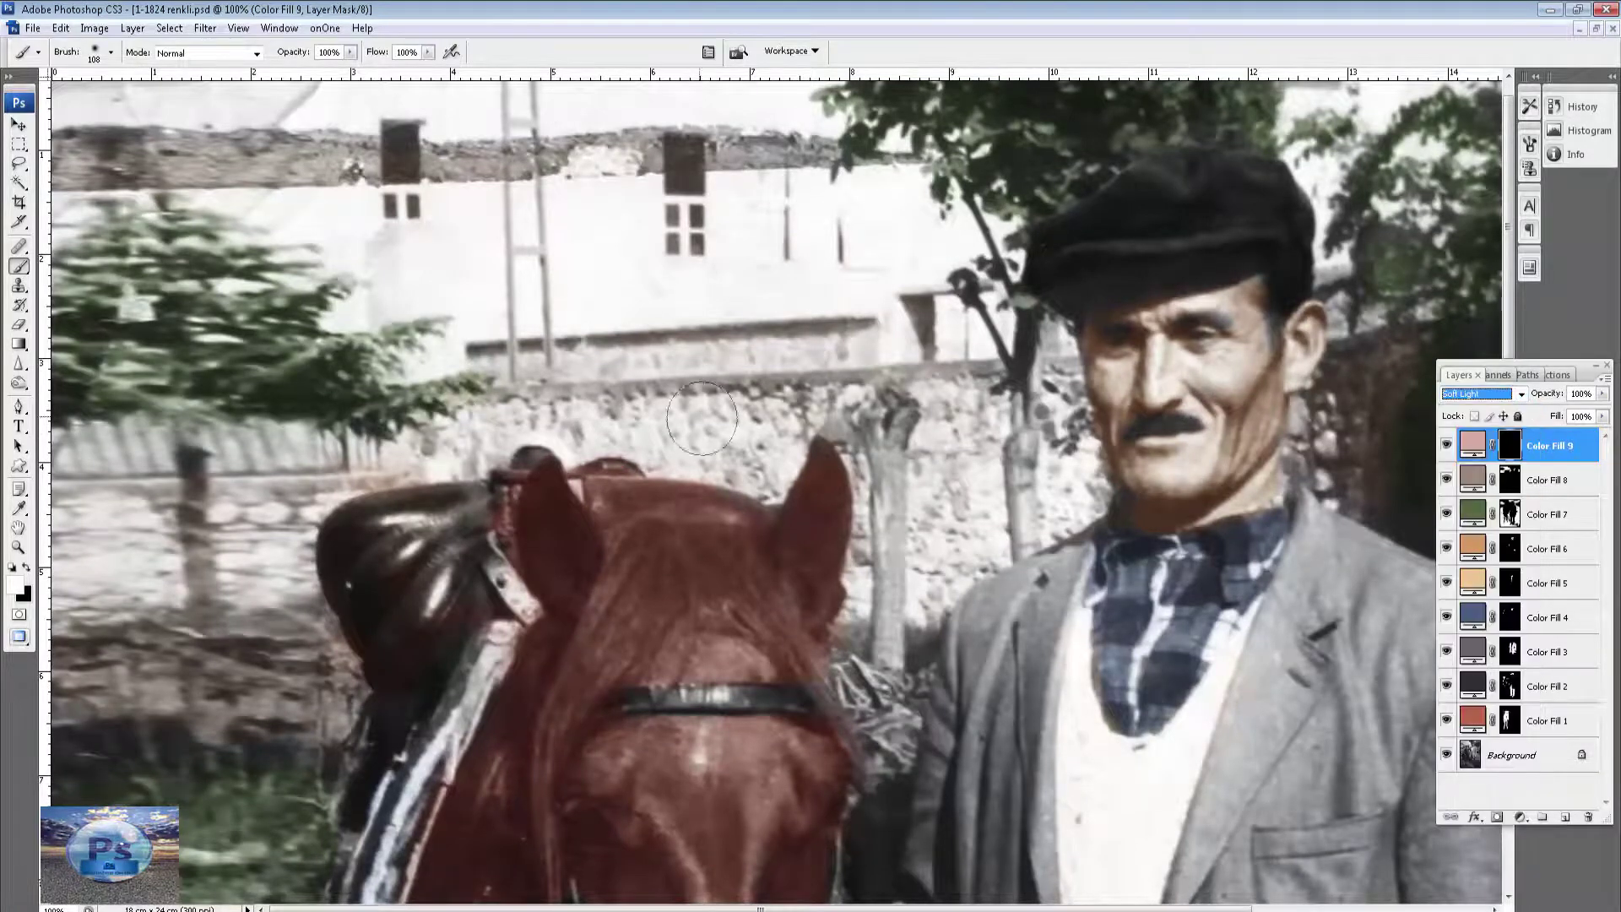
{"action": "right_click", "coordinate": [709, 420]}
{"action": "left_click_drag", "start_coordinate": [724, 420], "coordinate": [704, 423]}
{"action": "key", "text": "Return"}
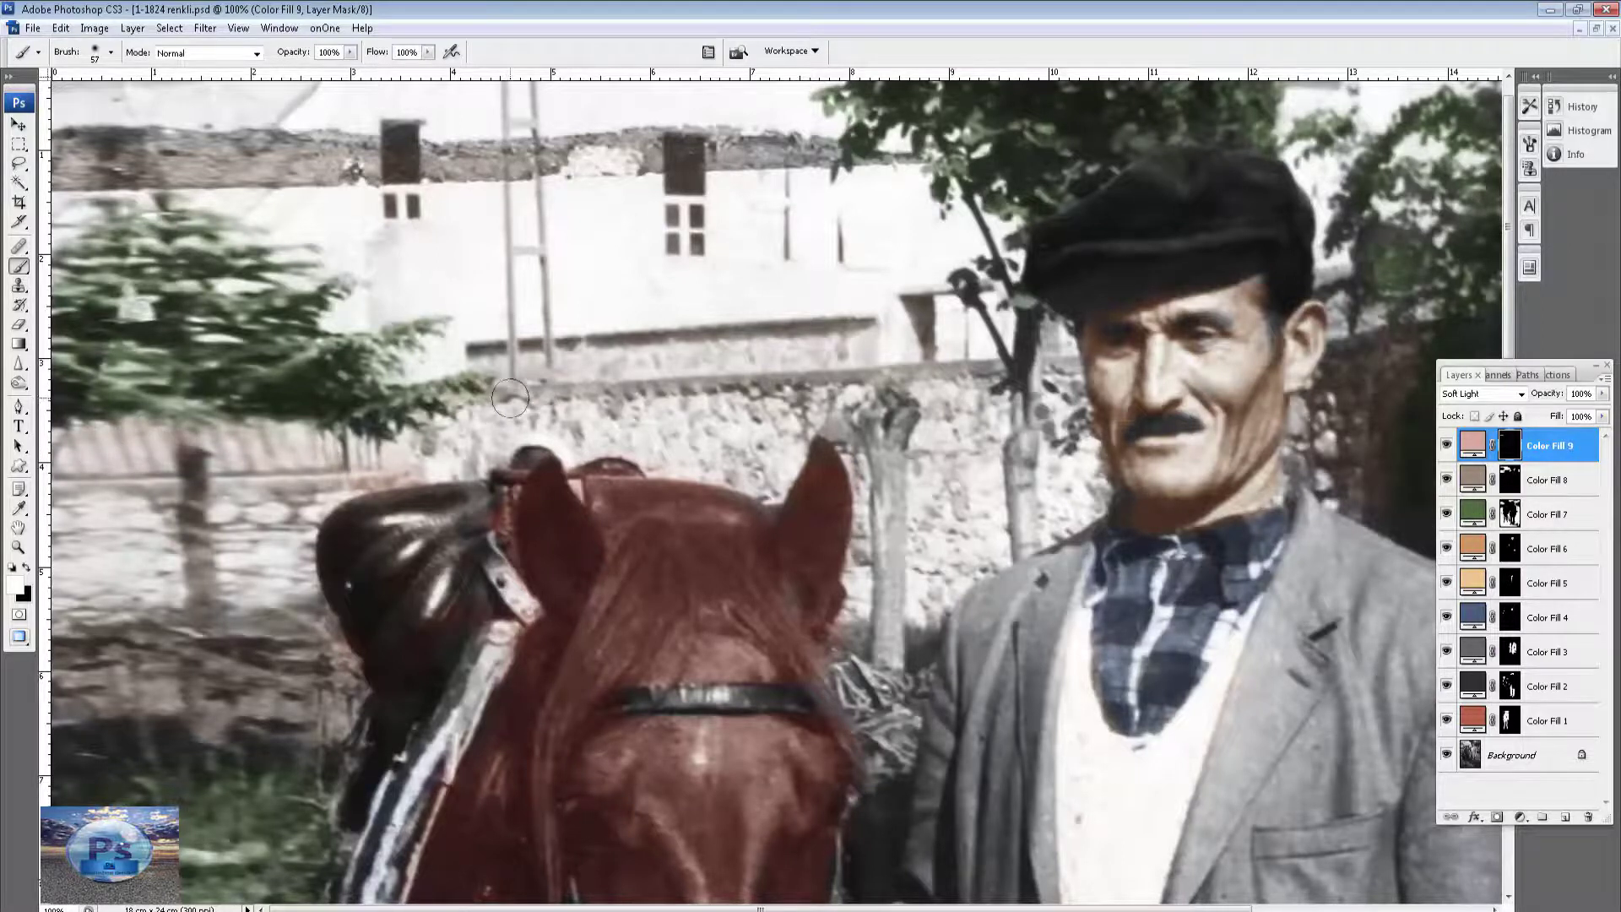
Paint the Color Fill 9 tint onto the building's top band and the wall beside the man's ear.
{"action": "left_click_drag", "start_coordinate": [985, 445], "coordinate": [639, 374]}
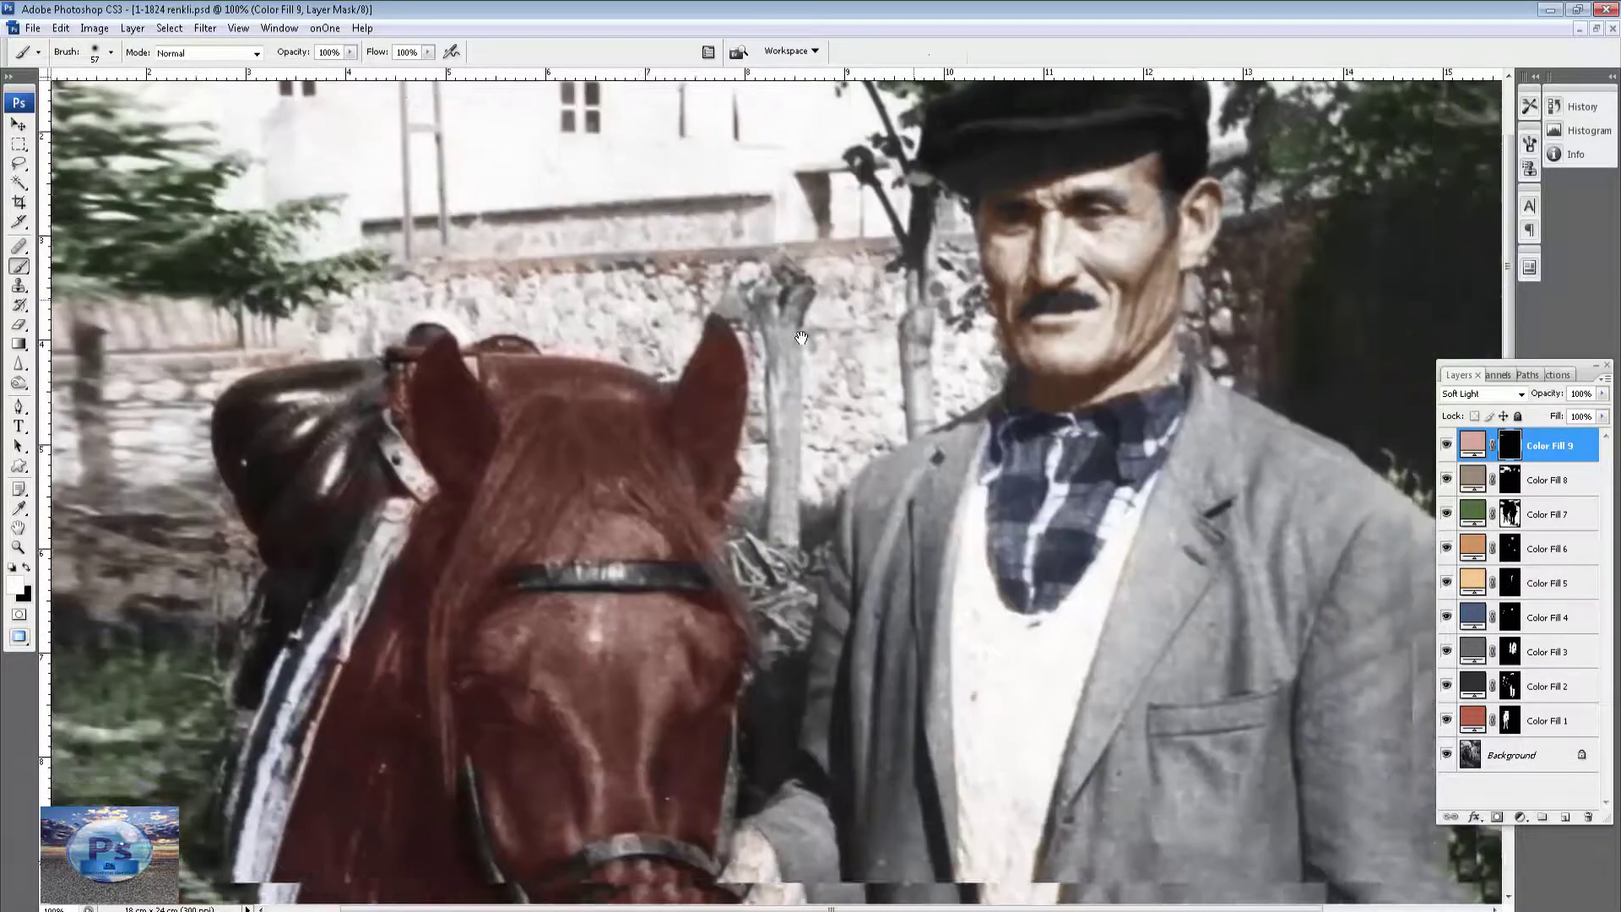
{"action": "left_click_drag", "start_coordinate": [829, 404], "coordinate": [1180, 510]}
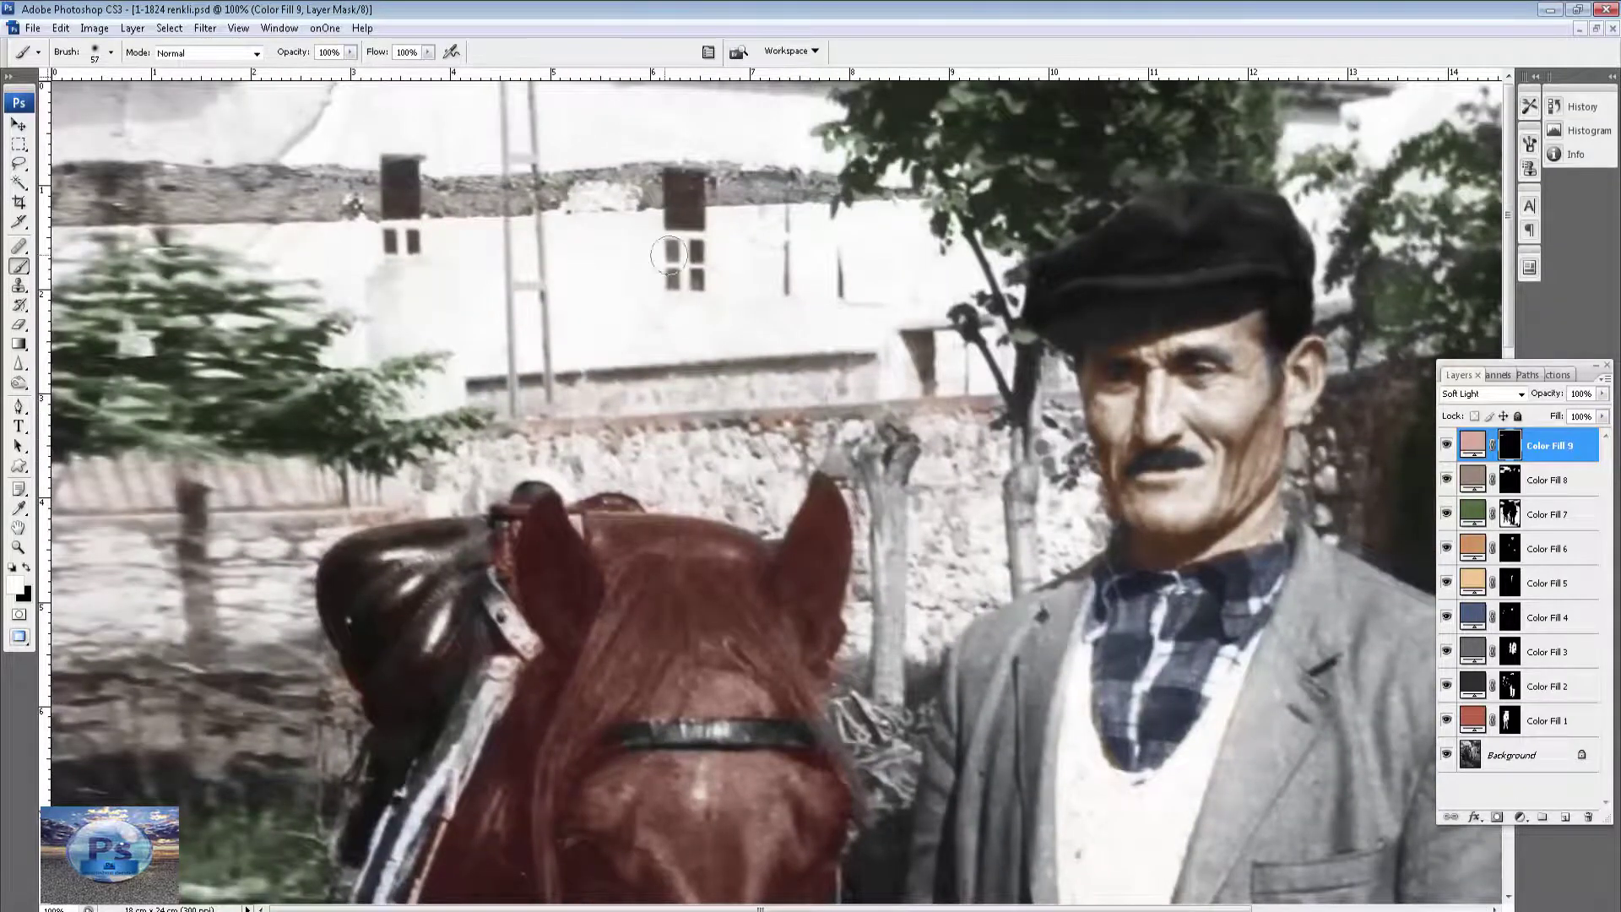
{"action": "mouse_move", "coordinate": [481, 182]}
{"action": "left_mouse_down"}
{"action": "mouse_move", "coordinate": [372, 203]}
{"action": "mouse_move", "coordinate": [811, 185]}
{"action": "mouse_move", "coordinate": [76, 193]}
{"action": "mouse_move", "coordinate": [311, 193]}
{"action": "mouse_move", "coordinate": [181, 189]}
{"action": "left_mouse_up"}
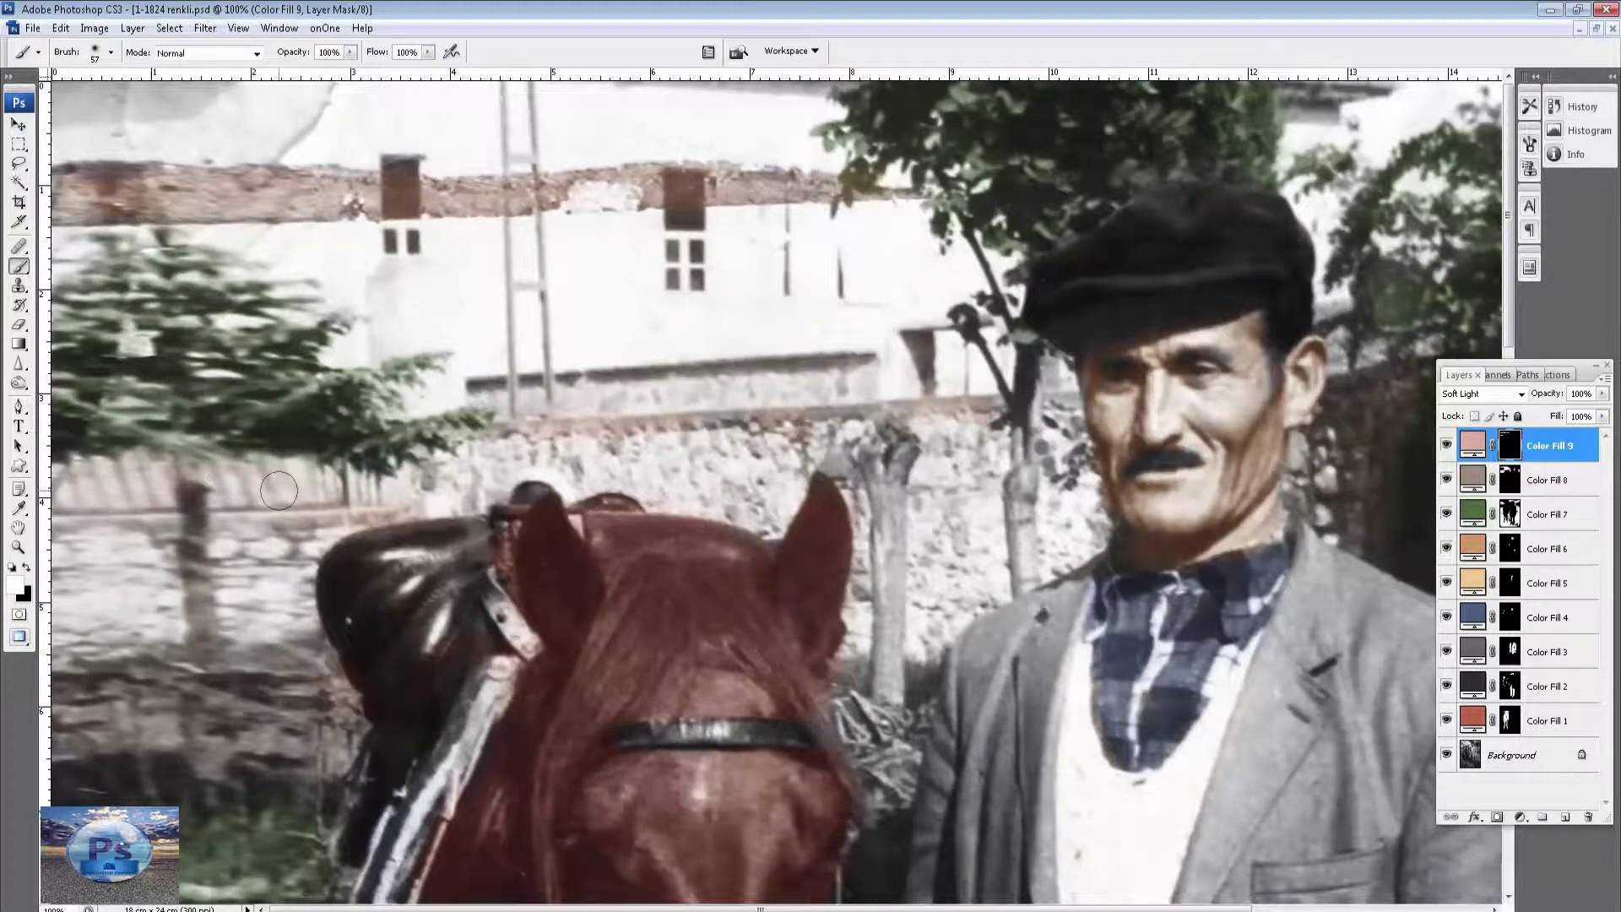
{"action": "left_click_drag", "start_coordinate": [958, 490], "coordinate": [957, 410]}
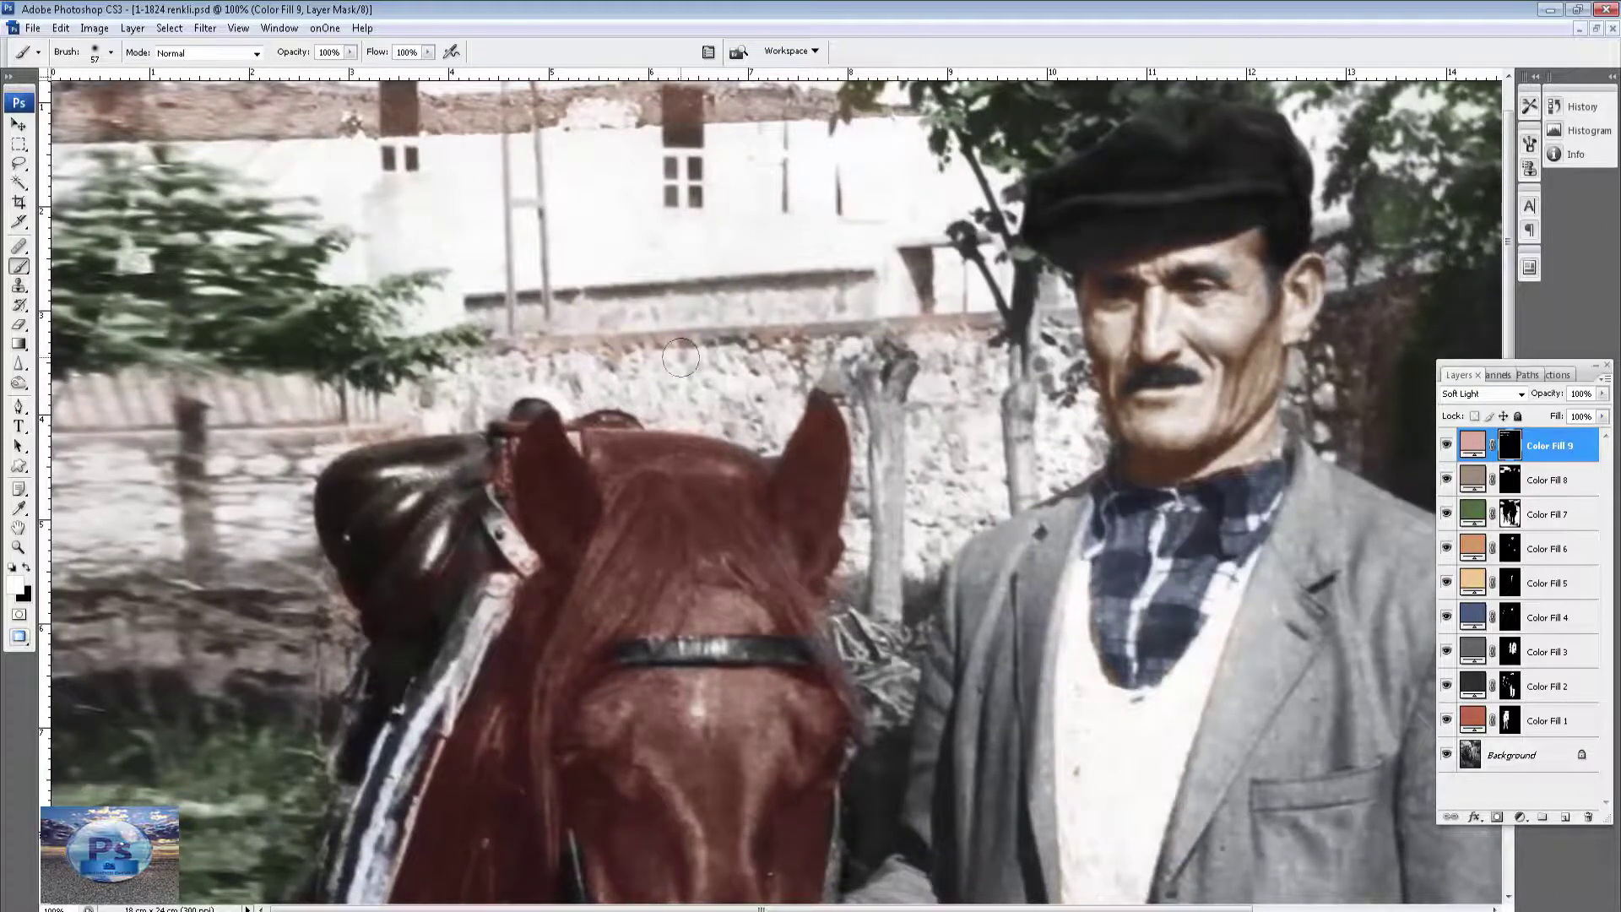
{"action": "mouse_move", "coordinate": [1449, 236]}
{"action": "left_mouse_down"}
{"action": "mouse_move", "coordinate": [1108, 297]}
{"action": "mouse_move", "coordinate": [1109, 268]}
{"action": "left_mouse_up"}
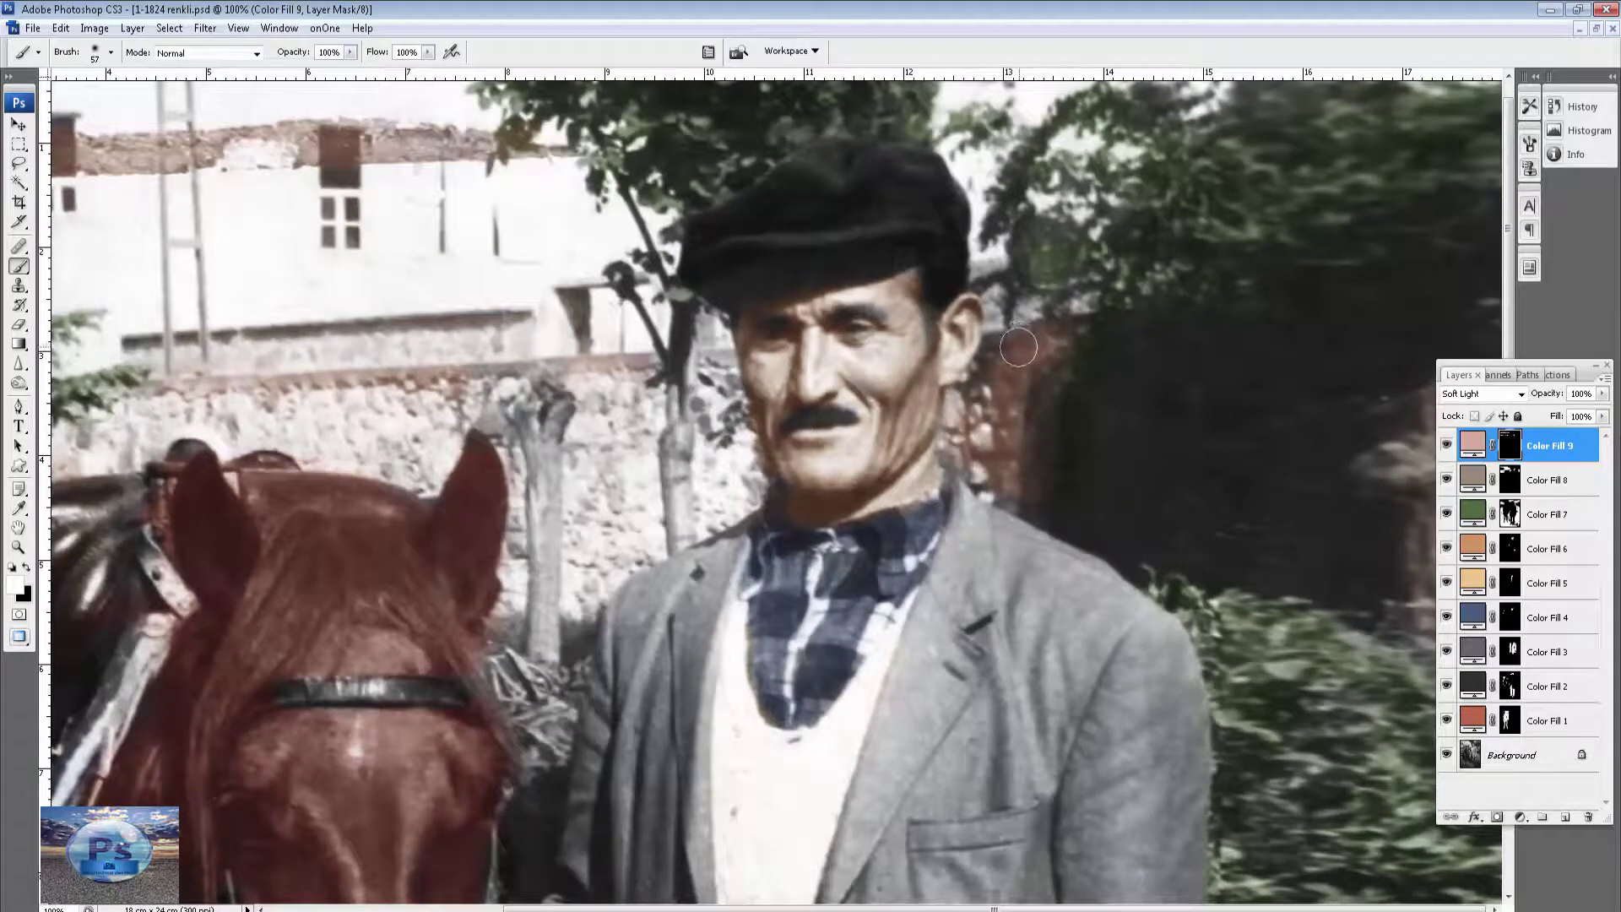
{"action": "left_click_drag", "start_coordinate": [1025, 308], "coordinate": [993, 268]}
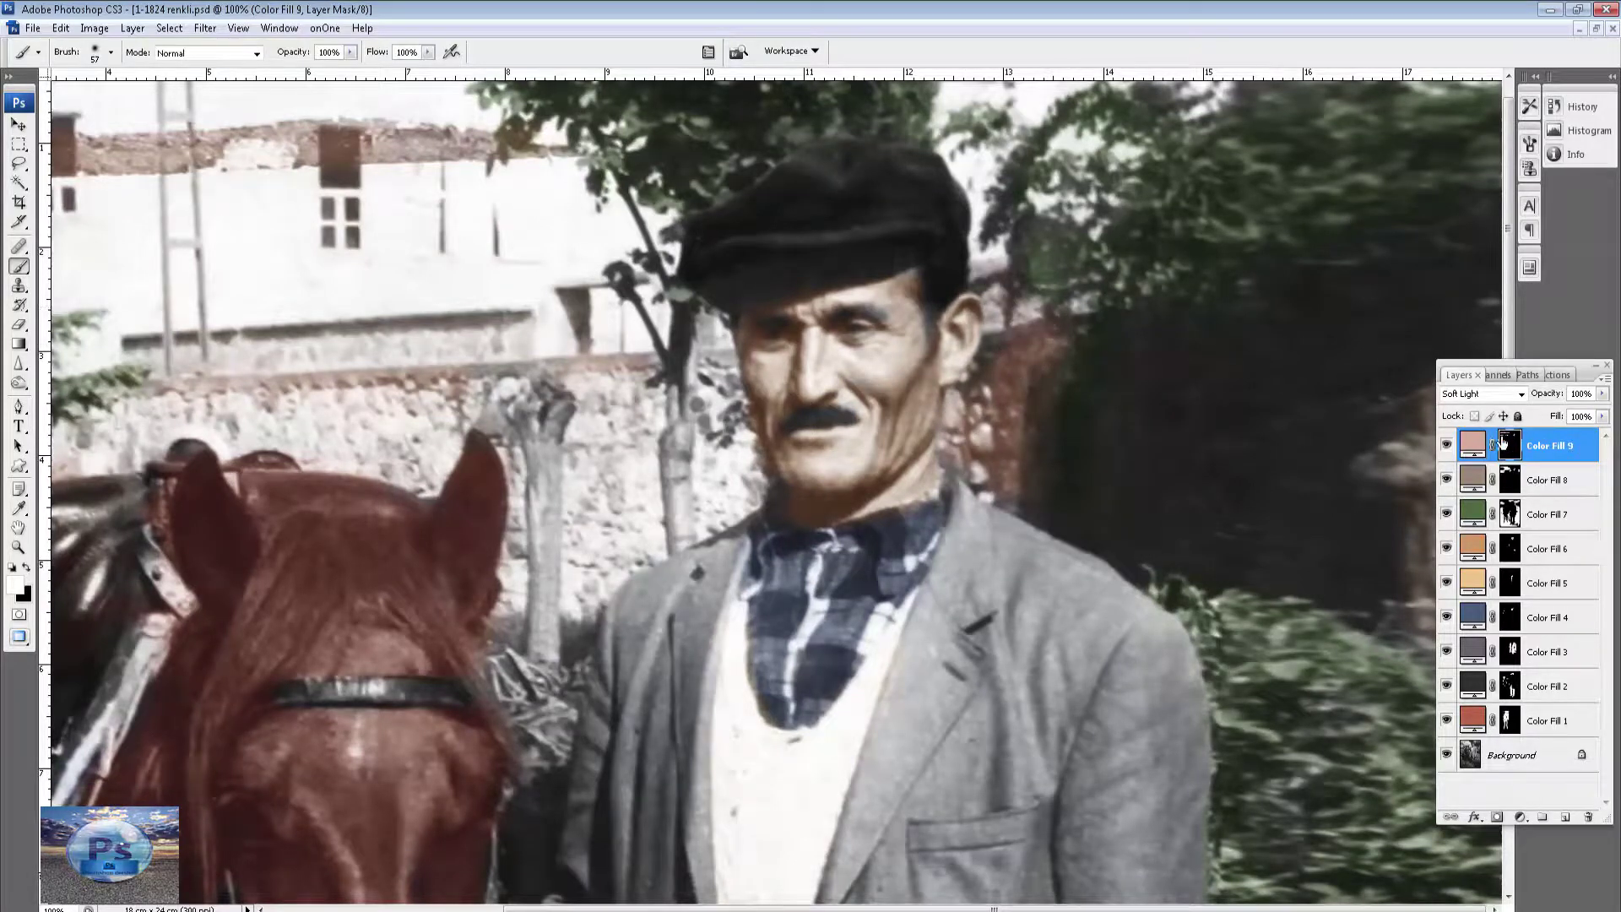
Change Color Fill 9 to a deeper brick-red brown, 903b1b.
{"action": "double_click", "coordinate": [1470, 444]}
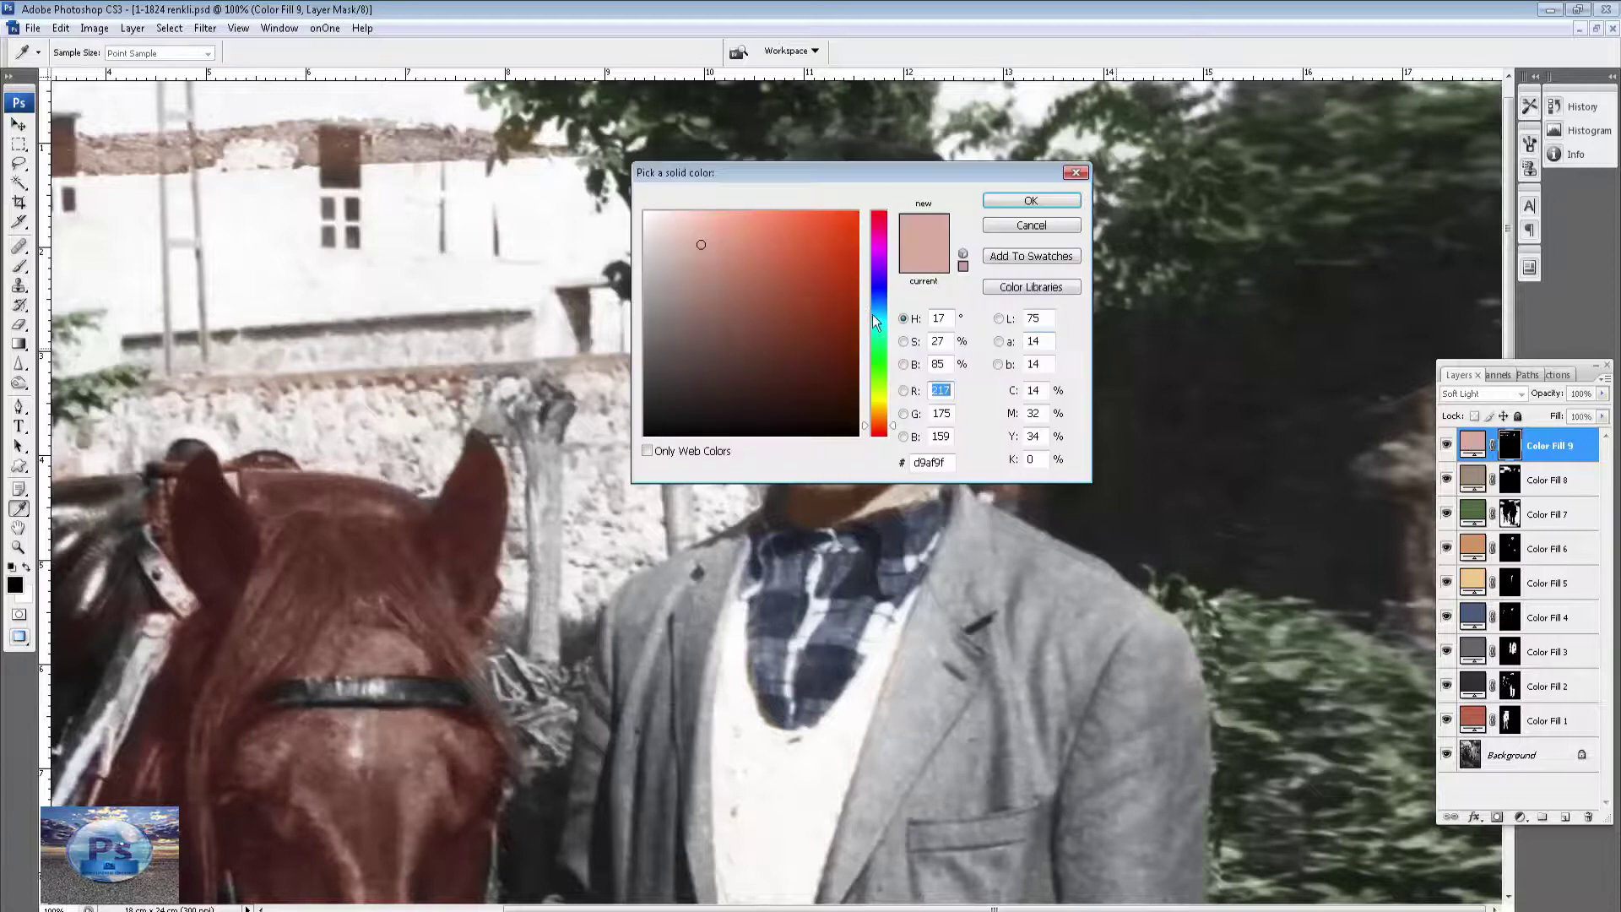
{"action": "left_click", "coordinate": [827, 303]}
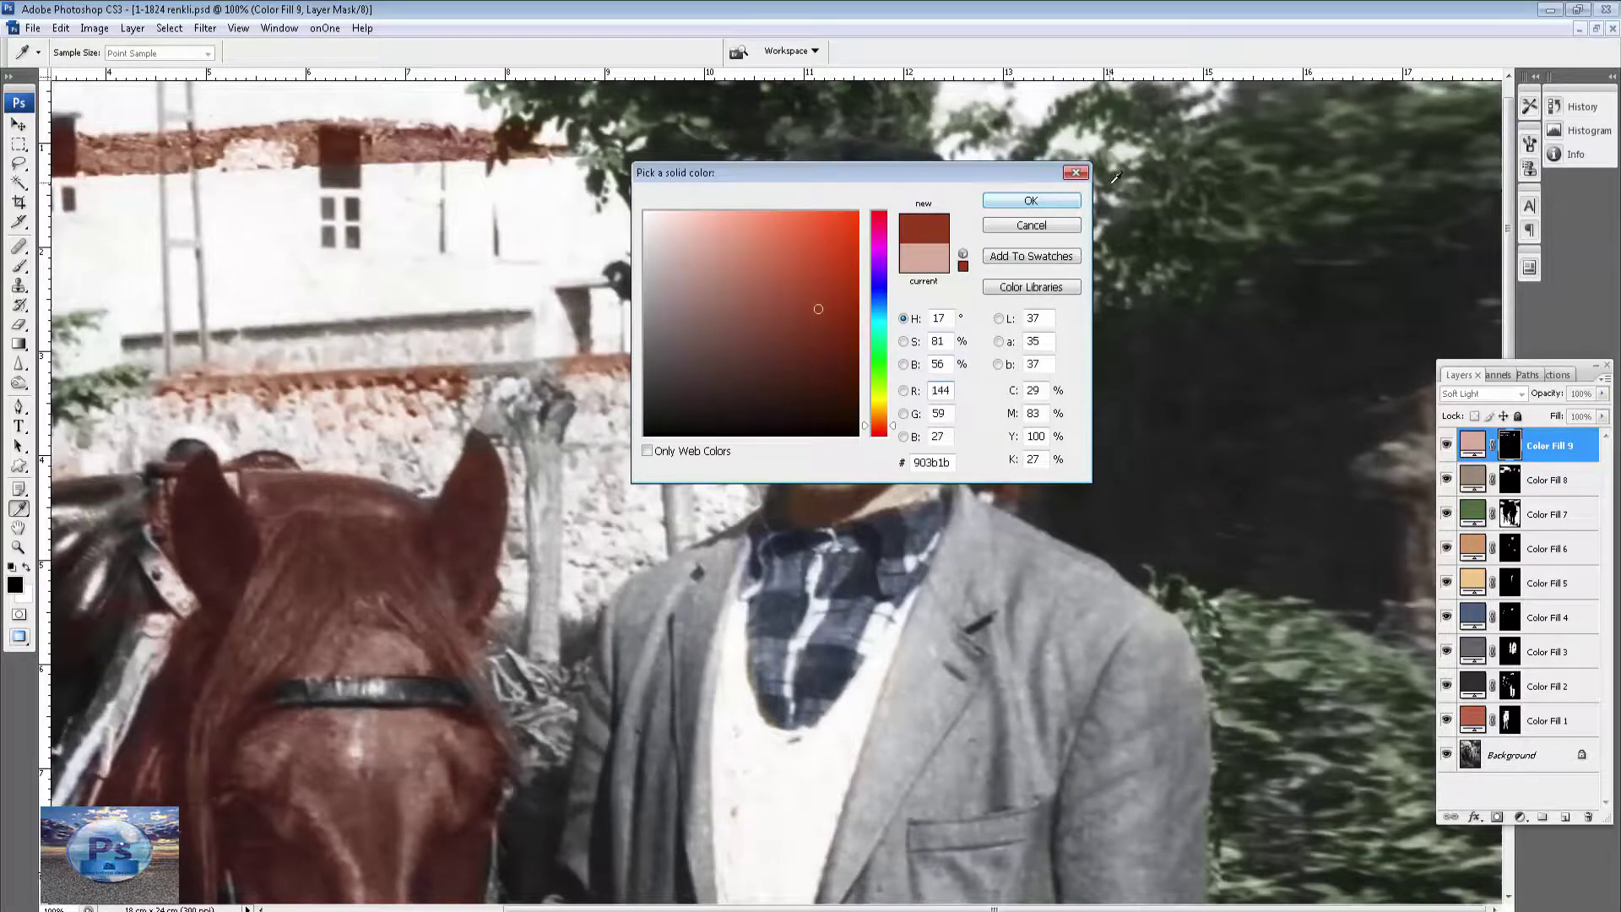
{"action": "left_click", "coordinate": [1037, 201]}
Change Color Fill 8 to muted brown 7f6b53, then return to the brush and zoom out to 50%.
{"action": "double_click", "coordinate": [1472, 478]}
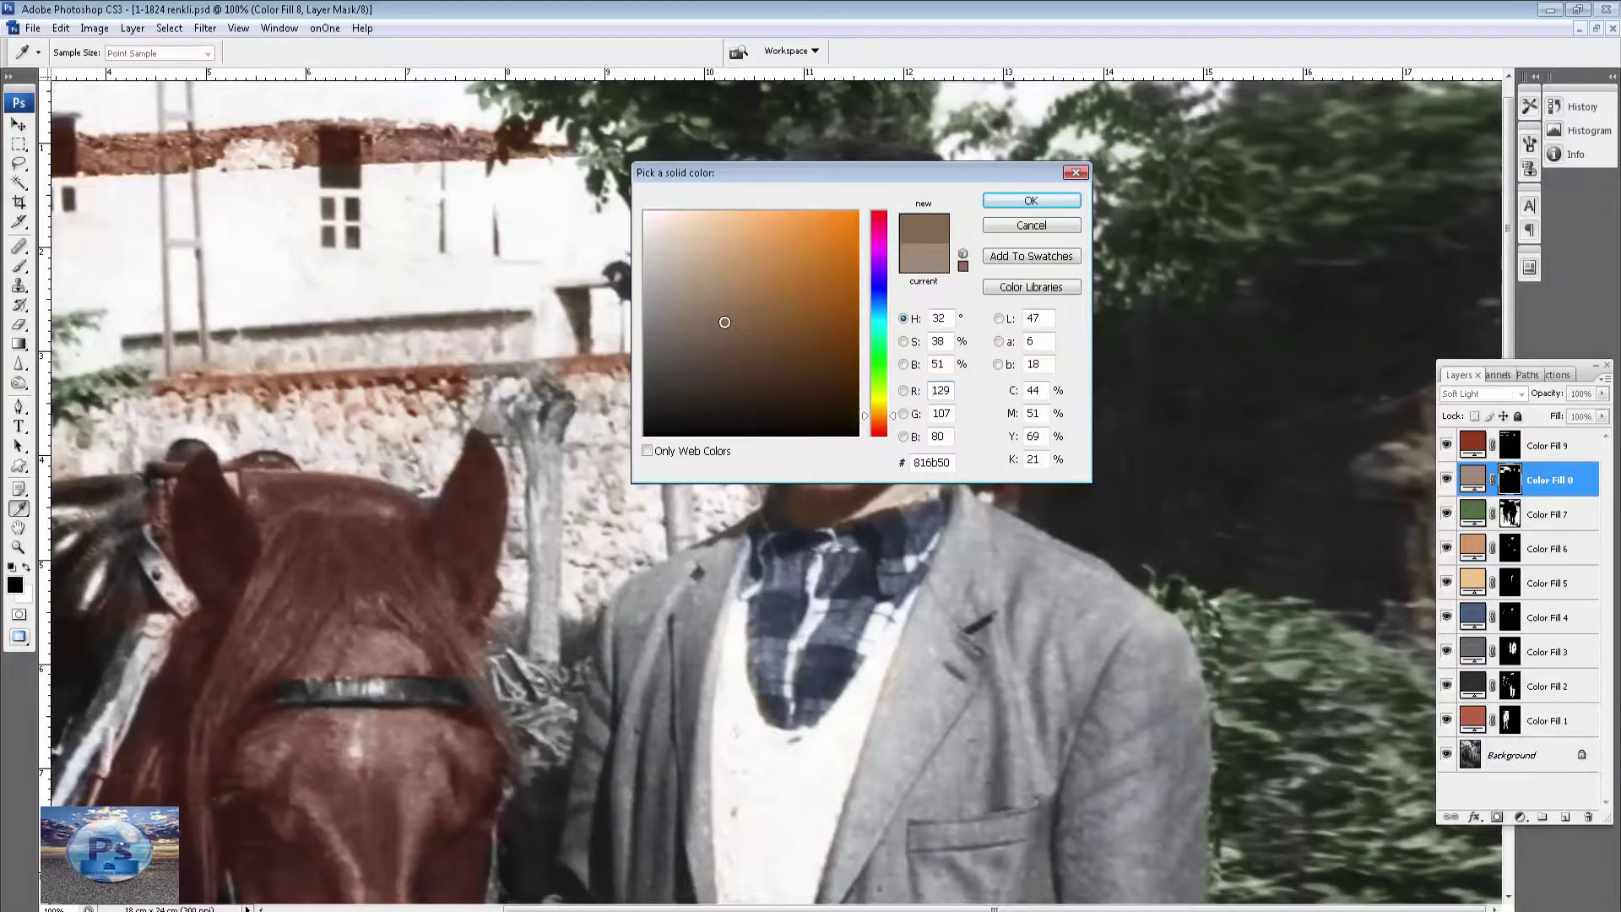
{"action": "left_click", "coordinate": [719, 324]}
{"action": "key", "text": "Return"}
{"action": "key", "text": "b"}
{"action": "key", "text": "x"}
{"action": "key", "text": "ctrl+minus"}
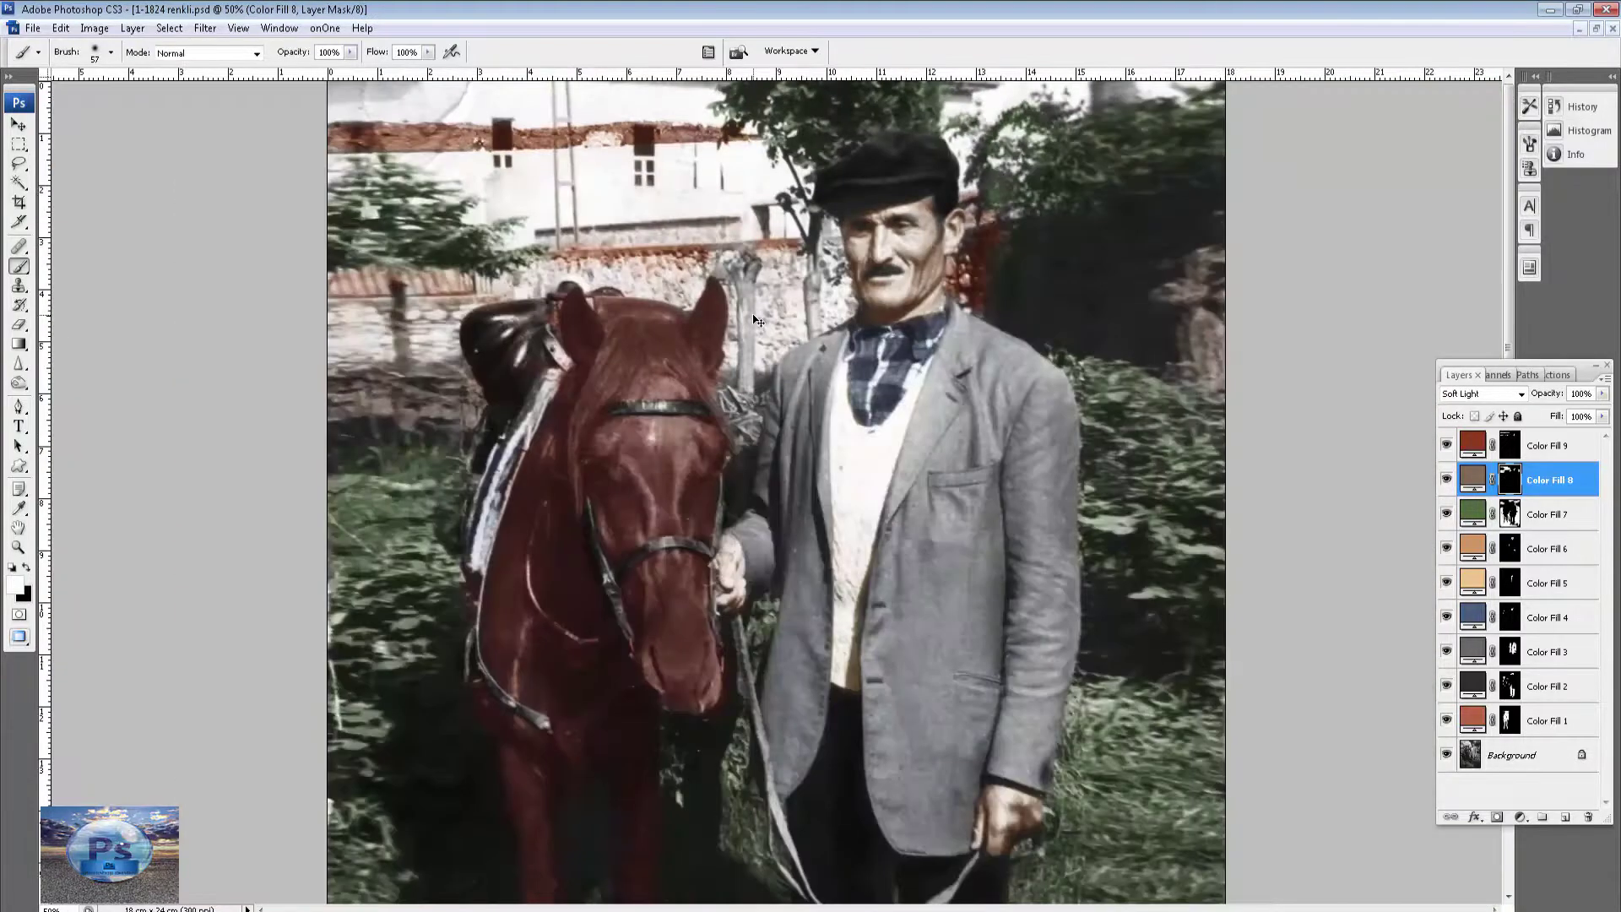
Zoom out to 25% to review the nine-fill colorized man-and-horse photo.
{"action": "key", "text": "ctrl+minus"}
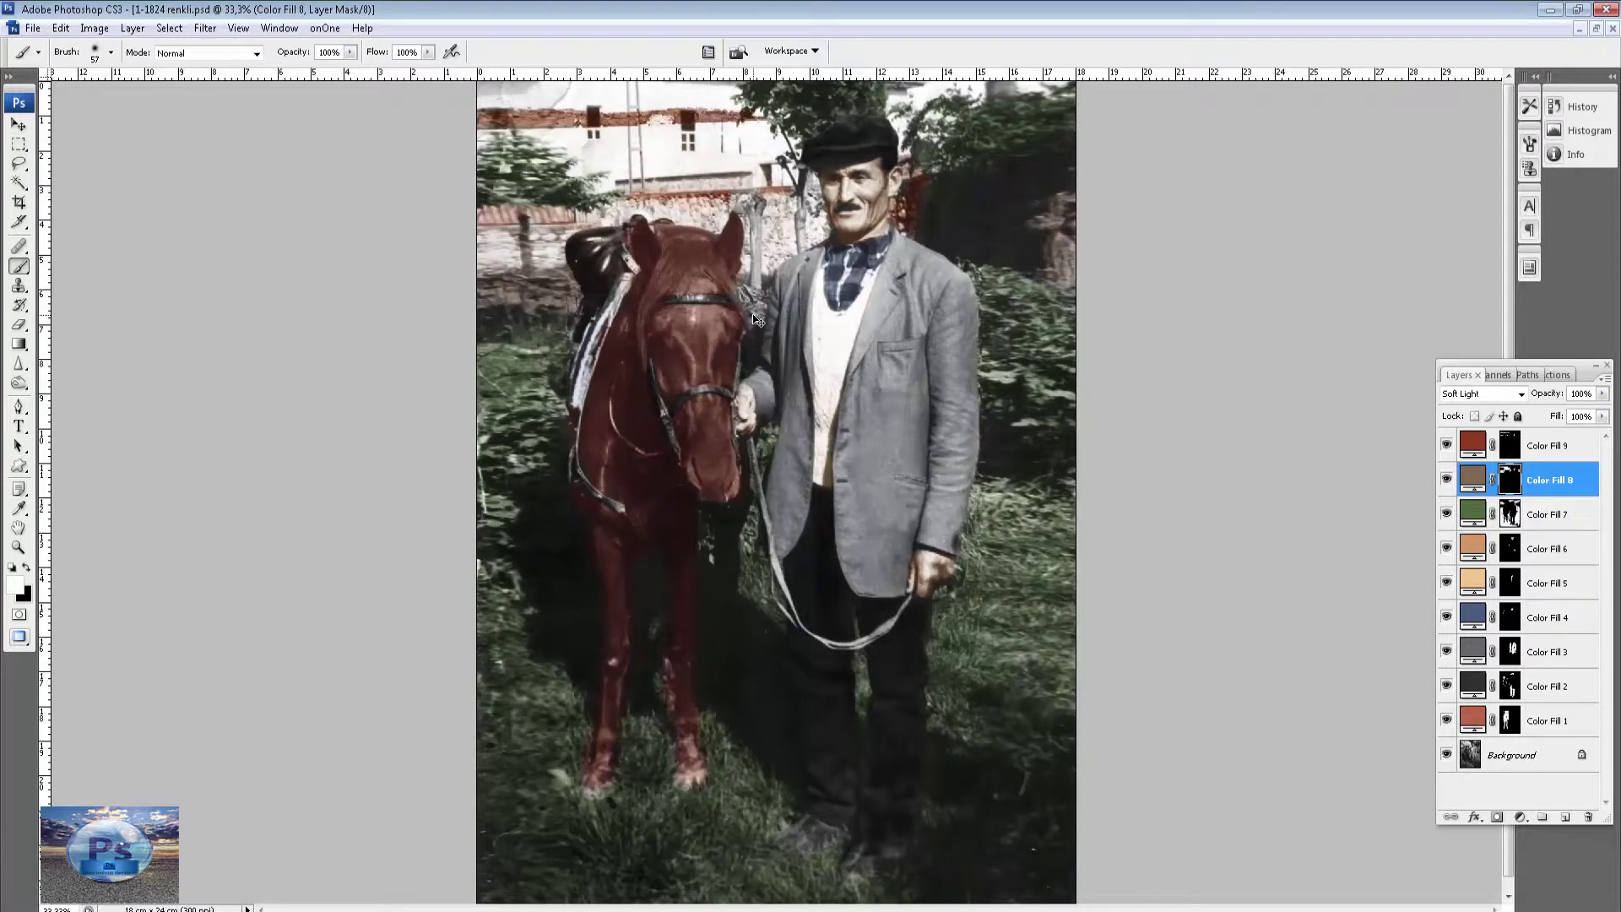
{"action": "key", "text": "ctrl+minus"}
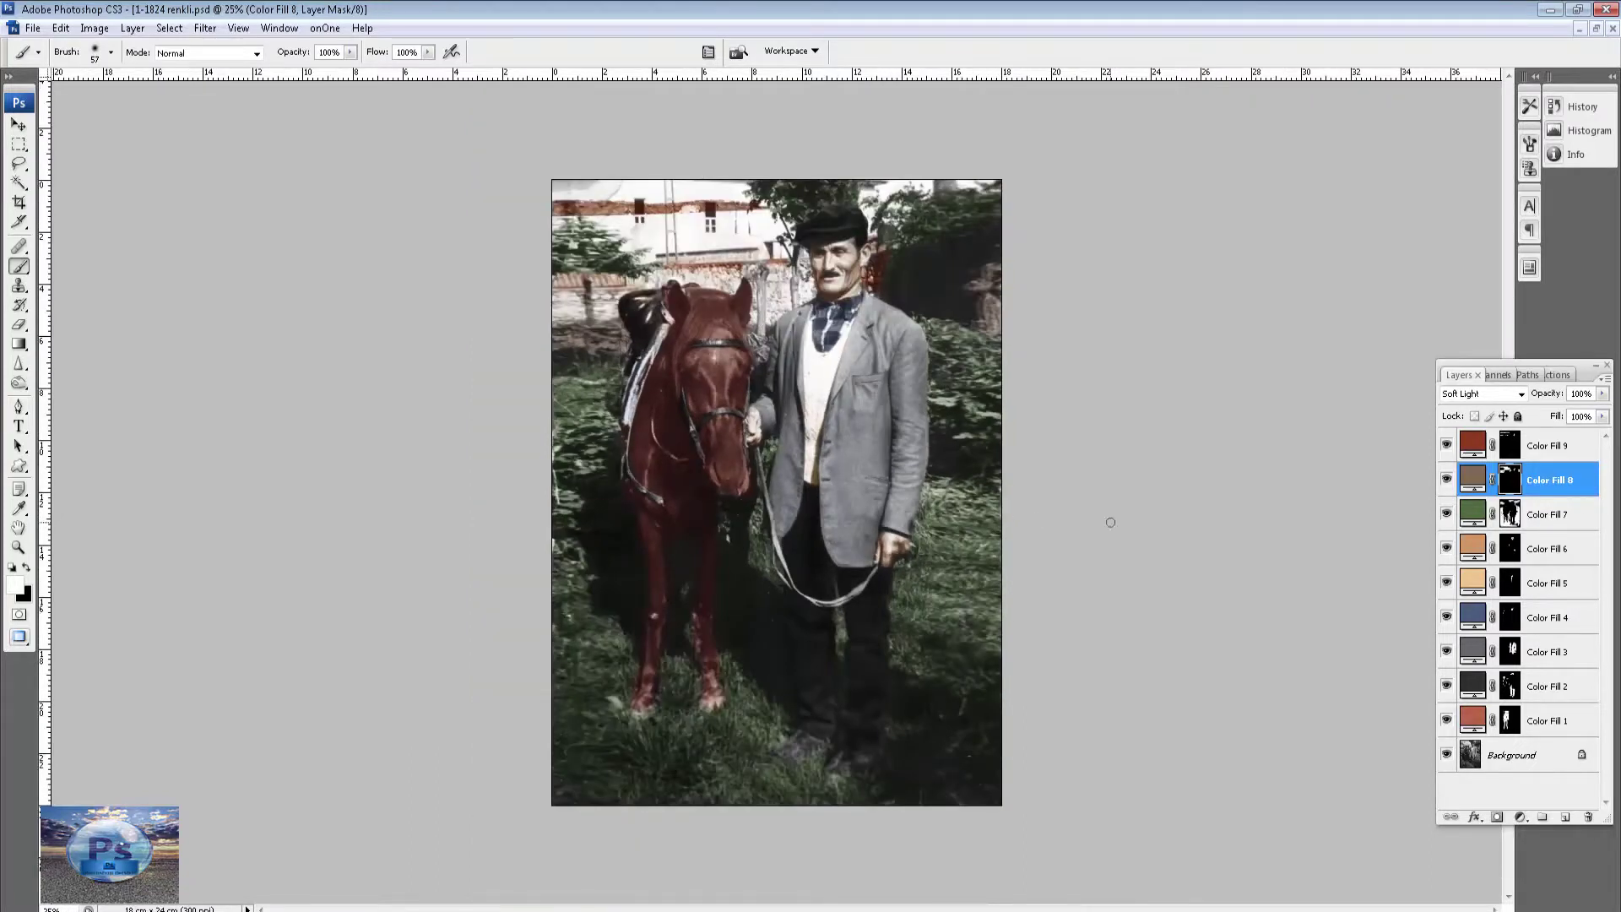